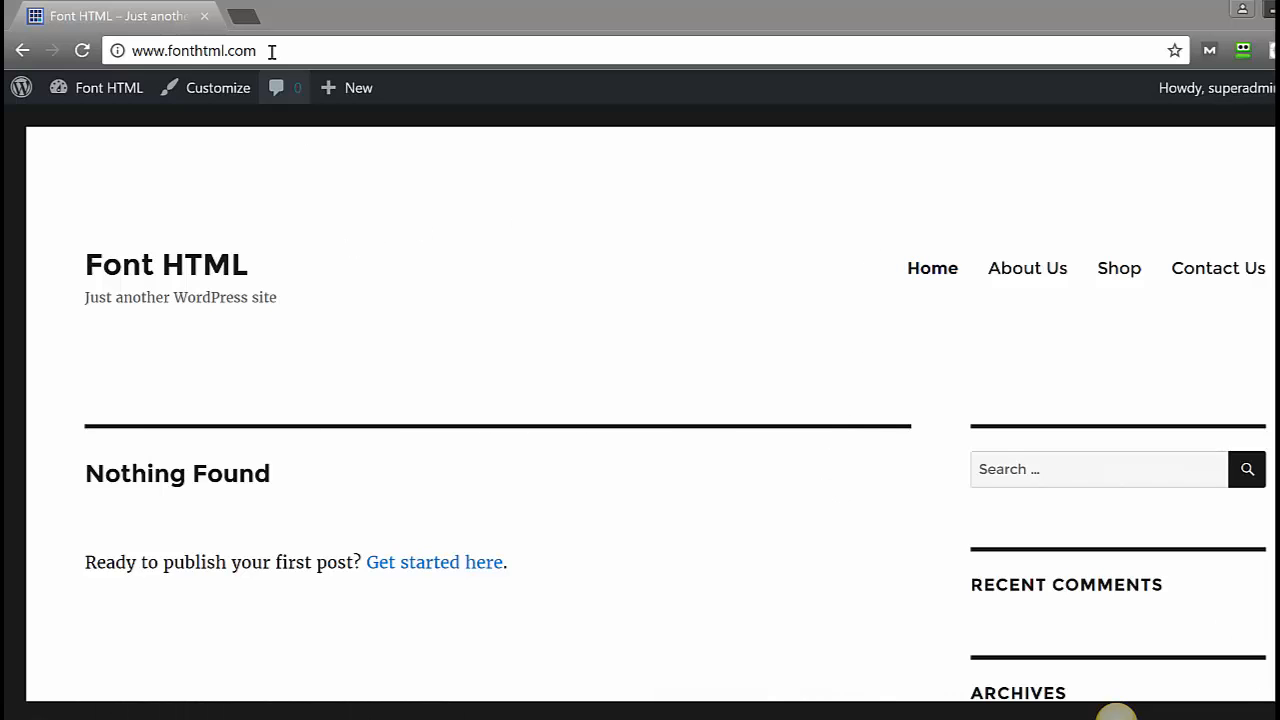
drag(288, 50, 67, 50)
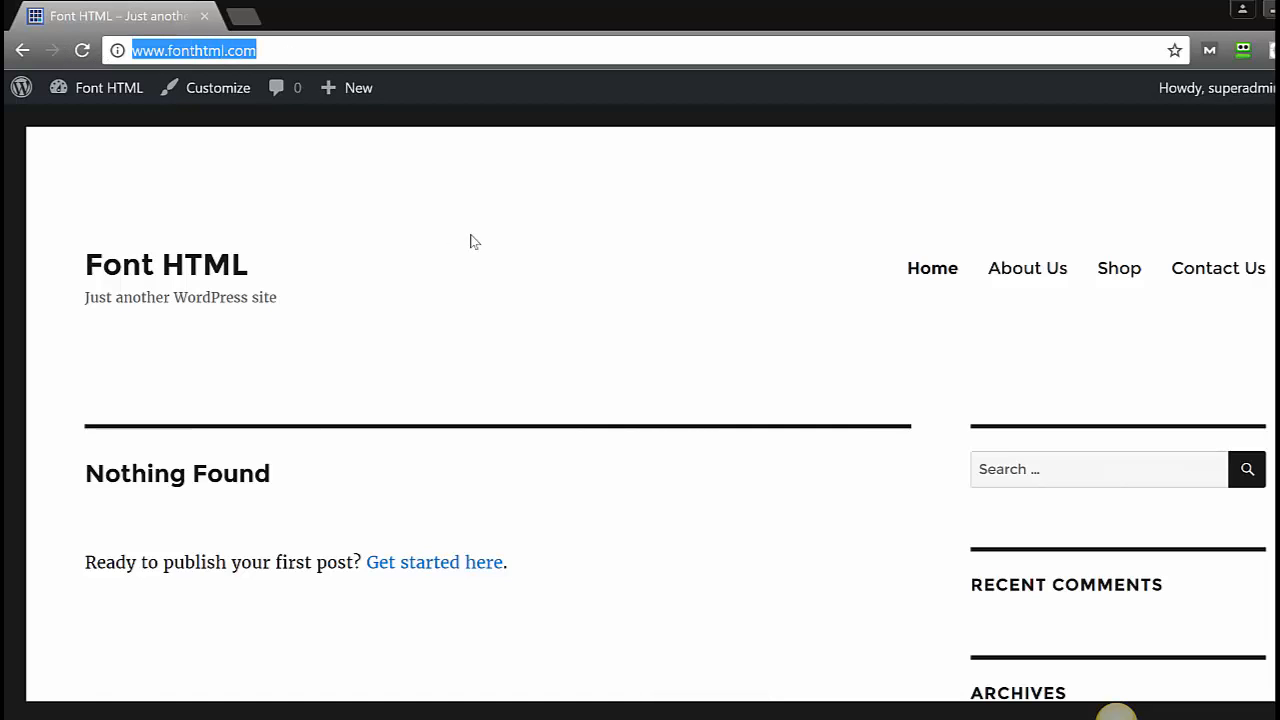
click(1116, 716)
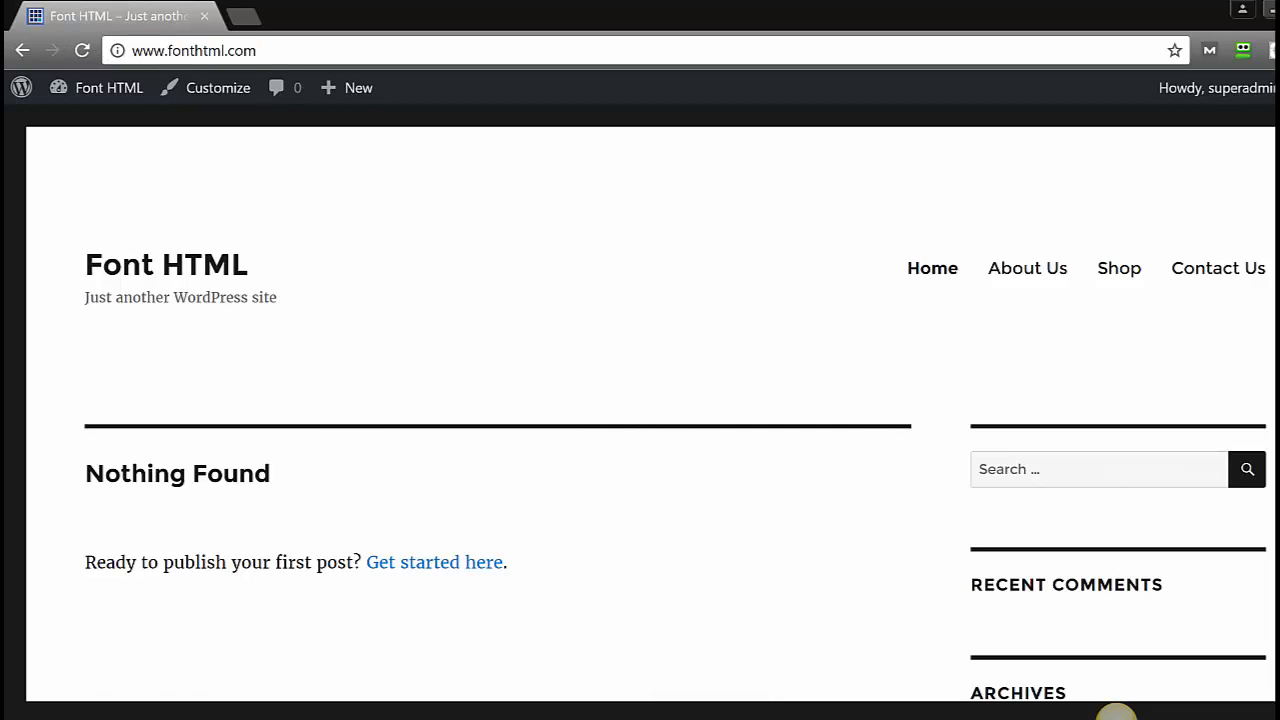
scroll(1116, 716, down, 3)
scroll(1116, 716, up, 3)
Go to the site's admin dashboard and open the Add Themes page.
mouse_move(100, 92)
click(100, 125)
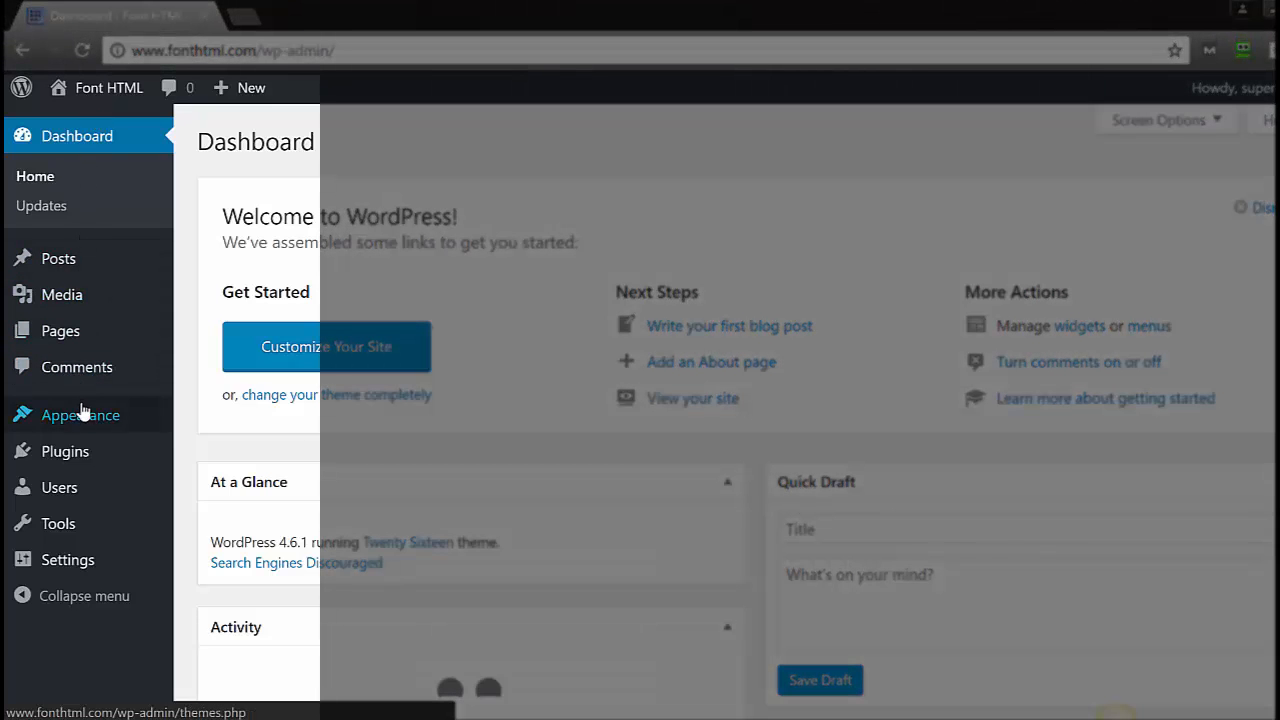
mouse_move(83, 424)
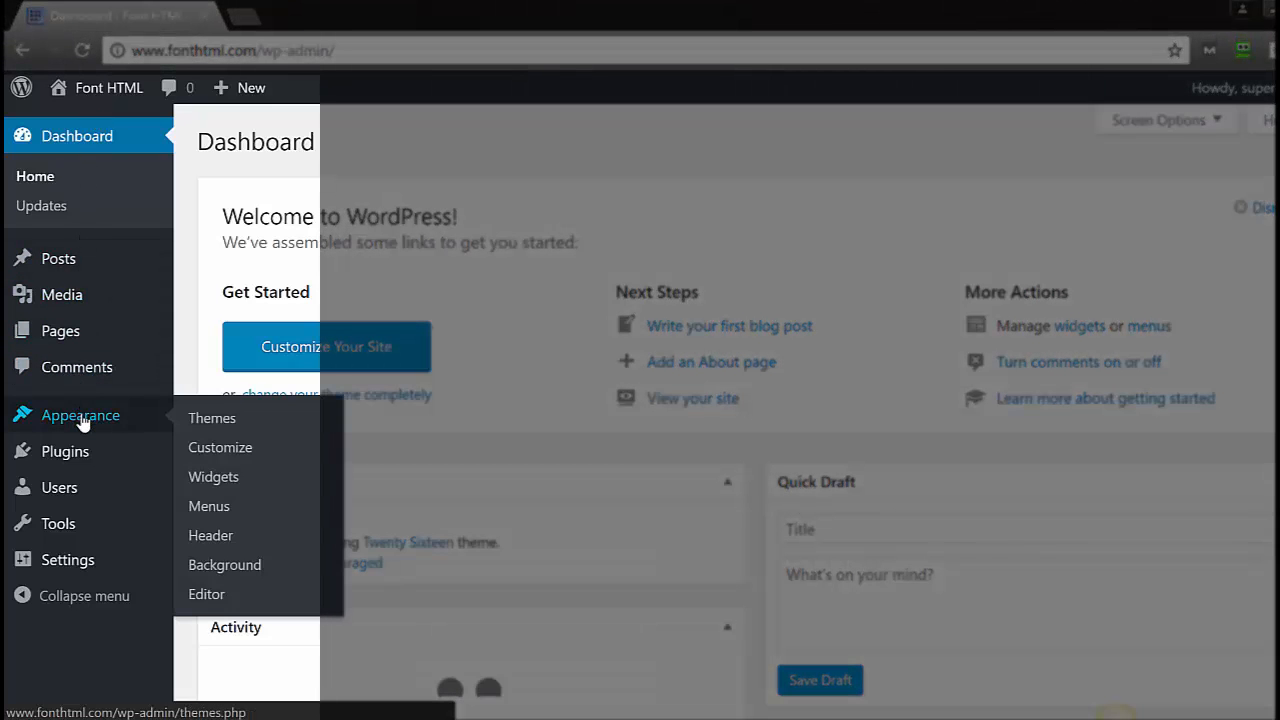
click(212, 420)
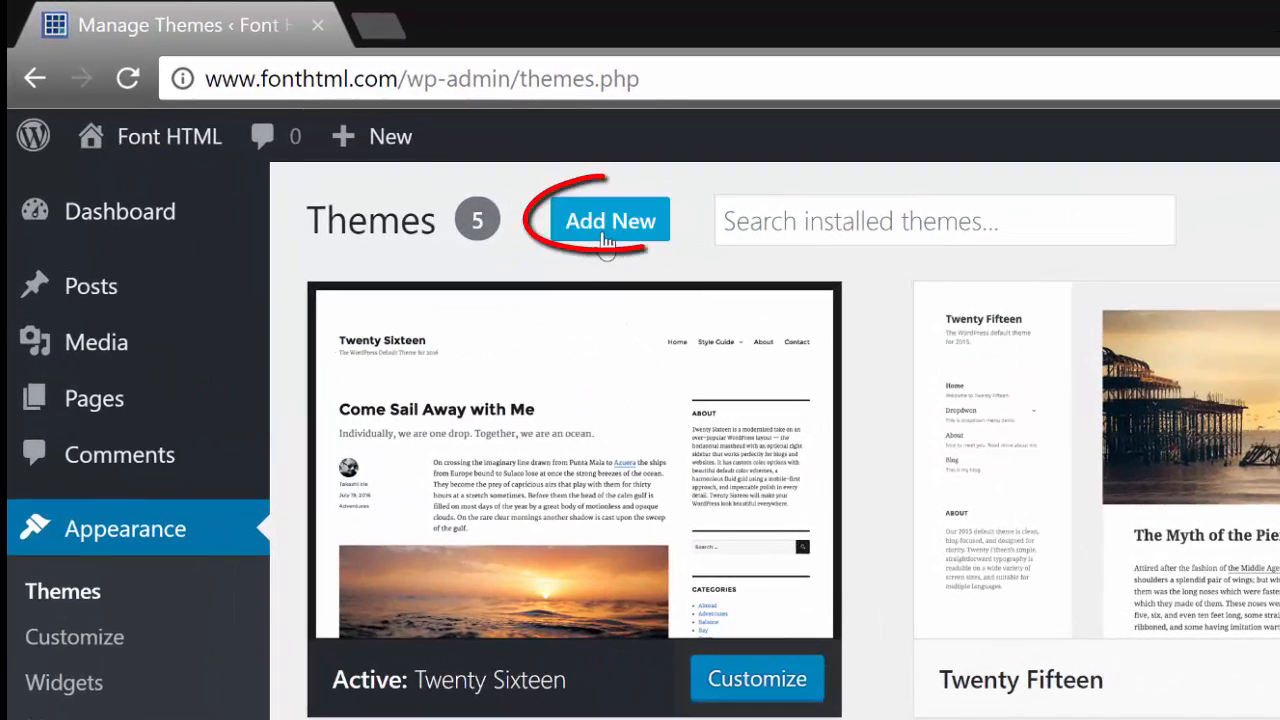
click(604, 236)
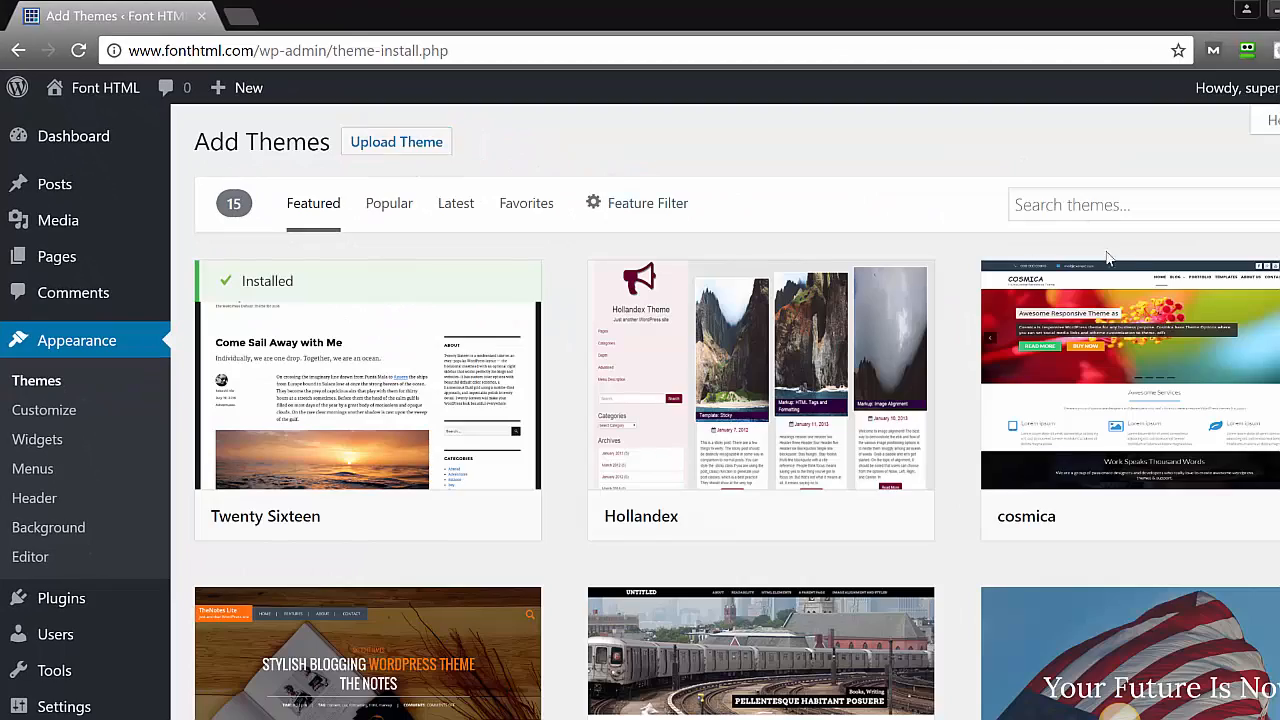
Search the theme directory for "Total", then install and activate the Total theme.
click(1042, 208)
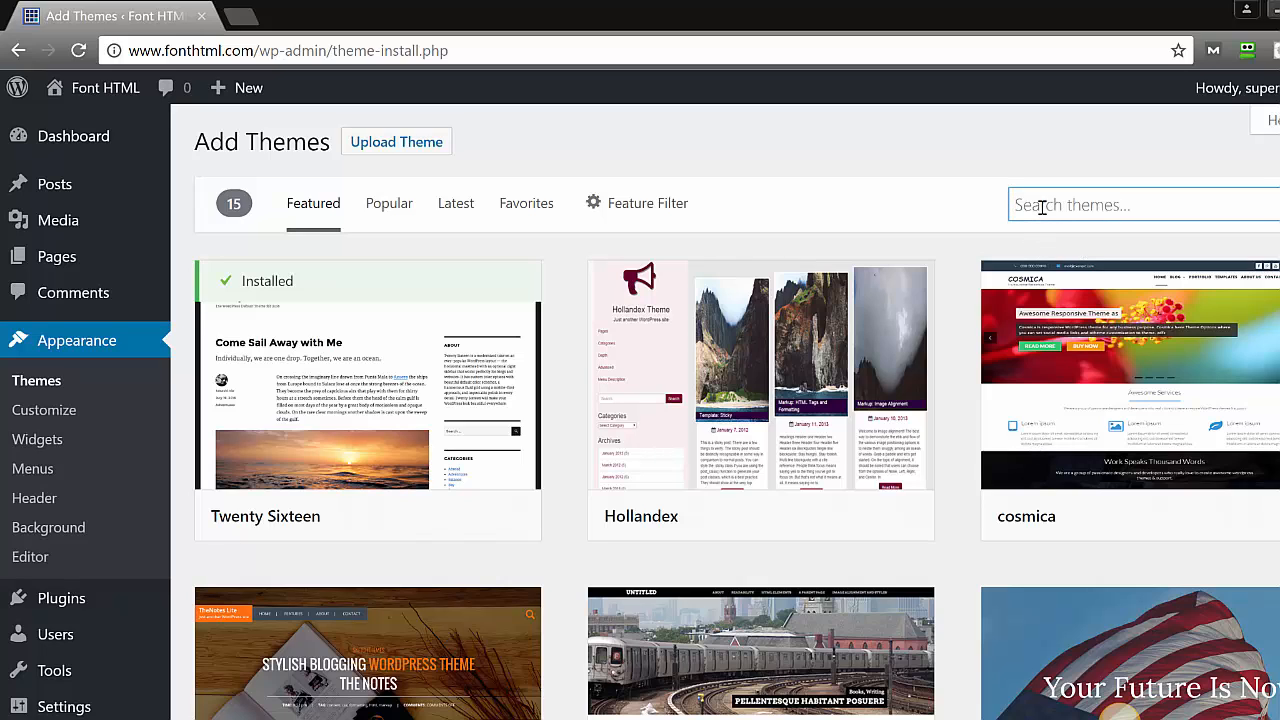
text(Total)
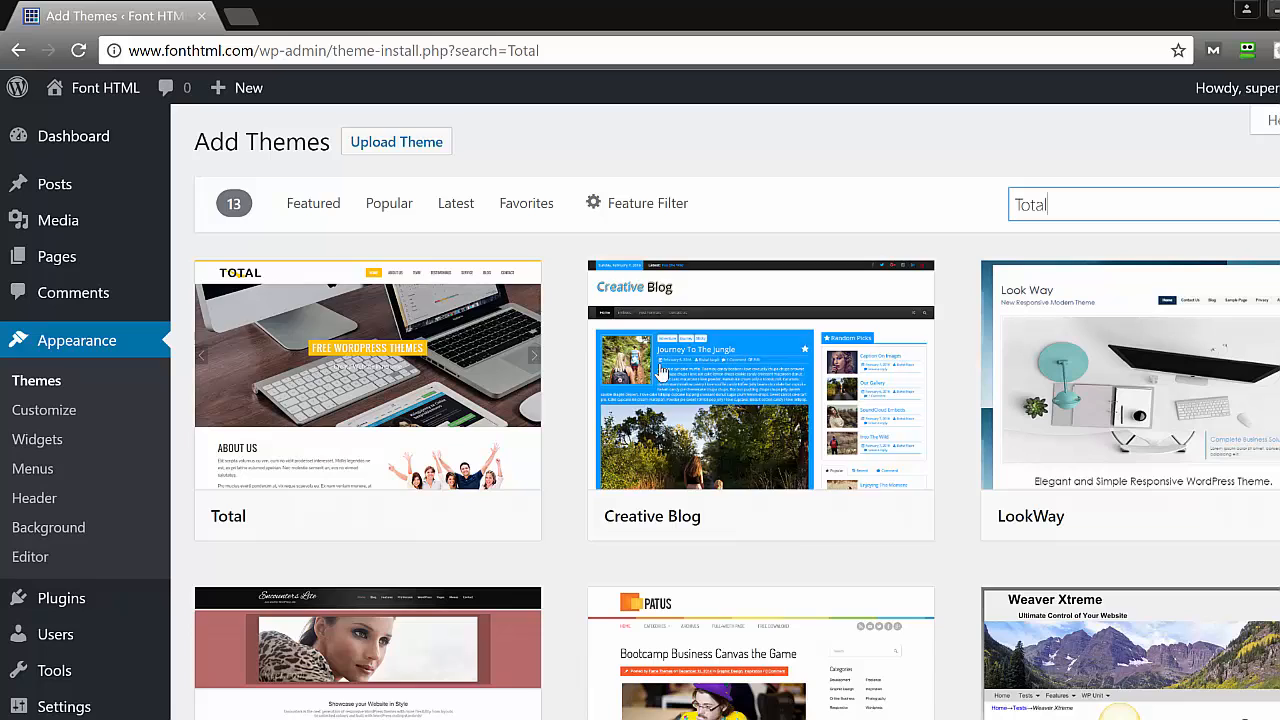
mouse_move(480, 400)
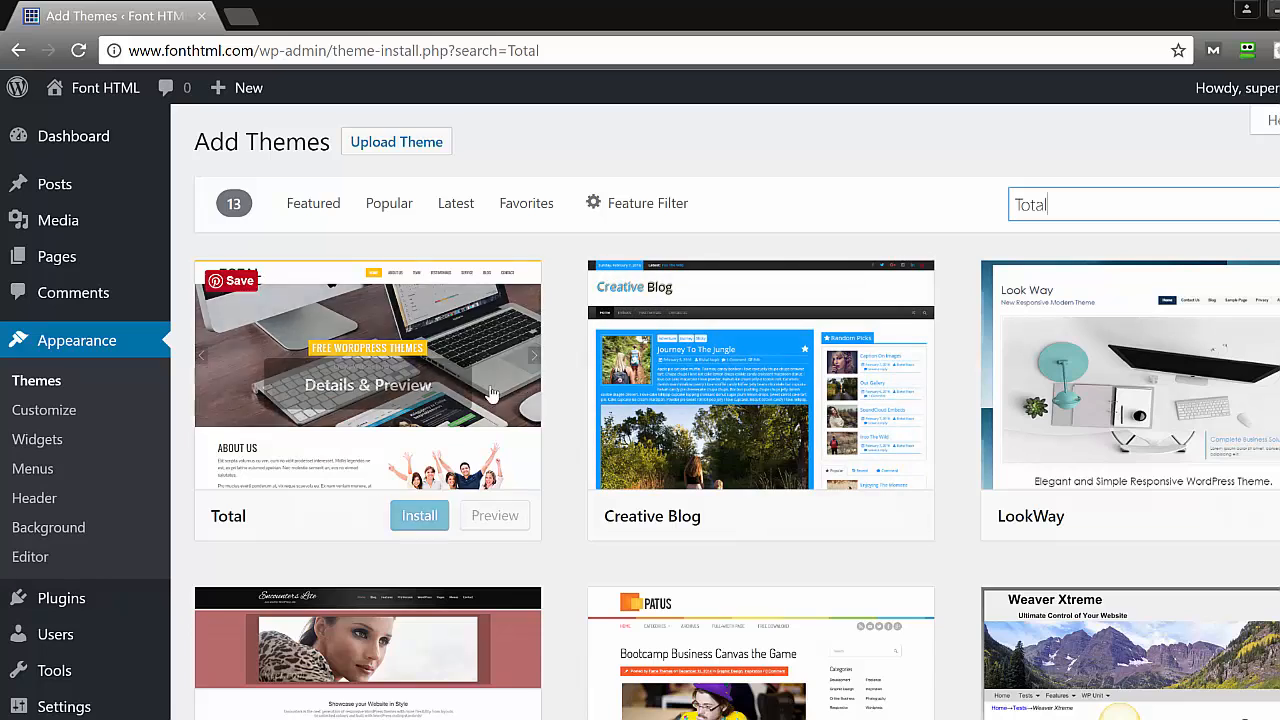
click(428, 522)
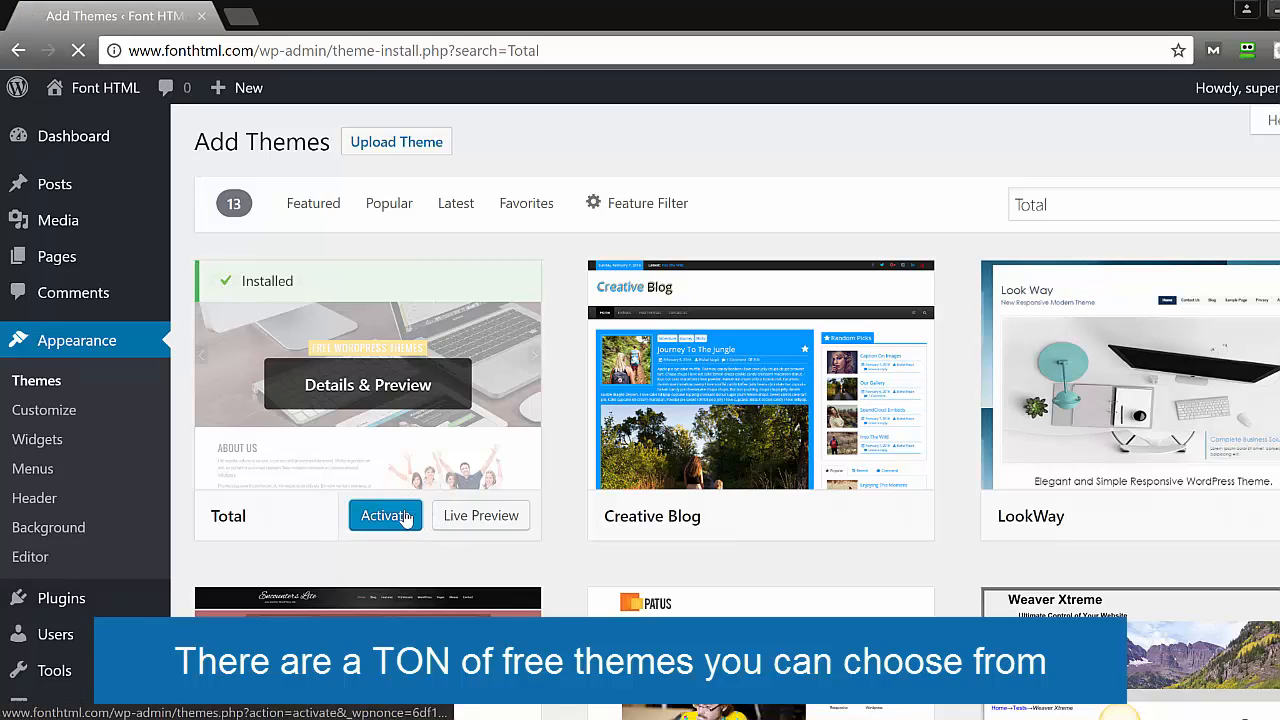
click(405, 516)
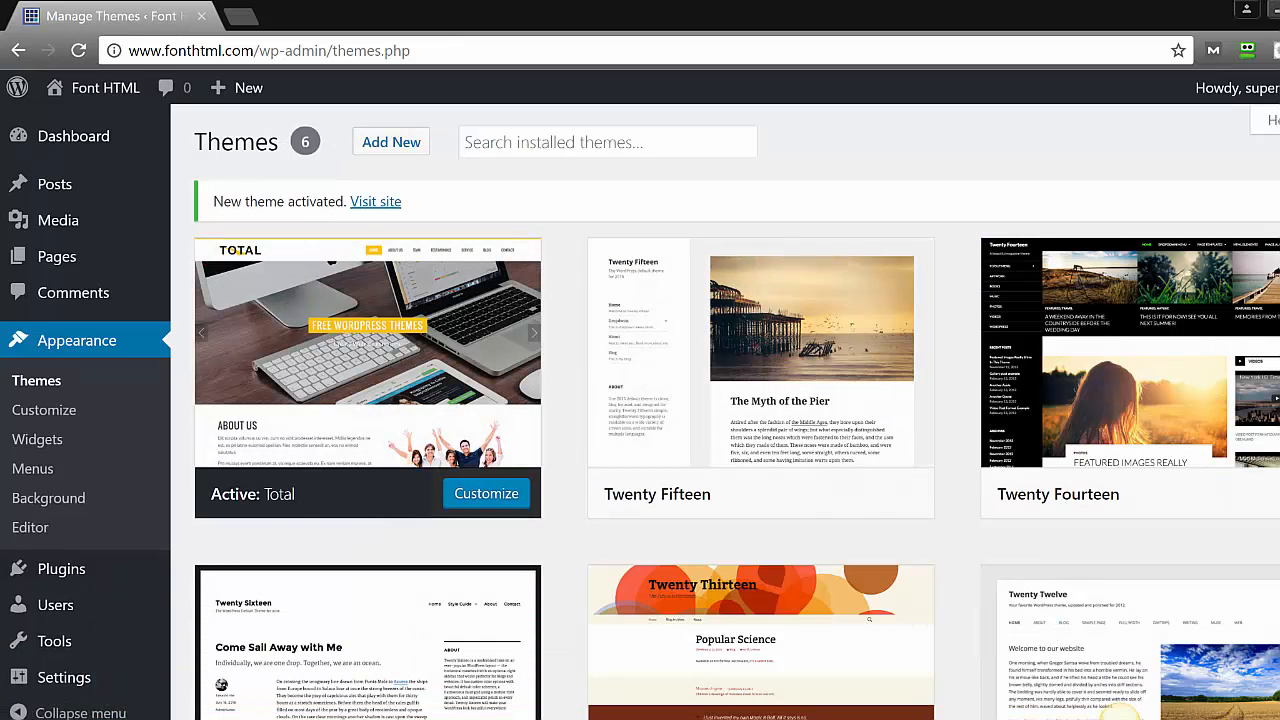
Open the live site in a new tab and look over its front page in the newly activated theme.
scroll(1120, 712, down, 4)
scroll(1120, 712, up, 5)
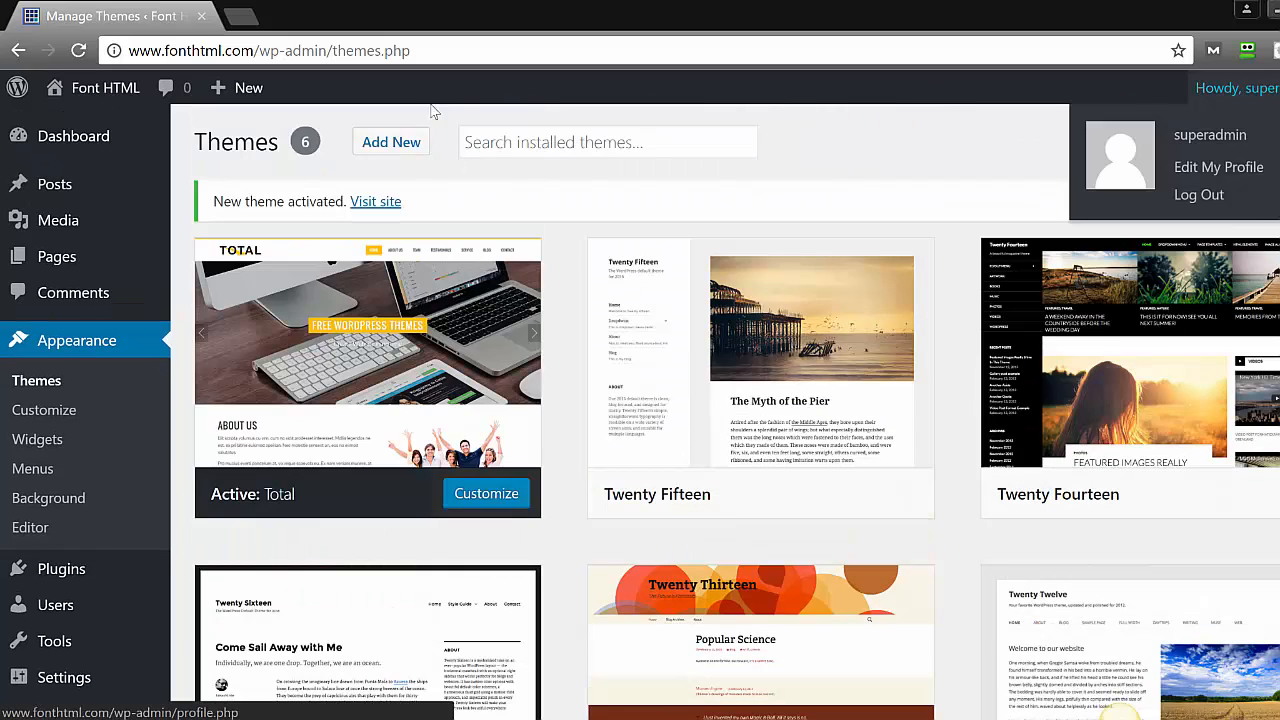
mouse_move(108, 110)
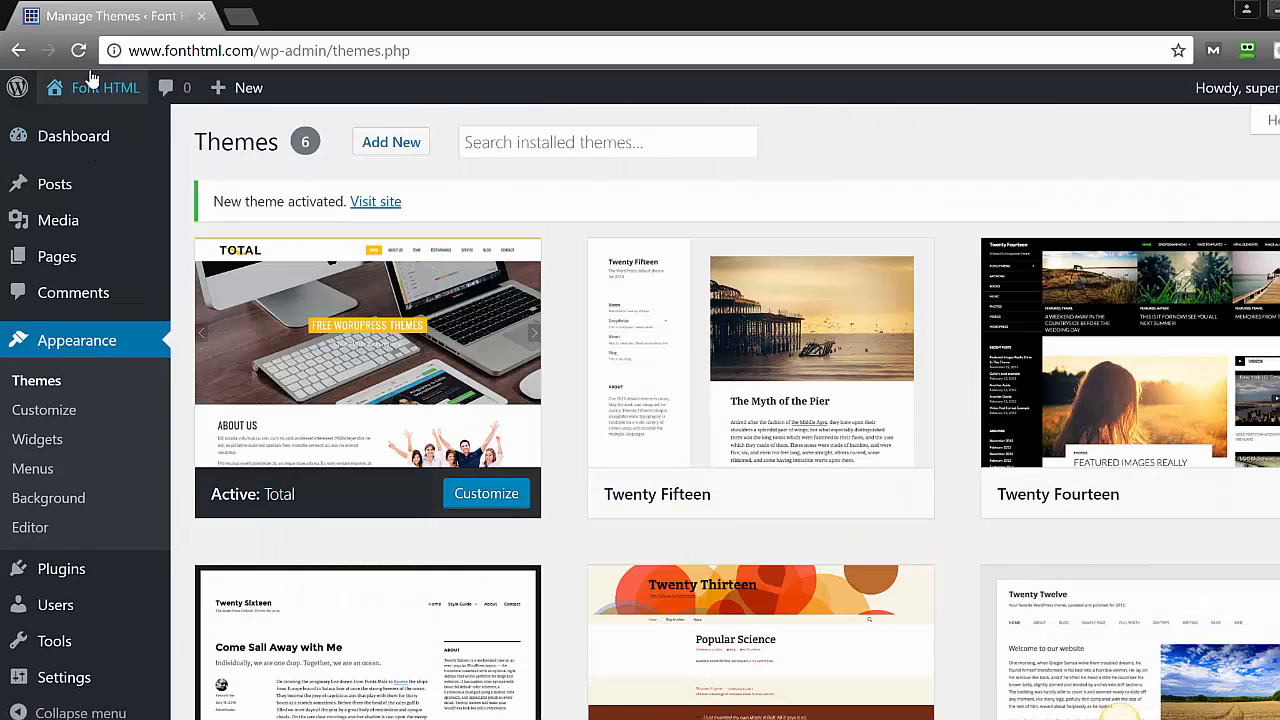
right_click(87, 133)
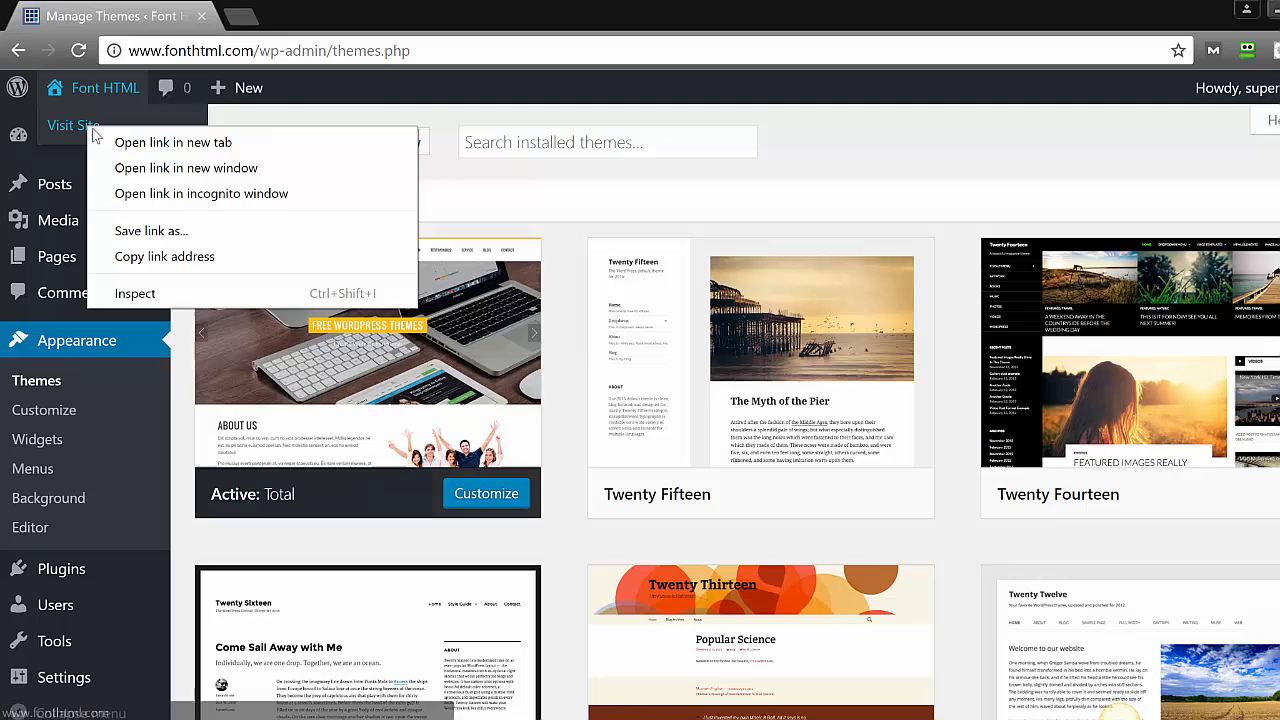
click(143, 145)
click(380, 10)
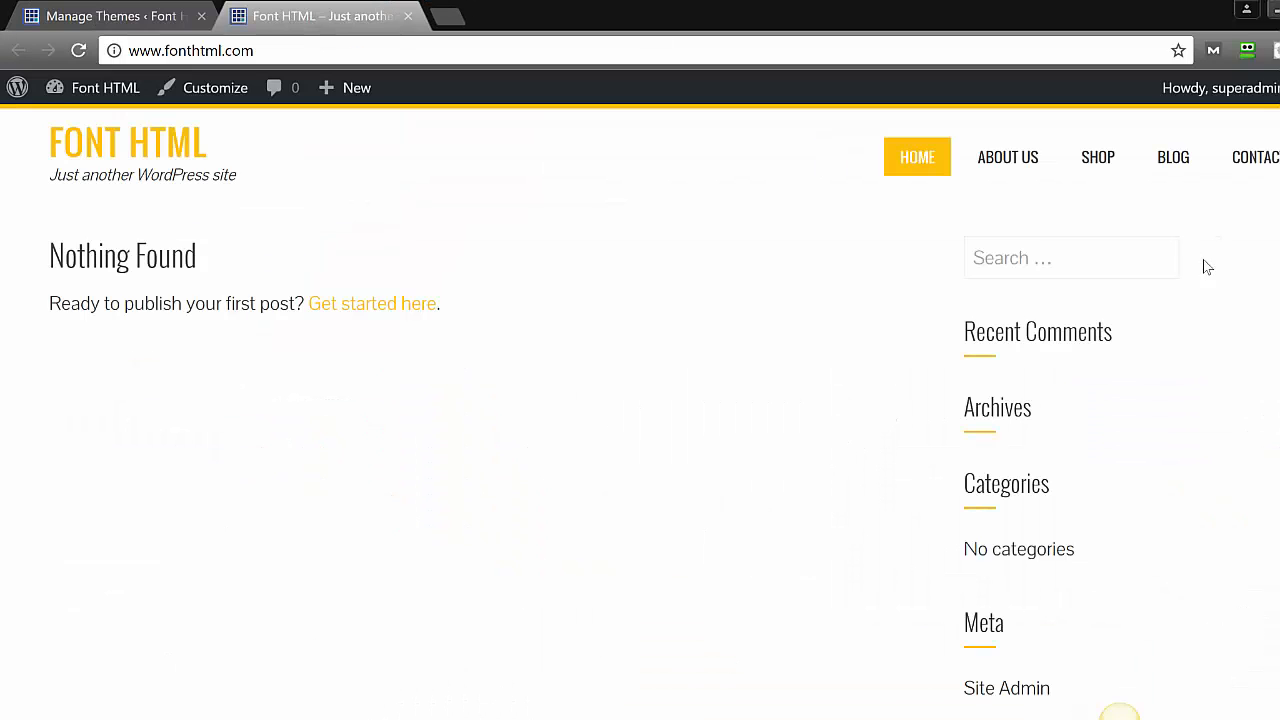
scroll(1118, 712, down, 3)
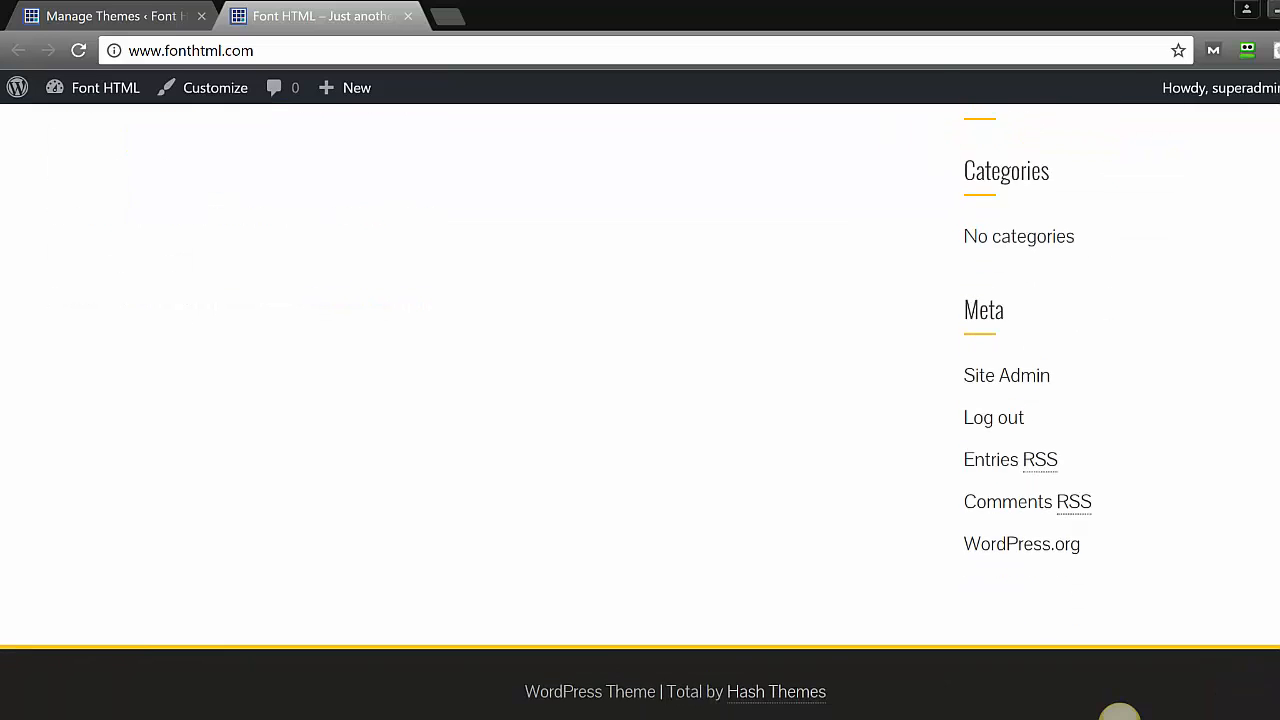
scroll(1118, 712, up, 4)
scroll(1118, 712, down, 3)
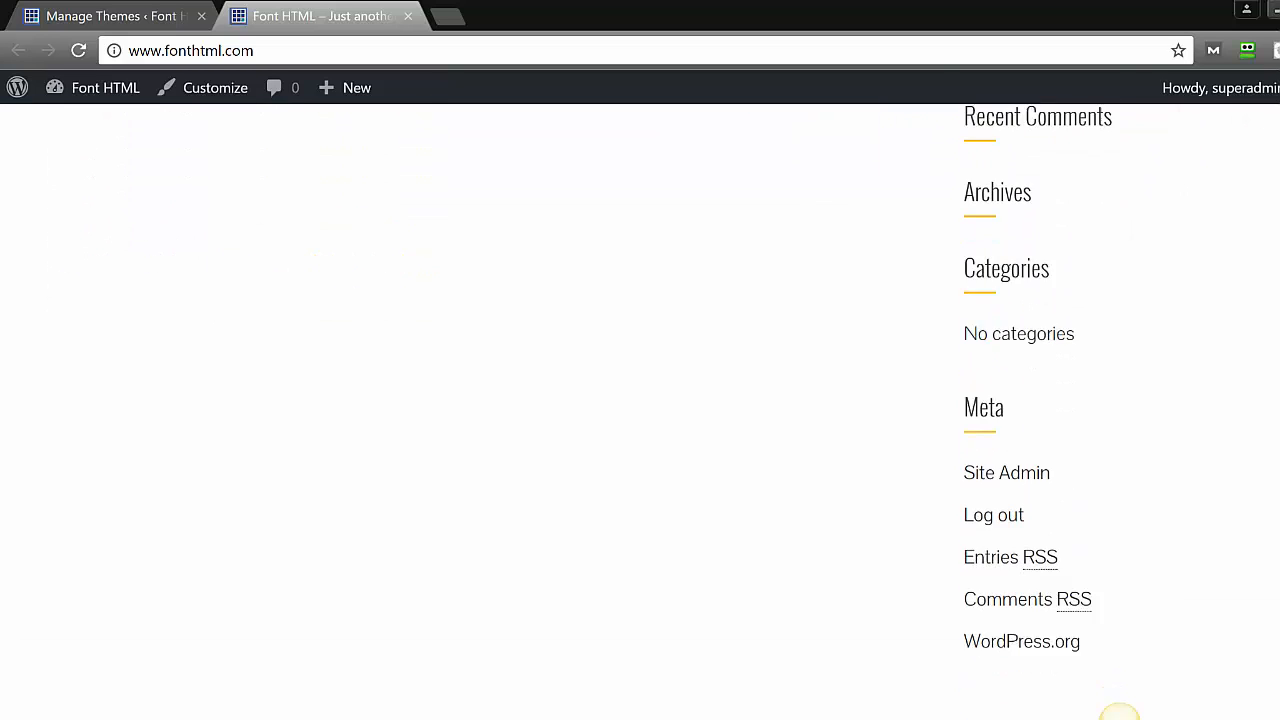
scroll(1118, 712, up, 3)
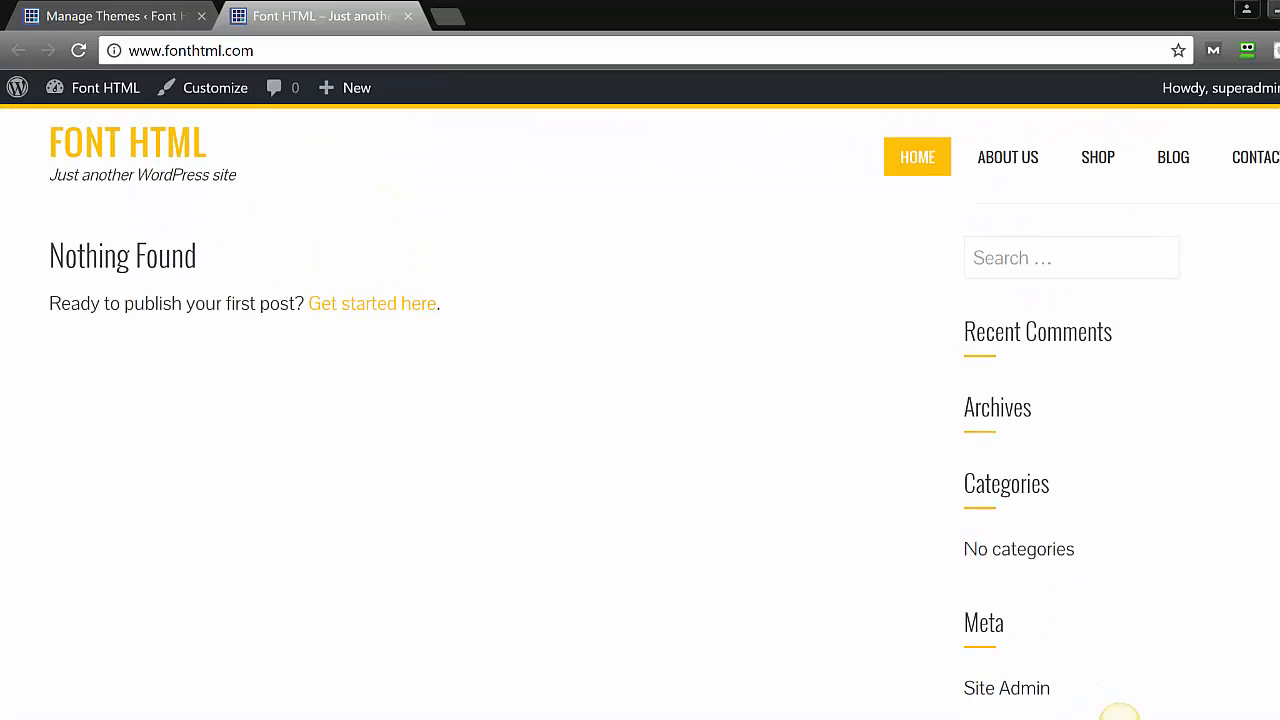
Return to the installed themes, view the Total theme's details and open its author Hash Themes' website.
click(100, 17)
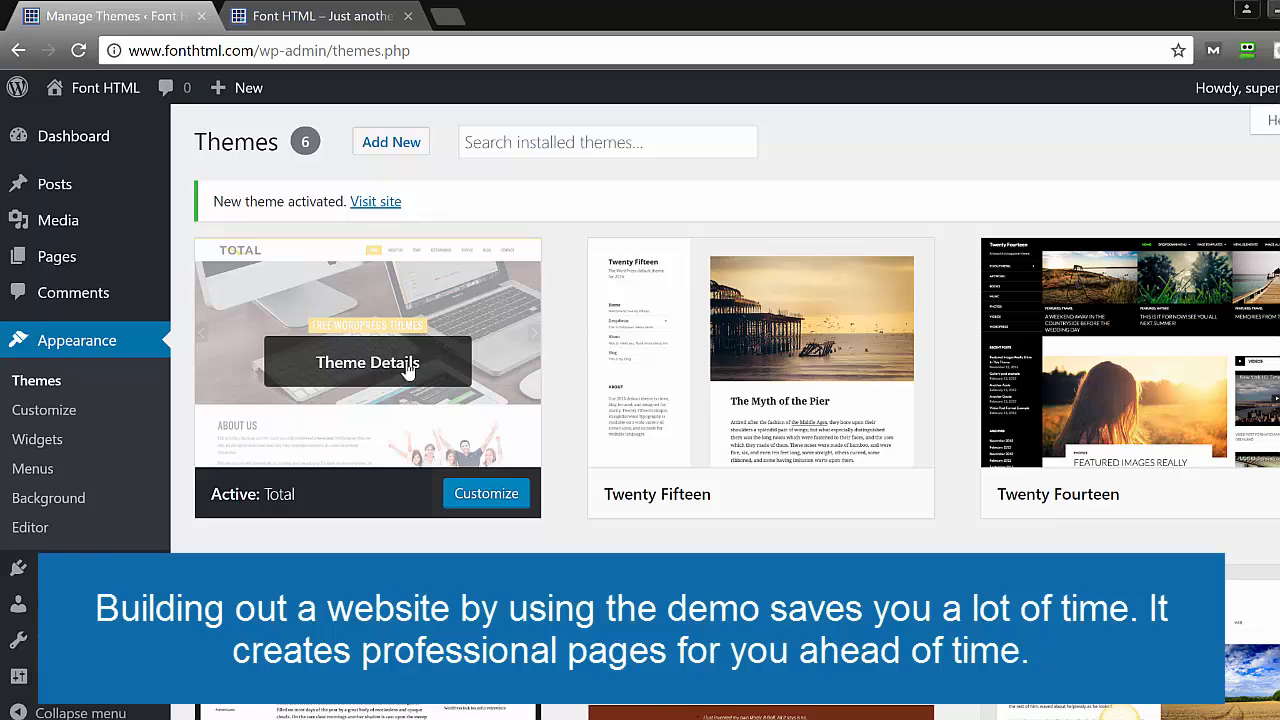
click(371, 363)
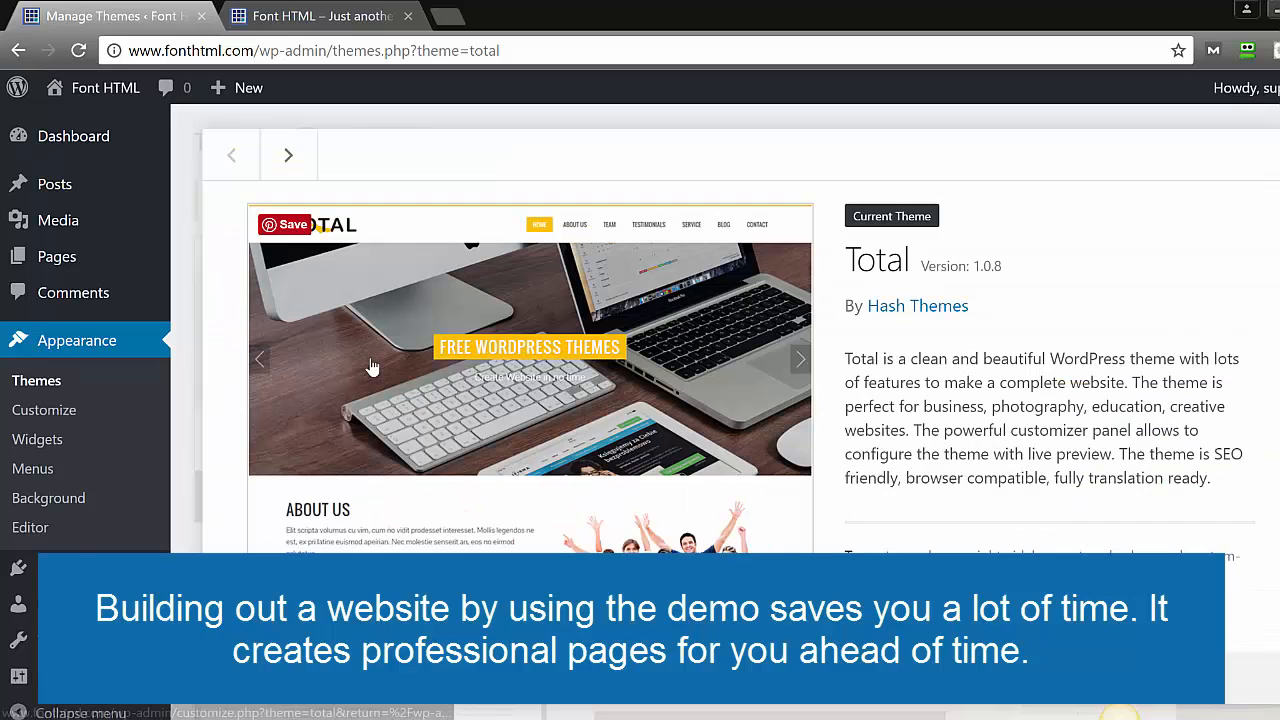
click(897, 313)
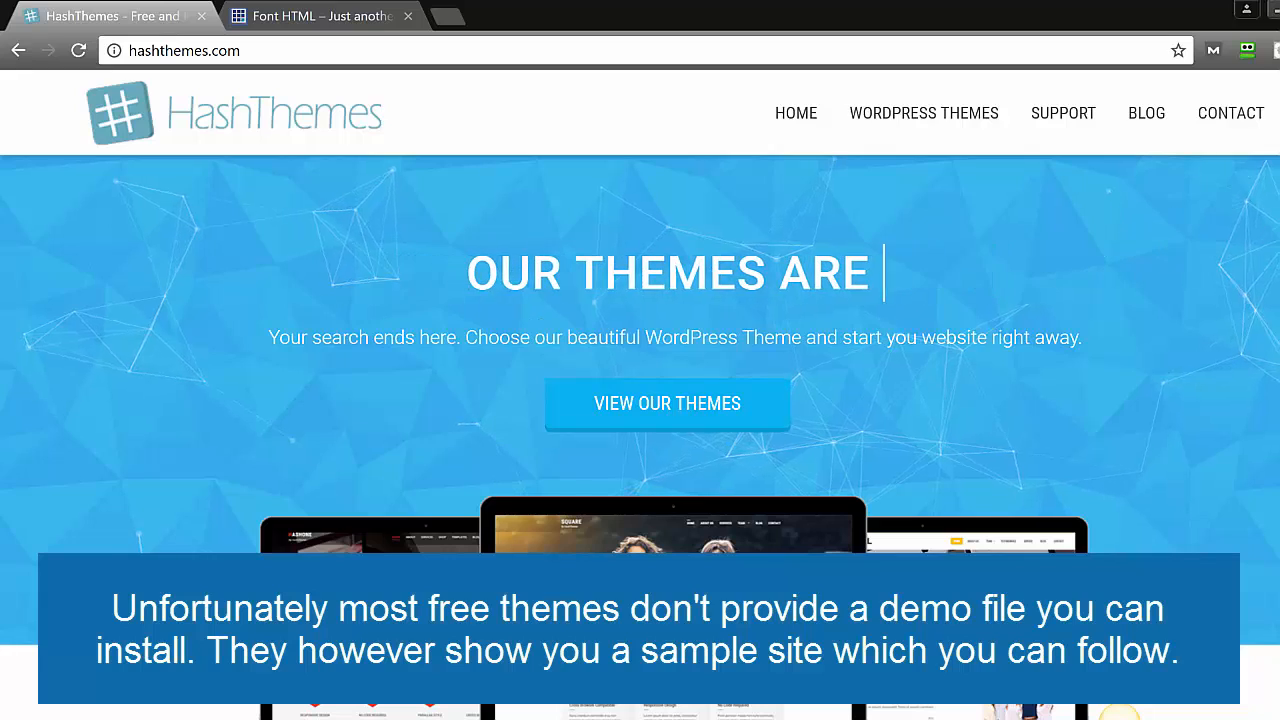
Look over the HashThemes home page and open its WordPress themes listing.
scroll(640, 400, down, 1)
scroll(640, 400, down, 2)
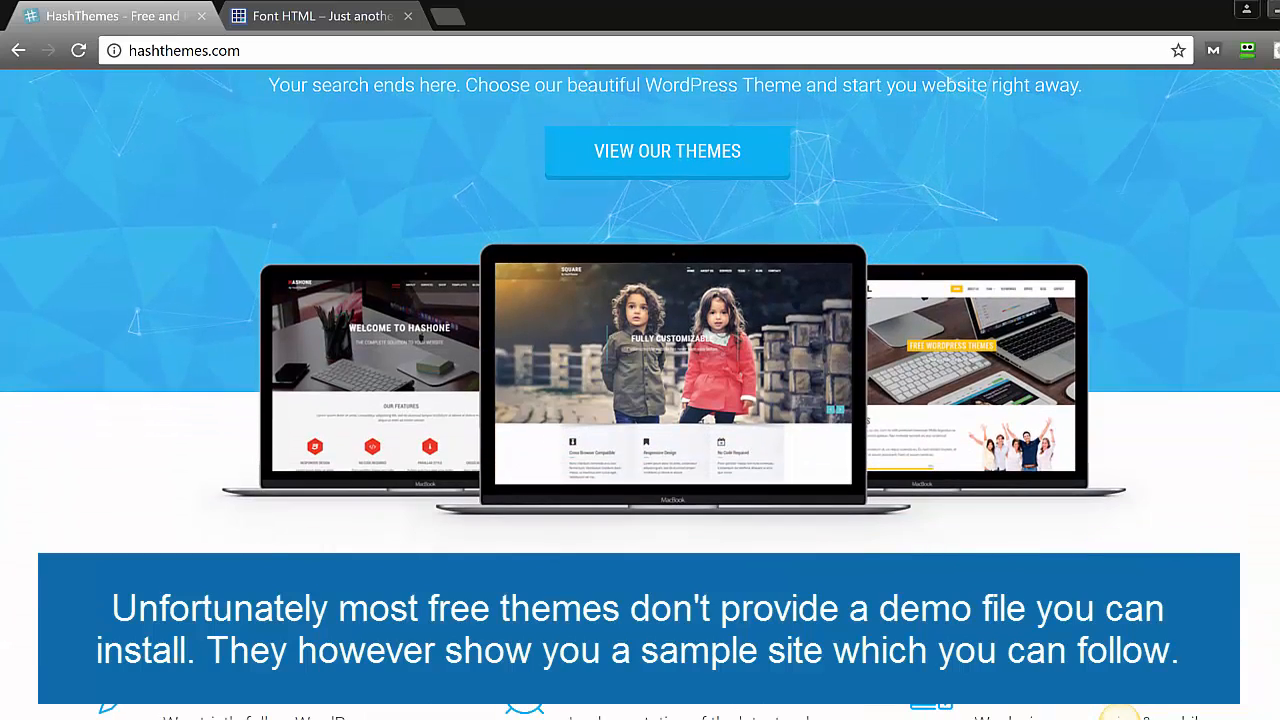
scroll(640, 400, up, 2)
scroll(772, 246, down, 2)
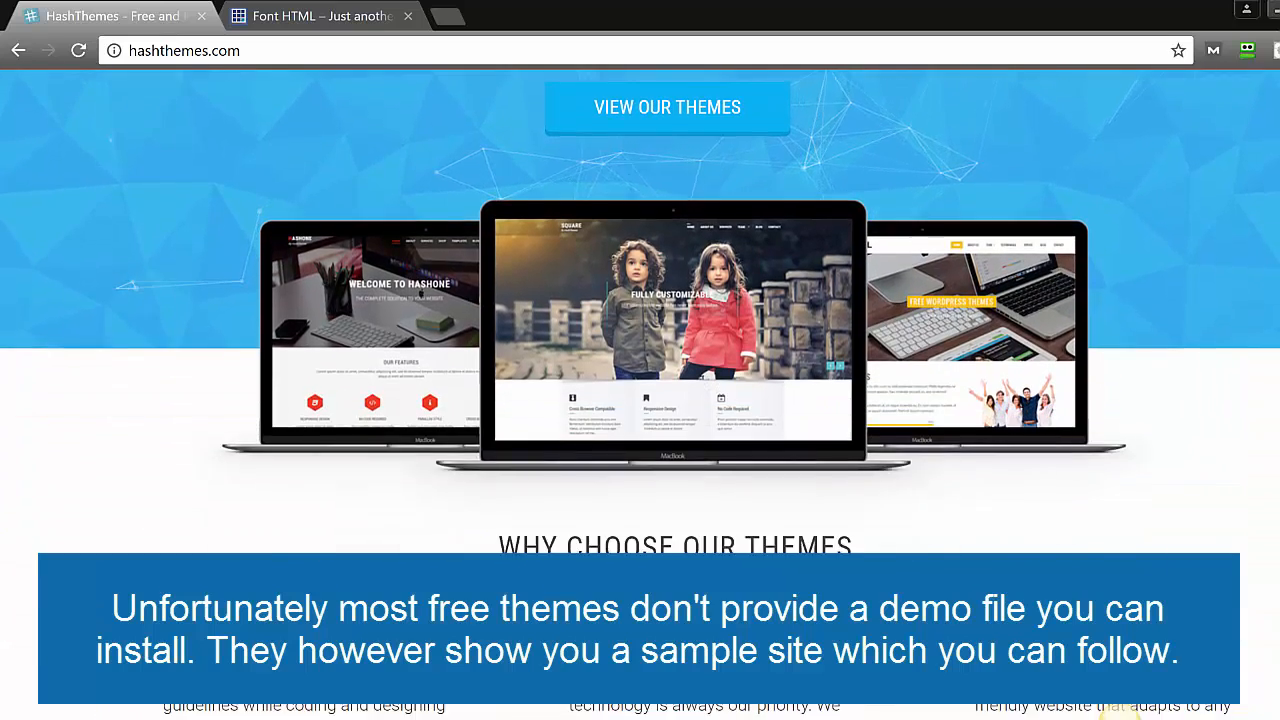
scroll(772, 246, up, 1)
click(768, 246)
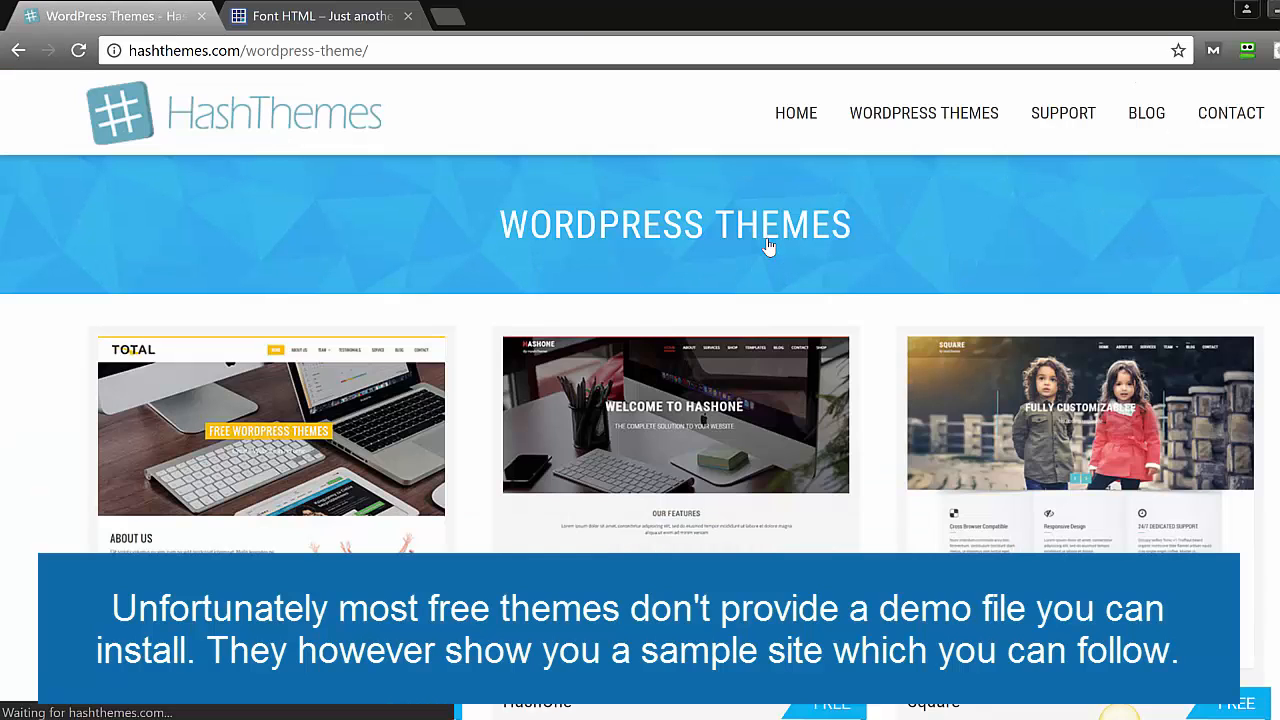
Open the Total theme's demo in a new tab and place that tab before the Font HTML site's tab.
scroll(183, 528, down, 2)
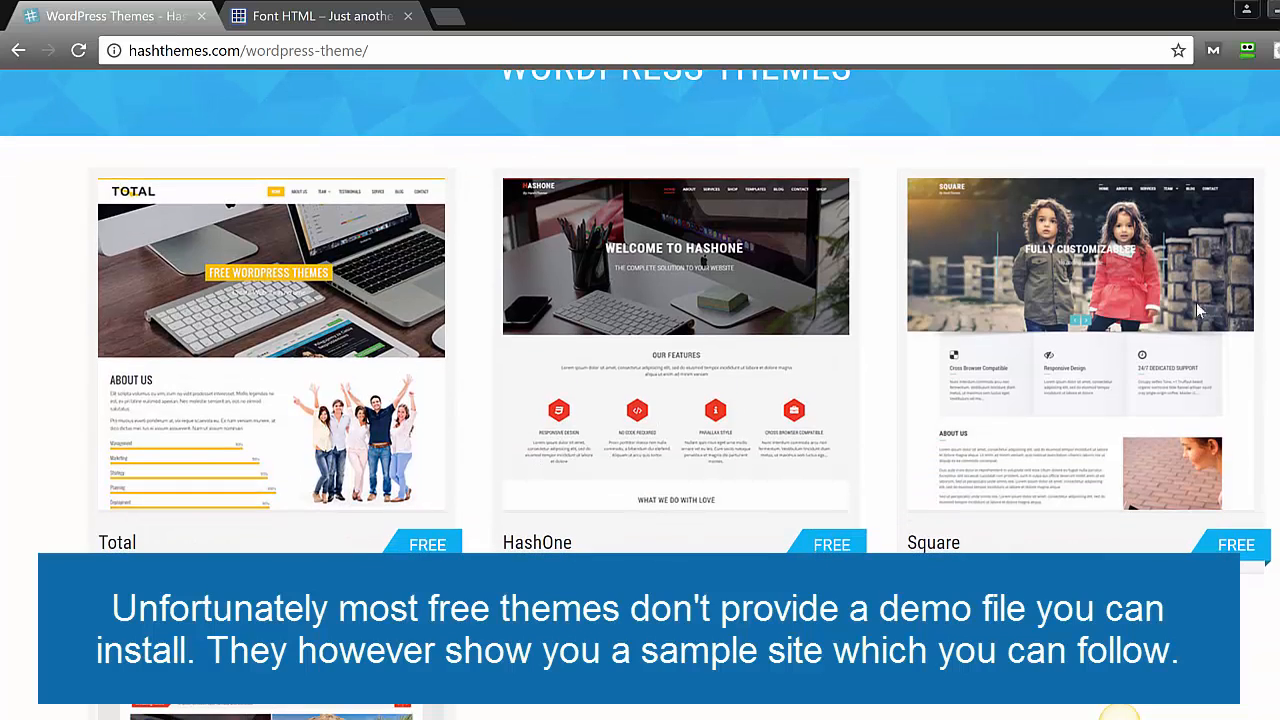
mouse_move(257, 517)
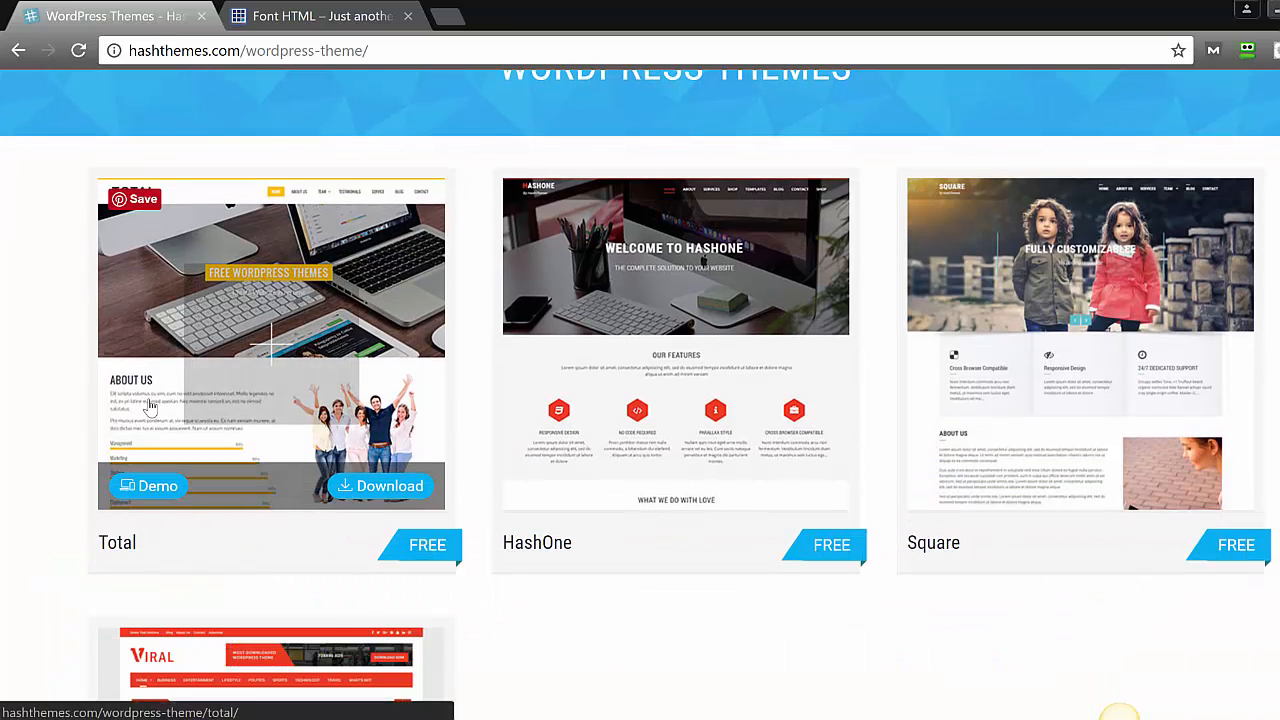
right_click(141, 503)
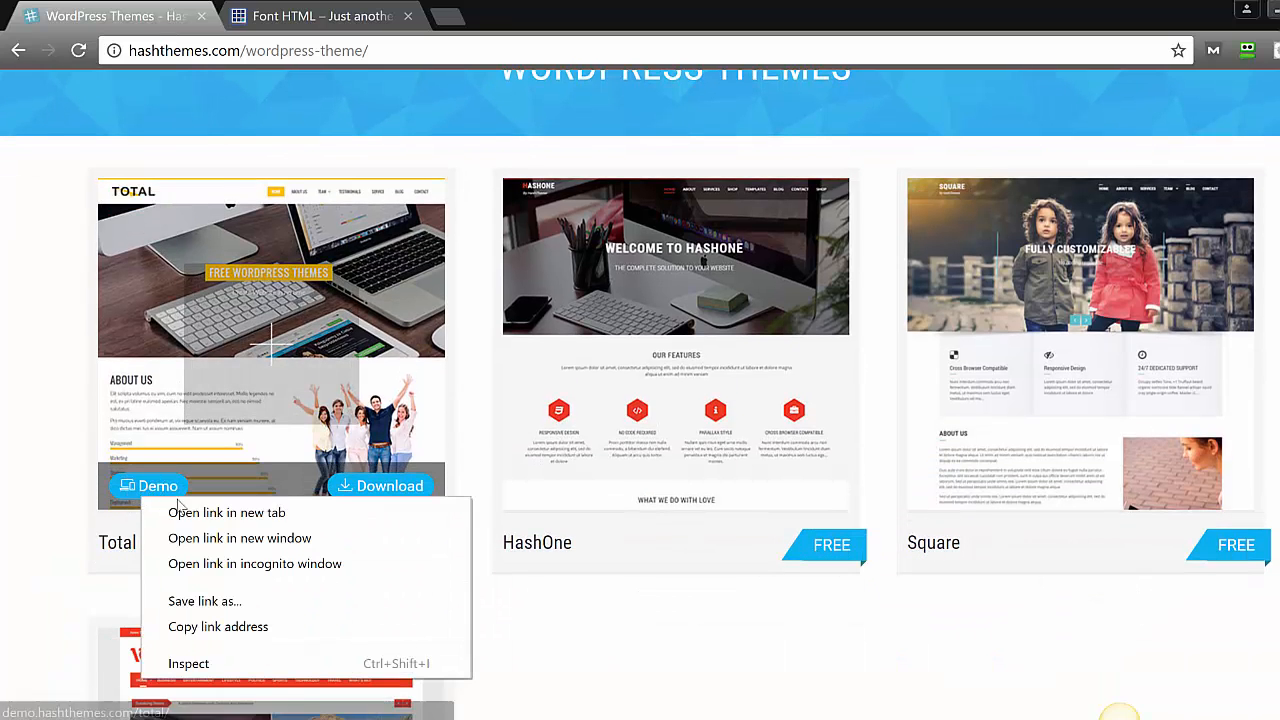
click(180, 511)
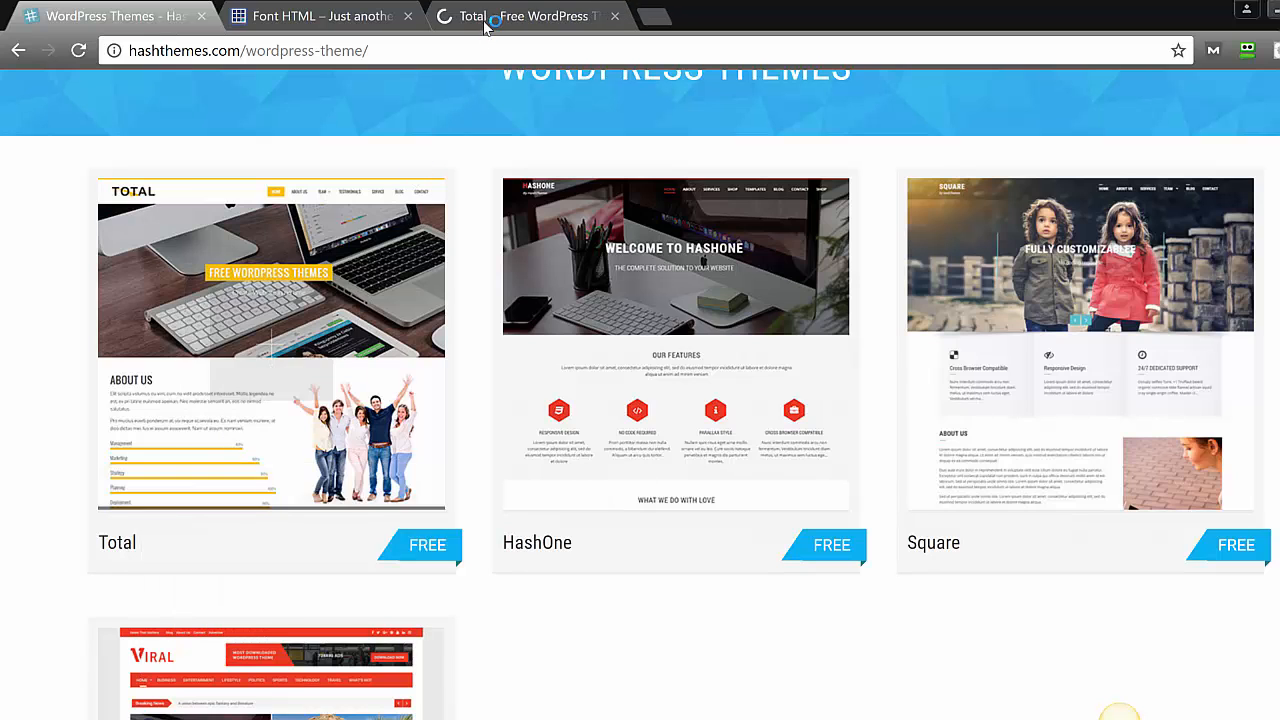
drag(449, 16, 338, 16)
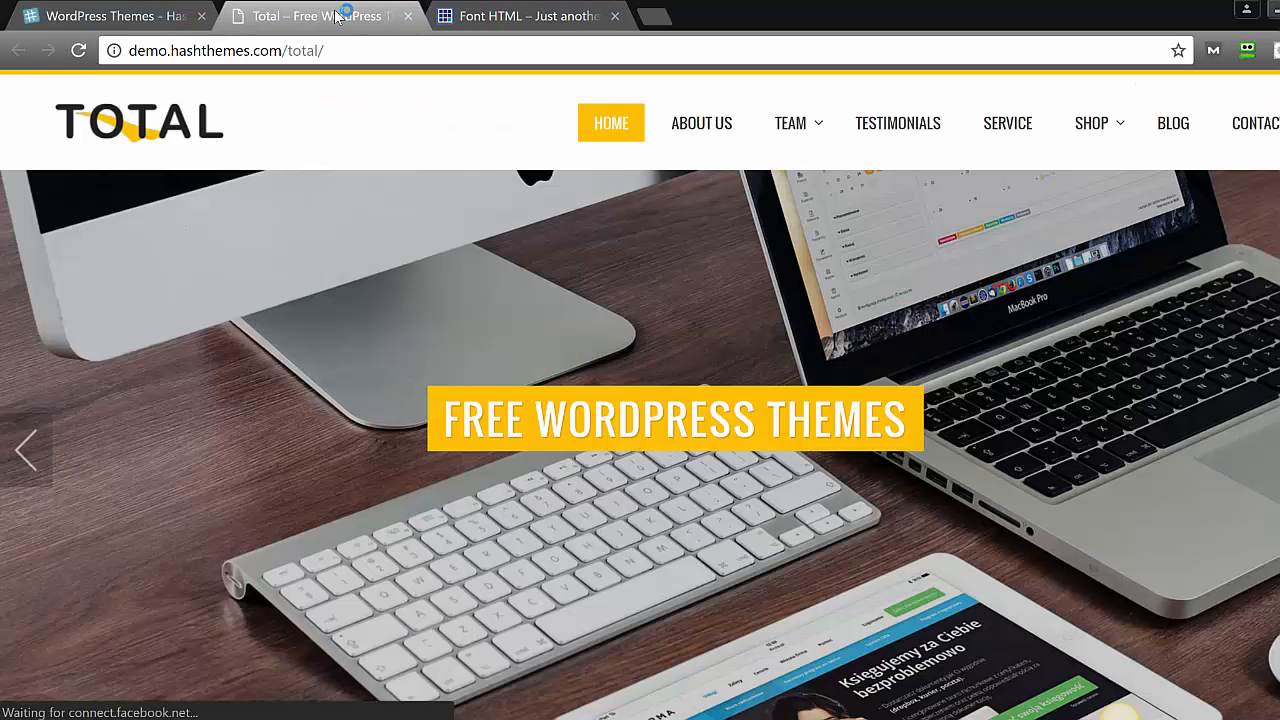
Examine the Total demo's home page, including its navigation, About Us, Amazing Features and Our Portfolio sections.
mouse_move(790, 122)
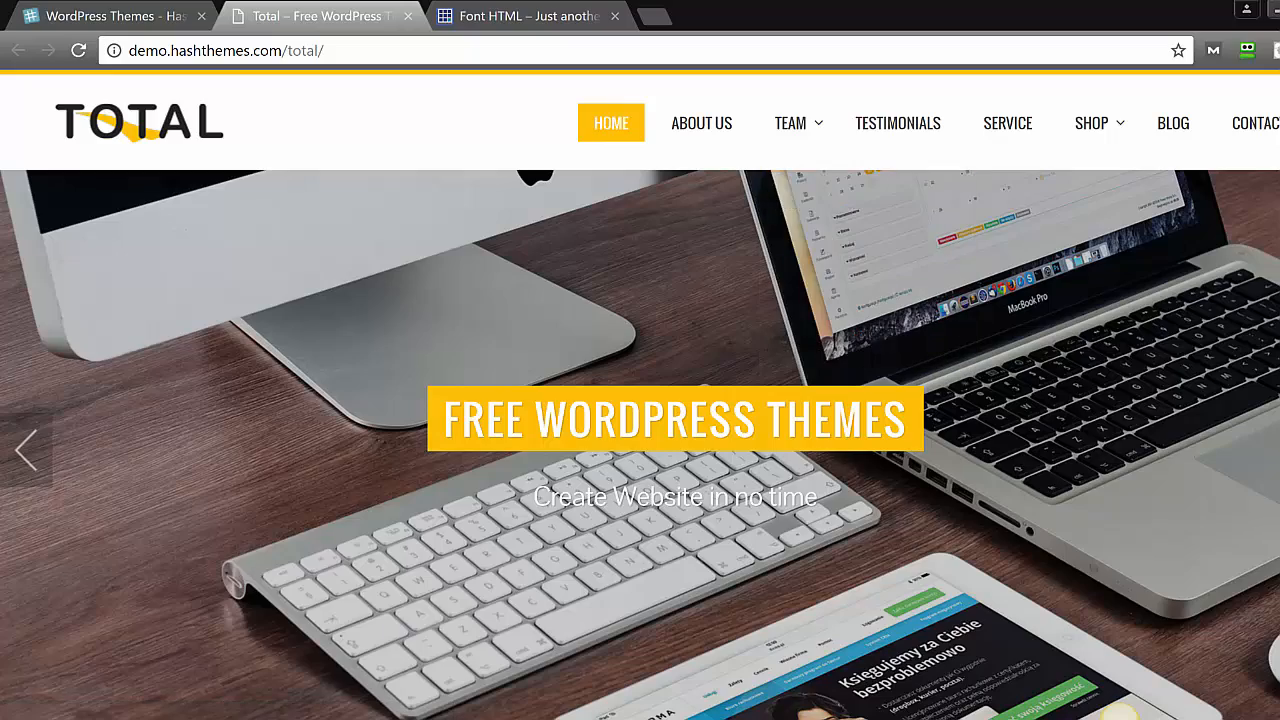
scroll(1120, 712, down, 12)
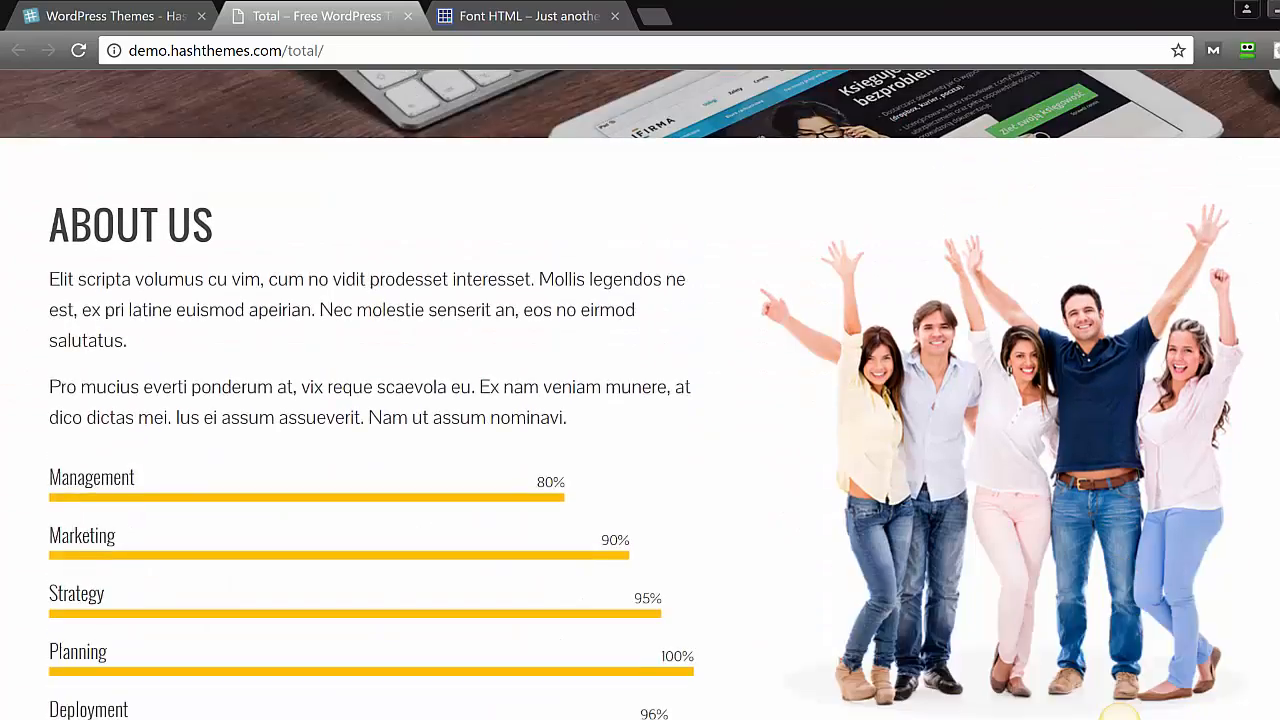
scroll(1120, 712, down, 10)
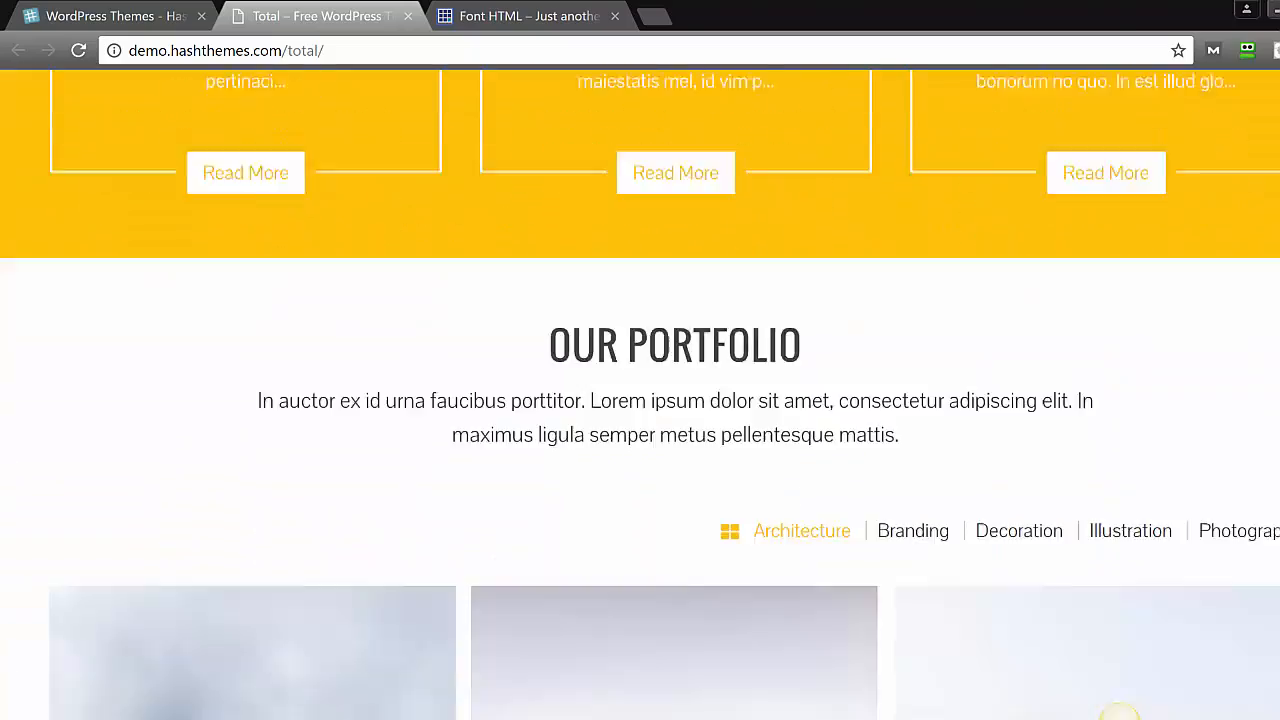
scroll(1120, 712, up, 20)
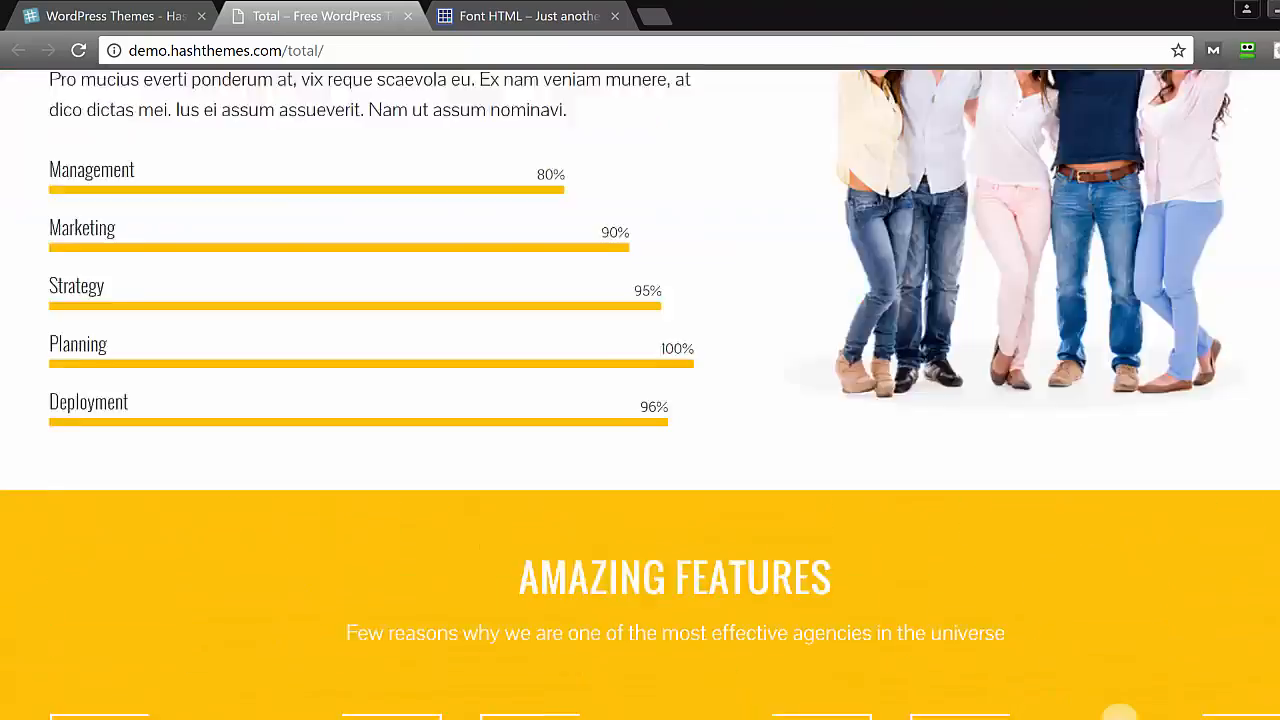
scroll(1120, 712, down, 10)
scroll(1120, 712, up, 3)
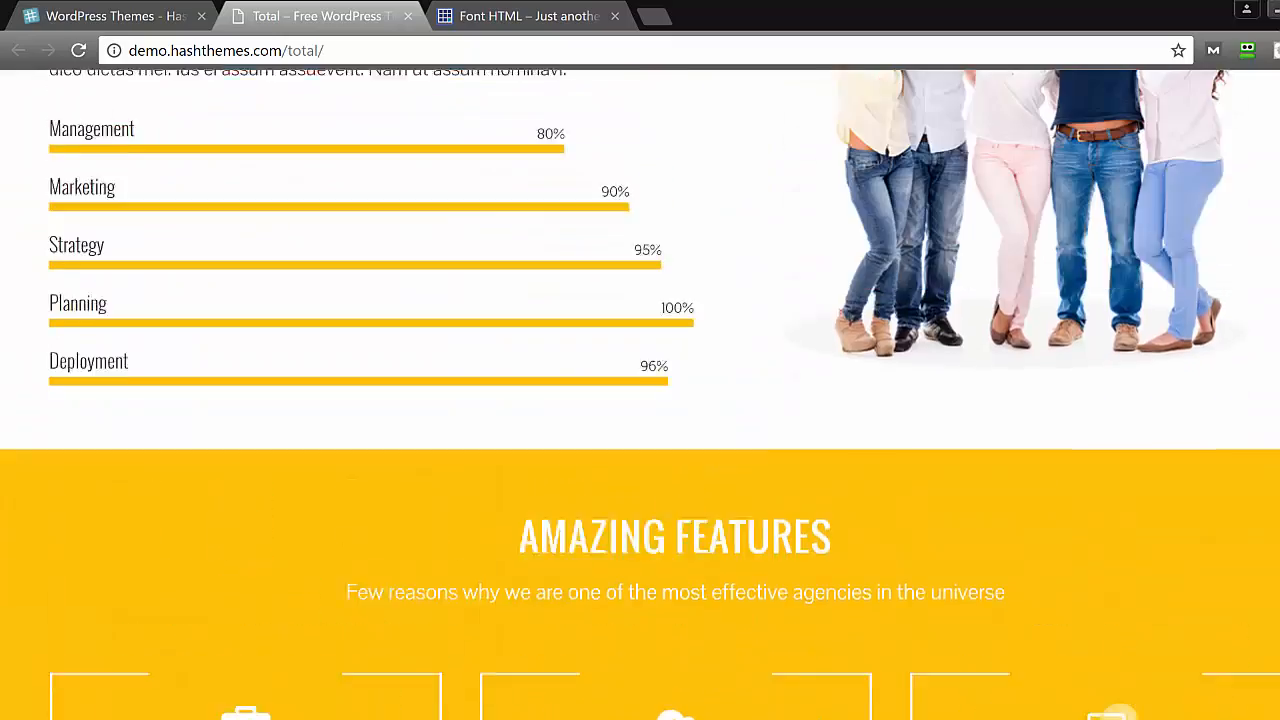
scroll(1120, 712, down, 7)
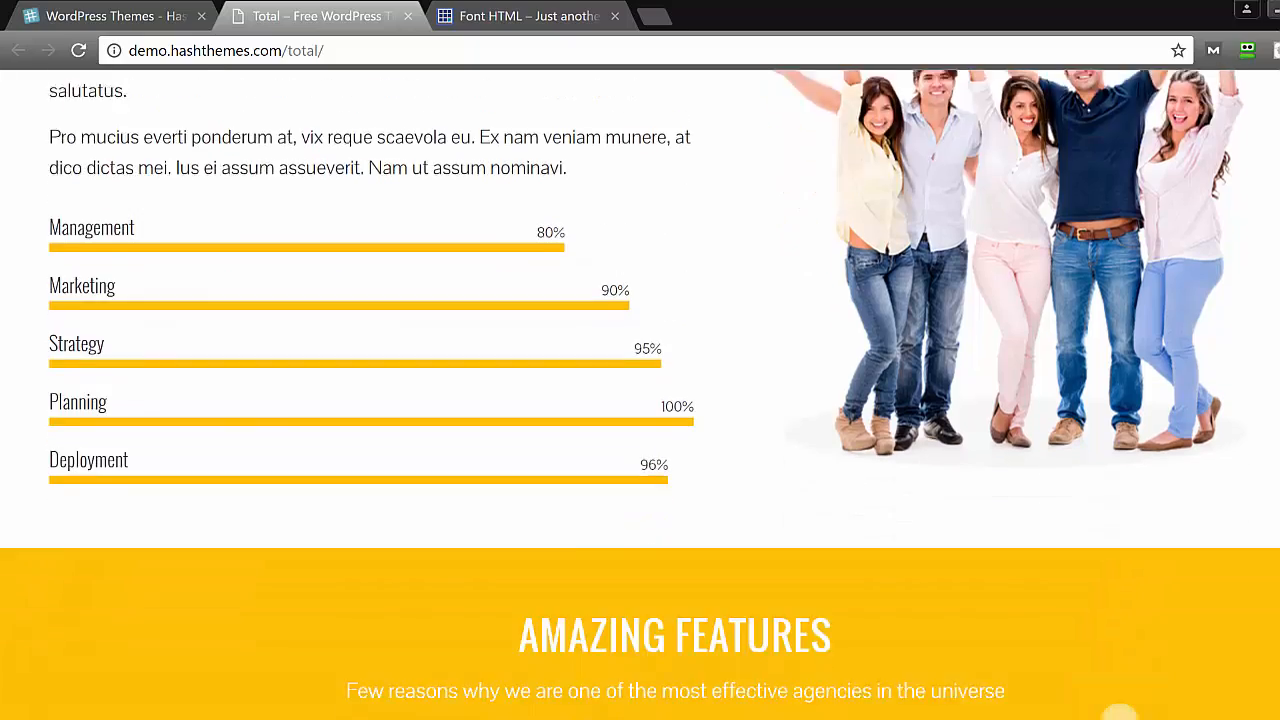
Examine the Total demo's portfolio, services and Our Talented Members sections and return to the start of its home page.
scroll(1120, 712, down, 10)
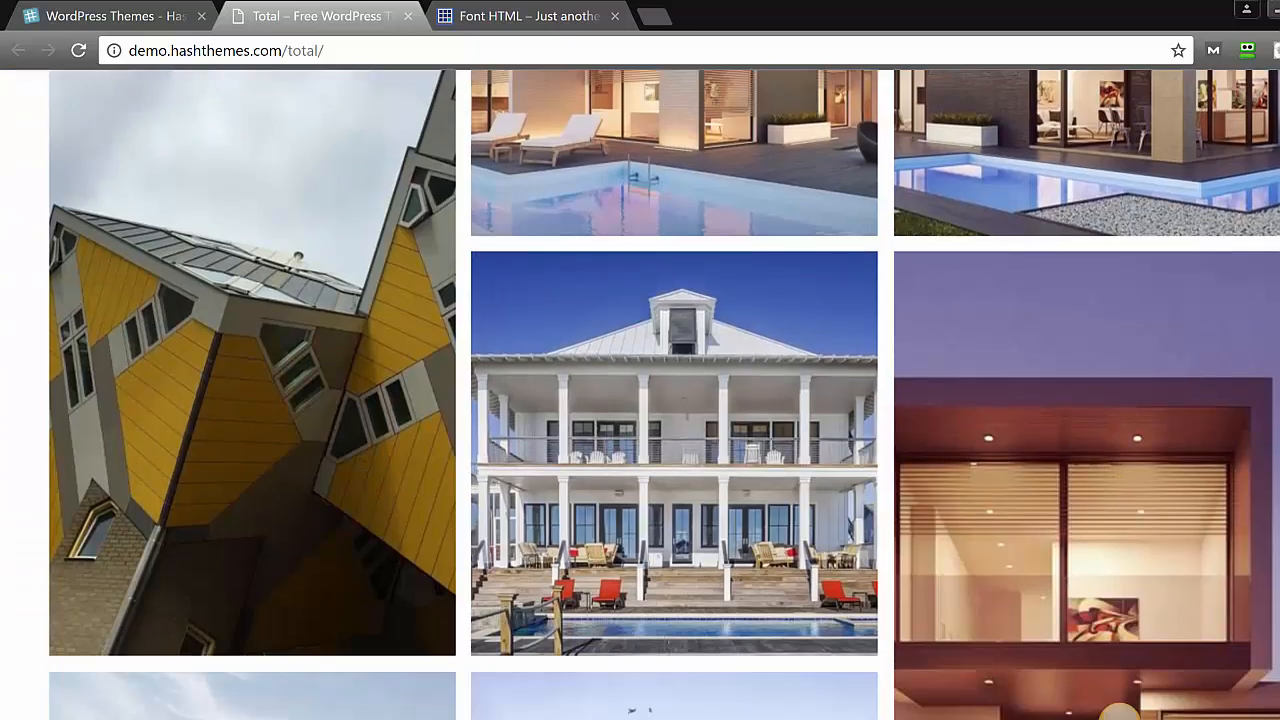
scroll(1120, 712, down, 15)
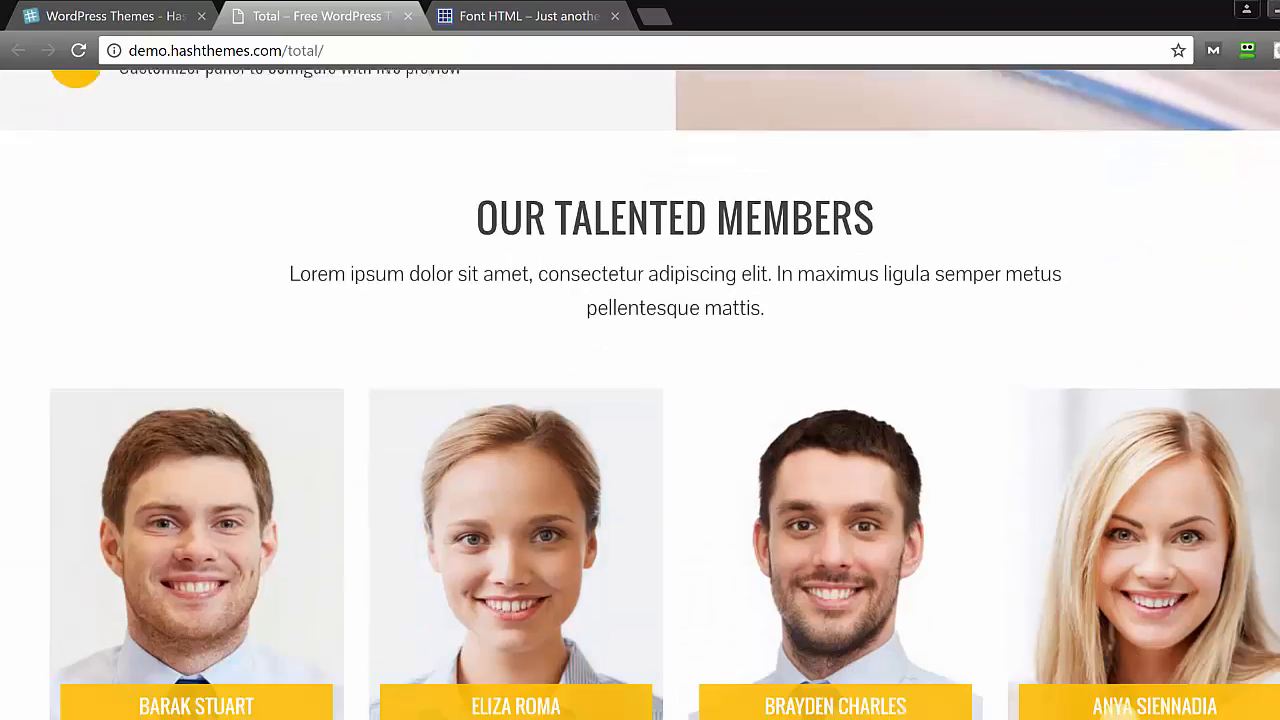
scroll(1120, 712, down, 2)
scroll(1120, 712, up, 12)
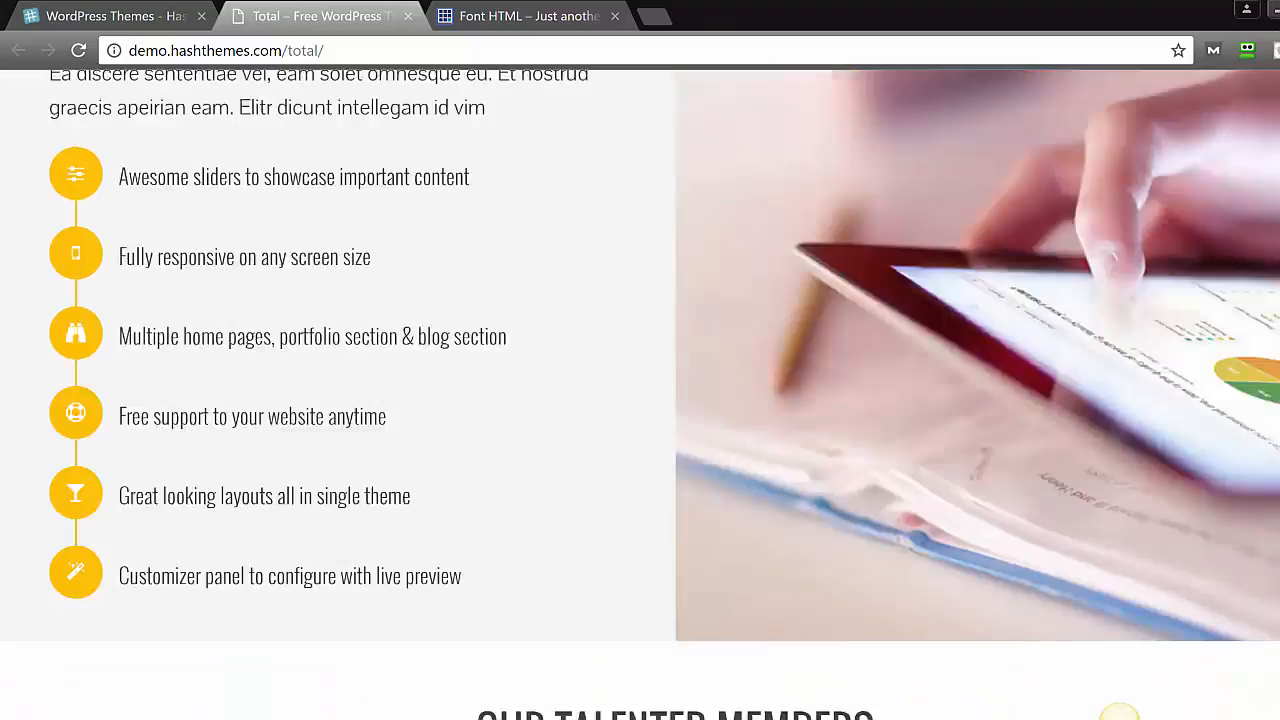
scroll(1120, 712, up, 10)
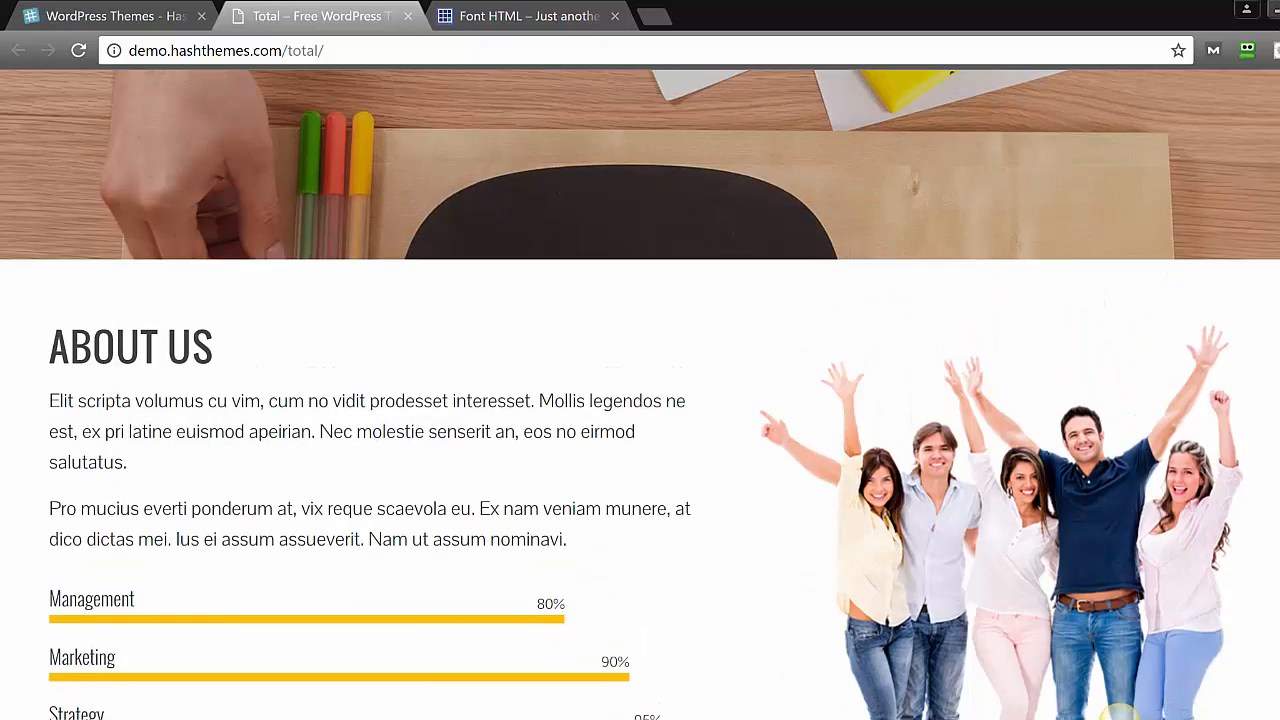
scroll(1120, 712, up, 4)
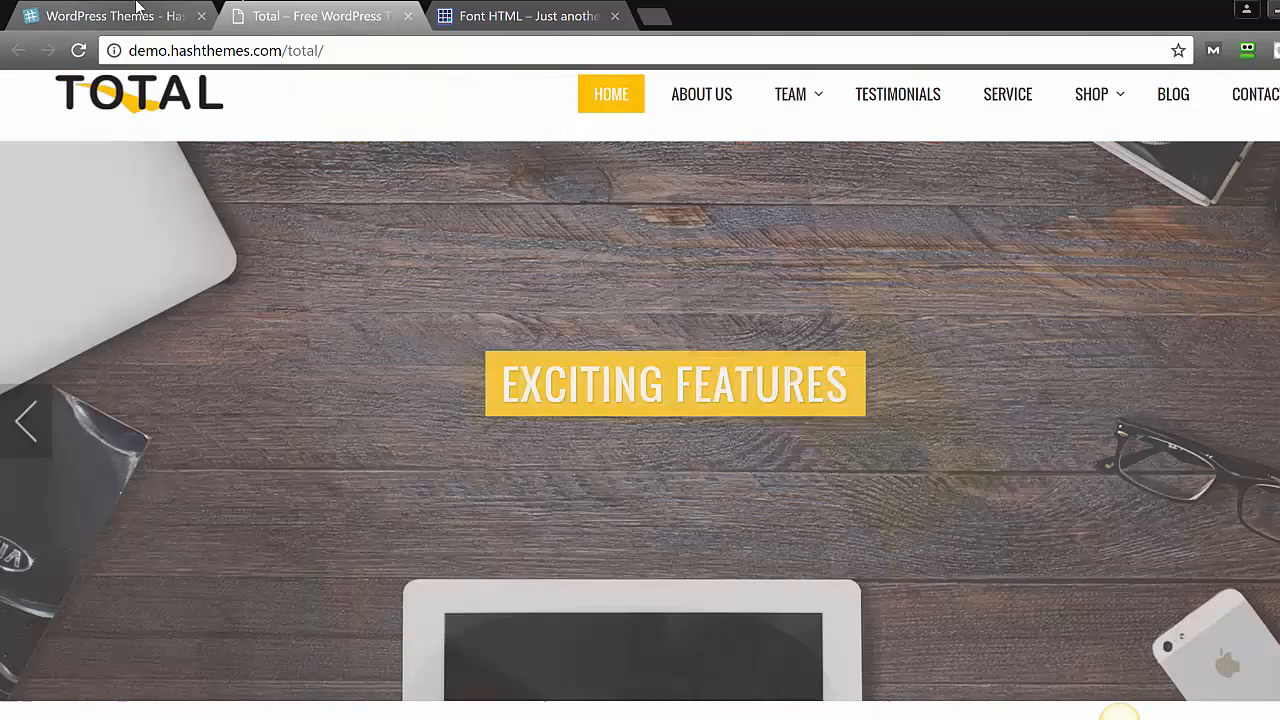
Go back to the Font HTML site's theme management page and close the Total theme's details.
click(155, 12)
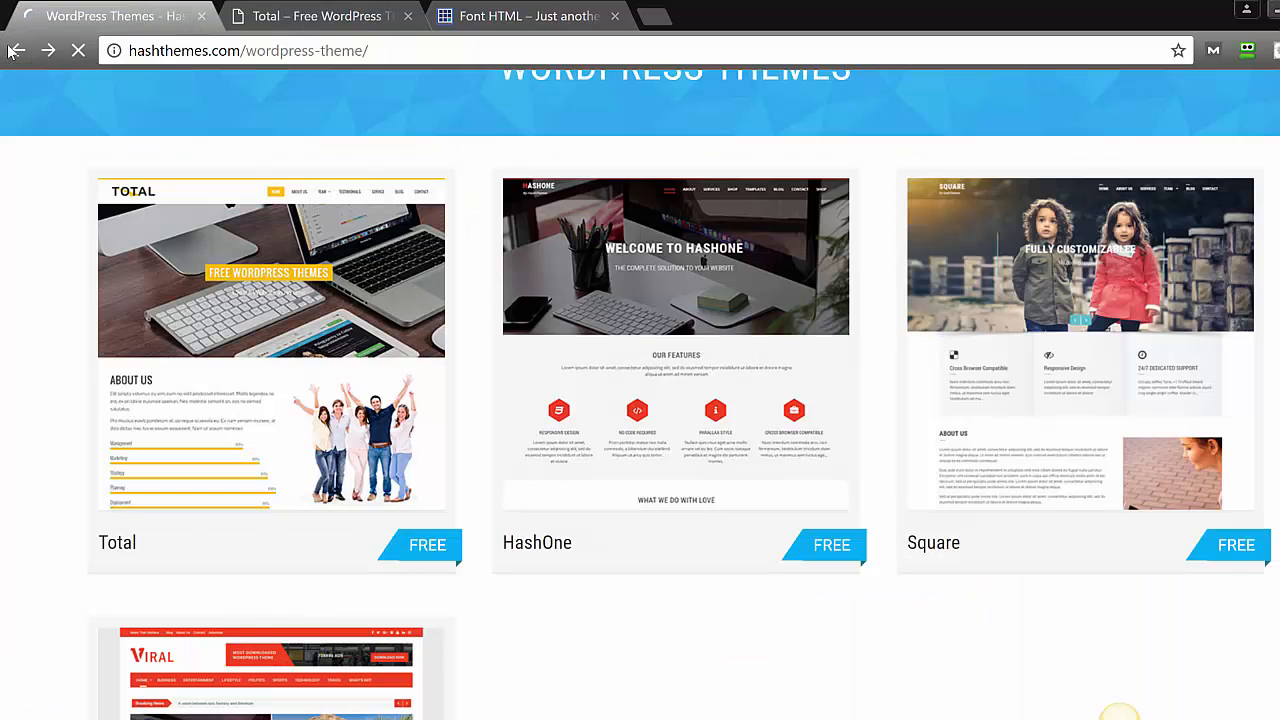
click(14, 50)
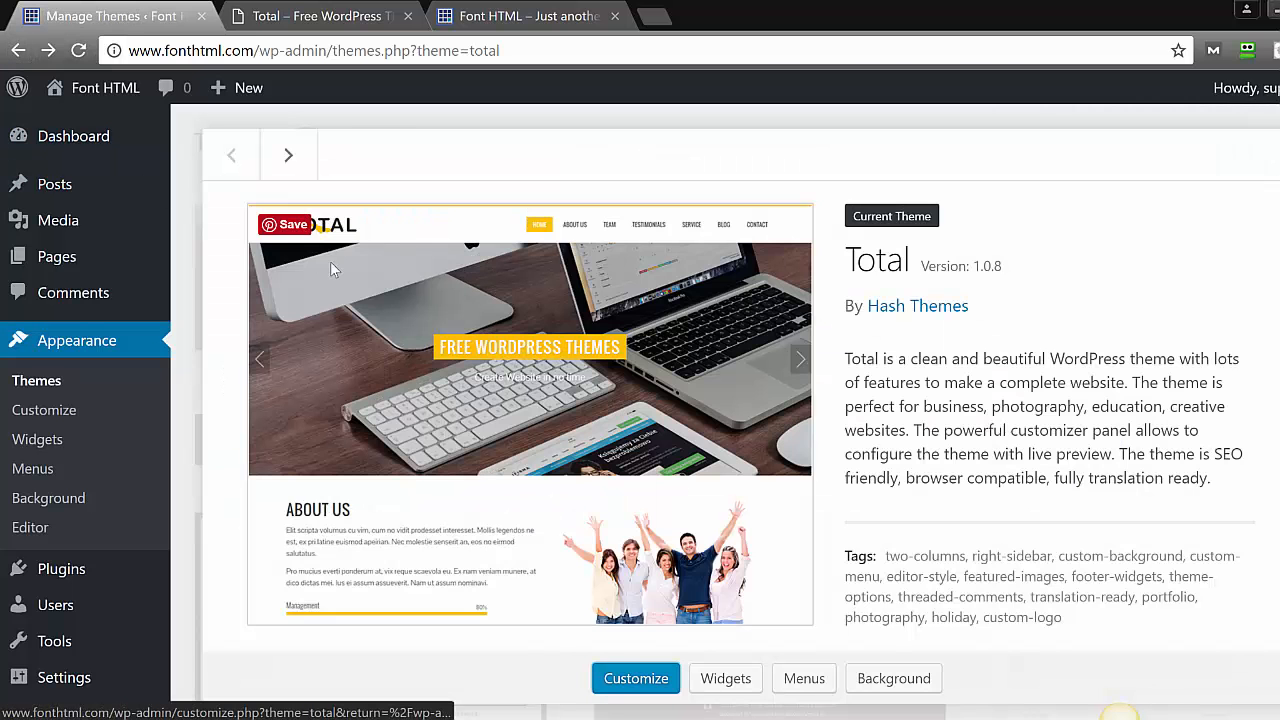
mouse_move(1240, 88)
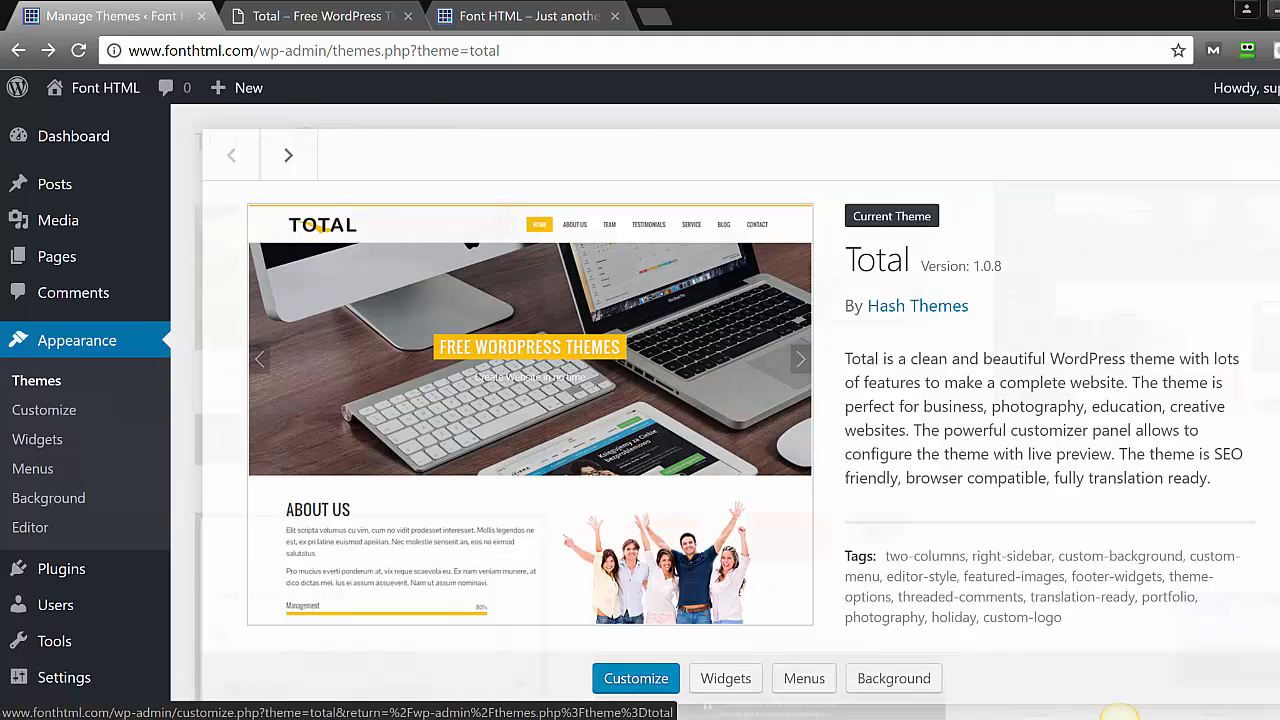
key(Escape)
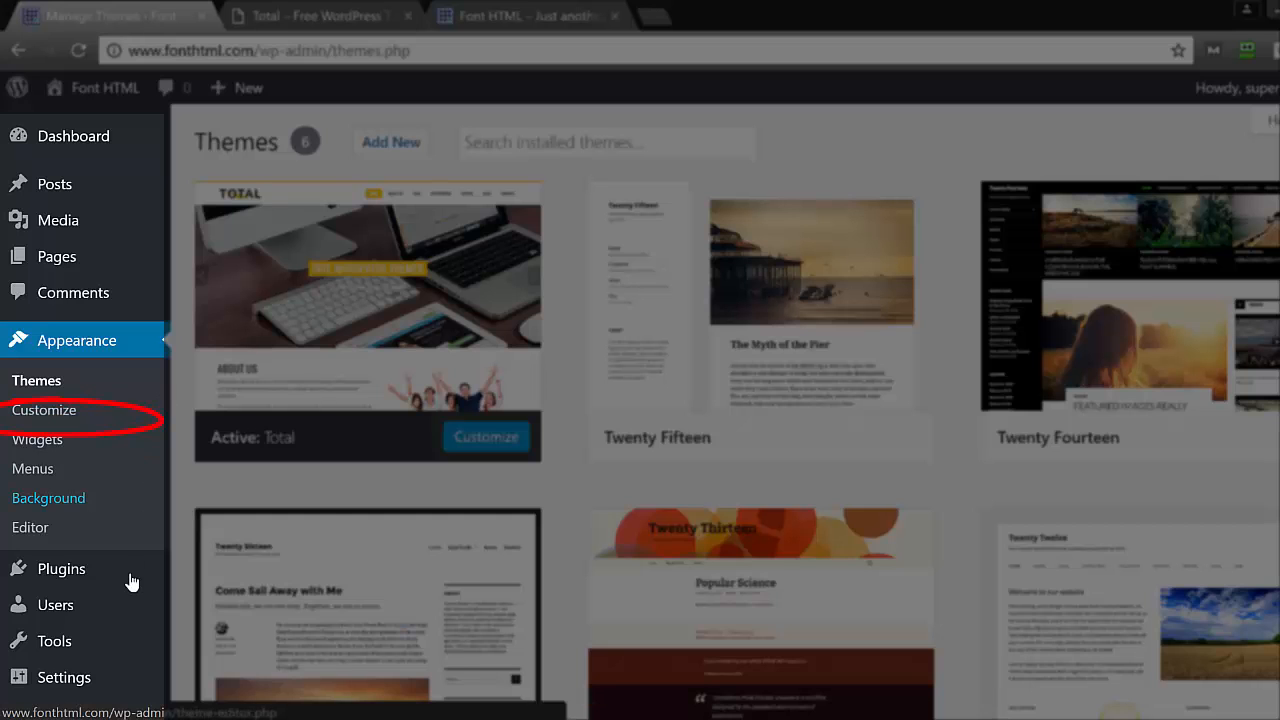
Open the Total theme's customizer and its Home Sections settings.
mouse_move(122, 667)
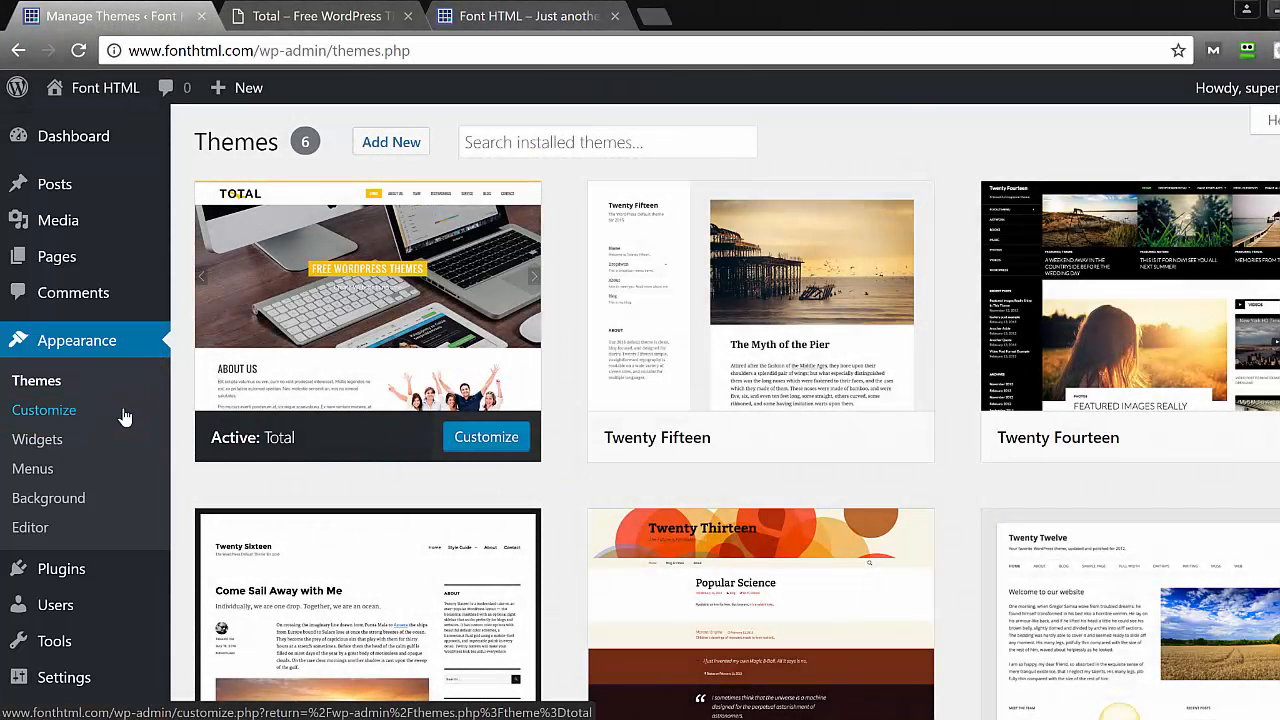
click(64, 410)
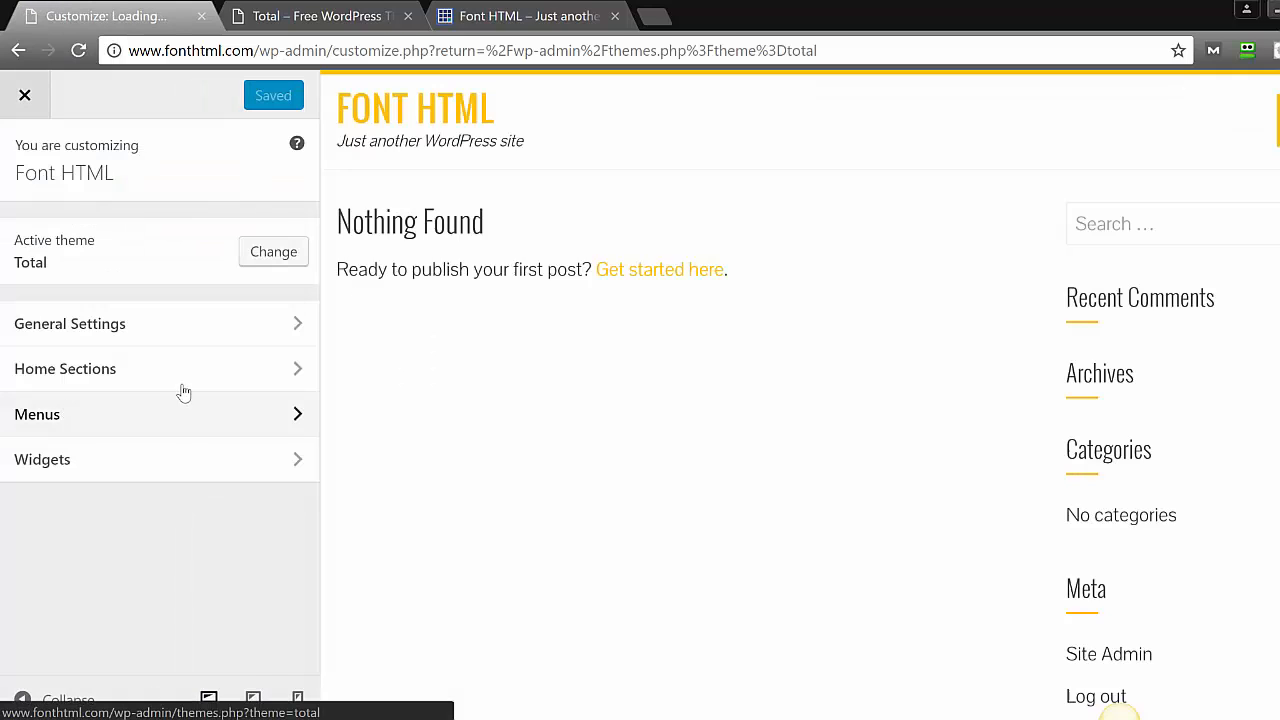
click(185, 387)
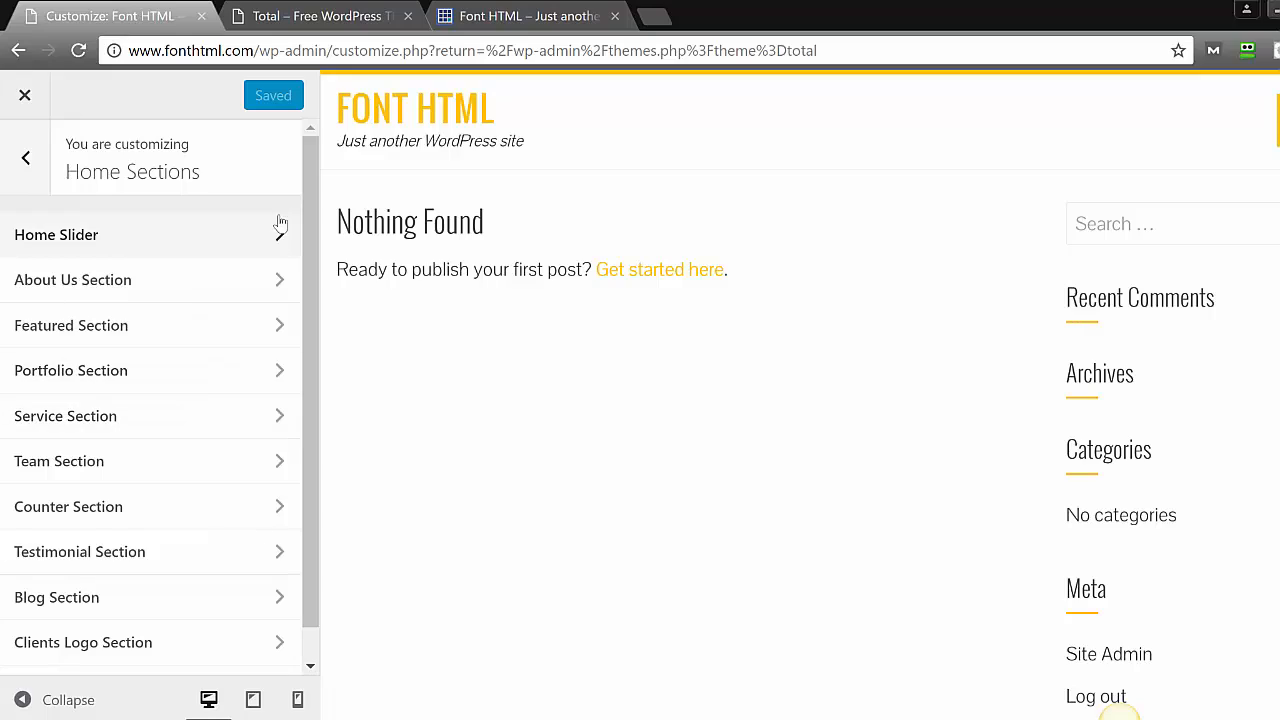
Compare the customizer's Home Sections with the slider, About Us, features and portfolio sections of the Total demo's home page.
click(345, 18)
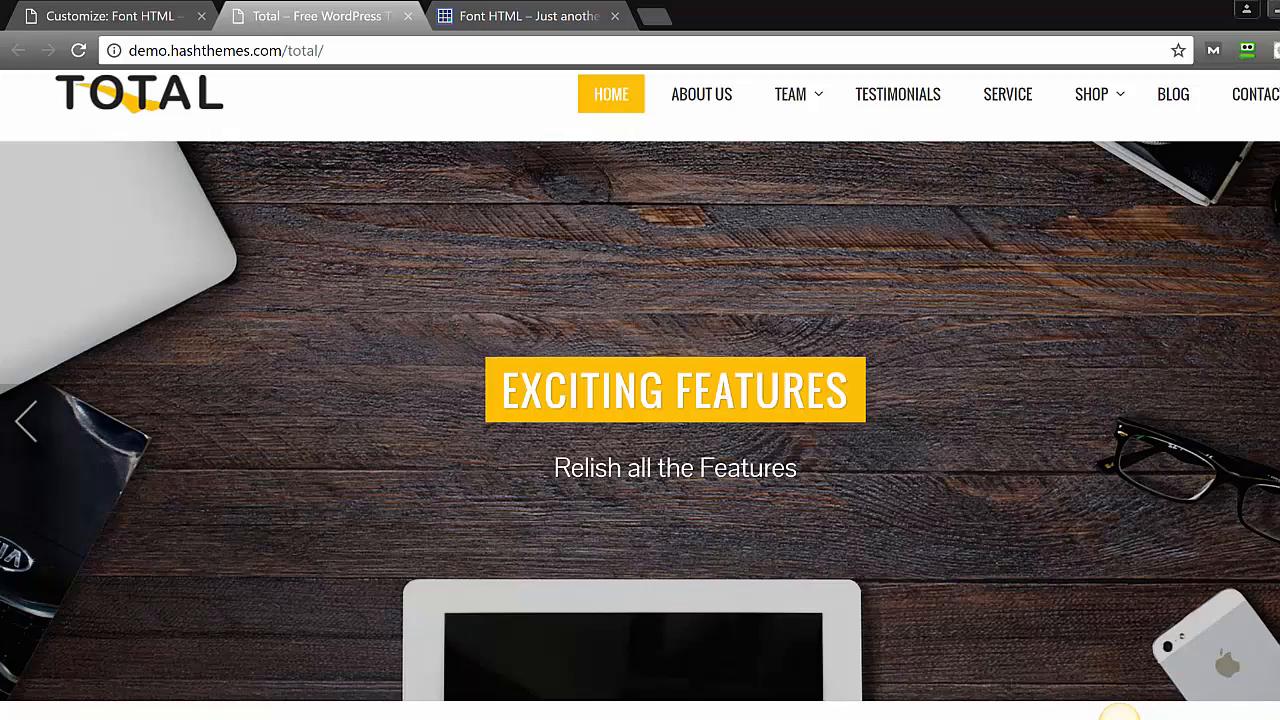
scroll(1118, 712, down, 8)
scroll(1118, 712, up, 3)
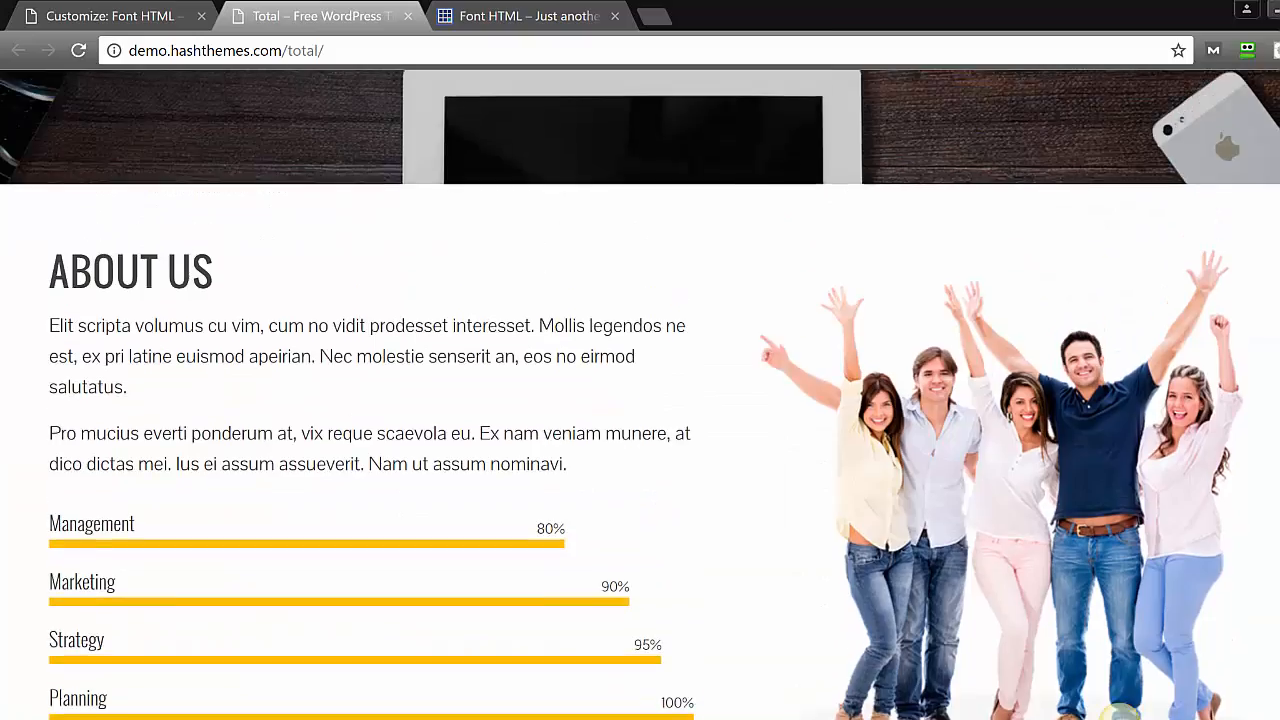
scroll(1120, 712, down, 3)
scroll(1118, 712, down, 10)
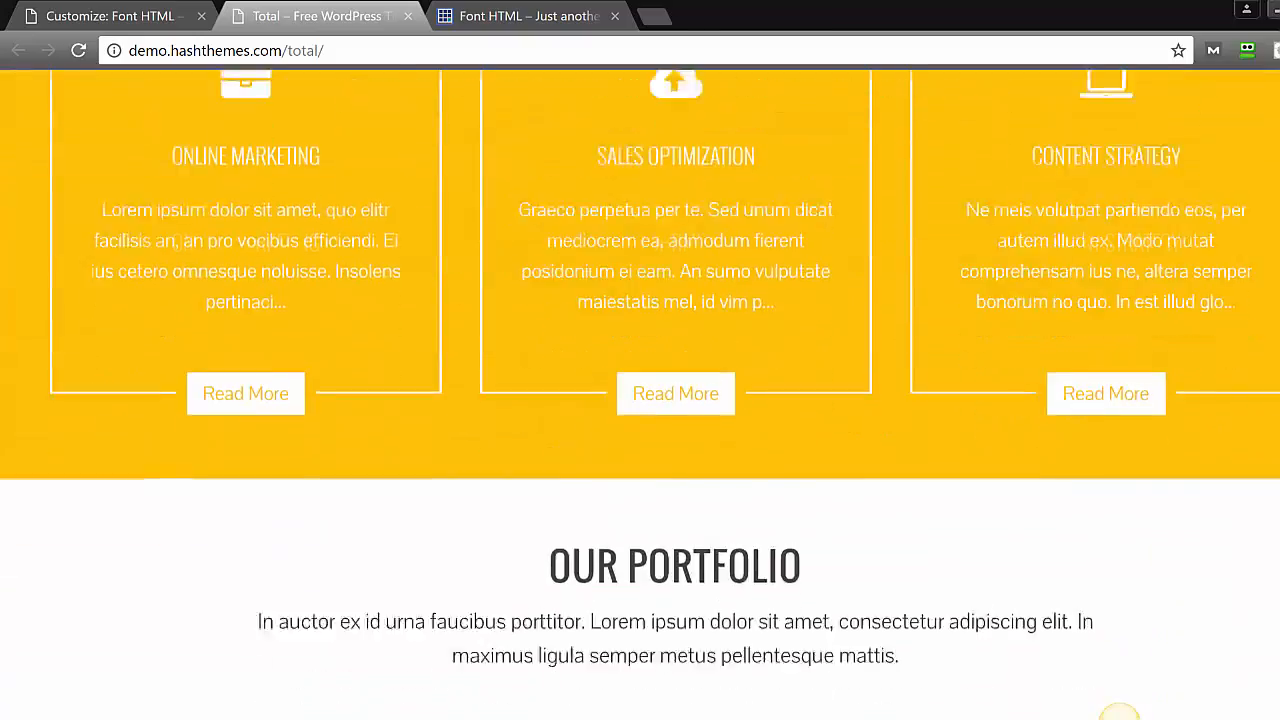
scroll(1118, 712, down, 5)
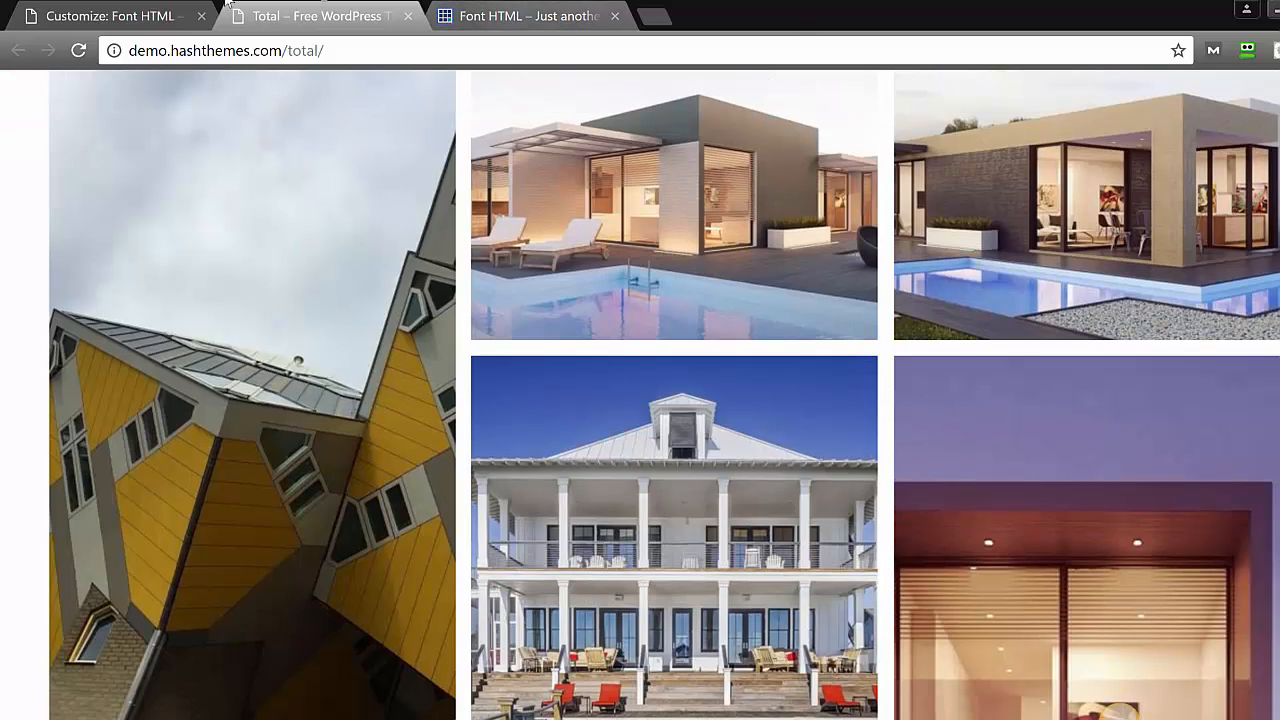
click(114, 22)
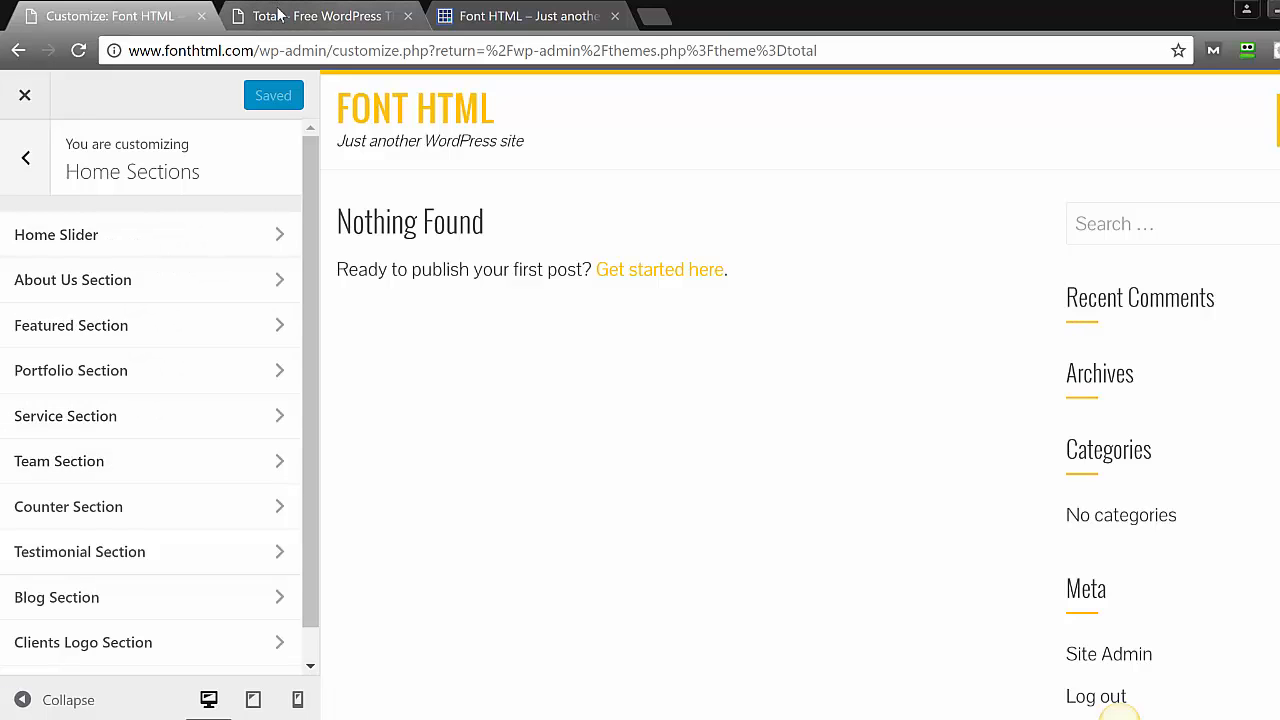
click(281, 15)
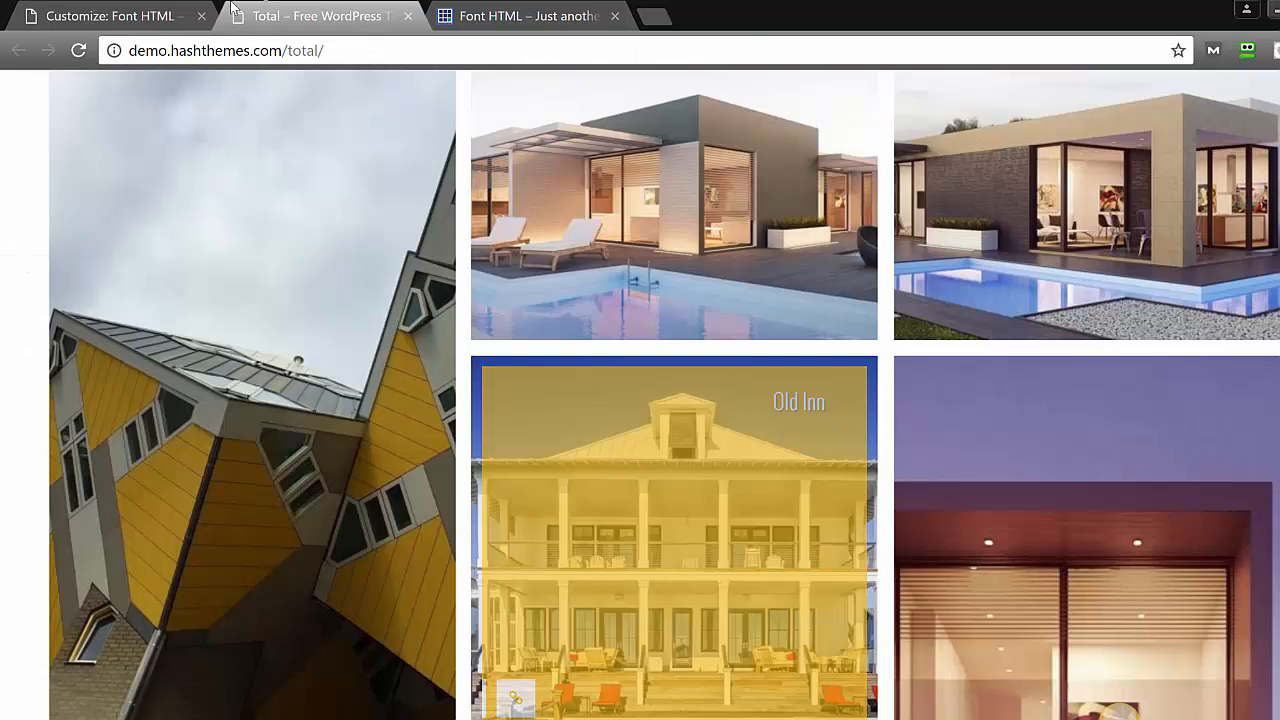
click(75, 22)
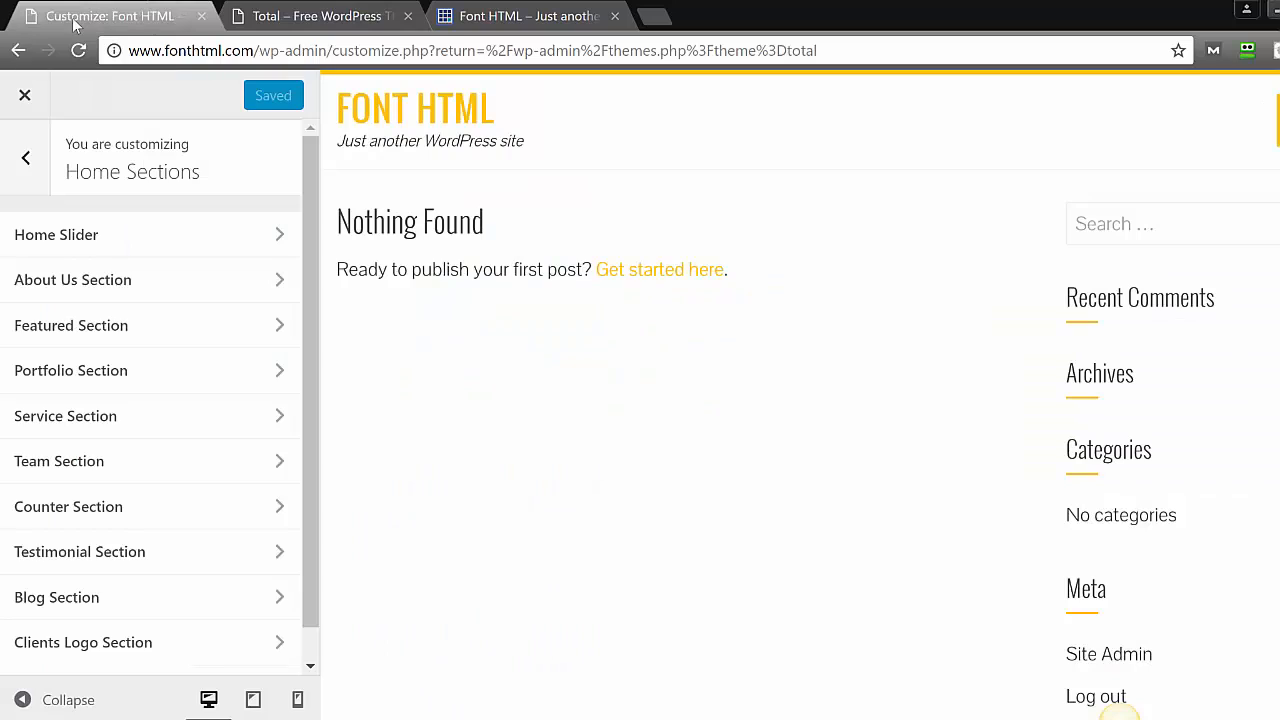
Close the customizer and review the navigation menu of the Total demo's home page.
click(25, 92)
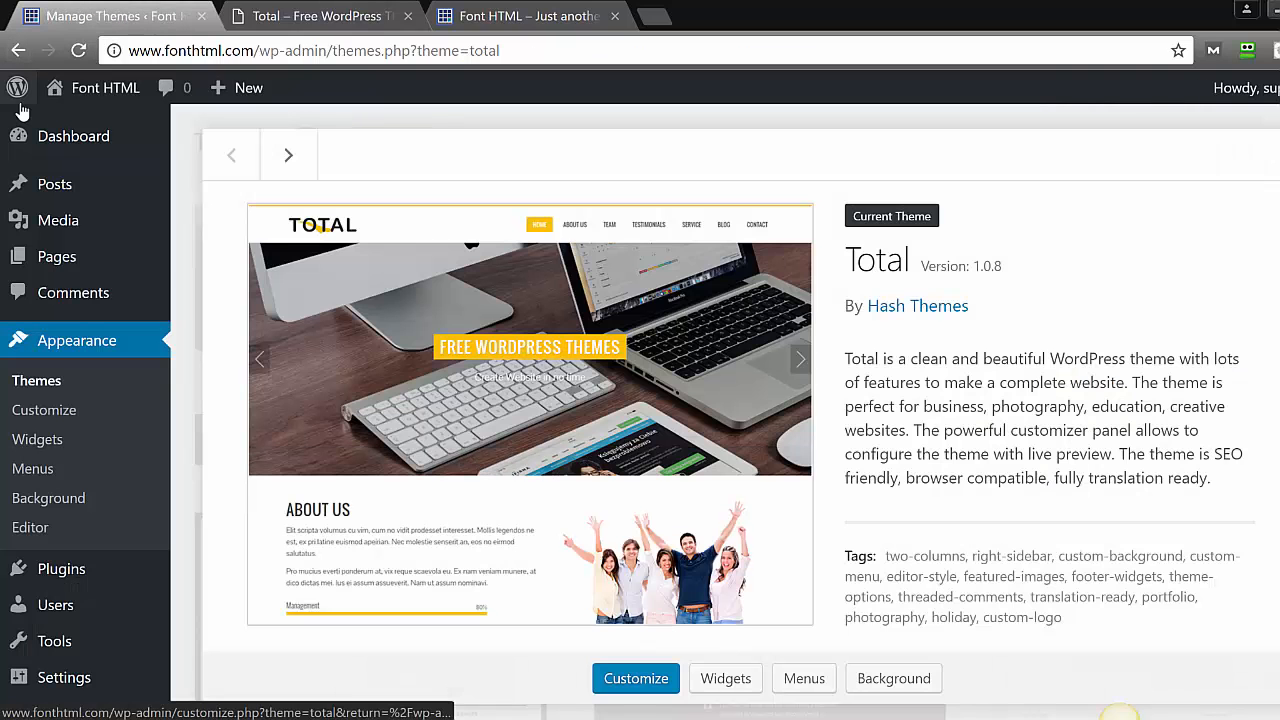
click(280, 16)
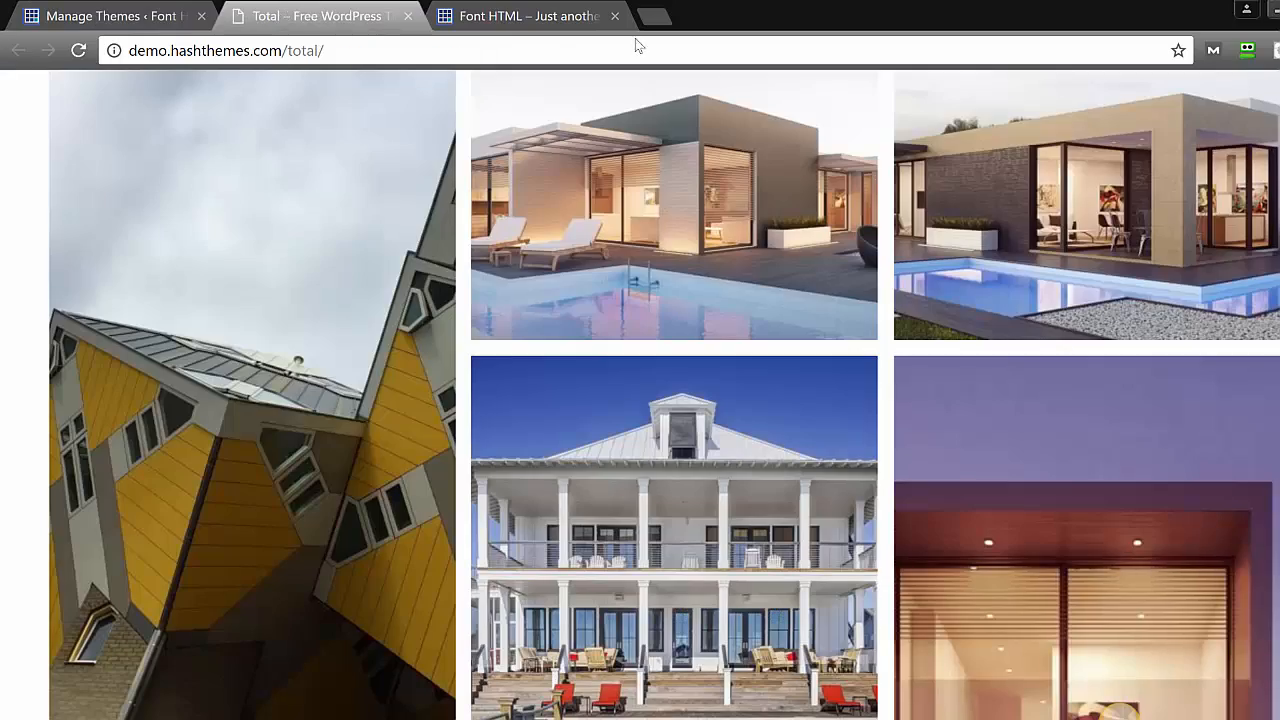
scroll(1021, 155, up, 20)
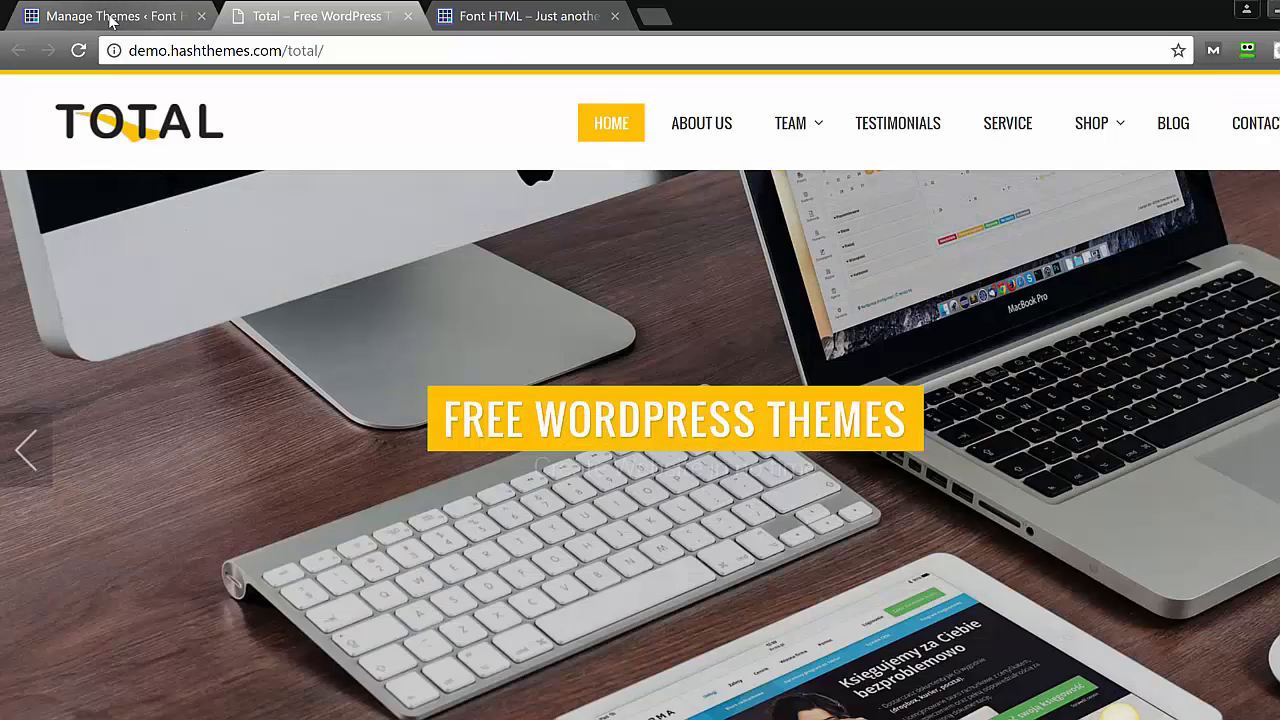
Open the Font HTML site's list of pages and start a new page.
click(112, 17)
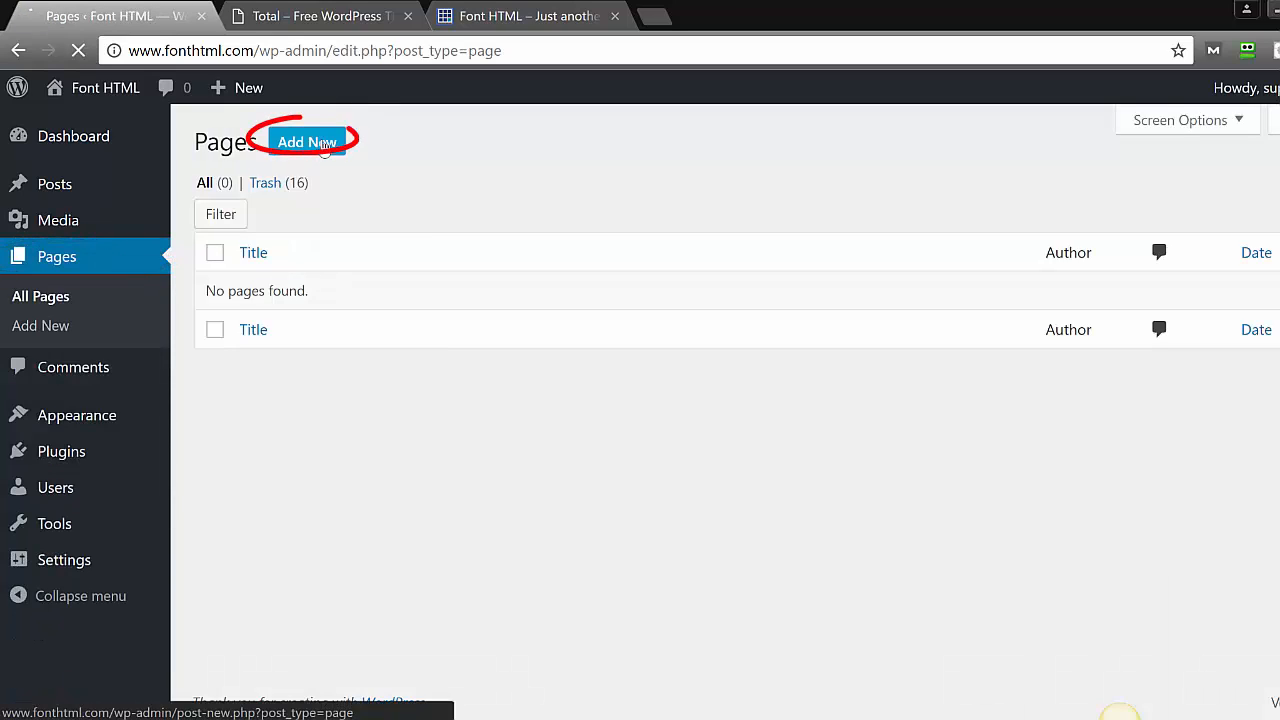
click(309, 142)
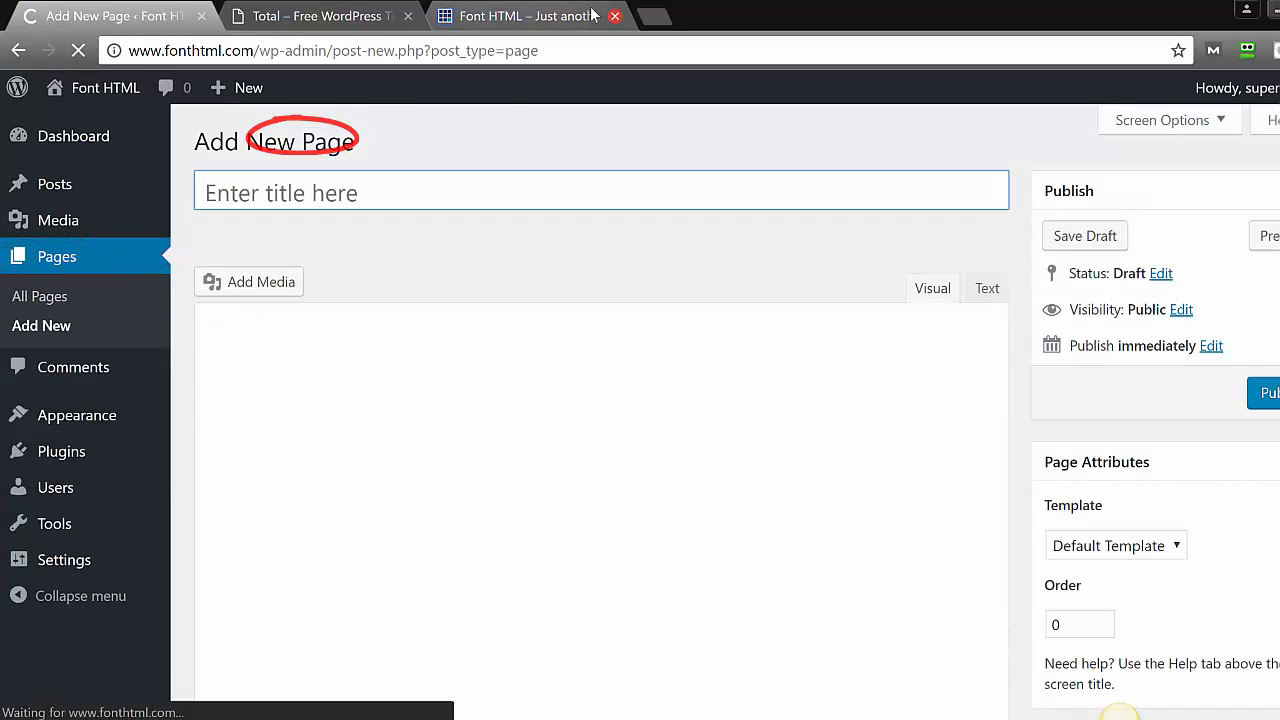
drag(491, 8, 300, 12)
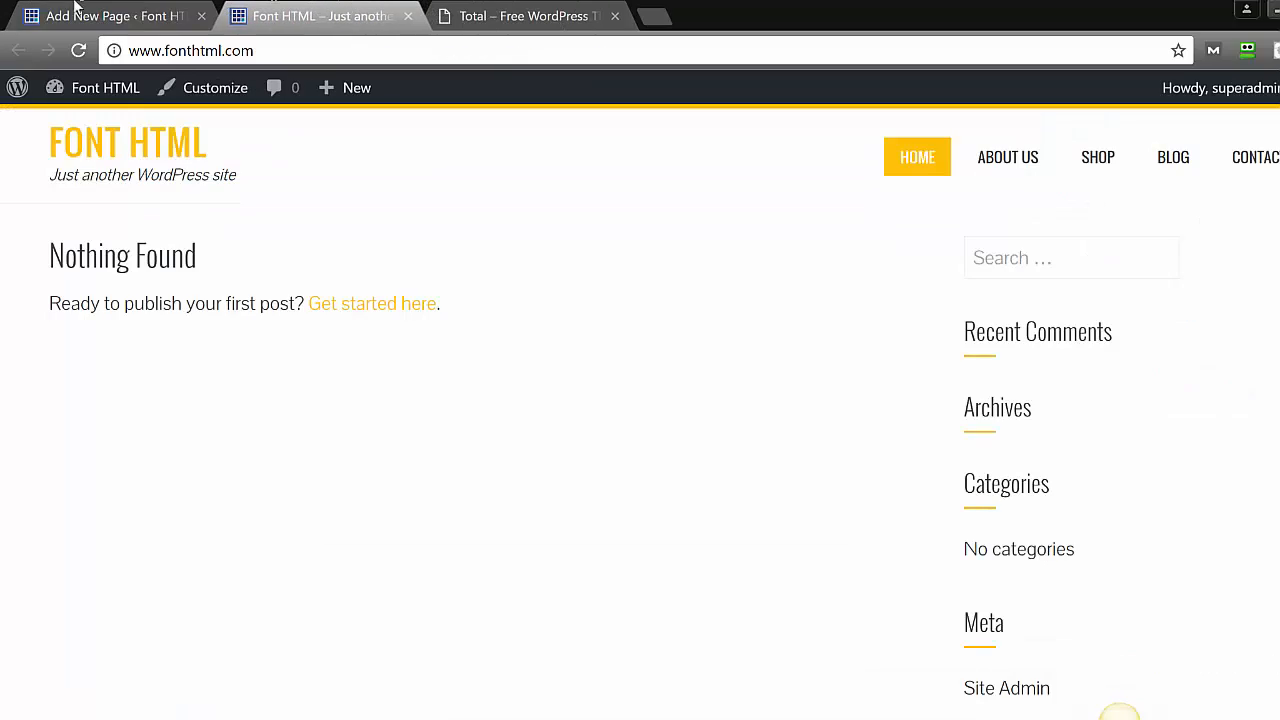
click(467, 15)
drag(467, 15, 330, 13)
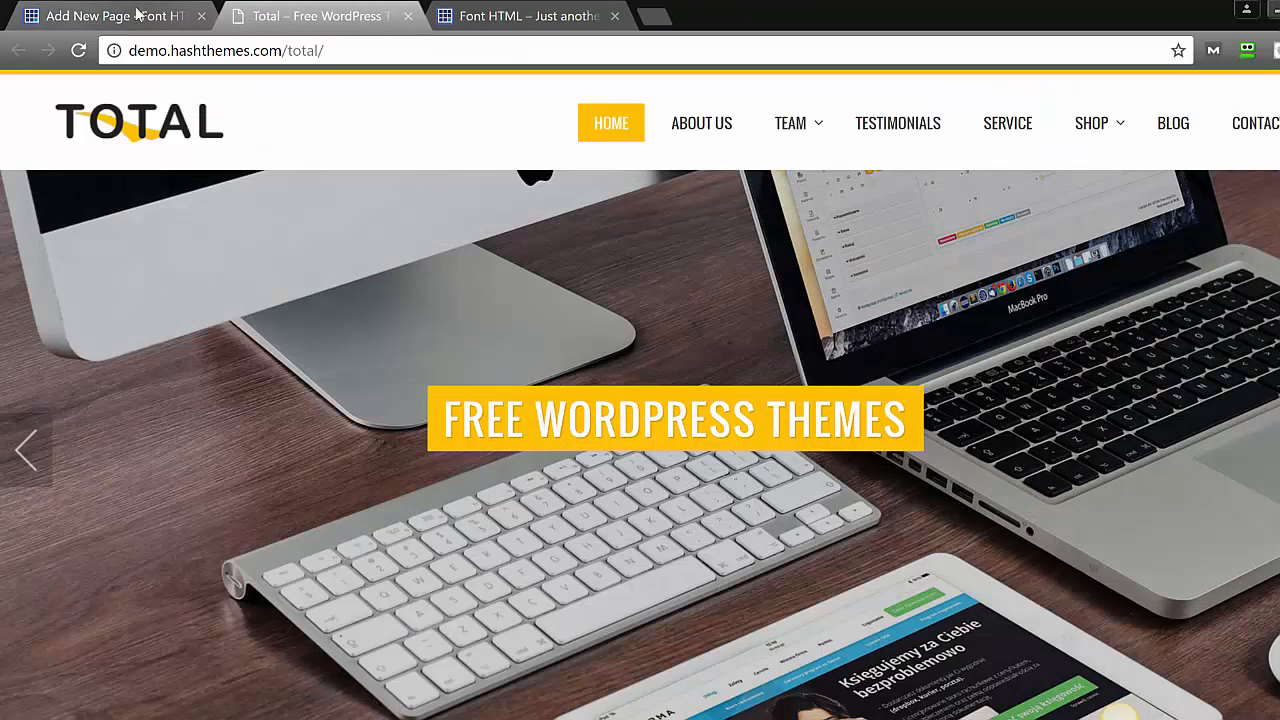
Title the new page Home and publish it, and publish another new page titled About Us.
click(134, 14)
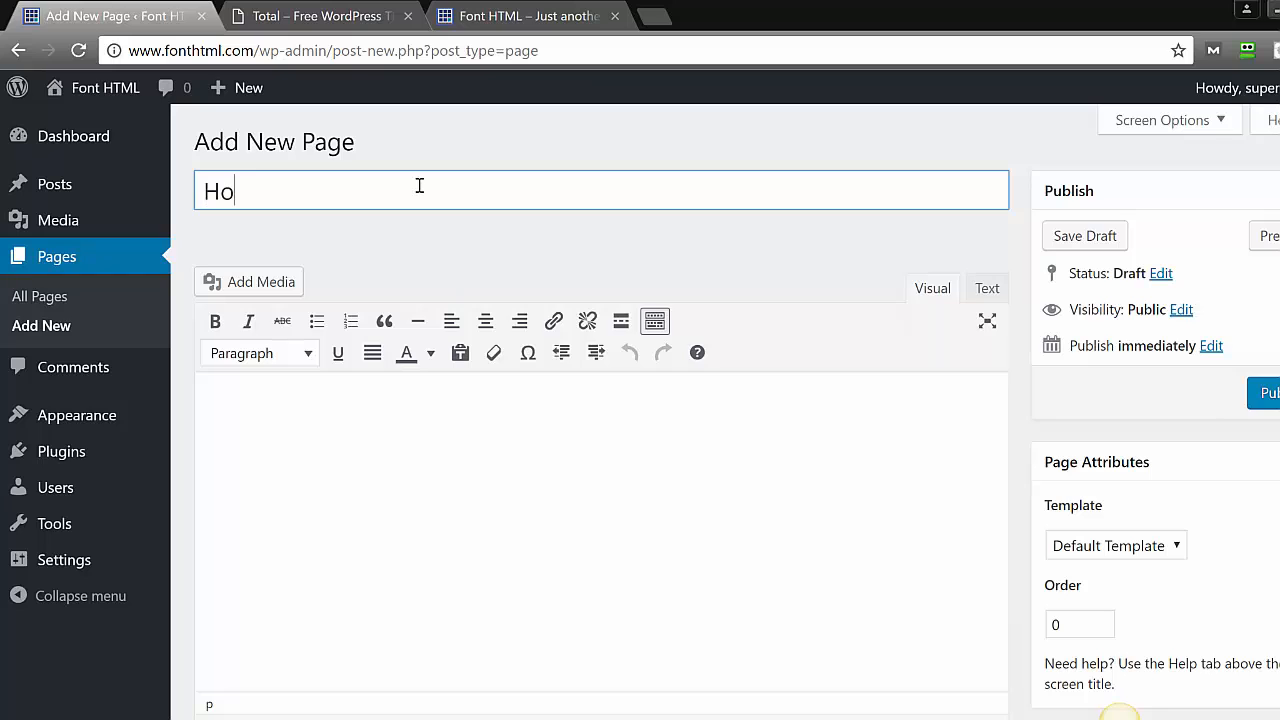
click(1262, 390)
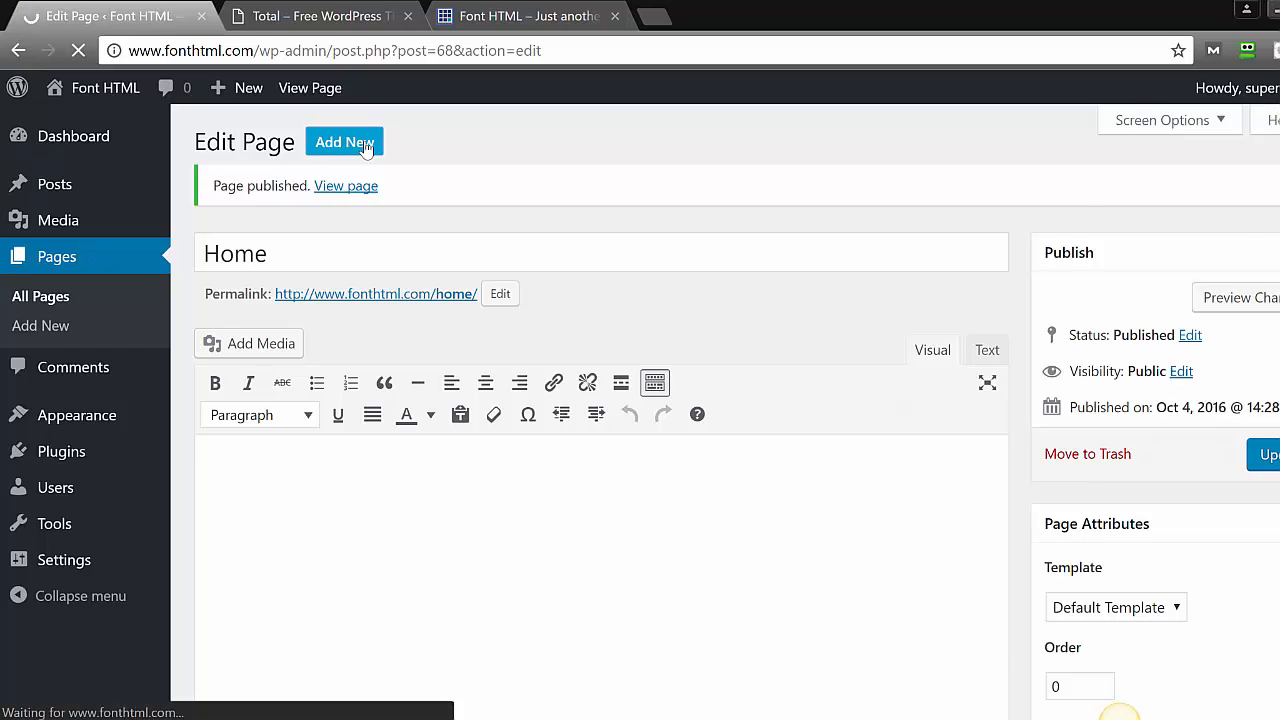
text(ABou)
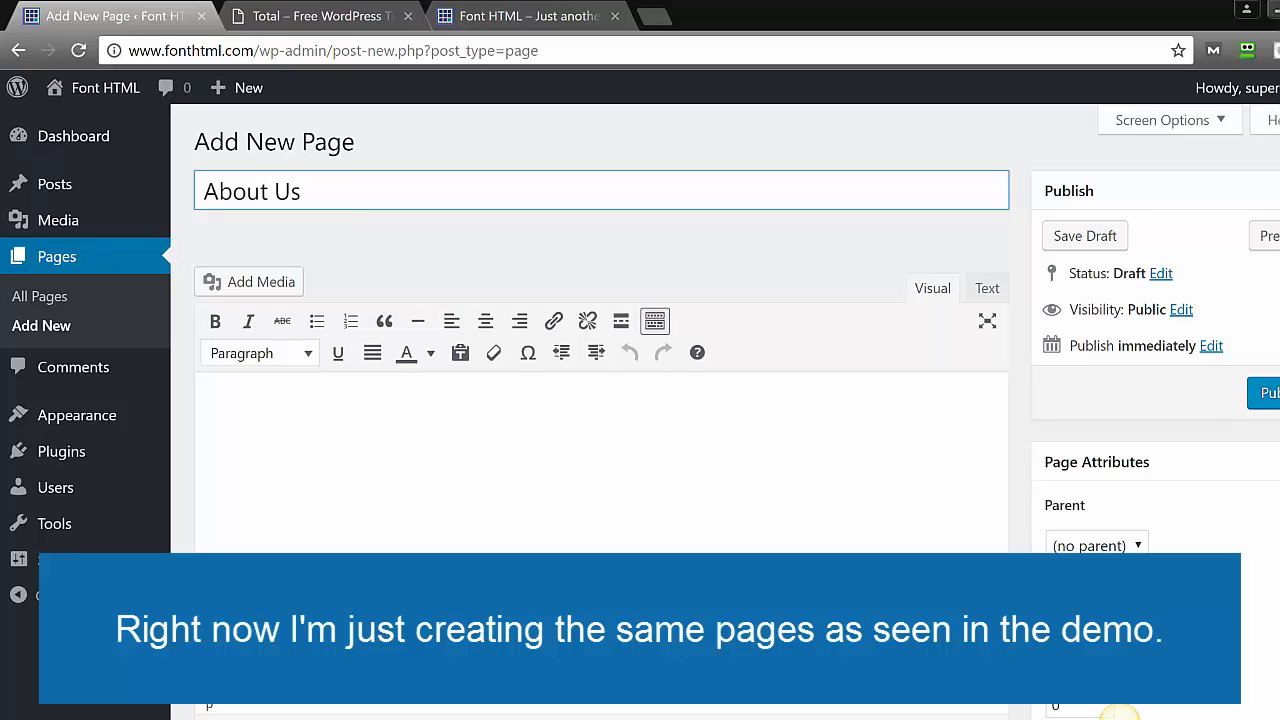
click(1264, 393)
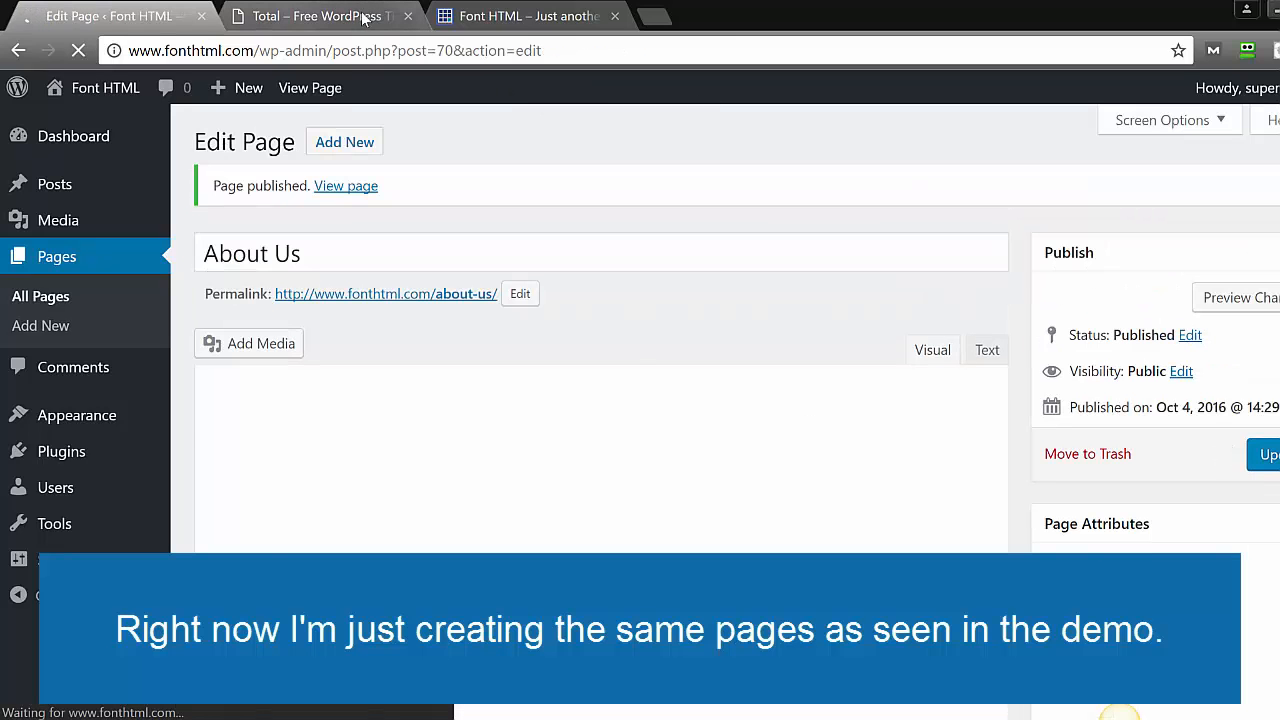
Check the Total demo's navigation menu, and publish a new page titled Service on the Font HTML site.
click(363, 18)
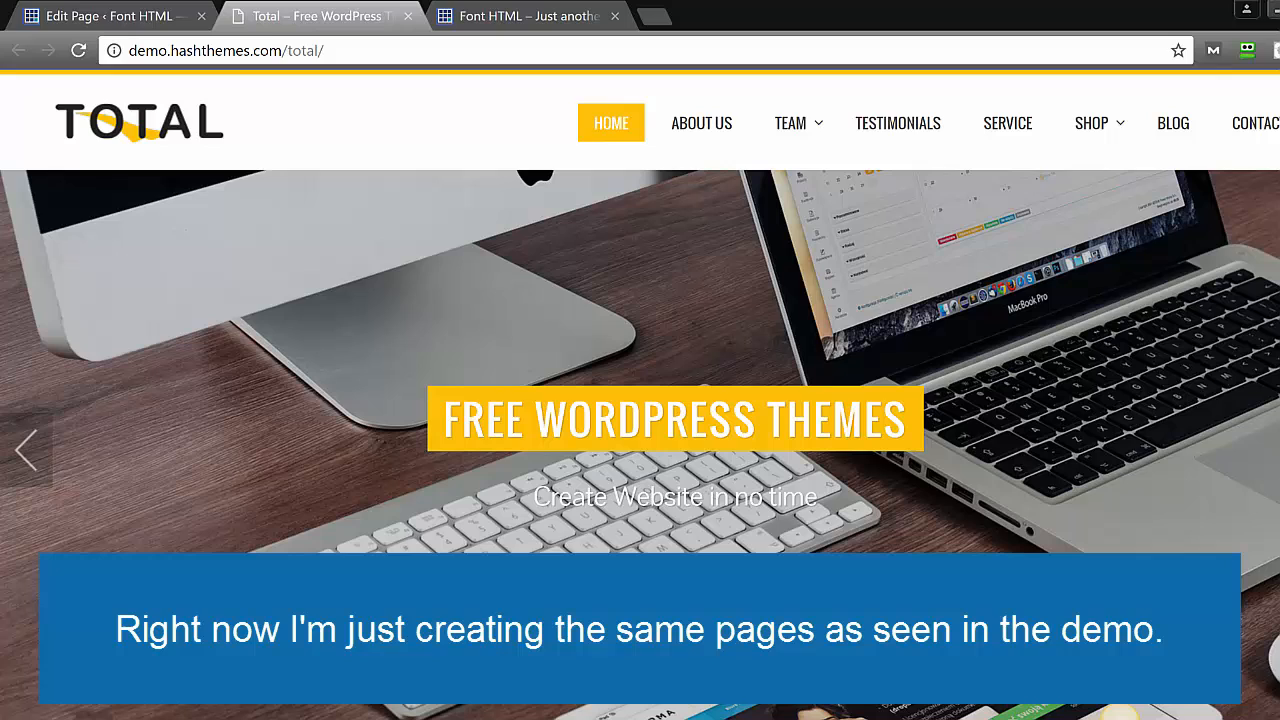
click(94, 14)
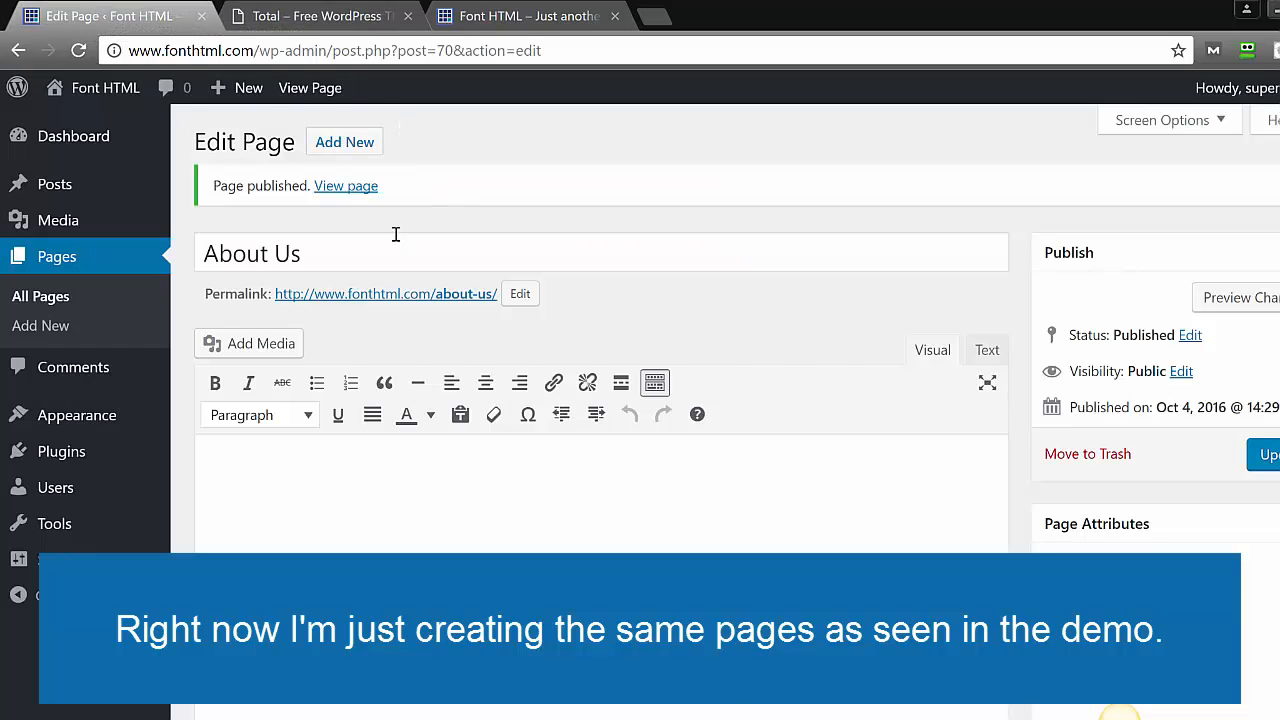
click(344, 142)
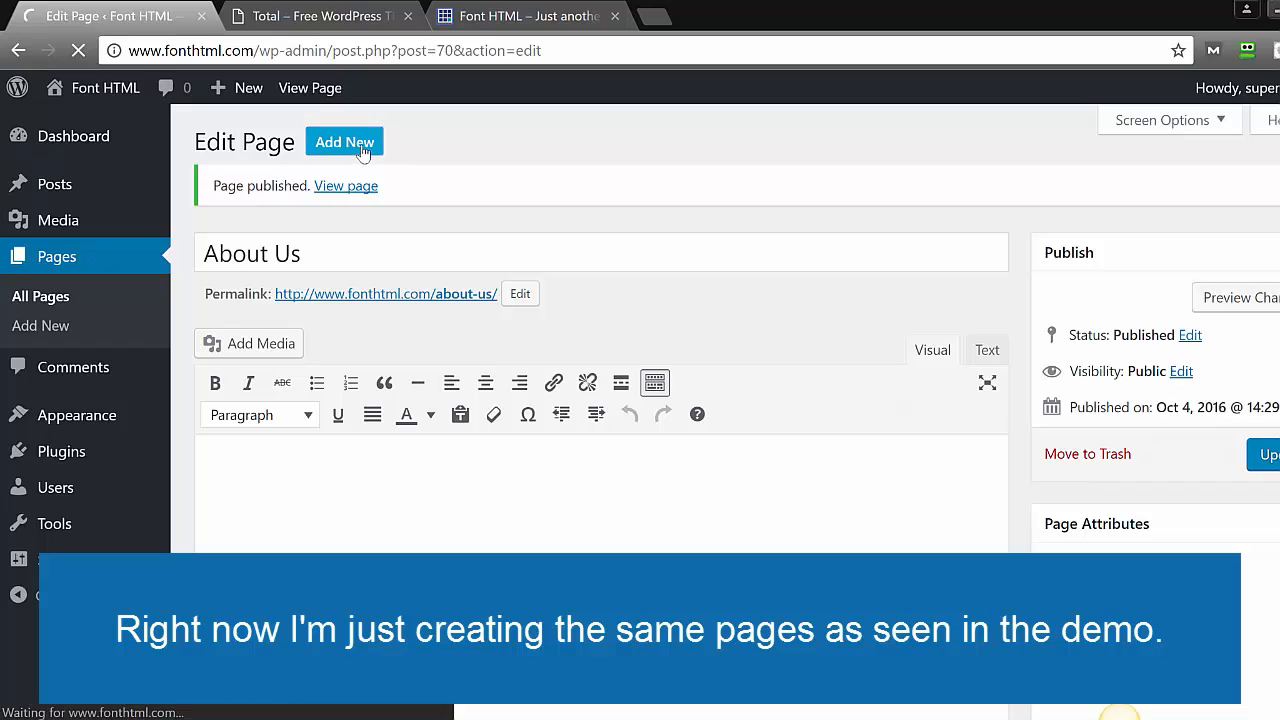
text(S)
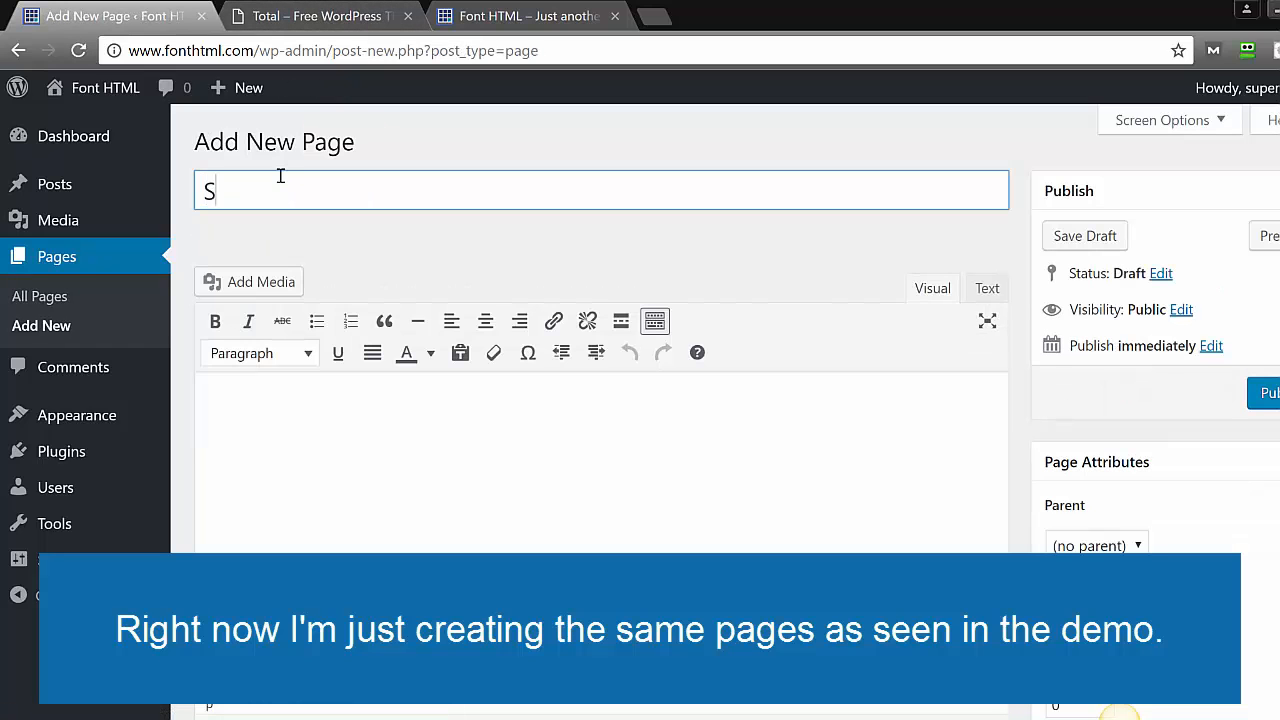
text(ervice)
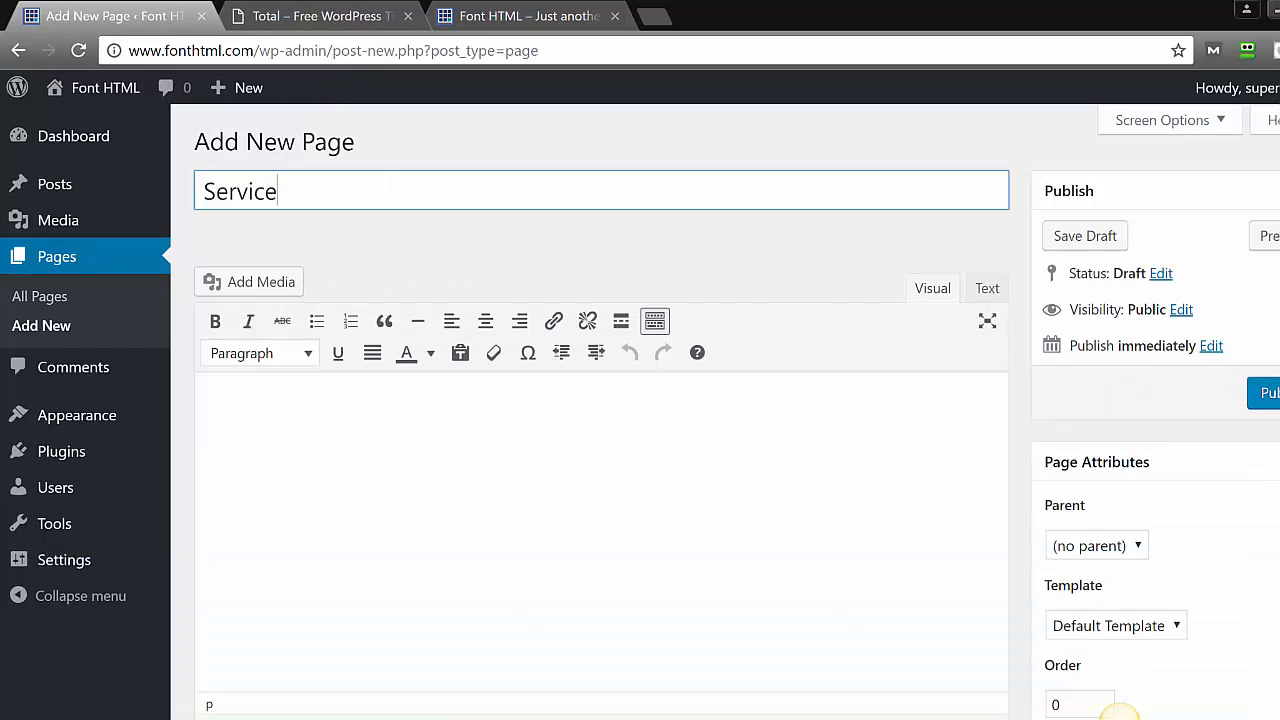
click(1265, 392)
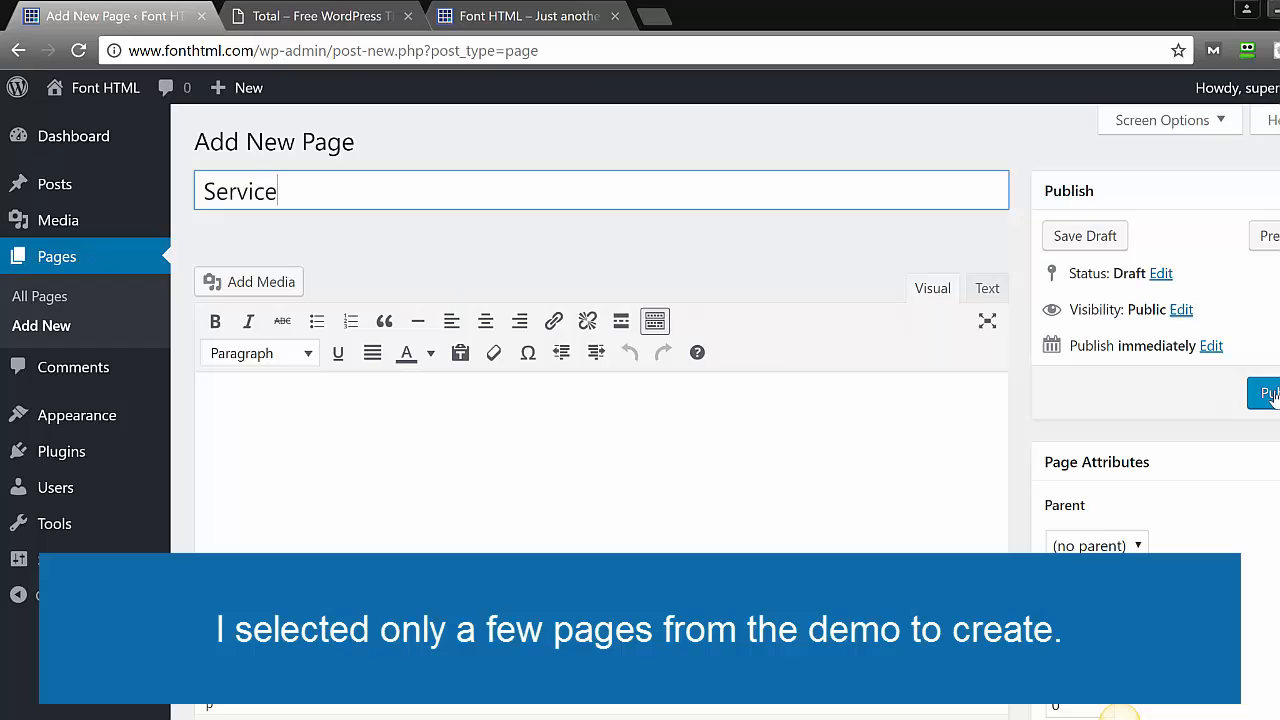
Look up the page after Service in the demo's navigation, and publish a new page titled Shop.
click(306, 15)
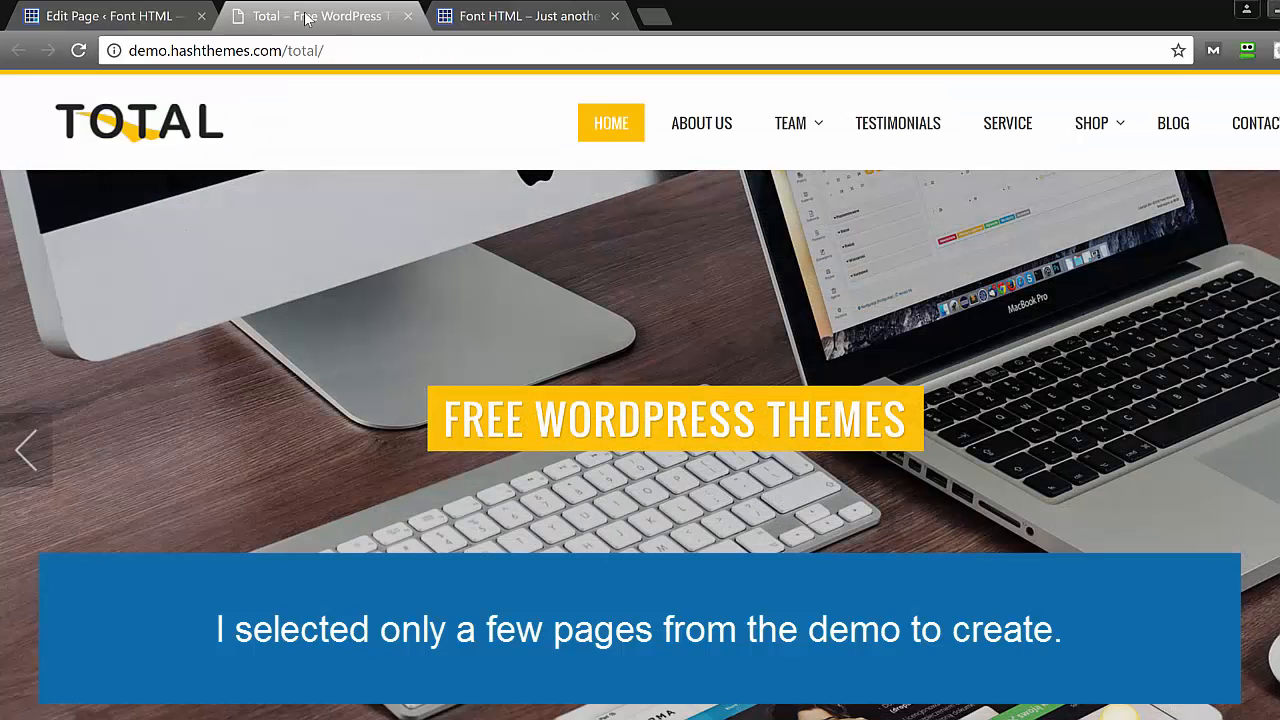
click(118, 22)
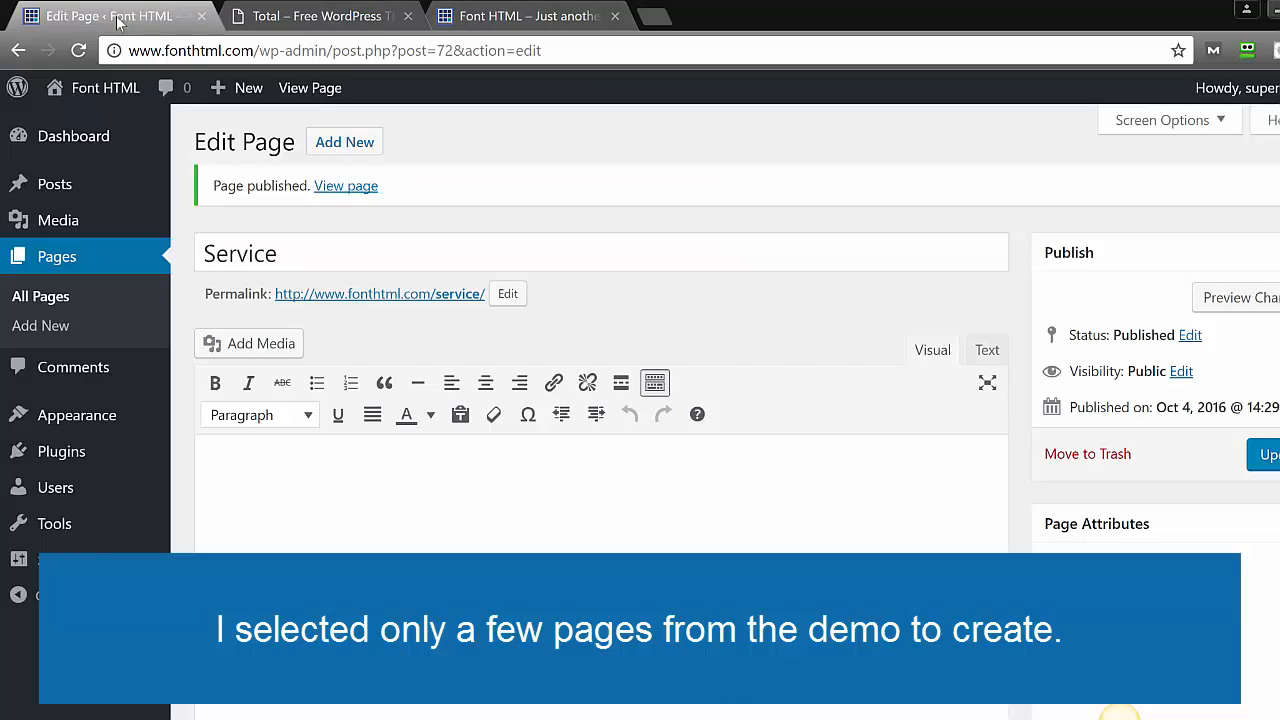
click(310, 155)
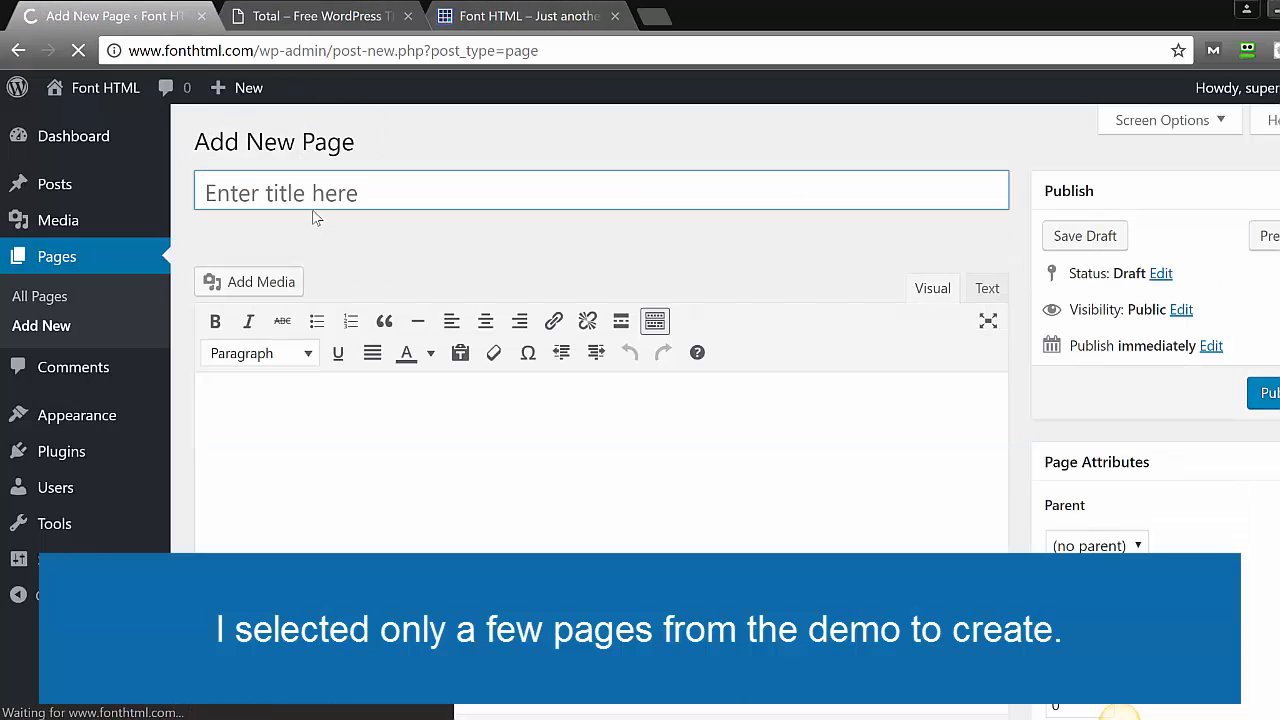
text(Shop)
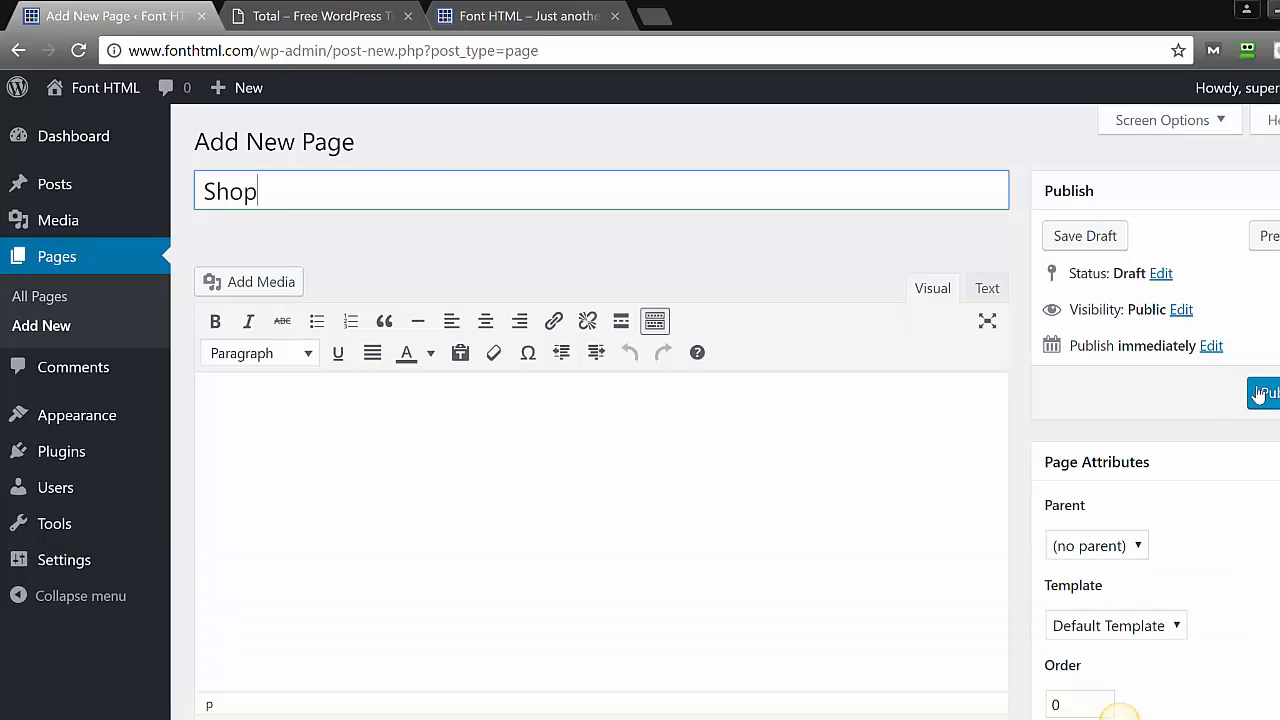
click(1260, 393)
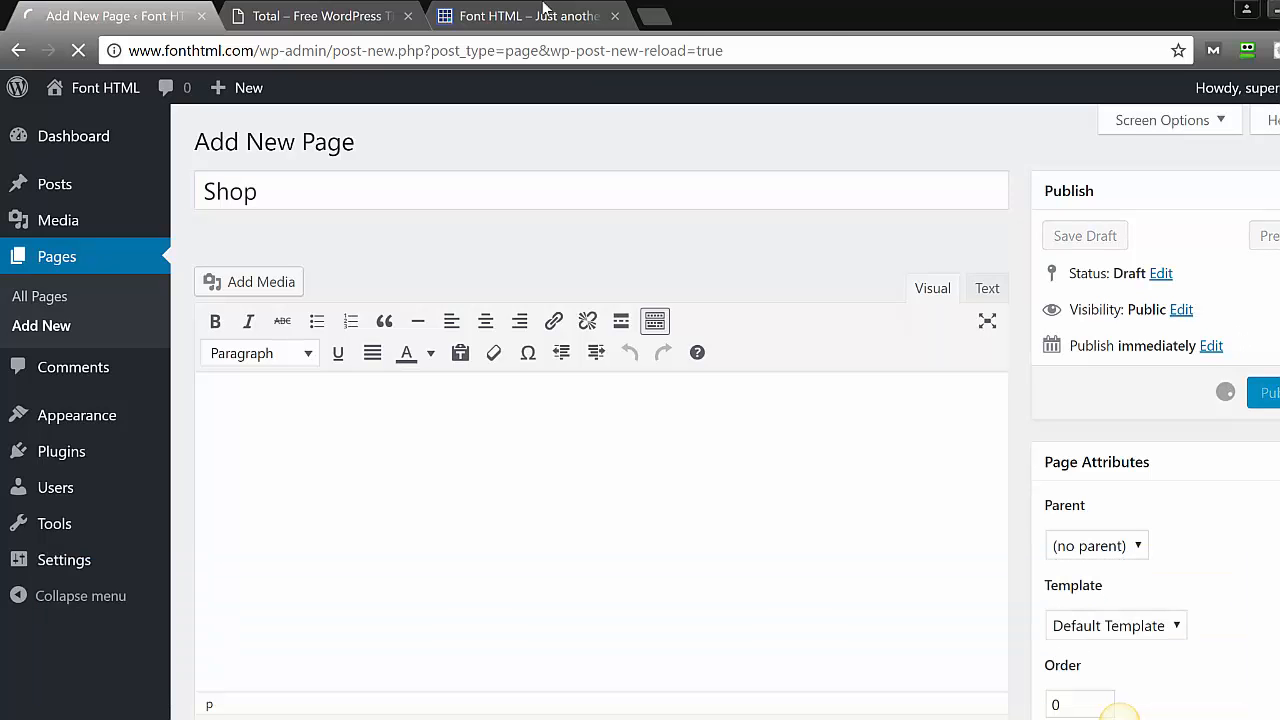
Check the demo's navigation again and publish a new page titled Blog.
click(262, 20)
click(140, 20)
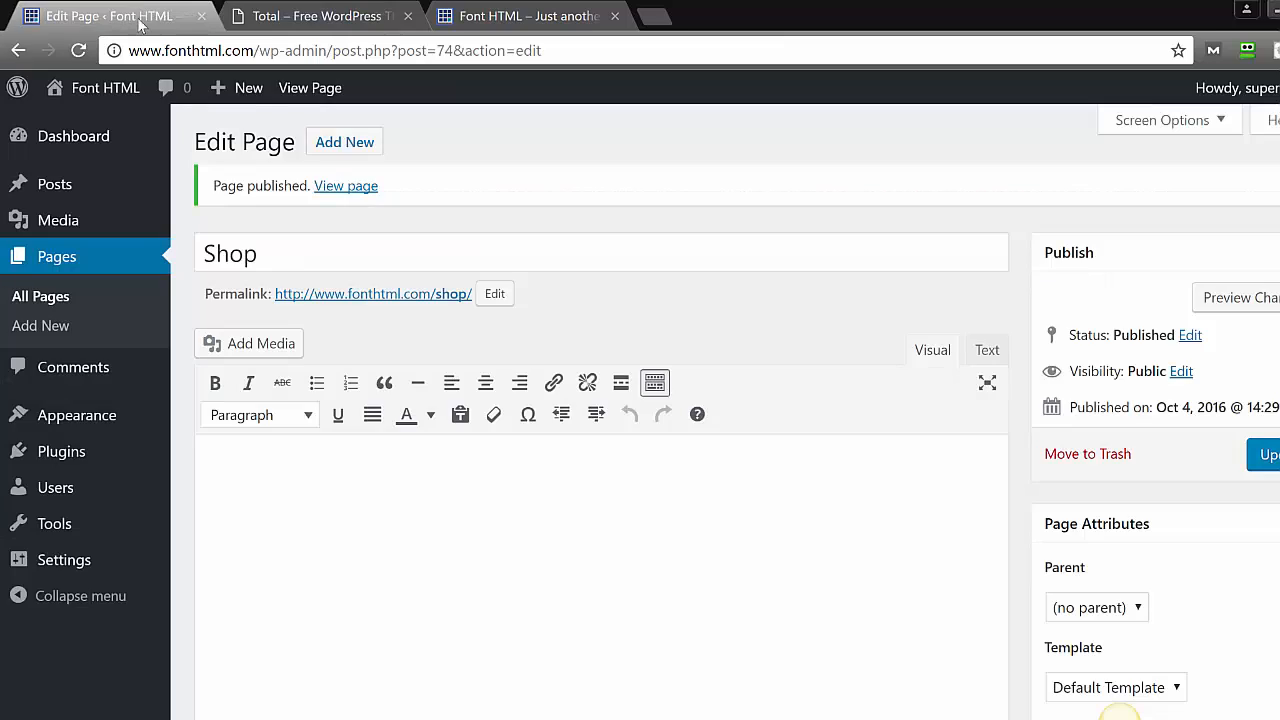
click(337, 143)
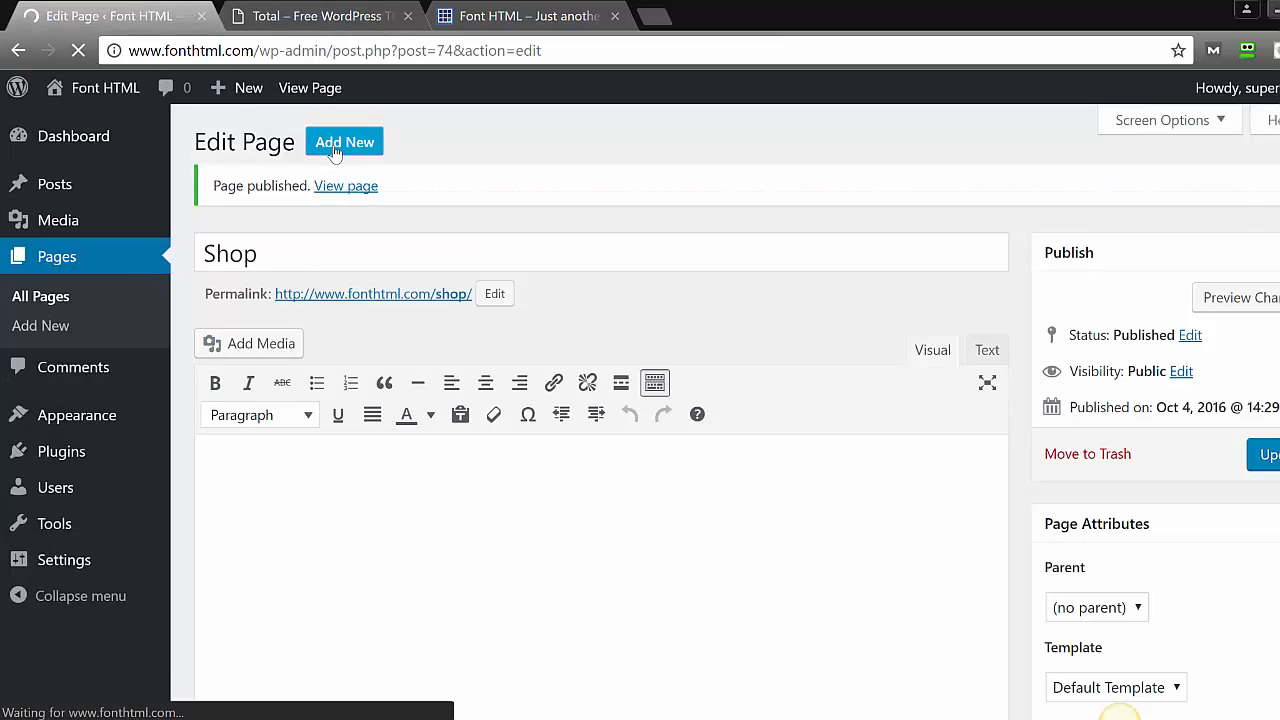
text(Blog)
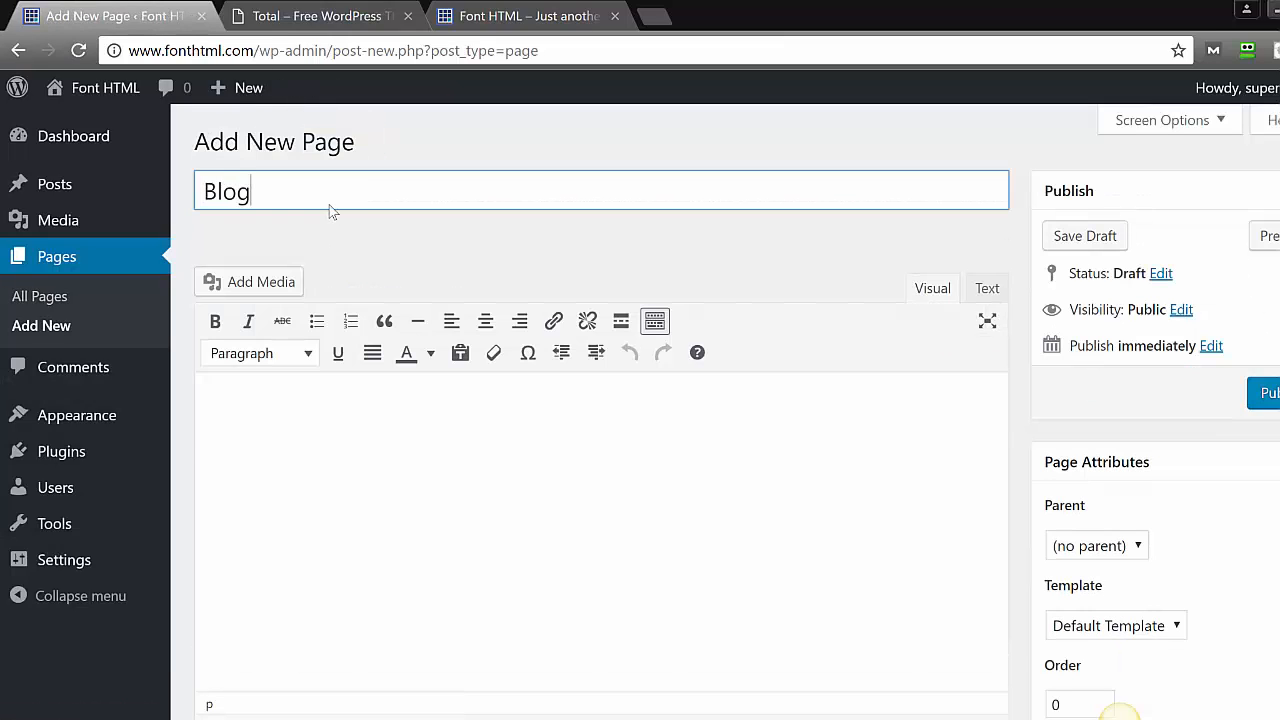
key(Return)
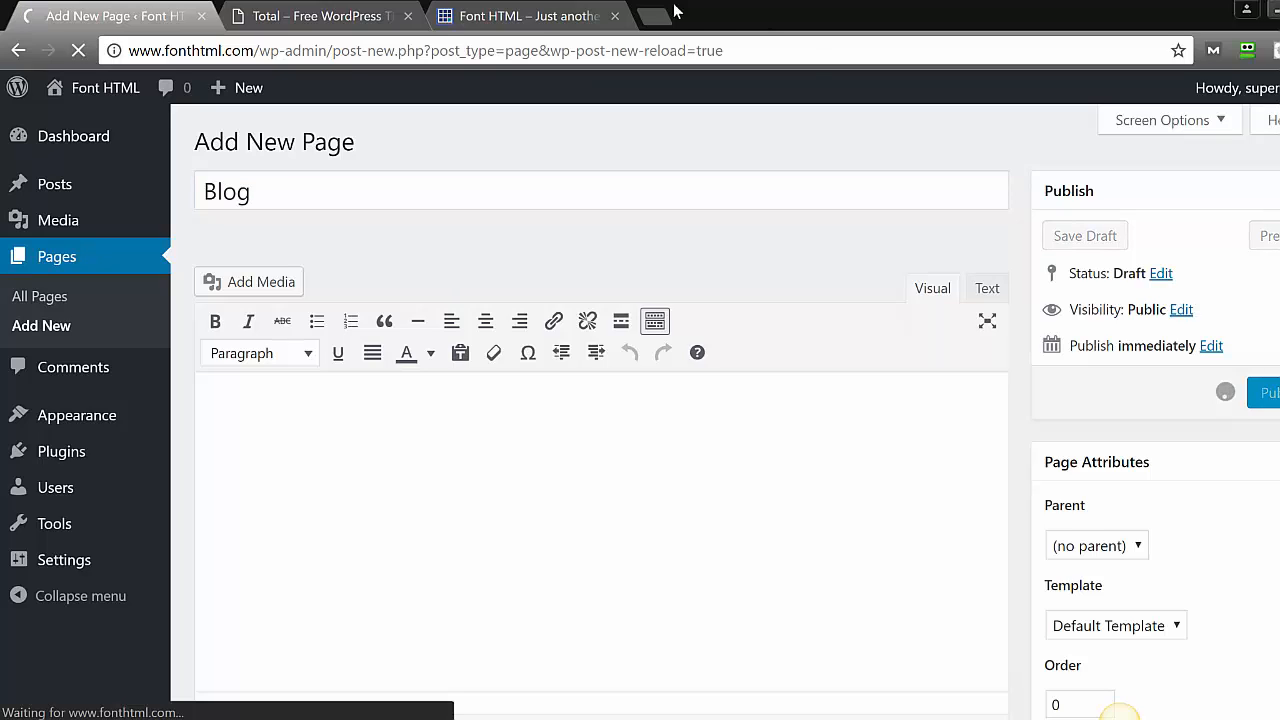
Look up the last item in the demo's navigation and publish a new page titled Contact.
click(242, 18)
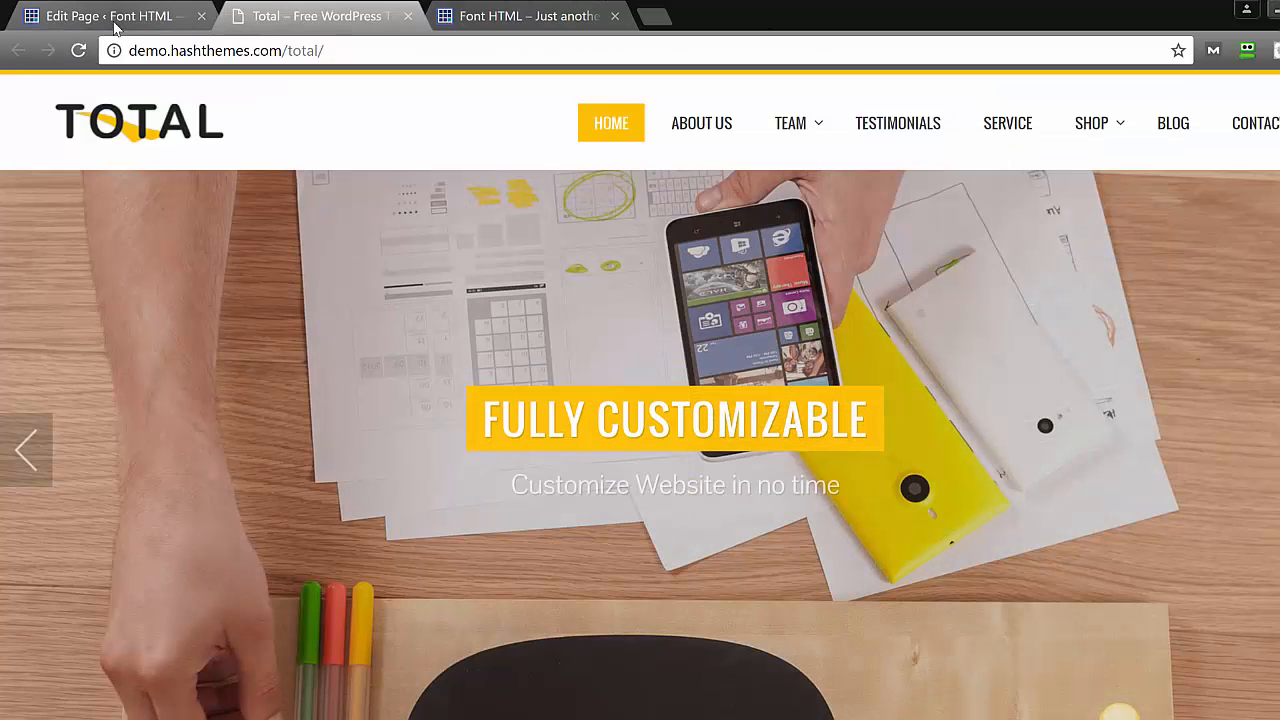
click(115, 25)
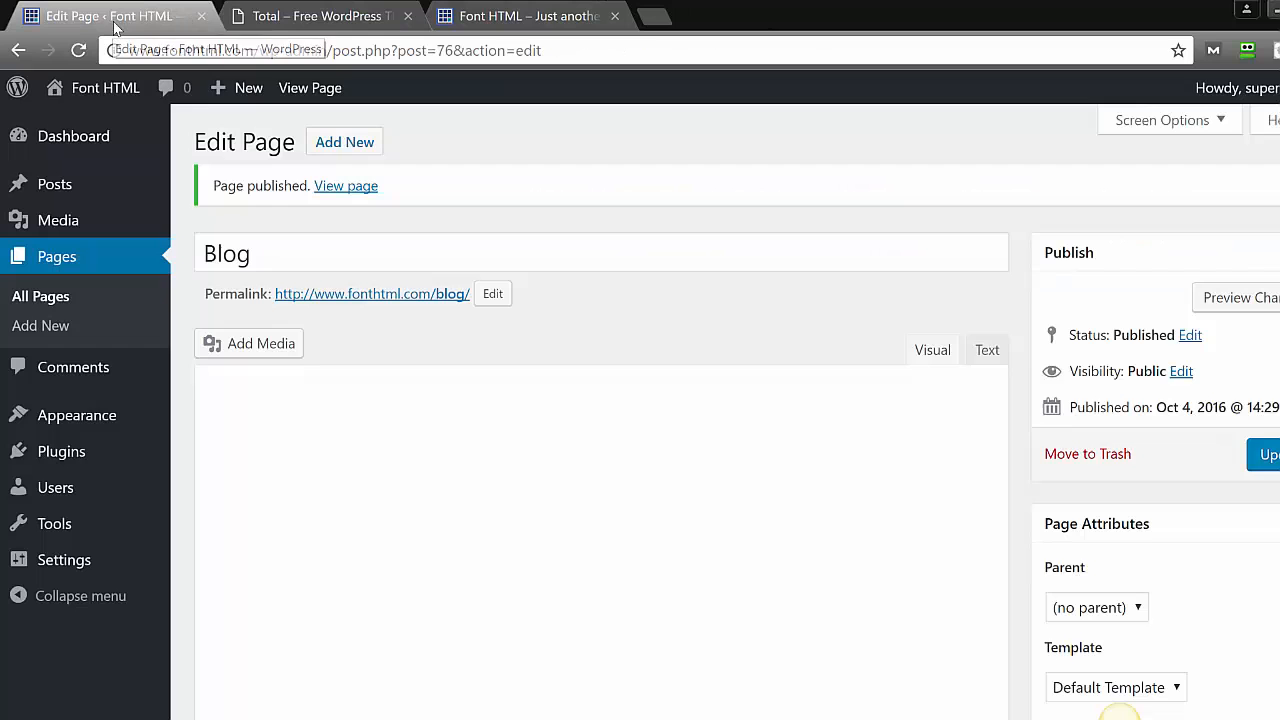
click(350, 145)
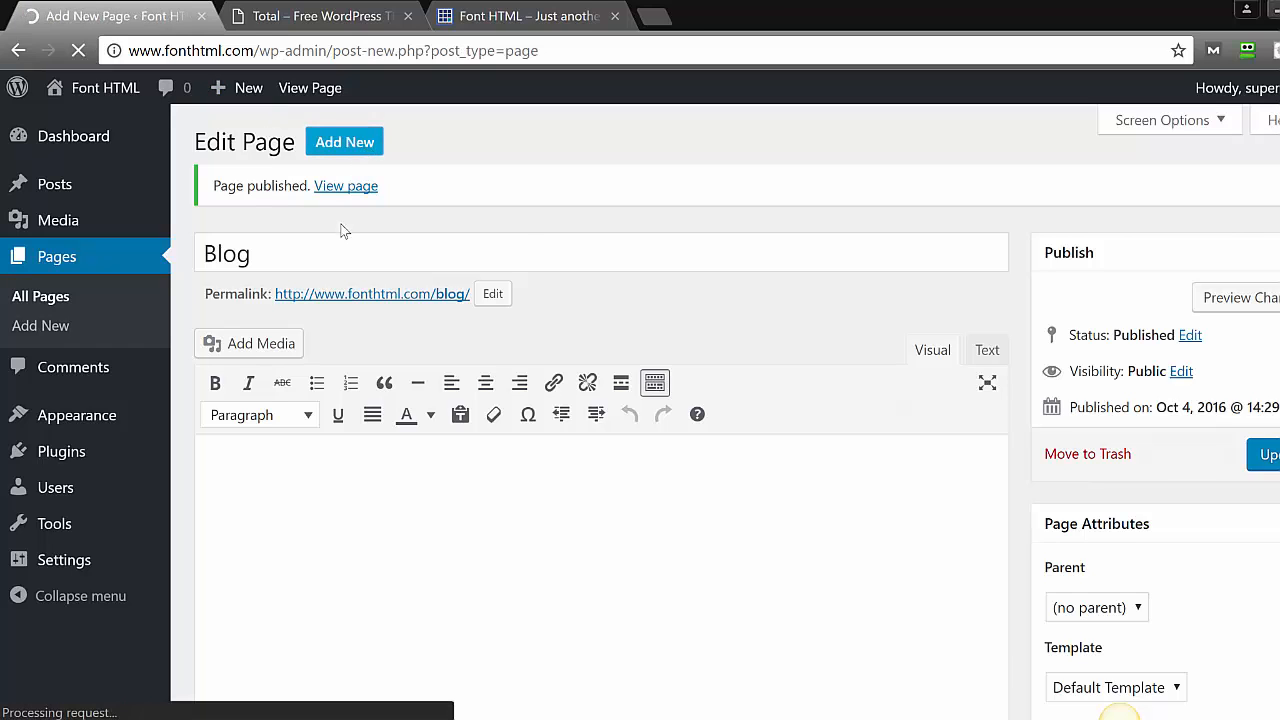
text(Contact)
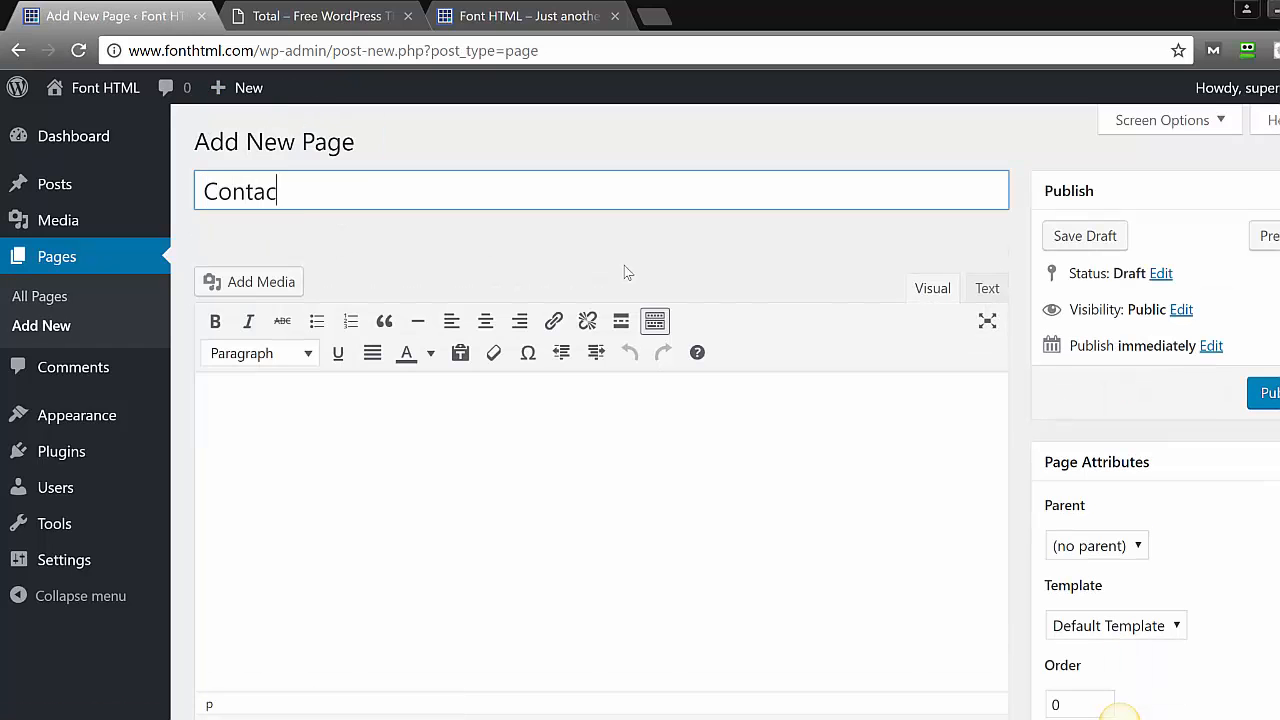
click(1263, 394)
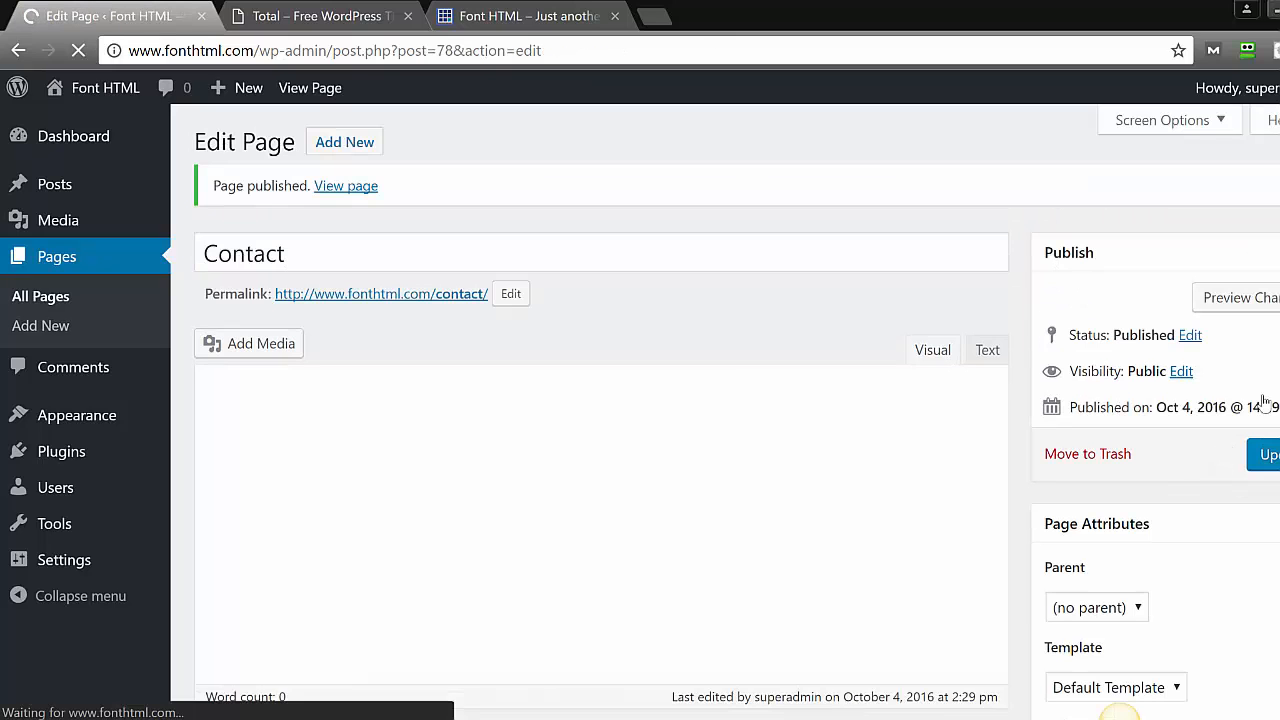
Create a navigation menu named Our Main Menu and add Home, About Us, Blog, Contact, Service and Shop to it.
click(326, 12)
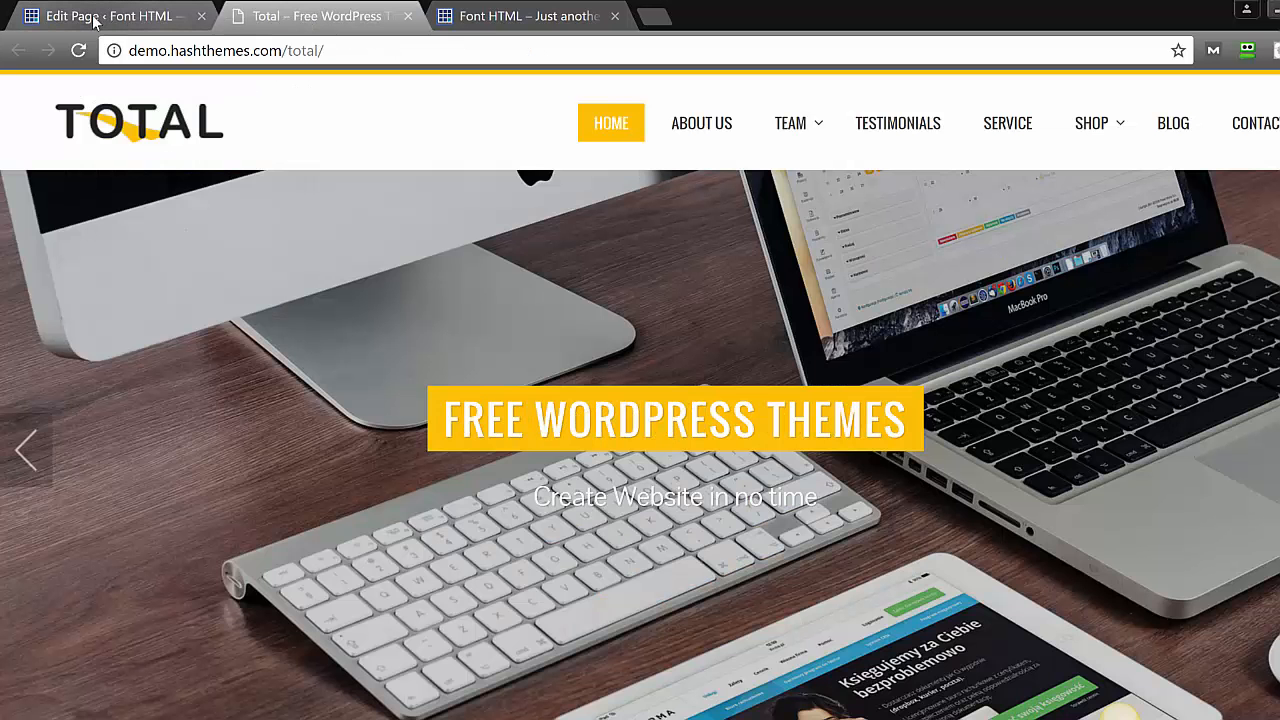
click(93, 16)
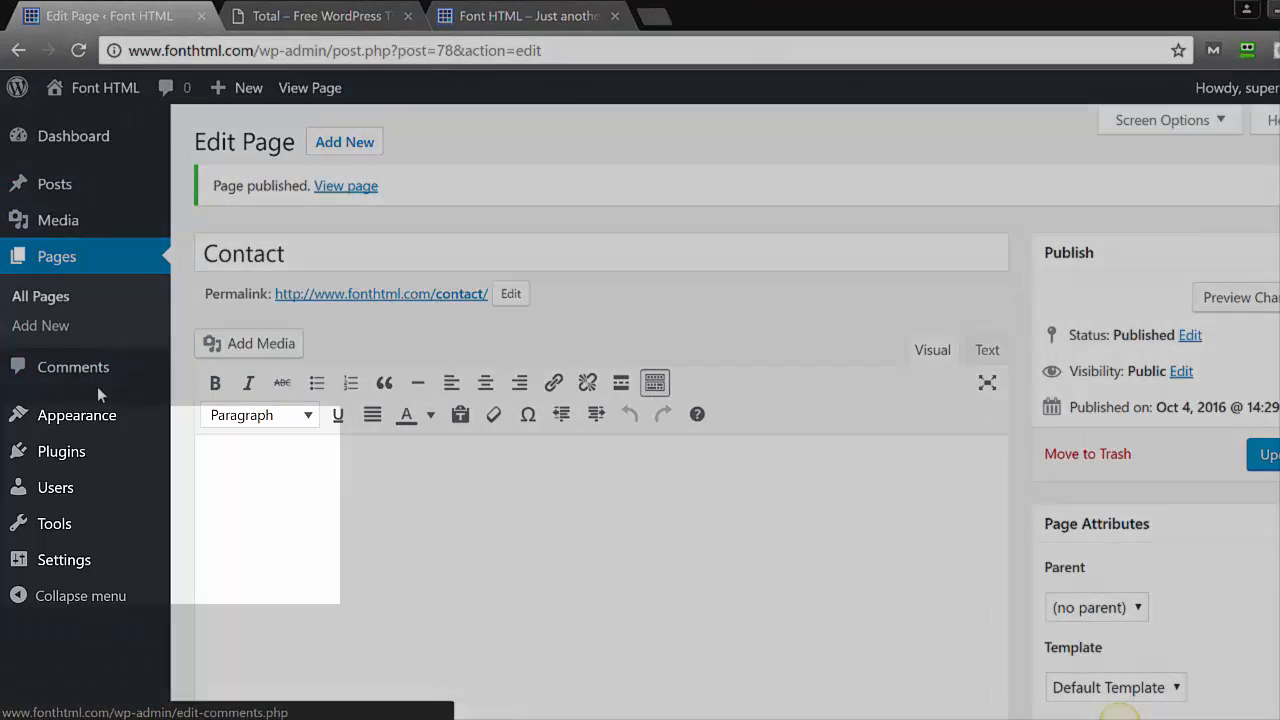
mouse_move(97, 415)
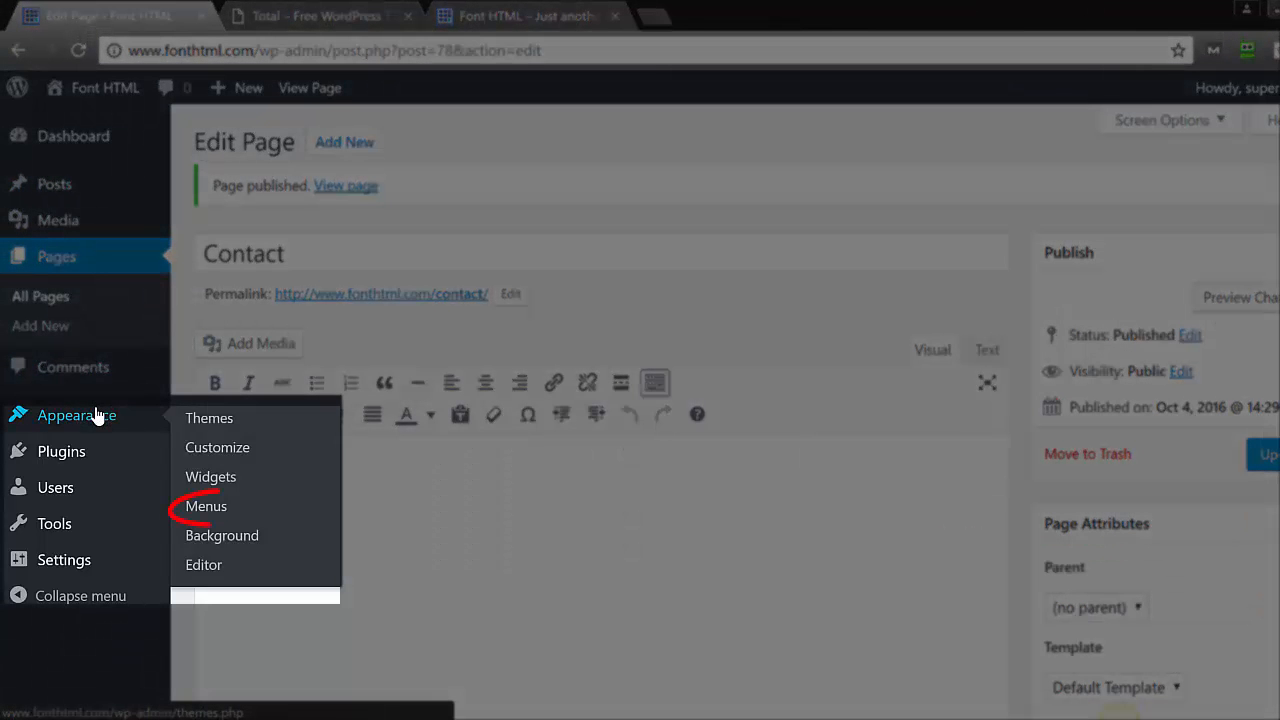
click(224, 510)
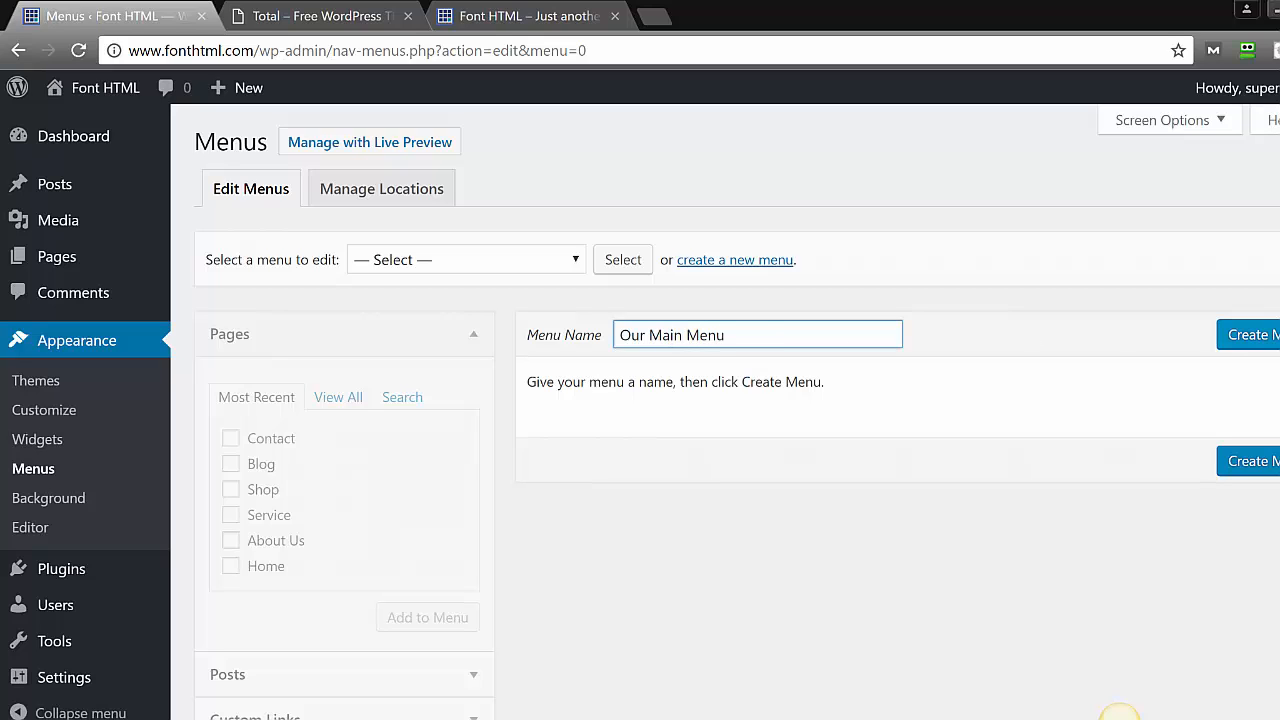
click(1250, 335)
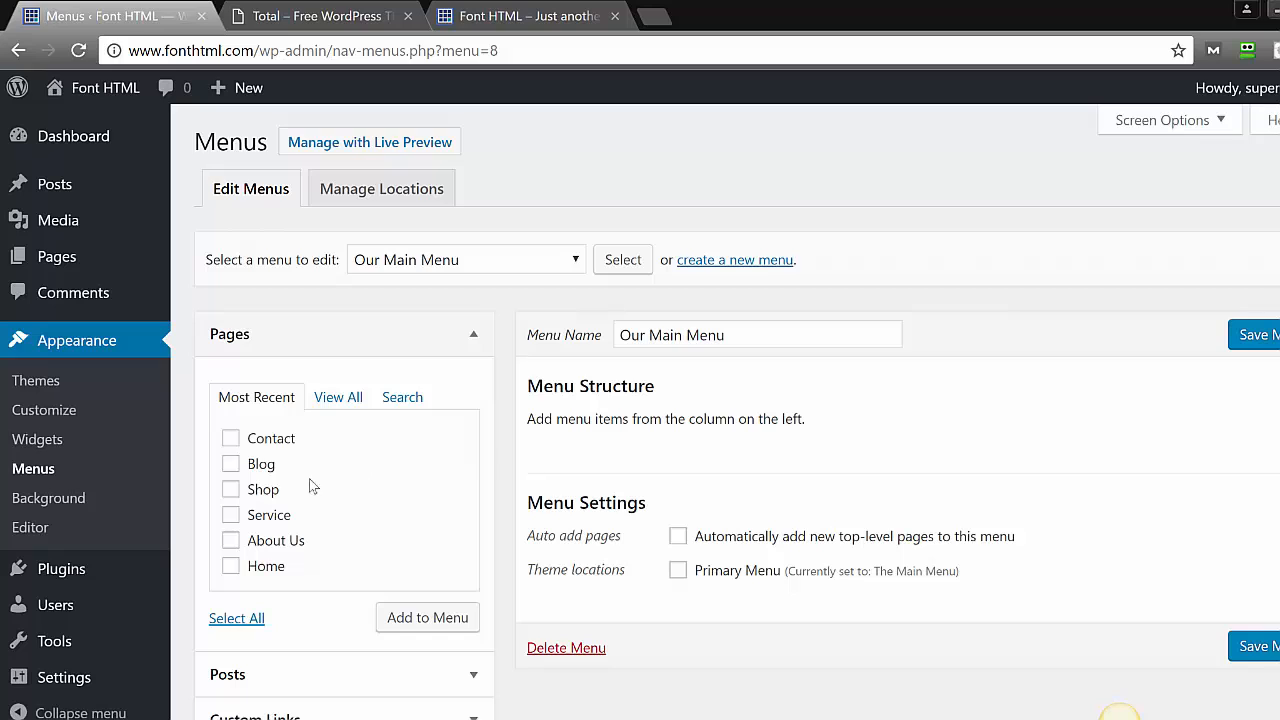
click(330, 398)
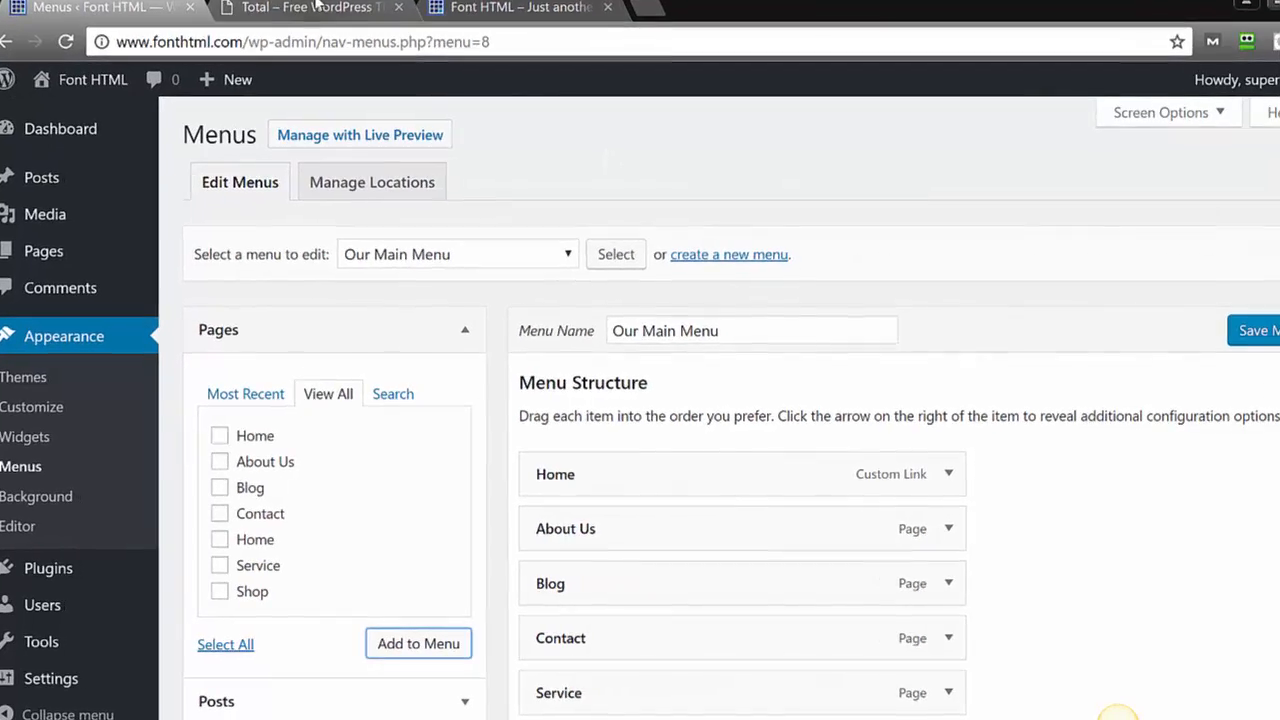
Reorder the menu items to match the demo's navigation: Home, About Us, Service, Shop, Blog, Contact.
click(345, 8)
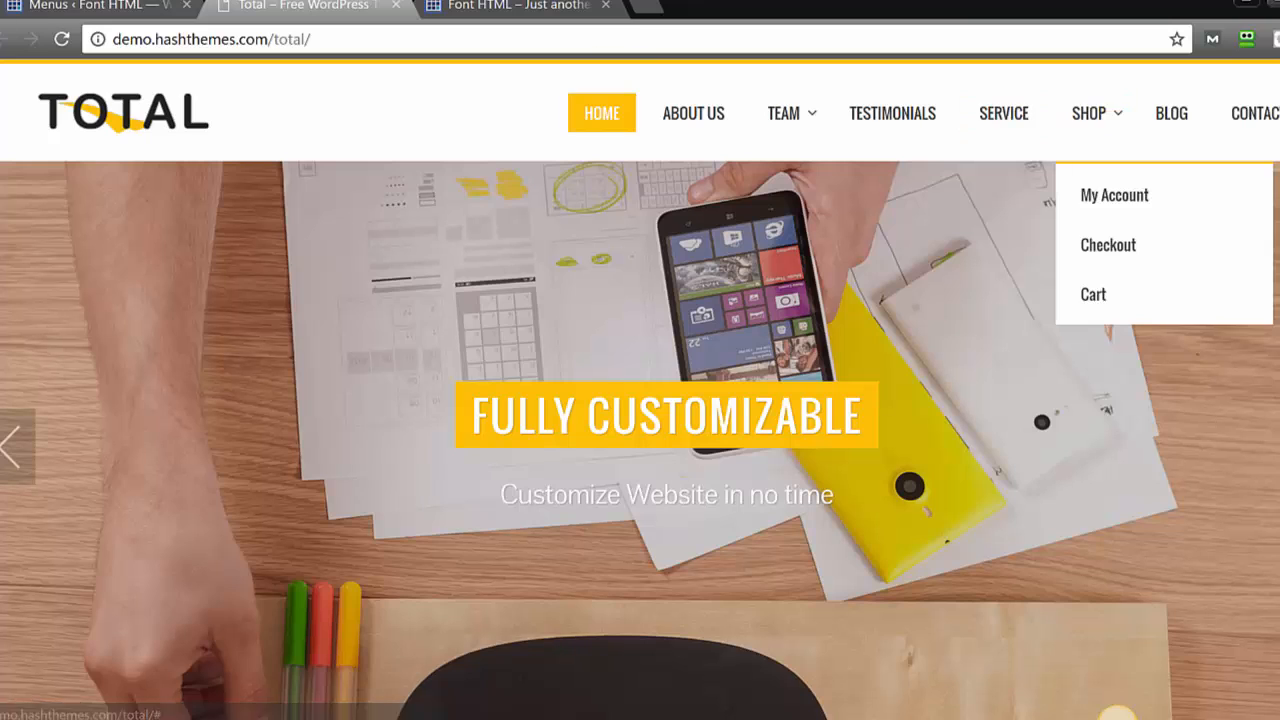
click(43, 10)
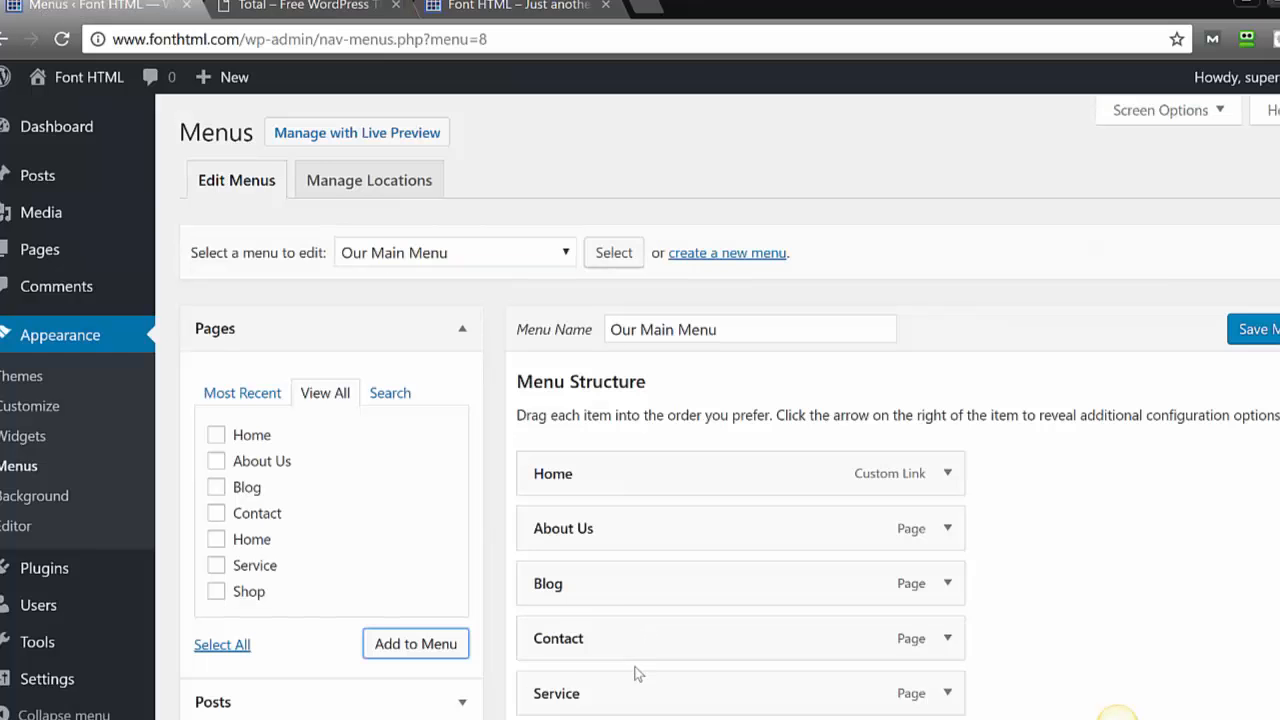
drag(619, 679, 609, 573)
scroll(851, 660, down, 2)
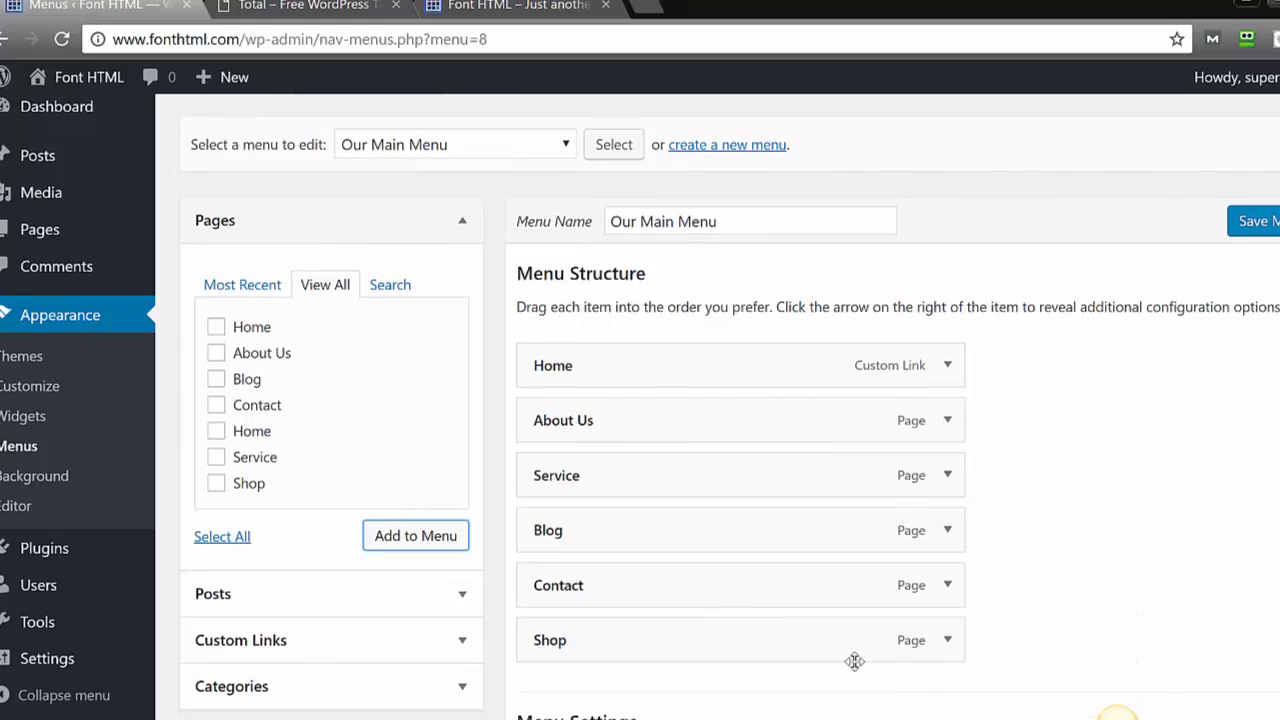
drag(686, 637, 683, 540)
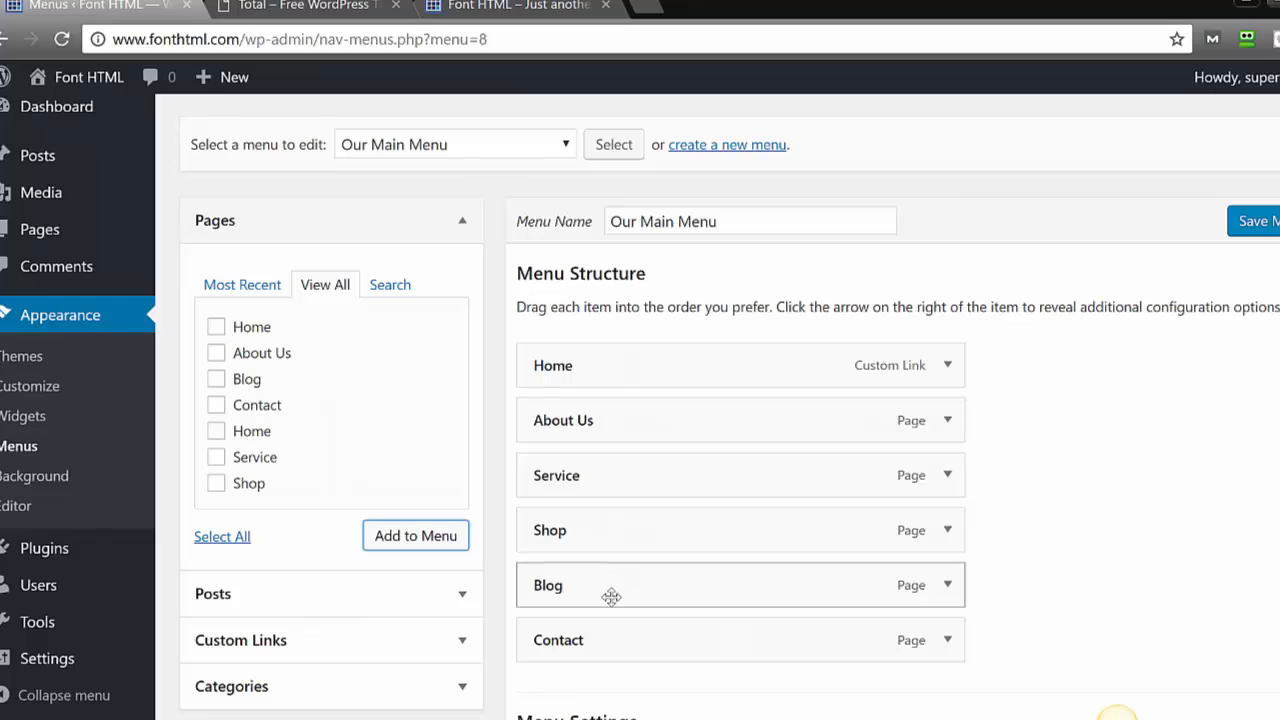
click(300, 6)
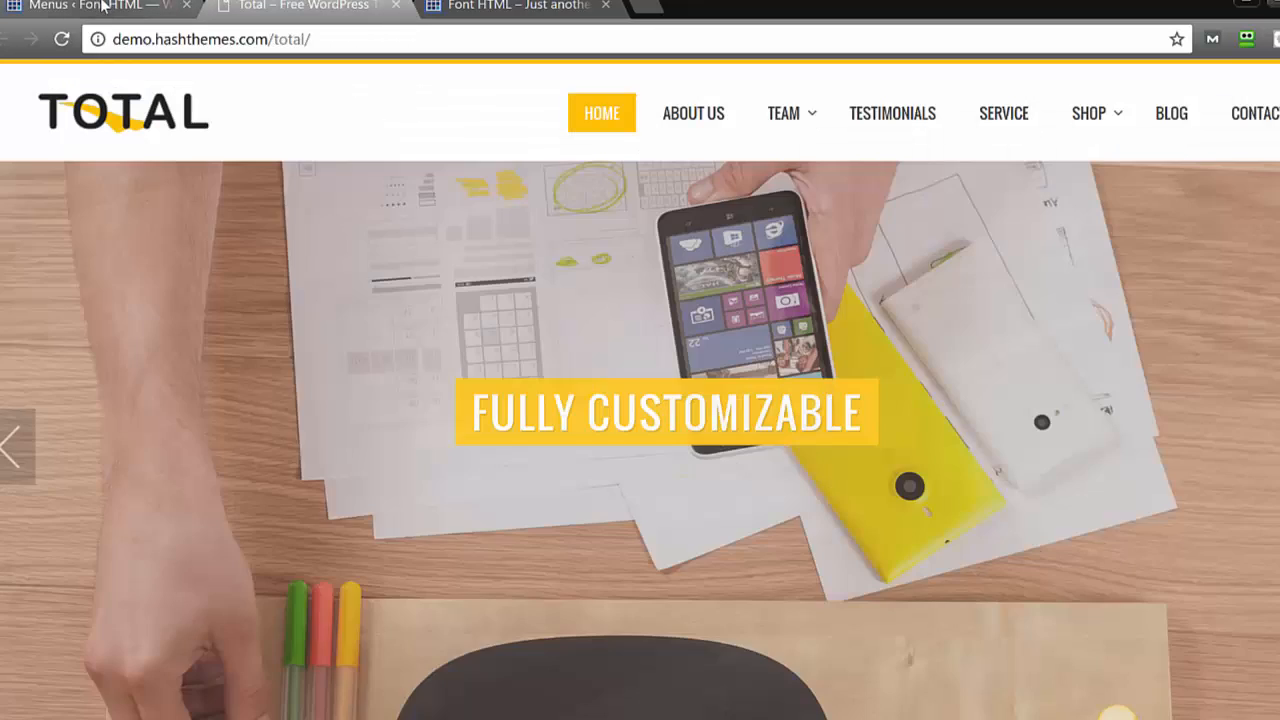
click(104, 5)
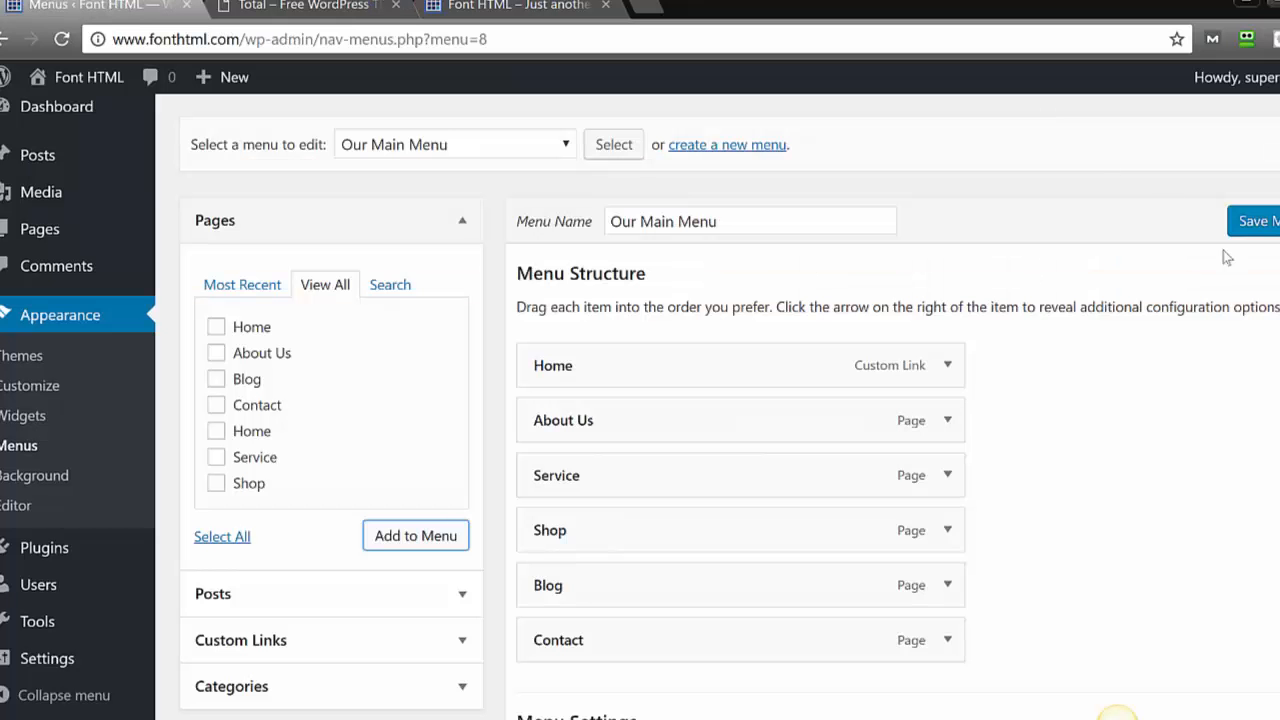
Assign Our Main Menu to the Primary Menu theme location.
scroll(1117, 715, down, 3)
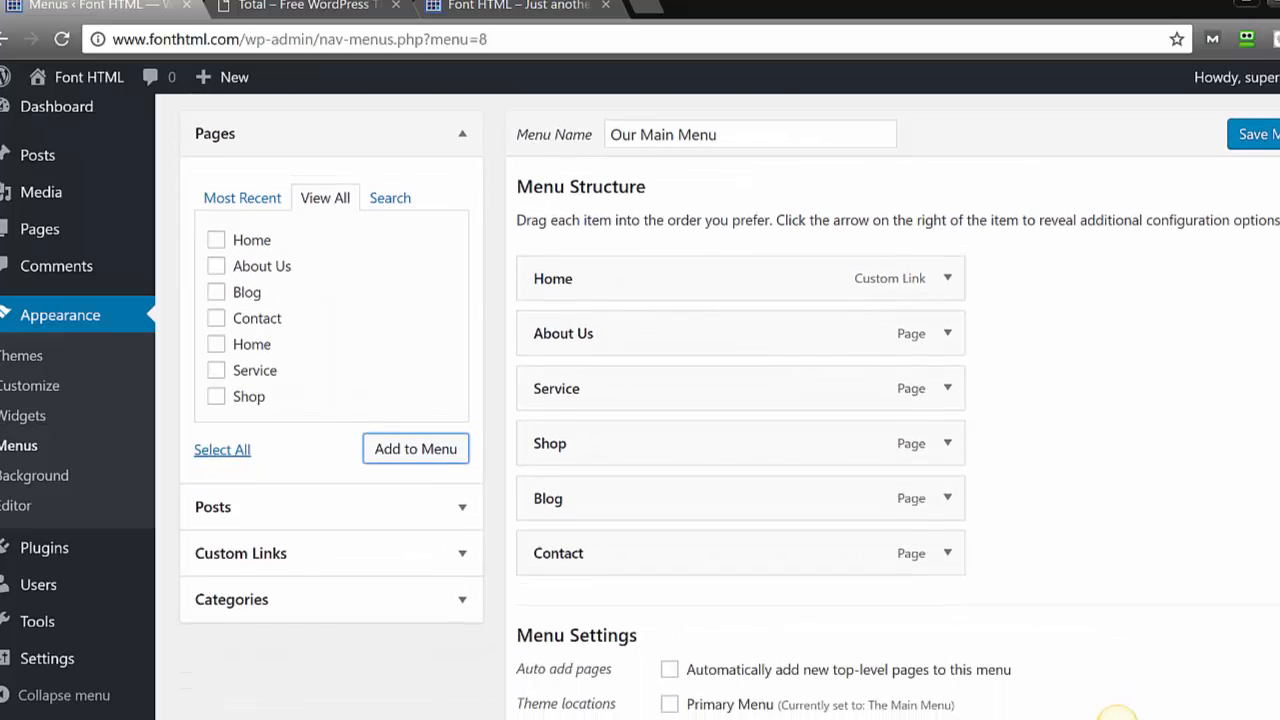
scroll(1117, 715, down, 1)
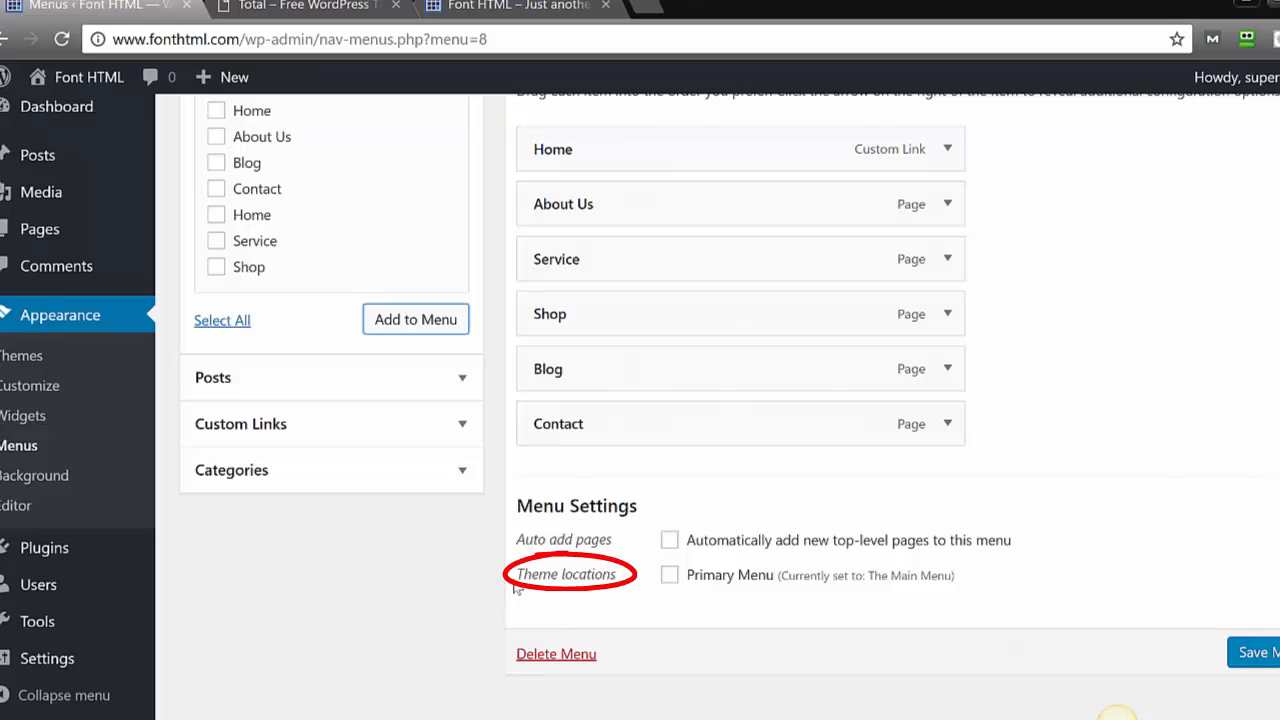
click(670, 577)
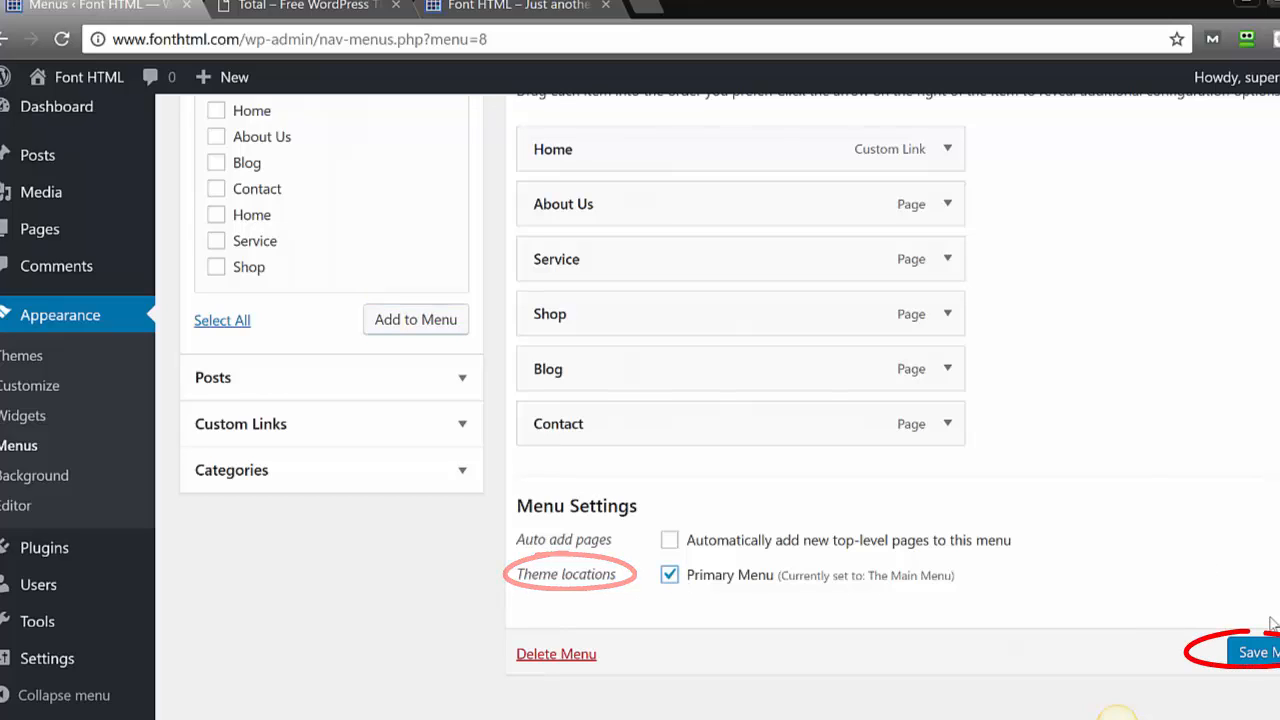
Save Our Main Menu and reload the live site to check its navigation against the demo's.
click(1262, 655)
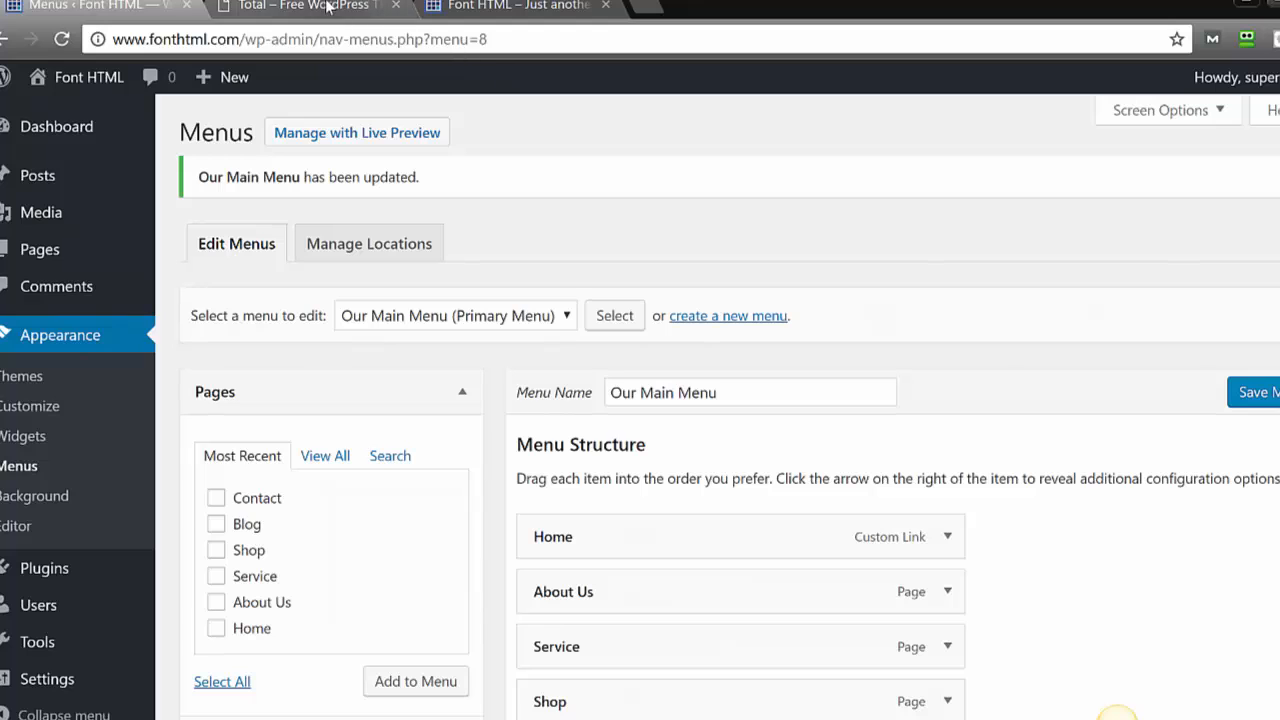
click(345, 6)
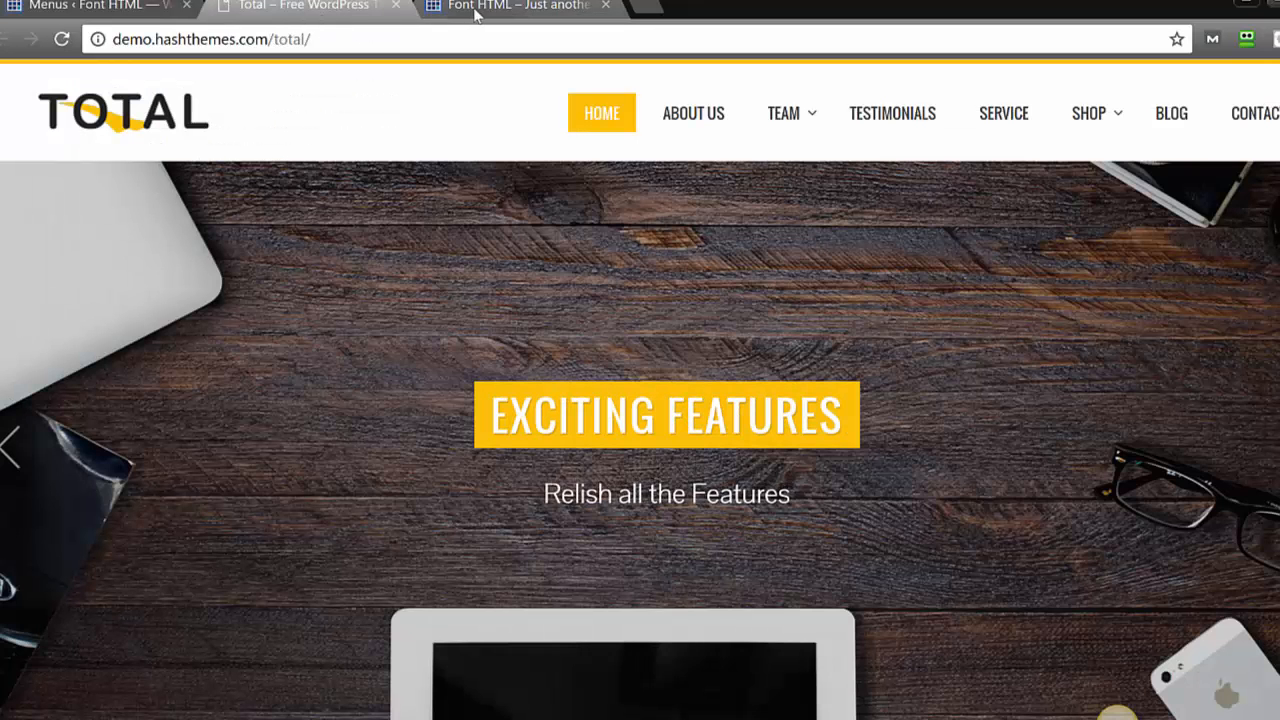
drag(474, 8, 265, 8)
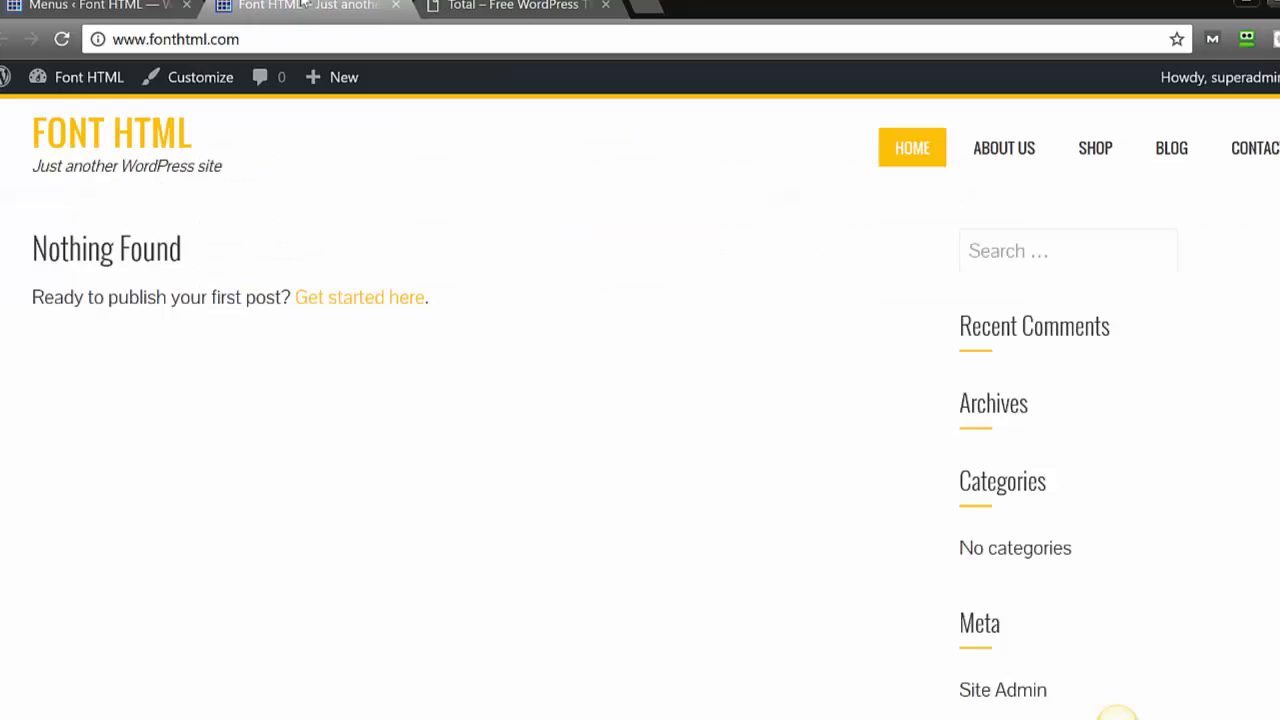
click(61, 37)
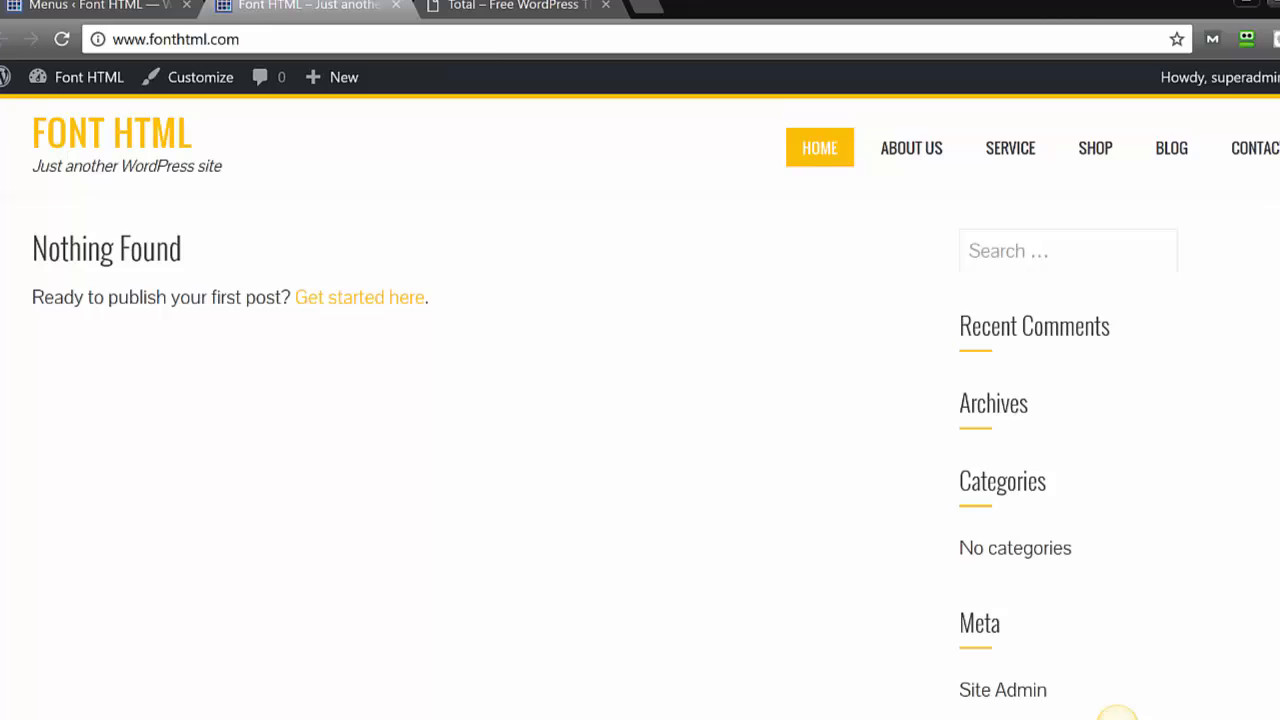
Compare the content of the site's current home page with the sections on the Total demo's home page.
scroll(1034, 330, down, 2)
scroll(1034, 330, up, 2)
drag(30, 252, 220, 248)
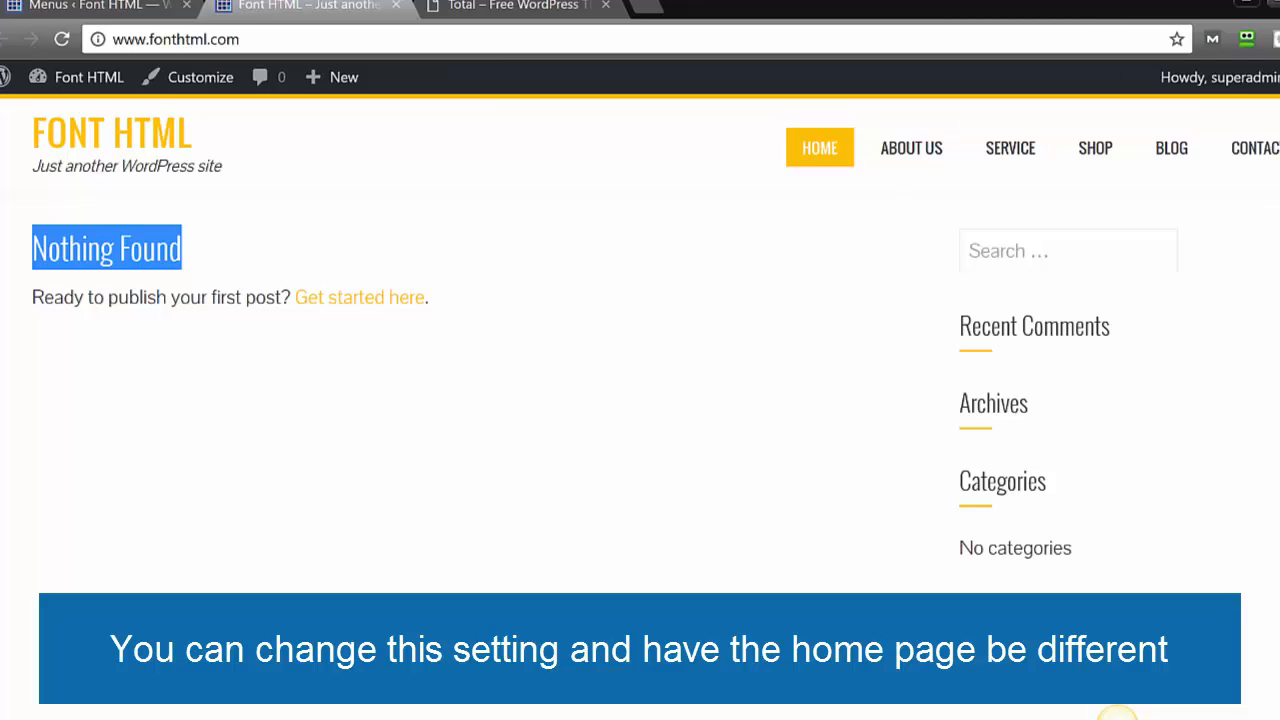
click(571, 6)
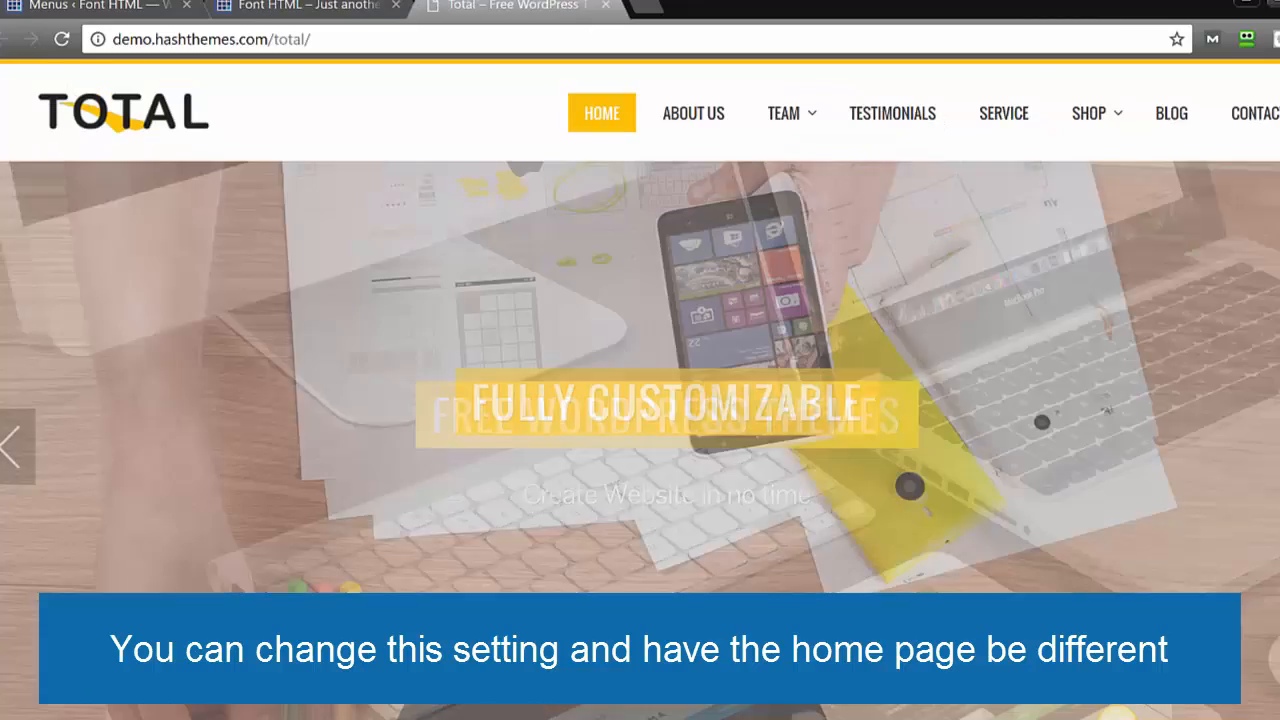
scroll(640, 440, down, 5)
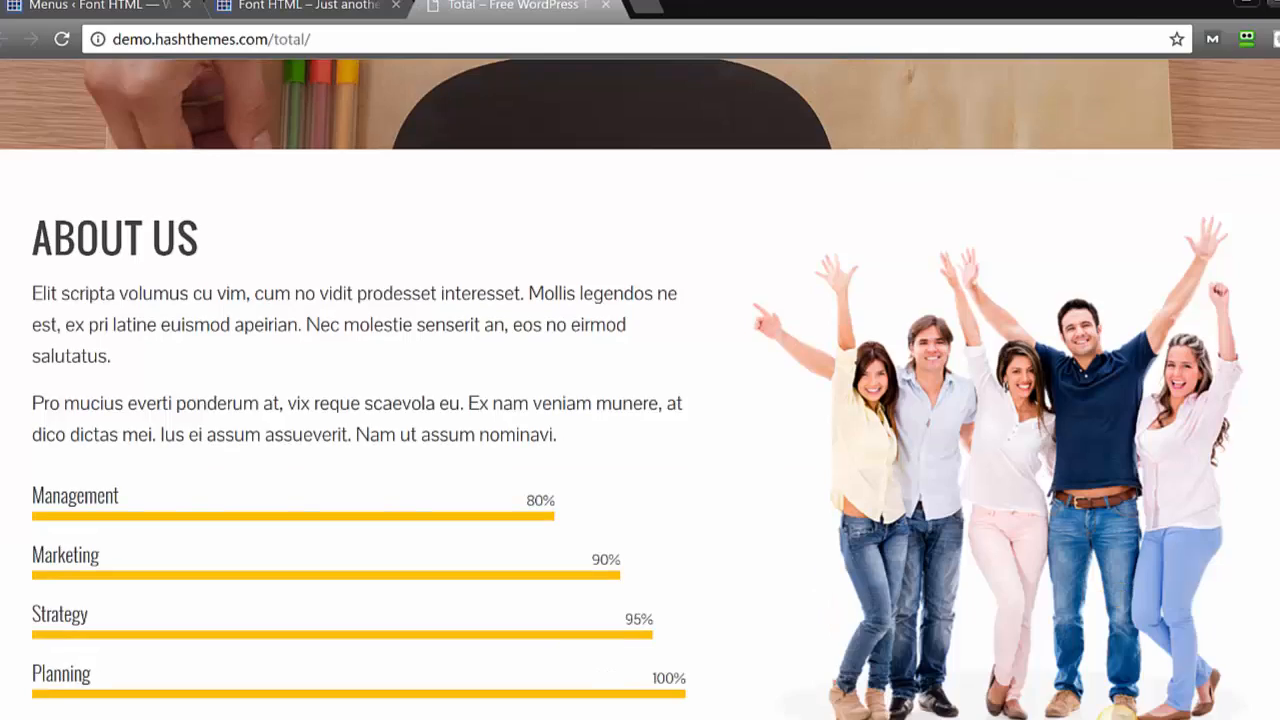
scroll(640, 390, down, 10)
scroll(640, 390, up, 15)
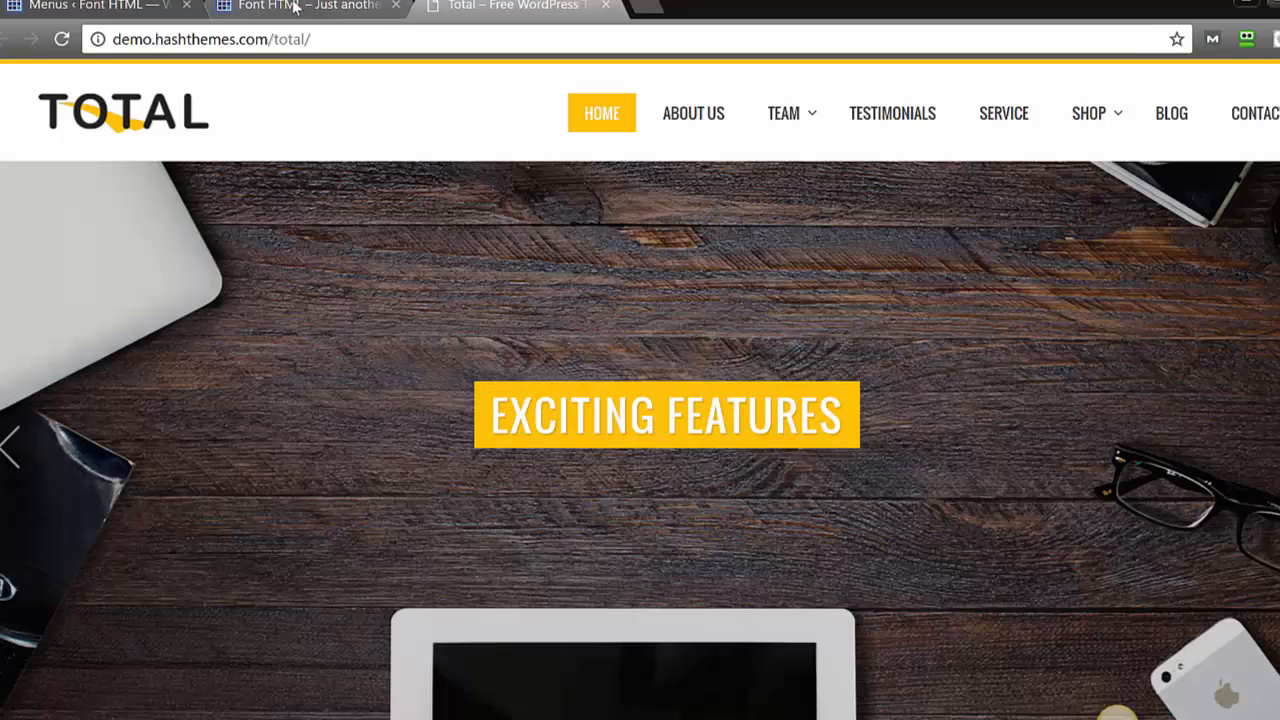
click(298, 6)
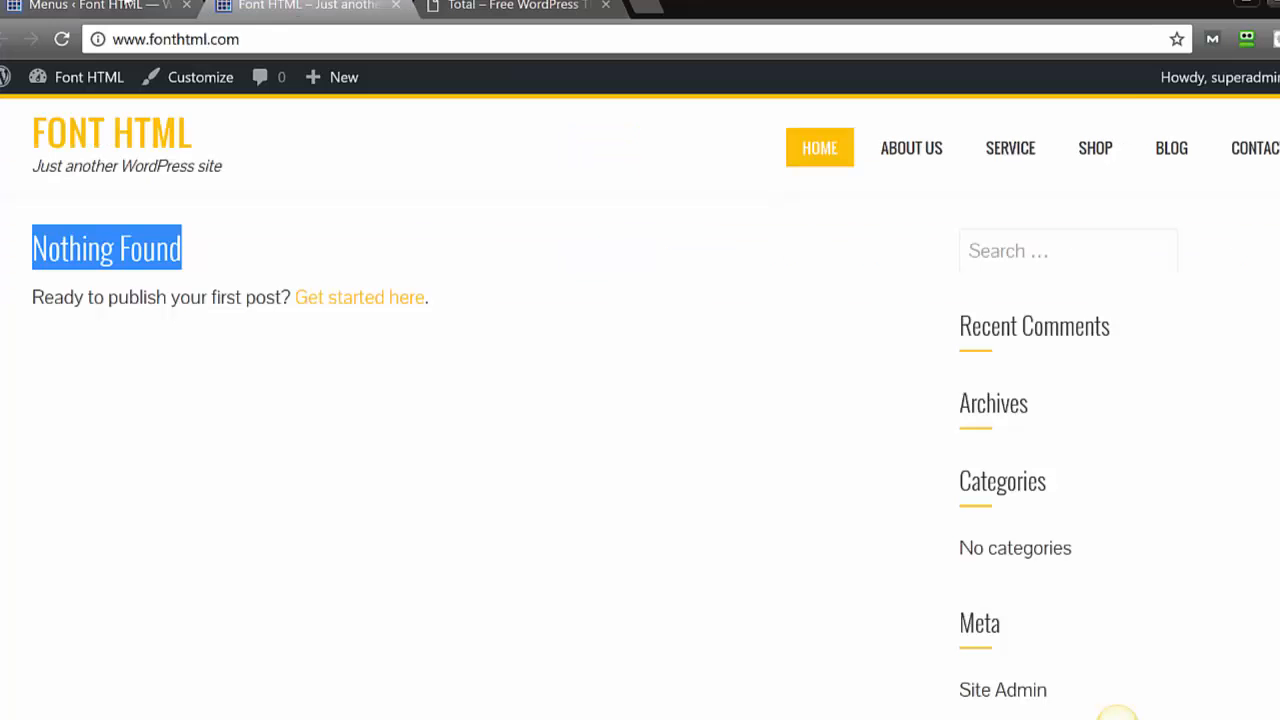
In the Reading settings, make the front page display a static page and choose Home as the front page.
click(122, 8)
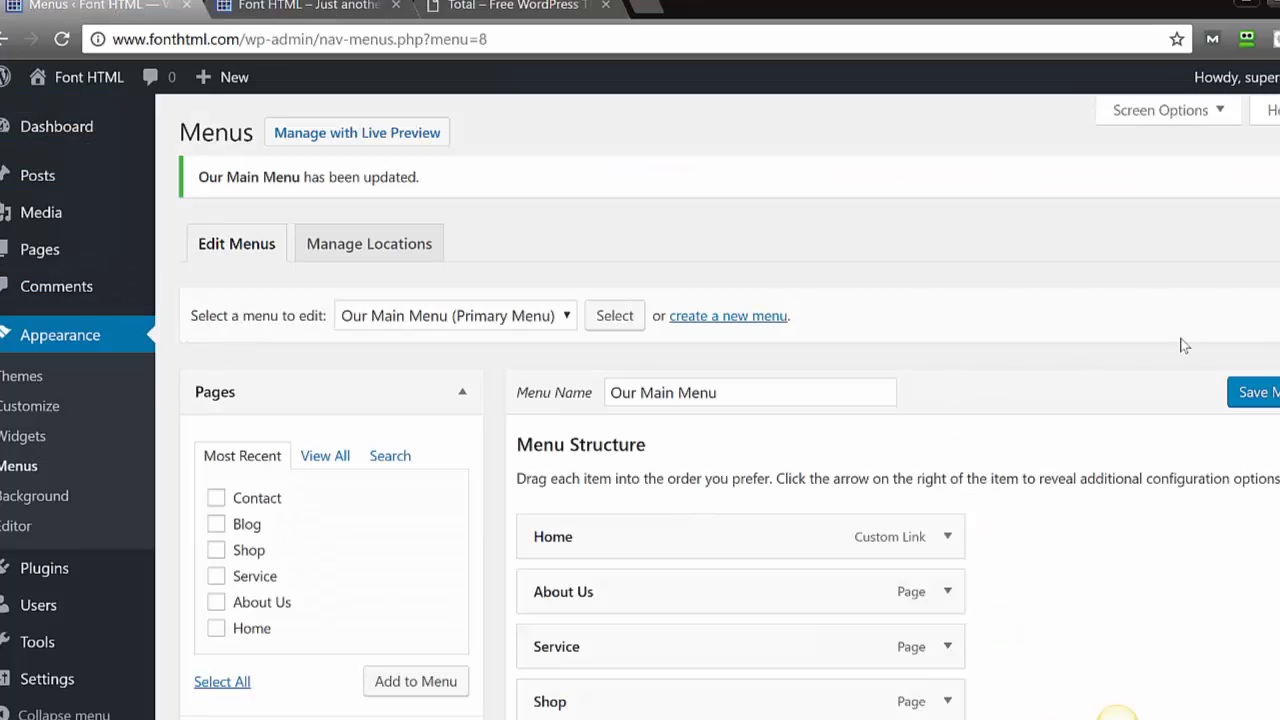
scroll(1170, 390, down, 3)
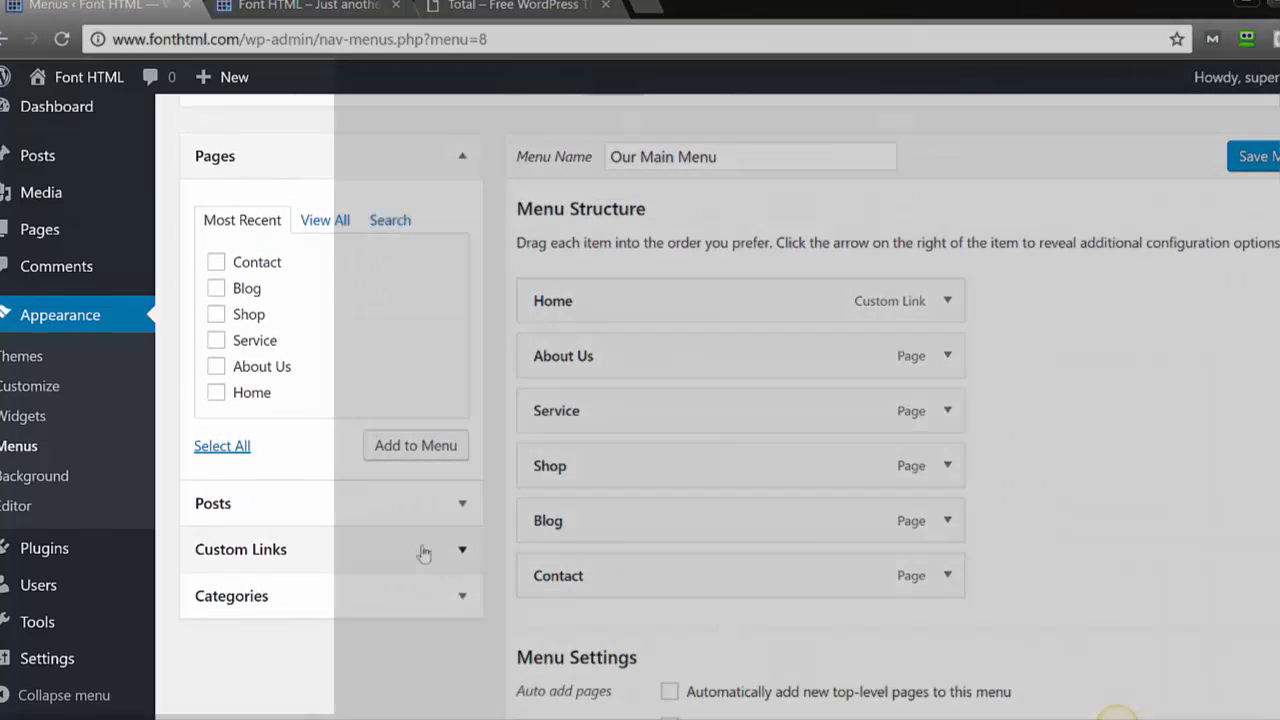
mouse_move(77, 663)
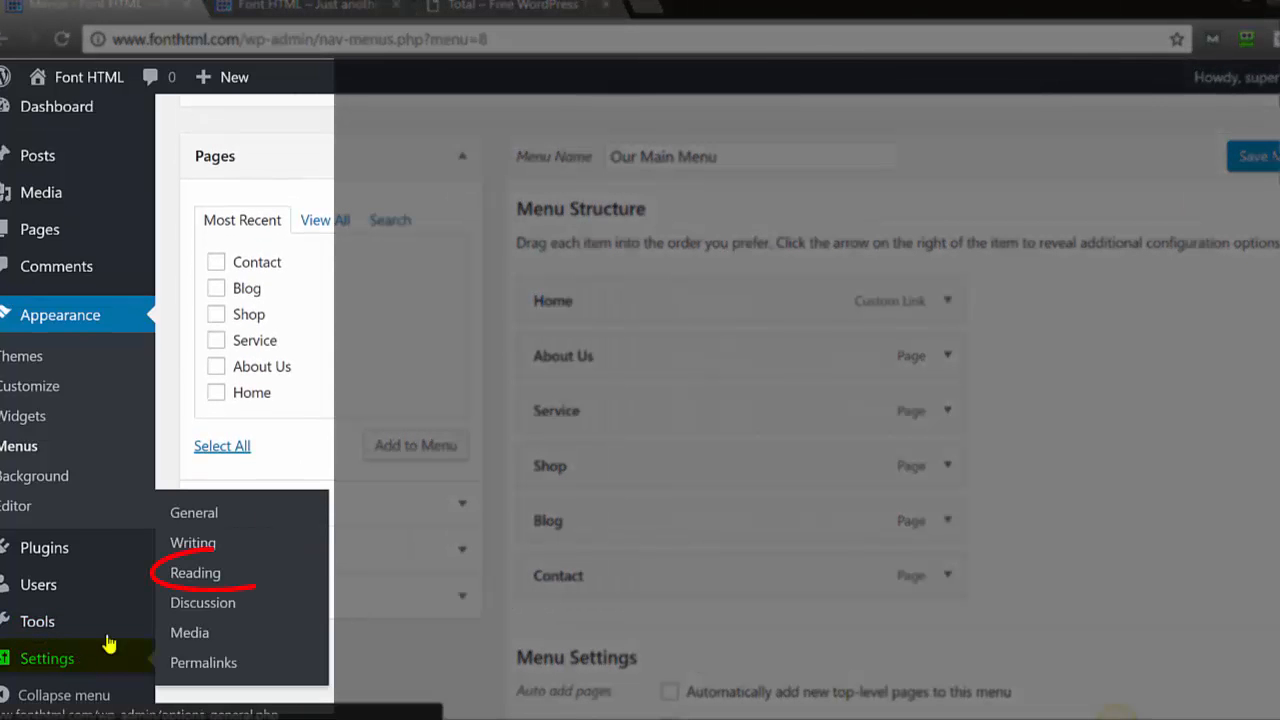
click(197, 578)
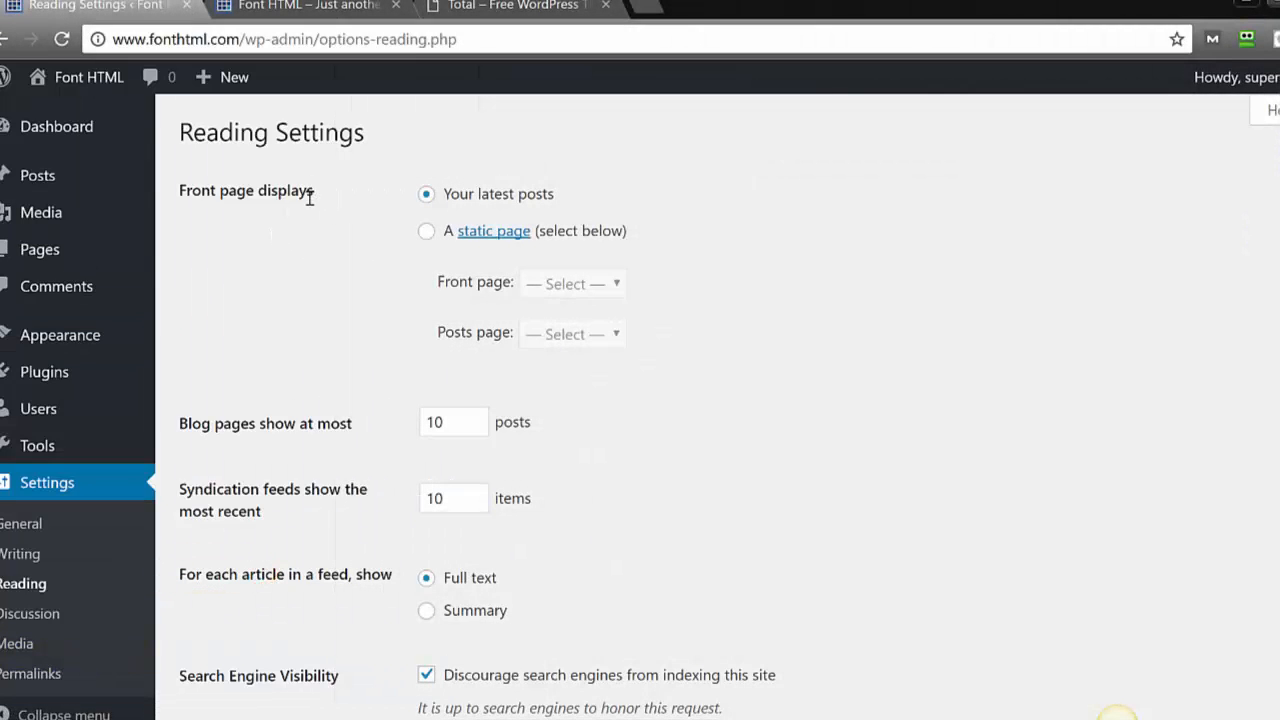
drag(312, 192, 160, 192)
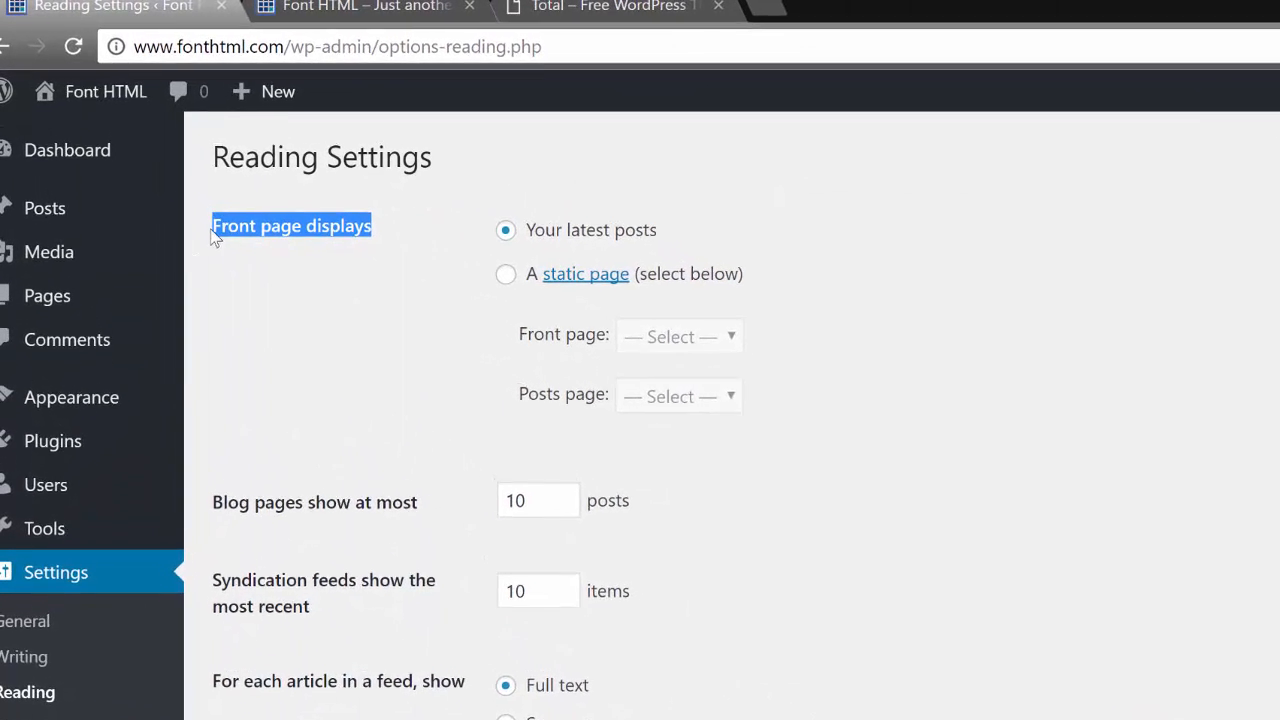
click(426, 311)
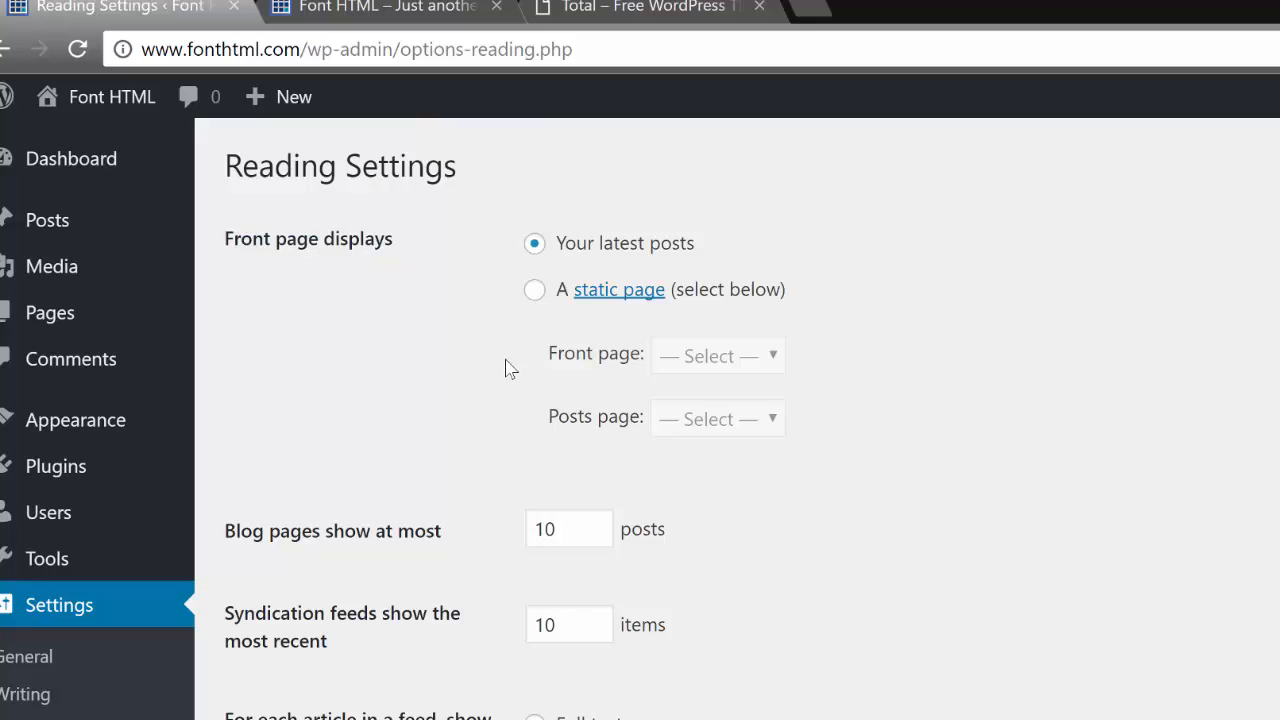
click(534, 290)
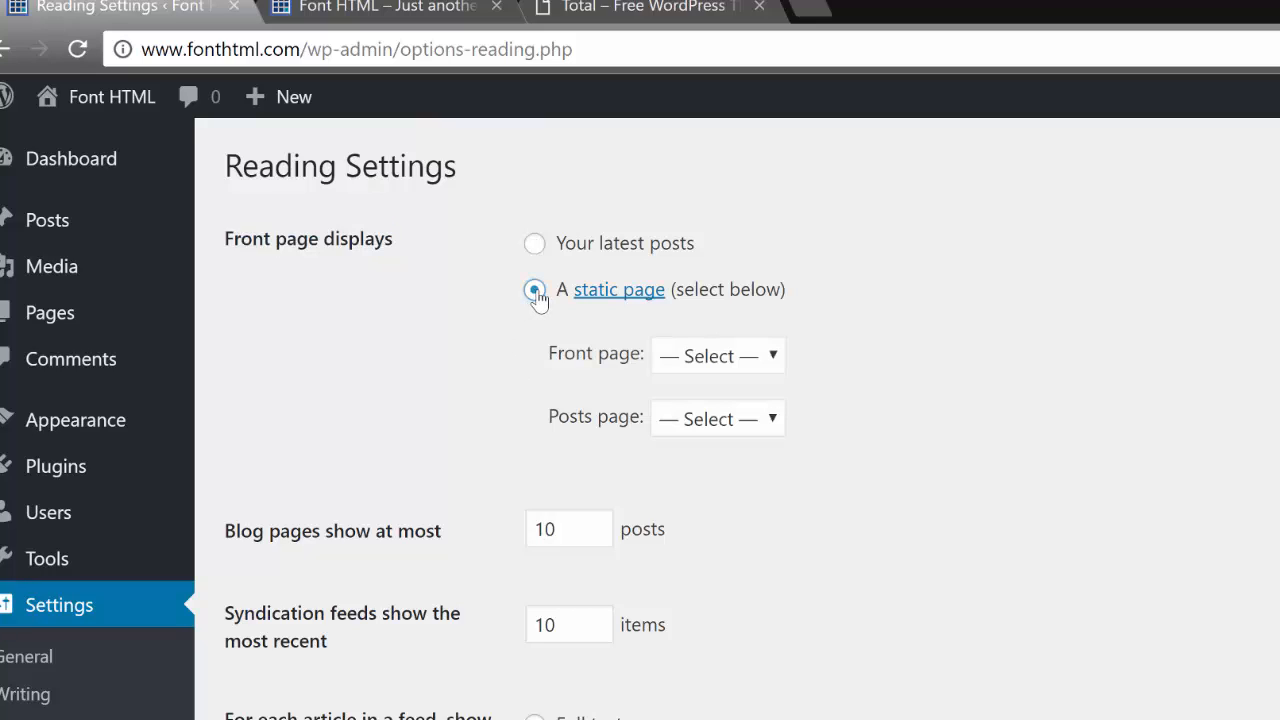
click(697, 360)
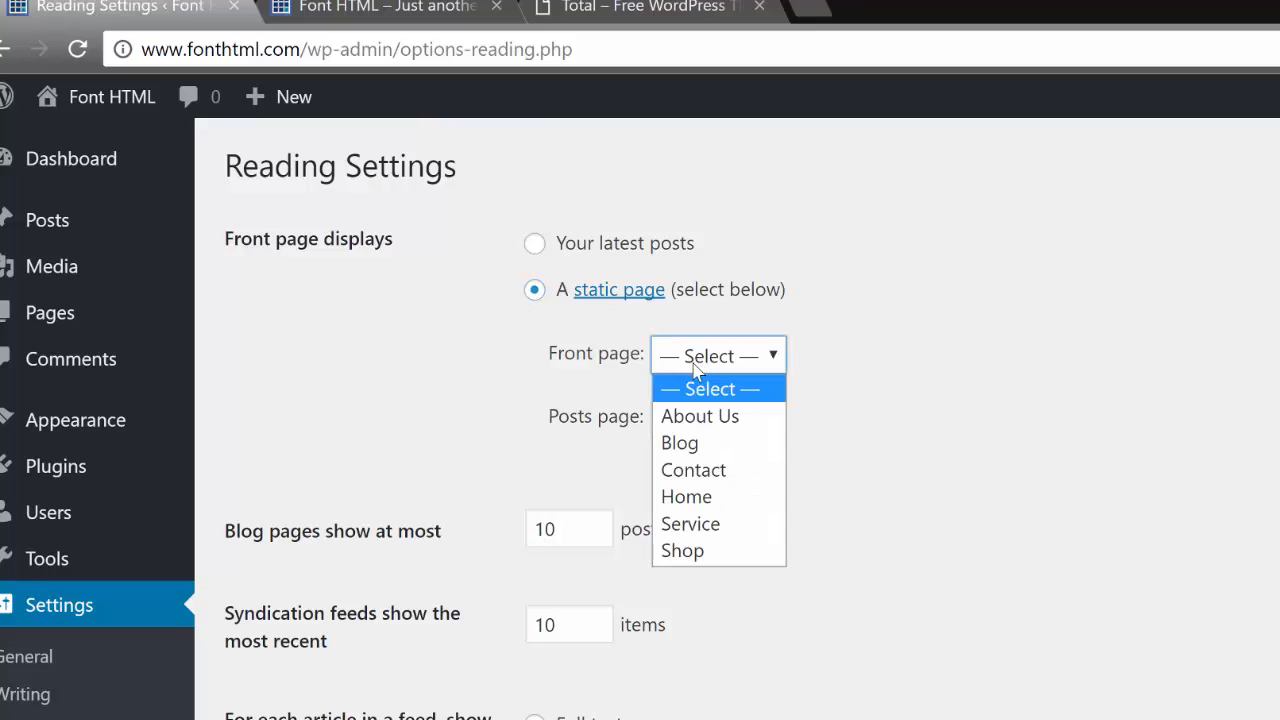
click(715, 498)
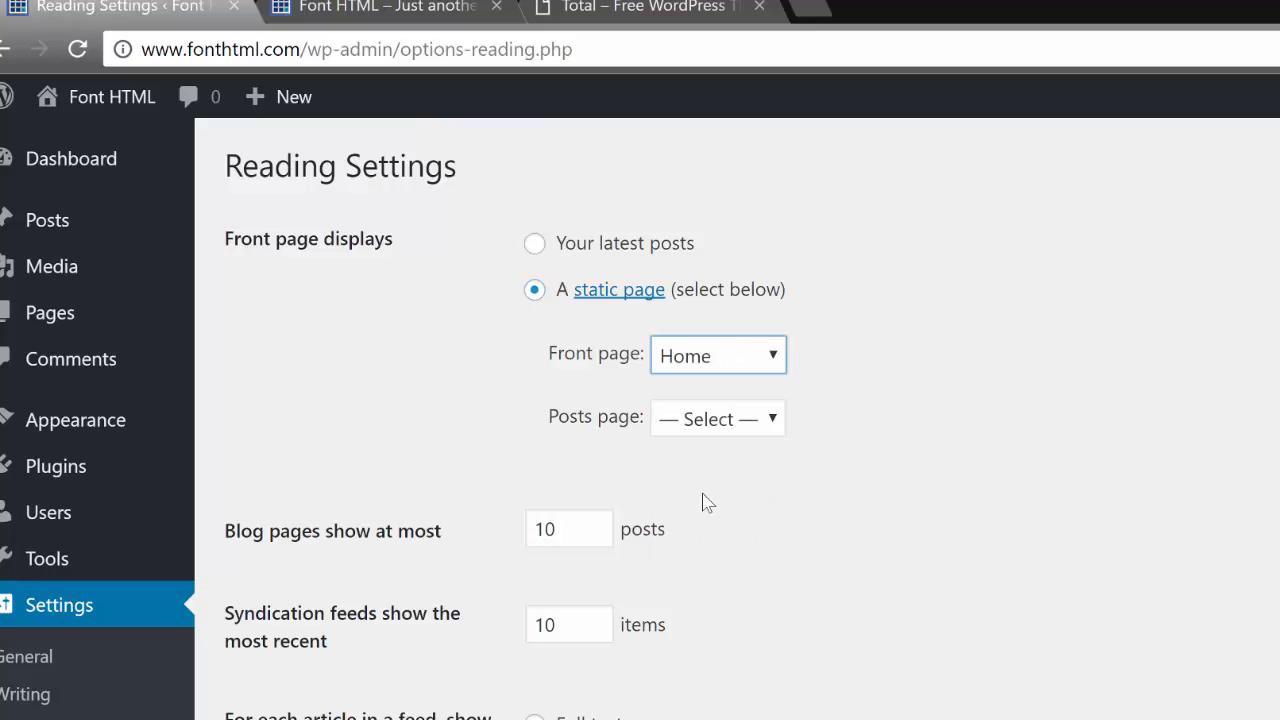
Set Blog as the posts page and save the Reading settings.
drag(557, 429, 717, 432)
click(730, 425)
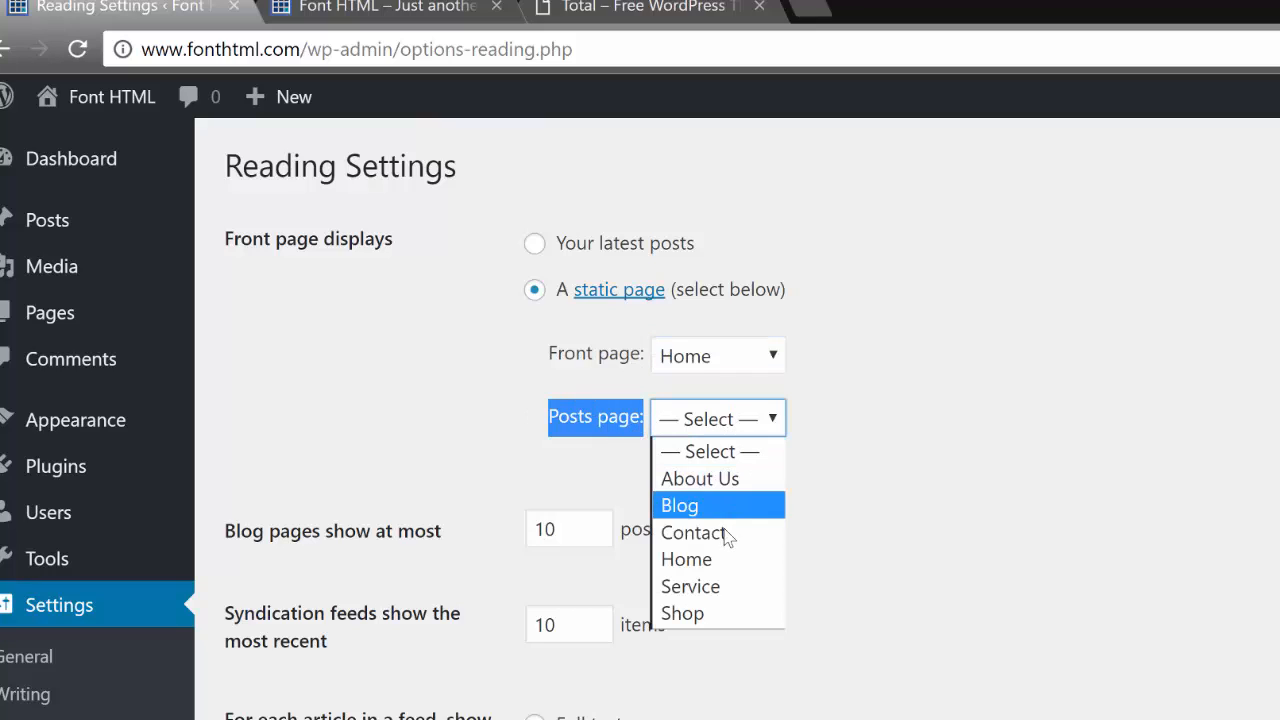
key(Escape)
key(Down)
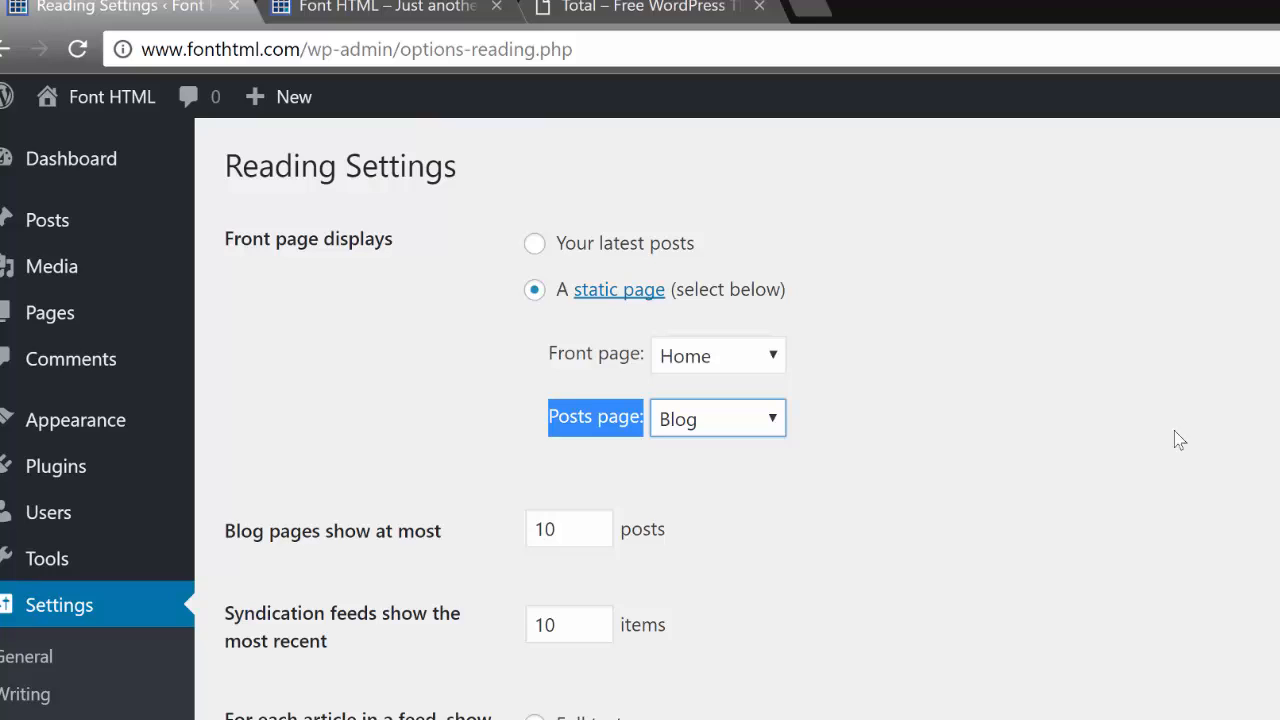
scroll(1275, 495, down, 3)
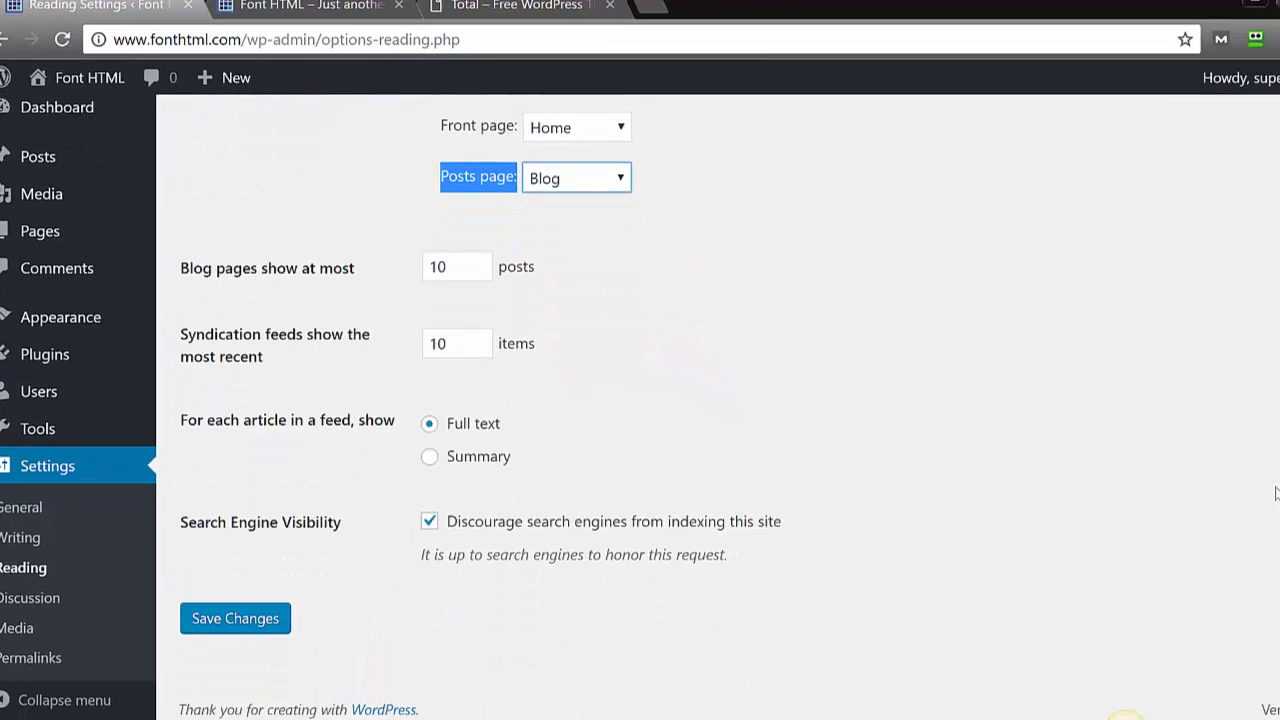
click(245, 621)
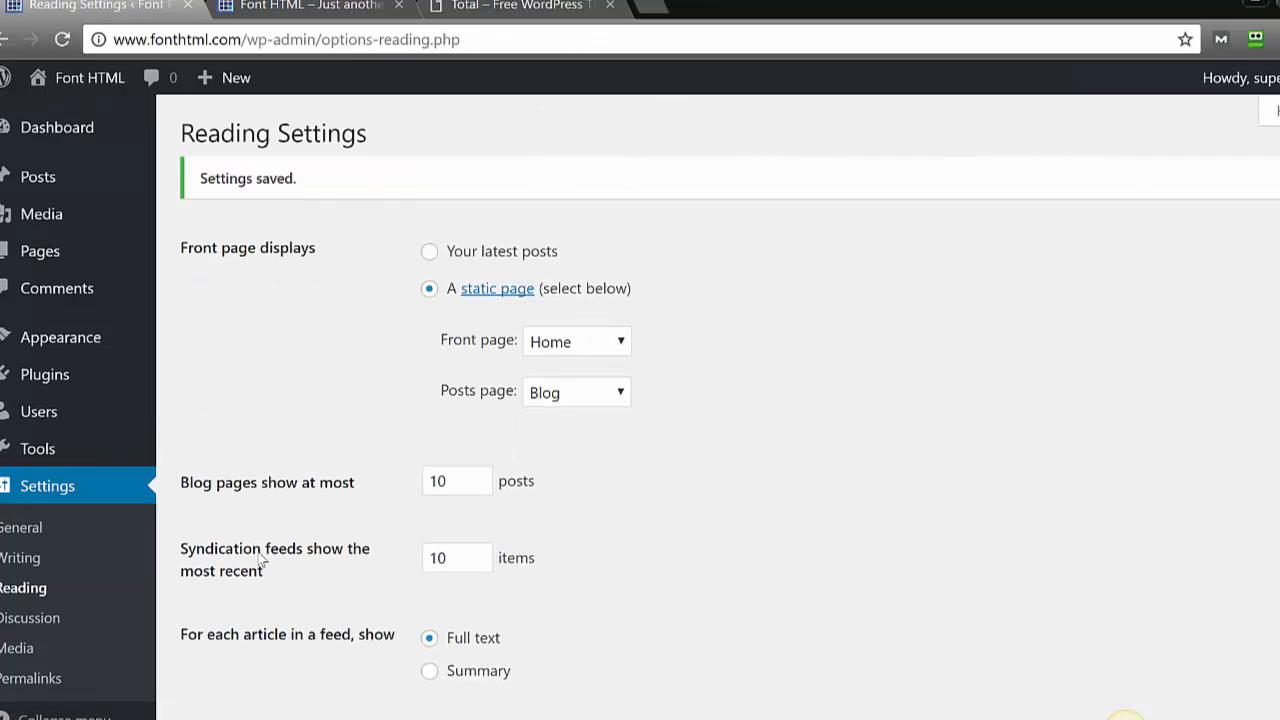
Reload the live site to check its new front page and compare it with the demo's home page.
click(320, 8)
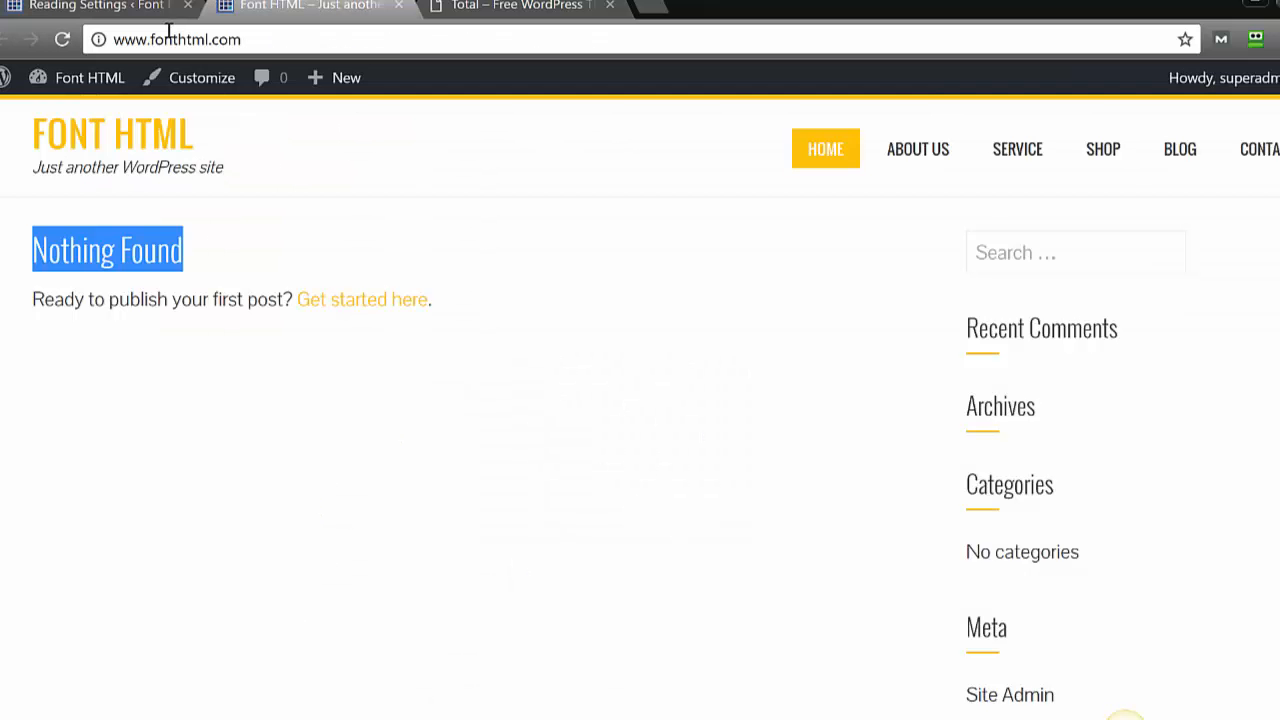
click(63, 42)
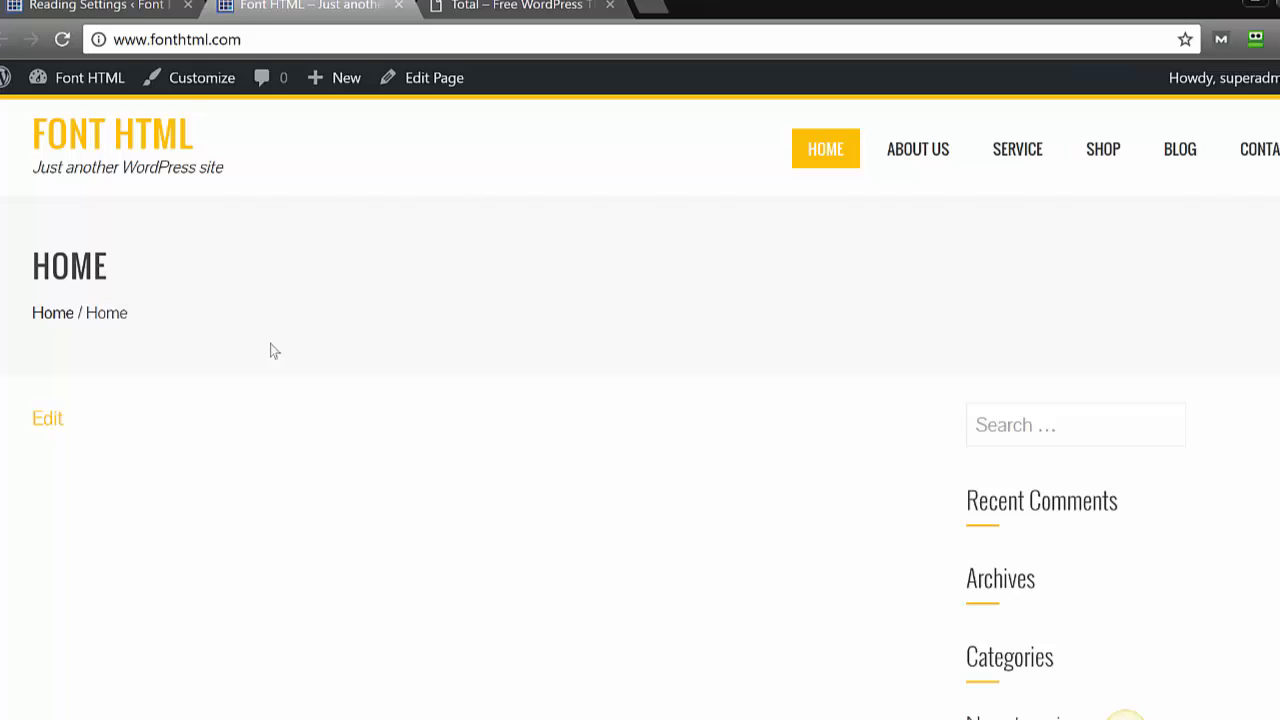
click(588, 12)
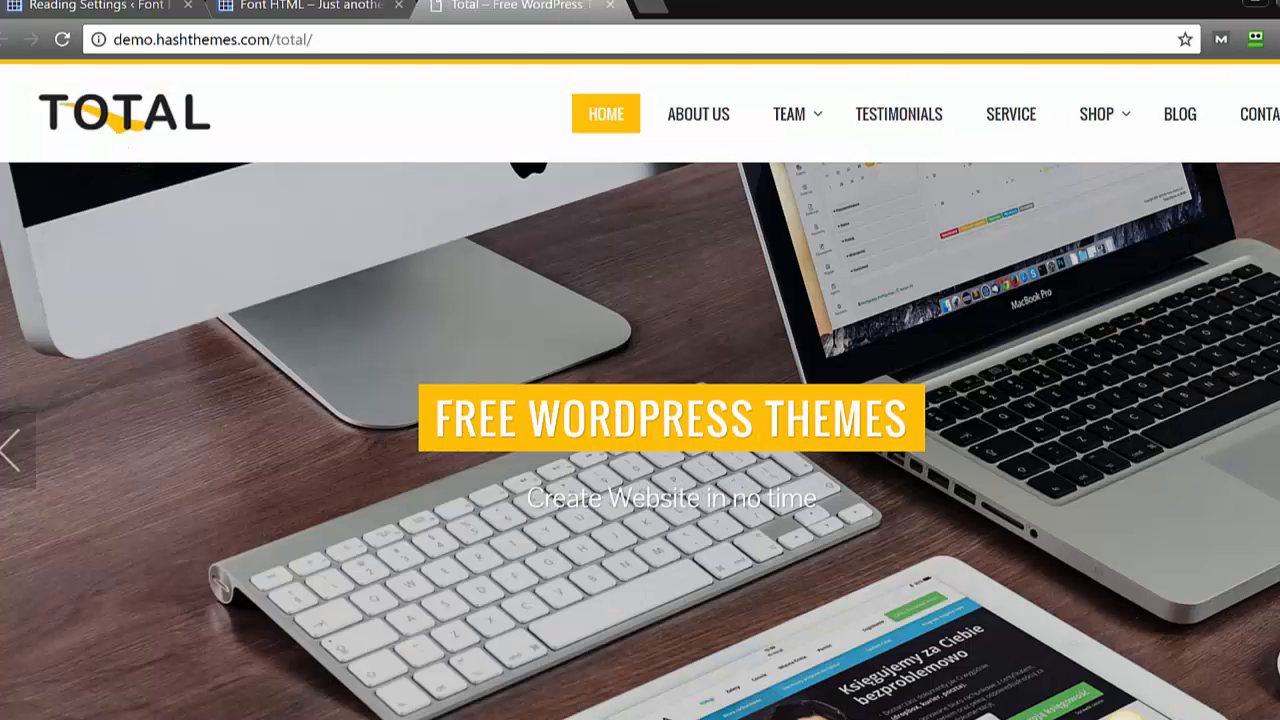
scroll(640, 390, down, 2)
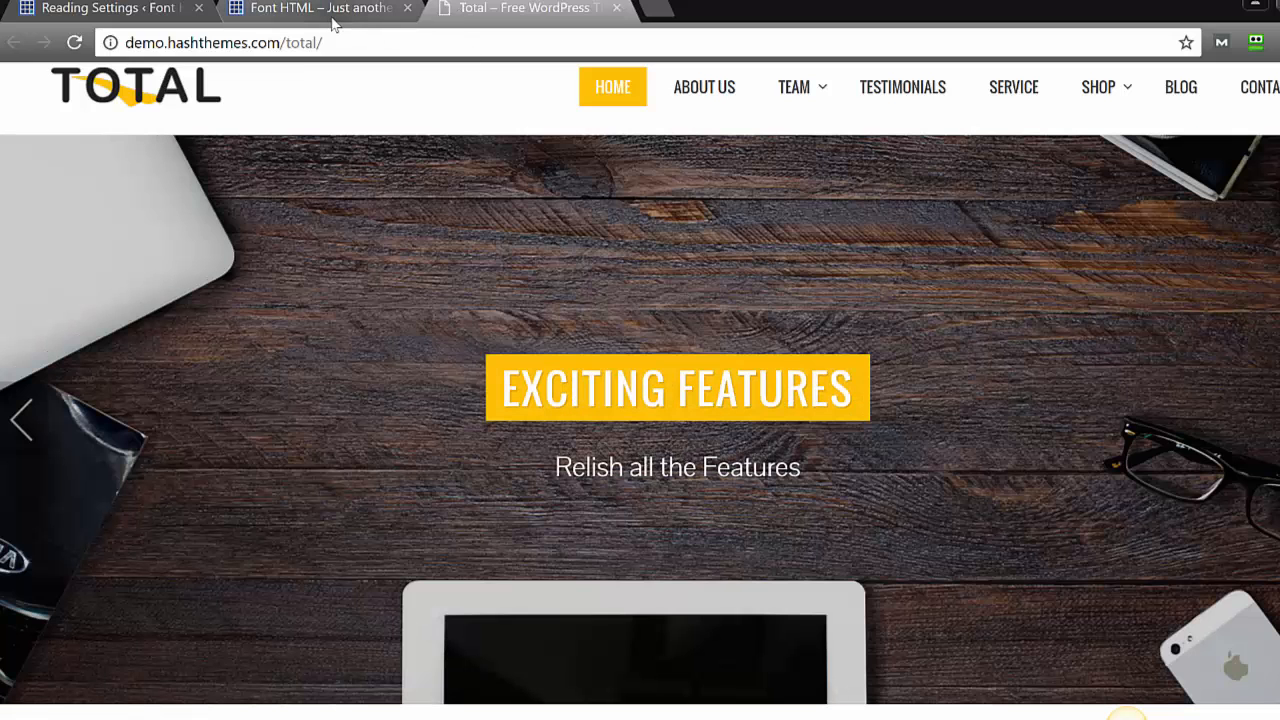
click(331, 18)
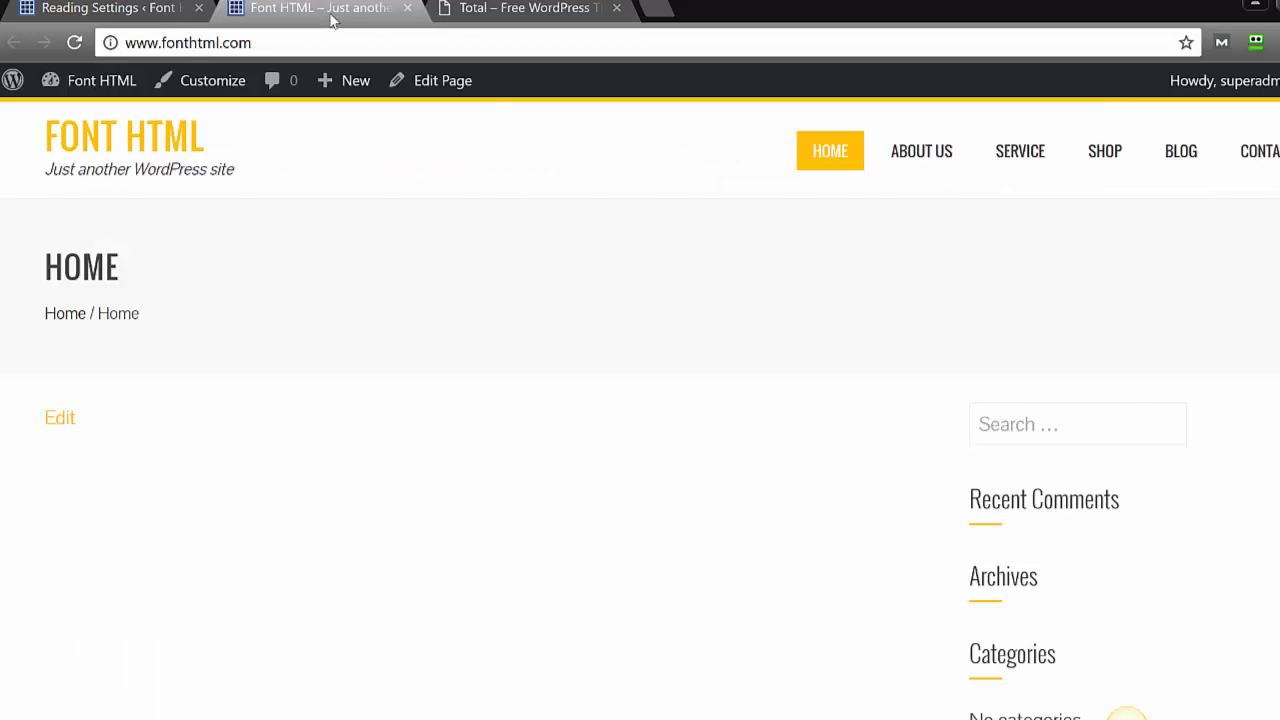
Open the Home Slider settings among the Home Sections in the theme customizer.
click(92, 10)
mouse_move(66, 338)
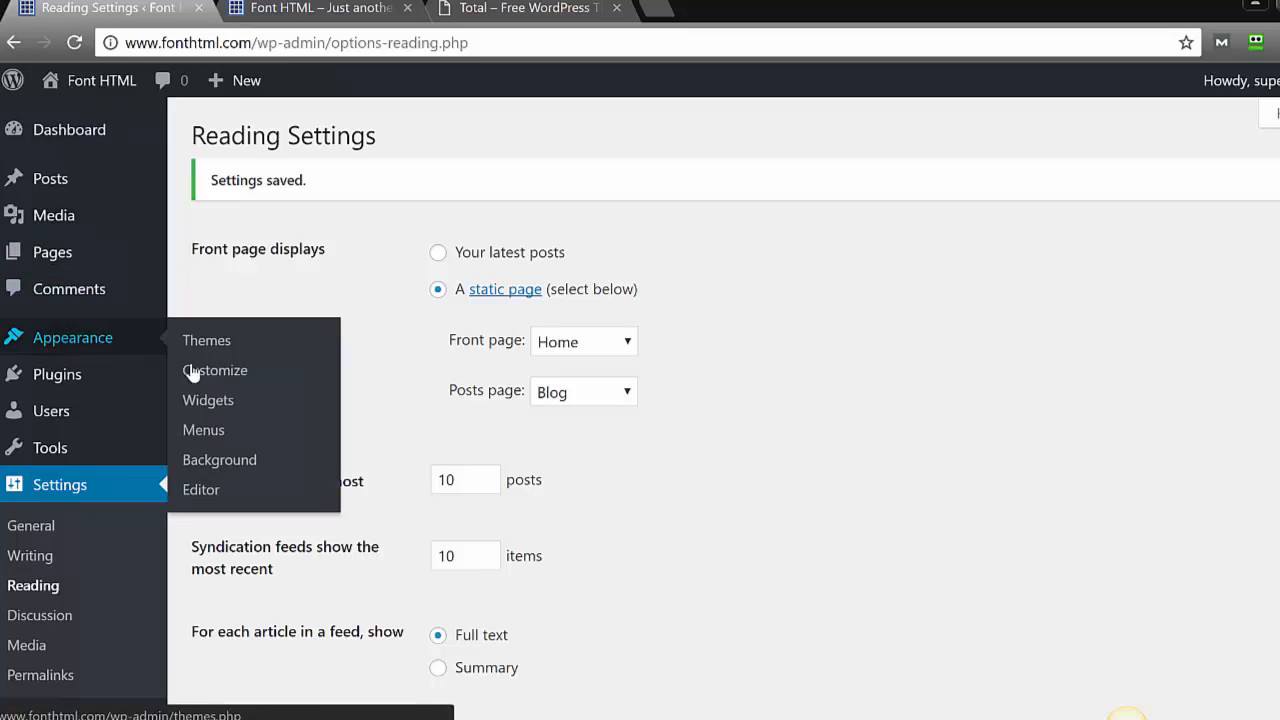
click(215, 371)
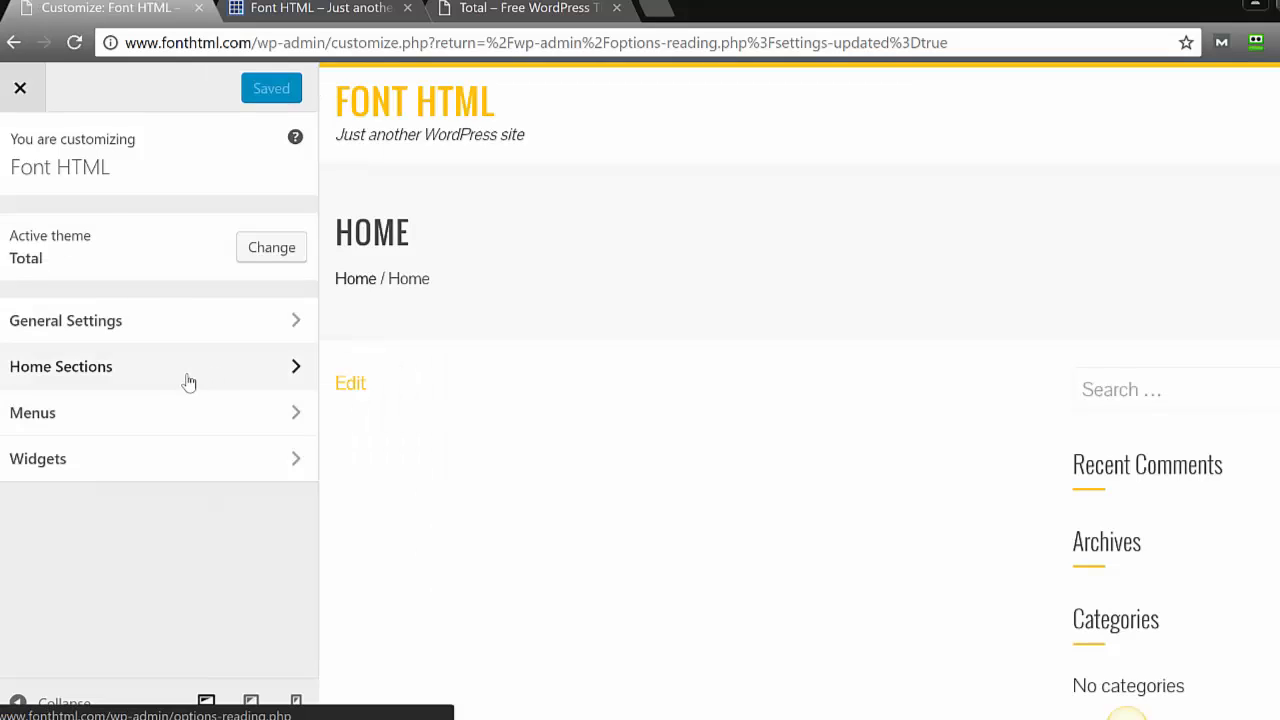
click(188, 382)
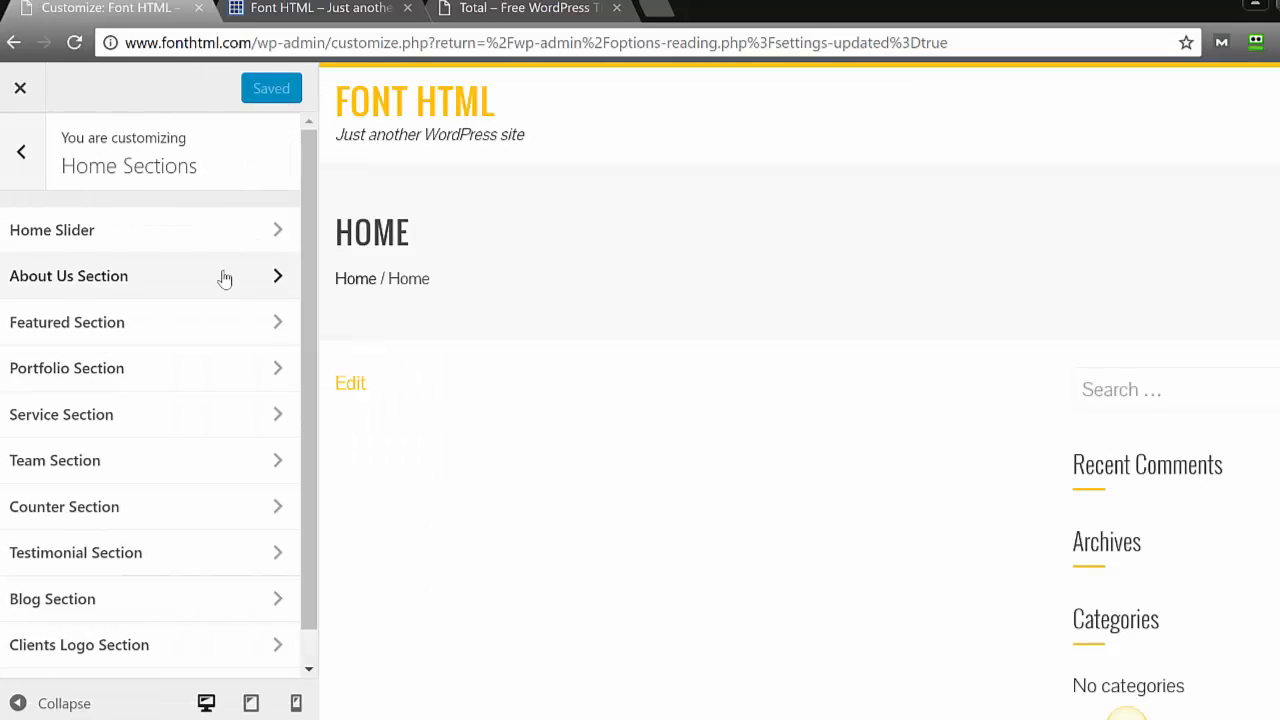
click(258, 240)
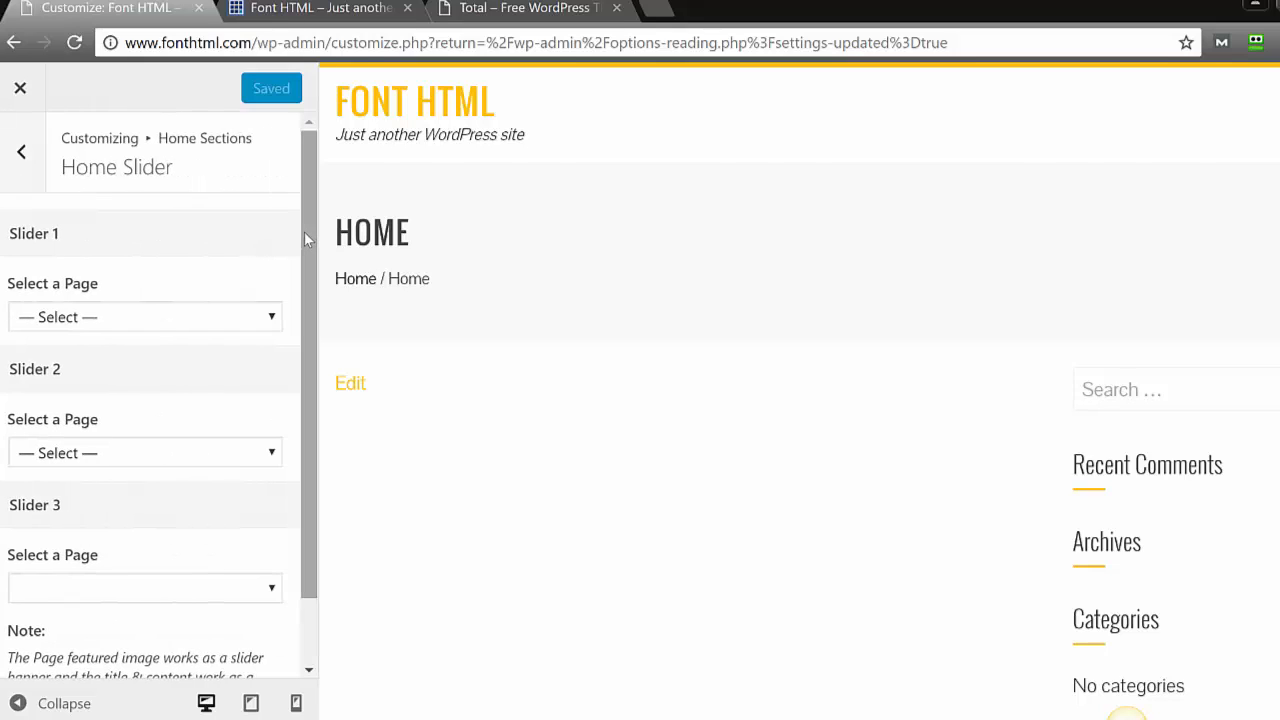
drag(304, 232, 286, 337)
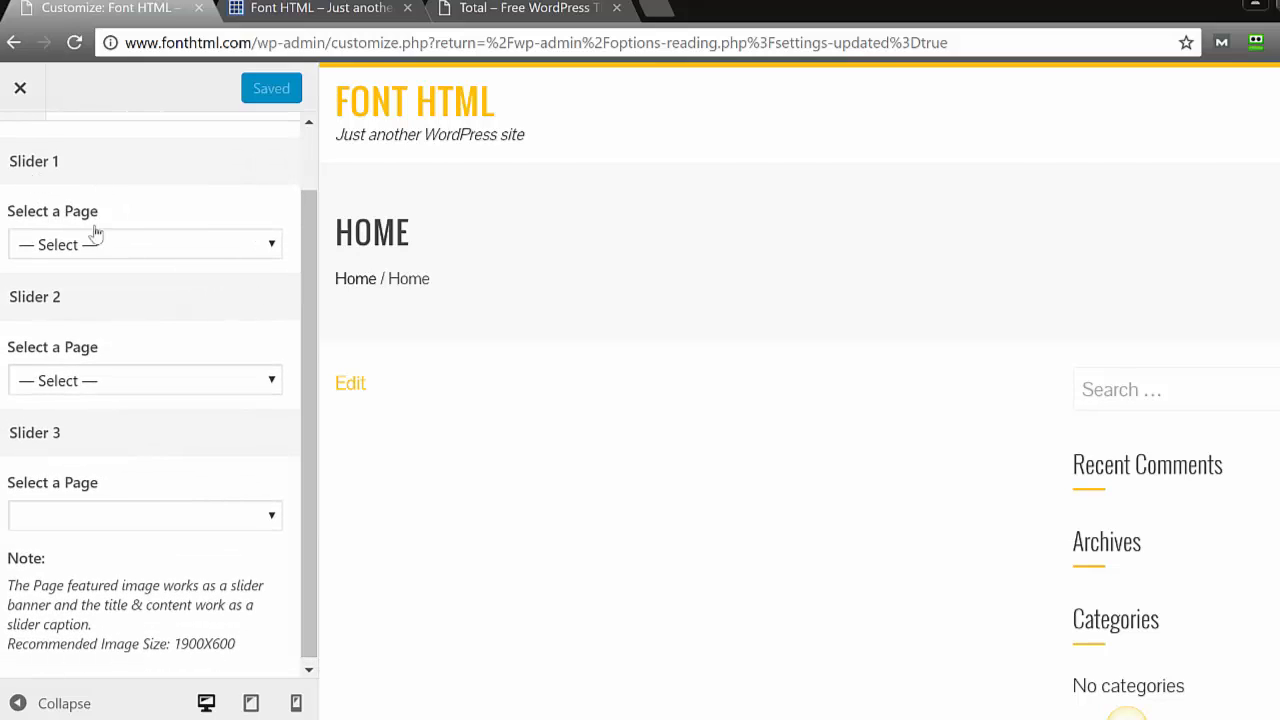
Check which pages can be chosen for Slider 1 and read the note on slider images and captions.
click(95, 255)
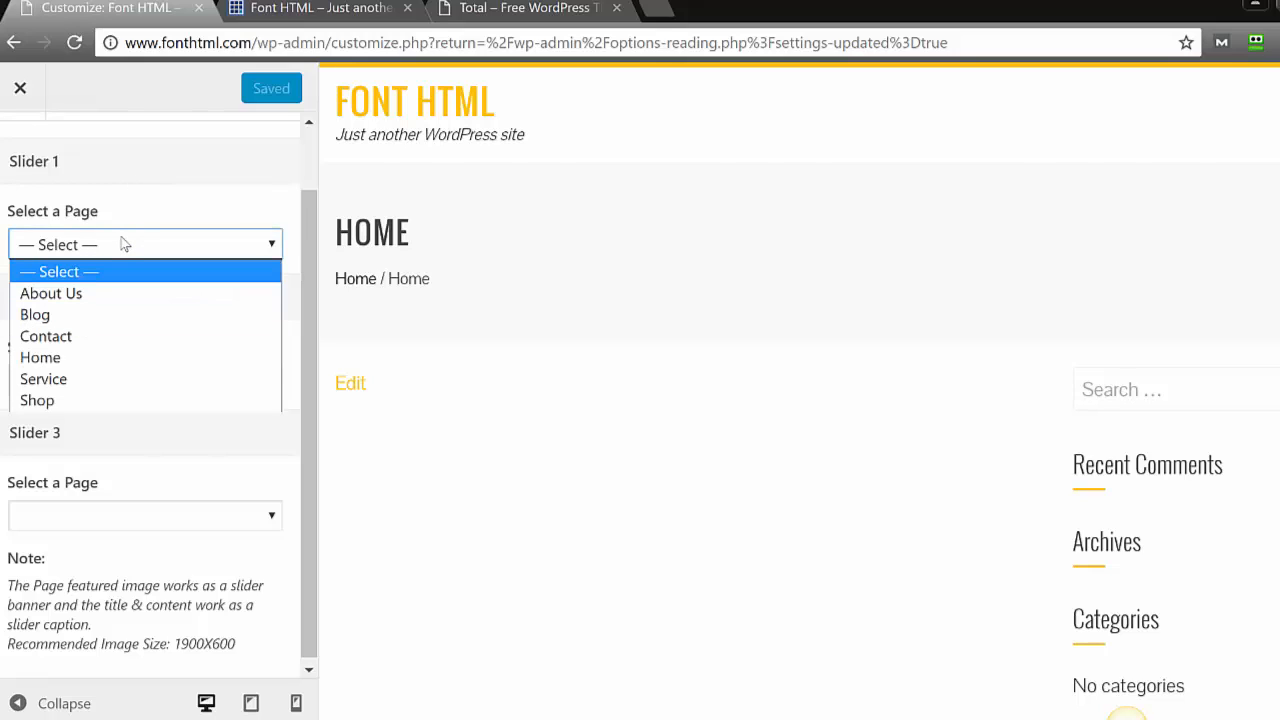
click(124, 244)
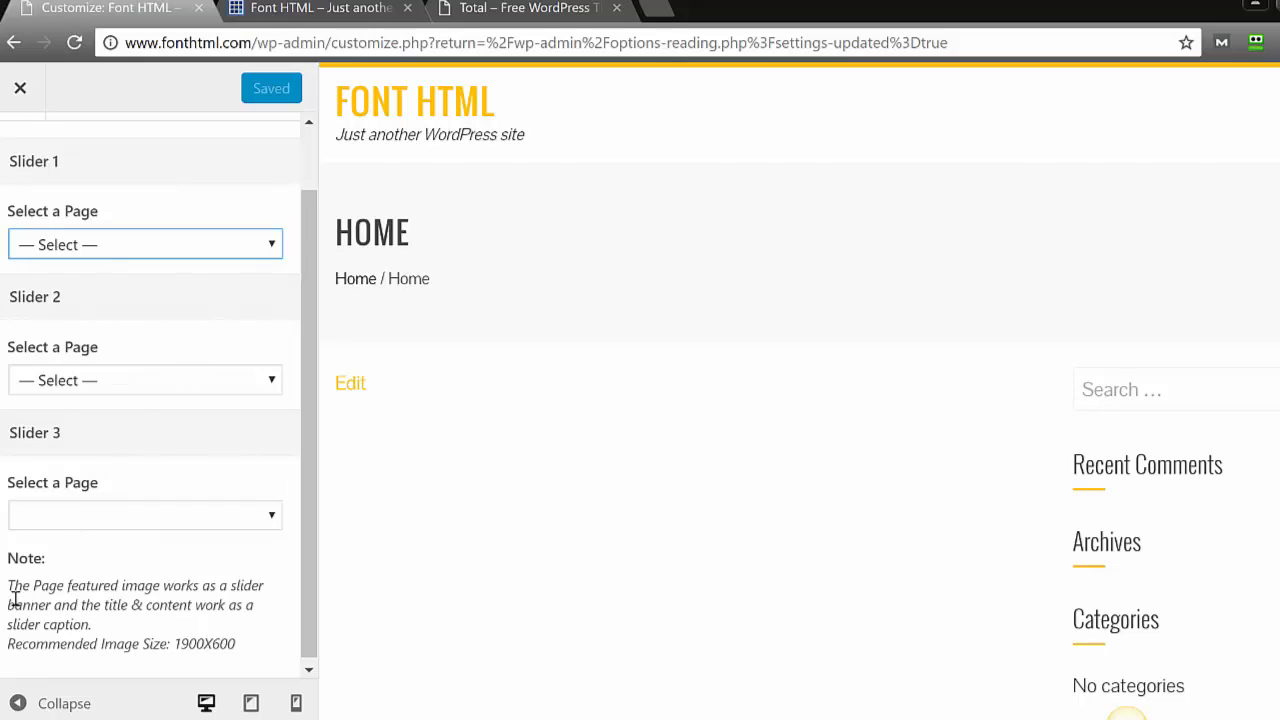
drag(8, 588, 190, 606)
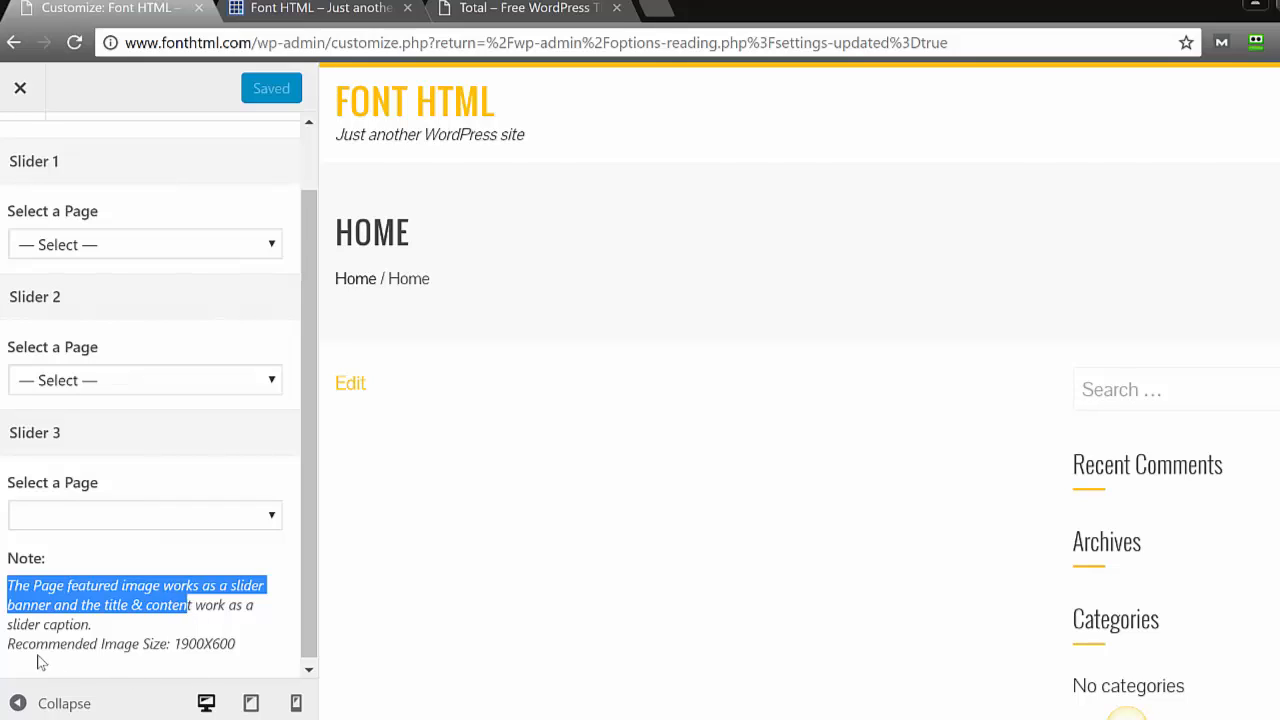
Read the recommended slider image size and check the live site's home page.
drag(33, 646, 240, 651)
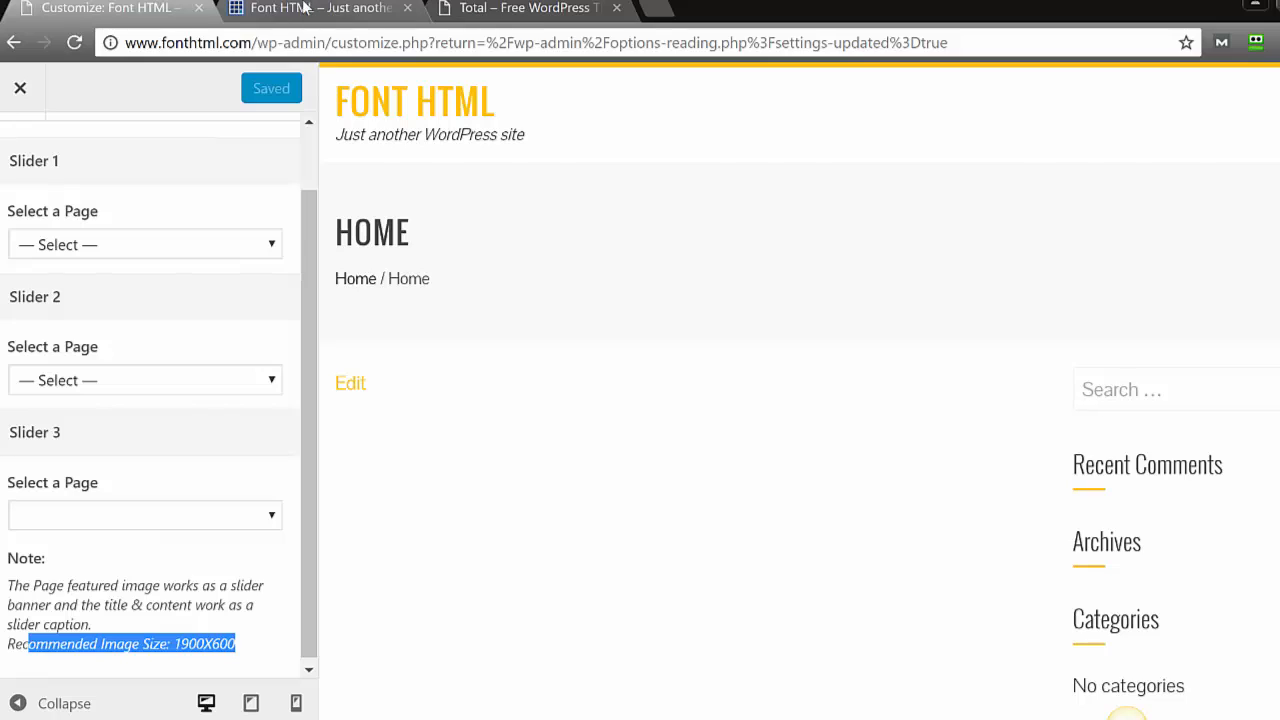
click(305, 8)
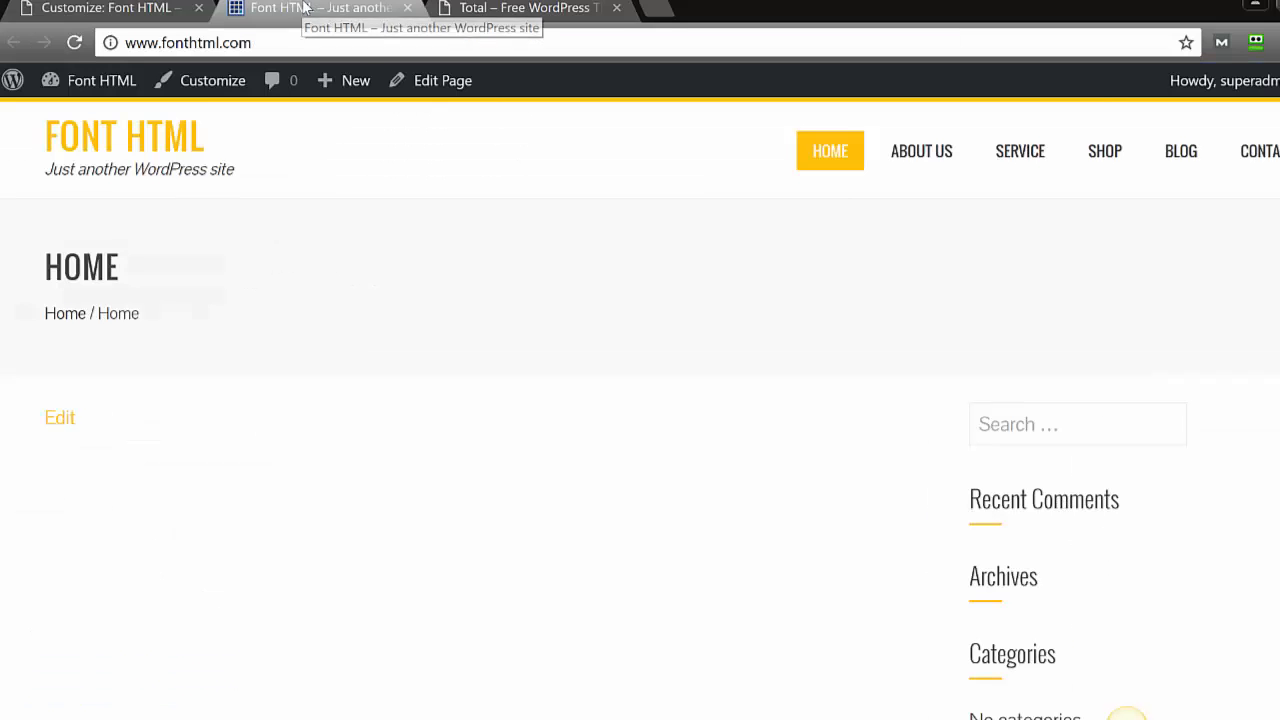
click(127, 10)
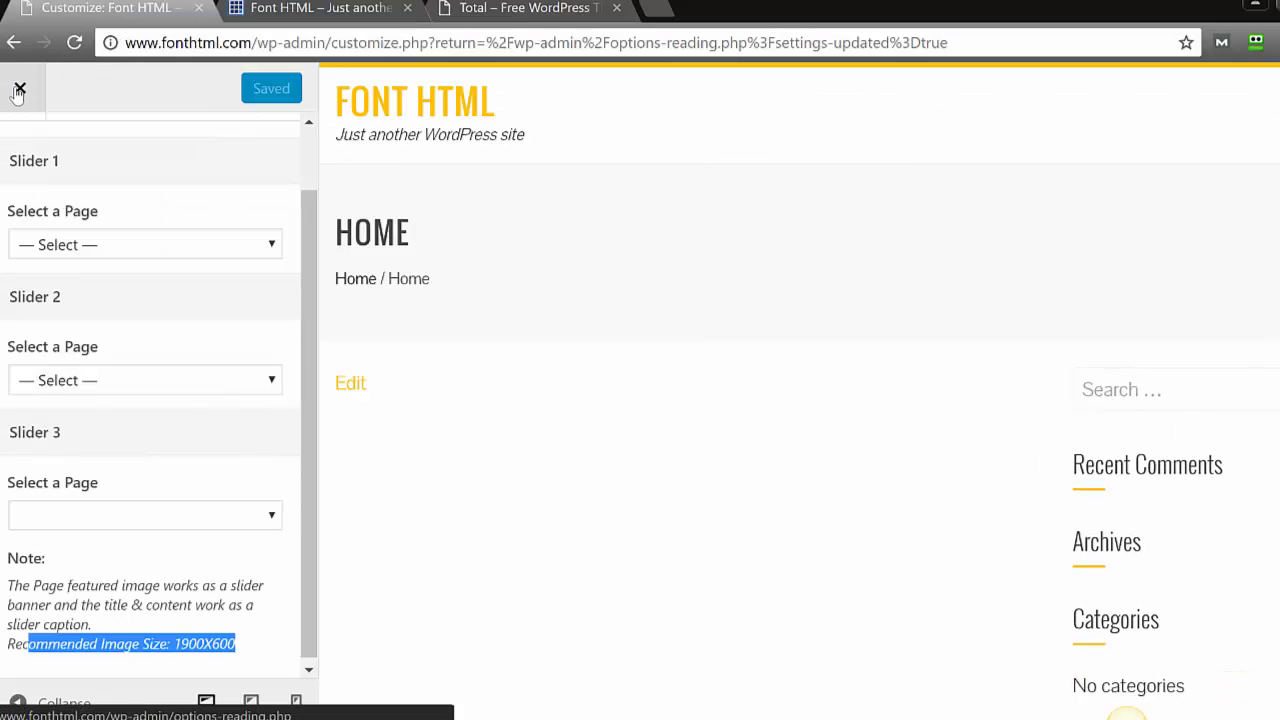
Close the customizer and start a new page titled "Slide 1".
click(18, 92)
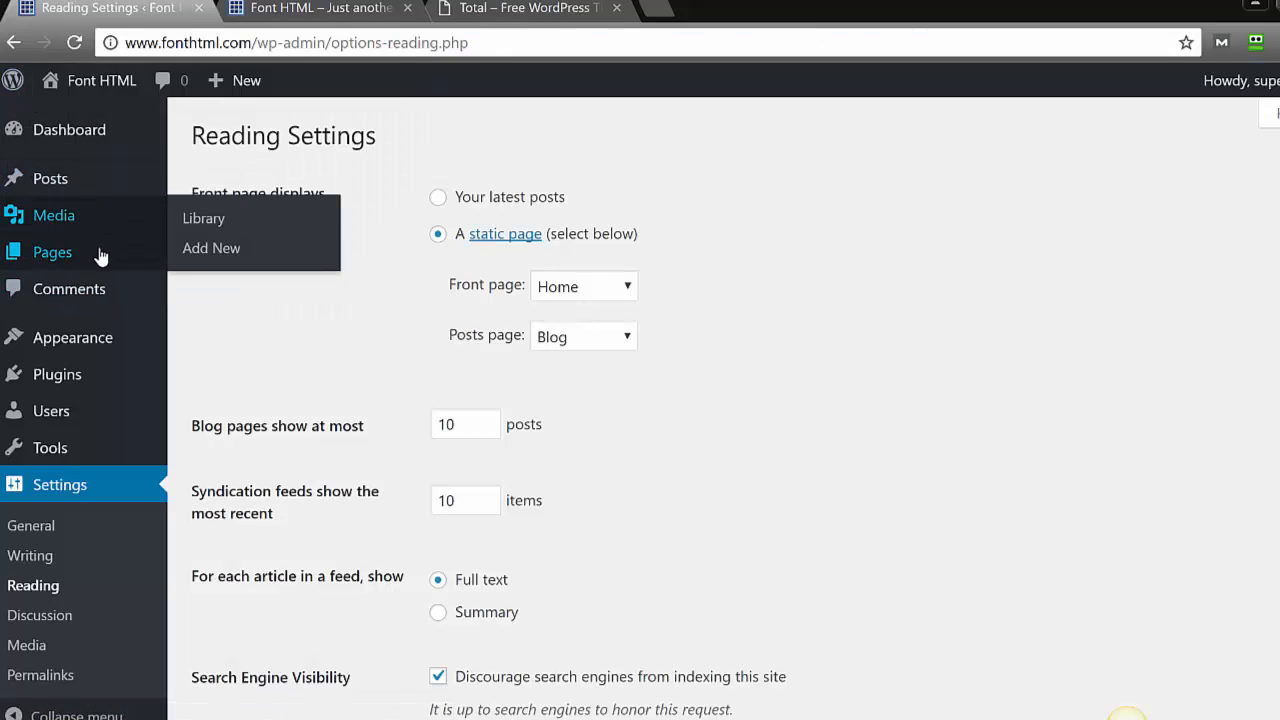
mouse_move(100, 257)
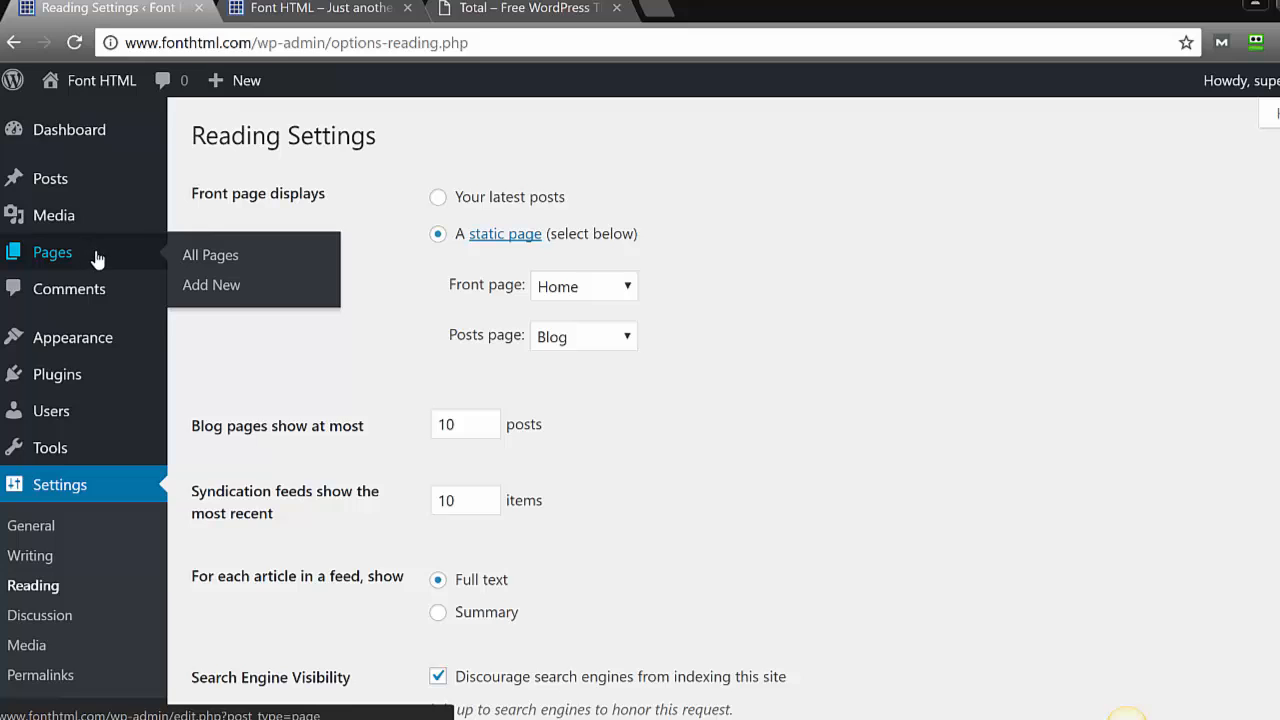
click(220, 286)
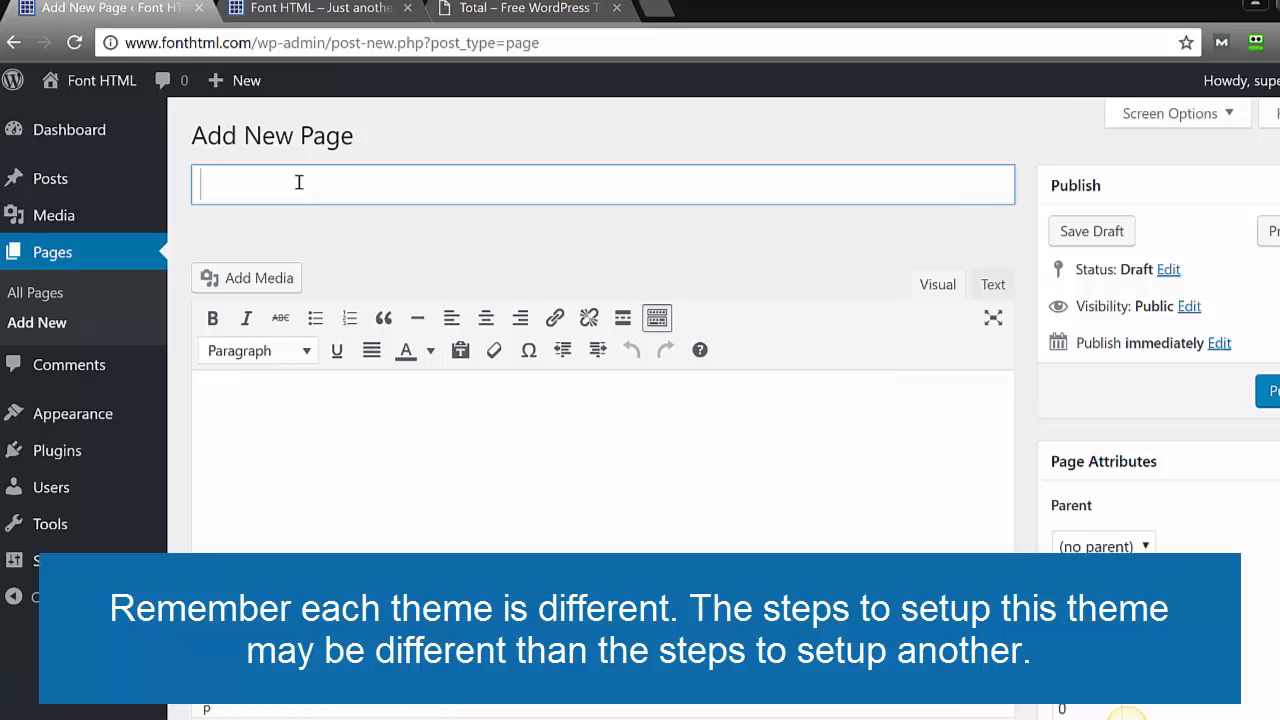
text(Slide 1)
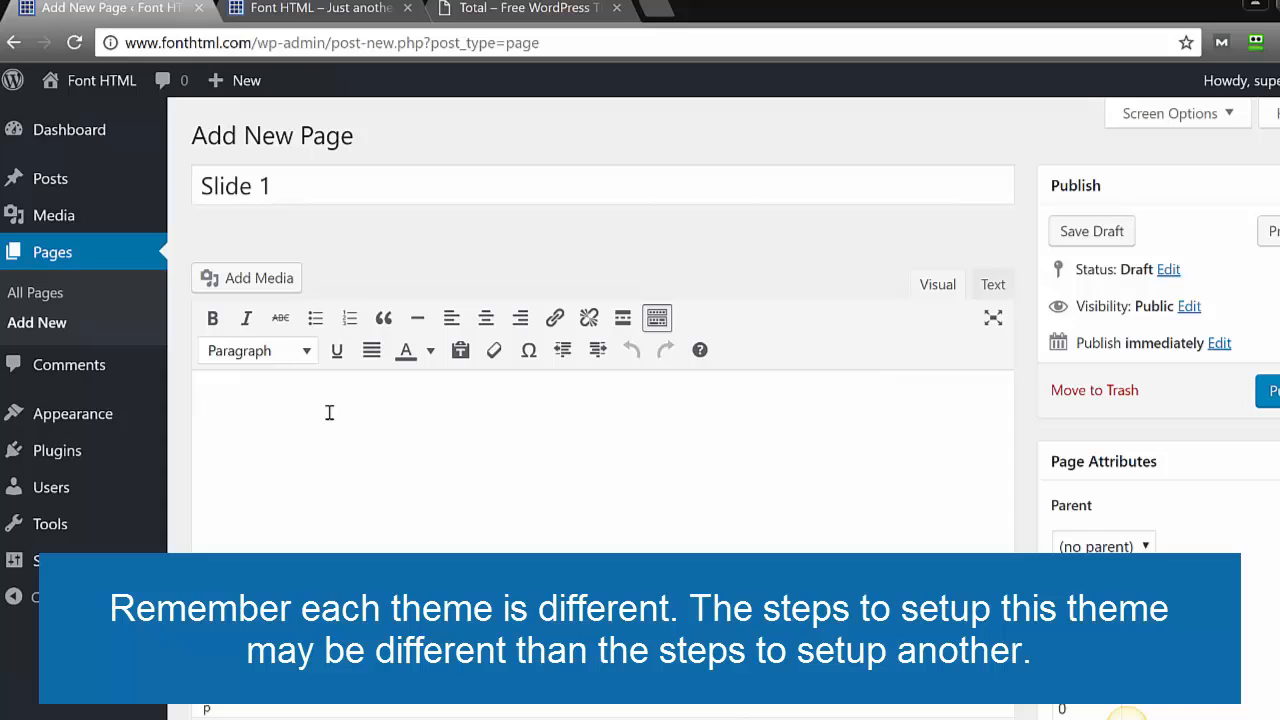
Enter "Check Out Our Amazing Buildings!" as the Slide 1 page's content and publish the page.
text(Check)
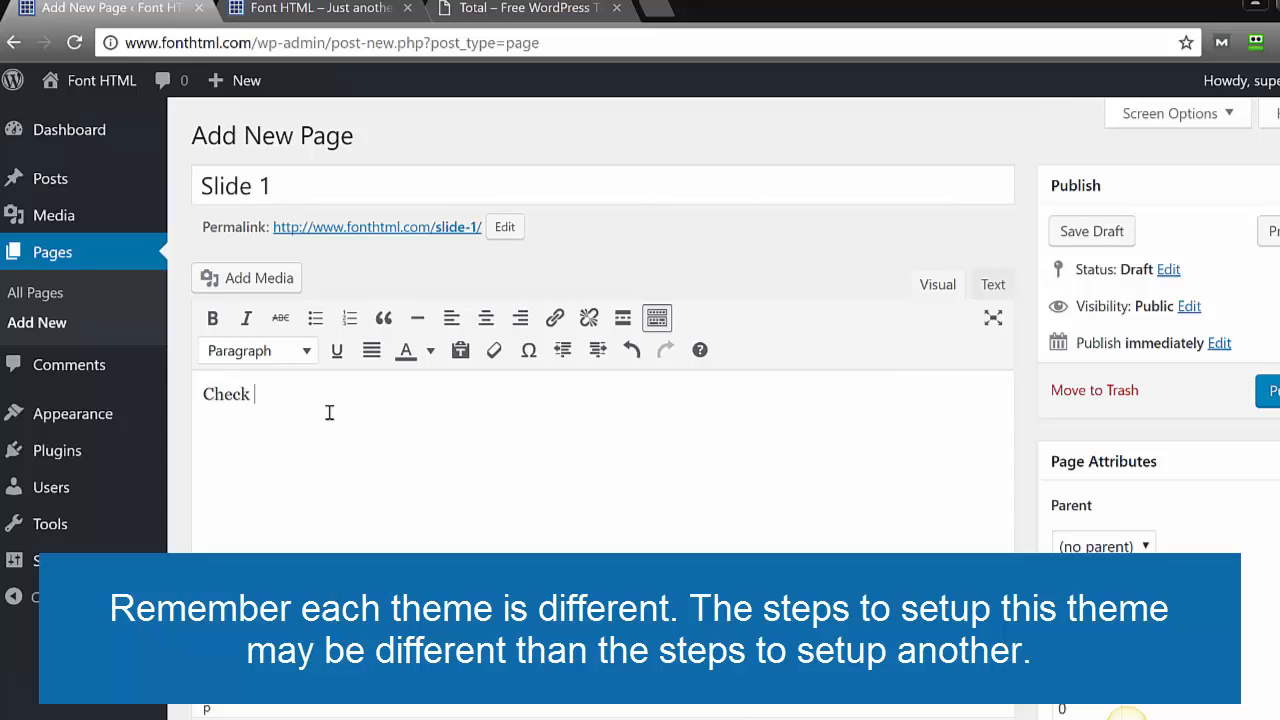
text( Out Ou)
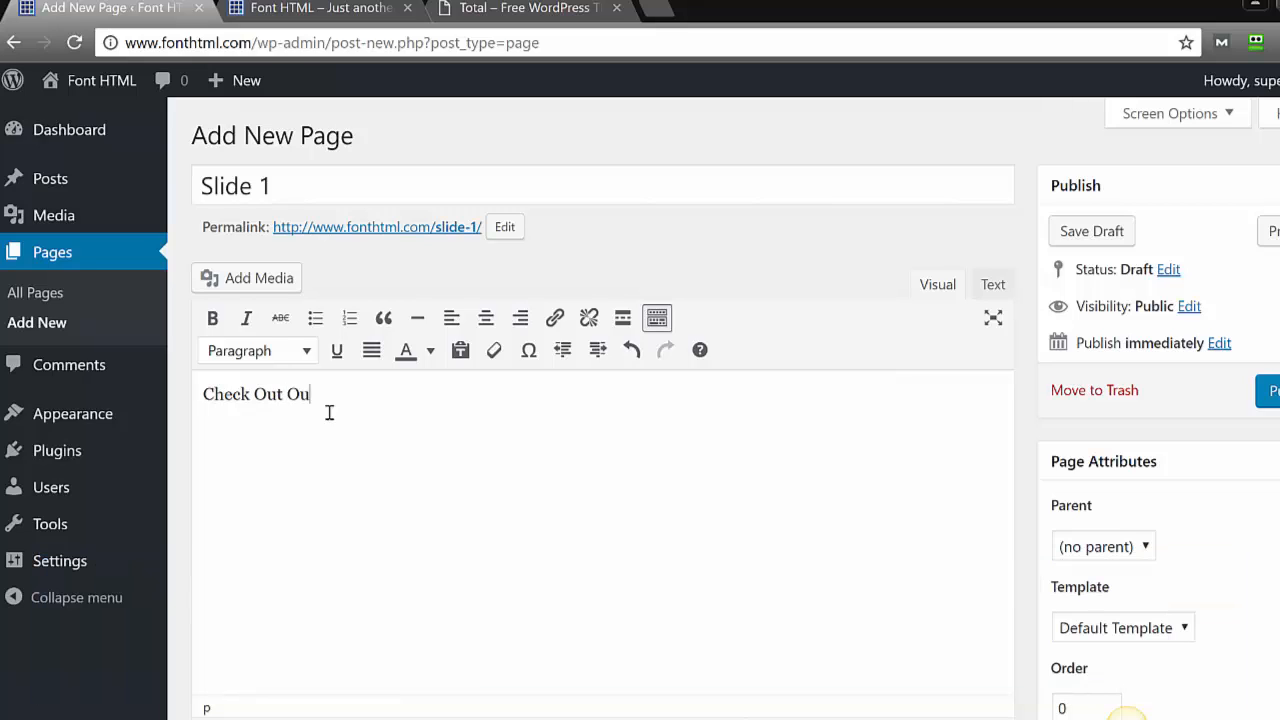
text(r Amazing Buildings!)
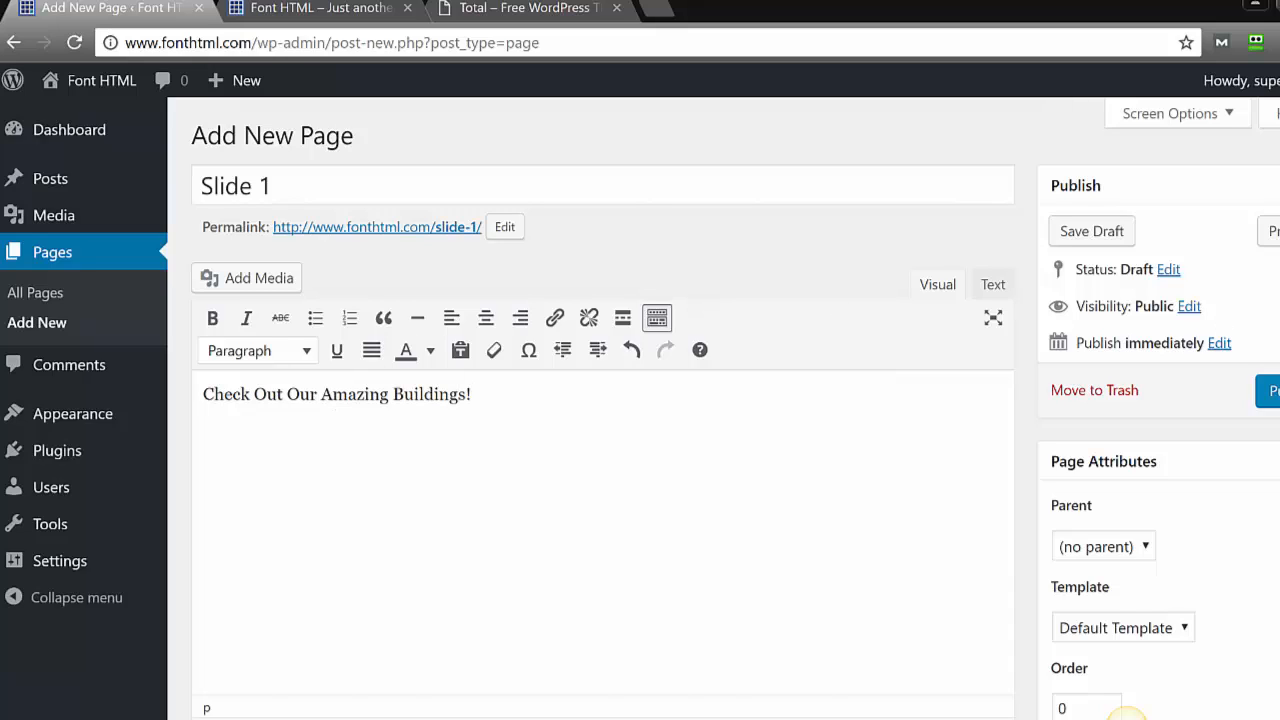
scroll(1125, 713, down, 1)
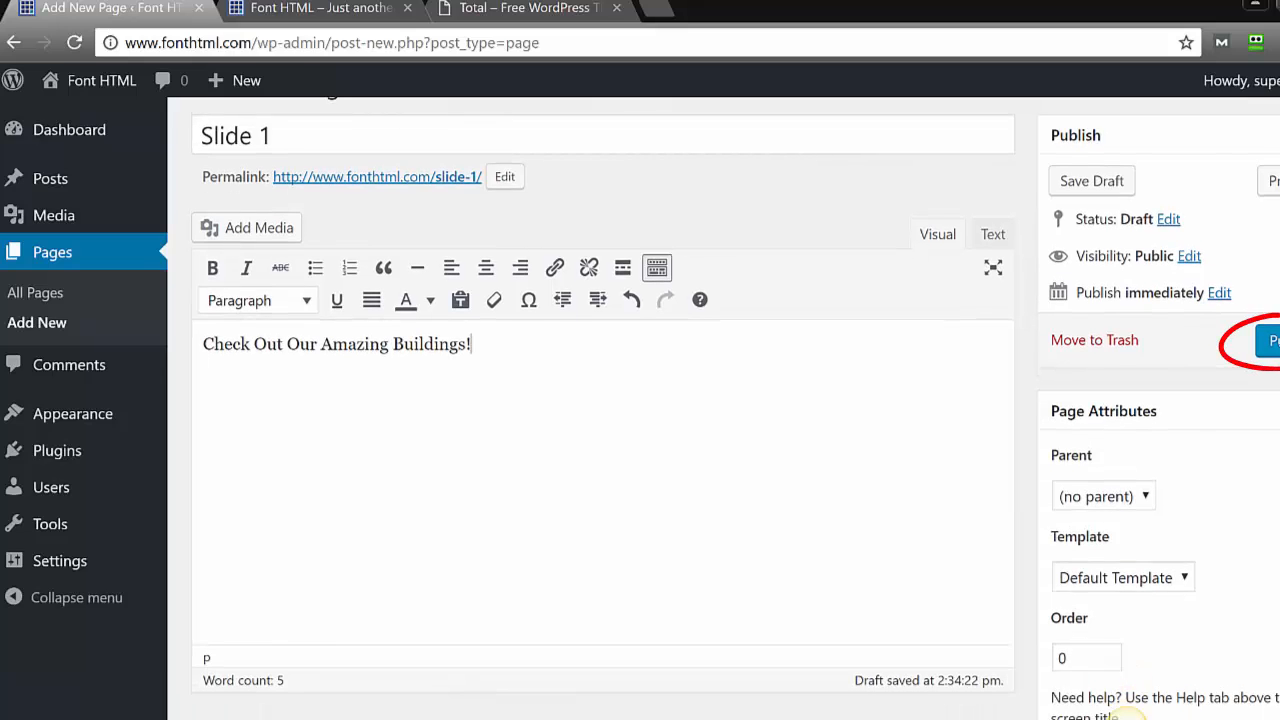
click(1268, 340)
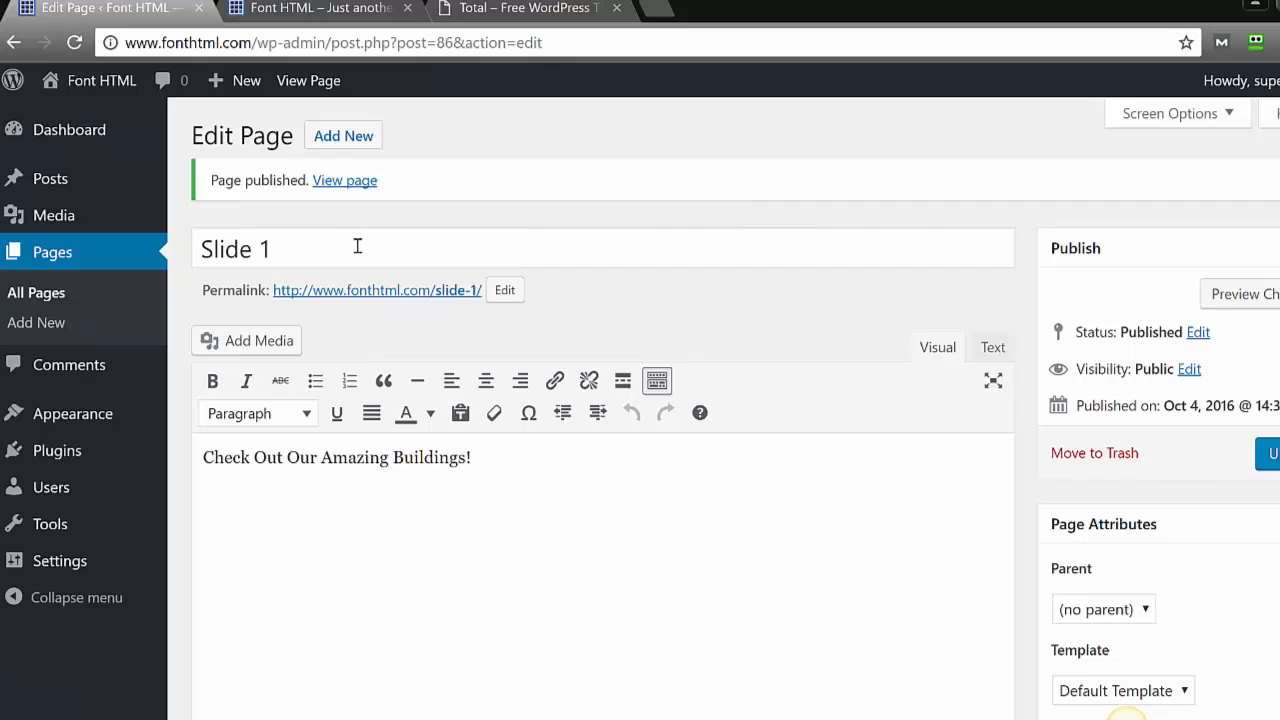
mouse_move(117, 414)
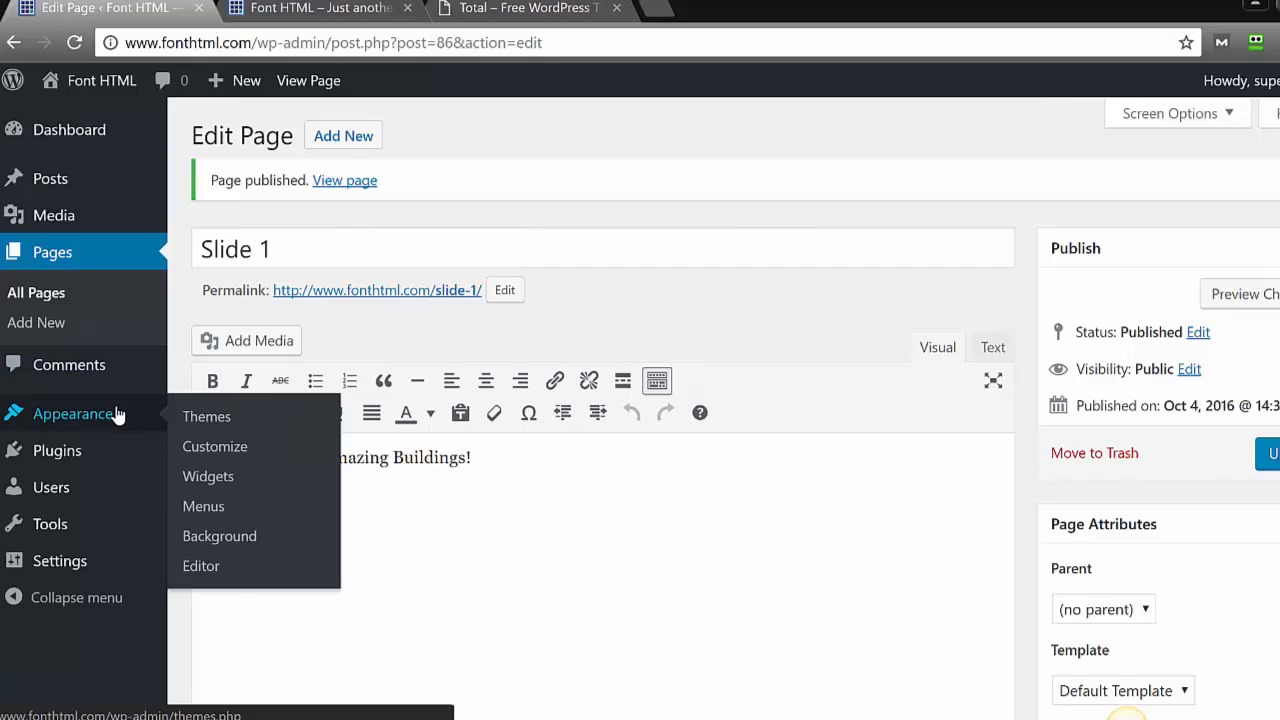
click(224, 446)
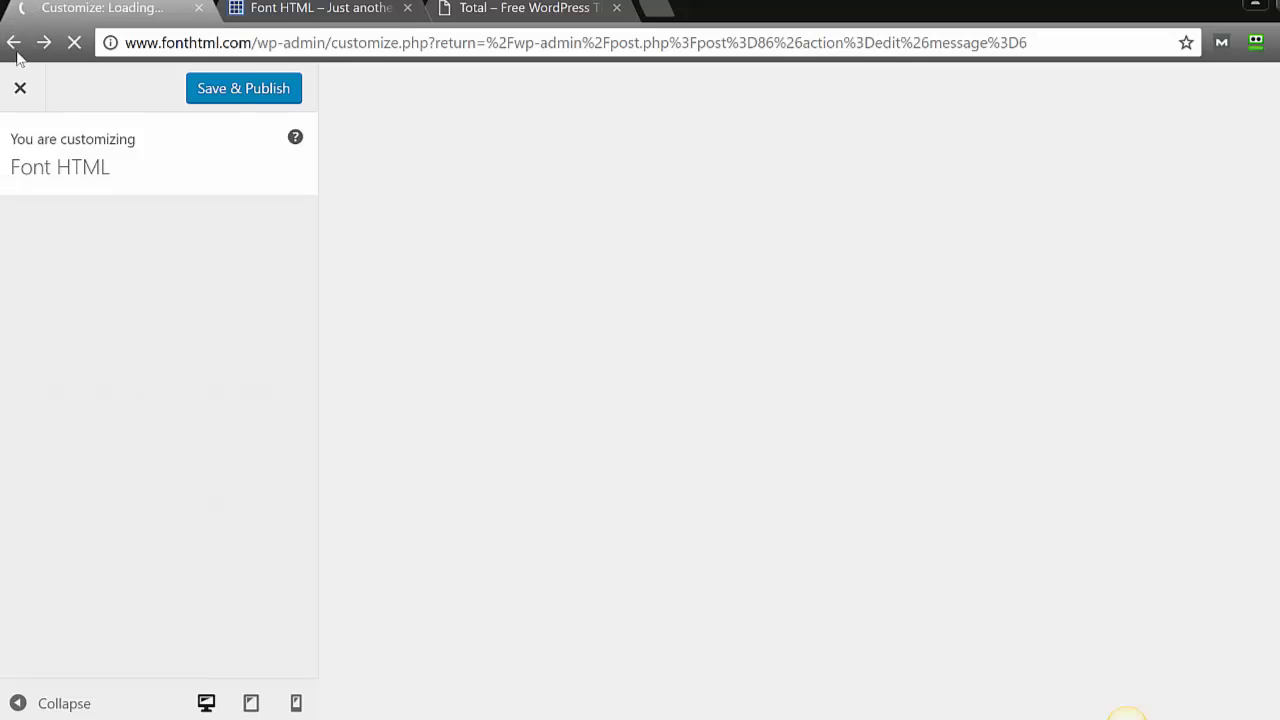
click(16, 55)
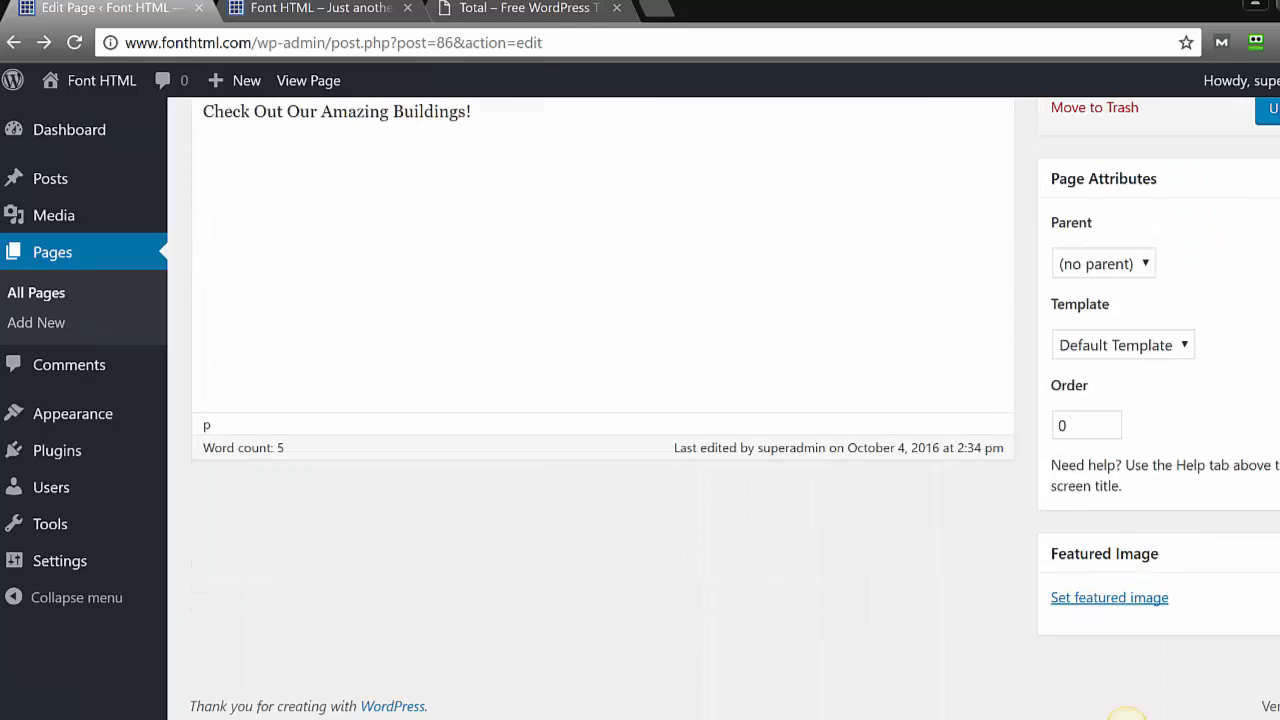
Set banner1.jpg from the media library as the Slide 1 page's featured image and update the page.
click(1087, 600)
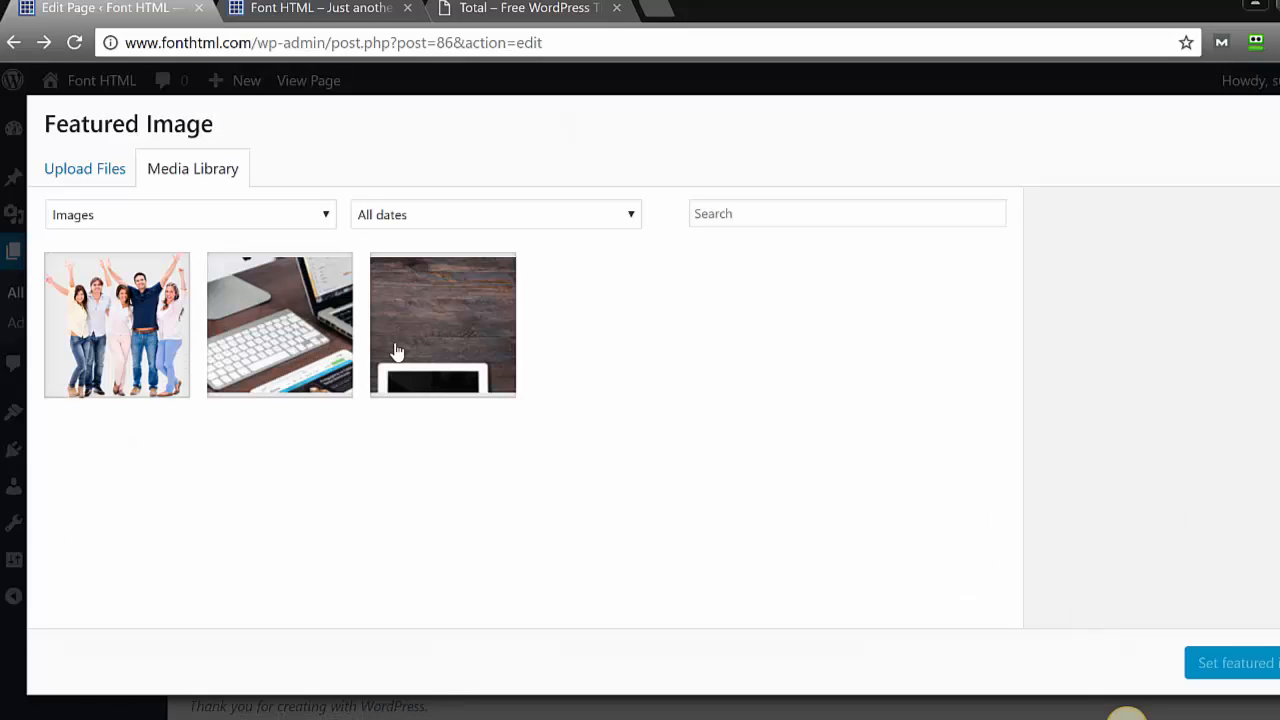
click(397, 351)
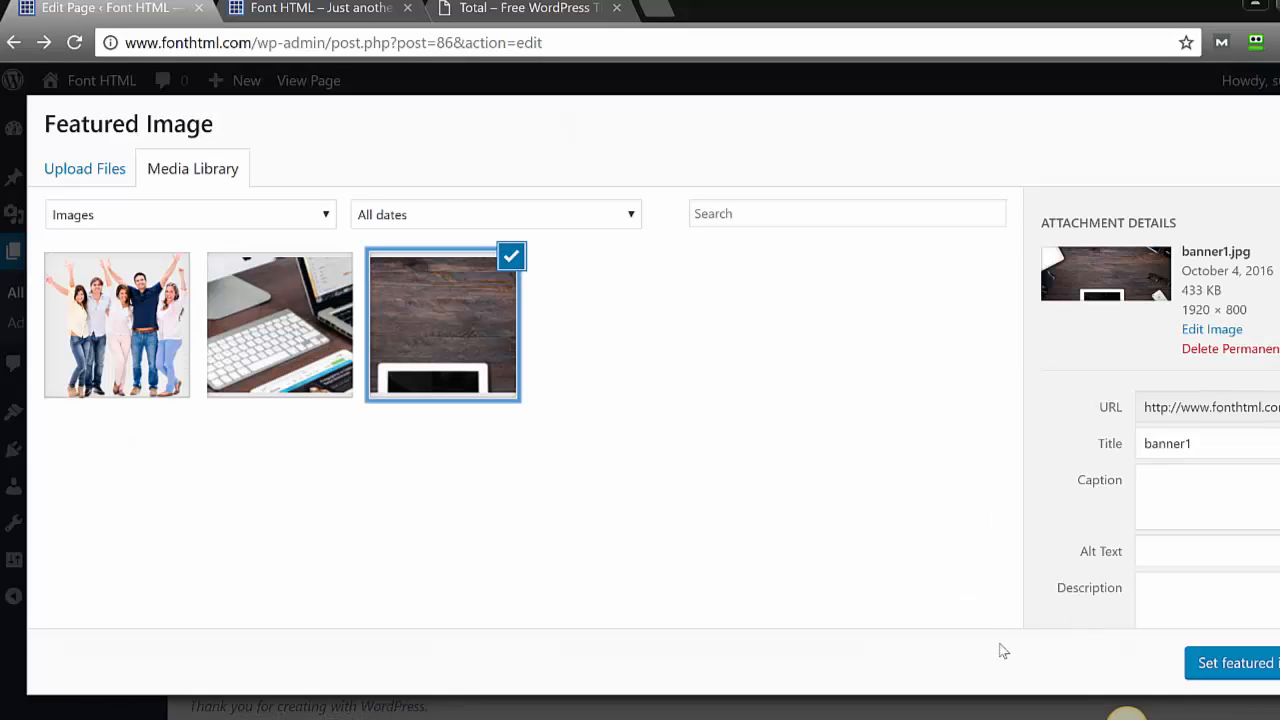
click(1262, 668)
scroll(1127, 713, up, 3)
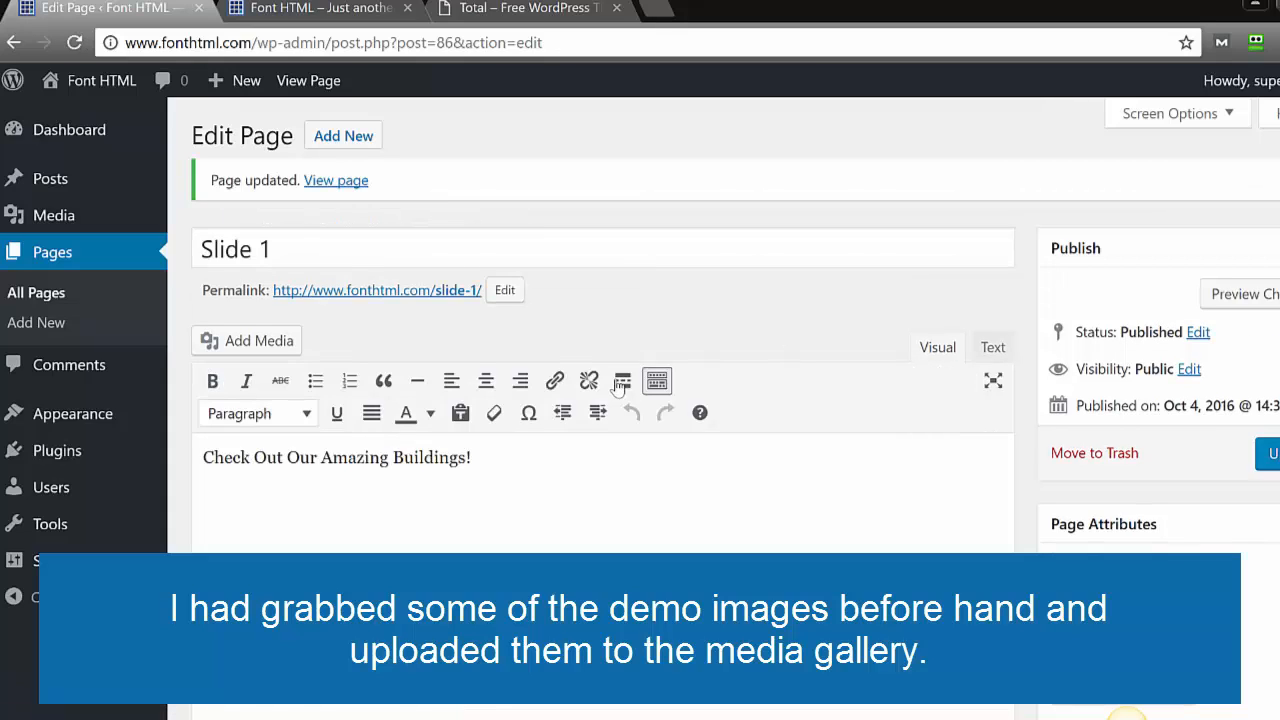
Assign the Slide 1 page to Slider 1 in the customizer's Home Slider settings and publish the change.
mouse_move(117, 408)
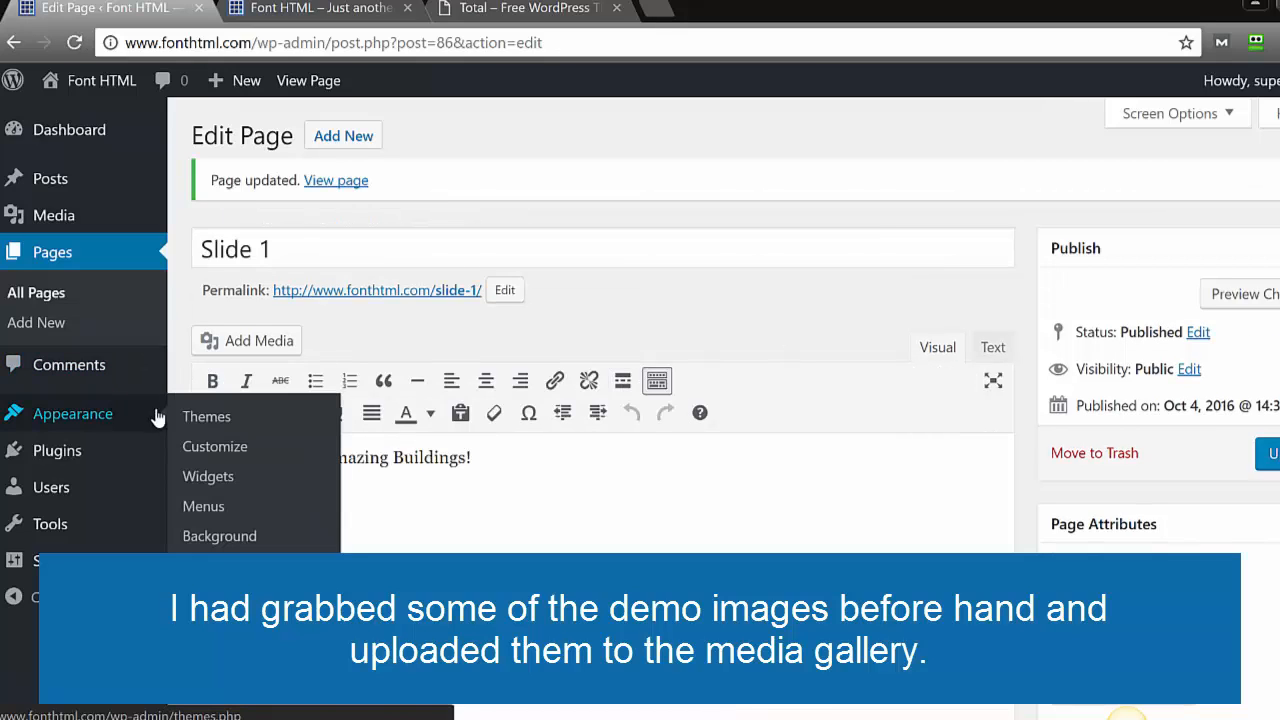
click(225, 452)
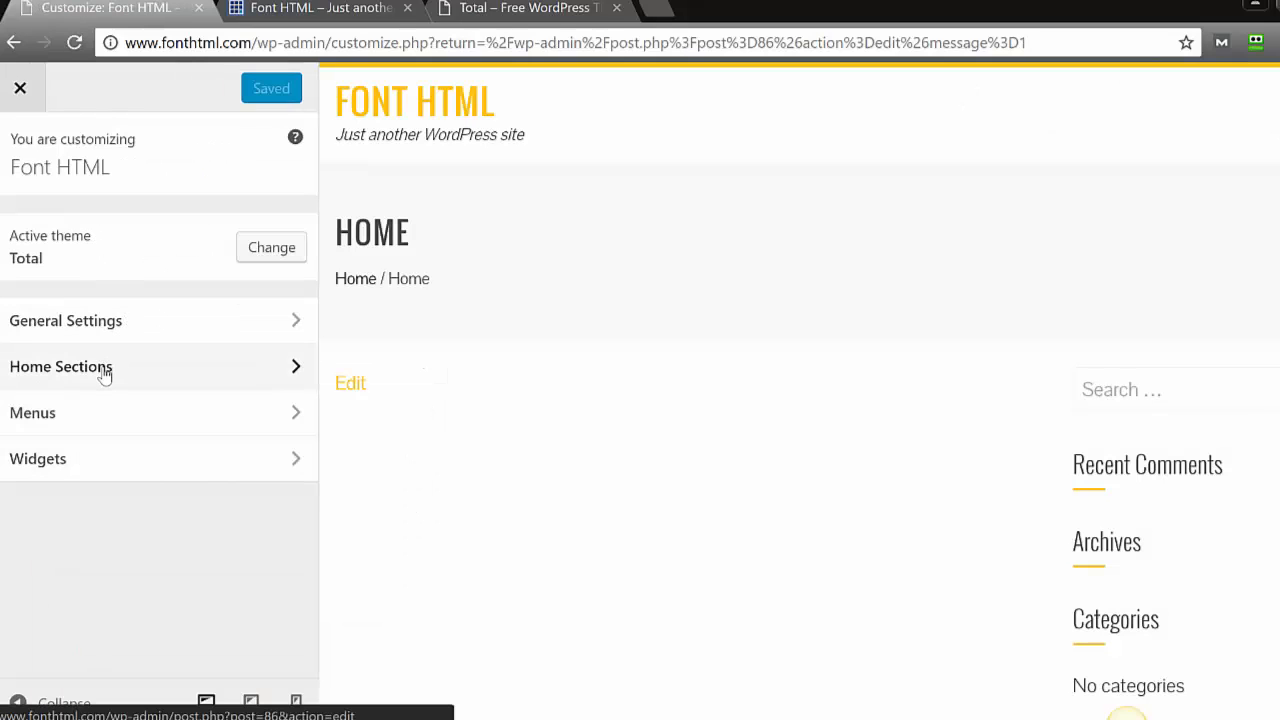
click(104, 372)
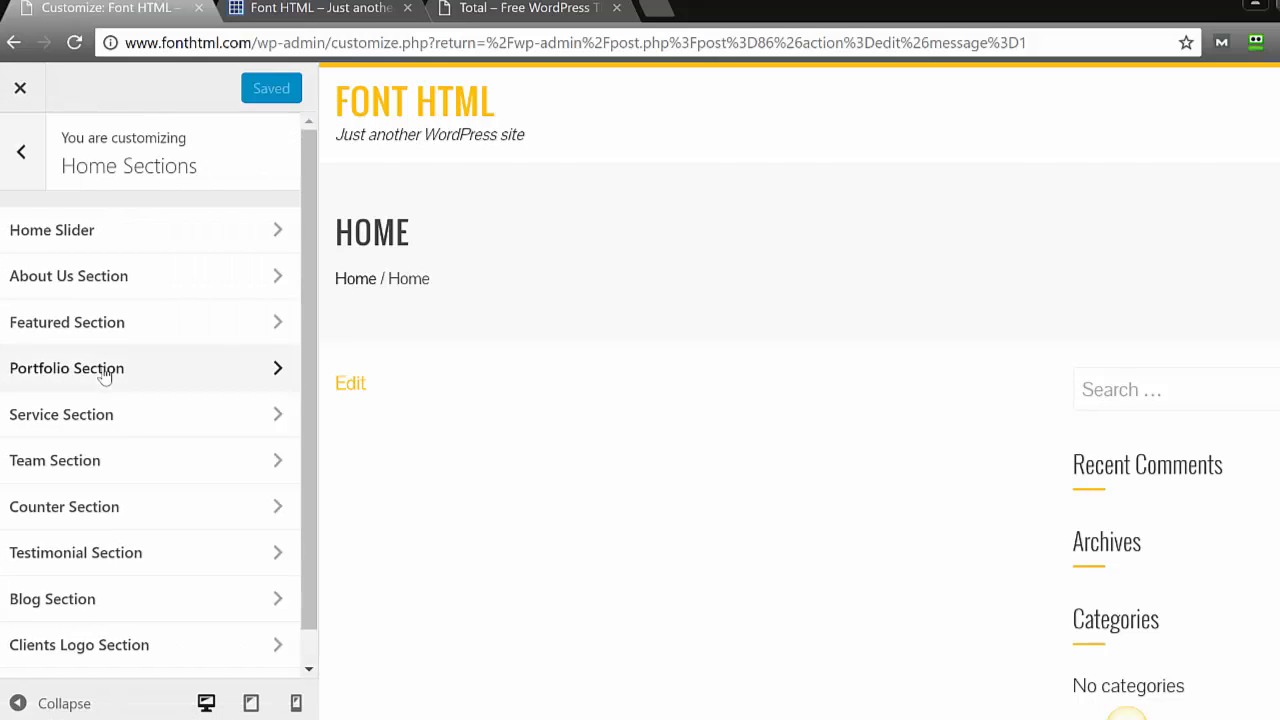
click(130, 248)
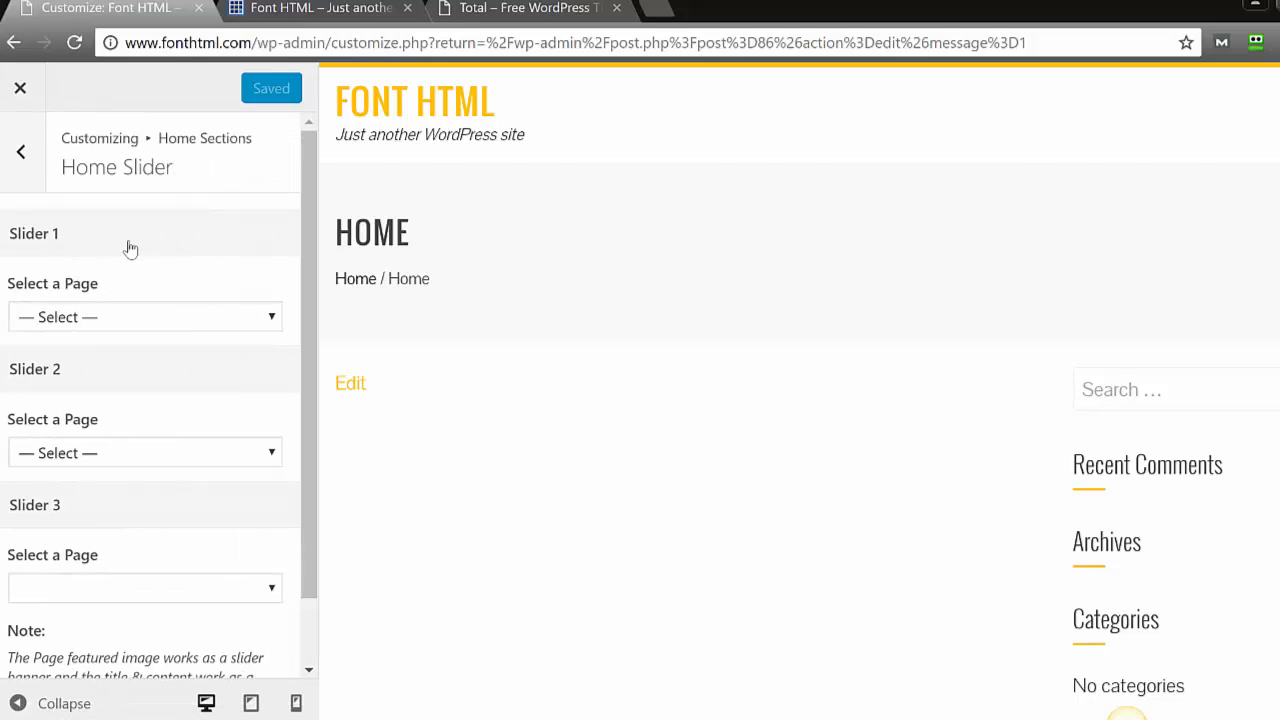
click(138, 316)
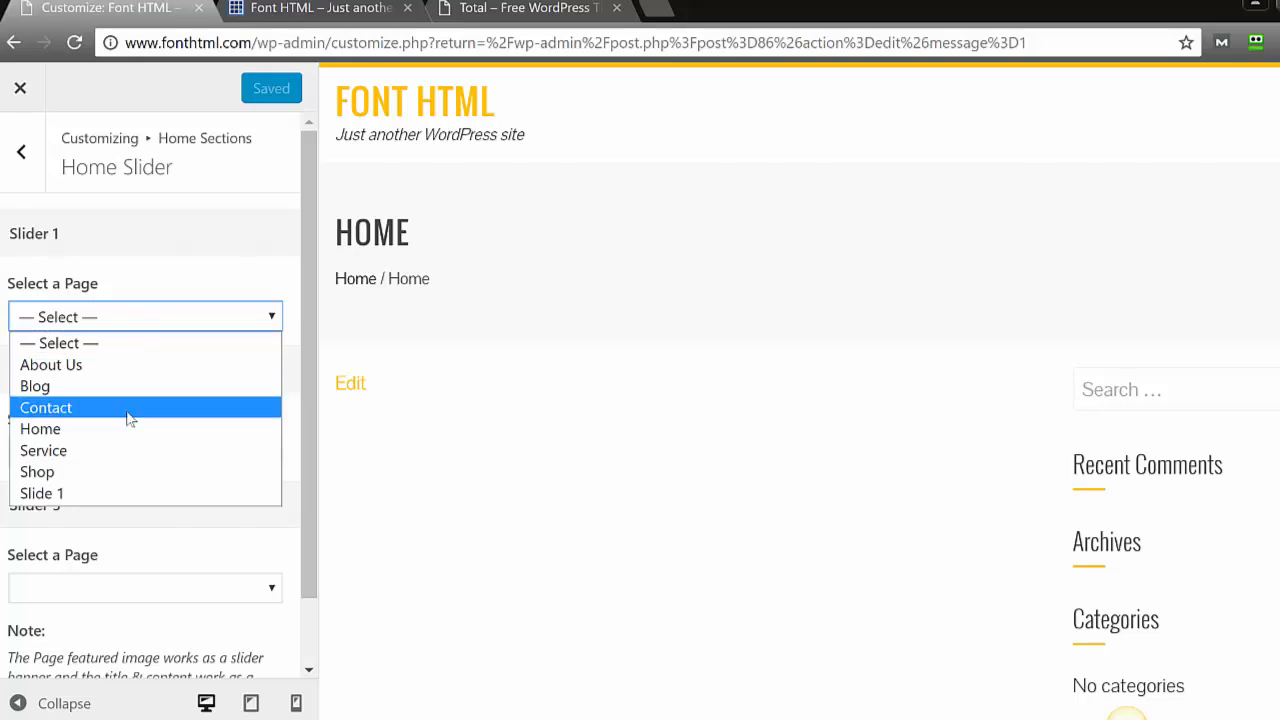
click(116, 494)
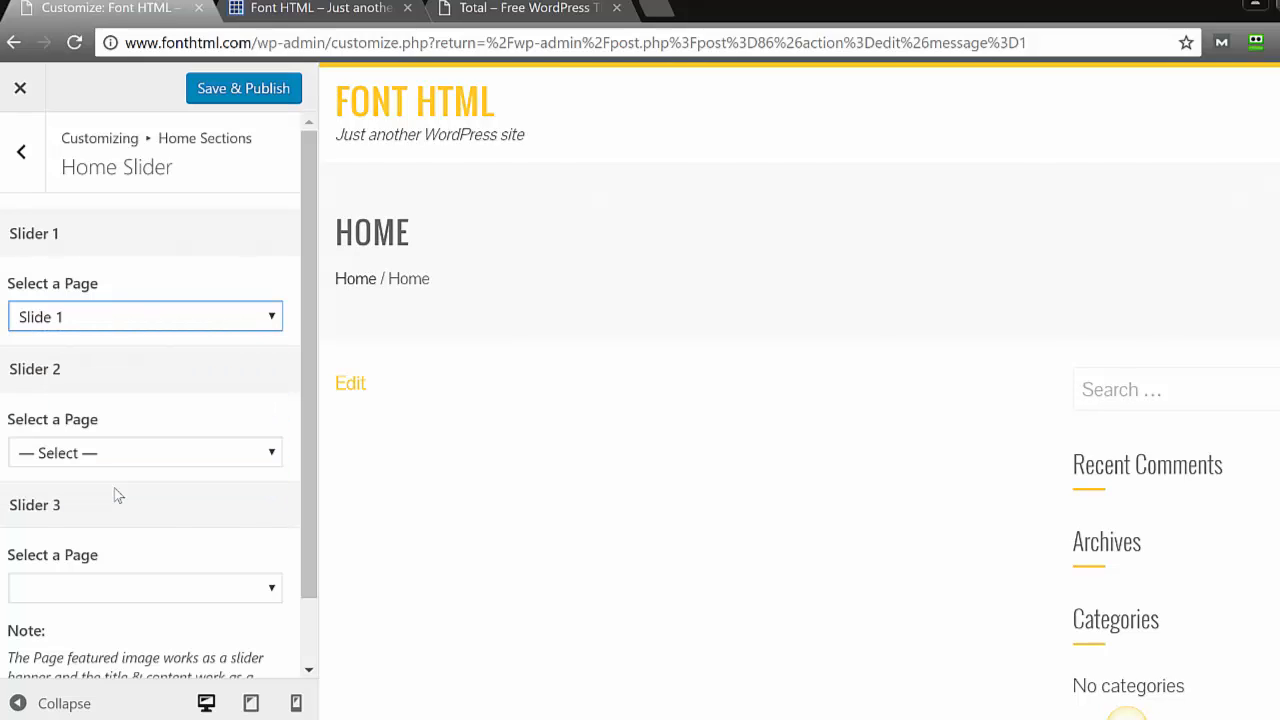
click(281, 90)
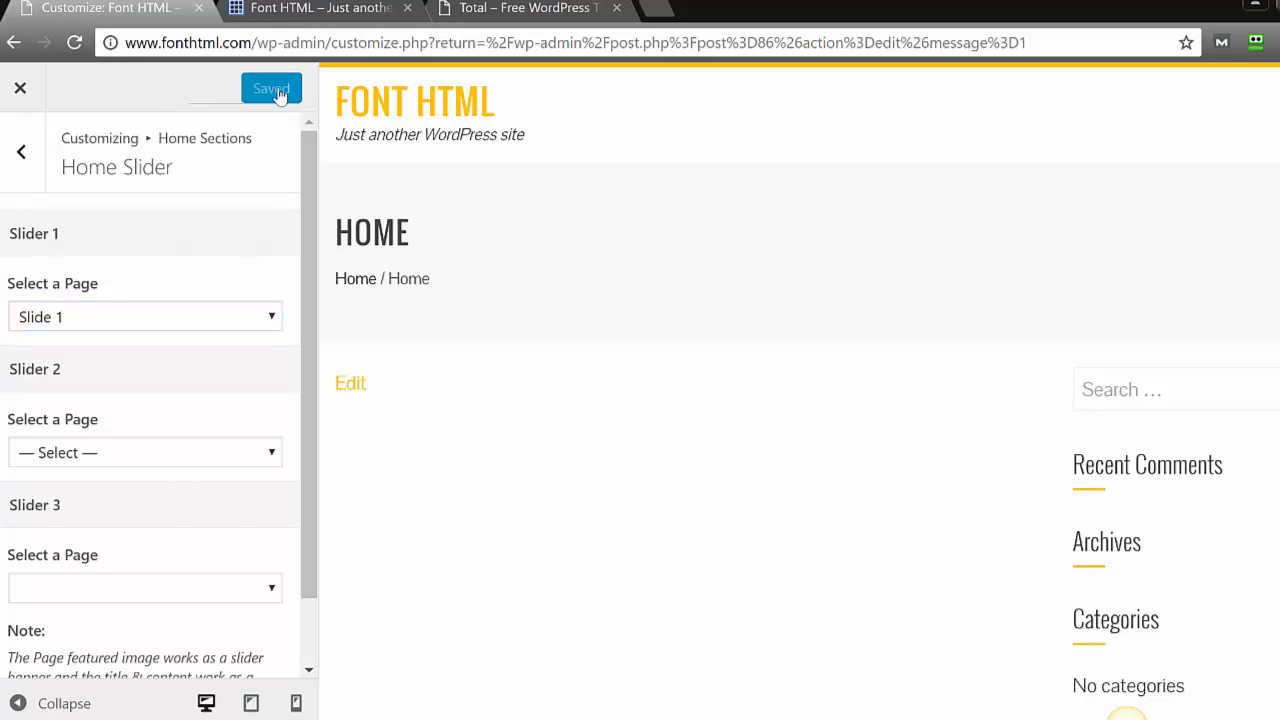
Reload the live site to check whether the slider appears on the home page.
click(285, 12)
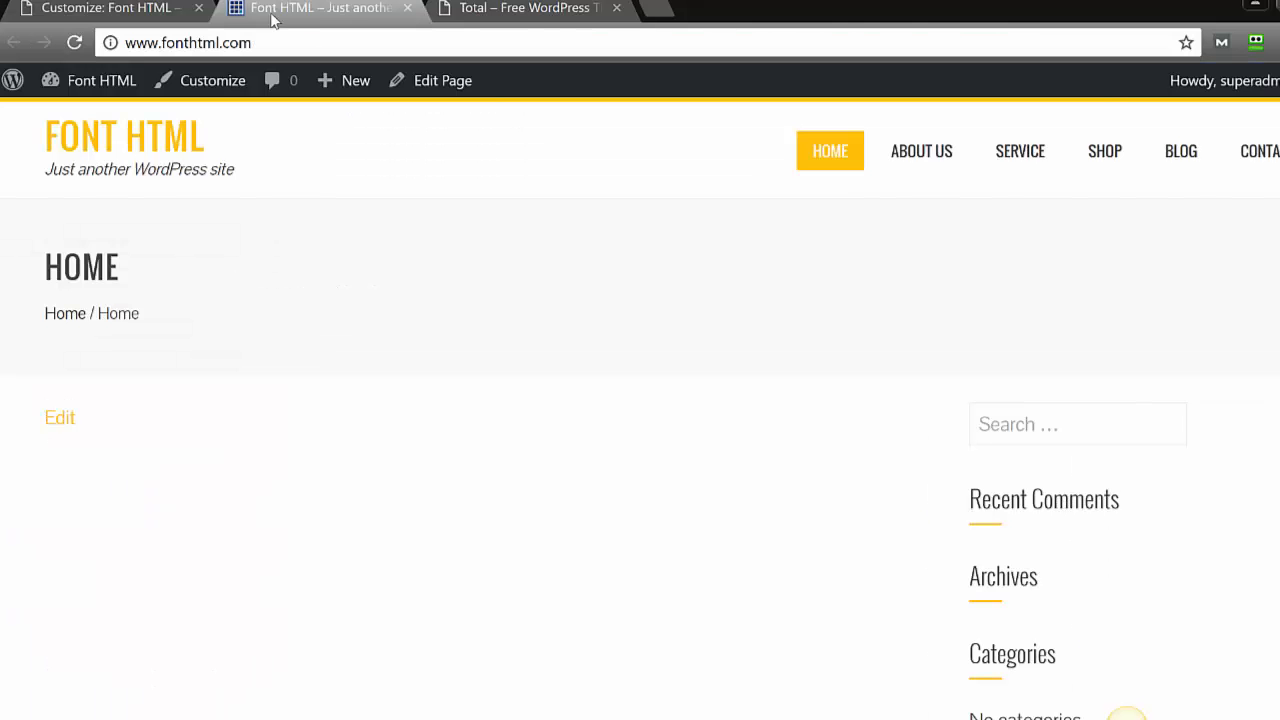
click(84, 40)
click(155, 10)
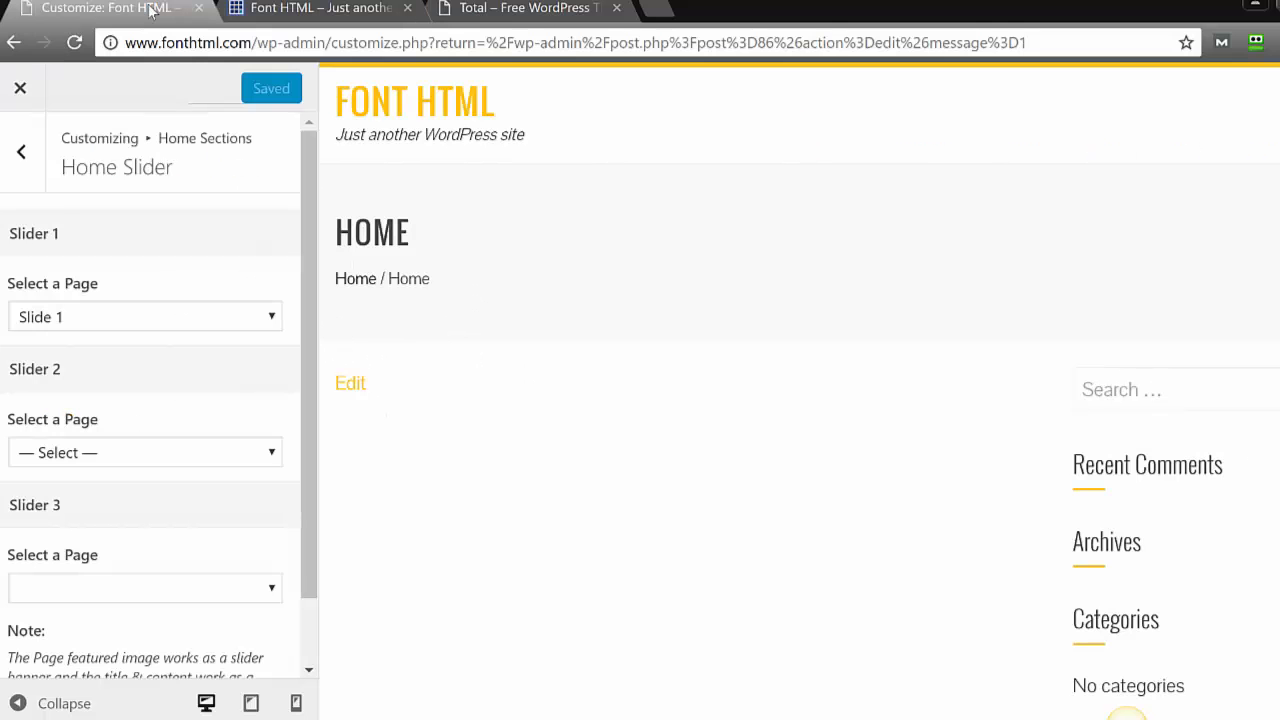
Close the customizer and open the Home page for editing from the list of all pages.
click(5, 96)
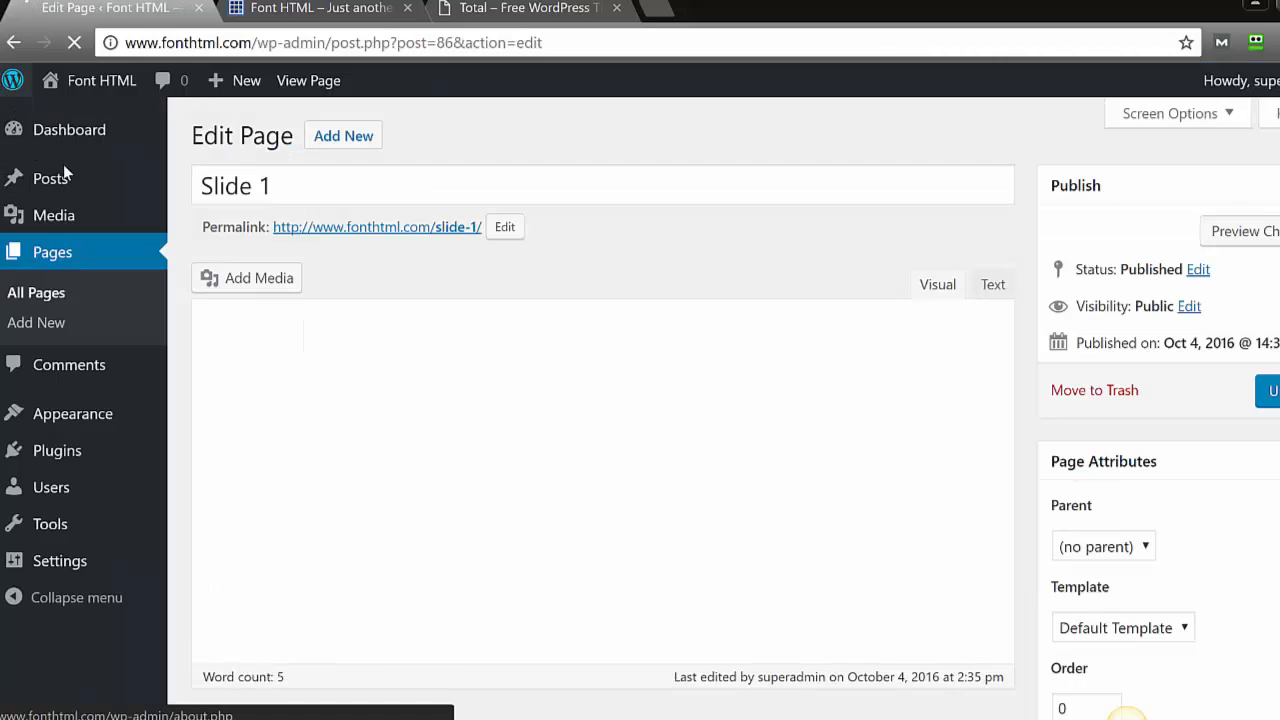
click(57, 297)
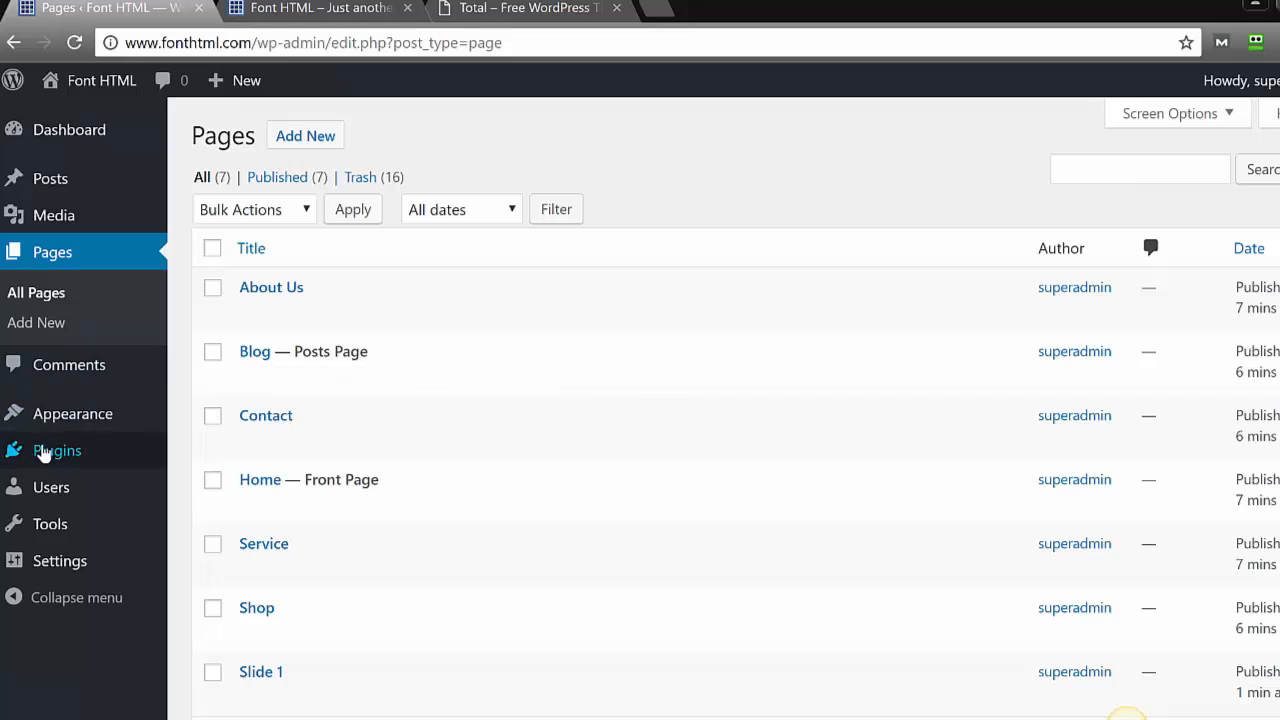
mouse_move(57, 429)
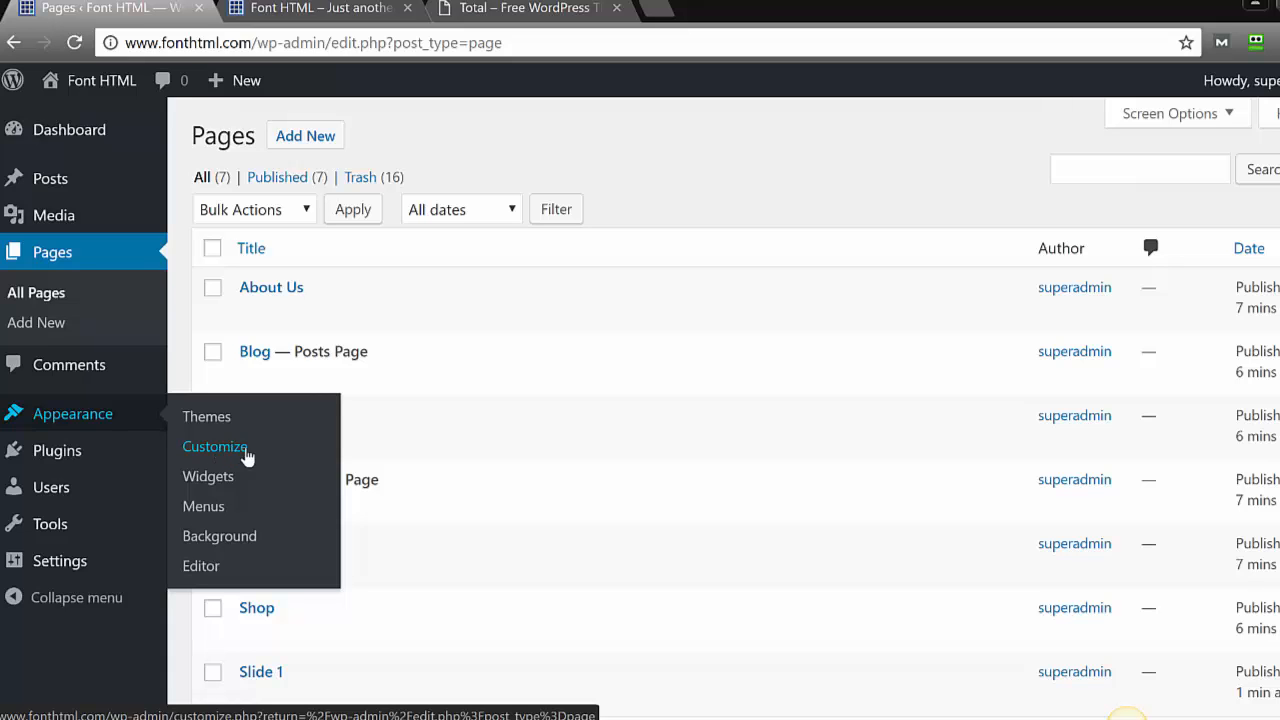
scroll(490, 372, down, 2)
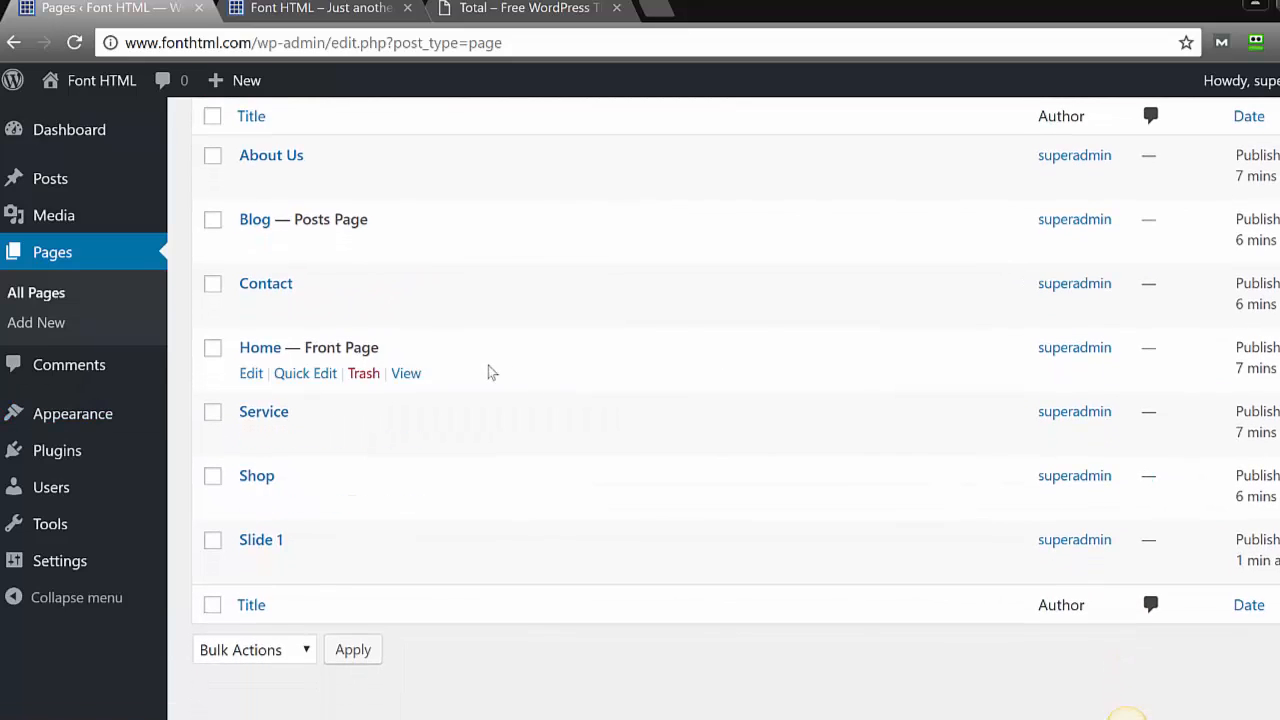
click(251, 376)
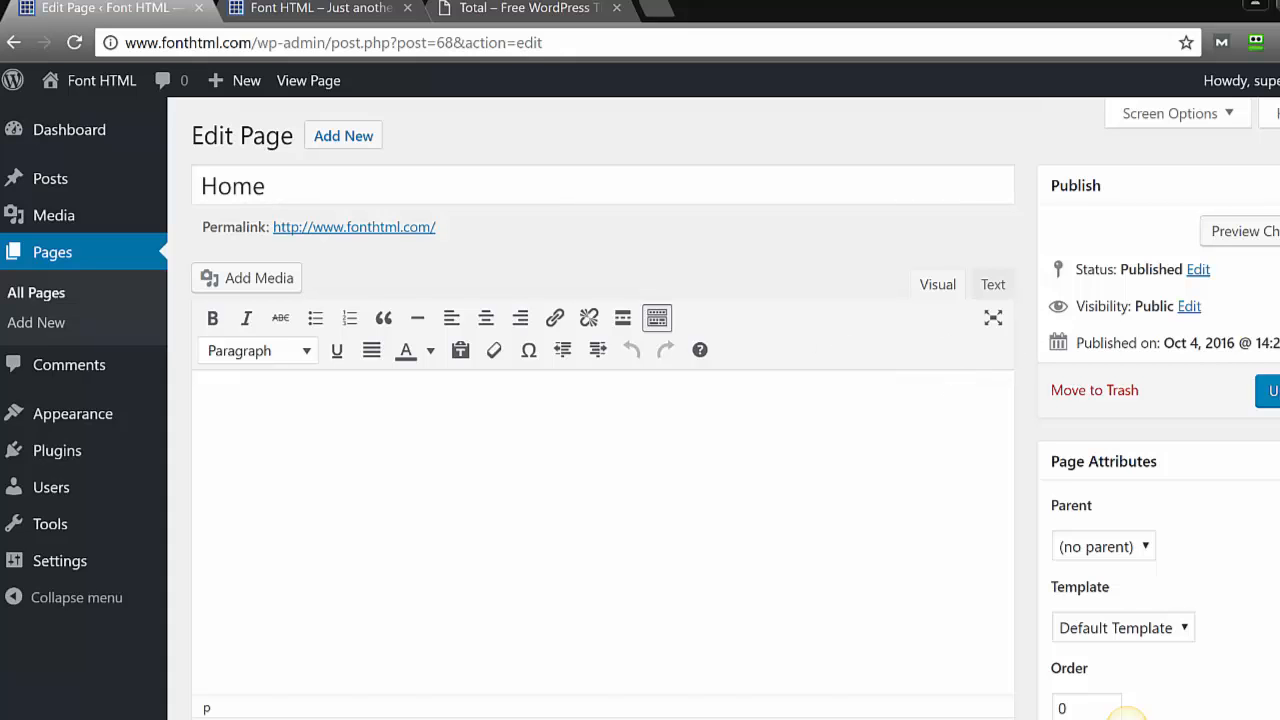
Set the Home page's template to Home Page and update the page.
scroll(1125, 712, down, 3)
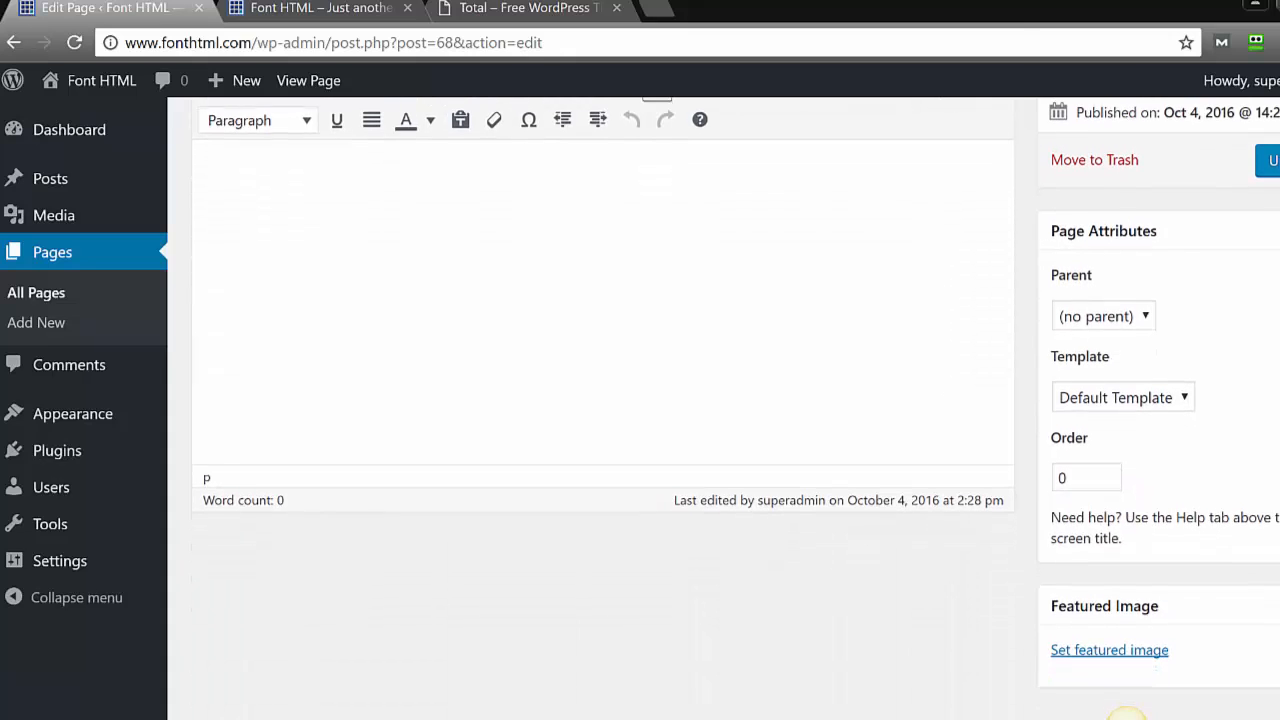
scroll(1125, 712, up, 1)
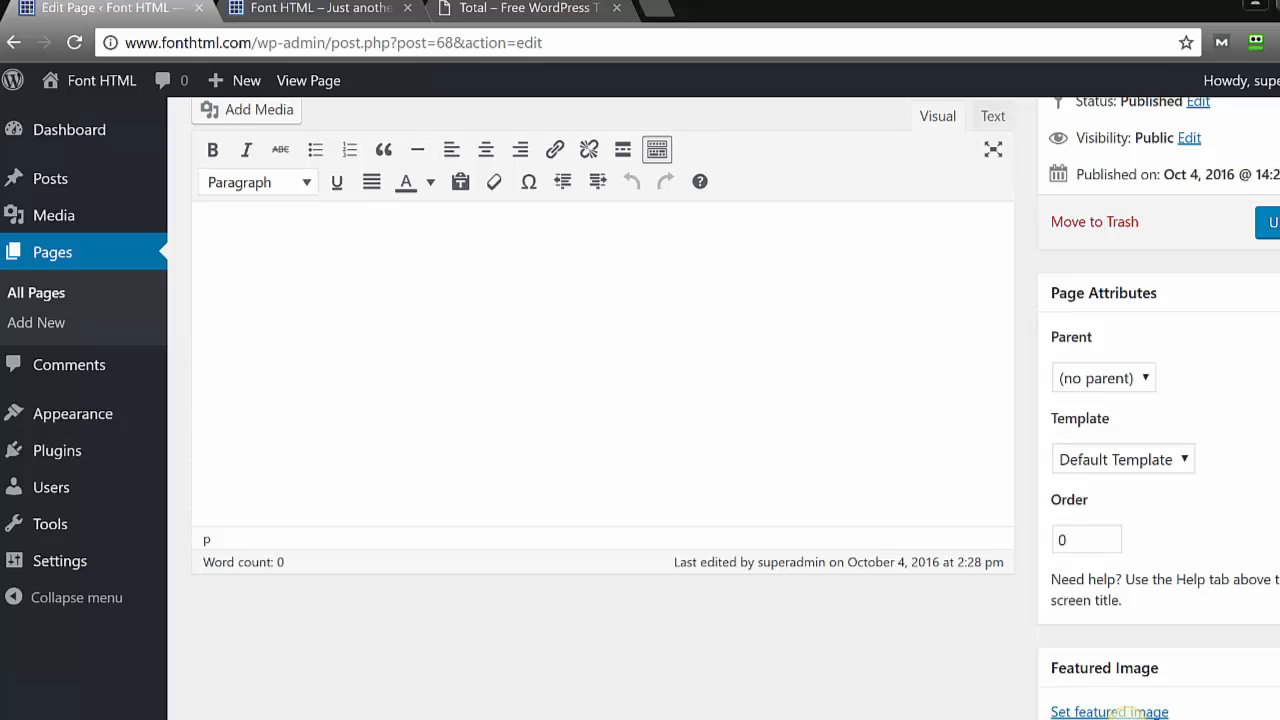
click(1157, 460)
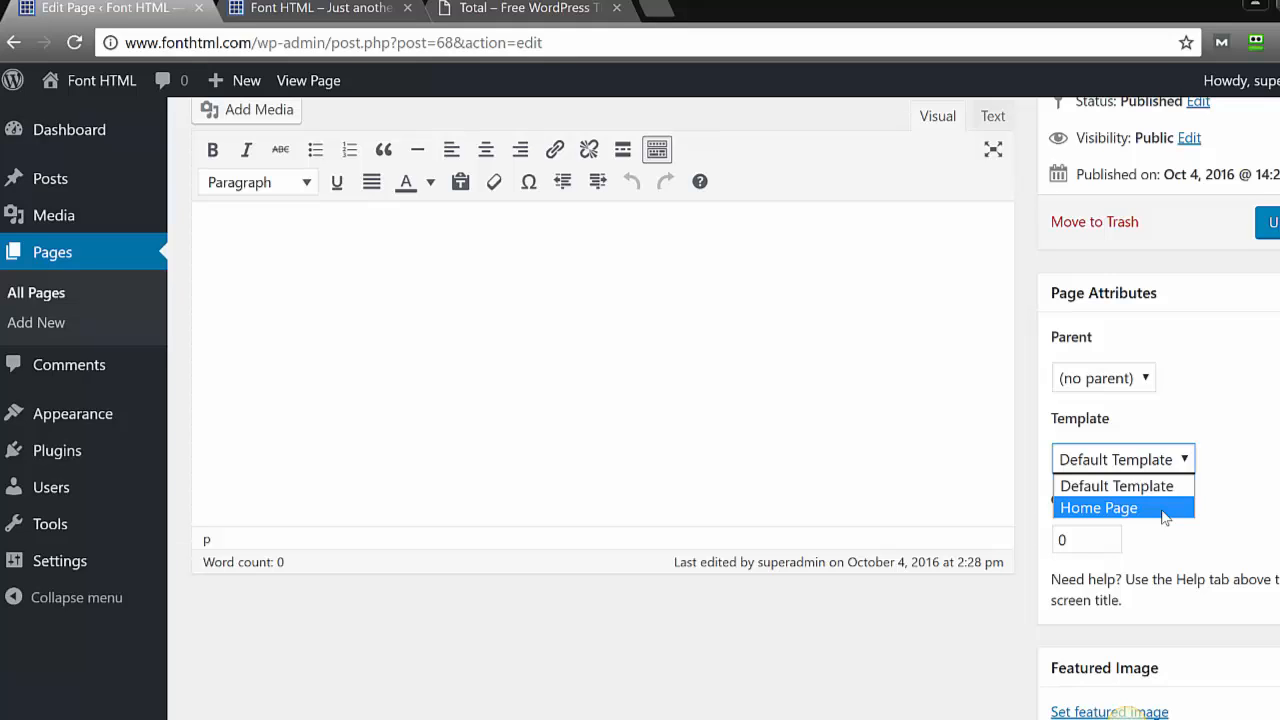
key(XF86AudioRaiseVolume)
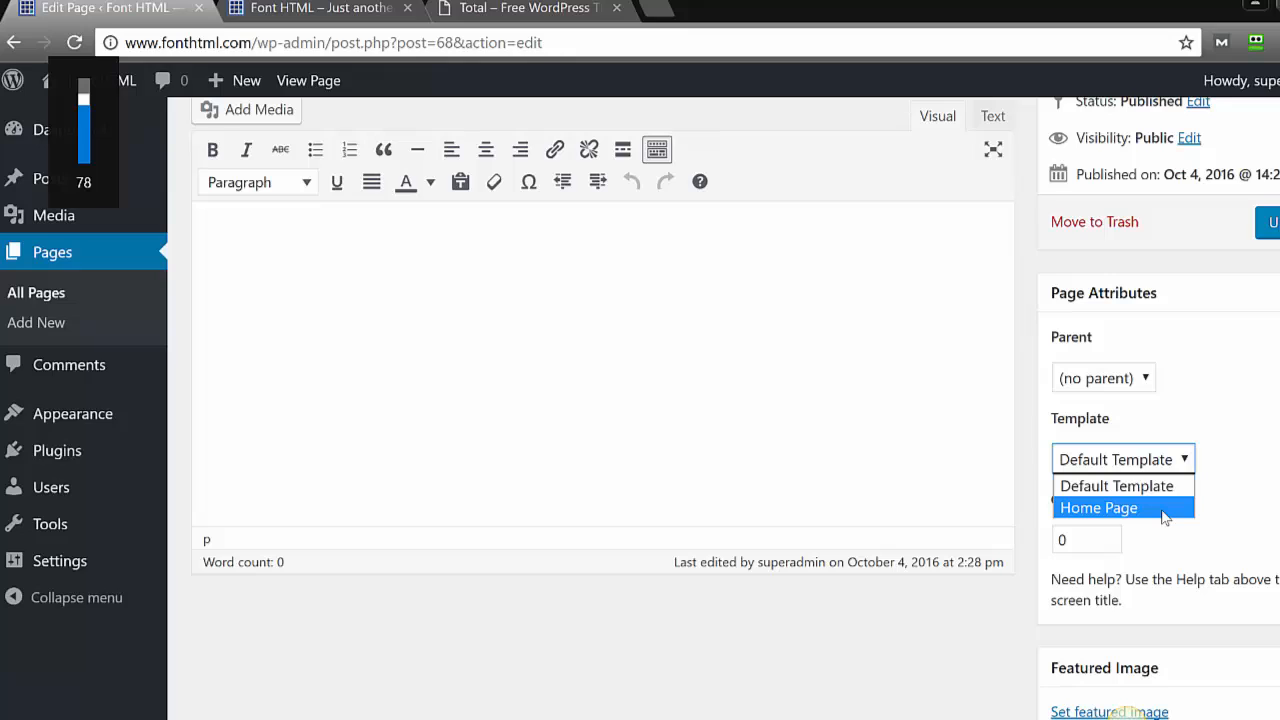
click(1133, 511)
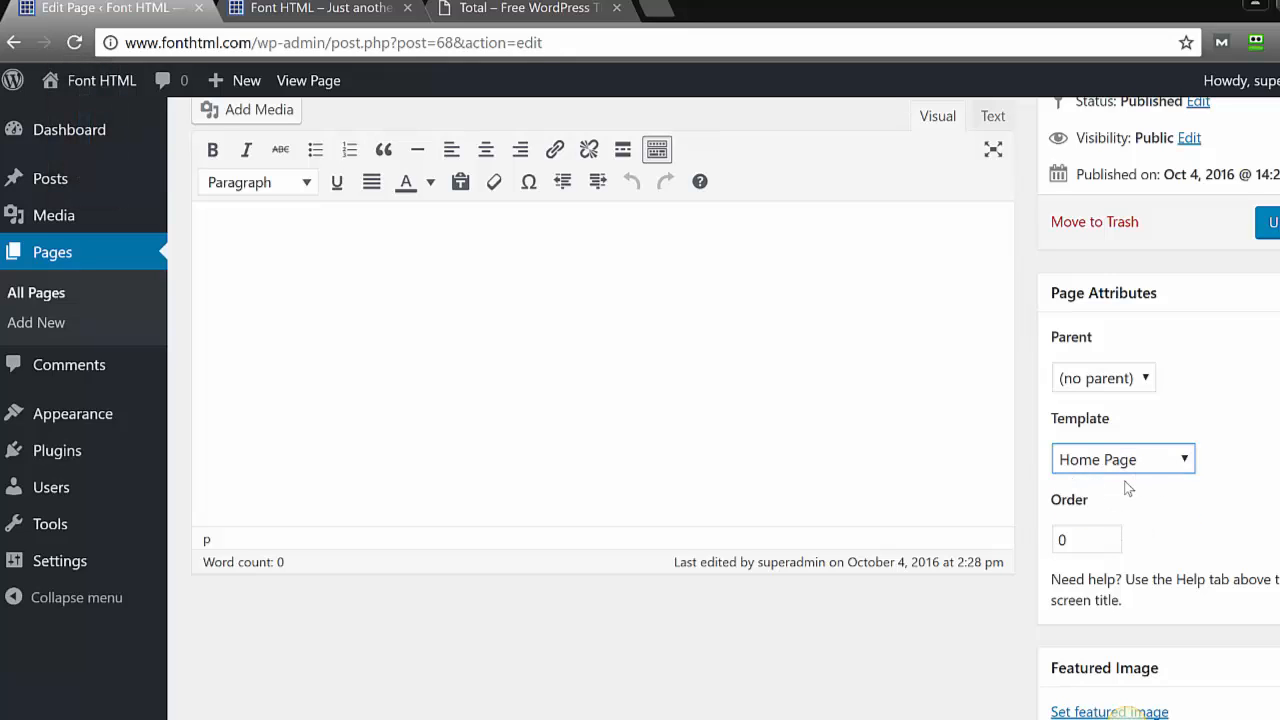
key(XF86AudioRaiseVolume)
scroll(735, 408, up, 2)
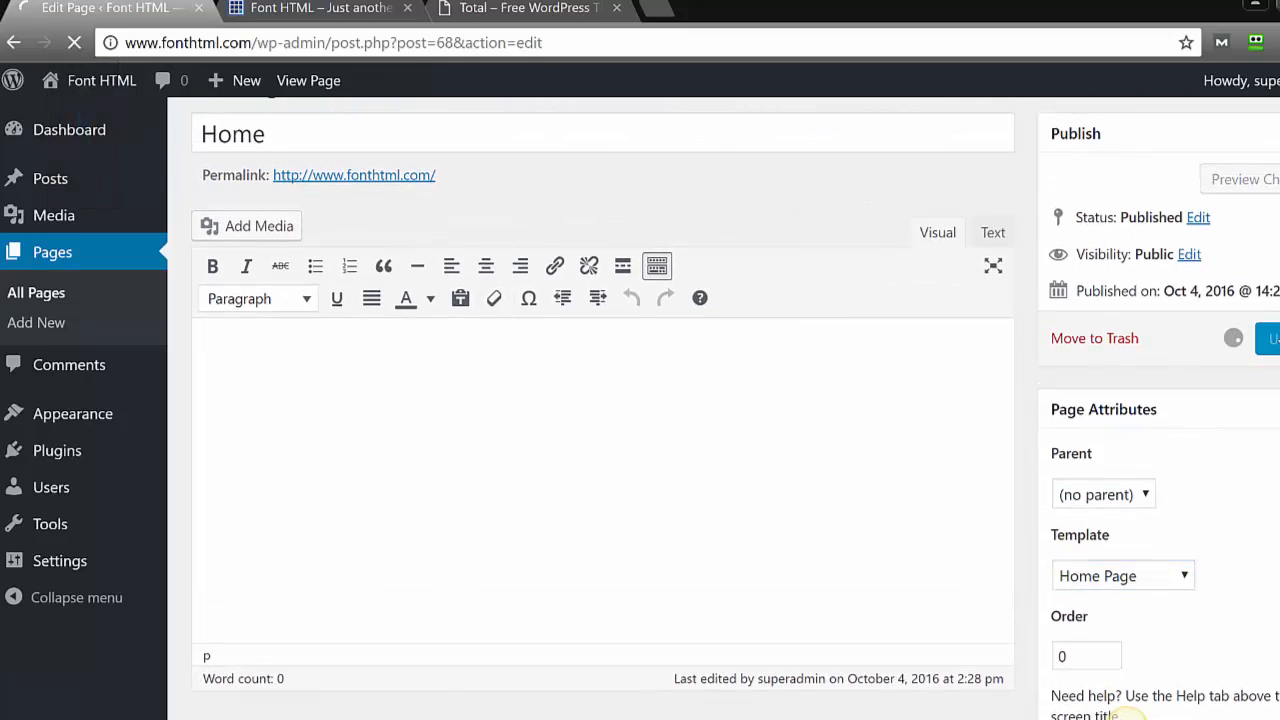
click(1267, 338)
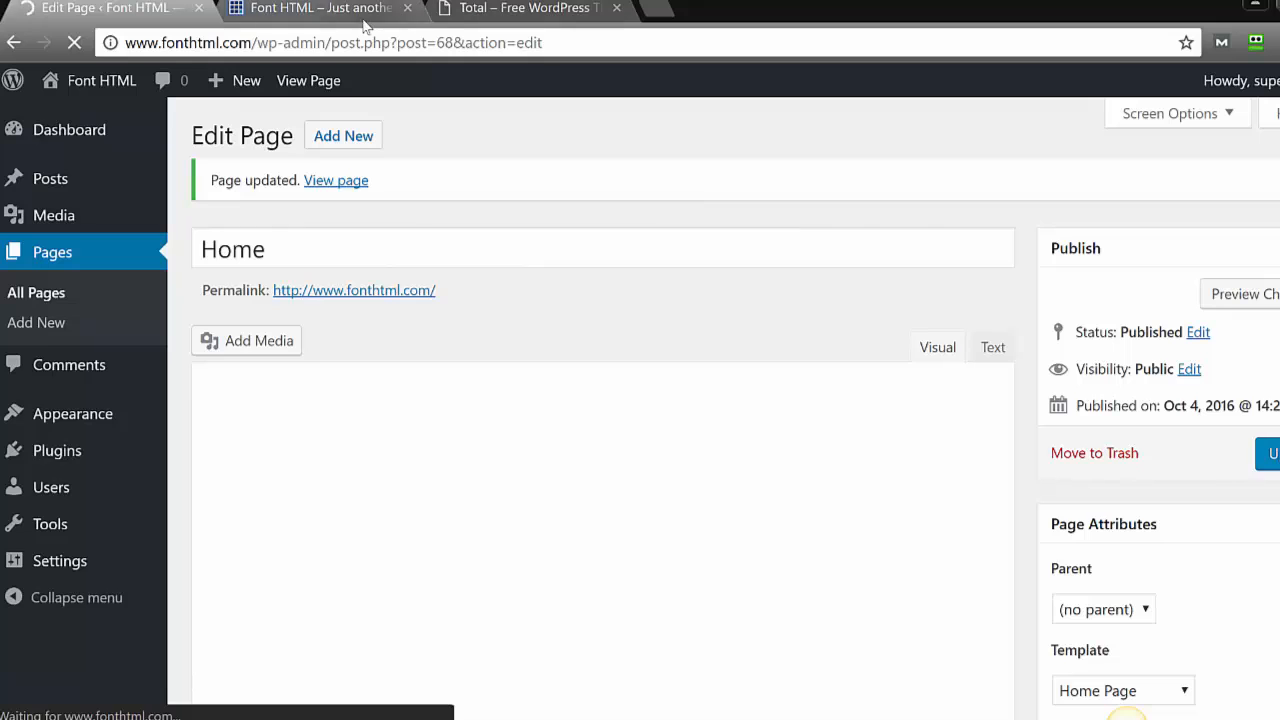
Reload the live site and check the slider's image, title and caption on the home page.
click(352, 12)
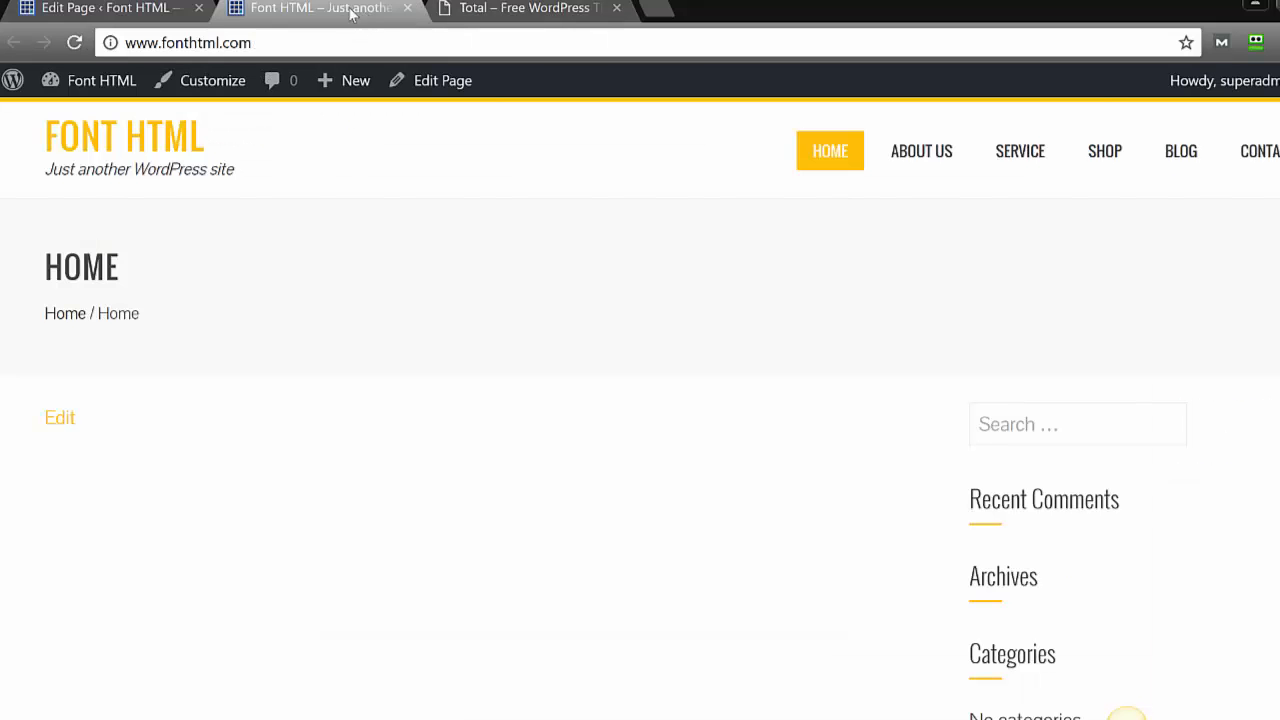
click(83, 43)
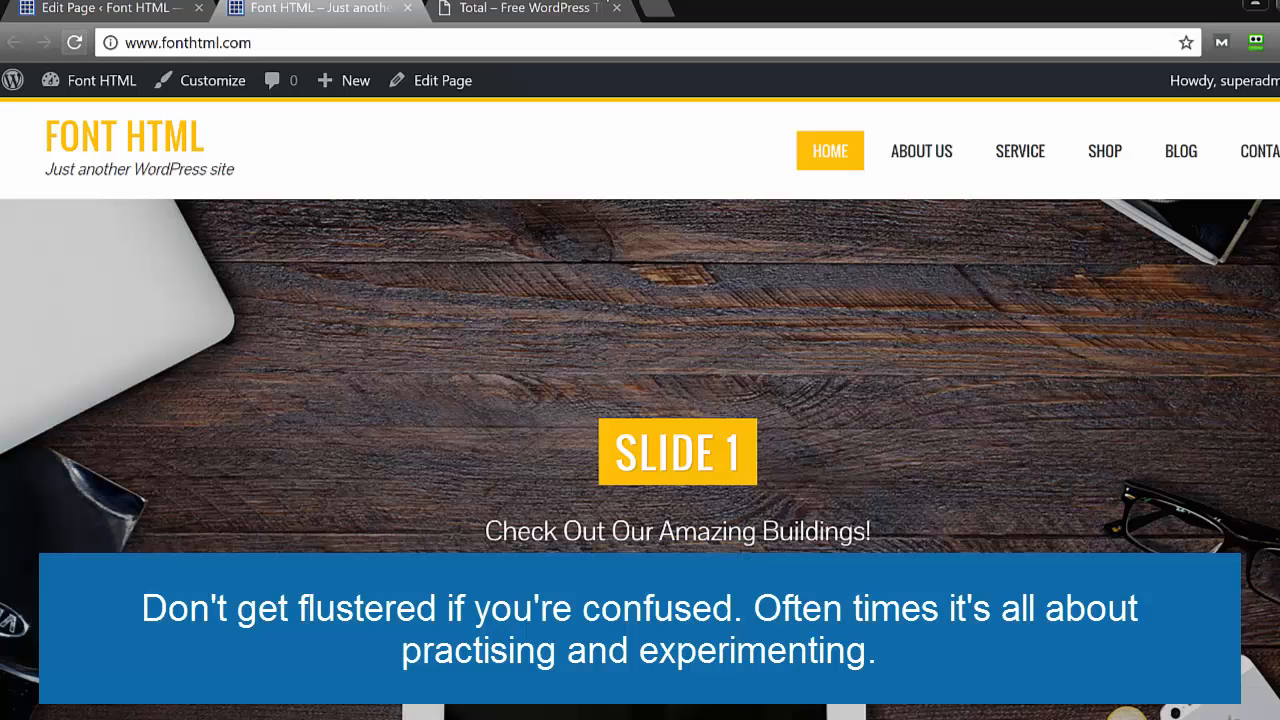
drag(619, 457, 742, 451)
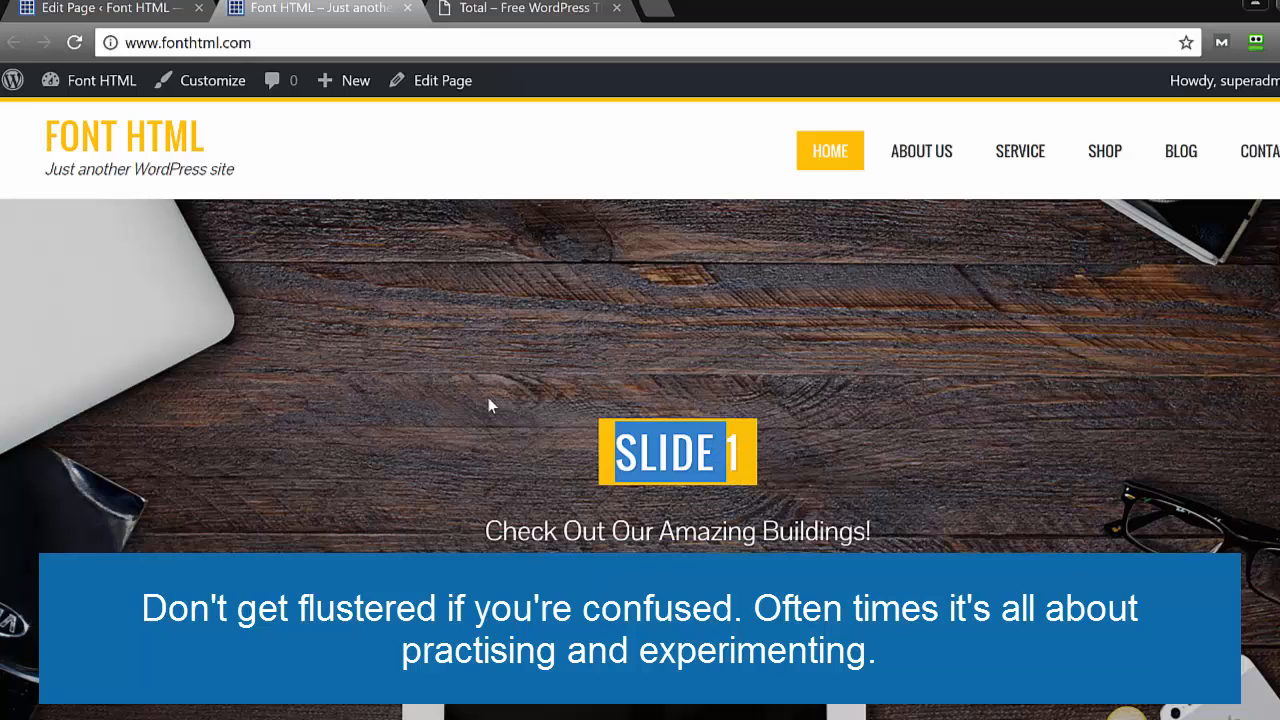
Open the Slide 1 page from the list of all pages, retitle it "Welcome to Construction Plus" and update it.
click(111, 18)
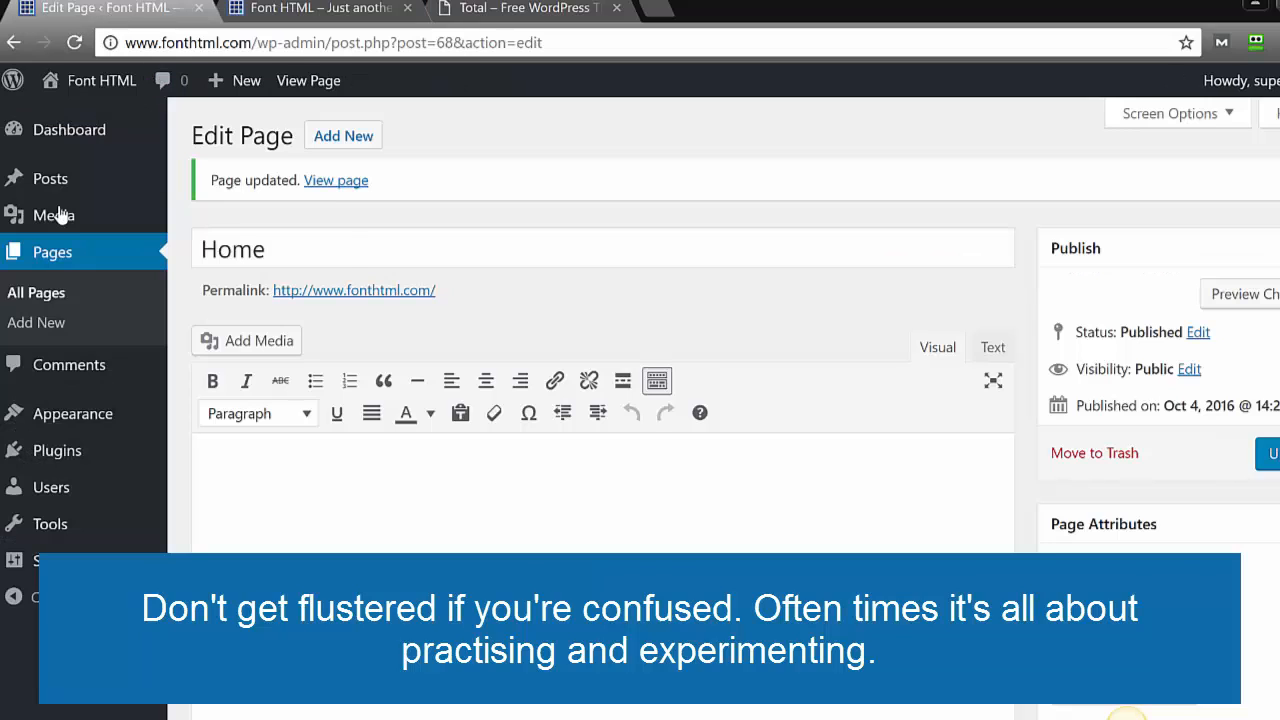
click(56, 298)
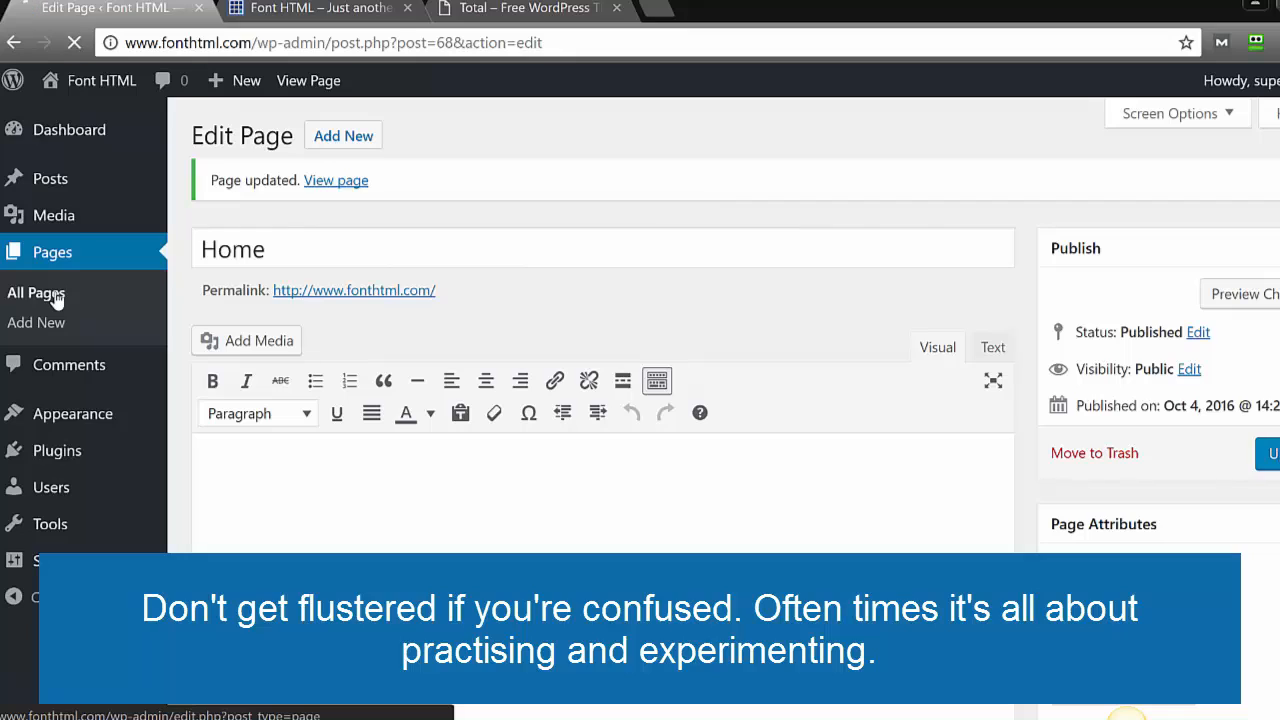
mouse_move(553, 506)
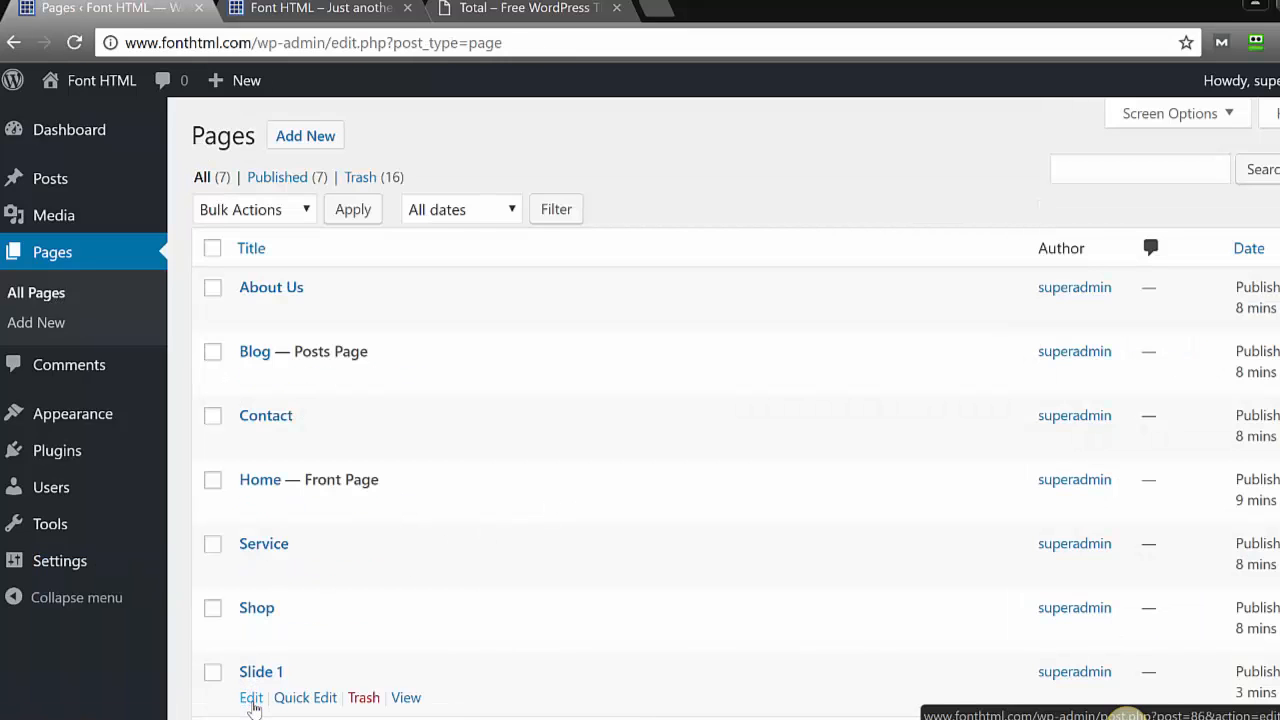
click(251, 699)
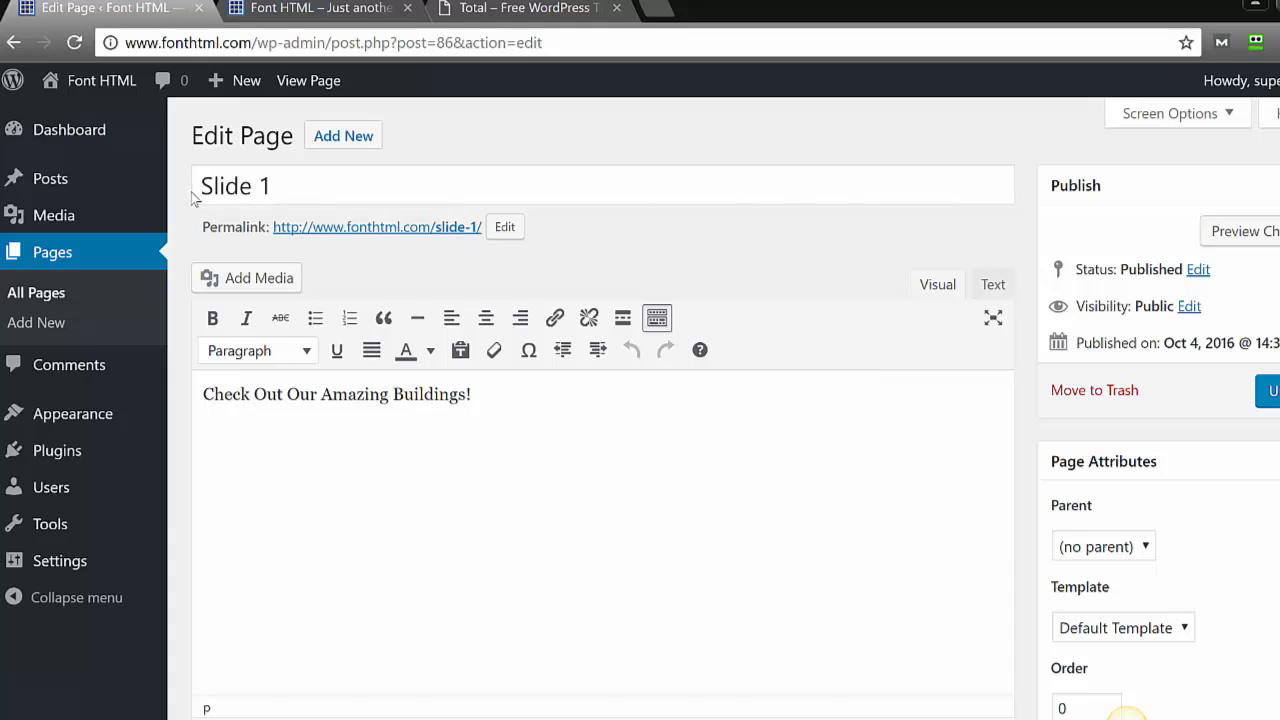
drag(203, 188, 308, 194)
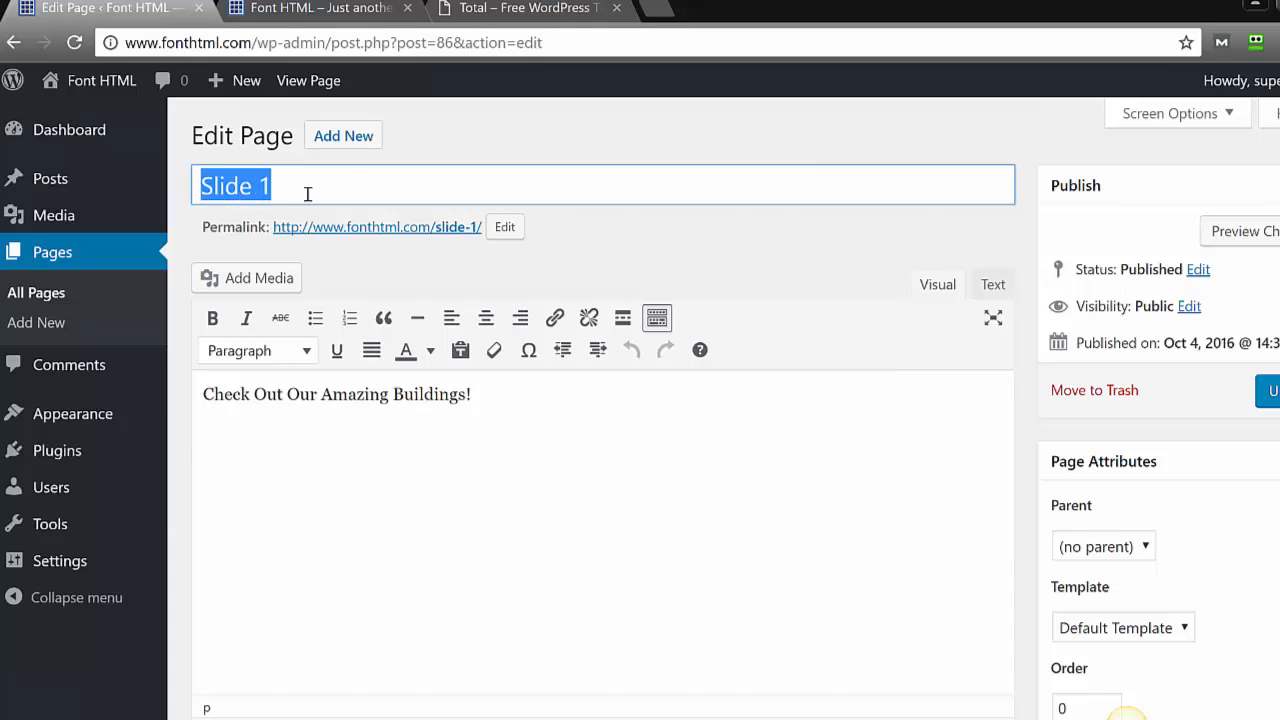
text(W)
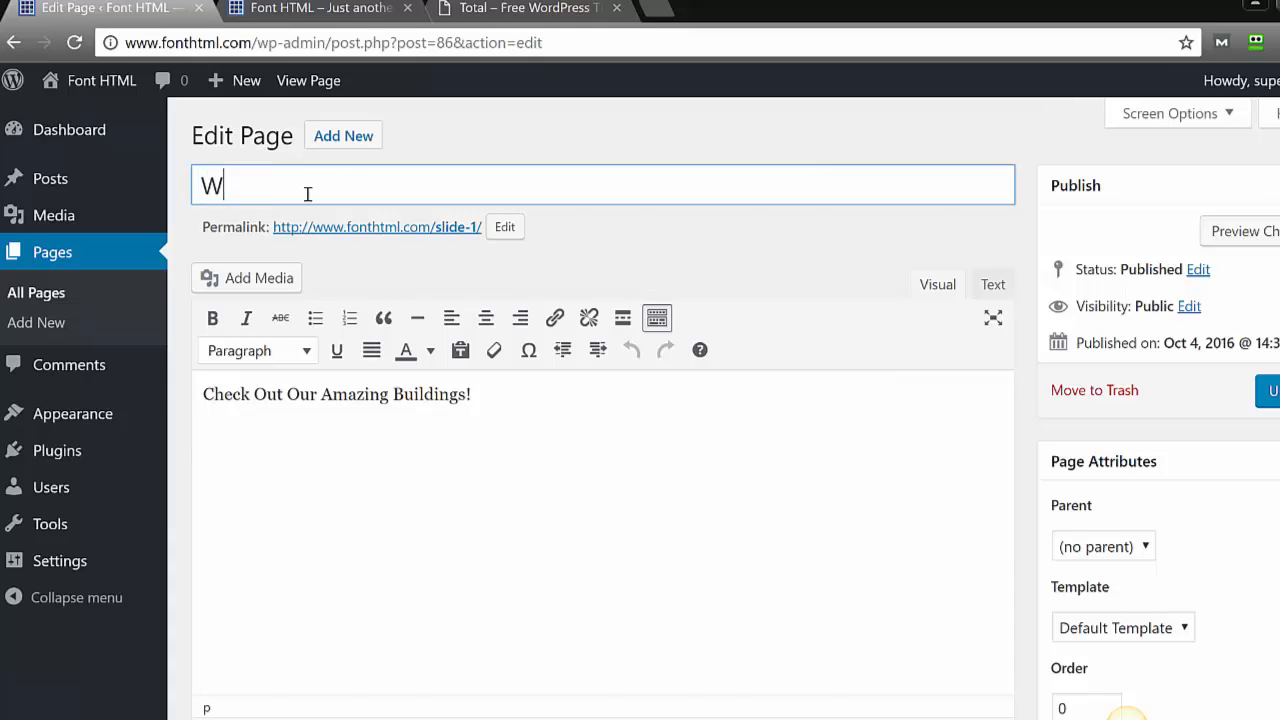
text(elcome to COns)
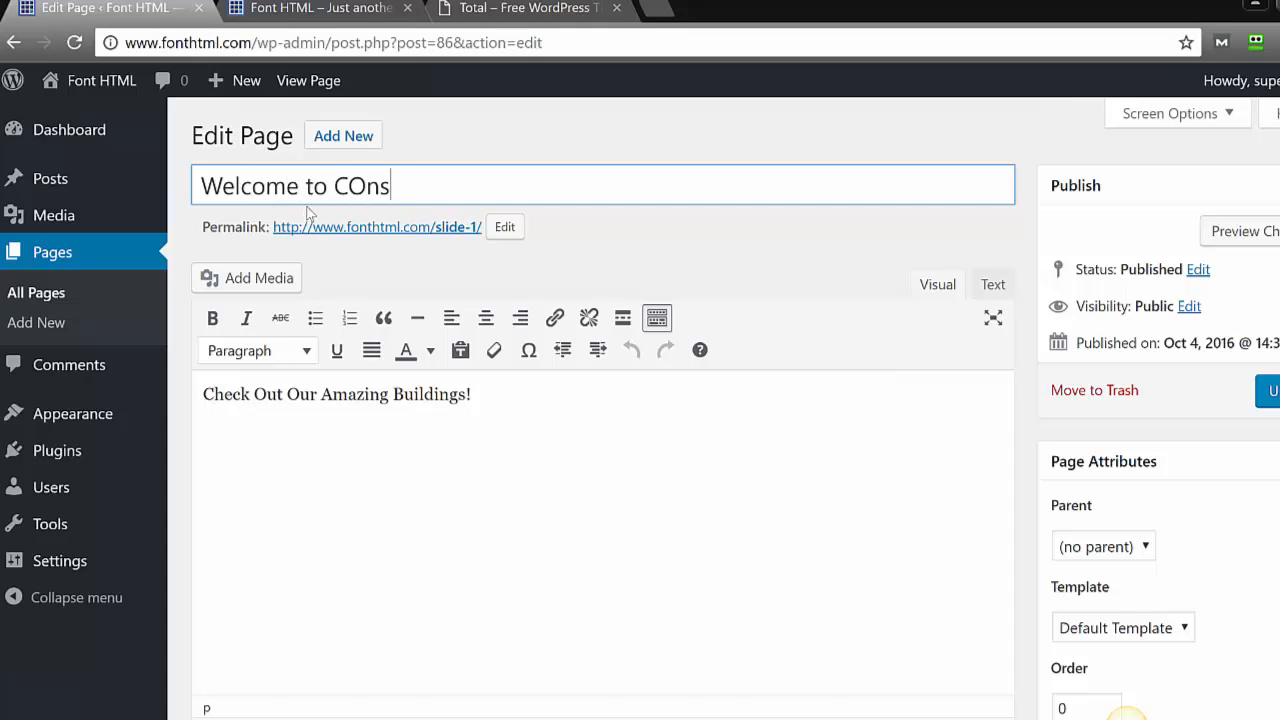
key(BackSpace)
key(BackSpace)
key(BackSpace)
text(onstruc)
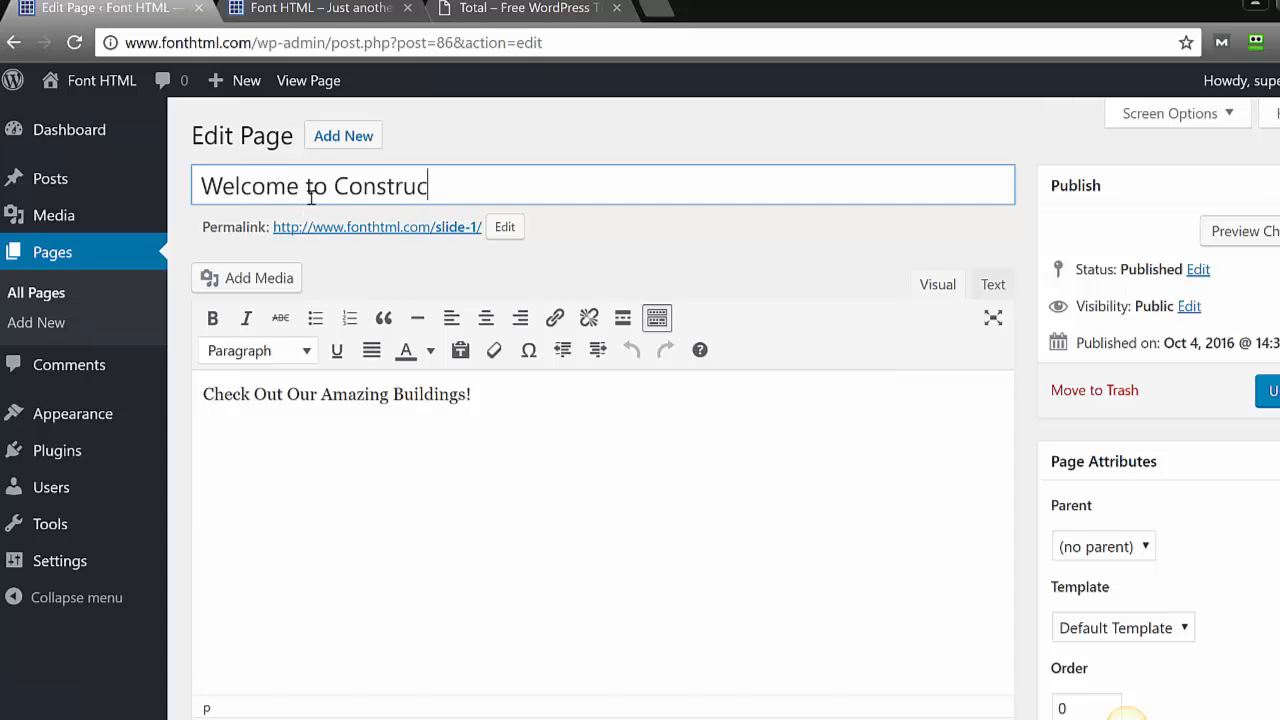
text(tion Plus)
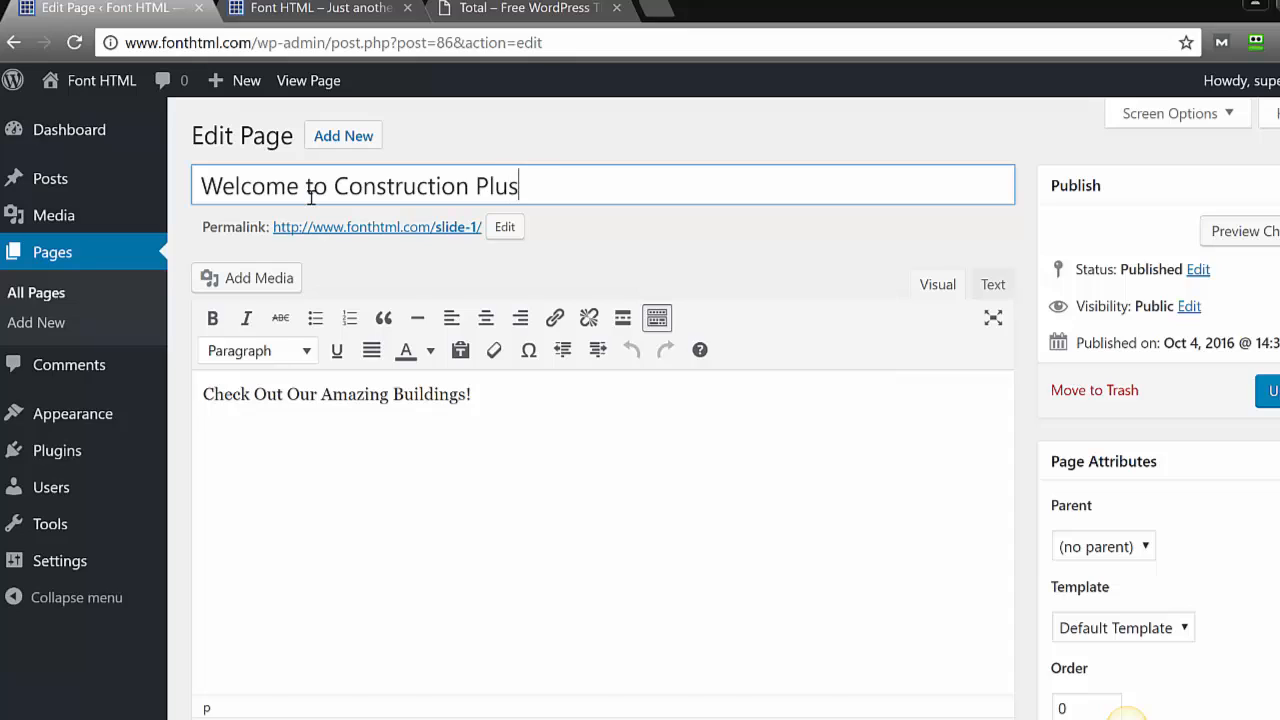
key(Return)
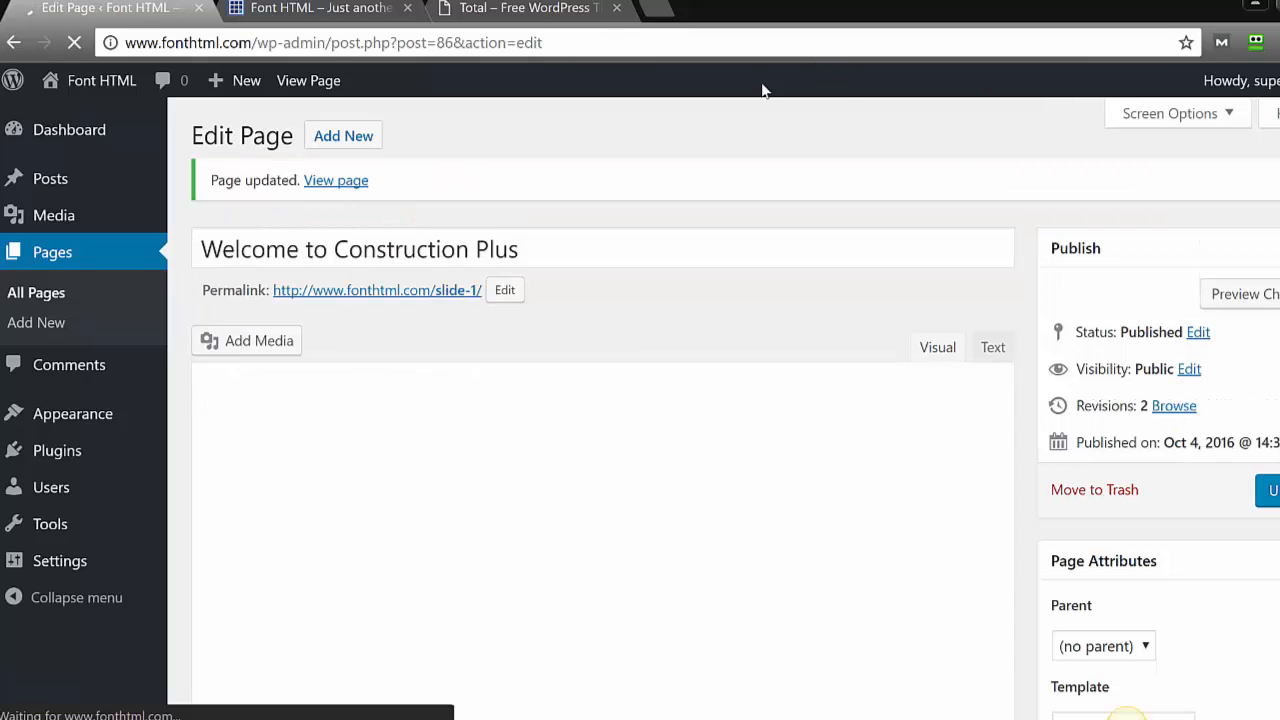
Reload the live site and review the home page with the new slide title.
click(366, 10)
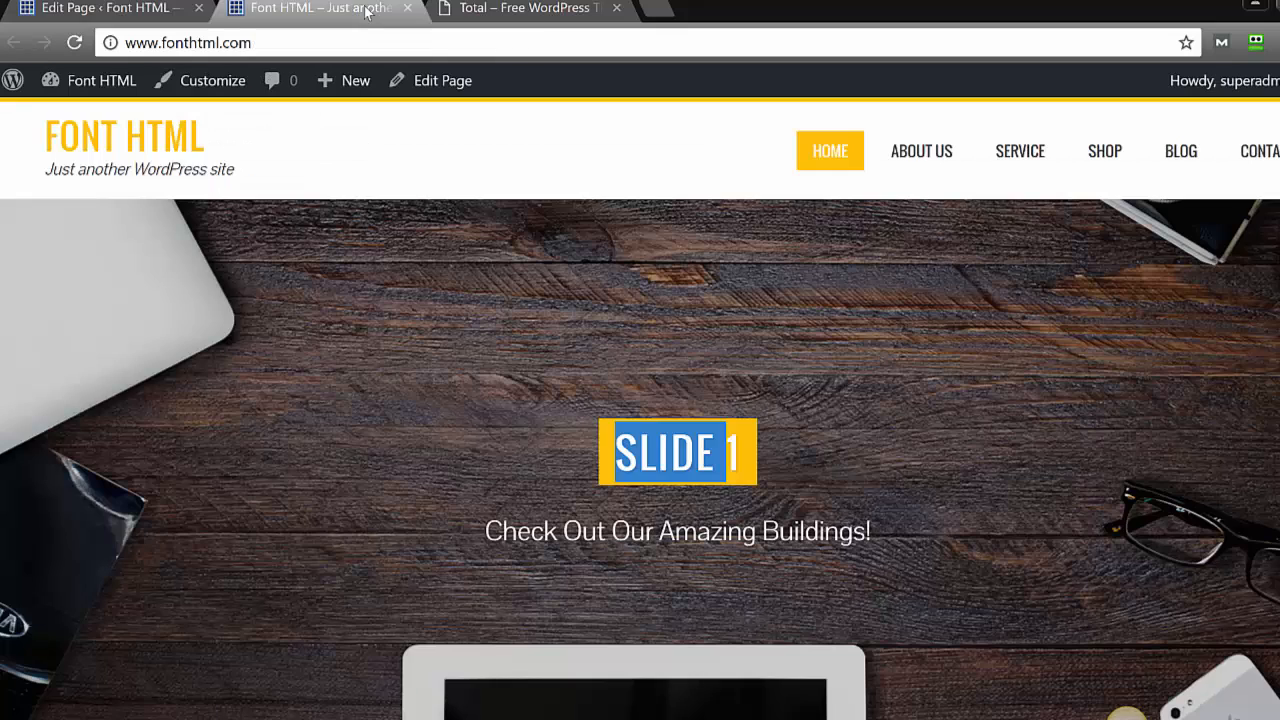
click(74, 42)
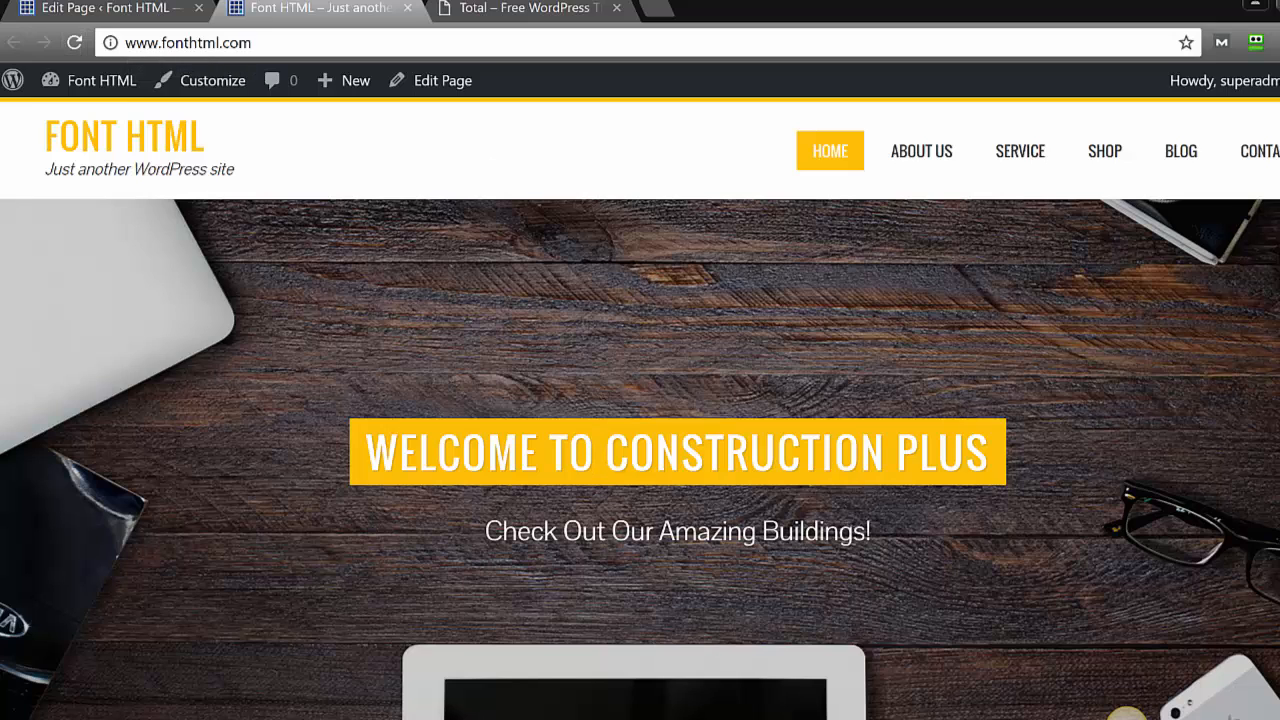
scroll(640, 408, down, 5)
scroll(640, 408, up, 5)
Examine the Slider 2 page choices in the customizer's Home Slider settings, then close the customizer without changes.
click(138, 10)
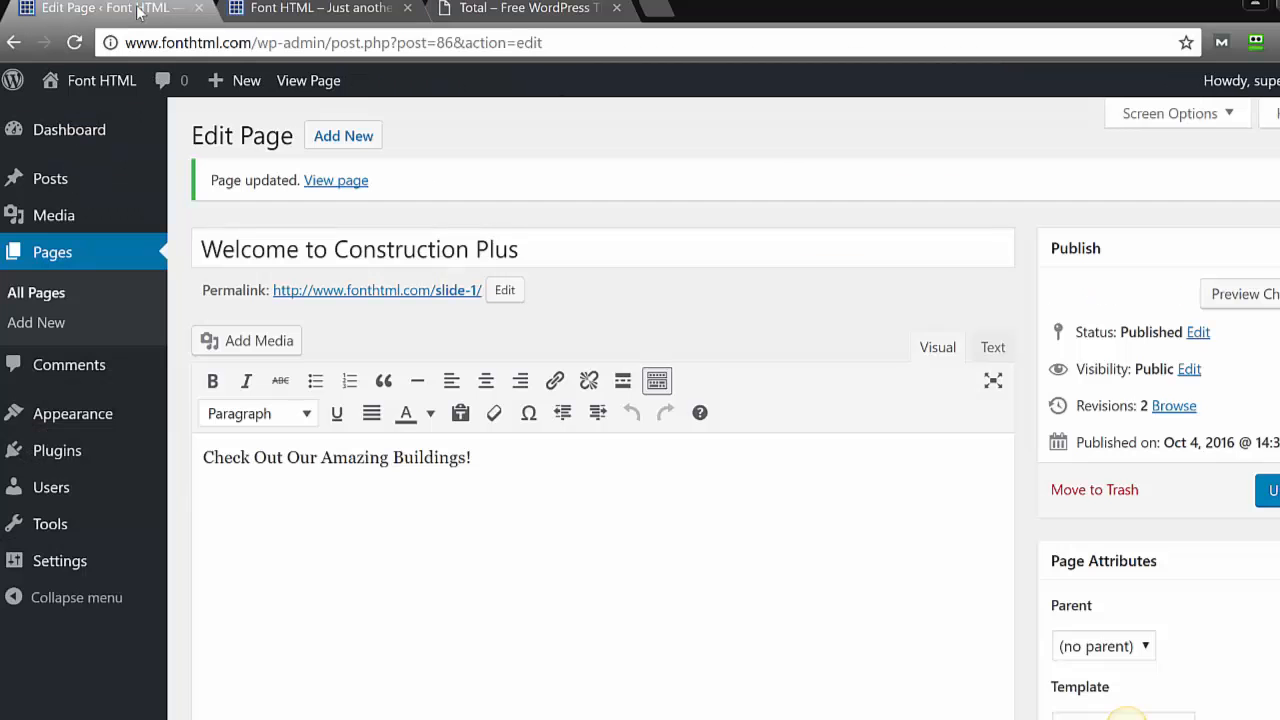
mouse_move(137, 414)
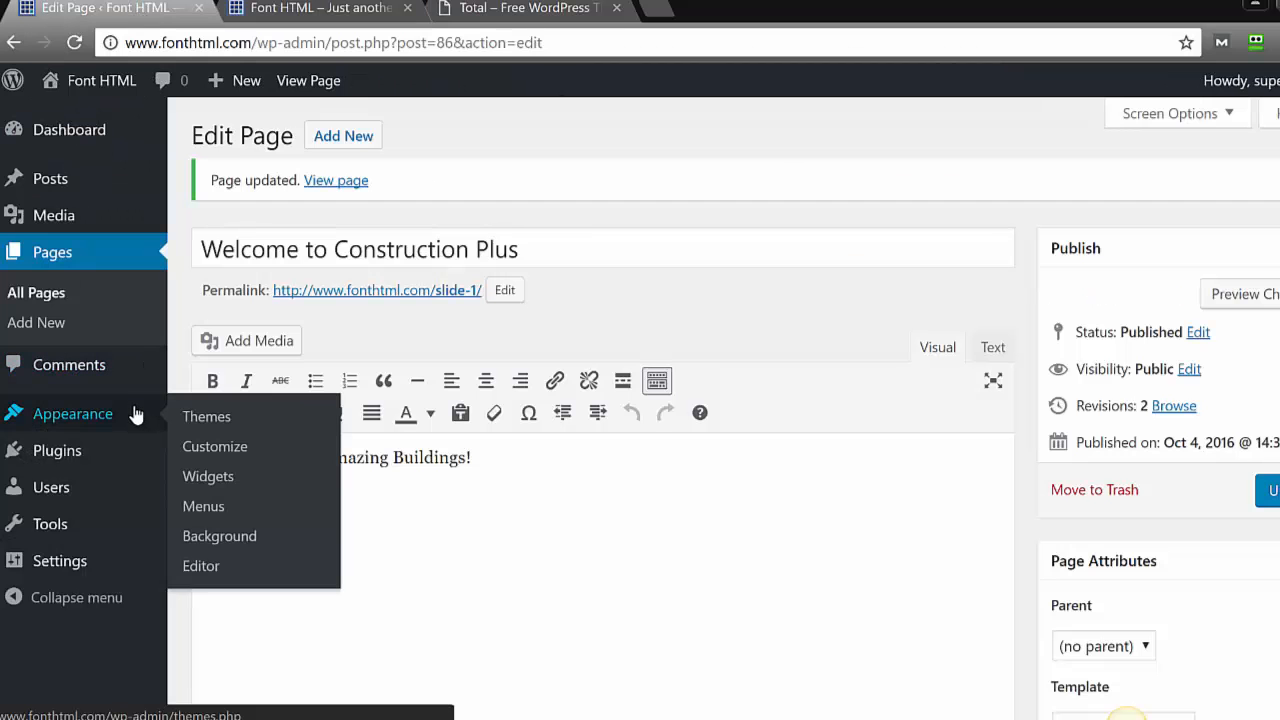
click(226, 447)
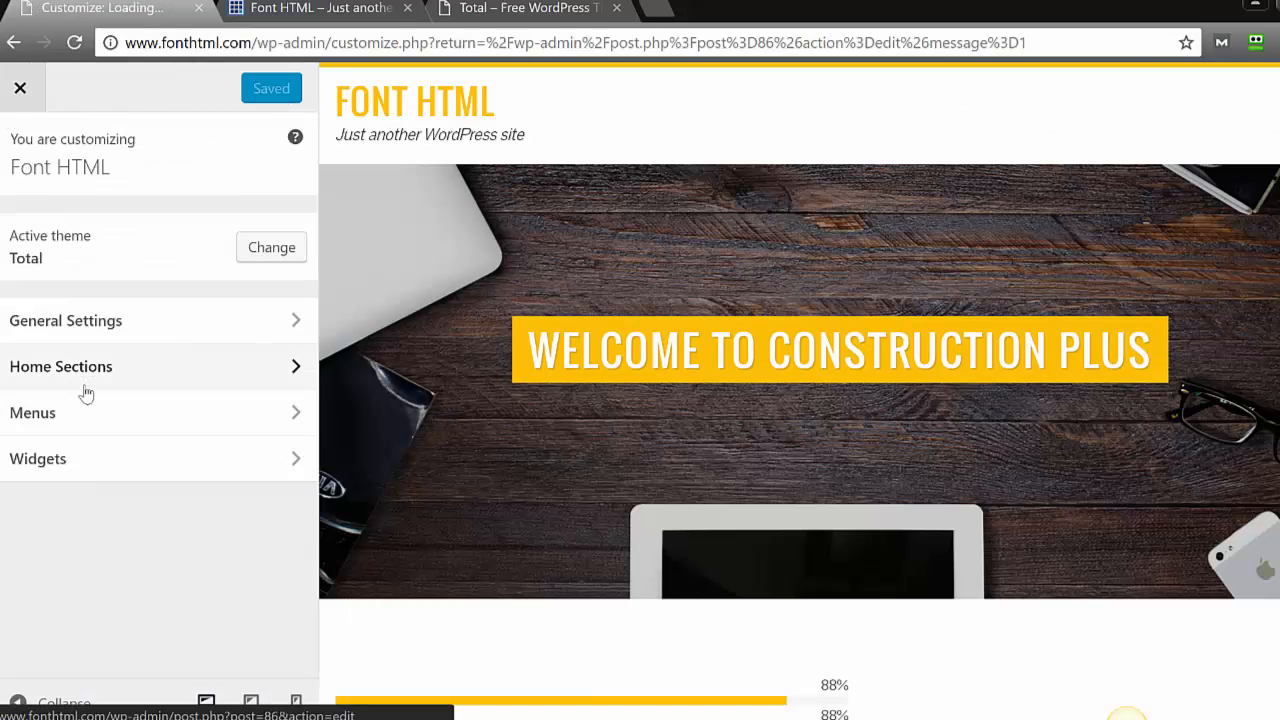
click(87, 388)
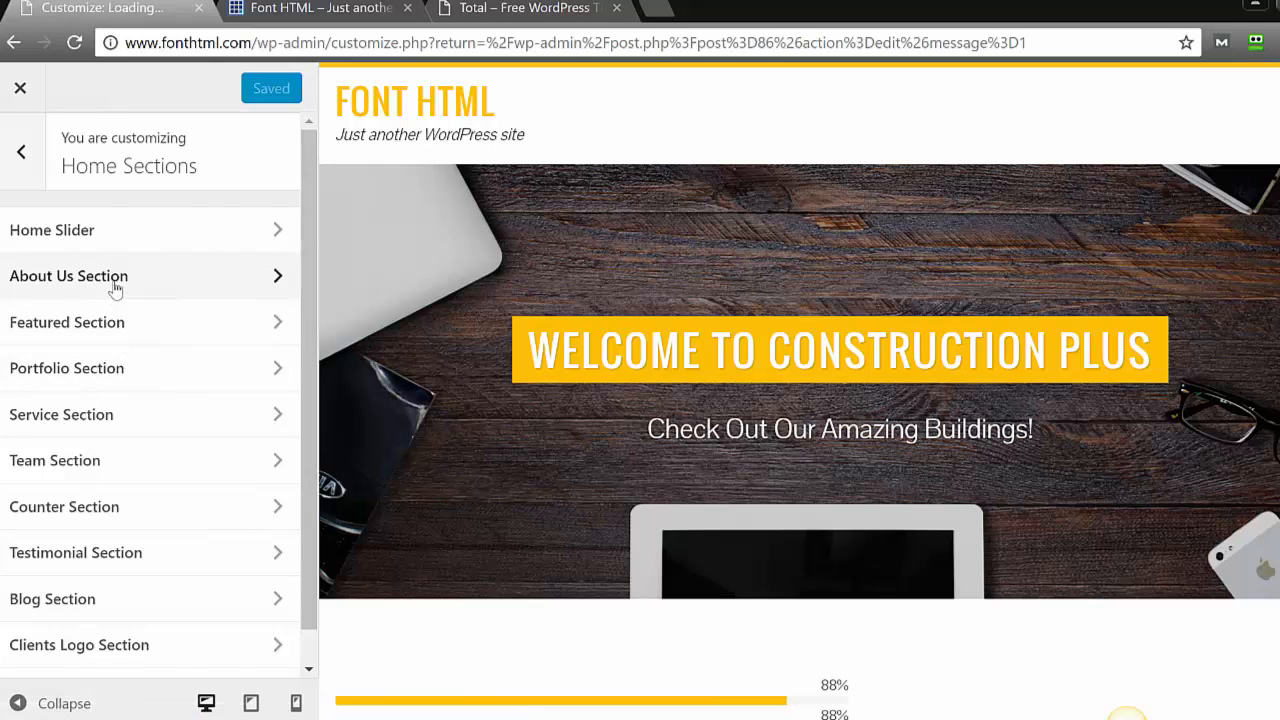
click(117, 250)
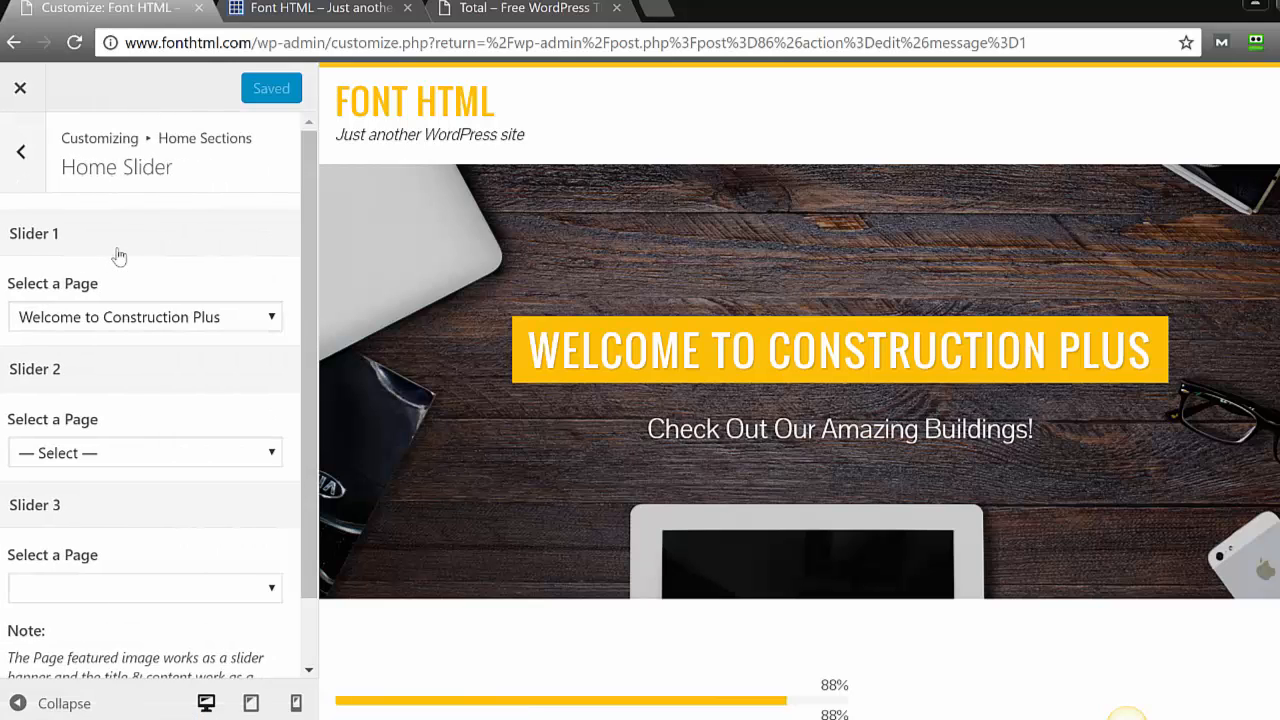
click(181, 462)
click(181, 462)
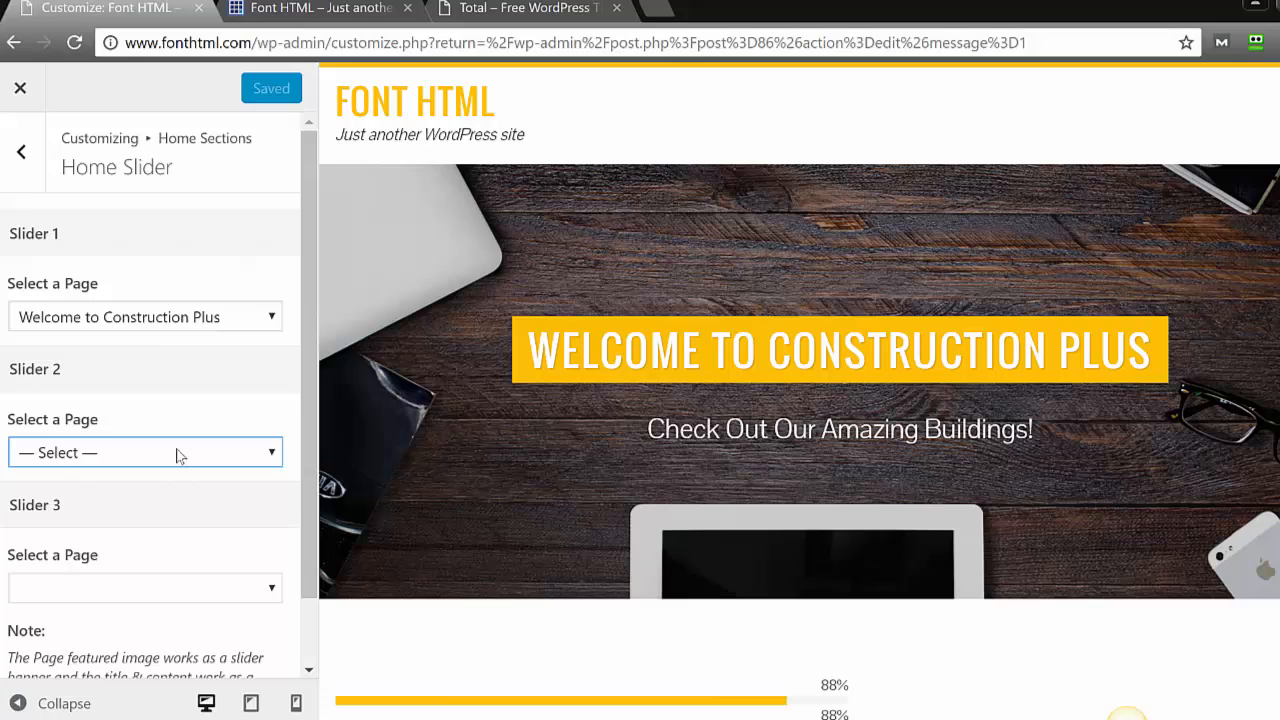
click(20, 88)
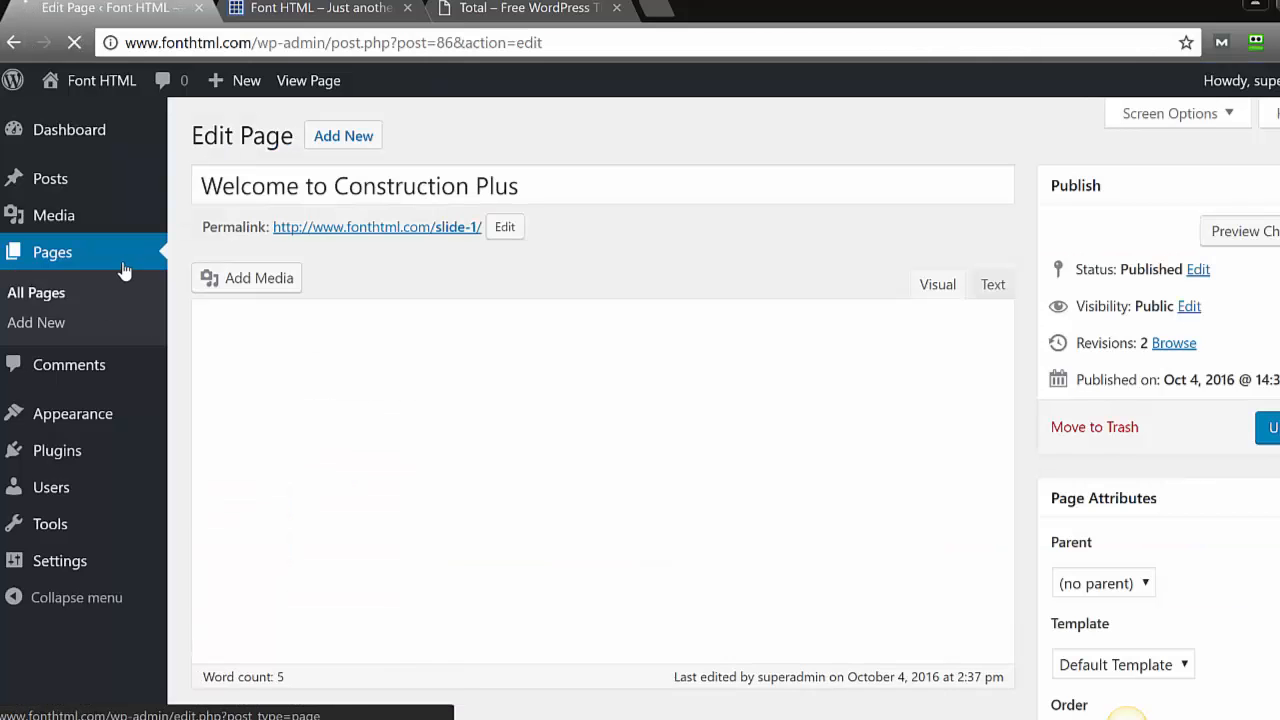
Start a new page titled "Check Out Our Portfolio" with the body text "We have amazing stuff to show you!".
click(82, 323)
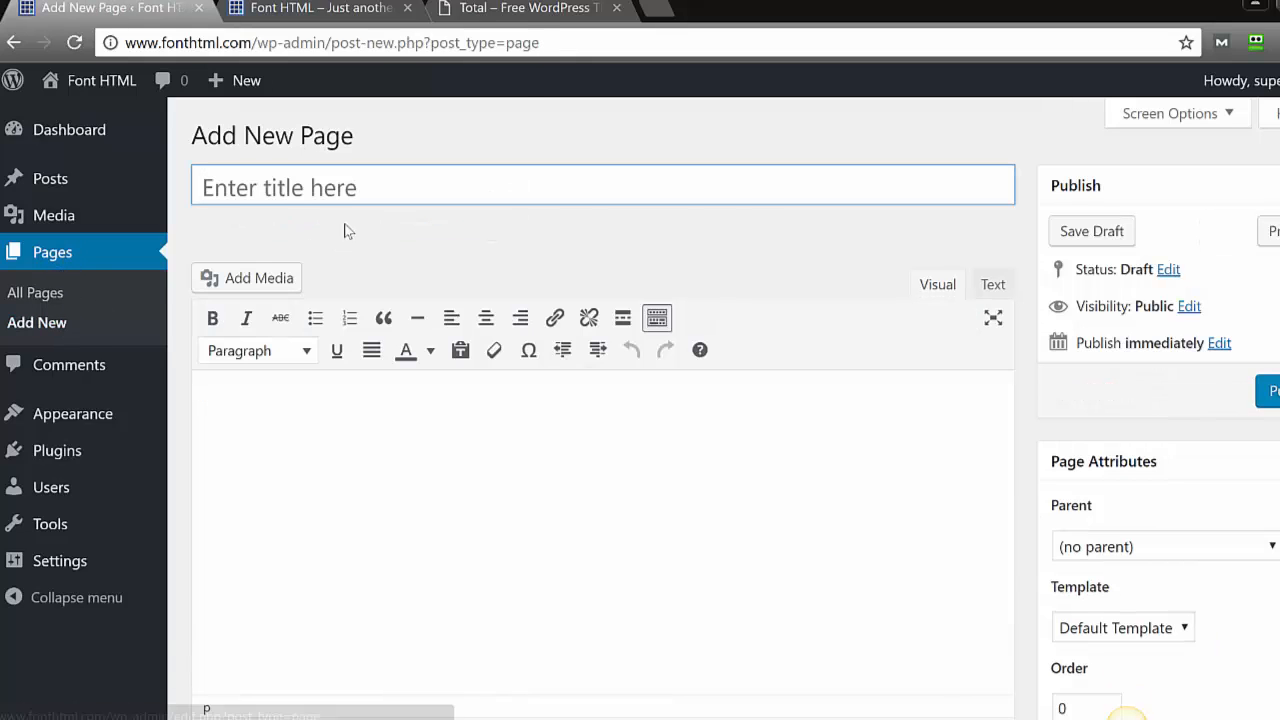
click(351, 188)
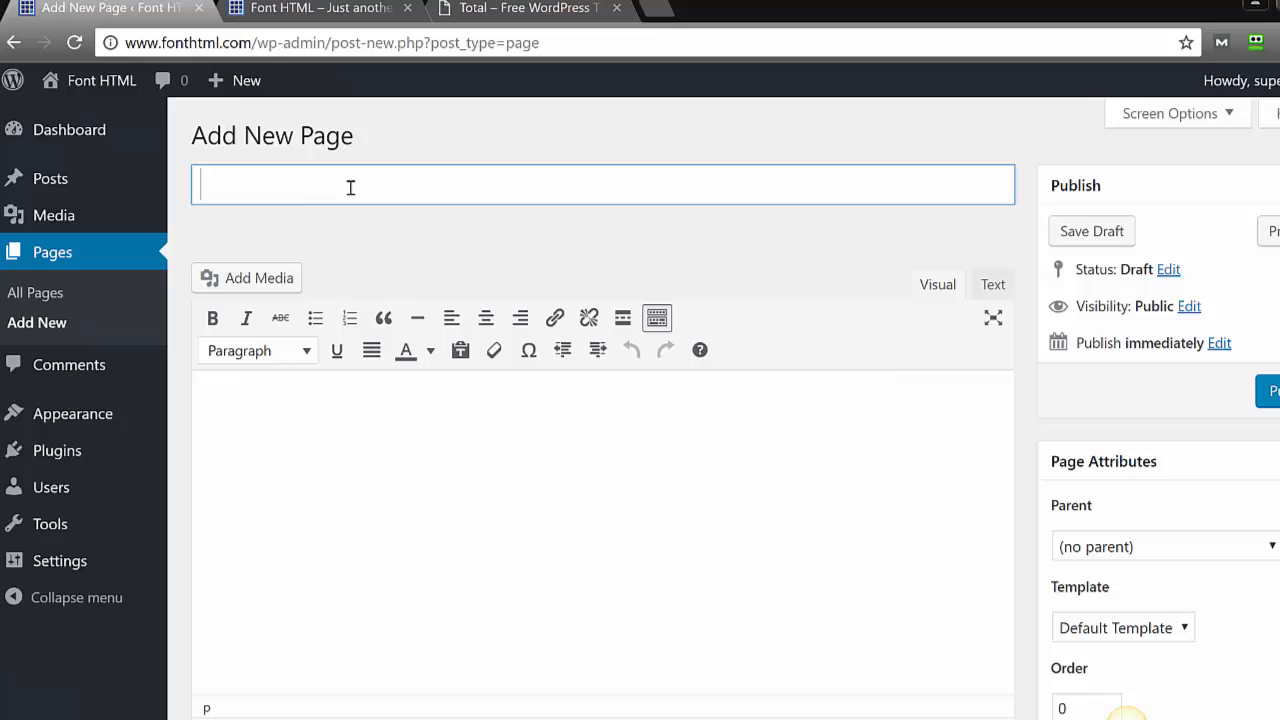
text(CHe)
key(BackSpace)
key(BackSpace)
text(heck )
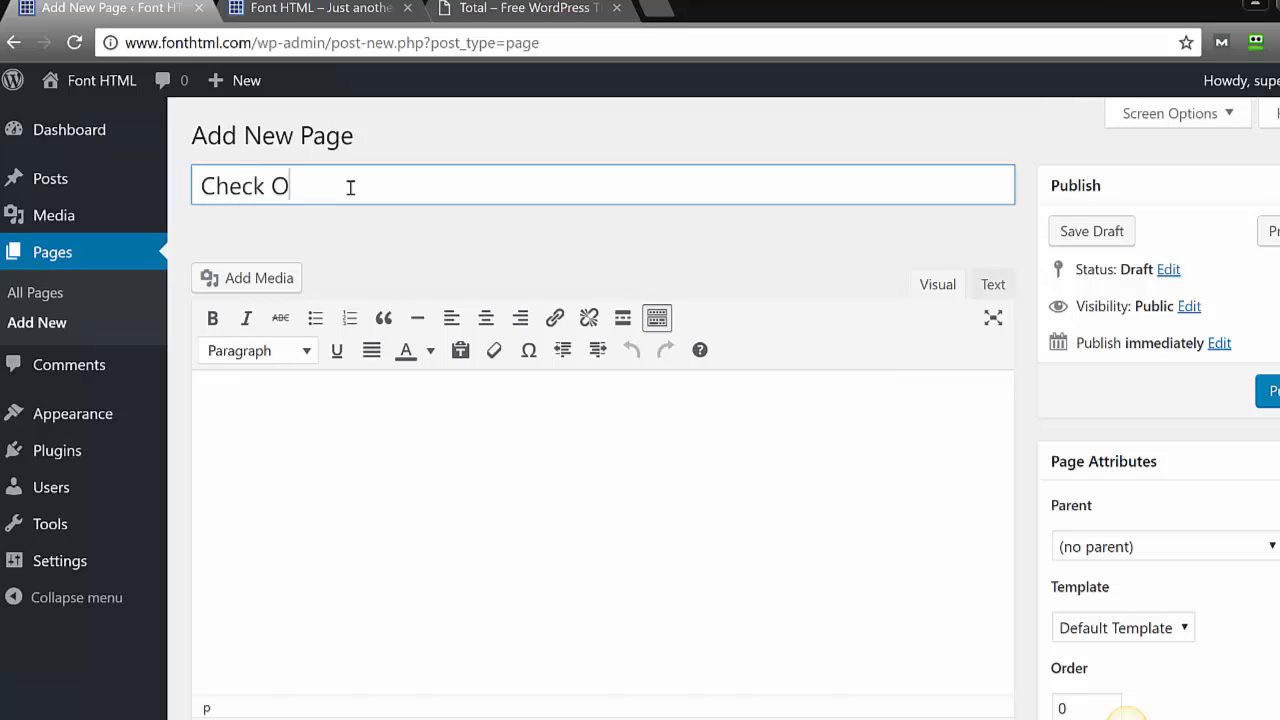
text(Out Our Portfolio)
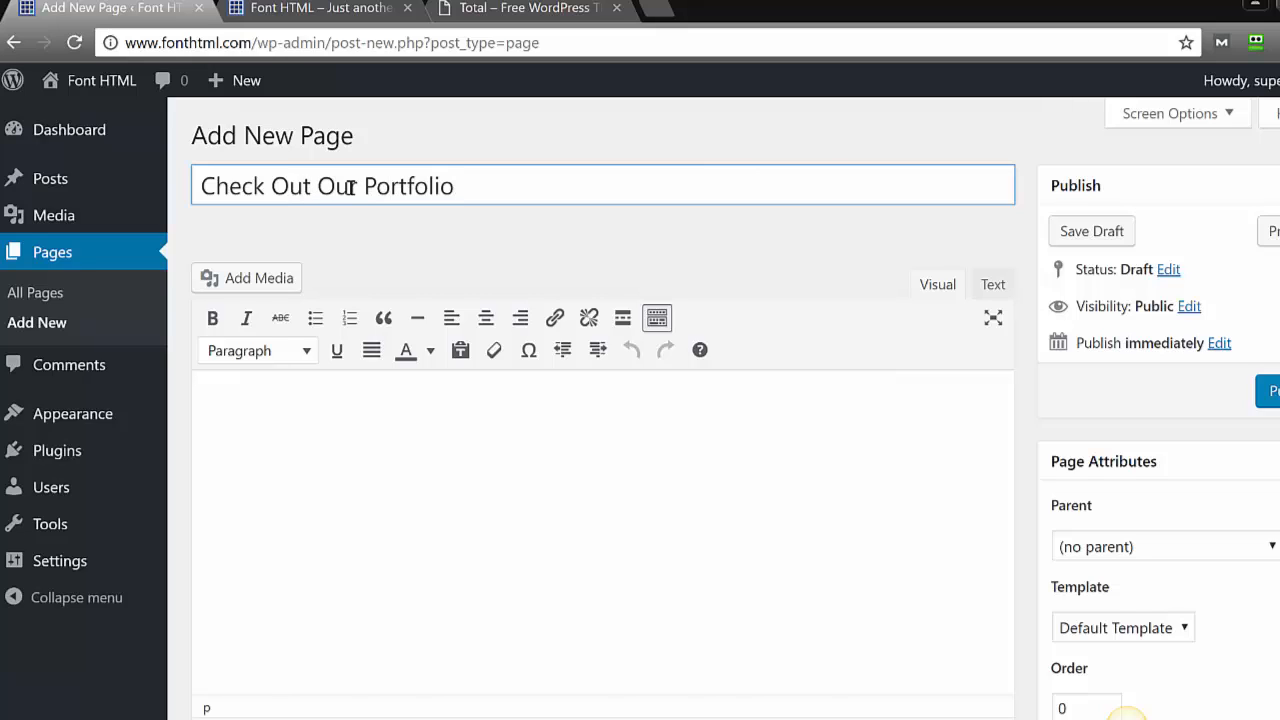
key(Tab)
text(We ha)
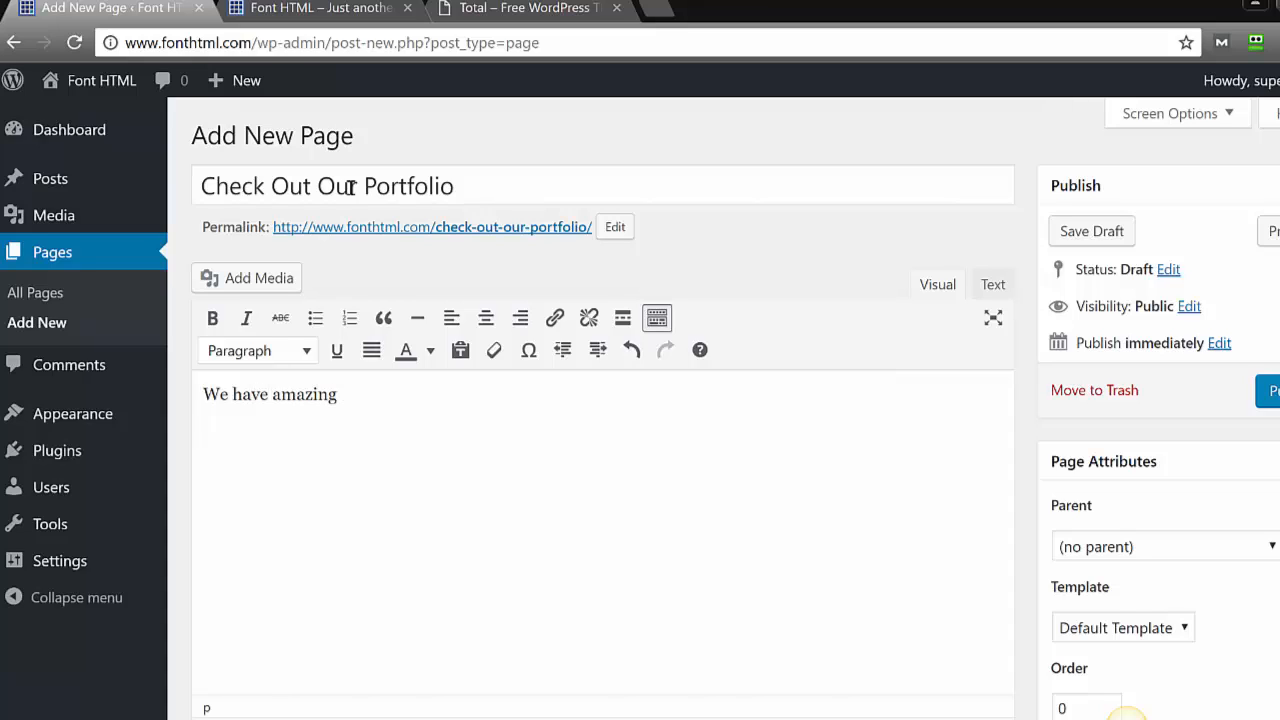
text(ve amazing stuff to show you!)
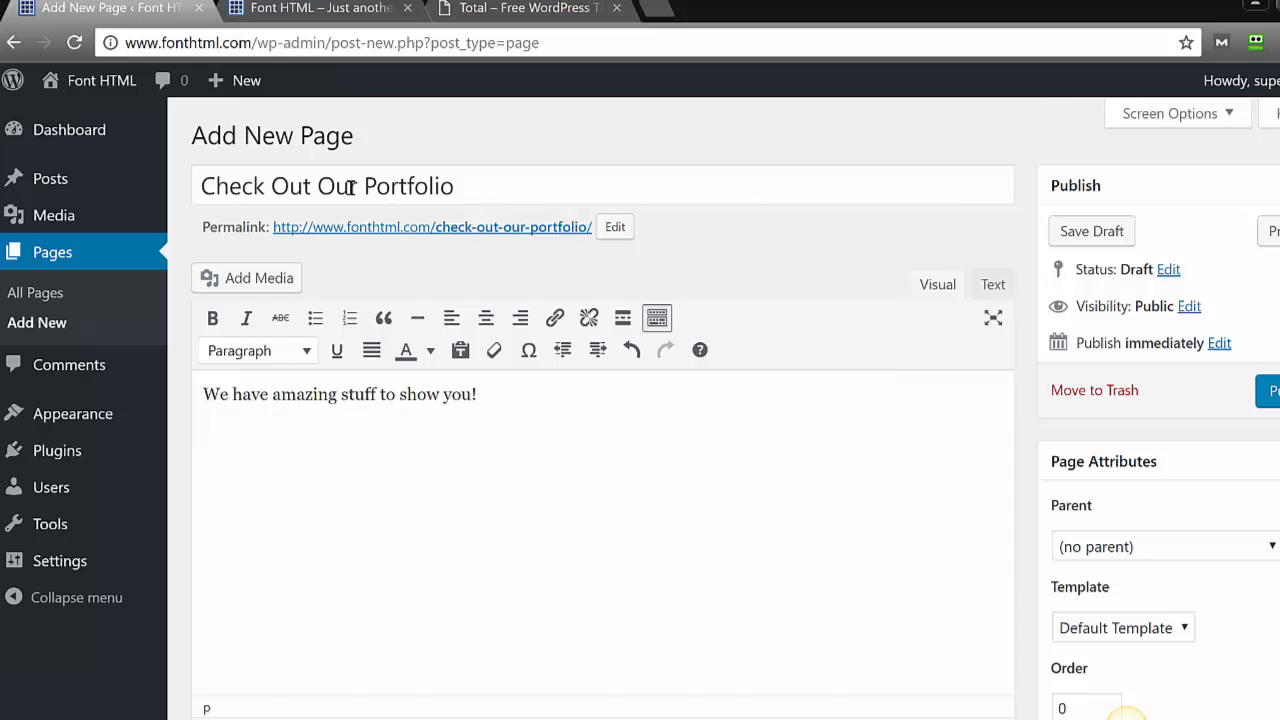
Set banner2.jpg from the media library as the portfolio page's featured image and publish the page.
key(XF86AudioRaiseVolume)
key(XF86AudioRaiseVolume)
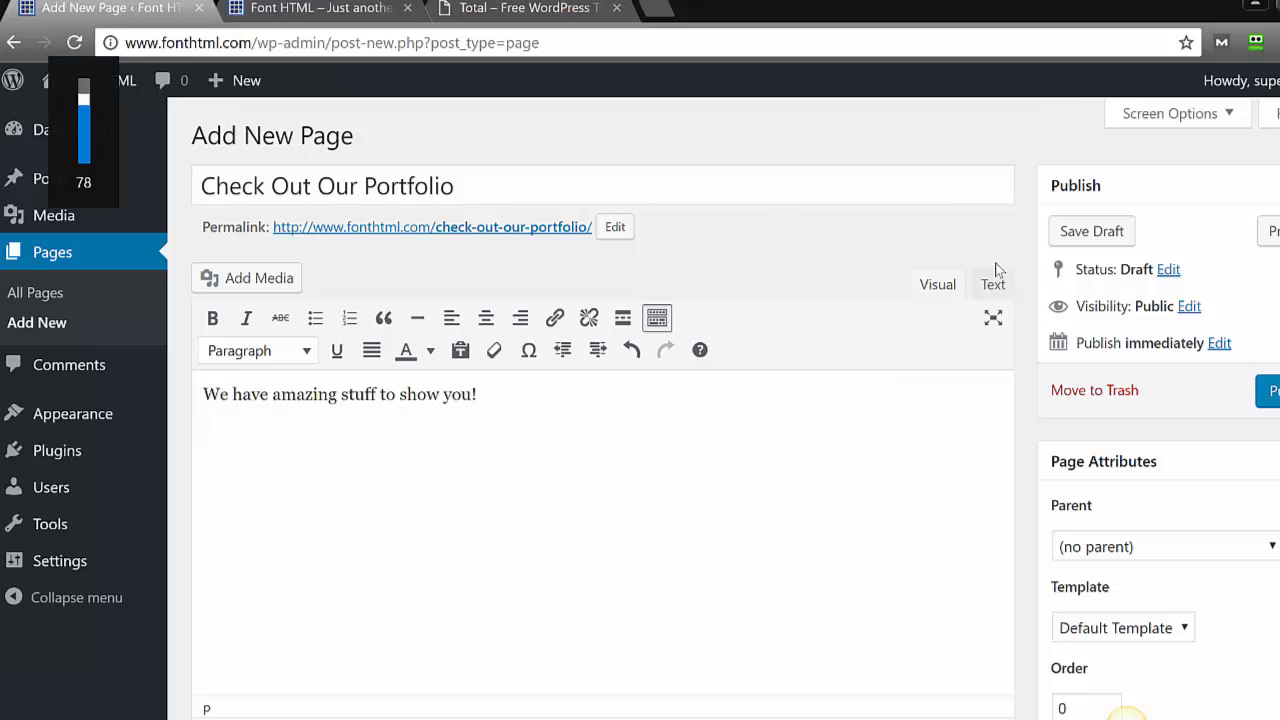
scroll(1200, 177, down, 3)
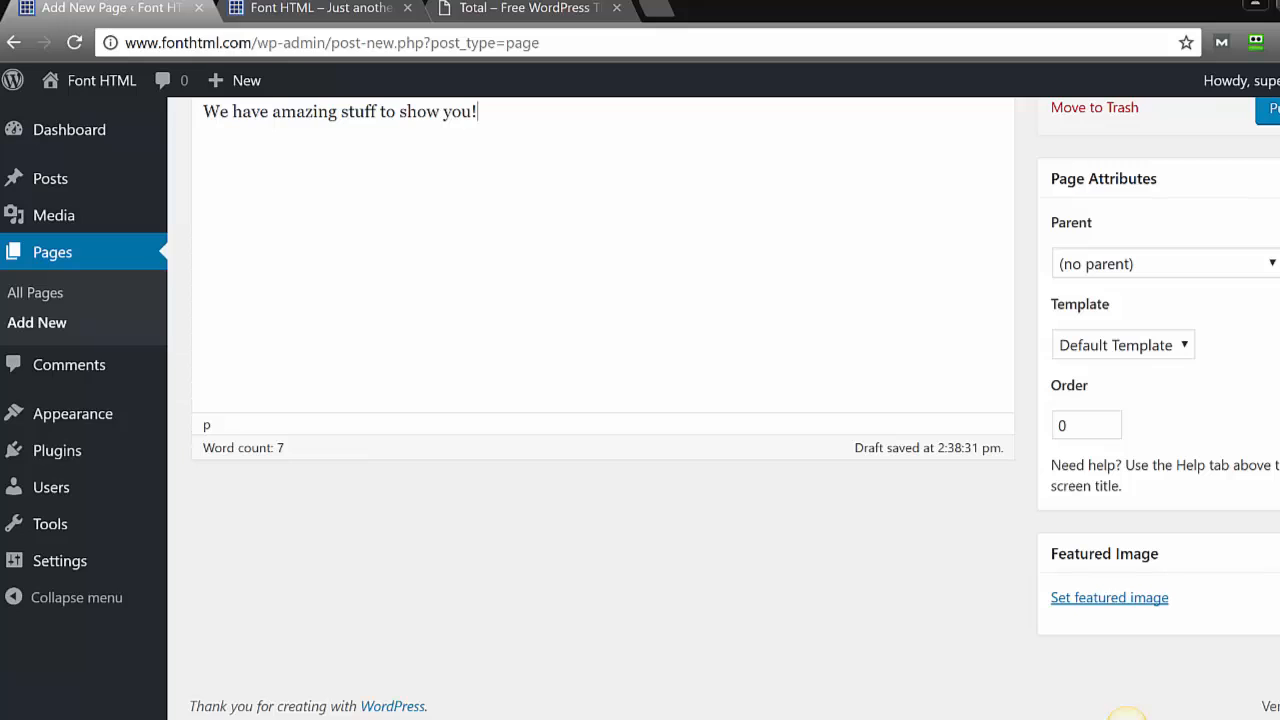
click(1085, 598)
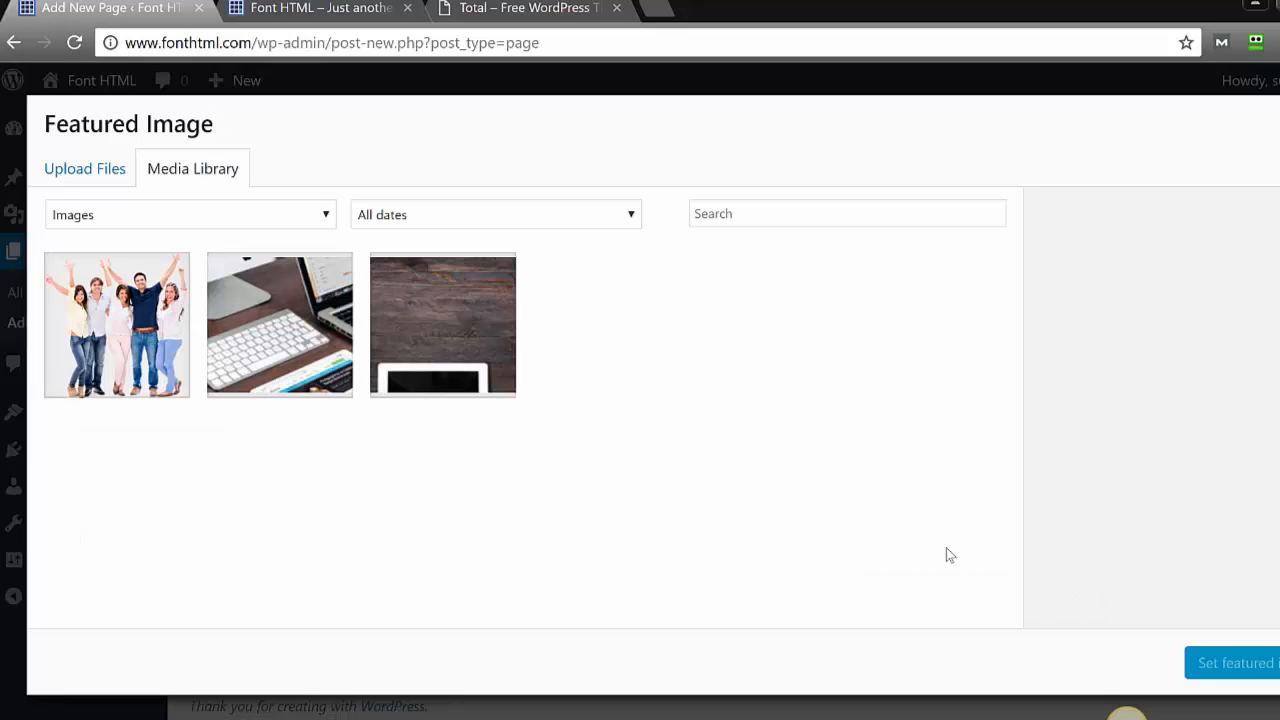
click(312, 354)
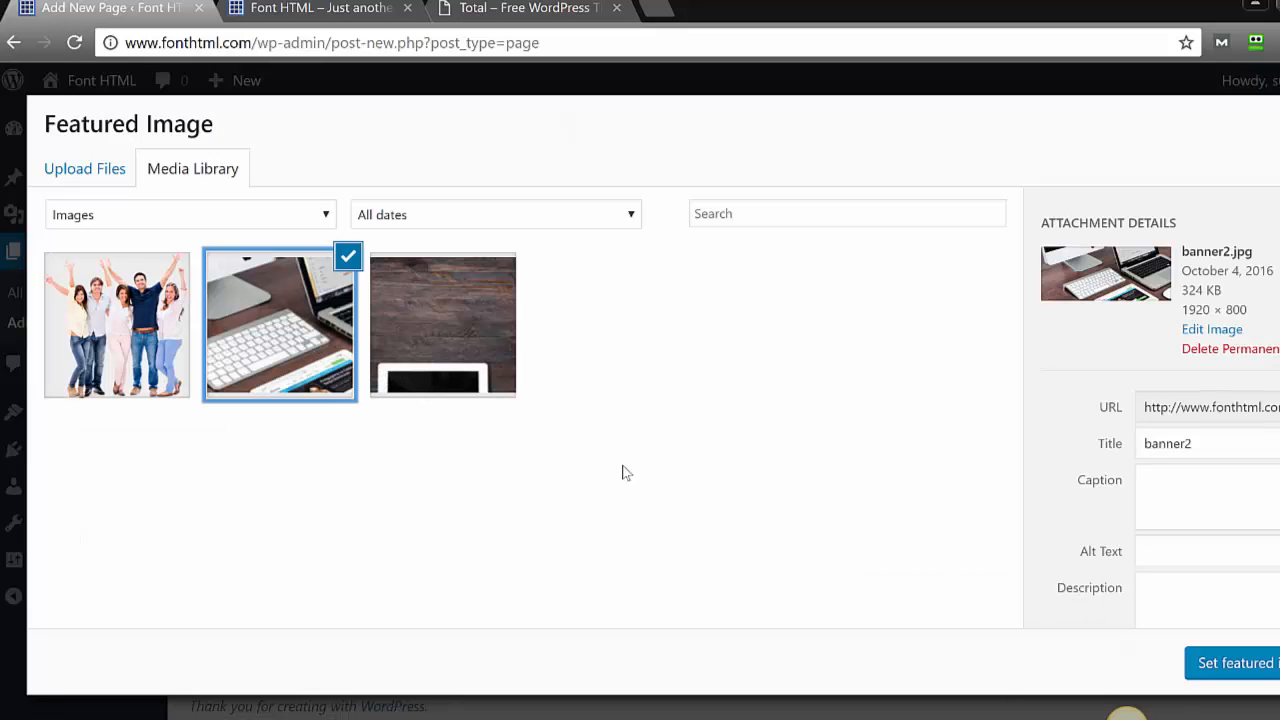
click(1227, 664)
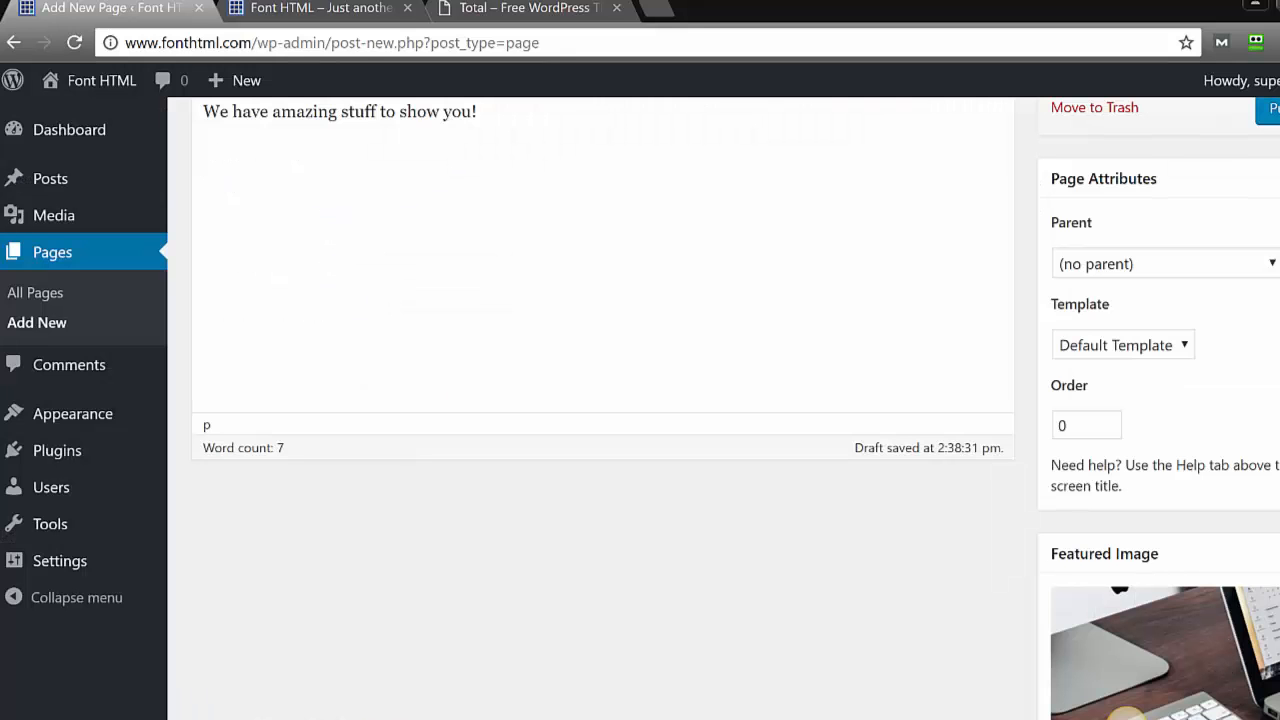
scroll(1127, 712, down, 3)
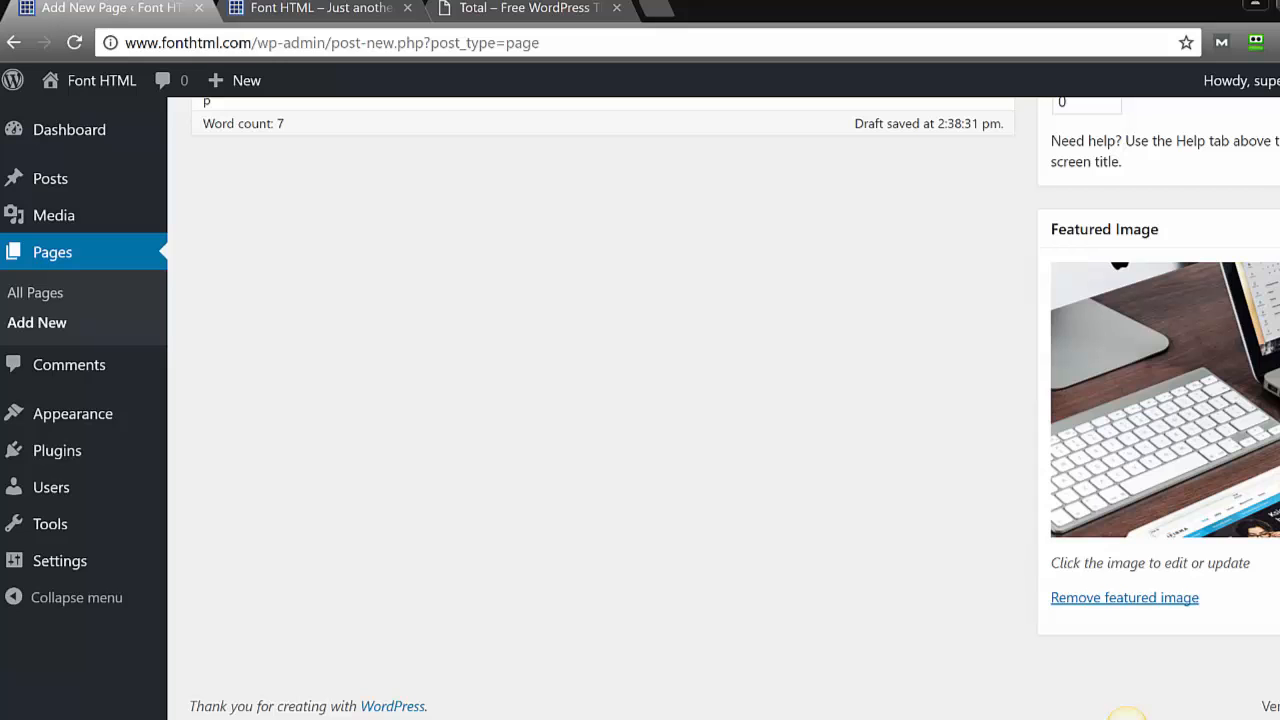
scroll(1127, 712, up, 5)
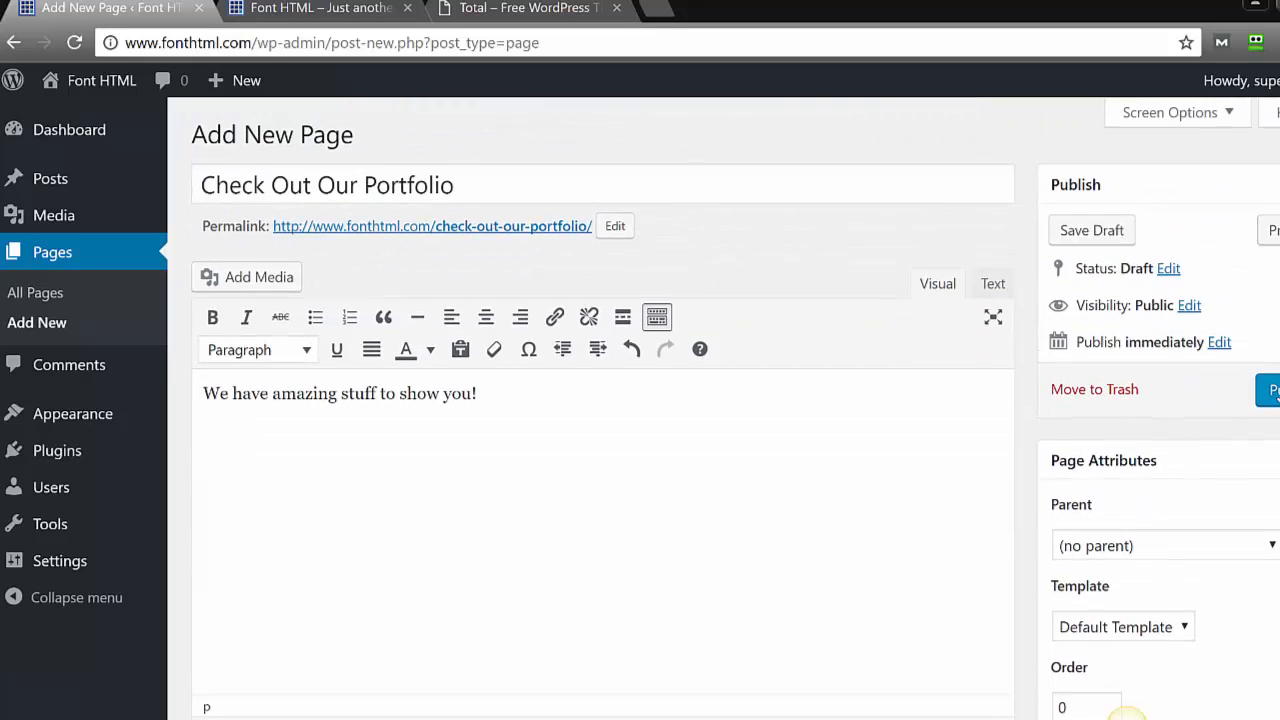
click(1268, 390)
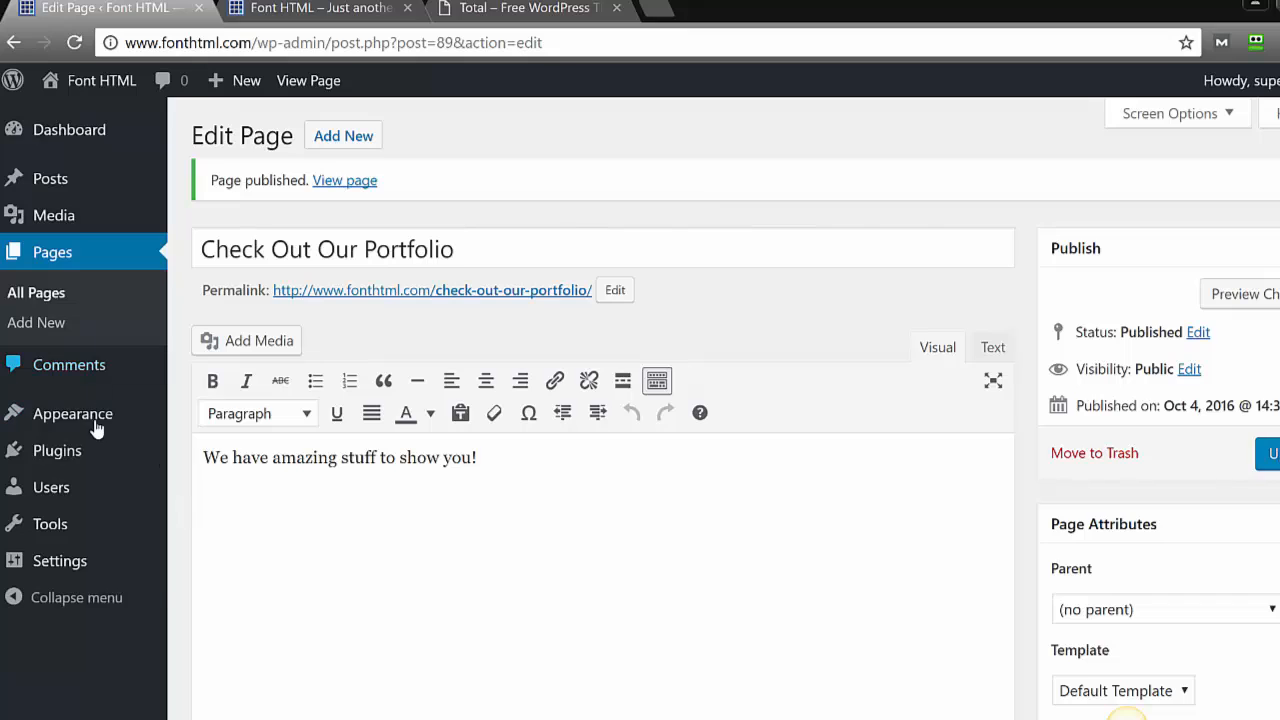
In the customizer's Home Slider settings, assign the "Check Out Our Portfolio" page to Slider 2, then save and publish.
mouse_move(94, 423)
click(224, 459)
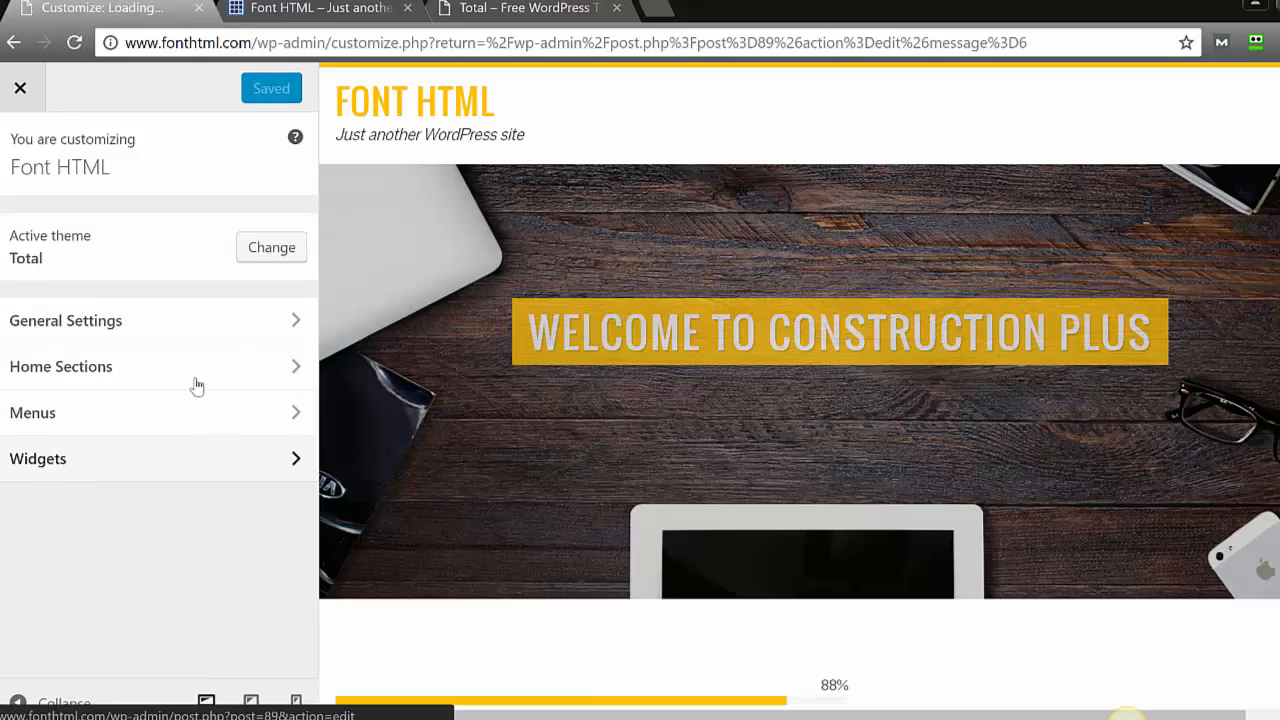
click(191, 384)
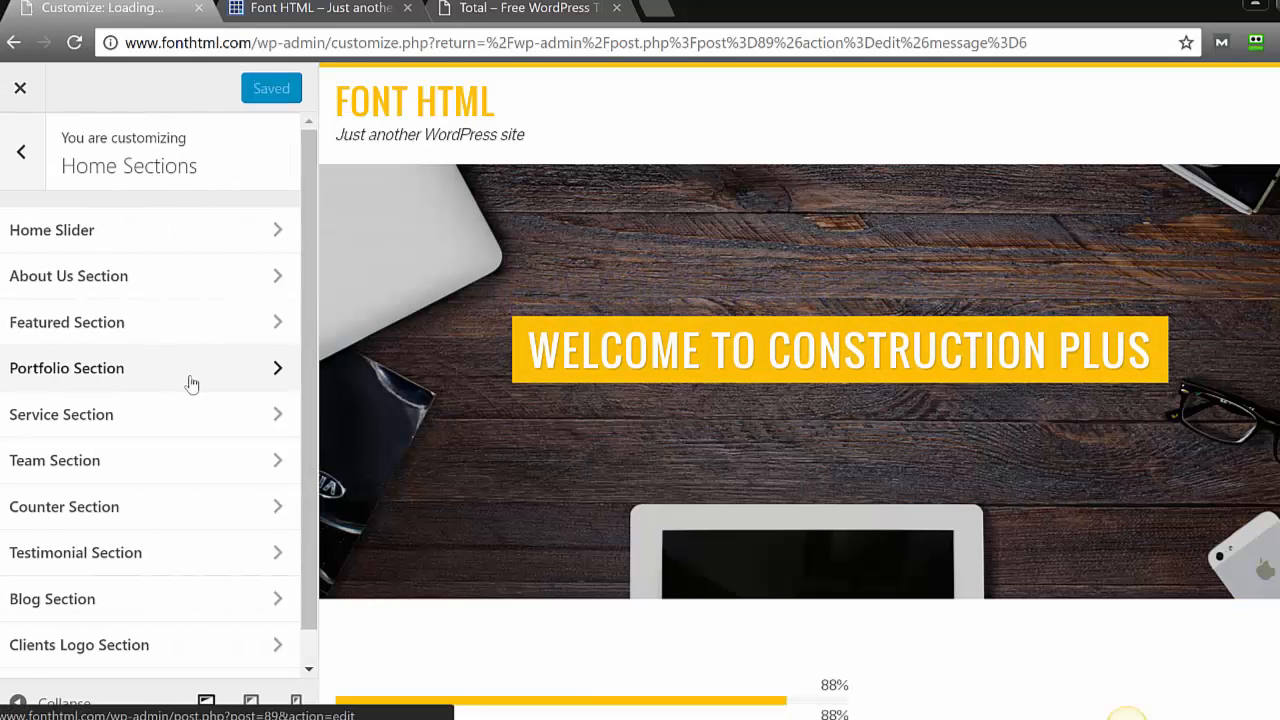
click(173, 247)
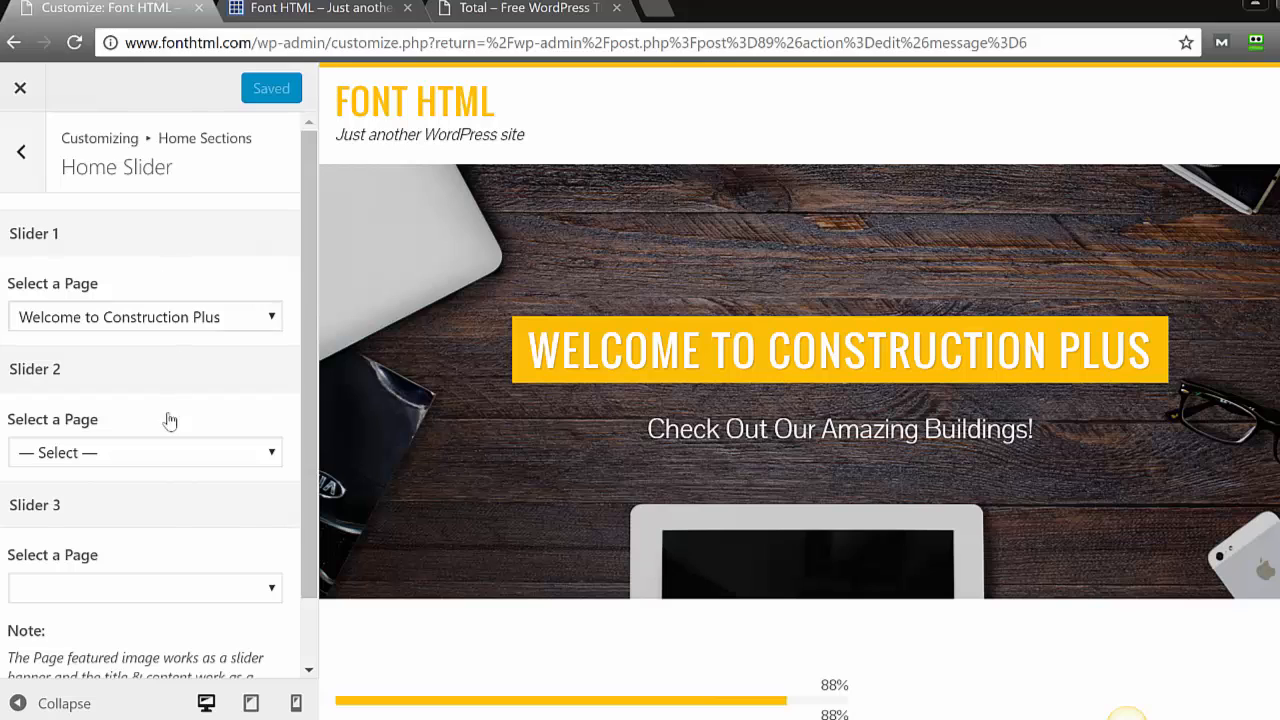
click(155, 456)
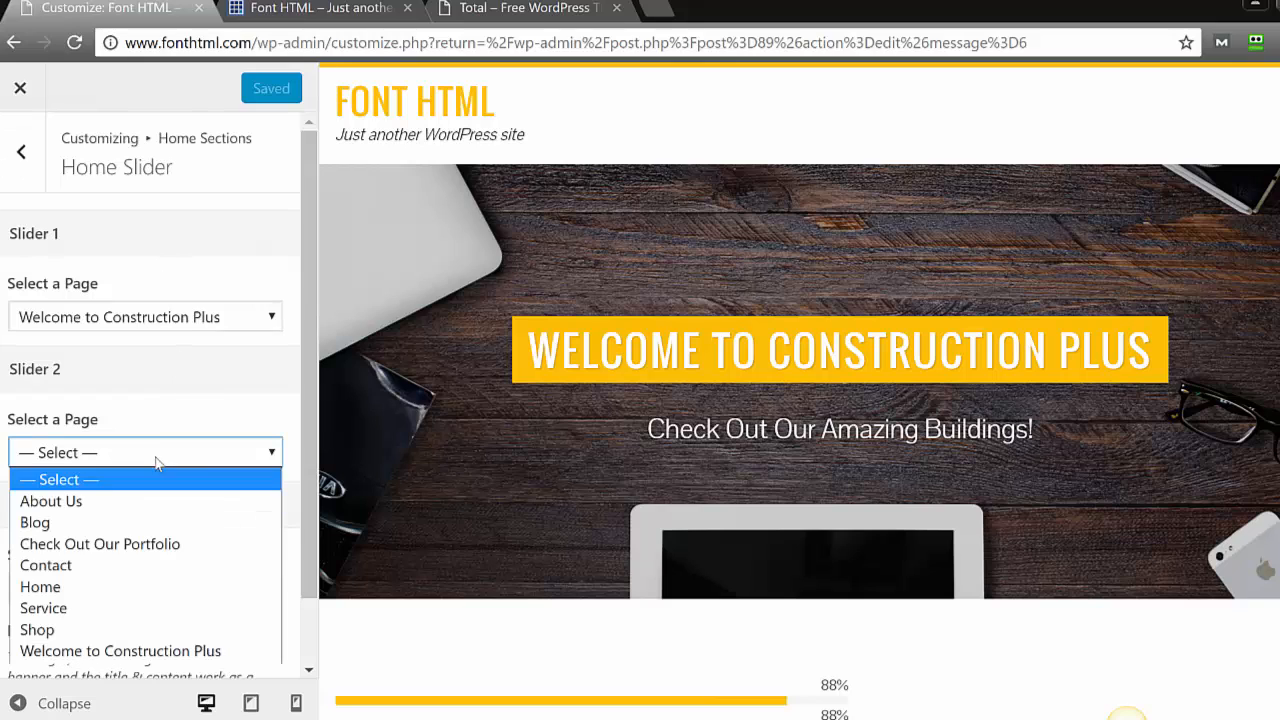
click(136, 544)
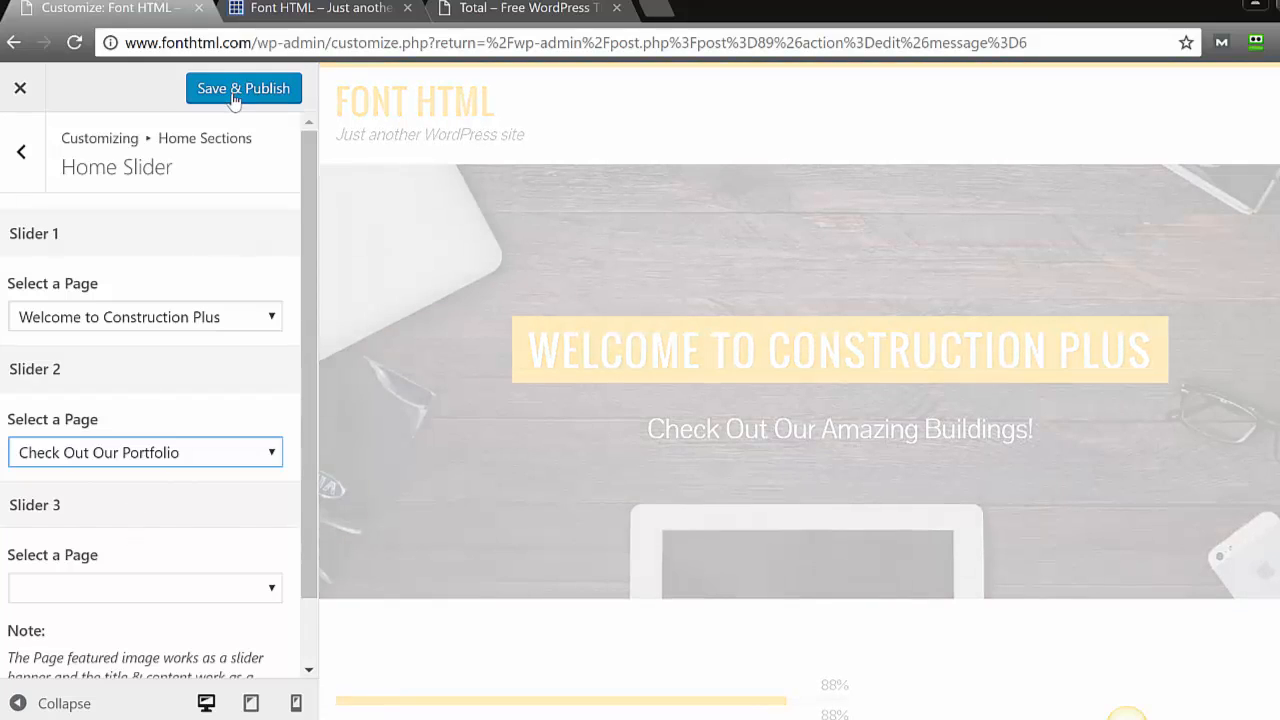
click(234, 93)
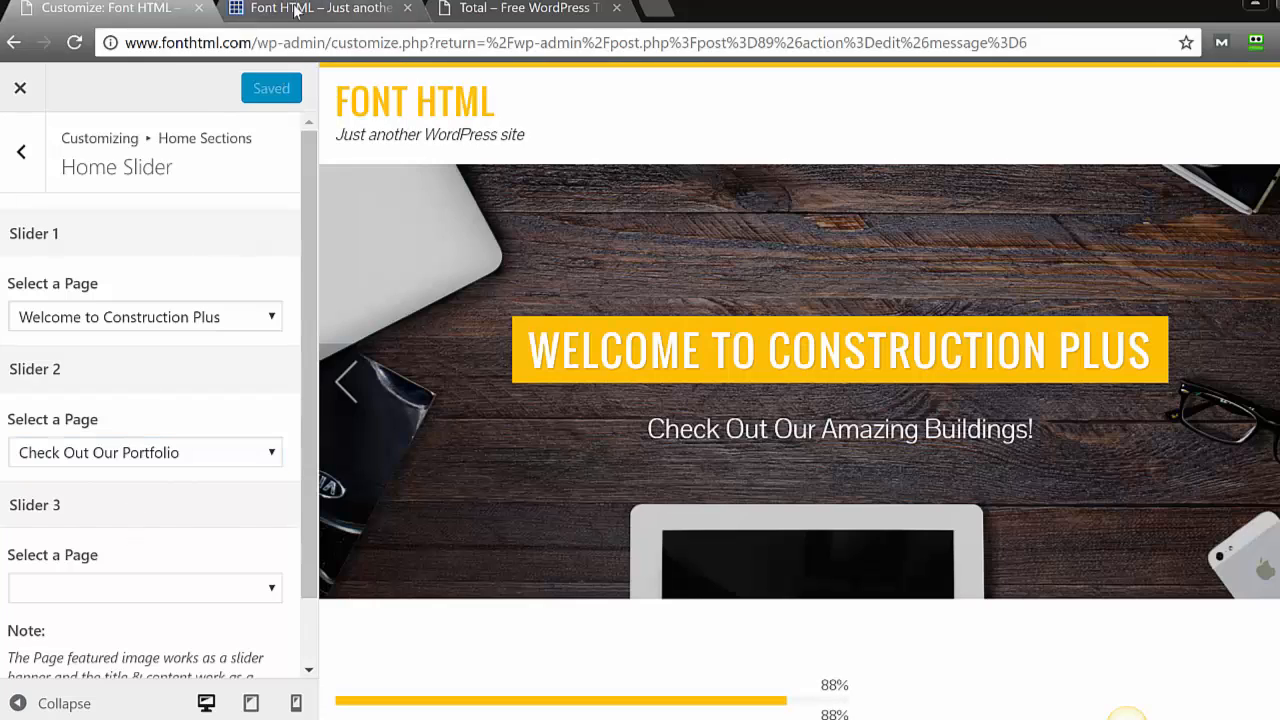
Reload the live site and review the home page slider with the added portfolio slide.
click(292, 12)
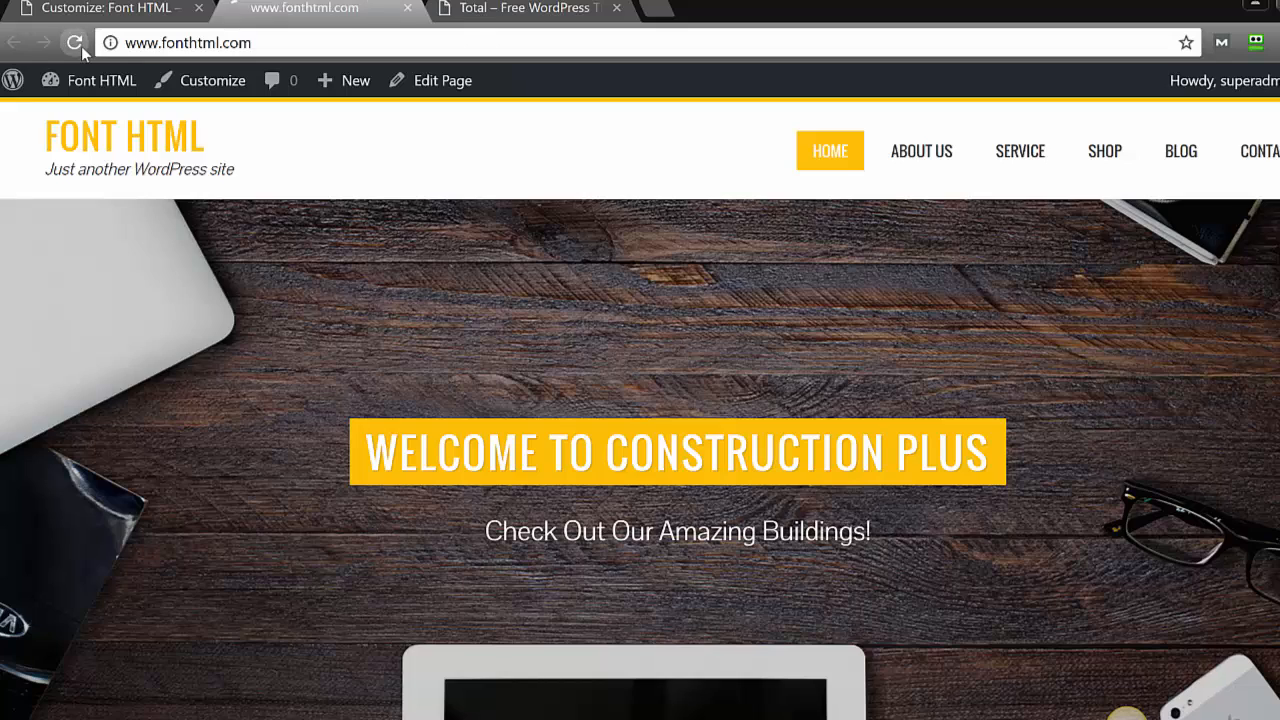
click(81, 46)
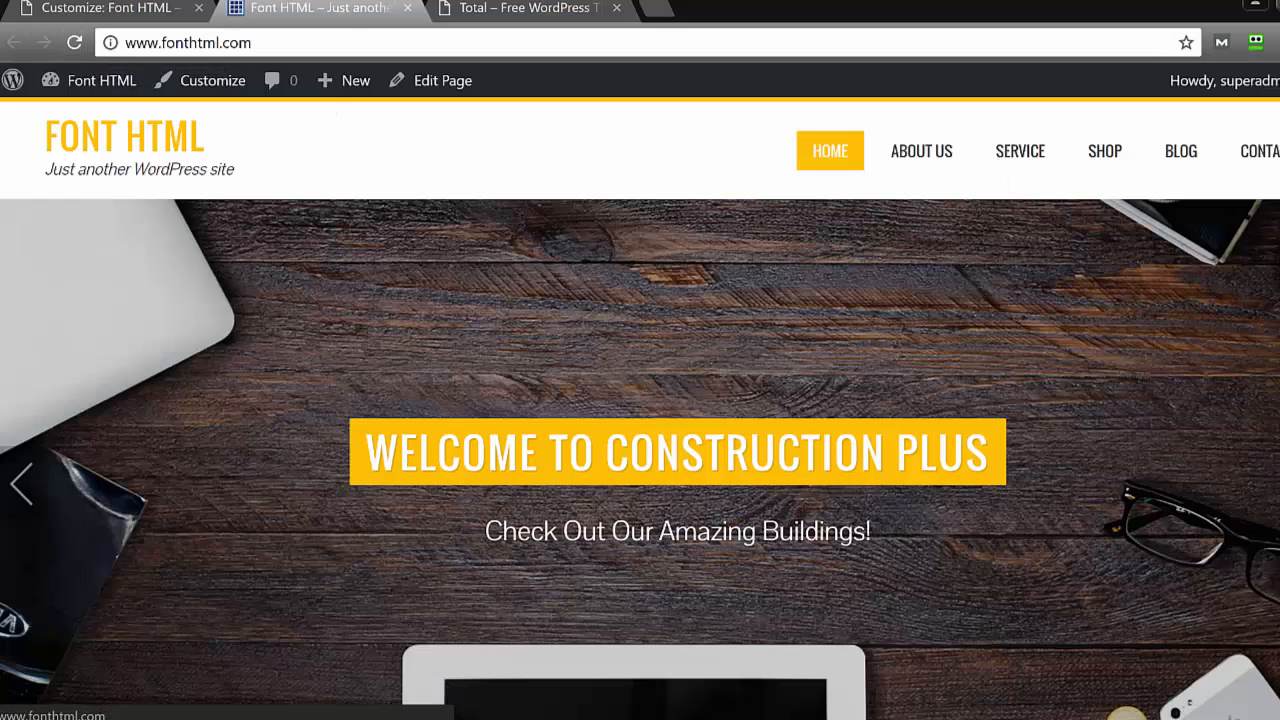
scroll(640, 408, down, 2)
scroll(1127, 713, down, 4)
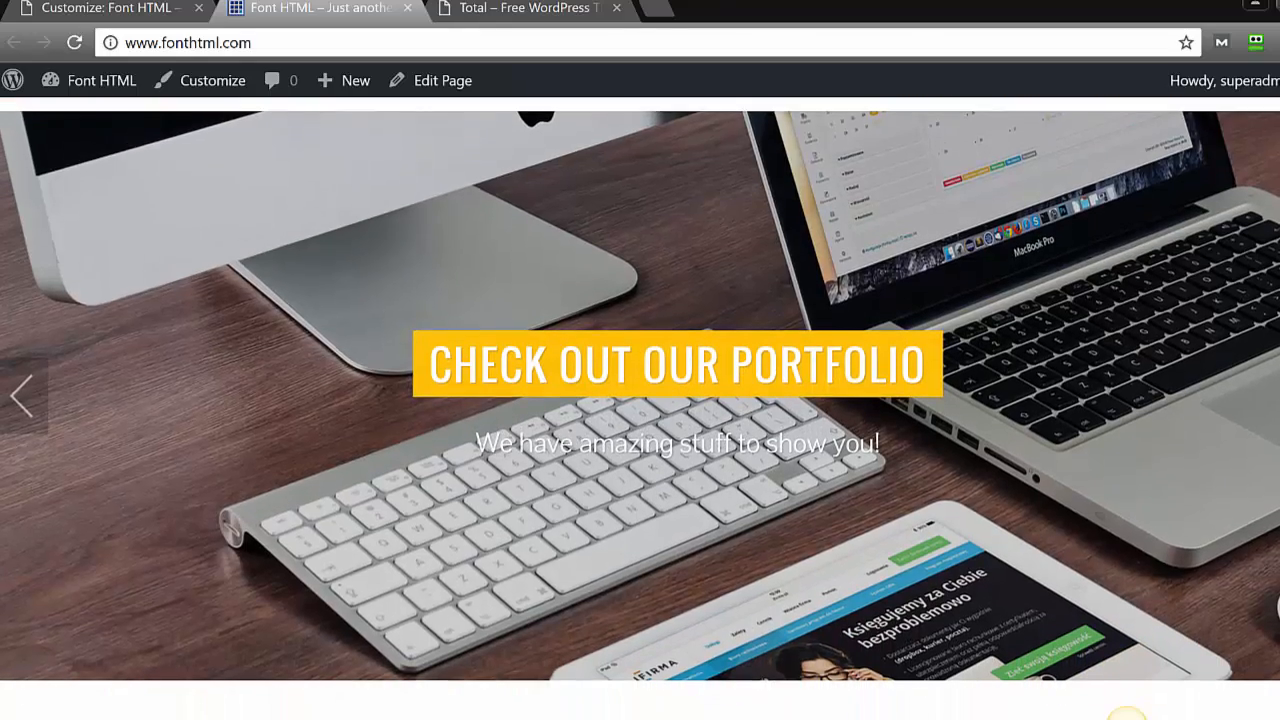
scroll(1127, 713, up, 4)
scroll(1127, 713, up, 1)
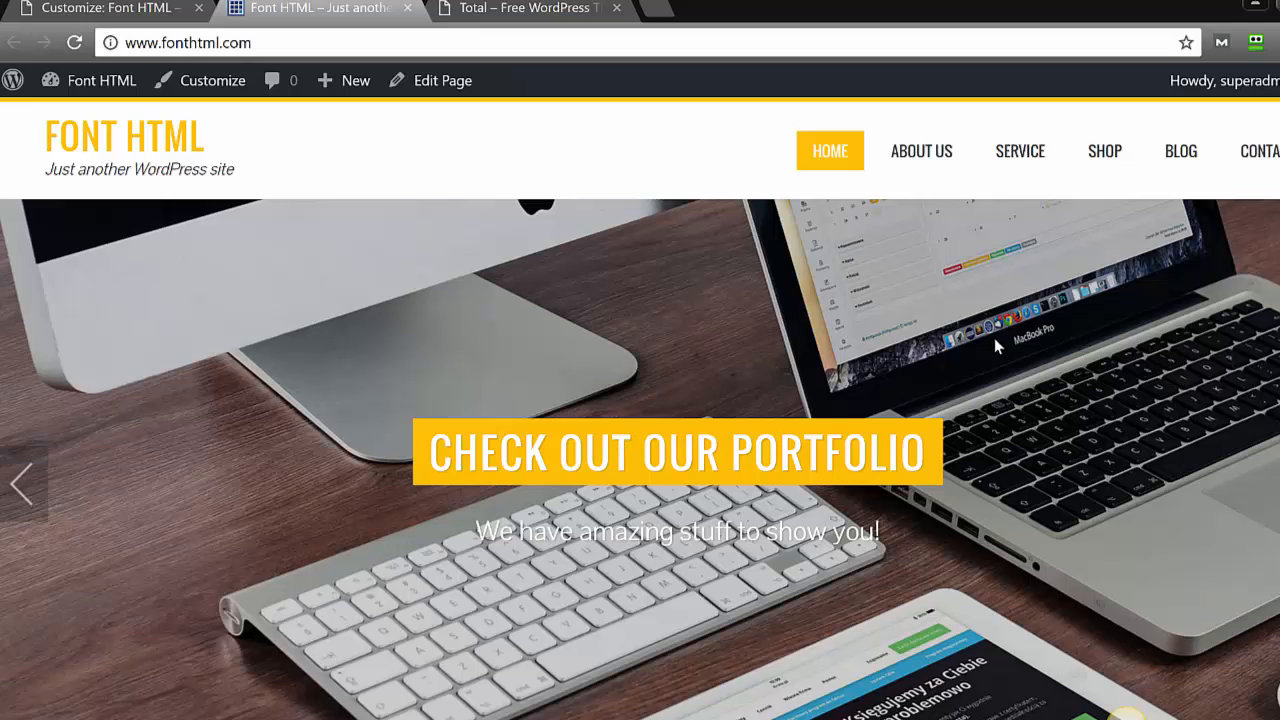
key(XF86AudioRaiseVolume)
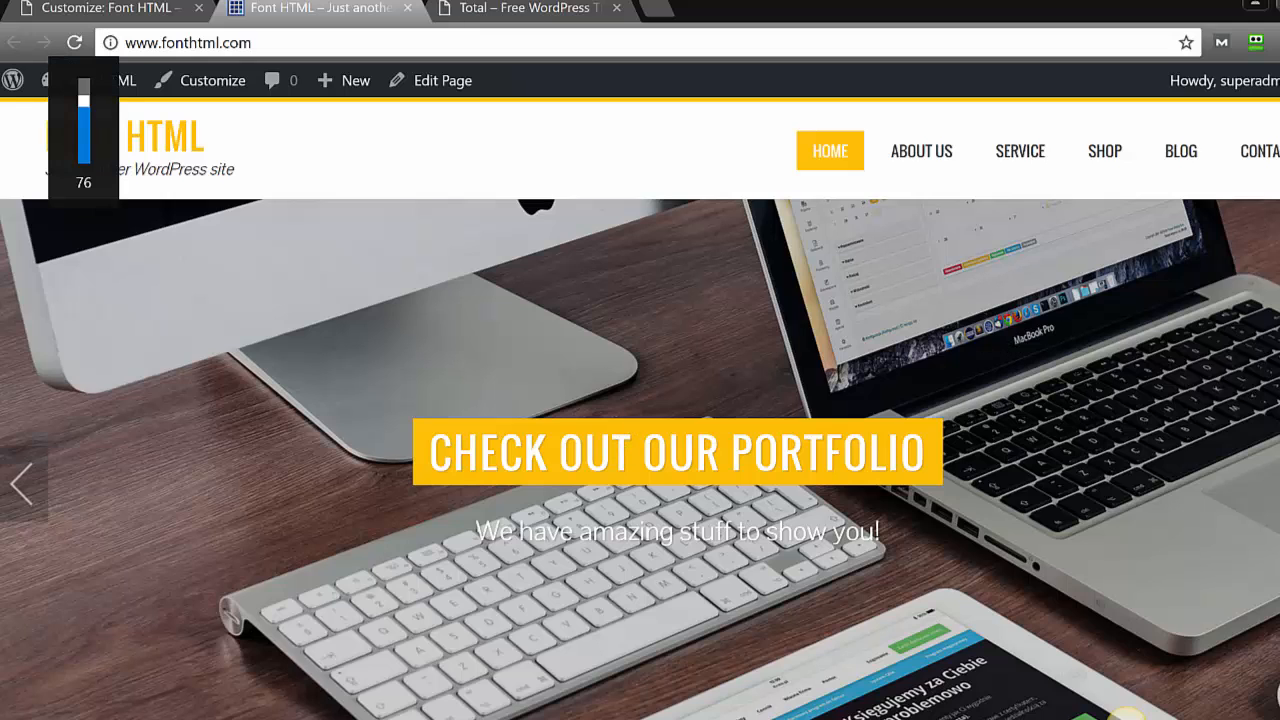
scroll(1127, 716, down, 2)
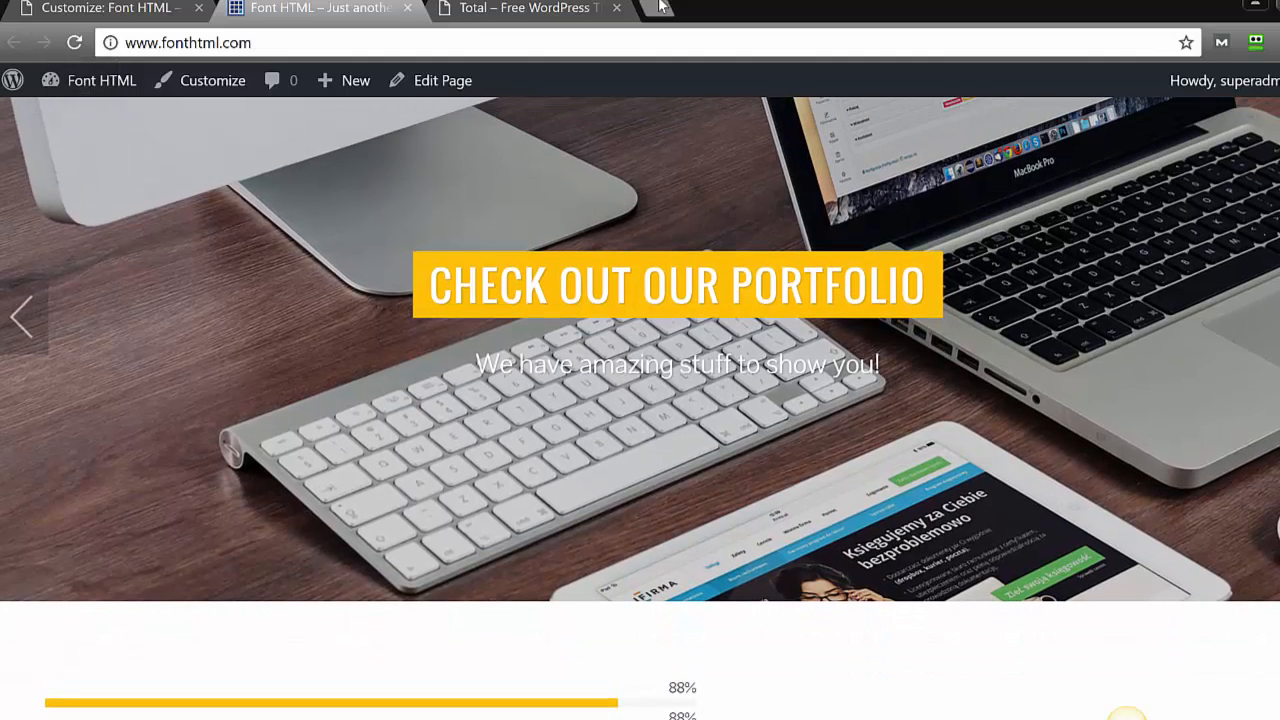
key(XF86AudioRaiseVolume)
Switch to the Total theme demo and examine the About Us section with its text, image and progress bars.
click(556, 8)
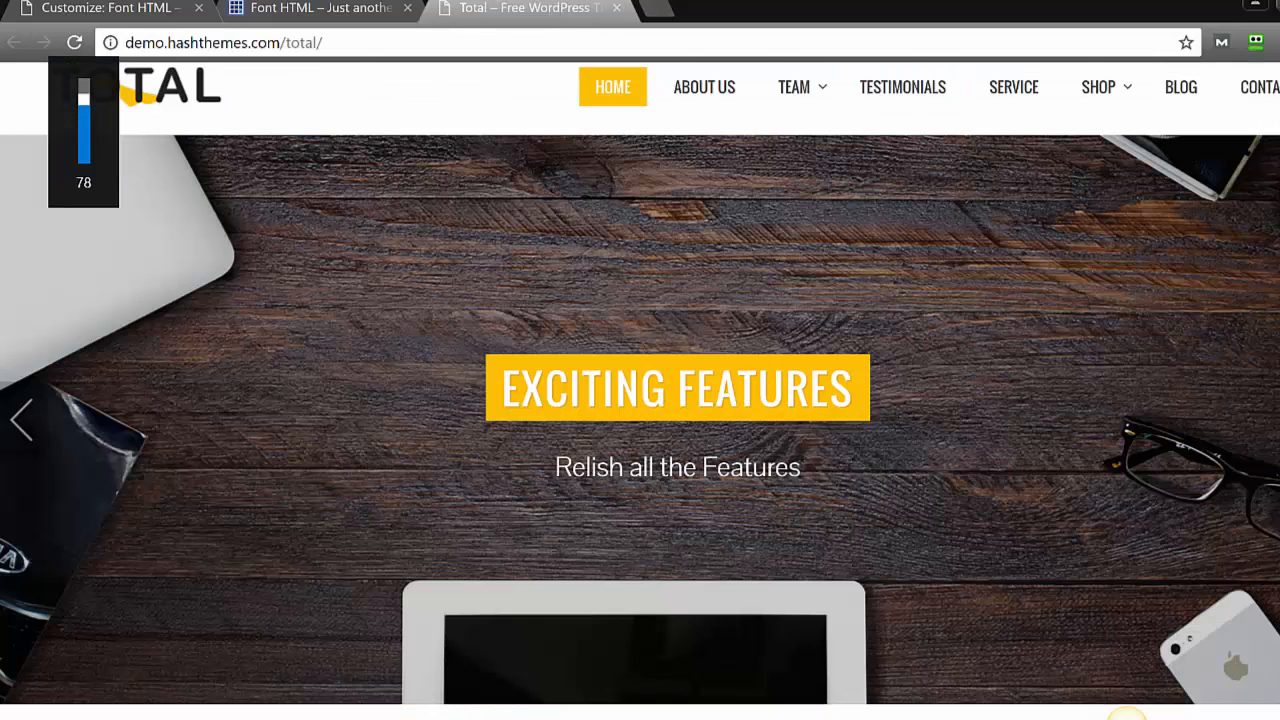
scroll(1127, 716, down, 5)
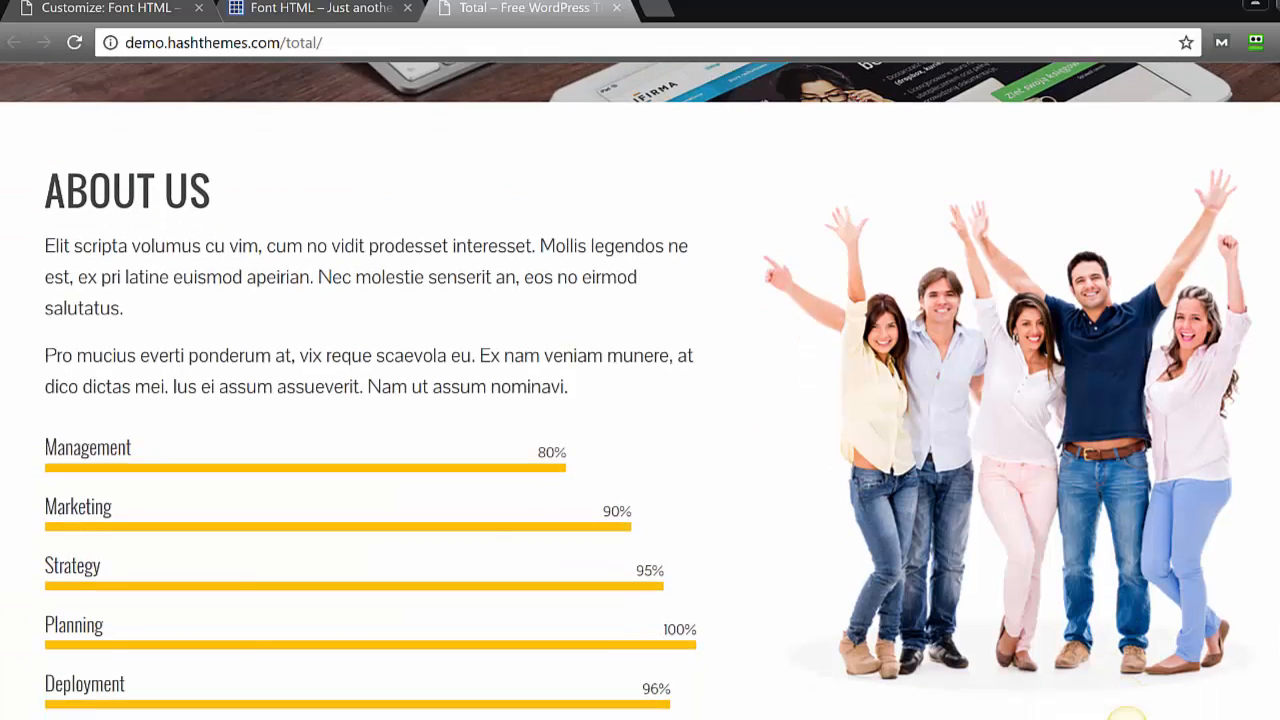
scroll(1127, 716, down, 2)
scroll(1127, 716, up, 1)
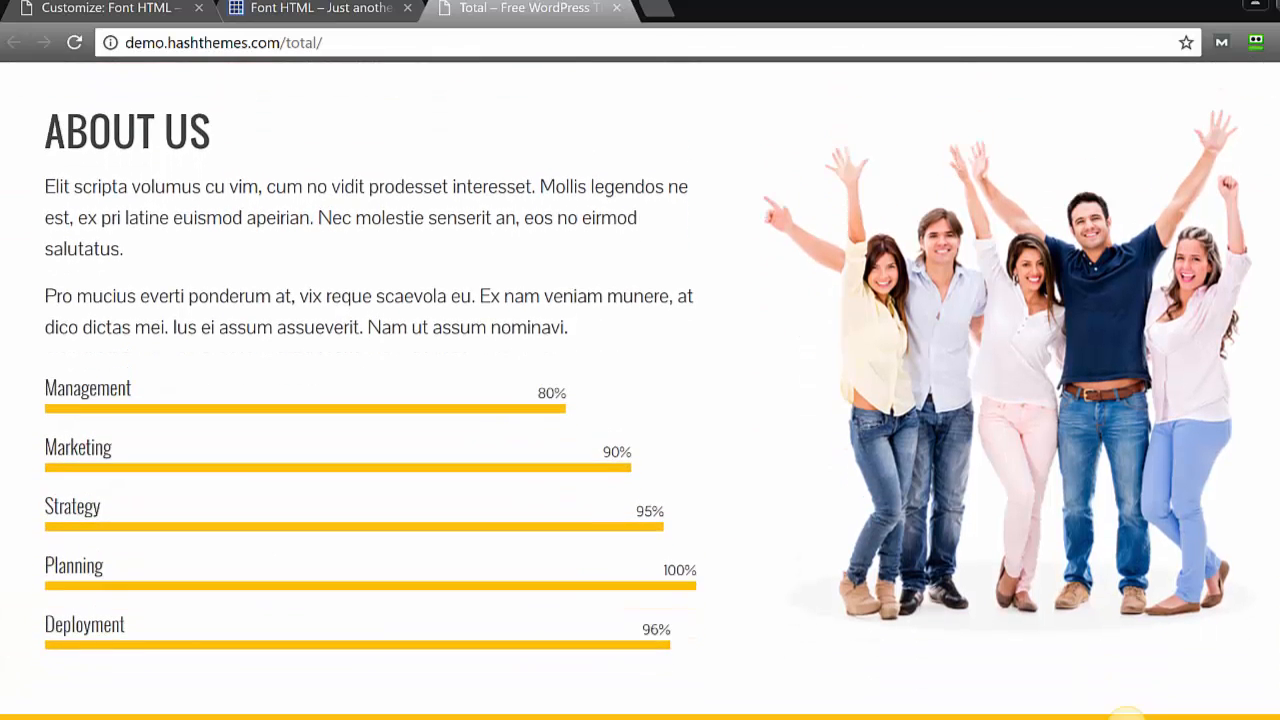
scroll(1127, 716, up, 1)
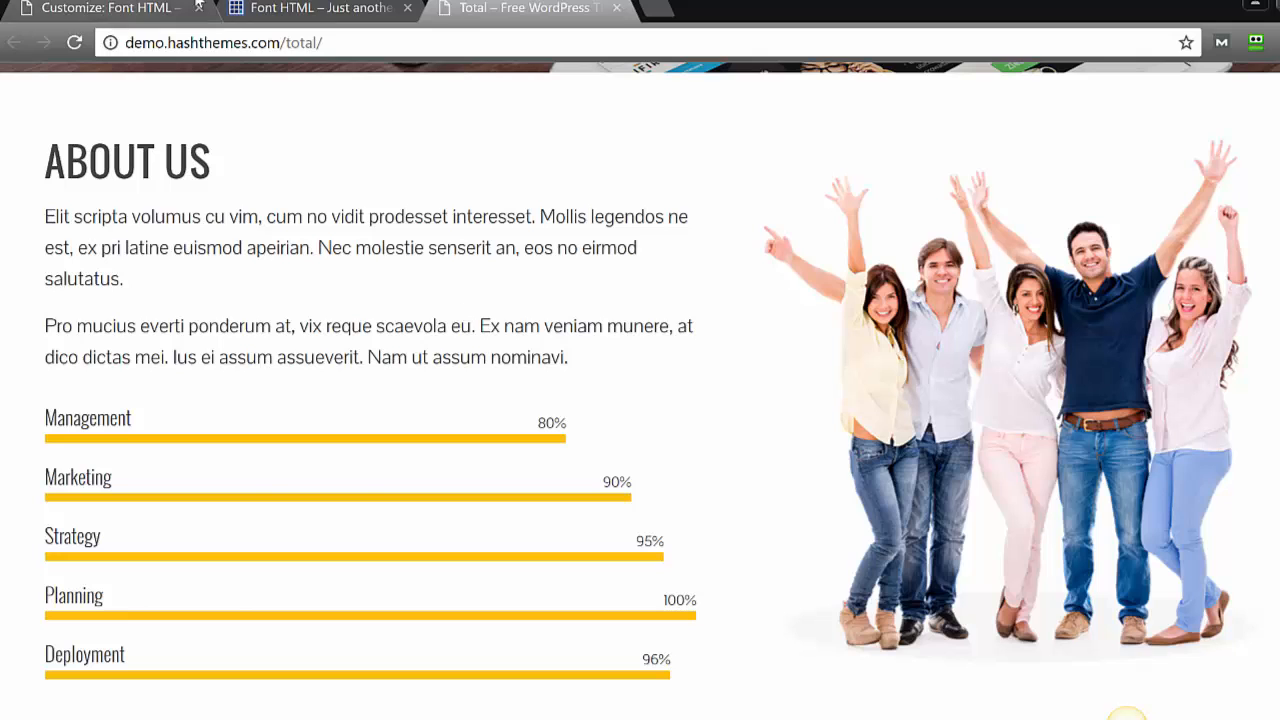
Back in the customizer's Home Sections, choose the About Us page for the About Us Section, then save and publish.
click(130, 12)
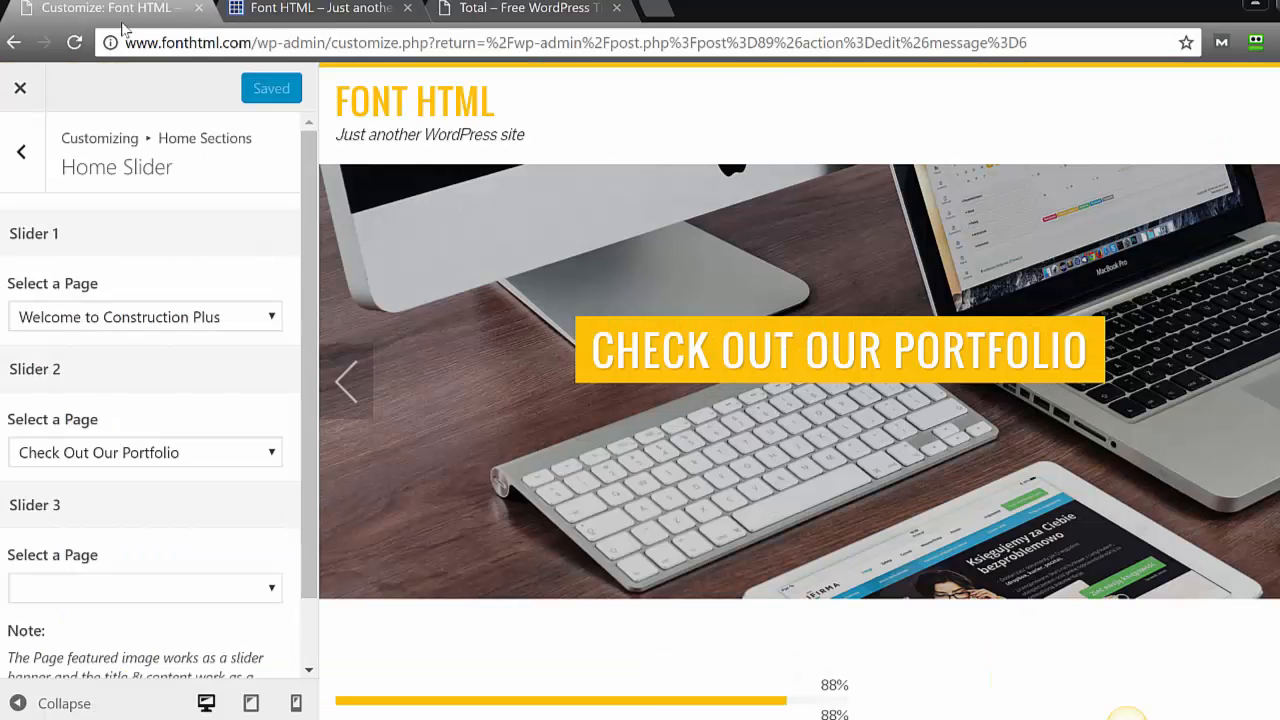
click(21, 152)
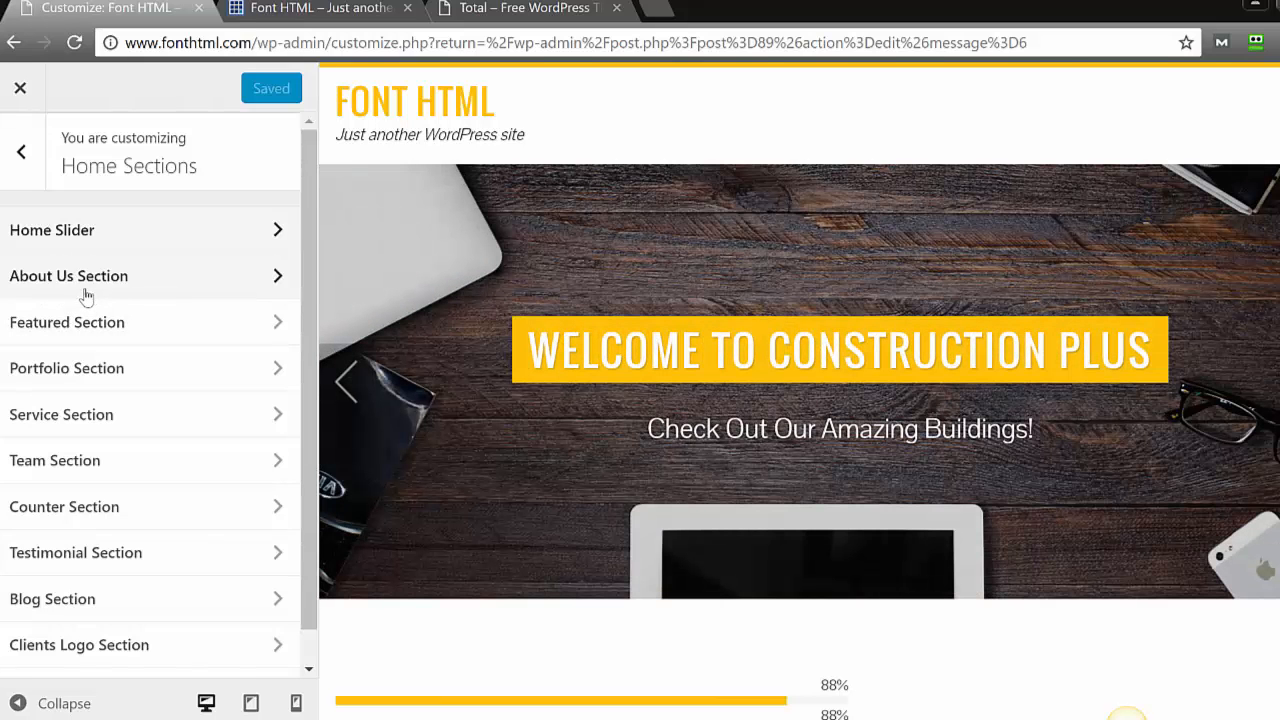
click(86, 295)
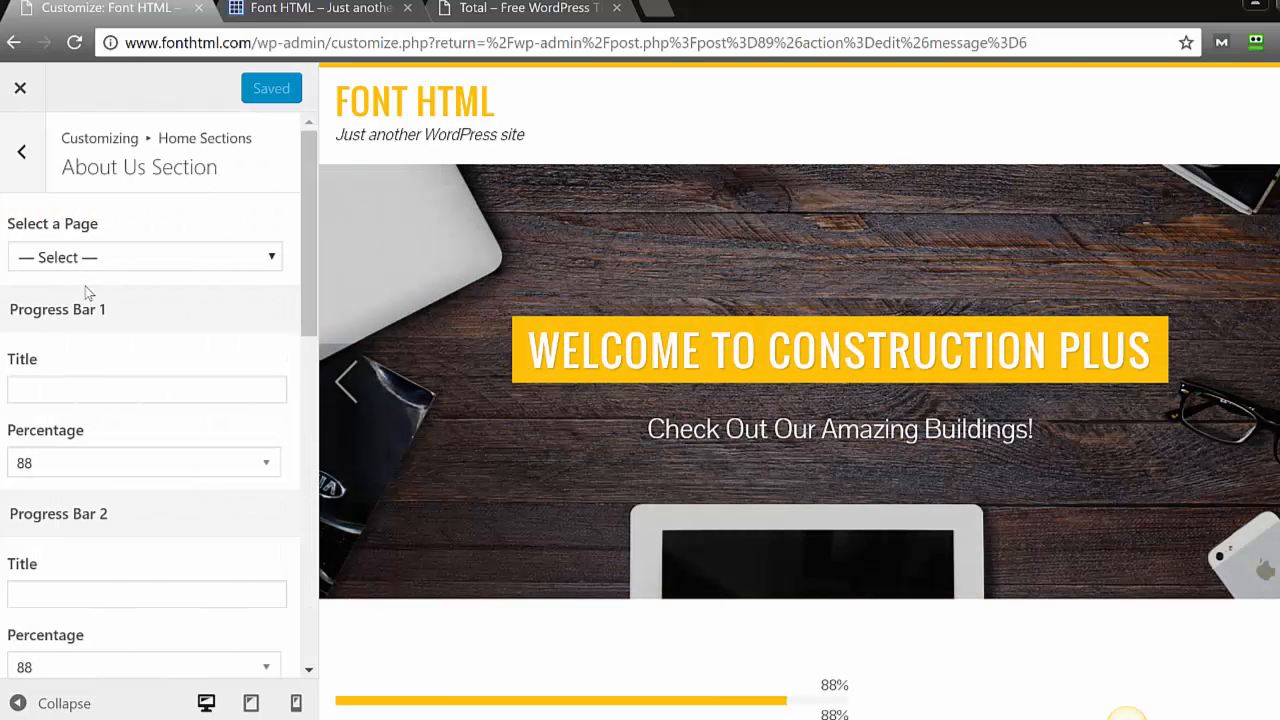
click(52, 267)
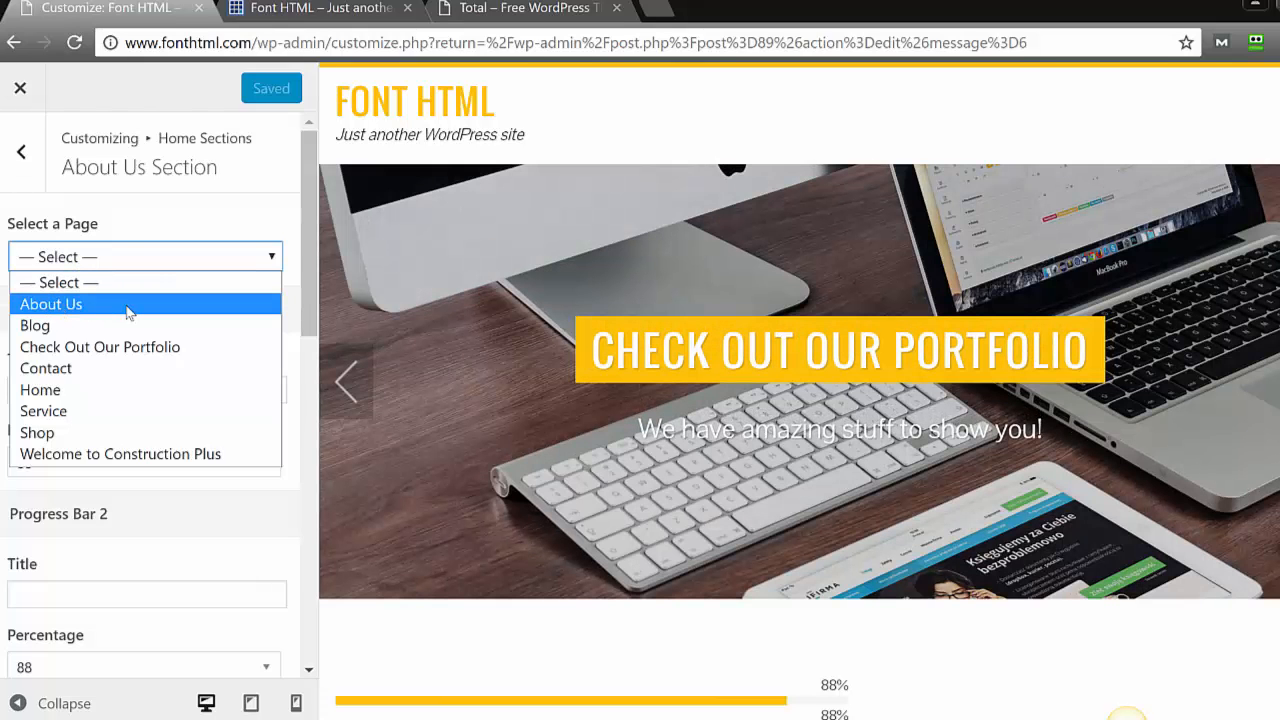
click(127, 309)
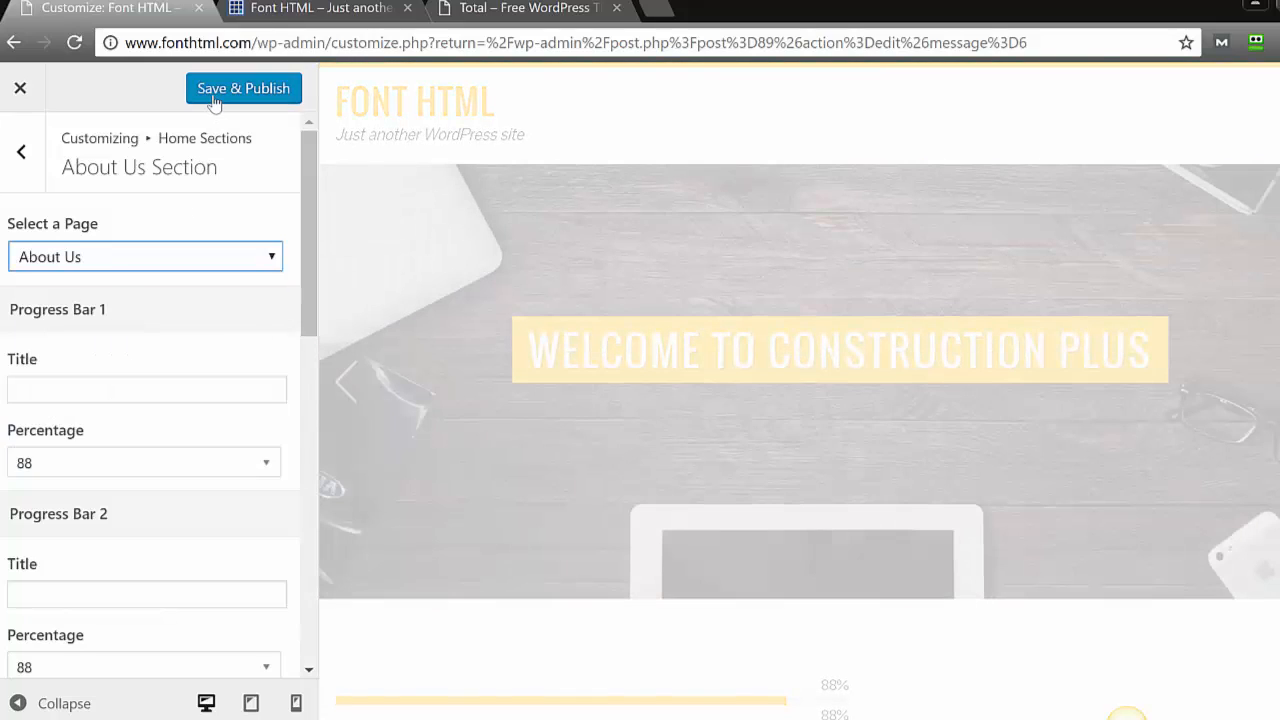
click(213, 95)
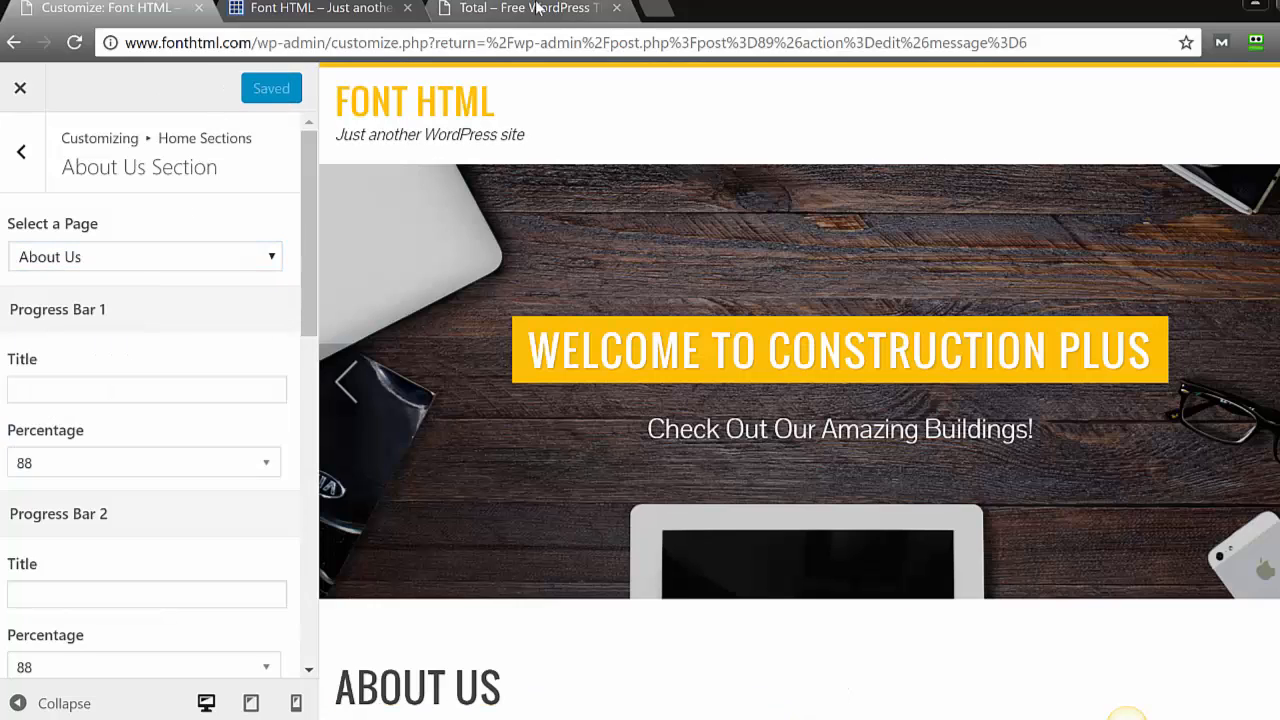
Copy the two paragraphs under the About Us heading on the Total theme demo.
click(537, 8)
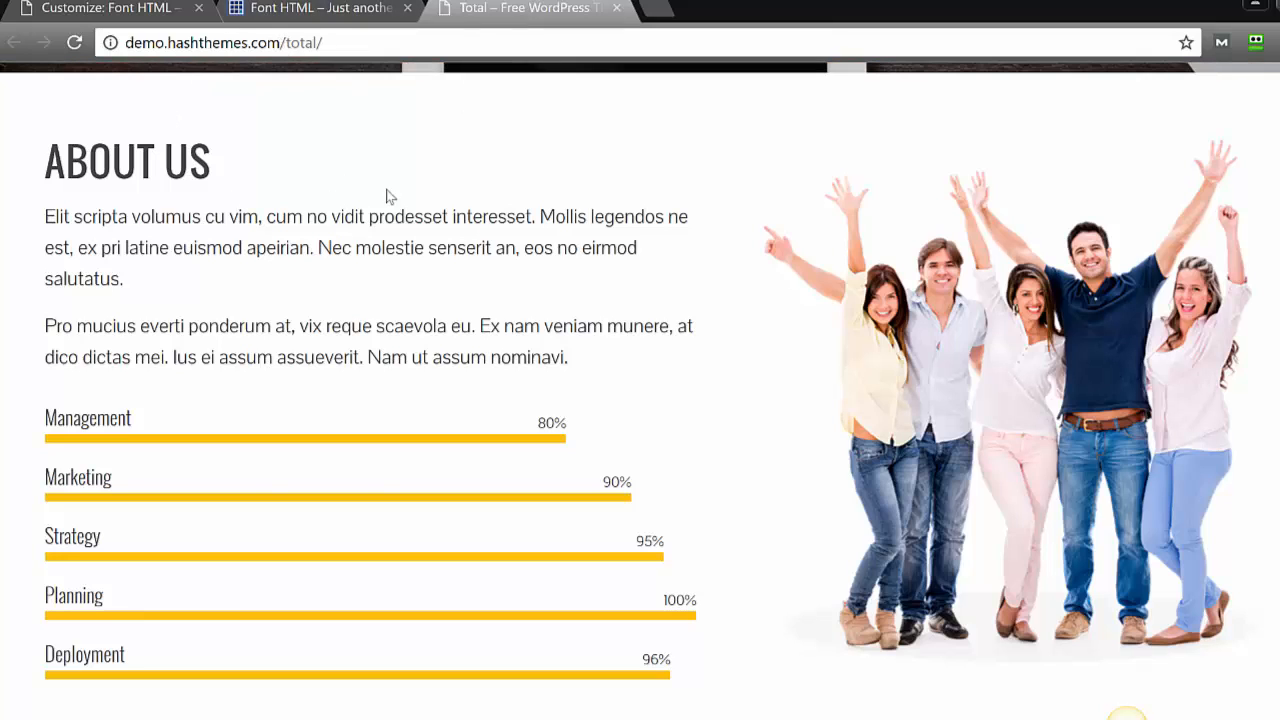
drag(604, 358, 691, 352)
key(ctrl+c)
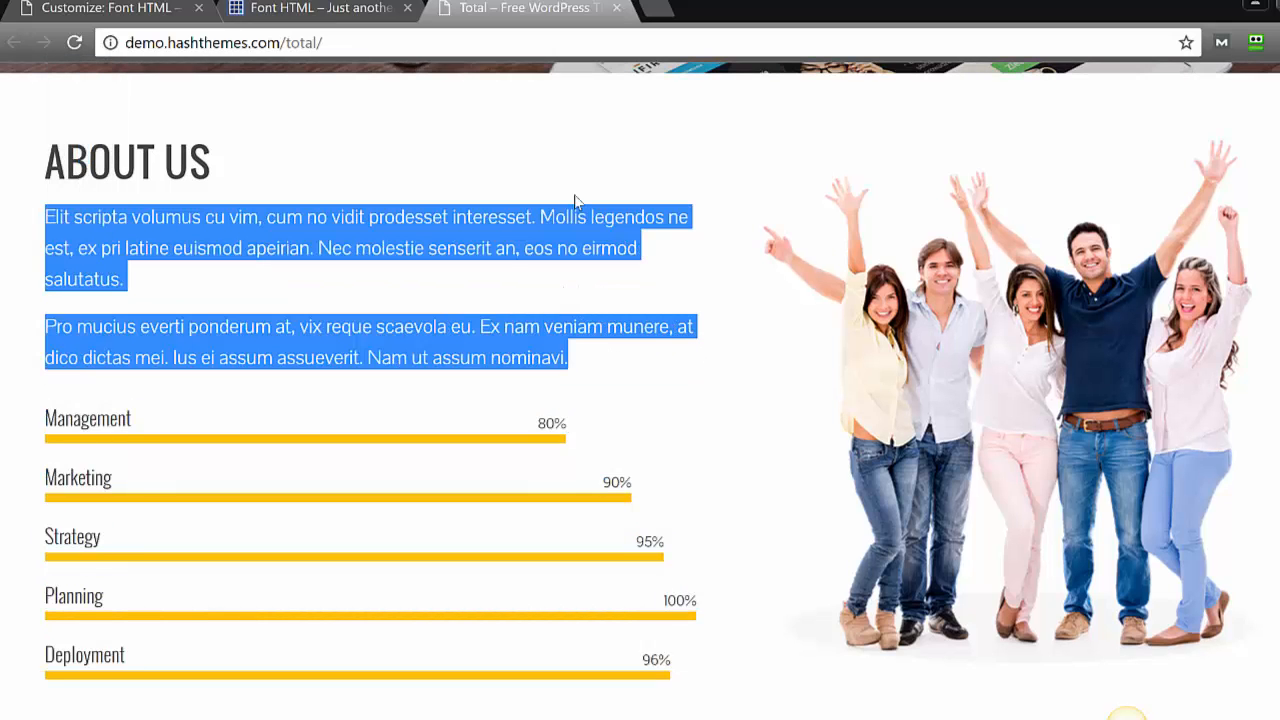
Leave the customizer, open the About Us page for editing, paste the two copied demo paragraphs as its content and update the page.
click(62, 10)
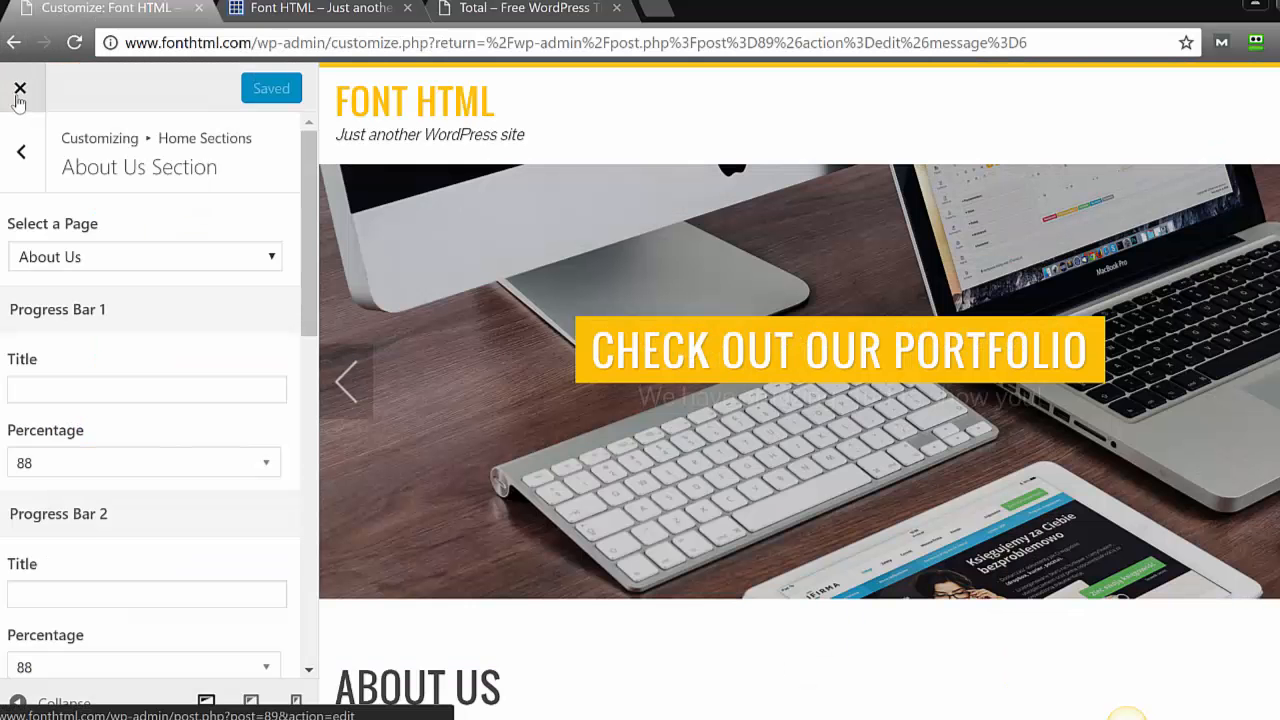
click(17, 96)
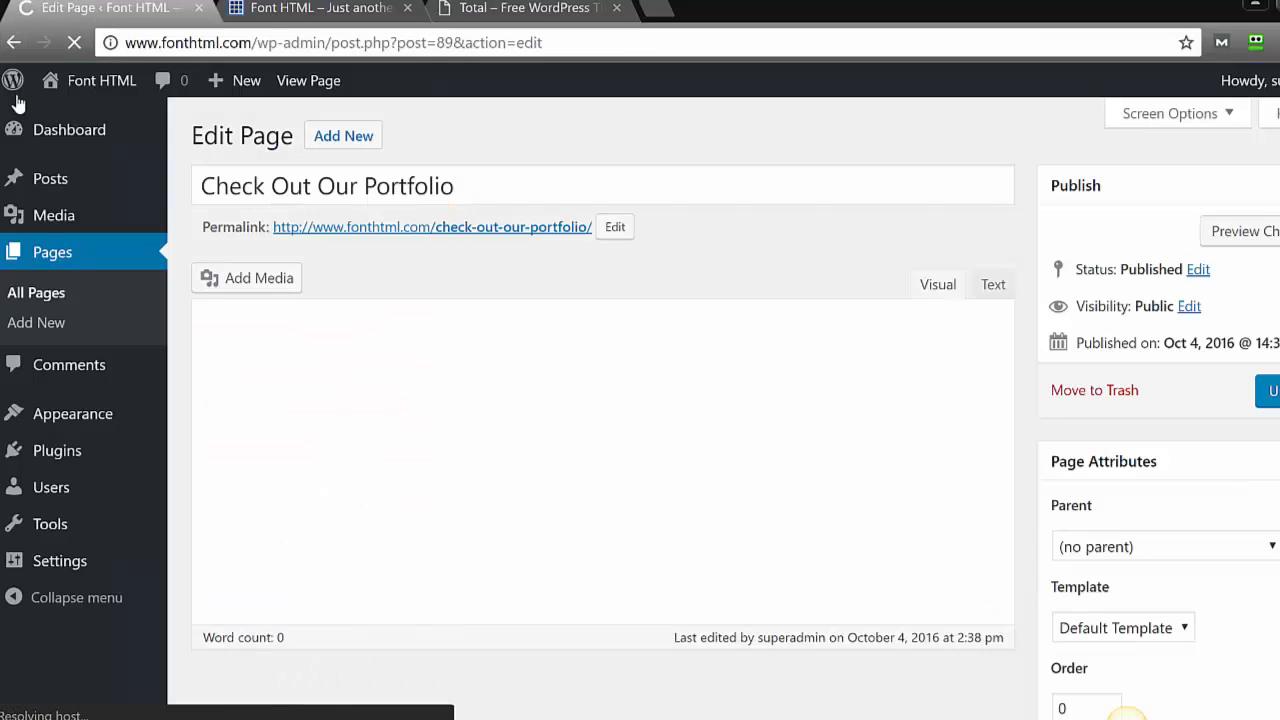
click(60, 293)
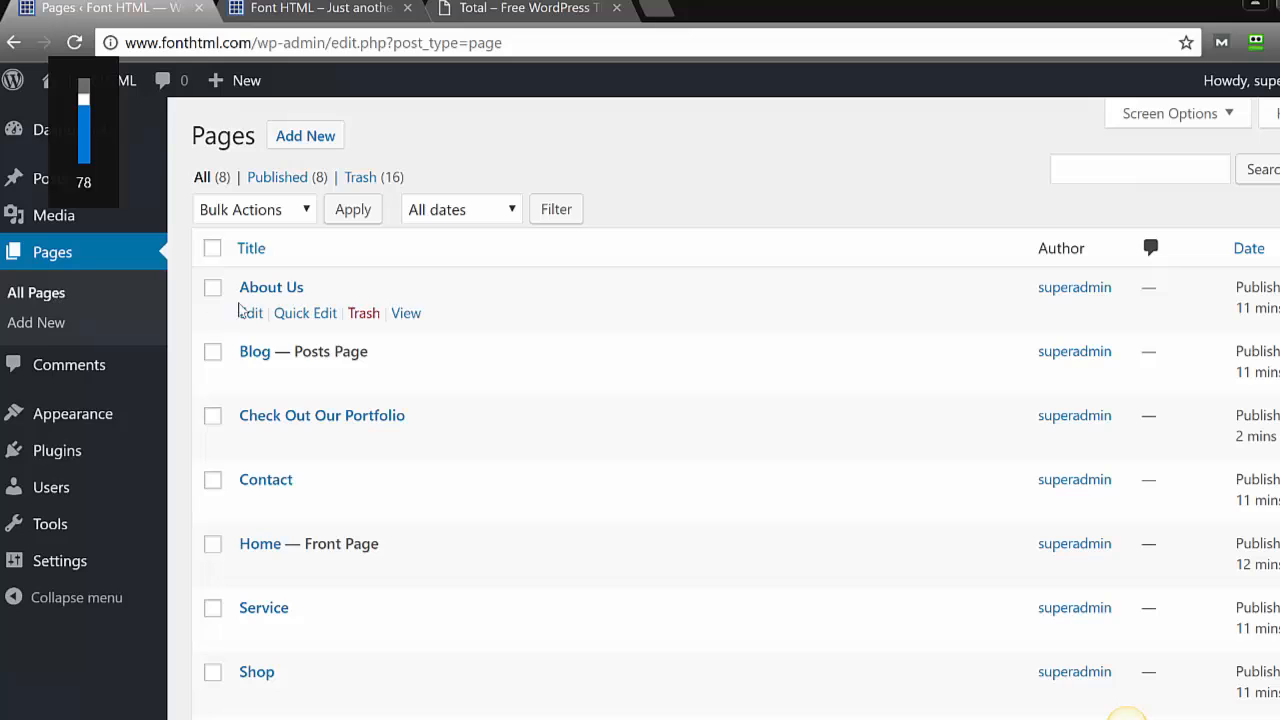
click(251, 313)
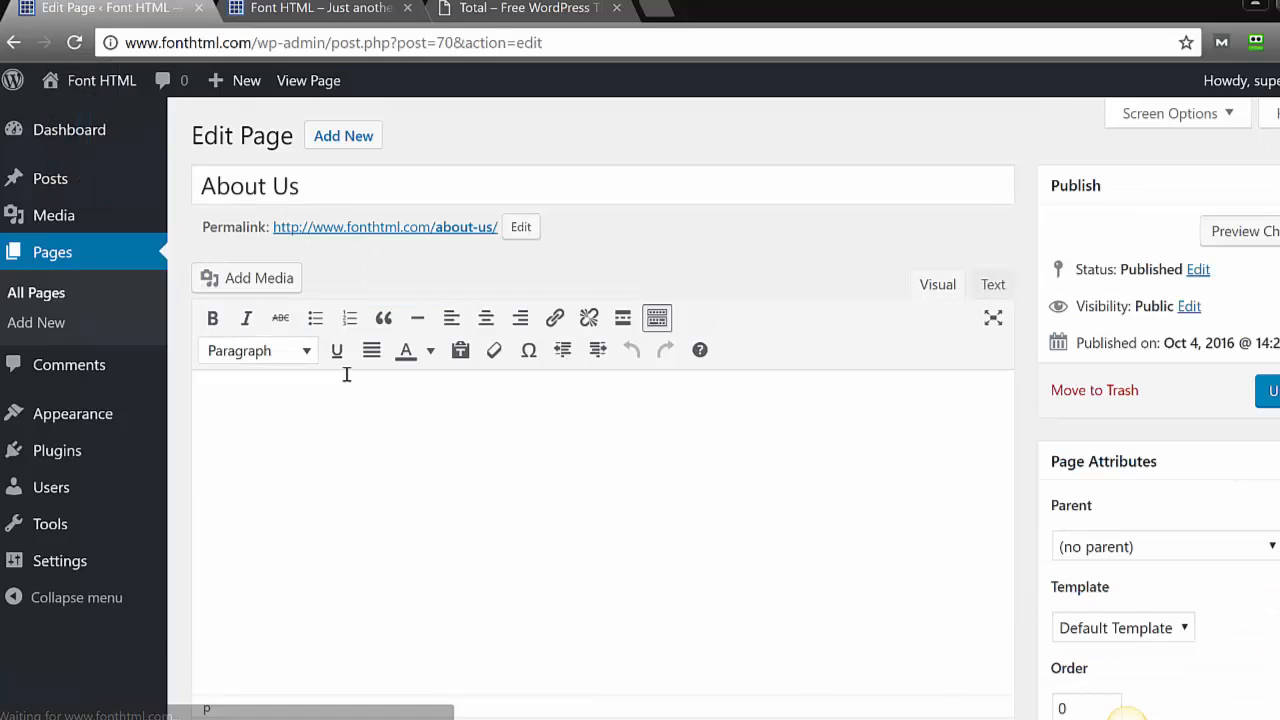
key(ctrl+v)
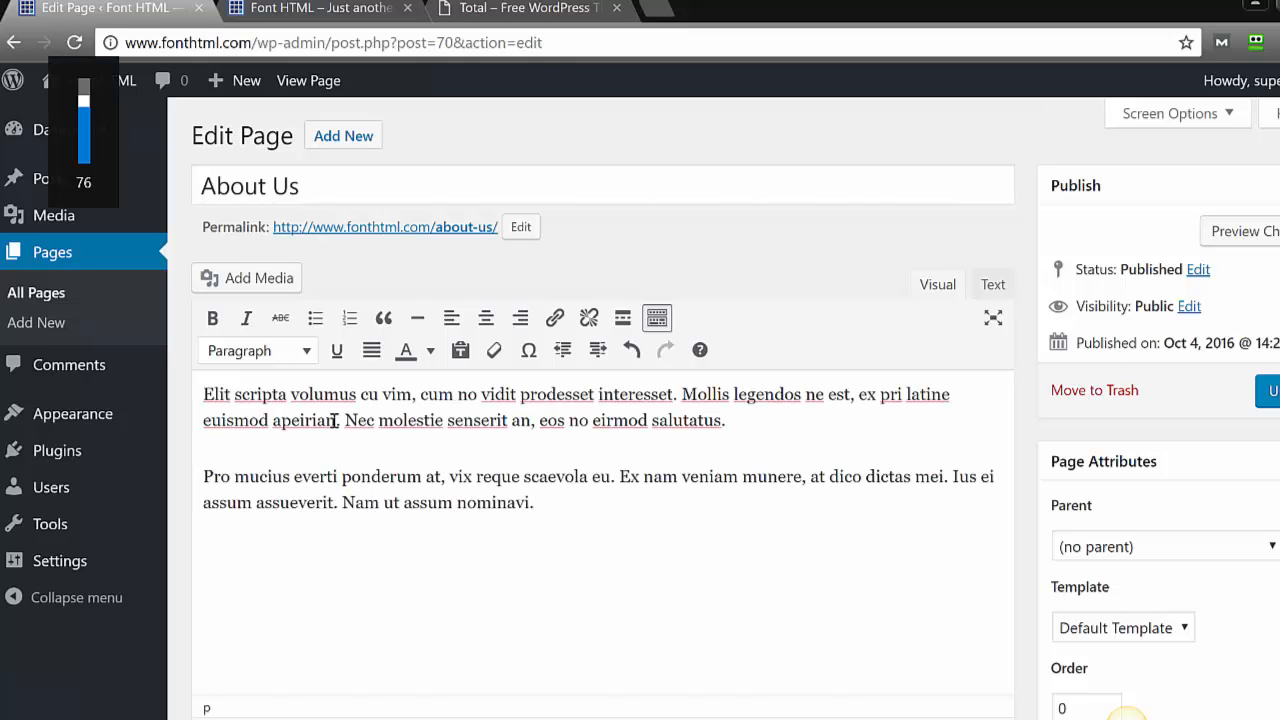
drag(545, 492, 330, 340)
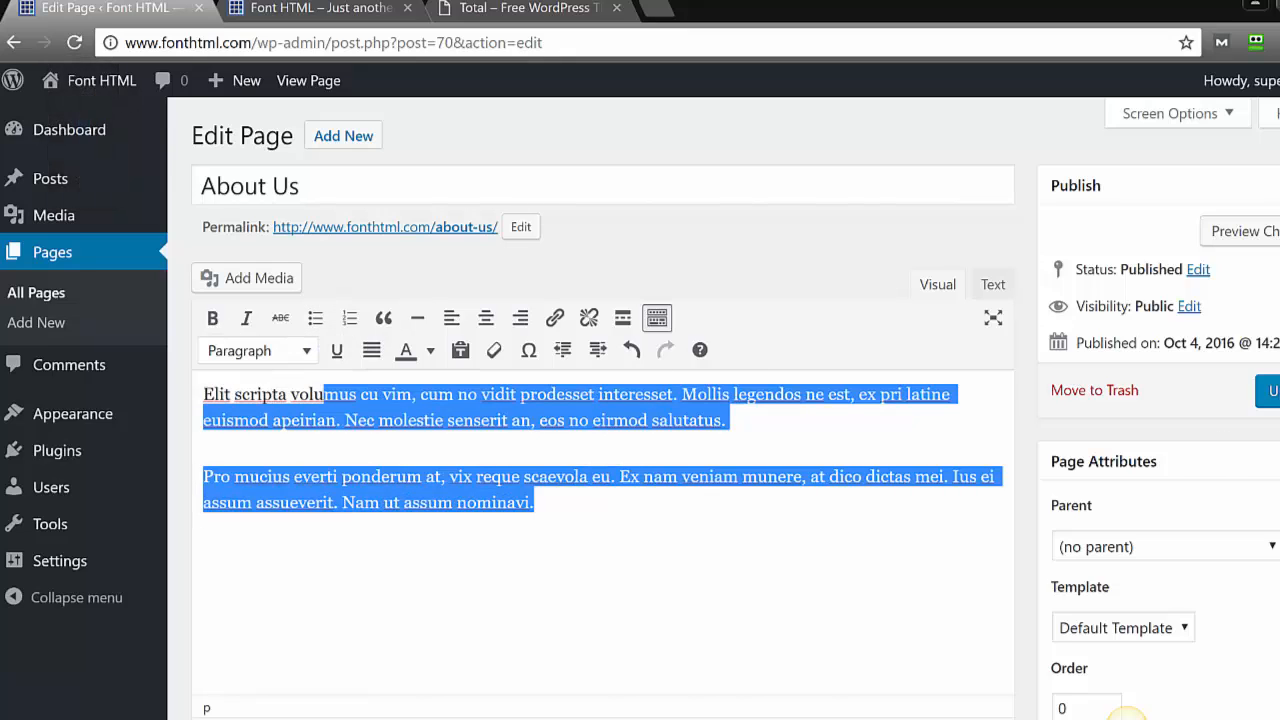
click(1268, 388)
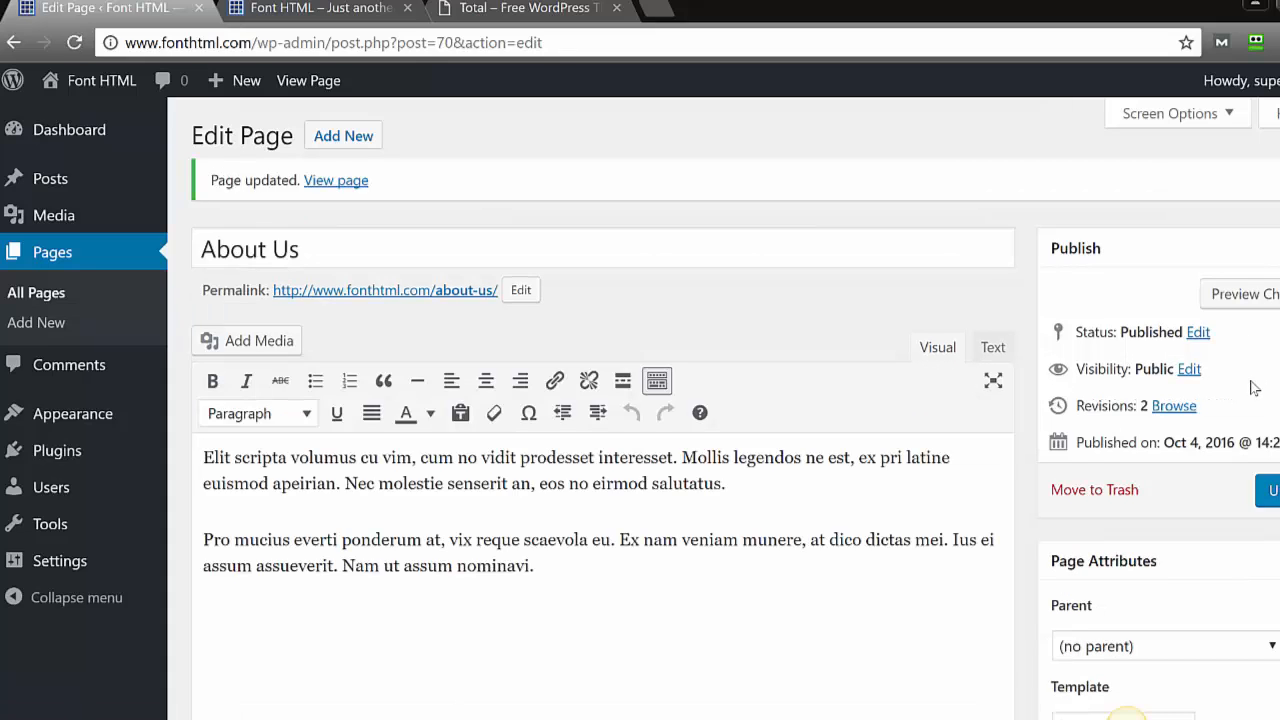
Reload the live site and compare its About Us section with the one on the Total theme demo.
click(370, 10)
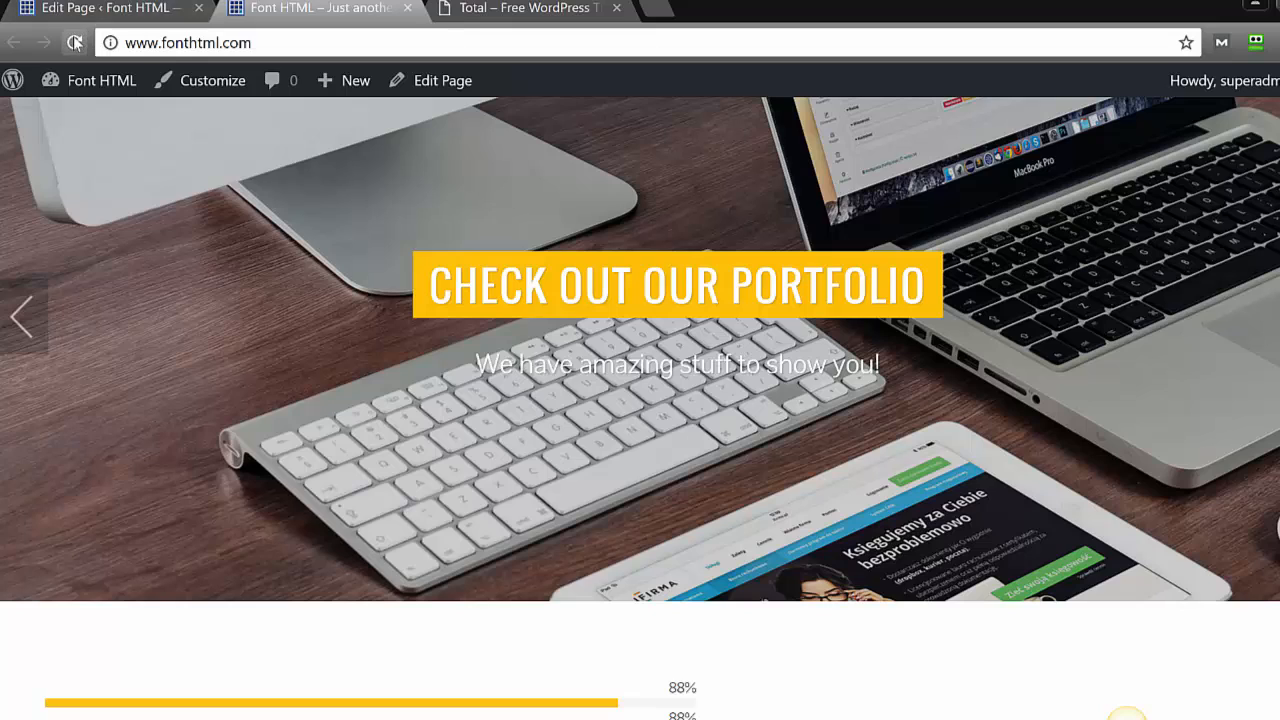
click(74, 42)
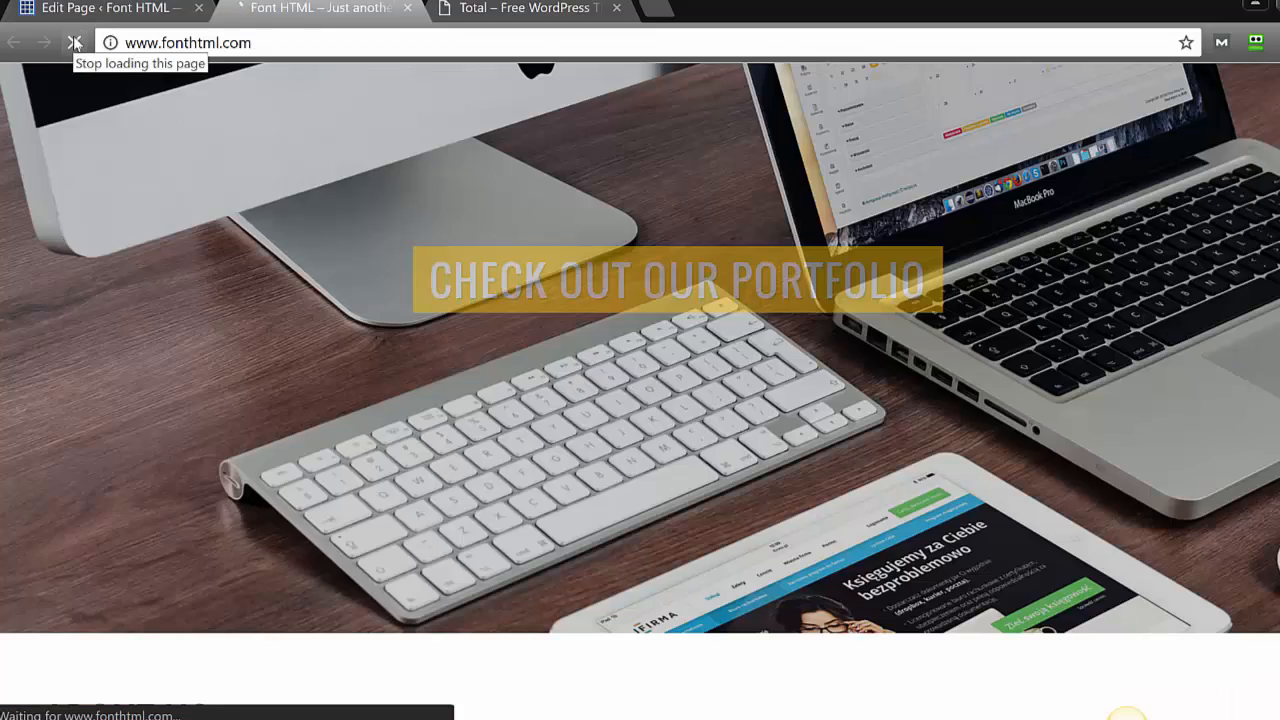
scroll(214, 396, down, 4)
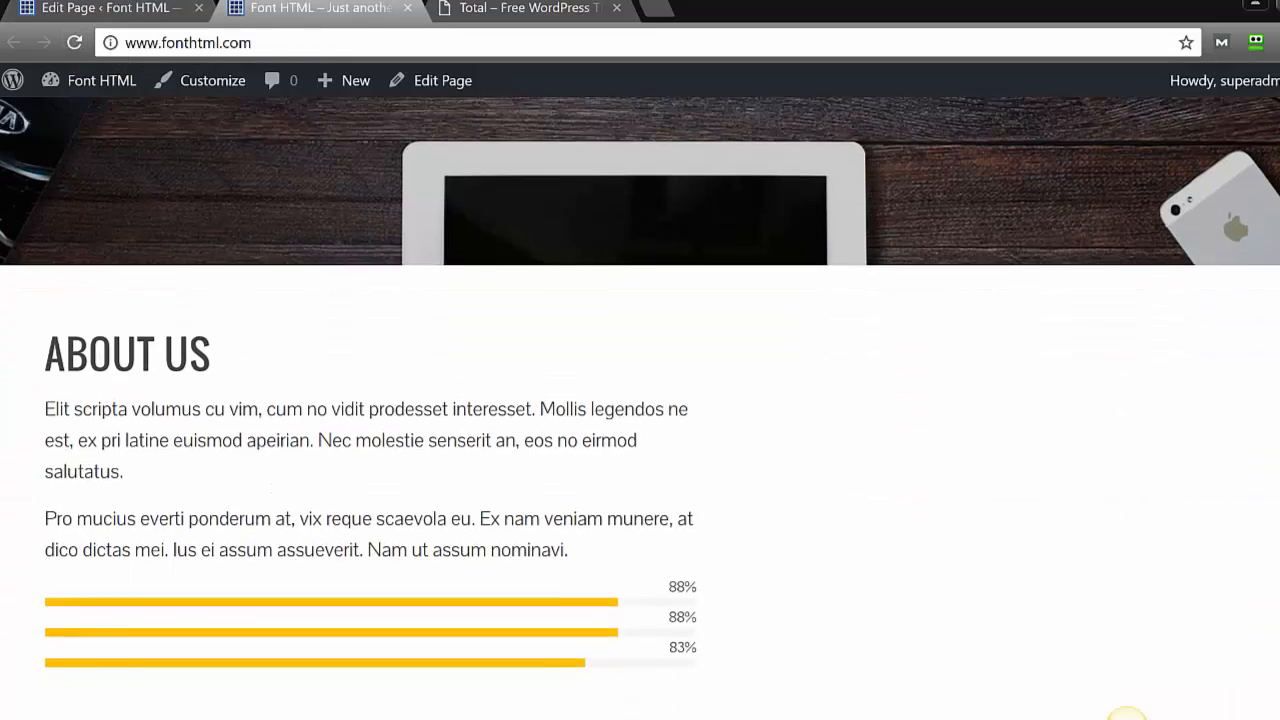
triple_click(166, 381)
click(525, 8)
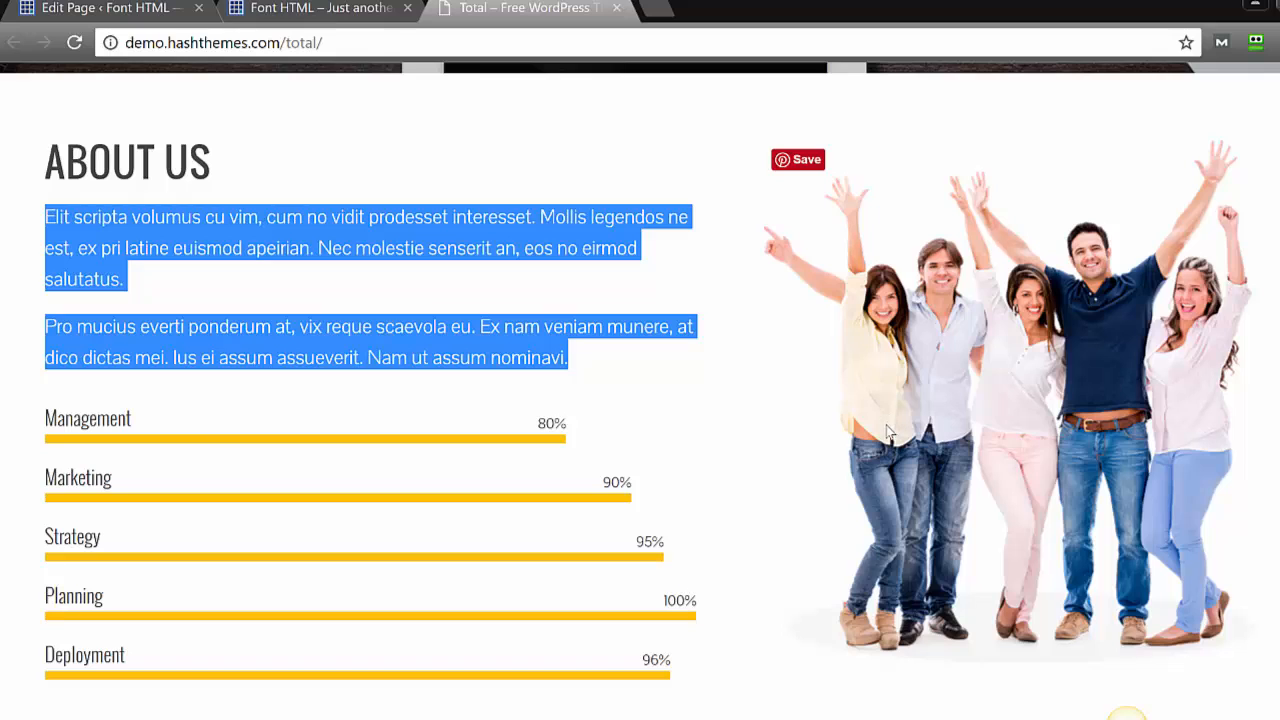
In the customizer's About Us Section under Home Sections, set people3.png from the media library as the right image, then save and publish.
click(210, 10)
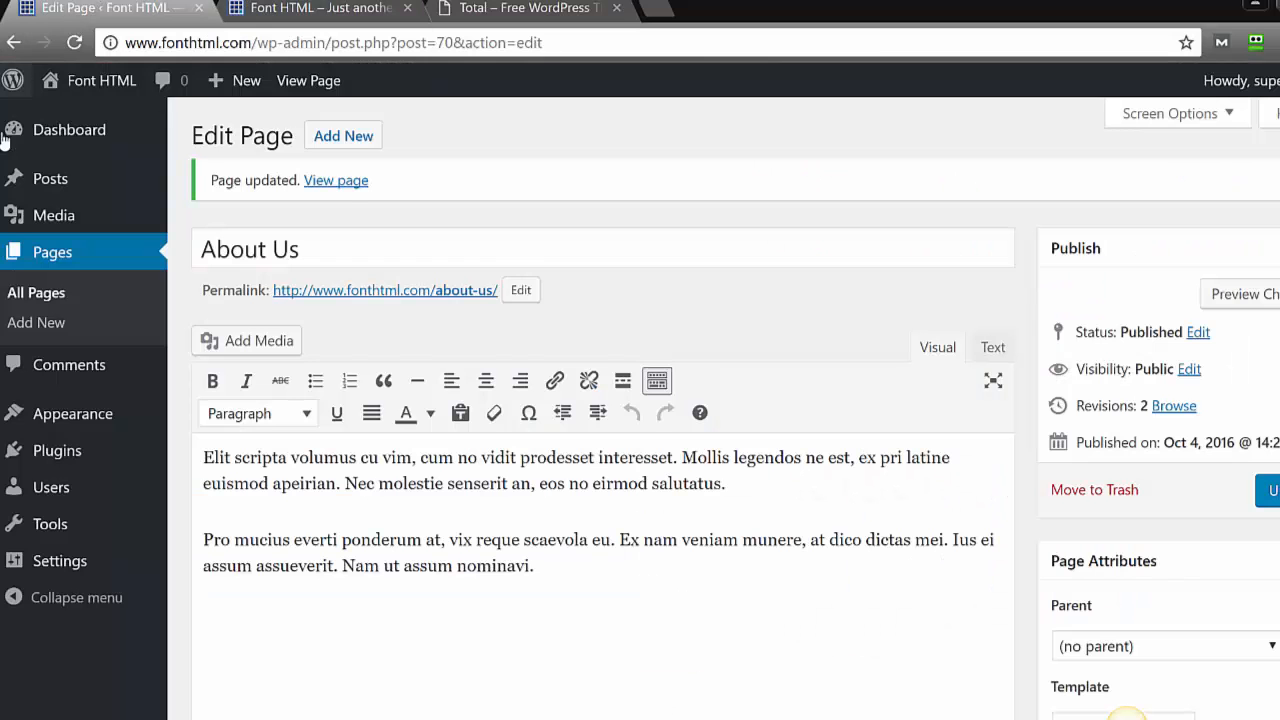
mouse_move(109, 414)
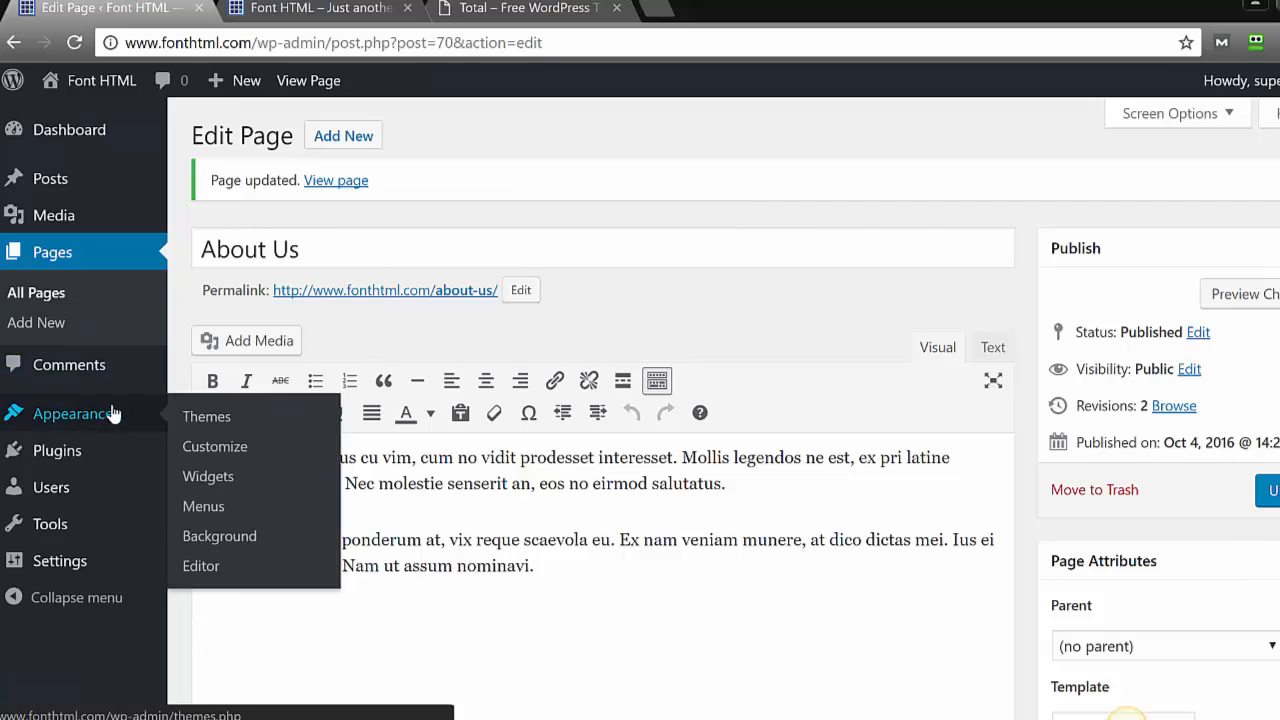
click(247, 457)
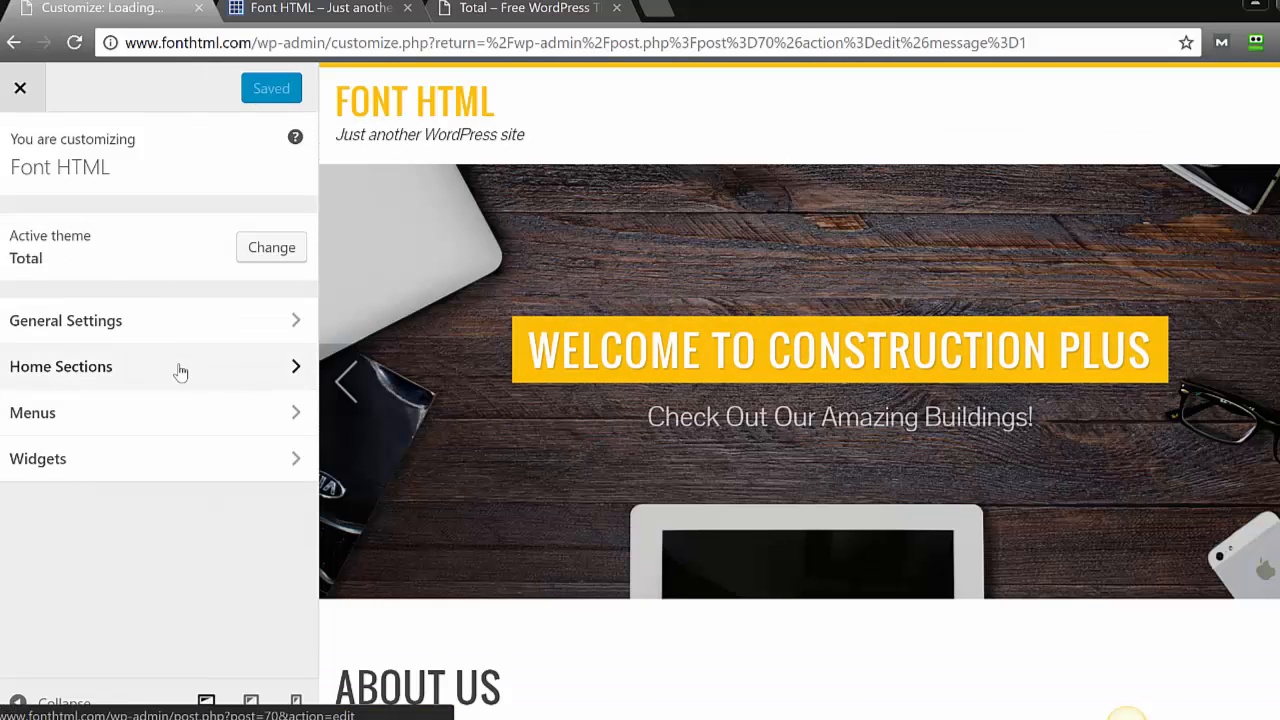
click(180, 372)
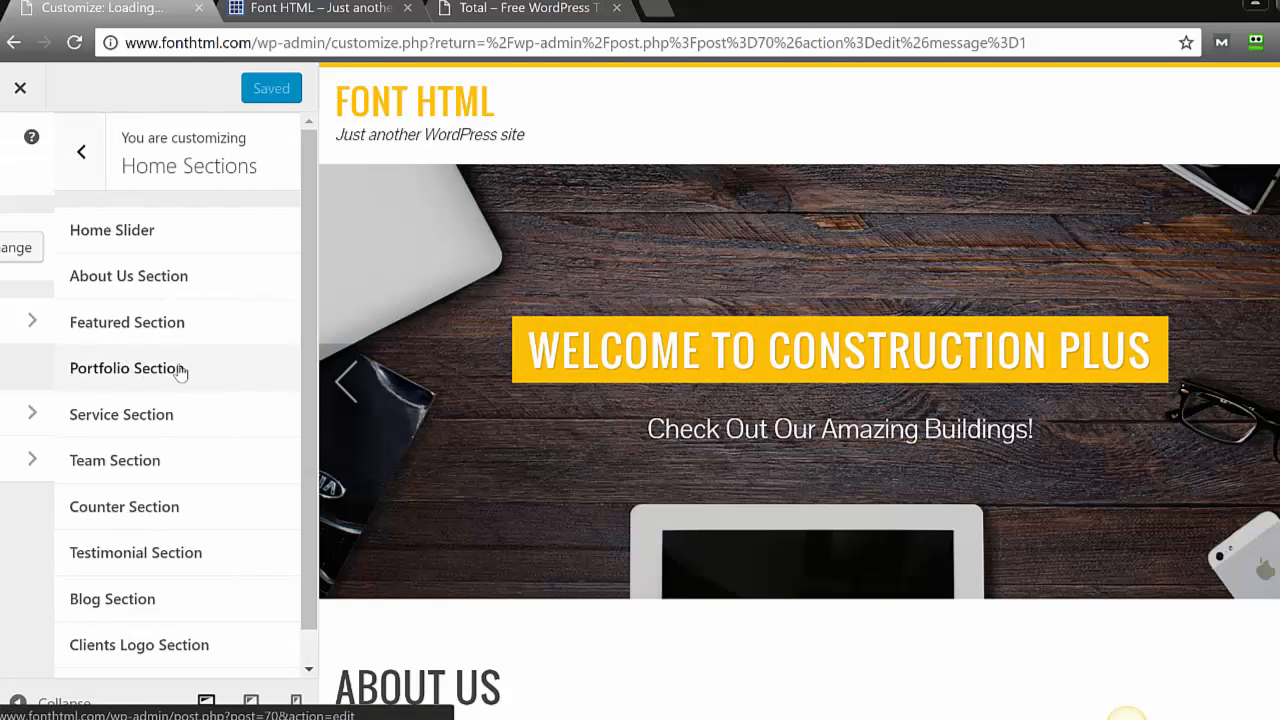
click(144, 277)
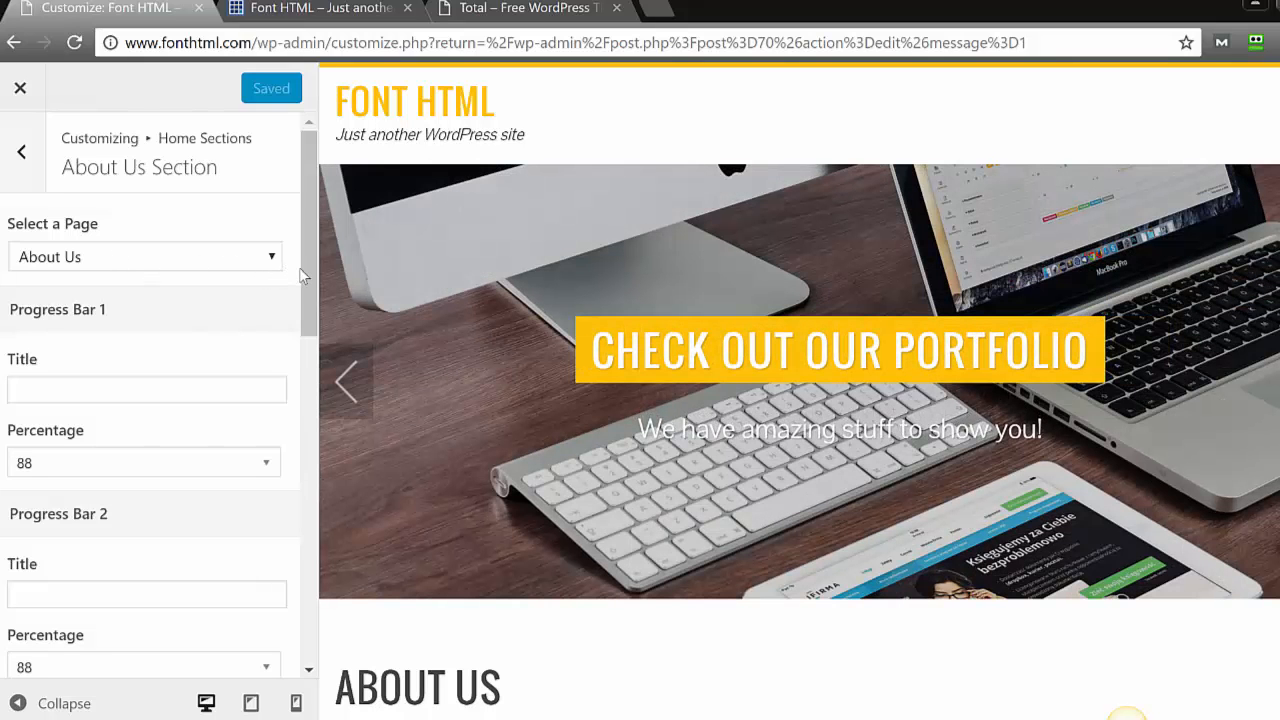
drag(303, 276, 270, 608)
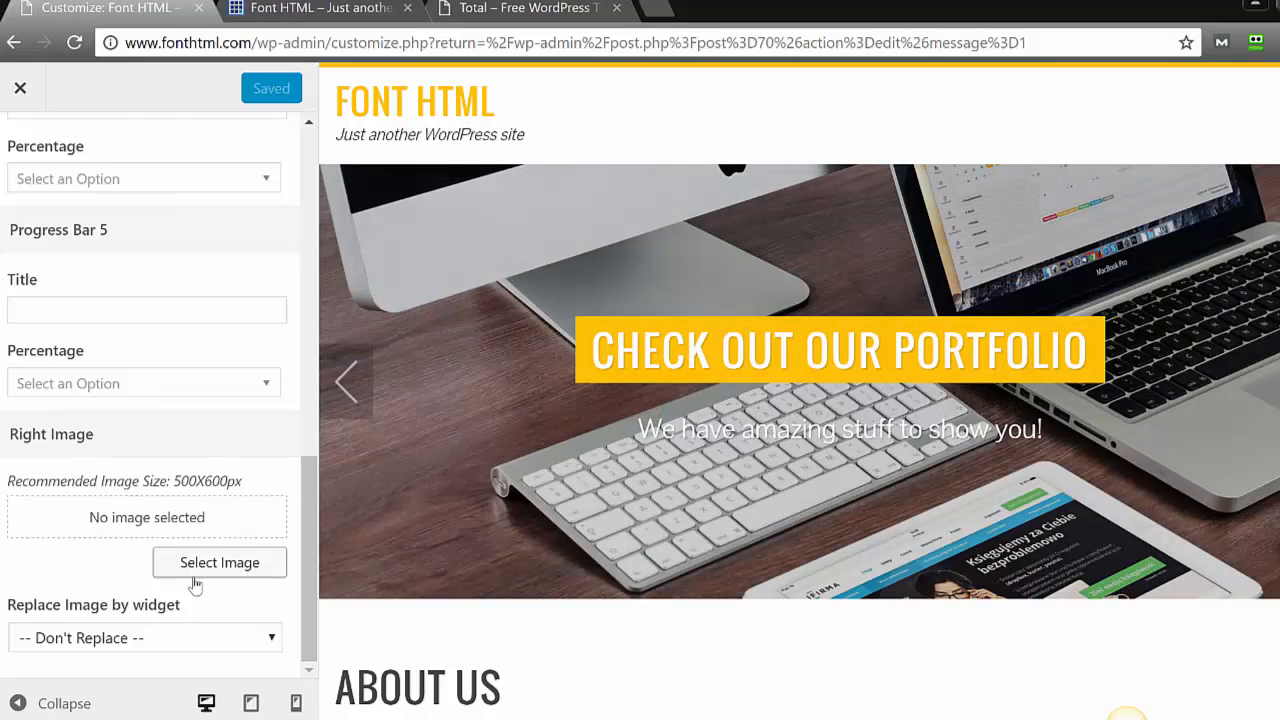
click(195, 576)
click(105, 280)
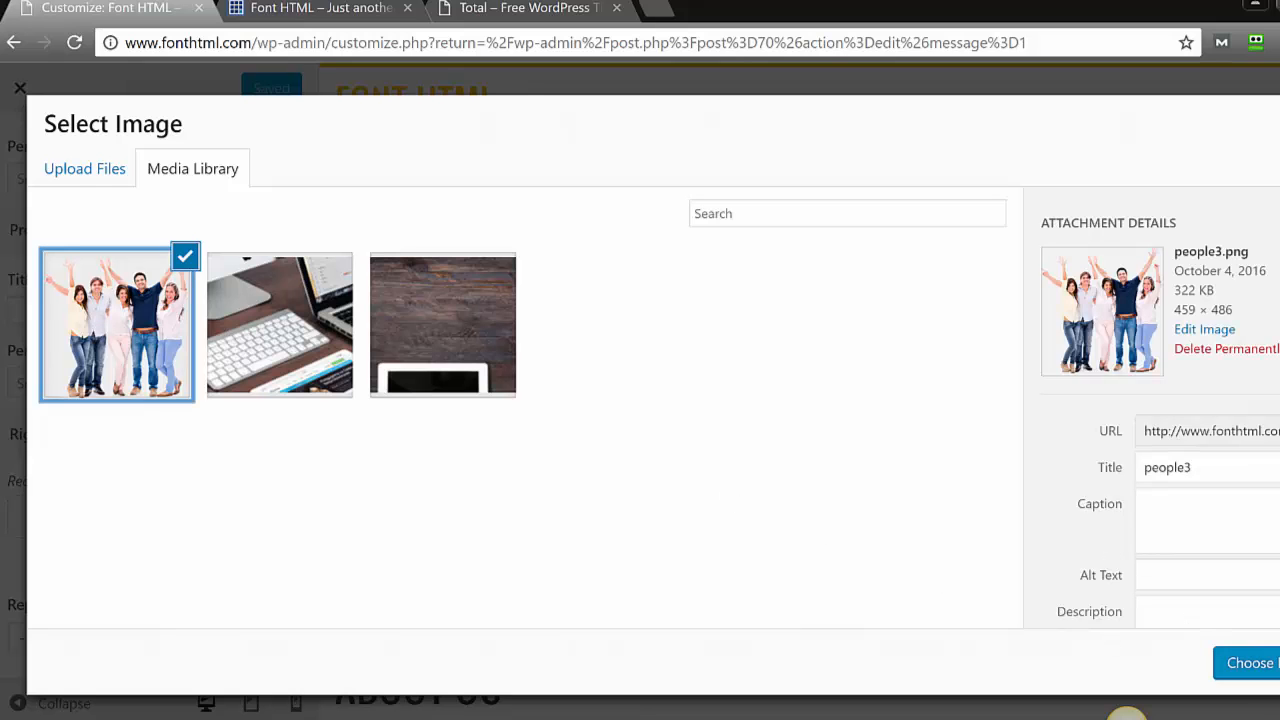
click(1250, 662)
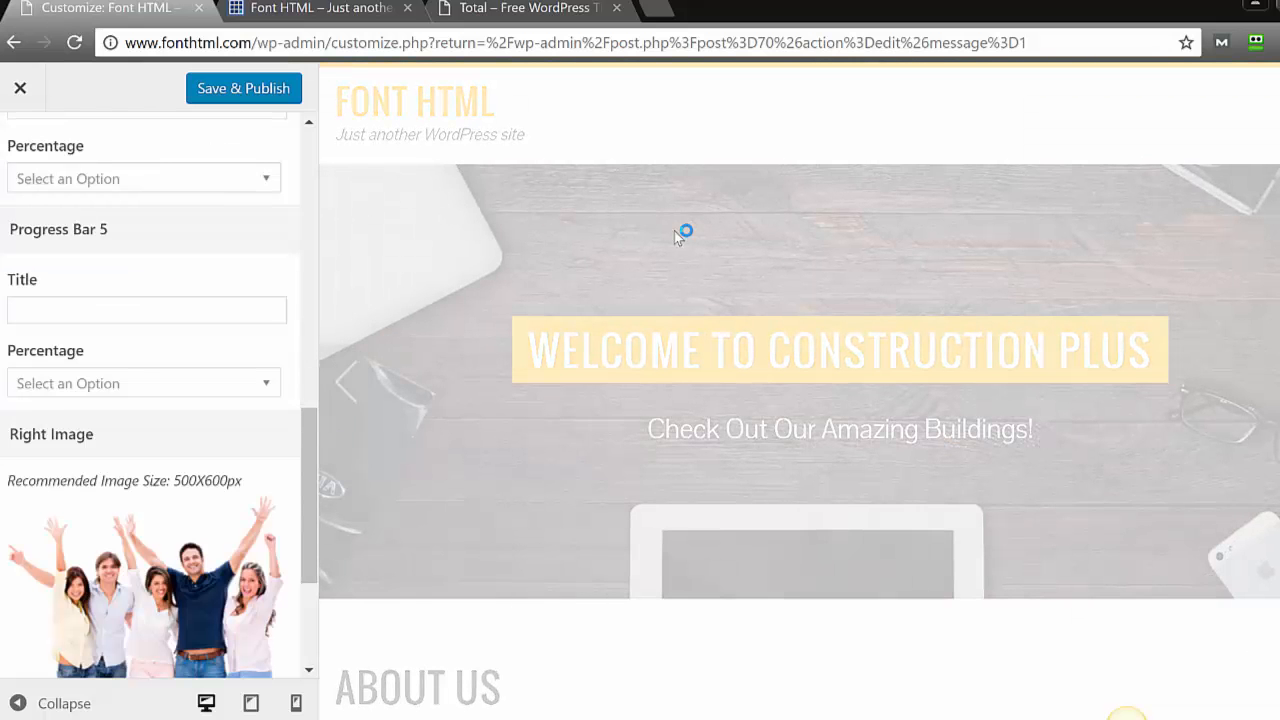
click(283, 92)
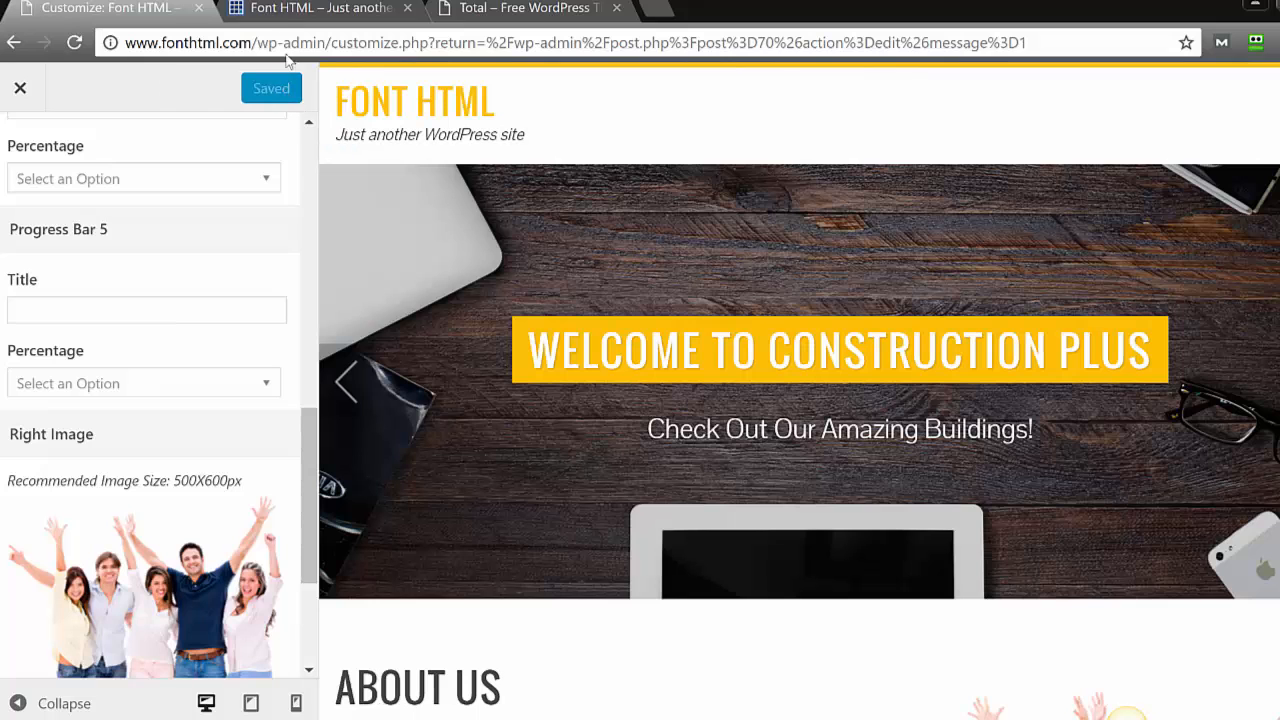
Reload the live site to review the About Us image, then examine the titled progress bars on the Total theme demo.
click(320, 8)
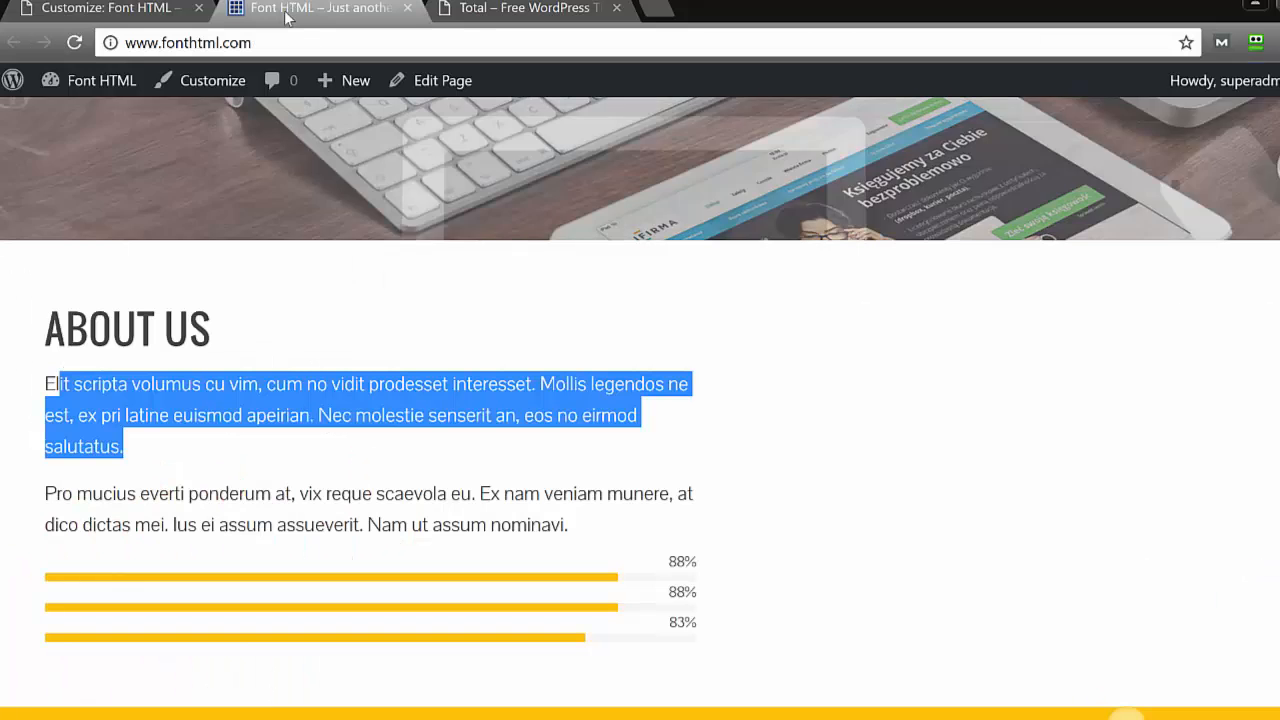
click(77, 42)
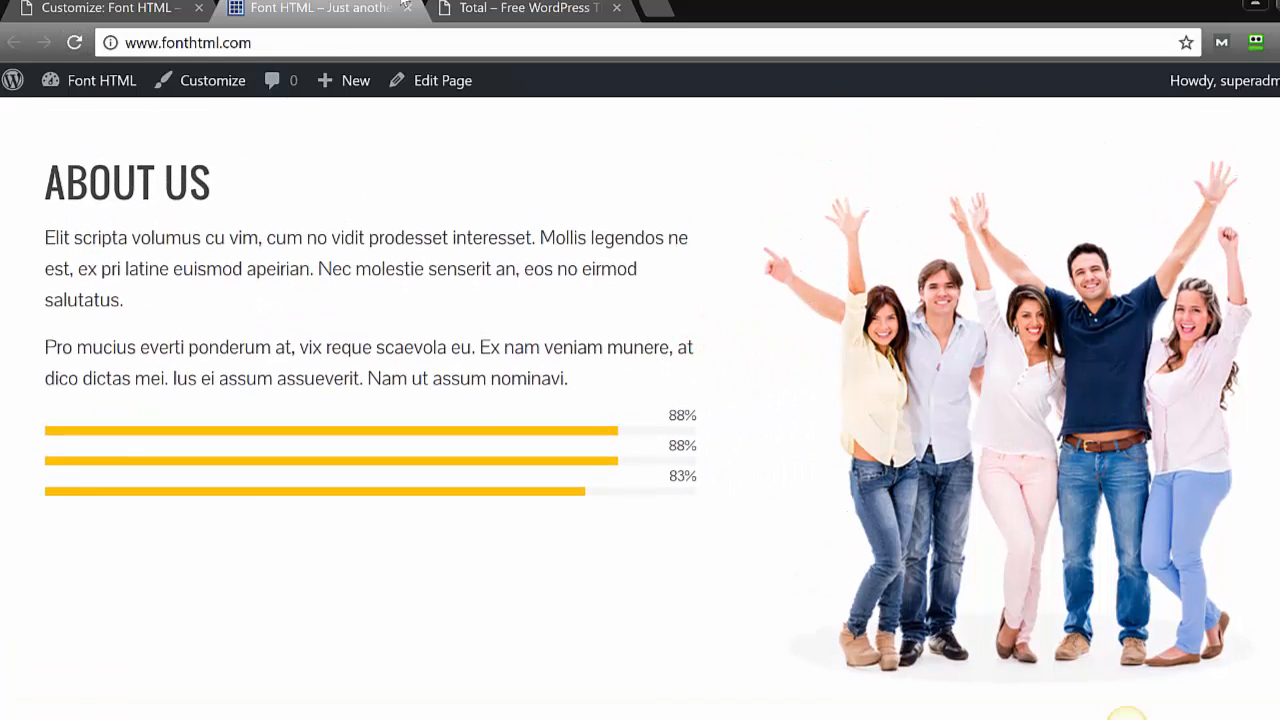
click(457, 8)
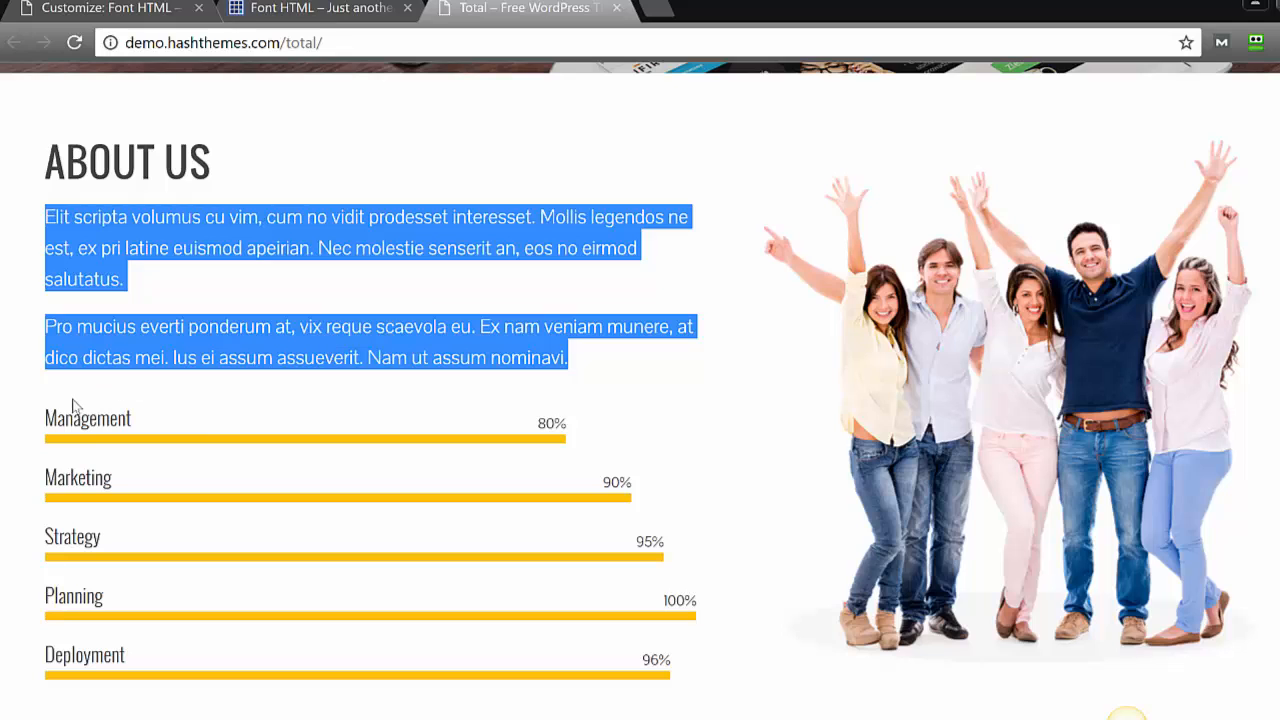
drag(57, 406, 414, 663)
scroll(414, 663, down, 2)
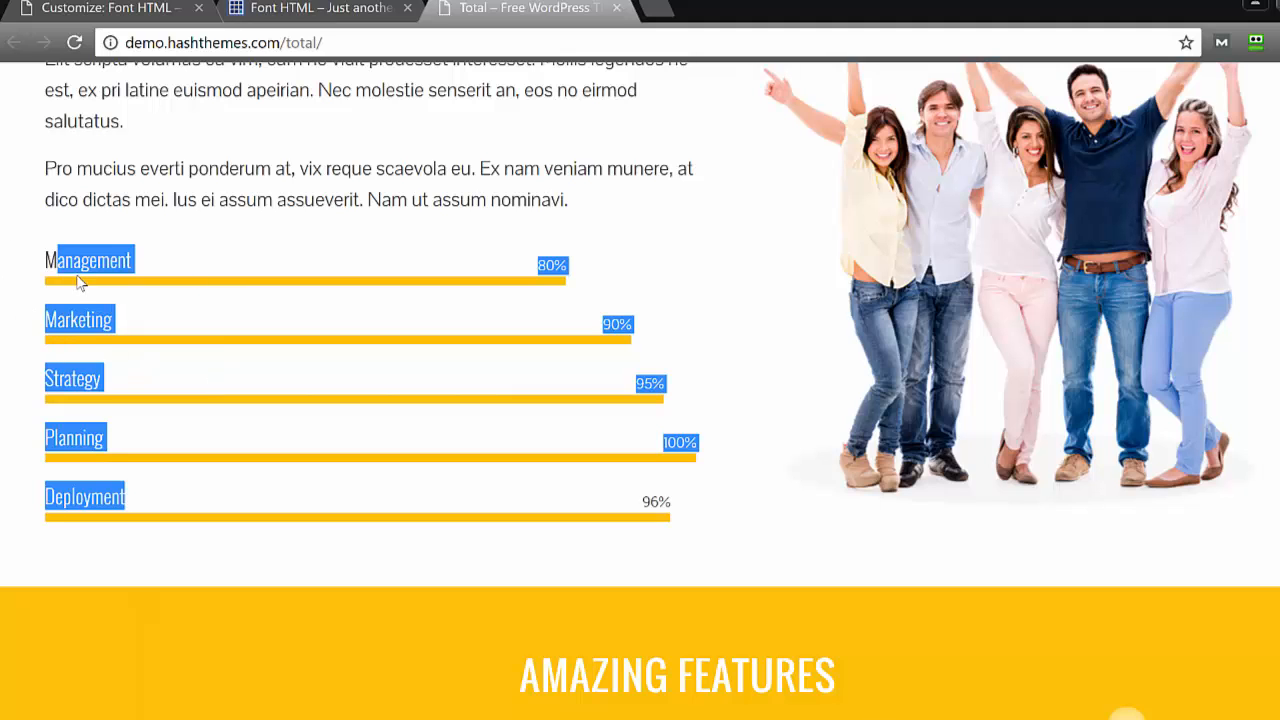
Back in the customizer's About Us Section, give Progress Bar 1 the title Building and a percentage of 86.
click(163, 17)
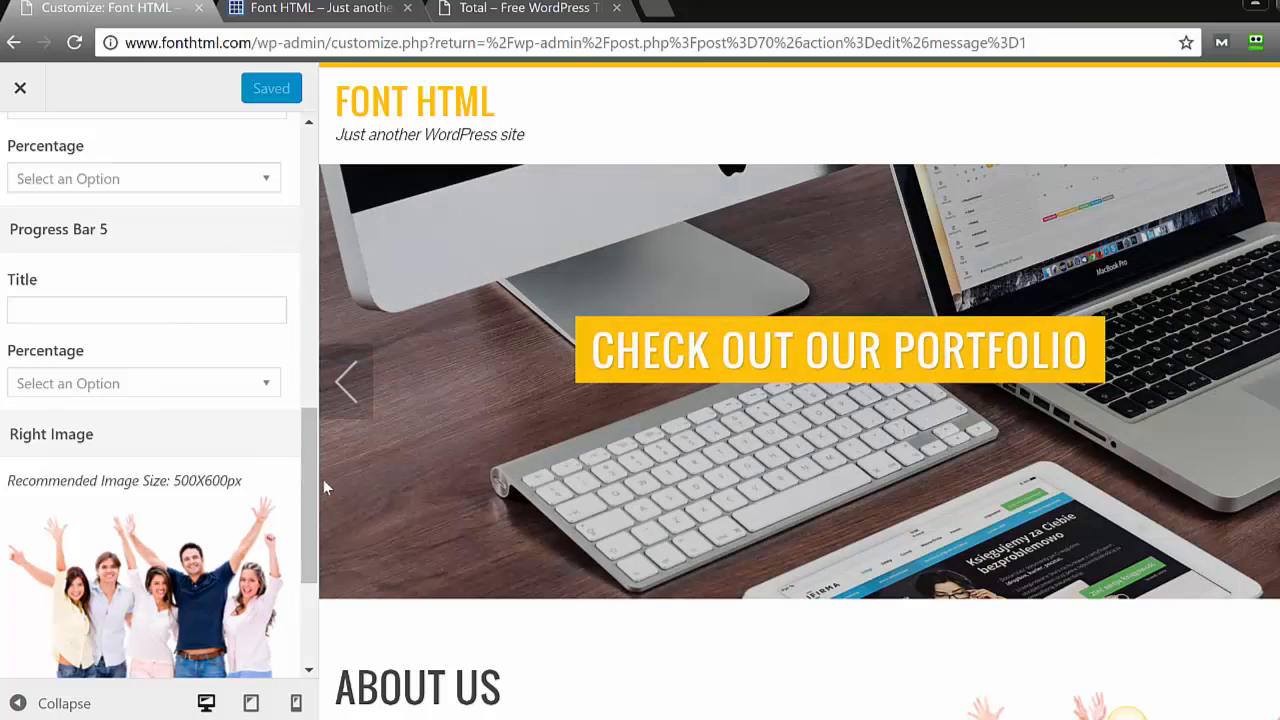
drag(312, 485, 290, 254)
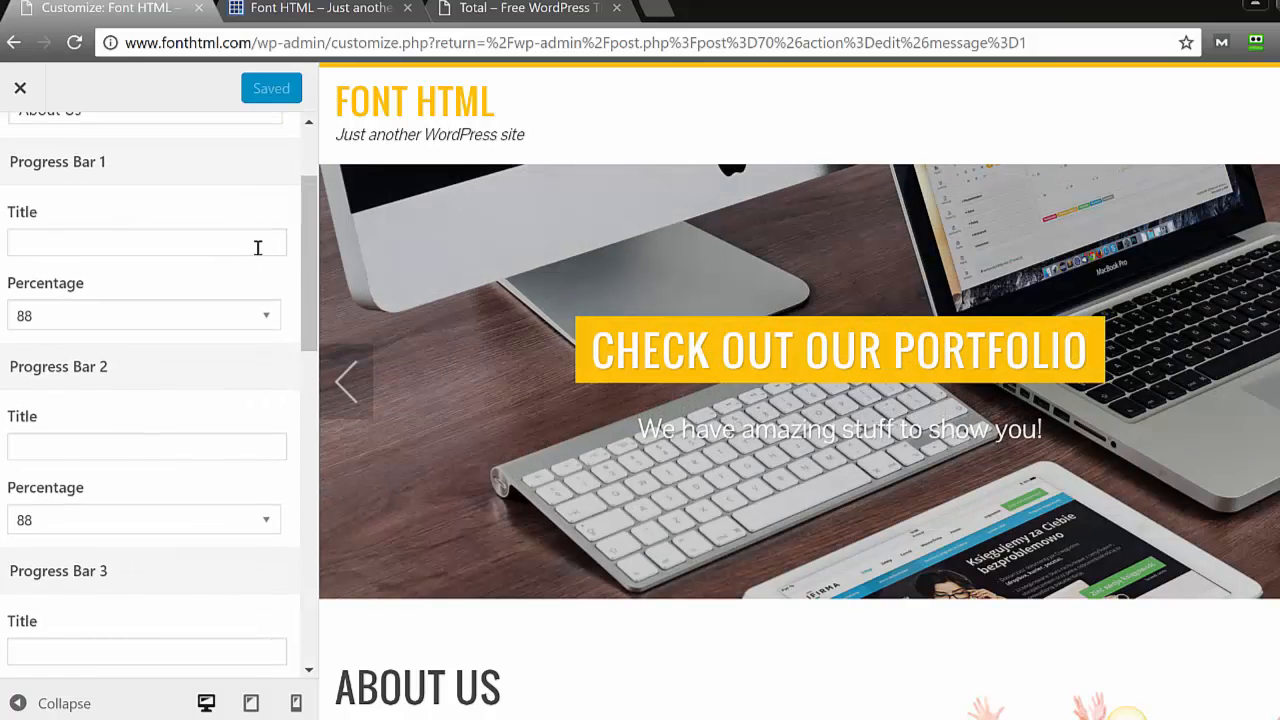
click(257, 247)
text(Bui)
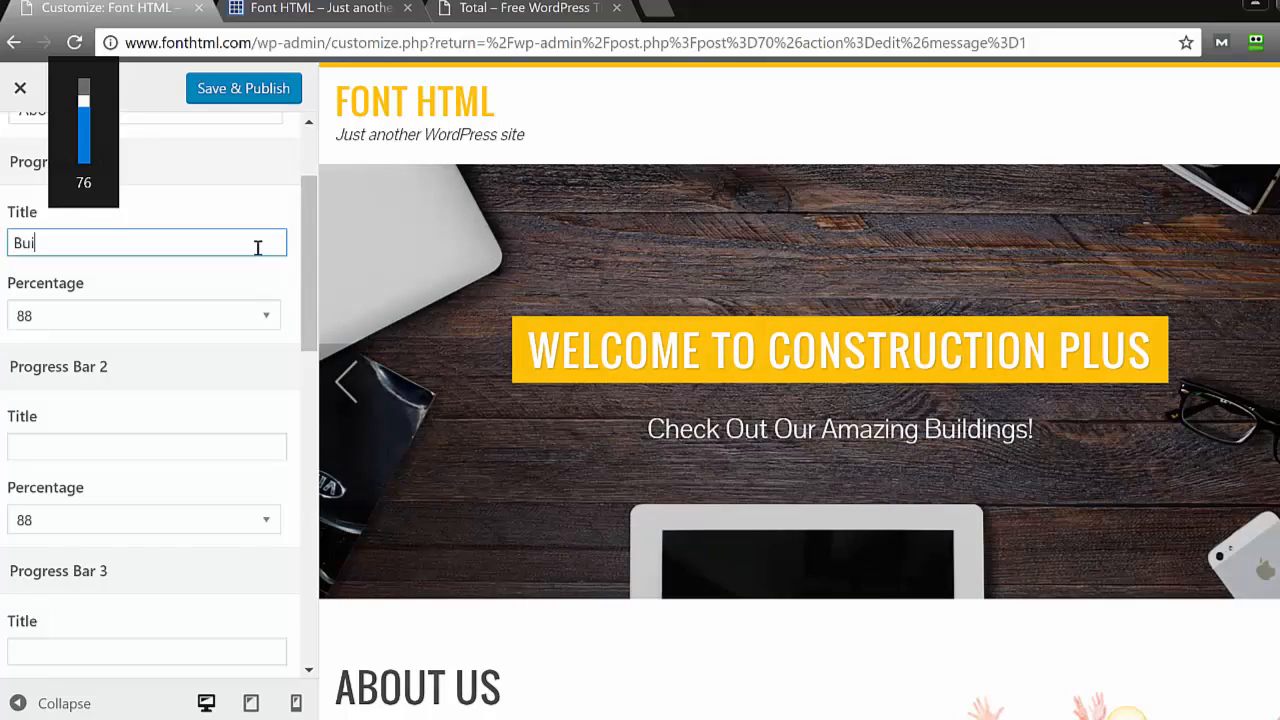
text(lding)
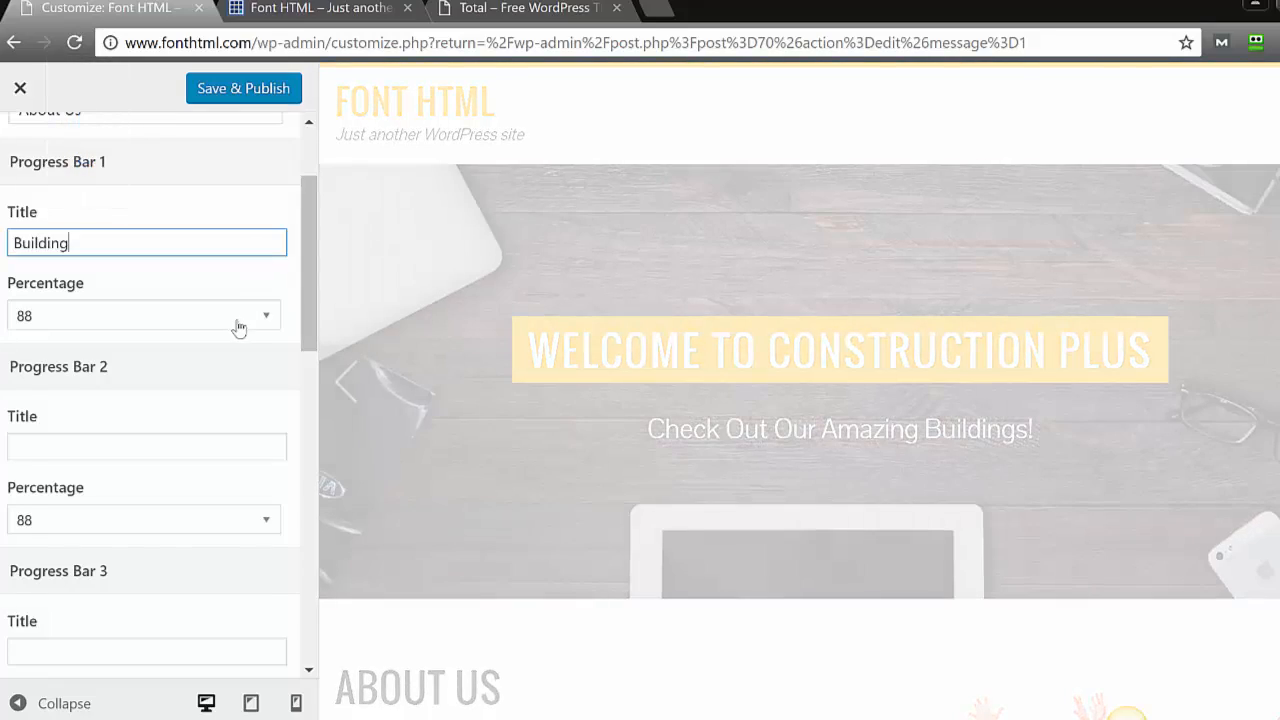
click(238, 327)
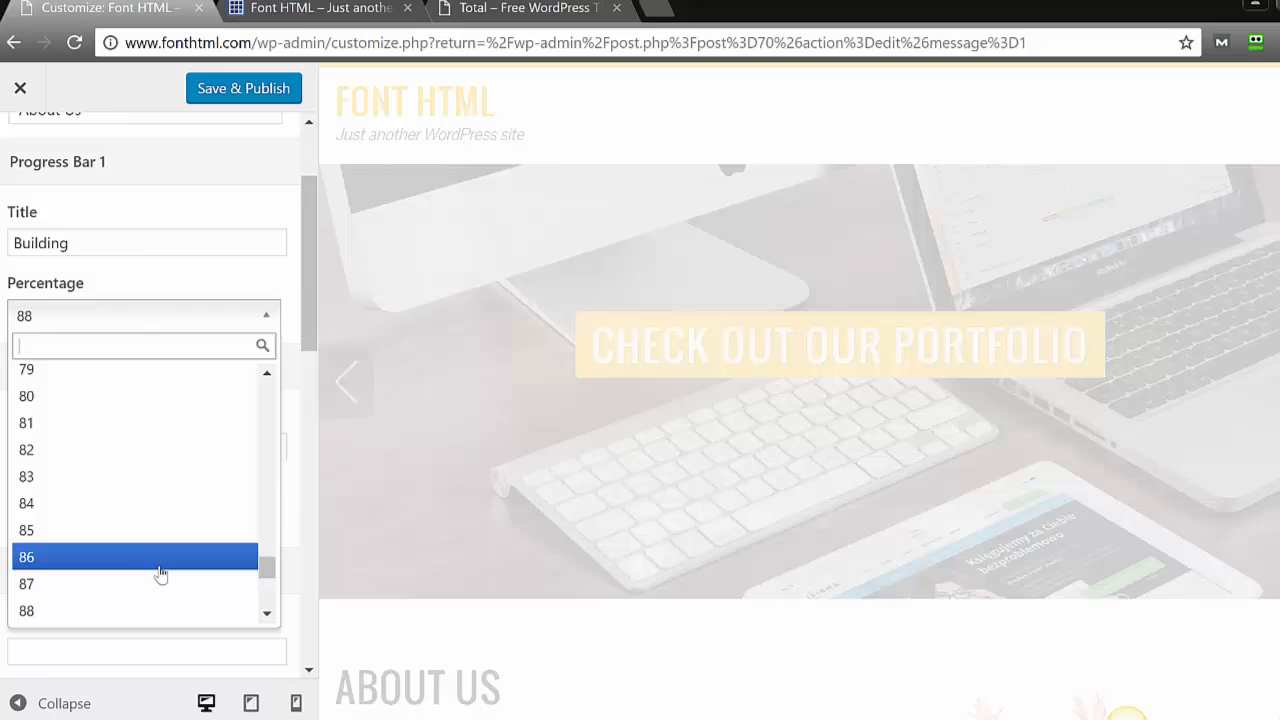
click(160, 571)
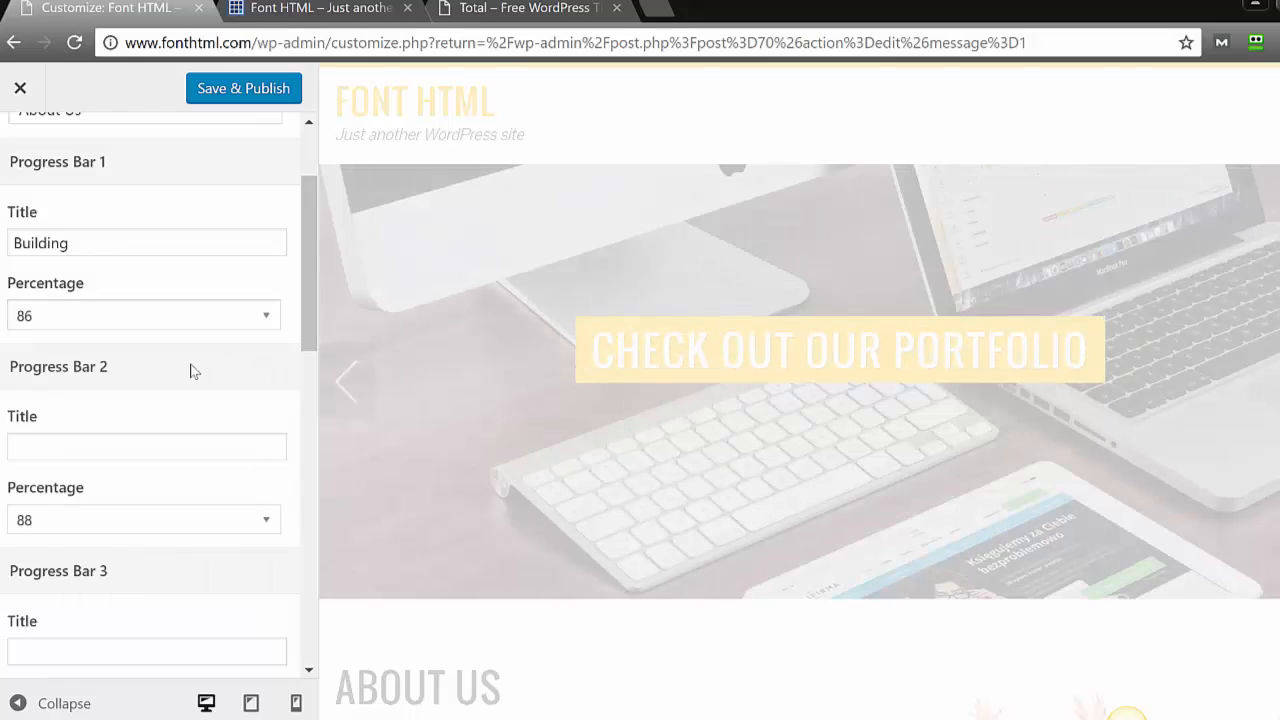
Give Progress Bar 2 of the About Us Section the title Construction.
click(158, 443)
text(Cons)
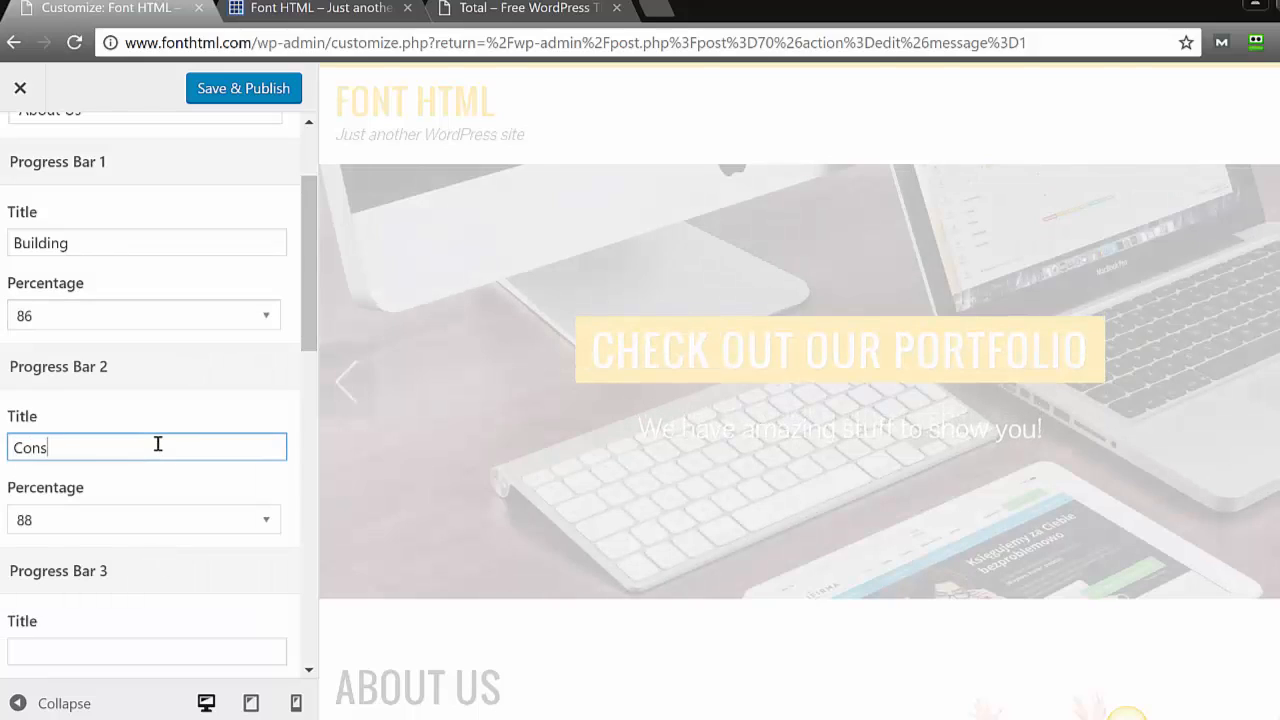
text(truction)
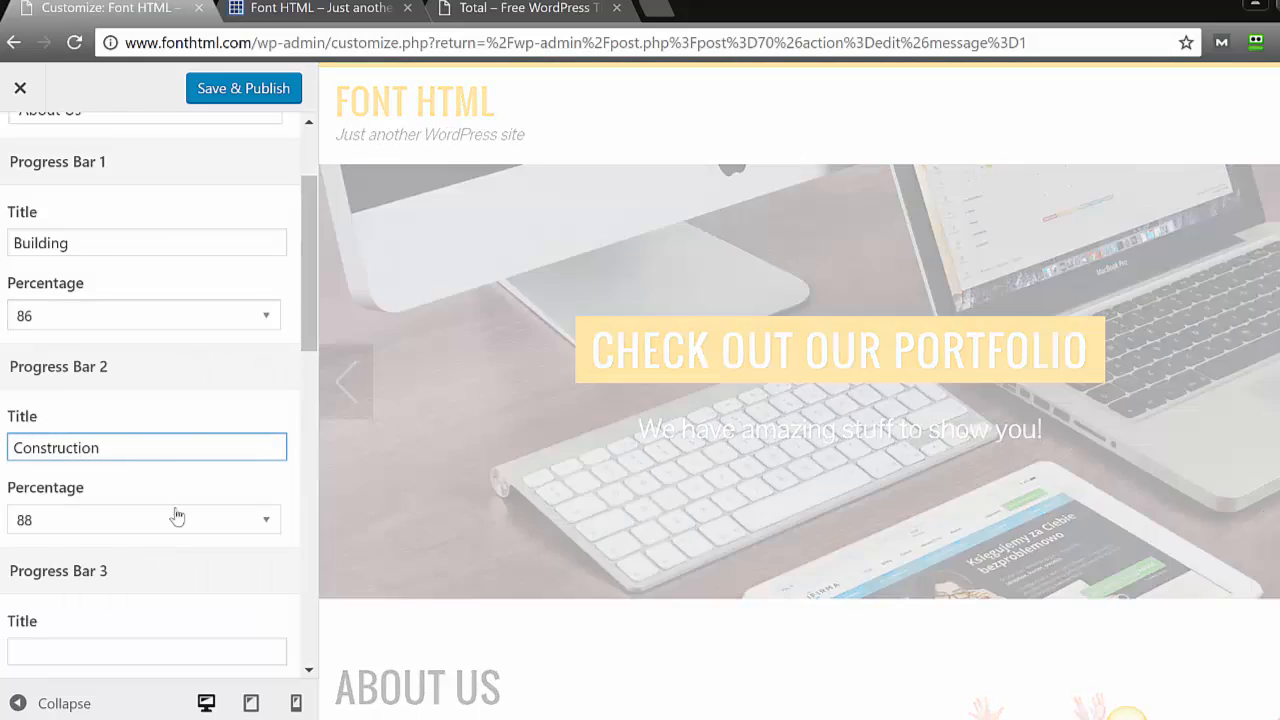
click(176, 516)
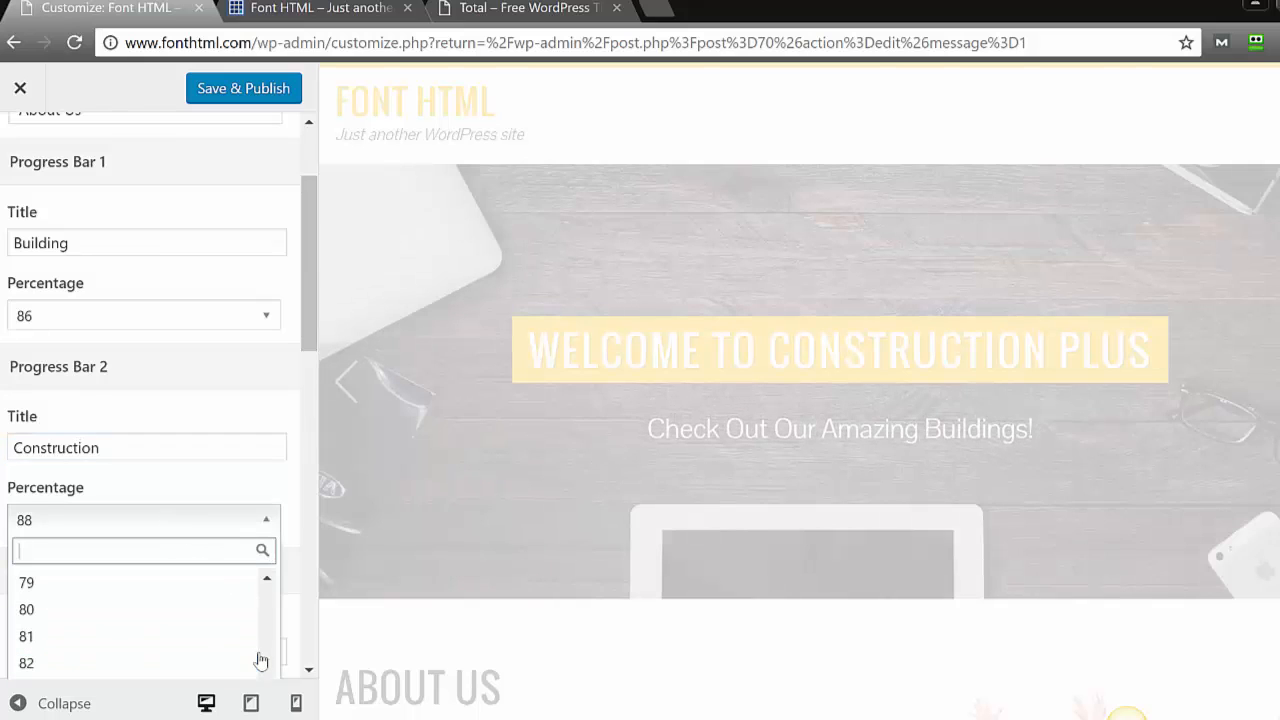
key(XF86AudioLowerVolume)
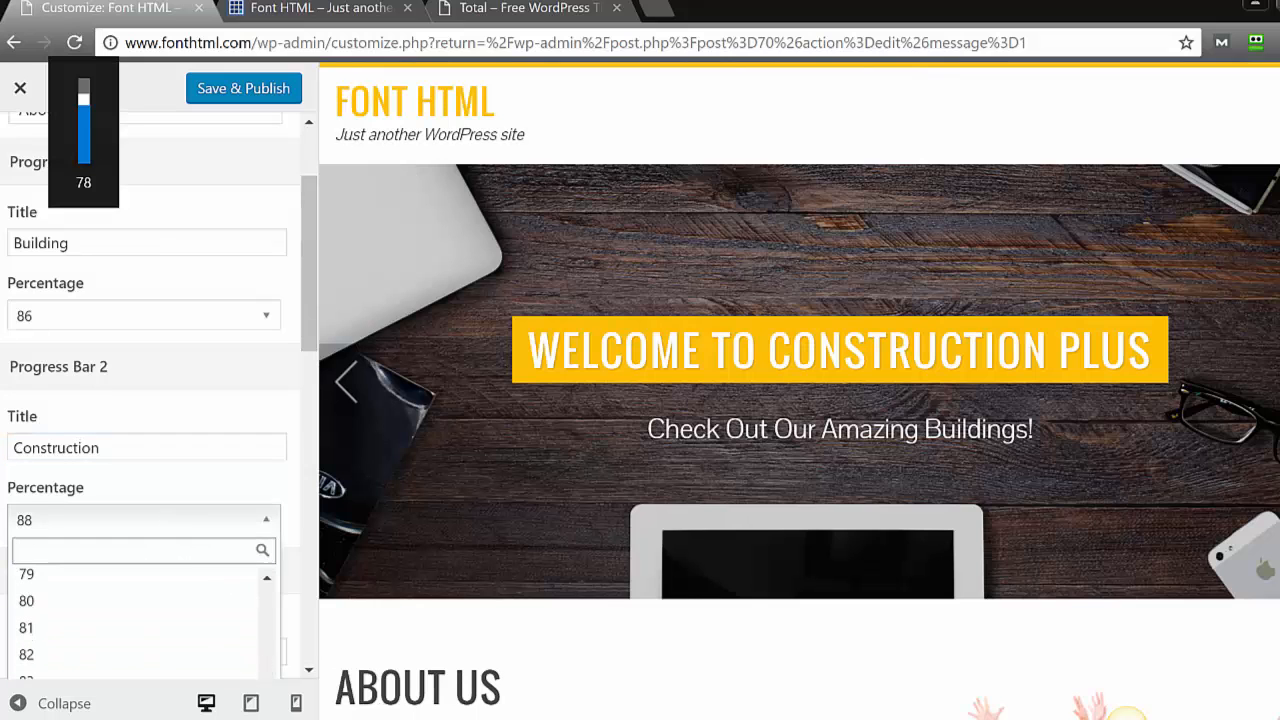
key(Escape)
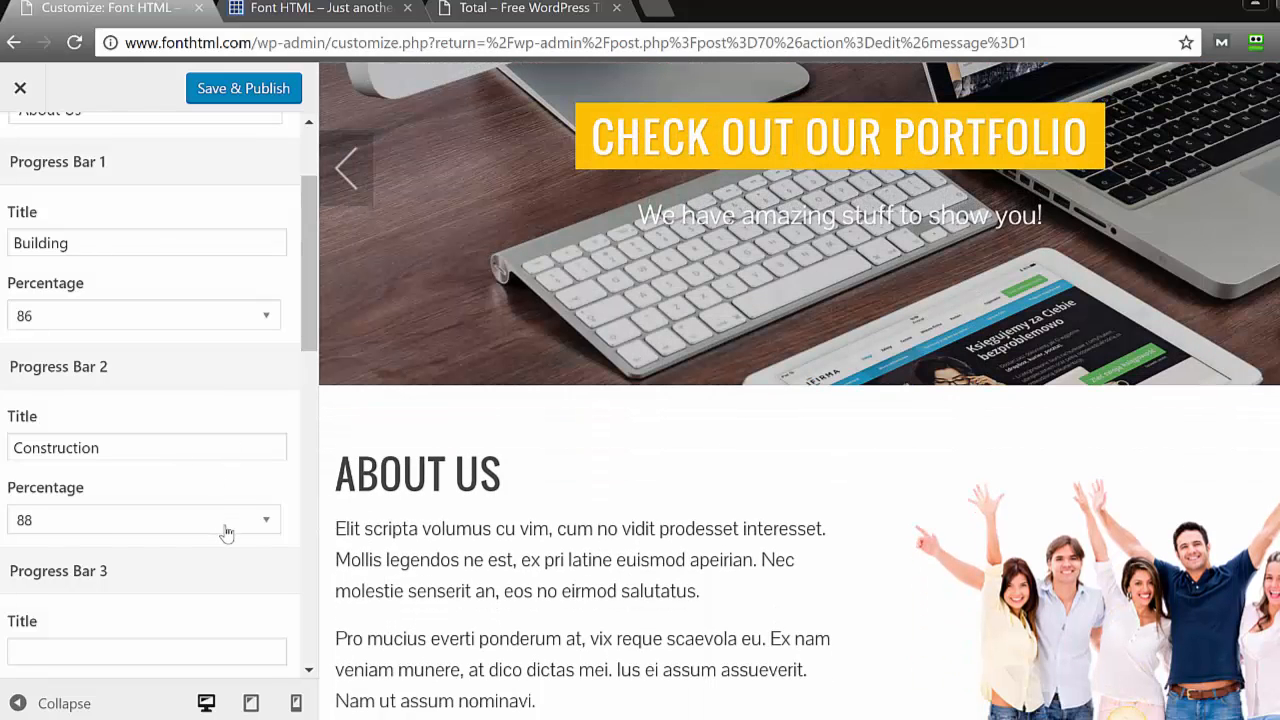
Set the percentage of Progress Bar 2 in the About Us Section to 93.
click(226, 533)
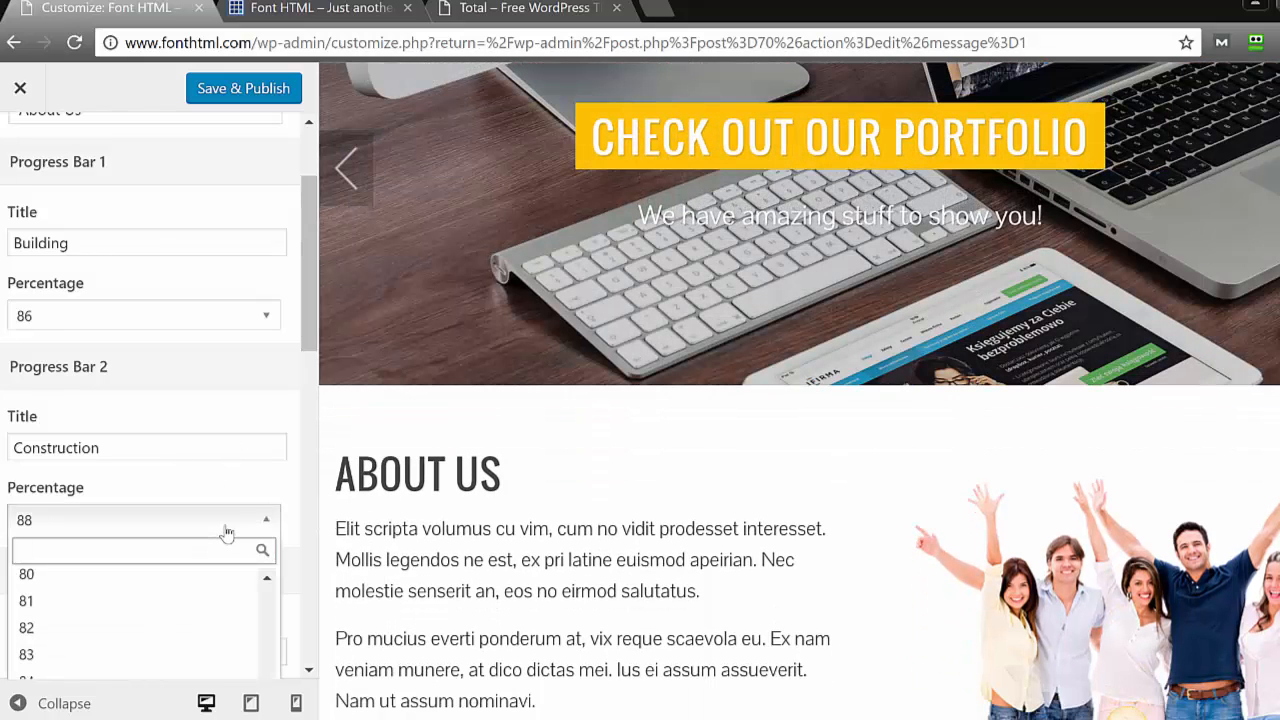
scroll(226, 533, down, 2)
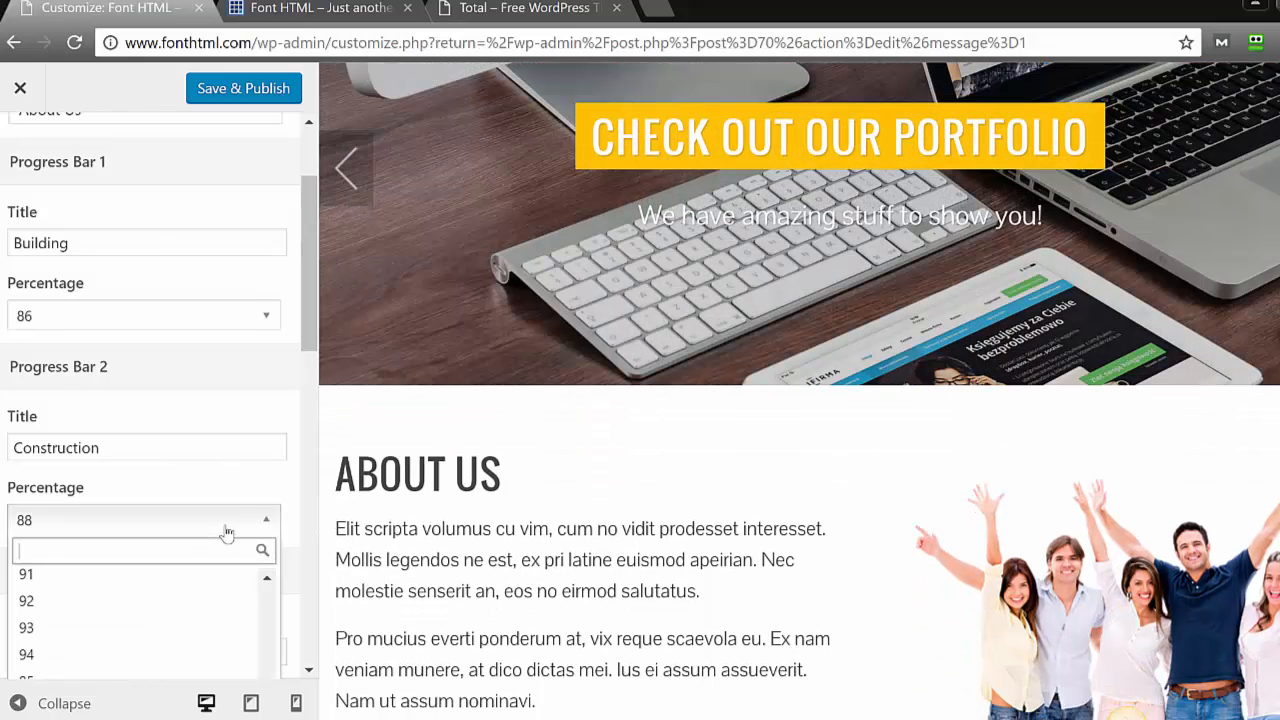
click(215, 630)
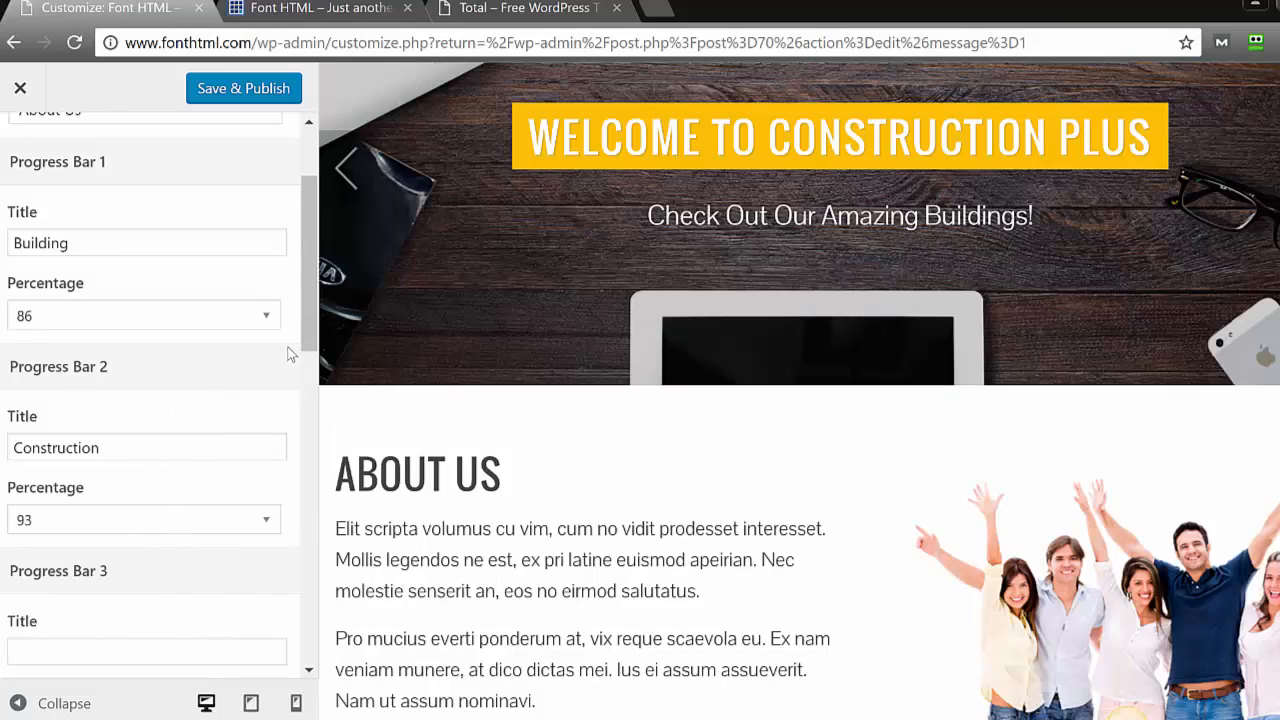
Give Progress Bar 3 of the About Us Section the title Tiling, then save and publish.
drag(289, 353, 292, 443)
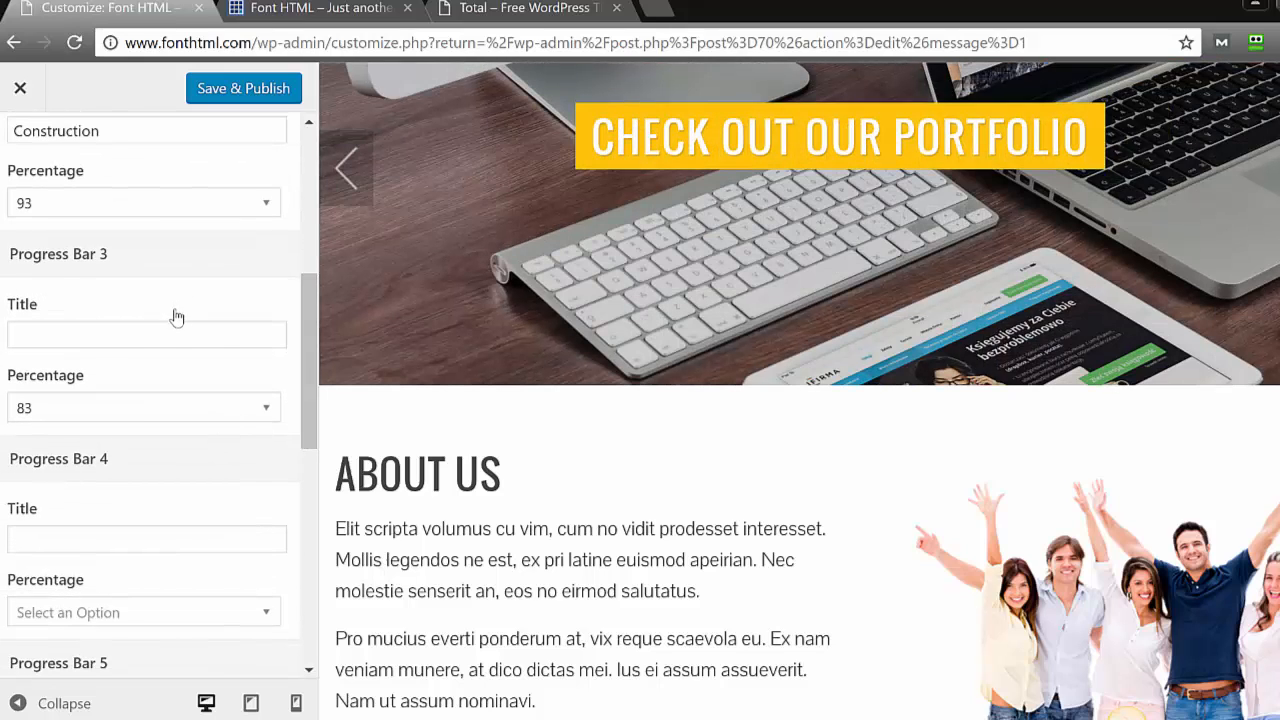
click(171, 331)
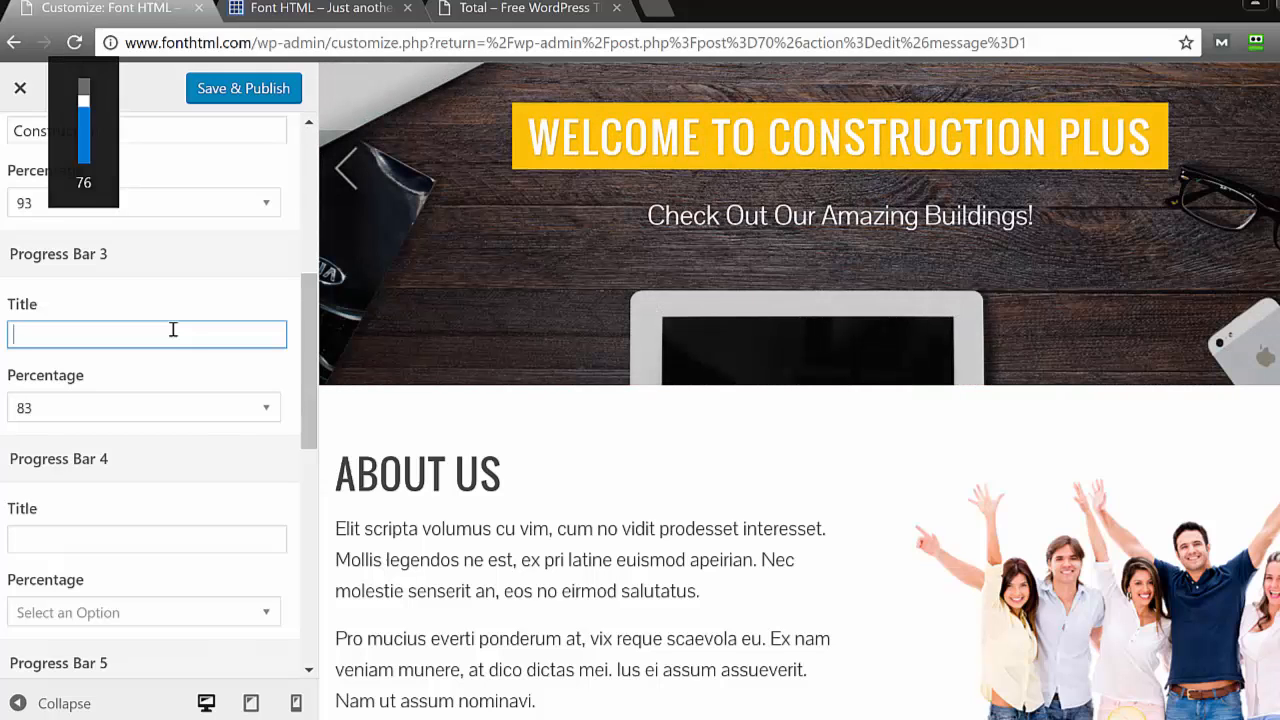
text(Tiling)
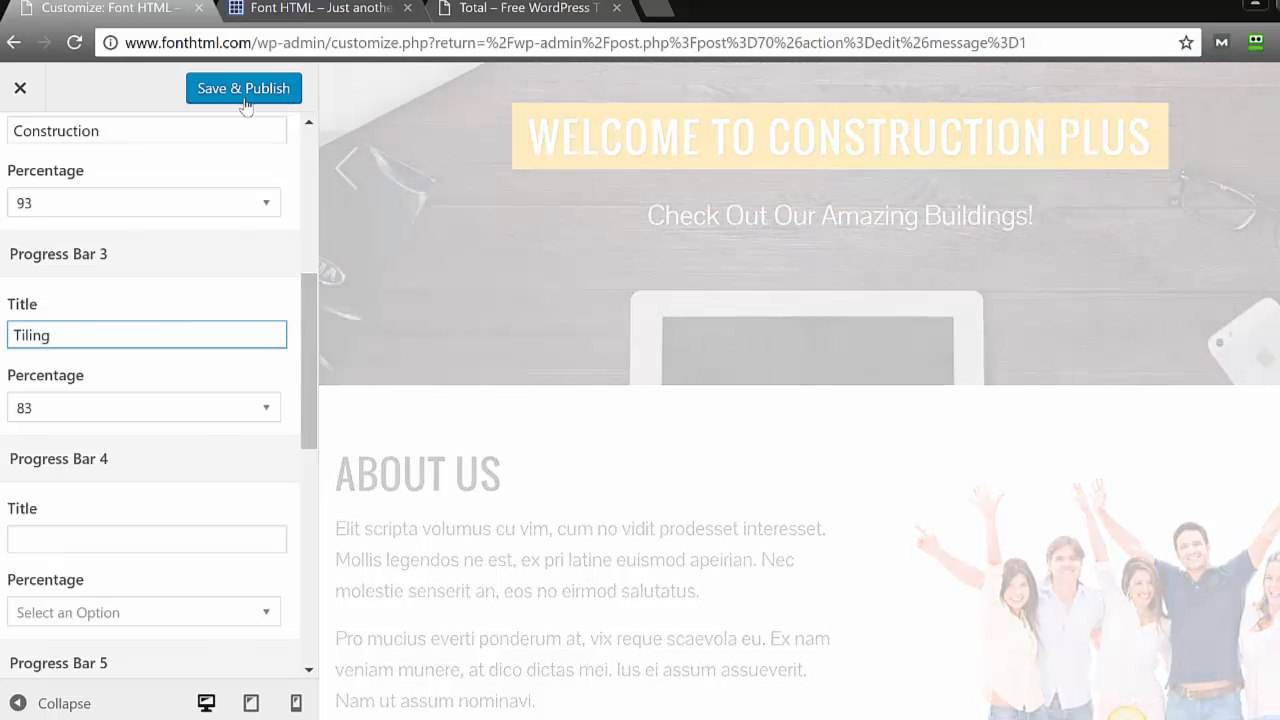
click(245, 103)
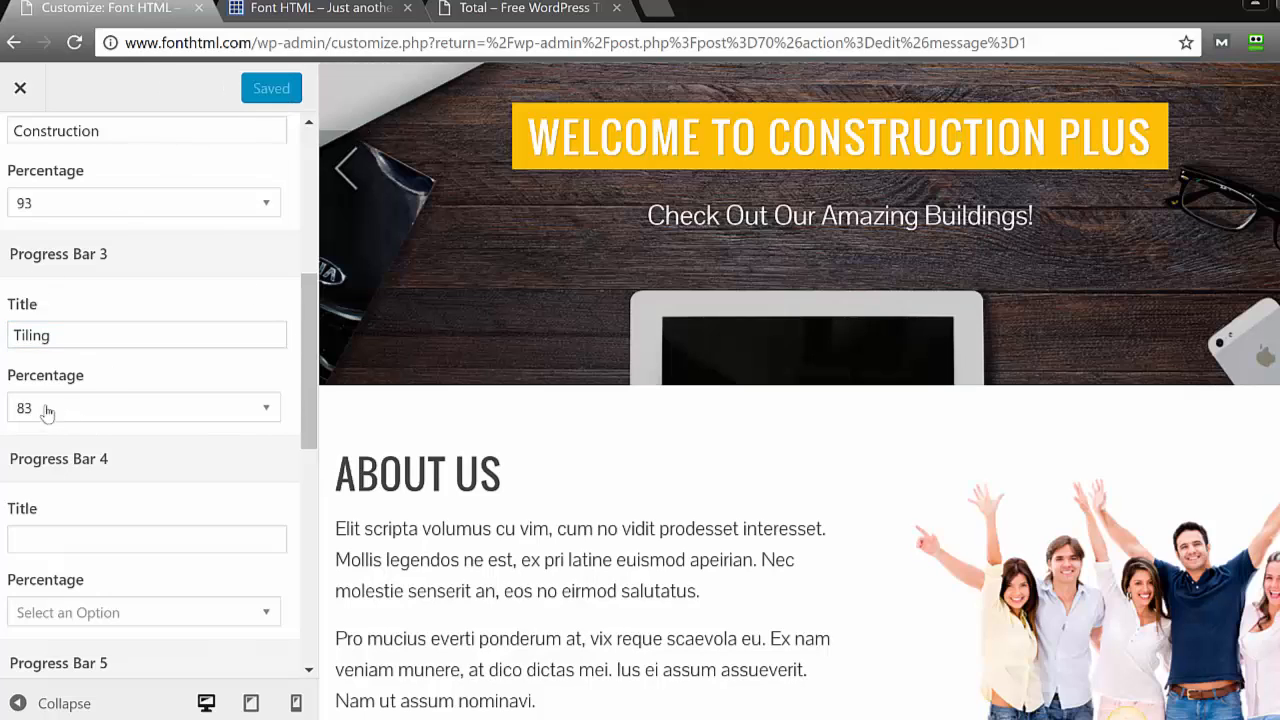
Reload the live site and review the About Us text, the titled progress bars and the empty section below.
click(309, 10)
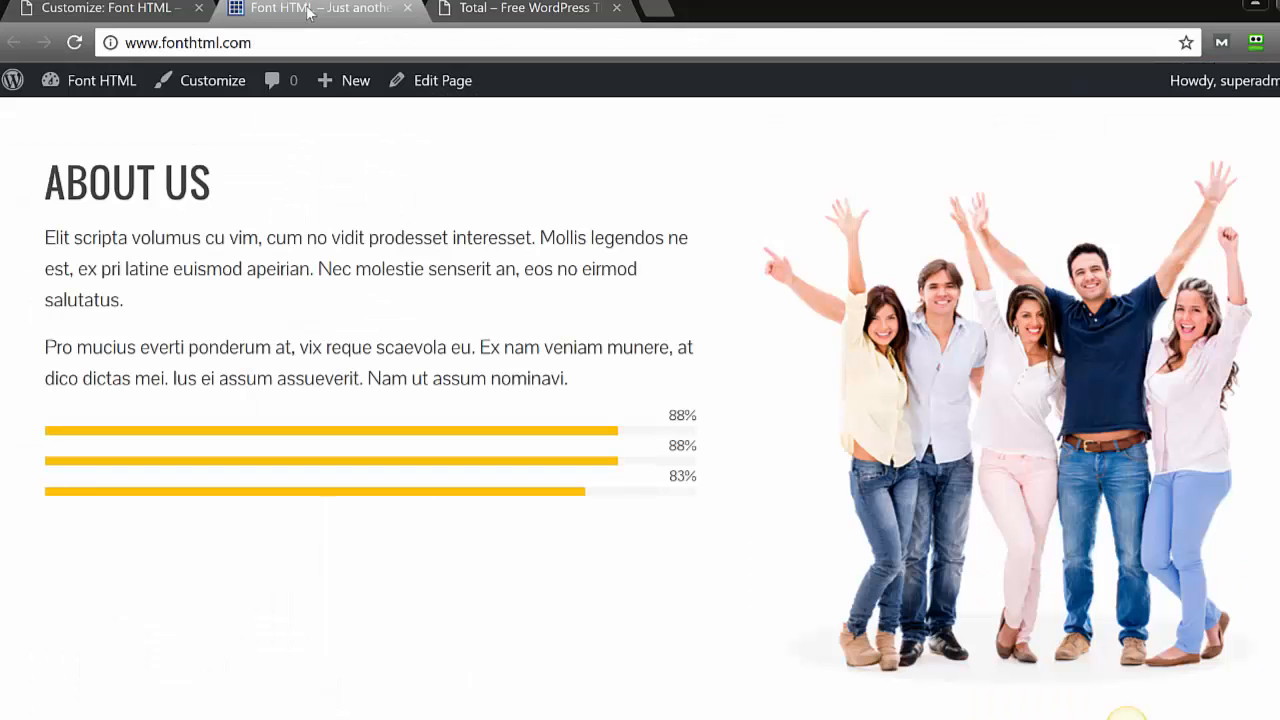
click(81, 50)
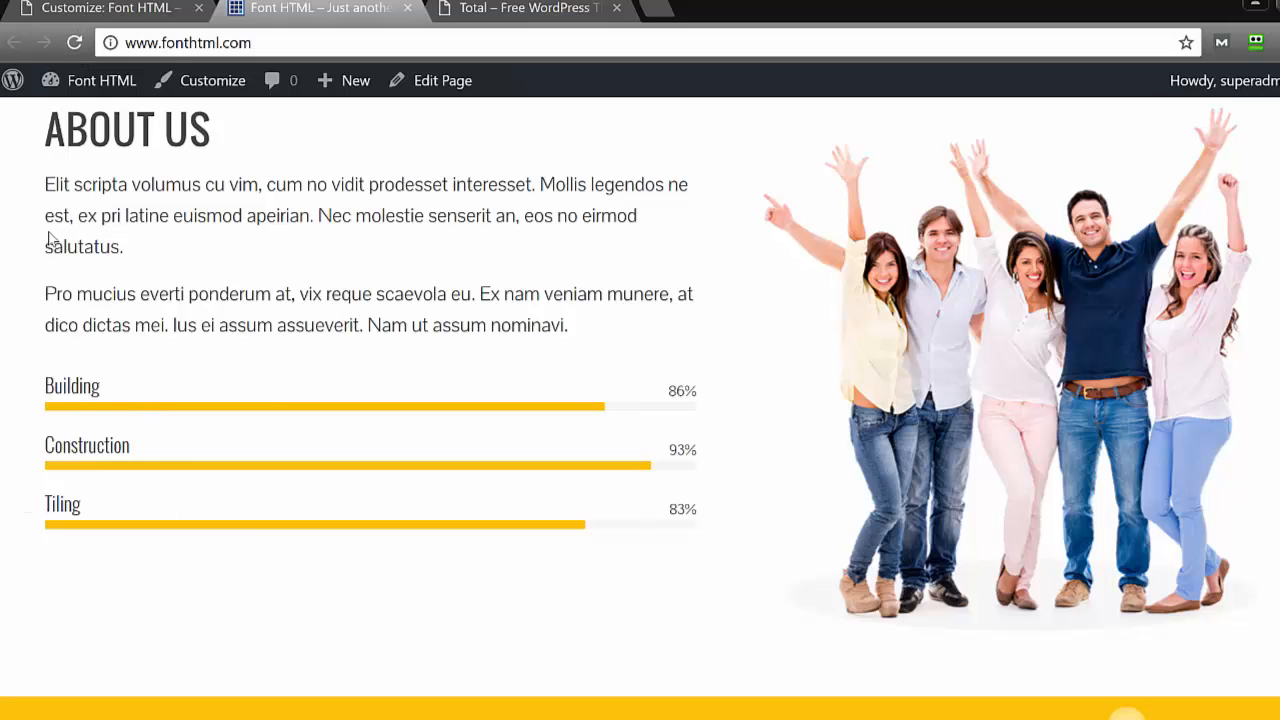
drag(35, 180, 208, 322)
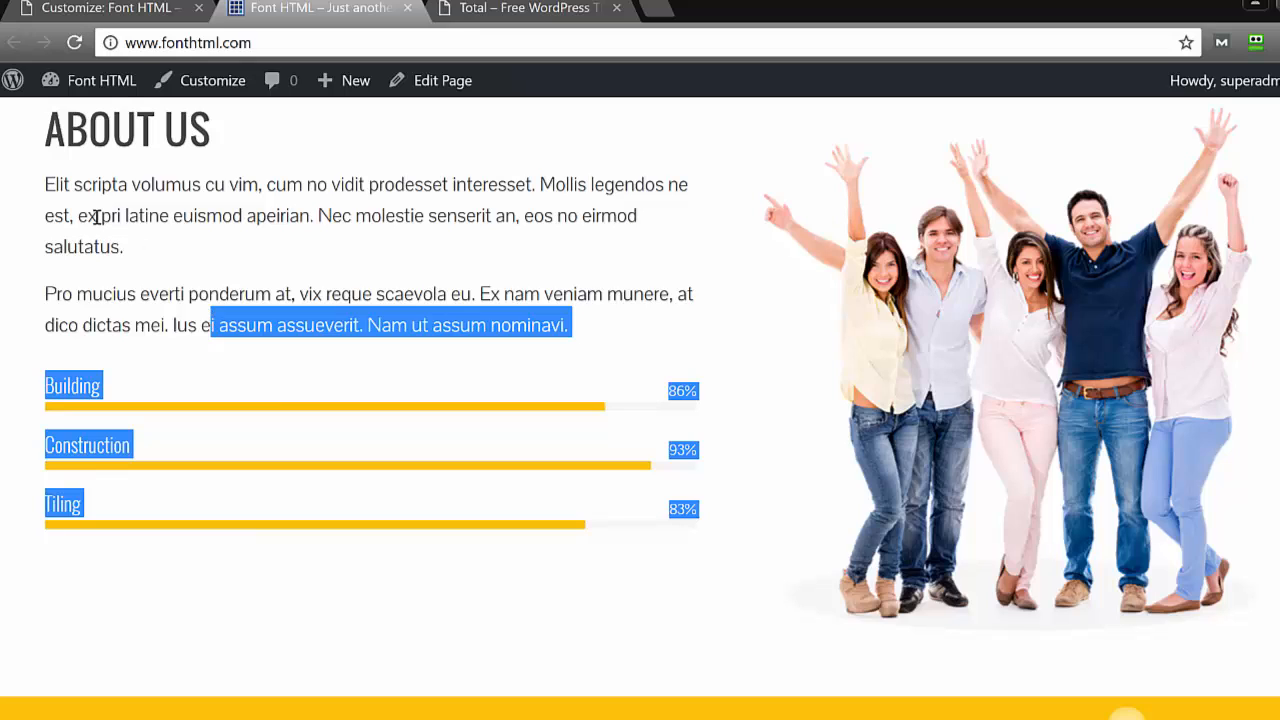
click(202, 227)
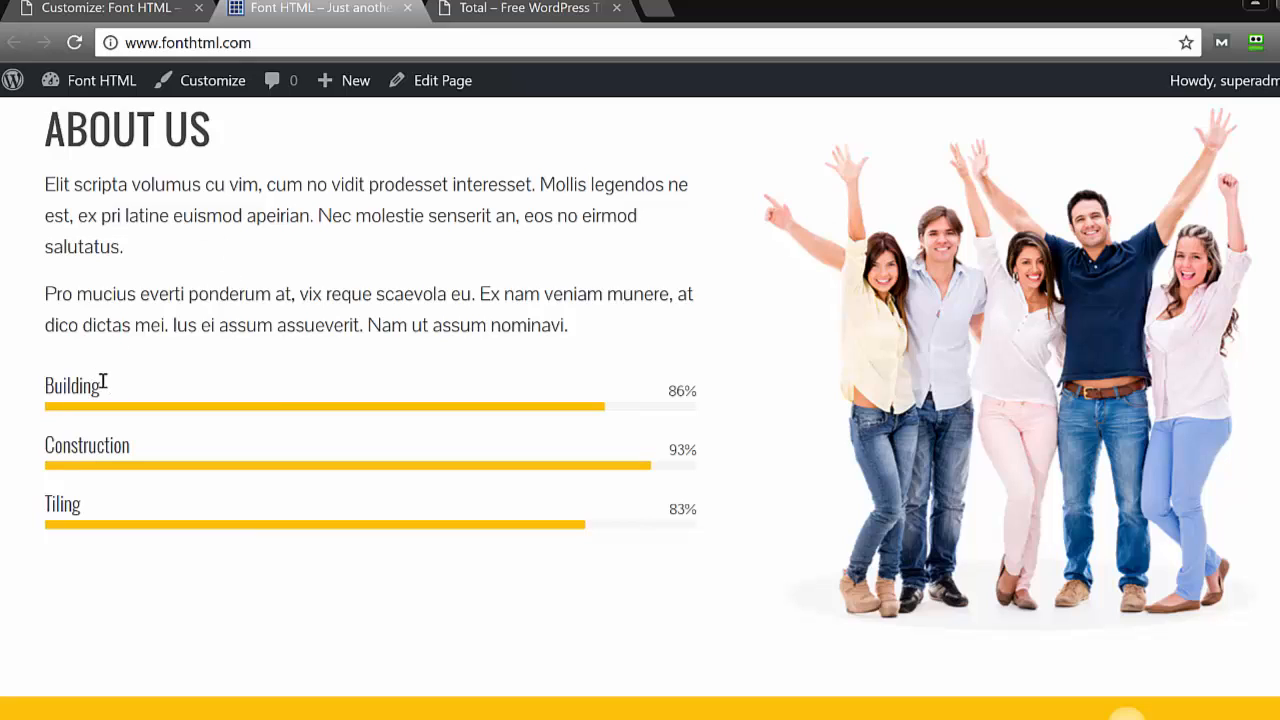
drag(103, 381, 28, 396)
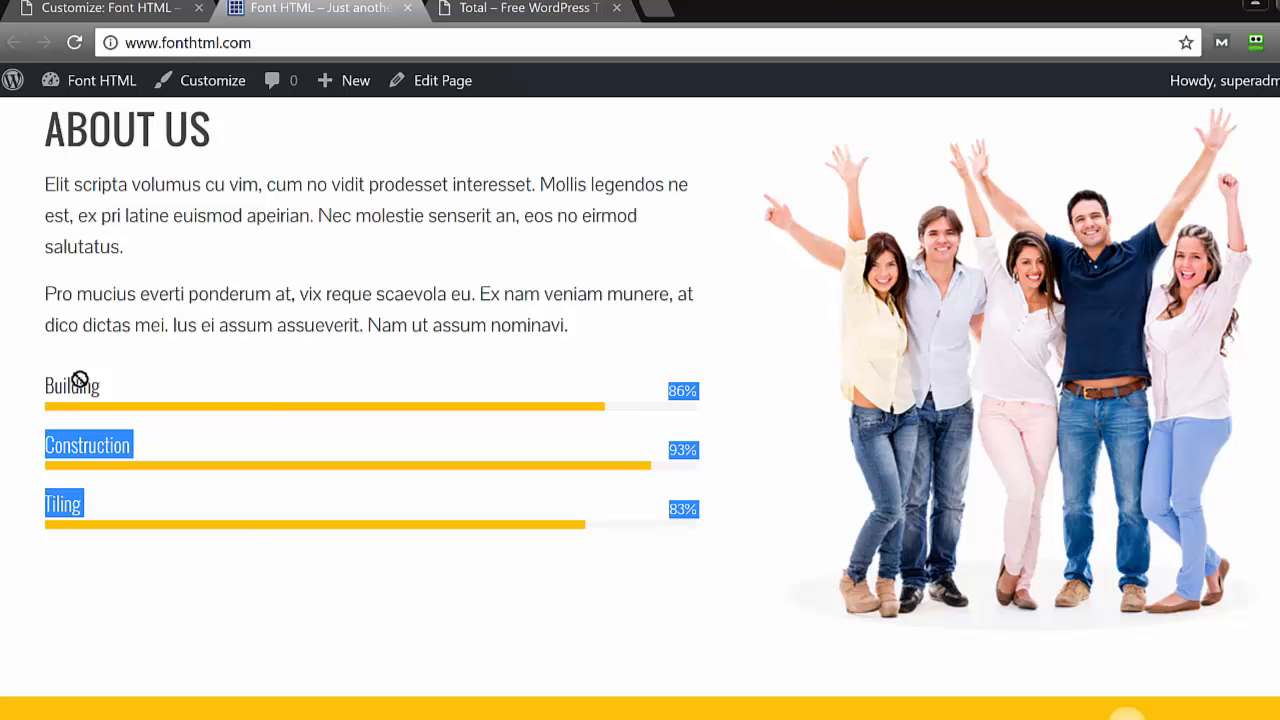
scroll(80, 379, up, 4)
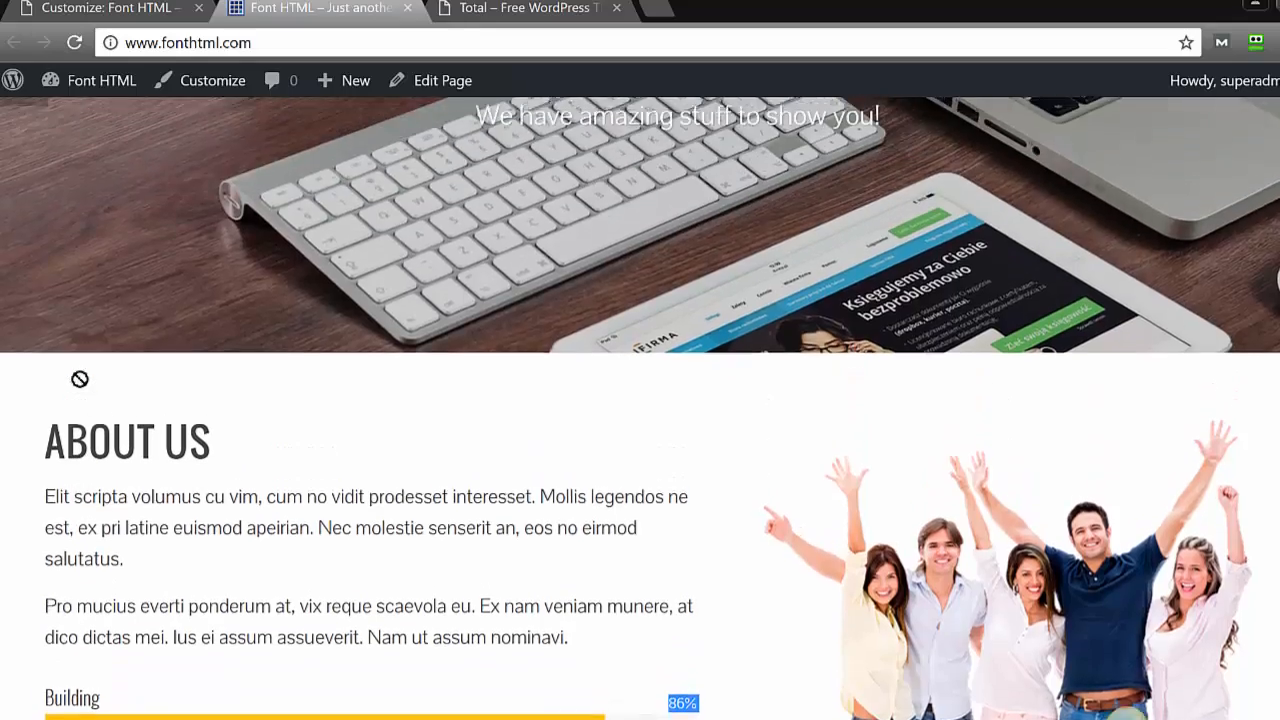
scroll(80, 379, down, 3)
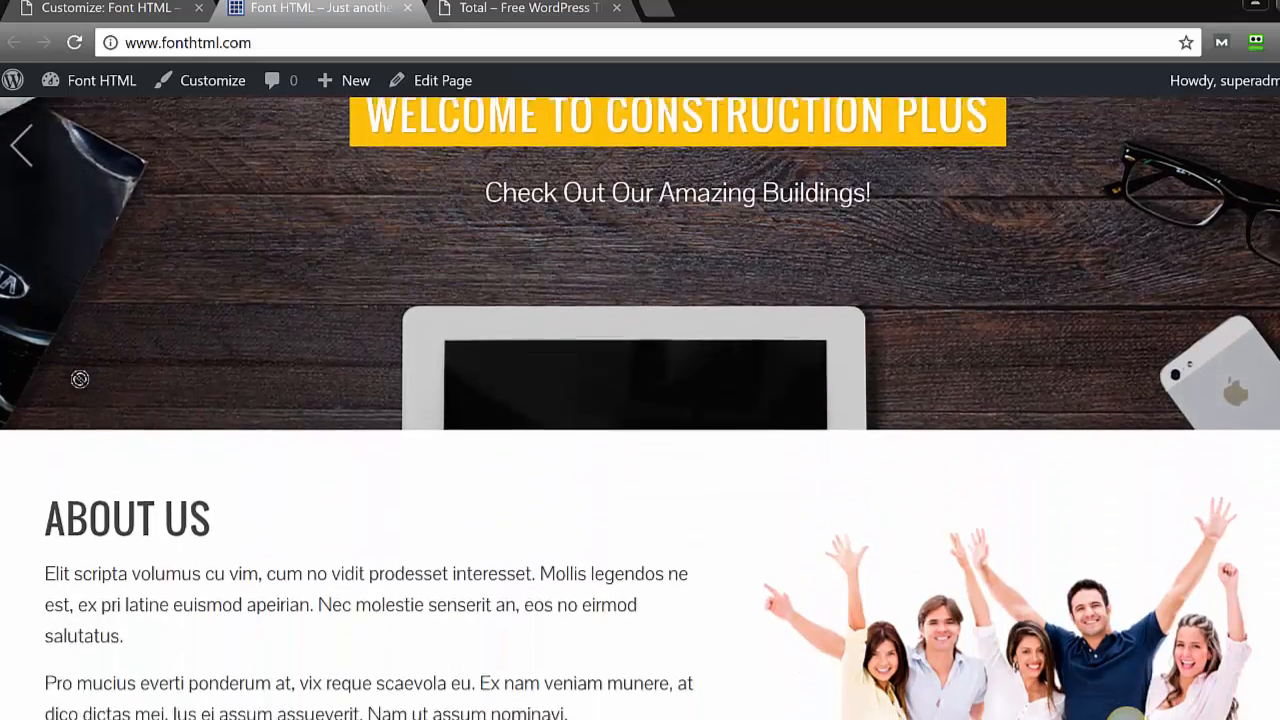
scroll(80, 379, down, 3)
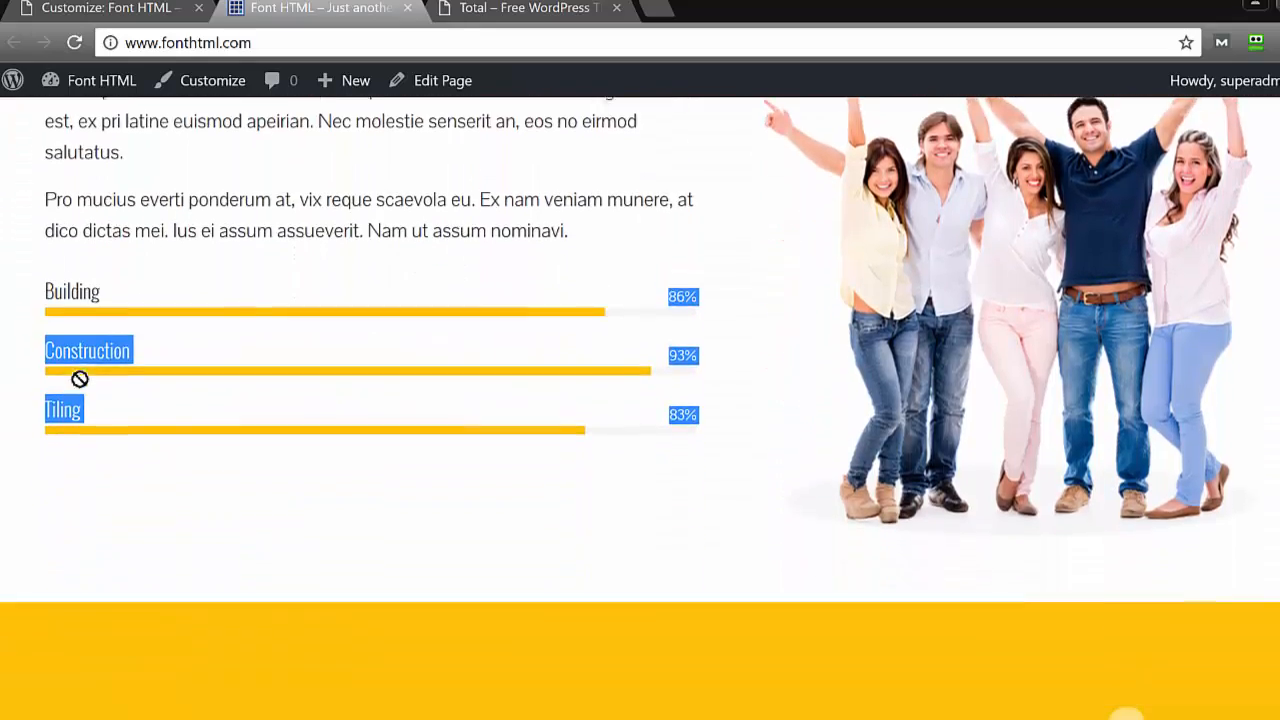
On the Total theme demo, open the Online Marketing feature's Read More link from Amazing Features in a new tab.
click(540, 8)
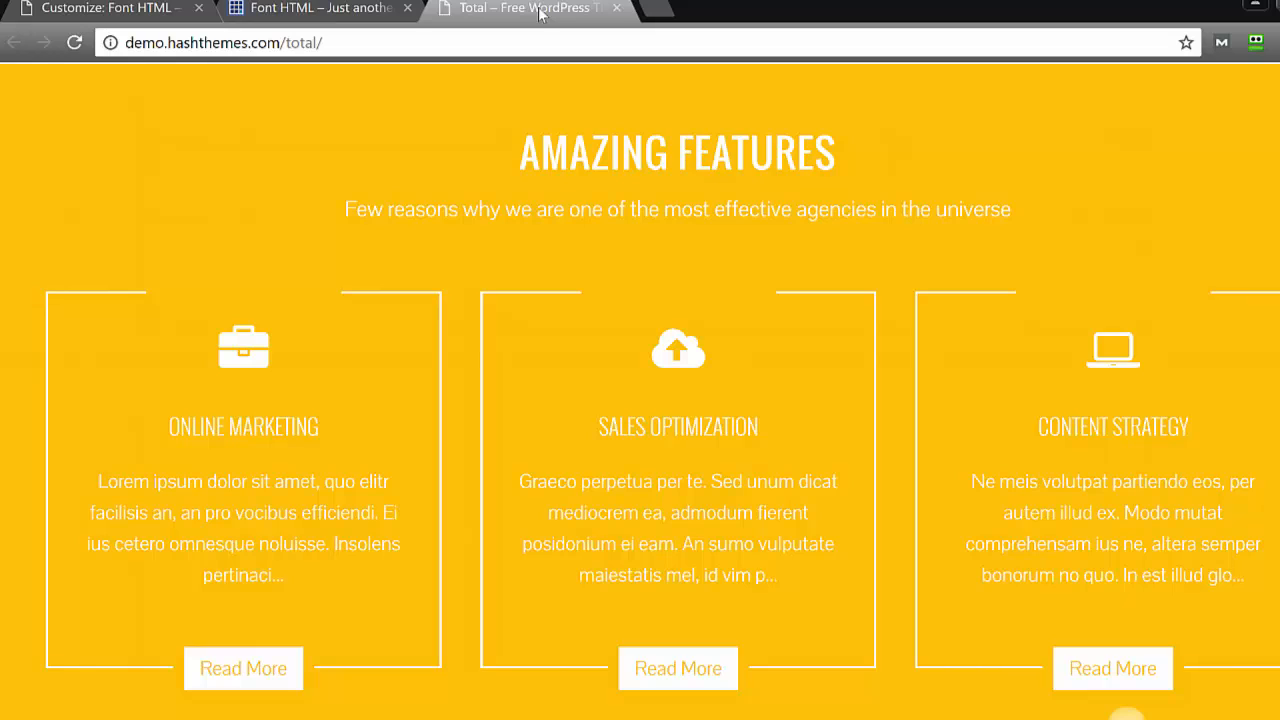
key(XF86AudioLowerVolume)
key(XF86AudioLowerVolume)
right_click(240, 648)
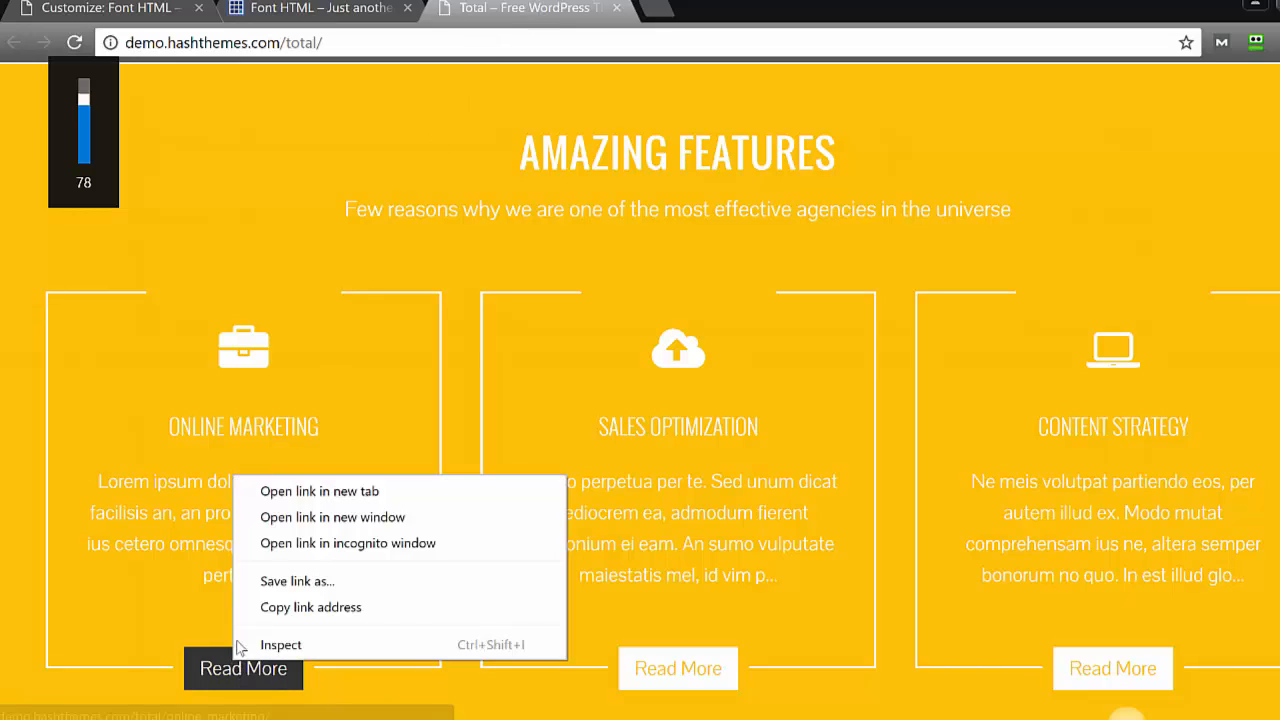
click(300, 491)
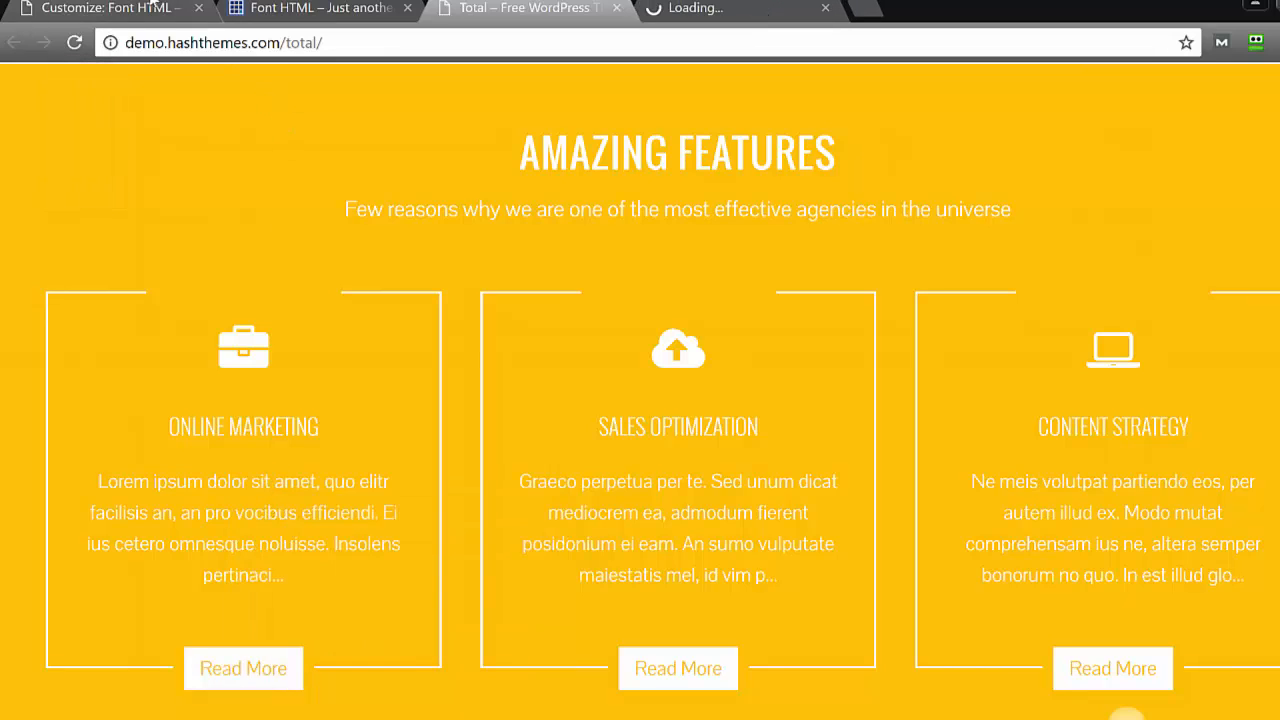
Return to the customizer, leave the About Us Section and open the Featured Section under Home Sections.
click(150, 8)
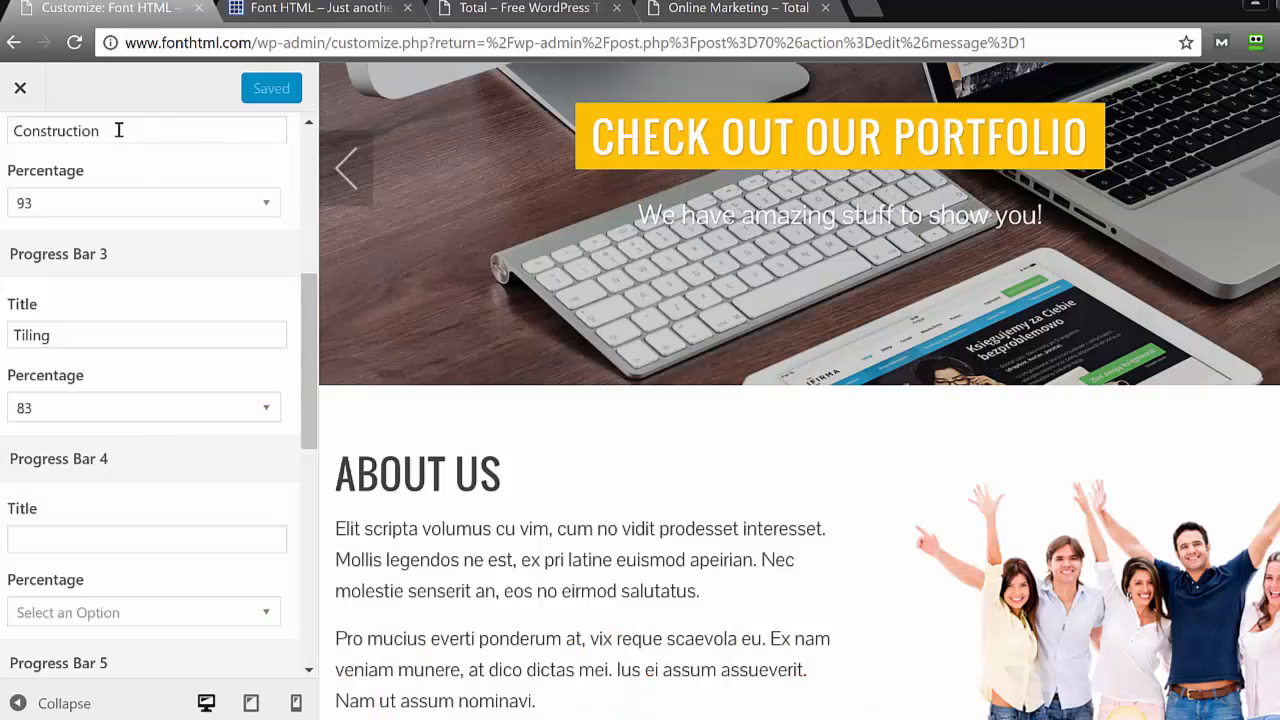
click(313, 150)
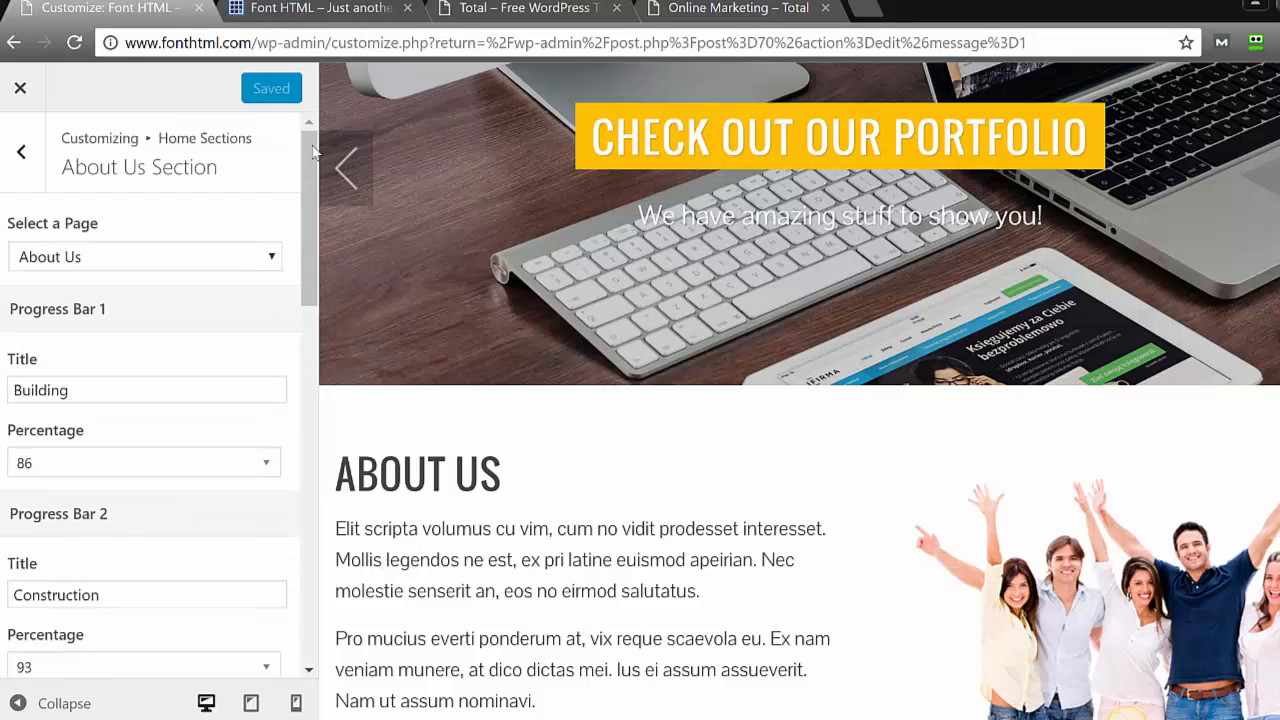
click(15, 160)
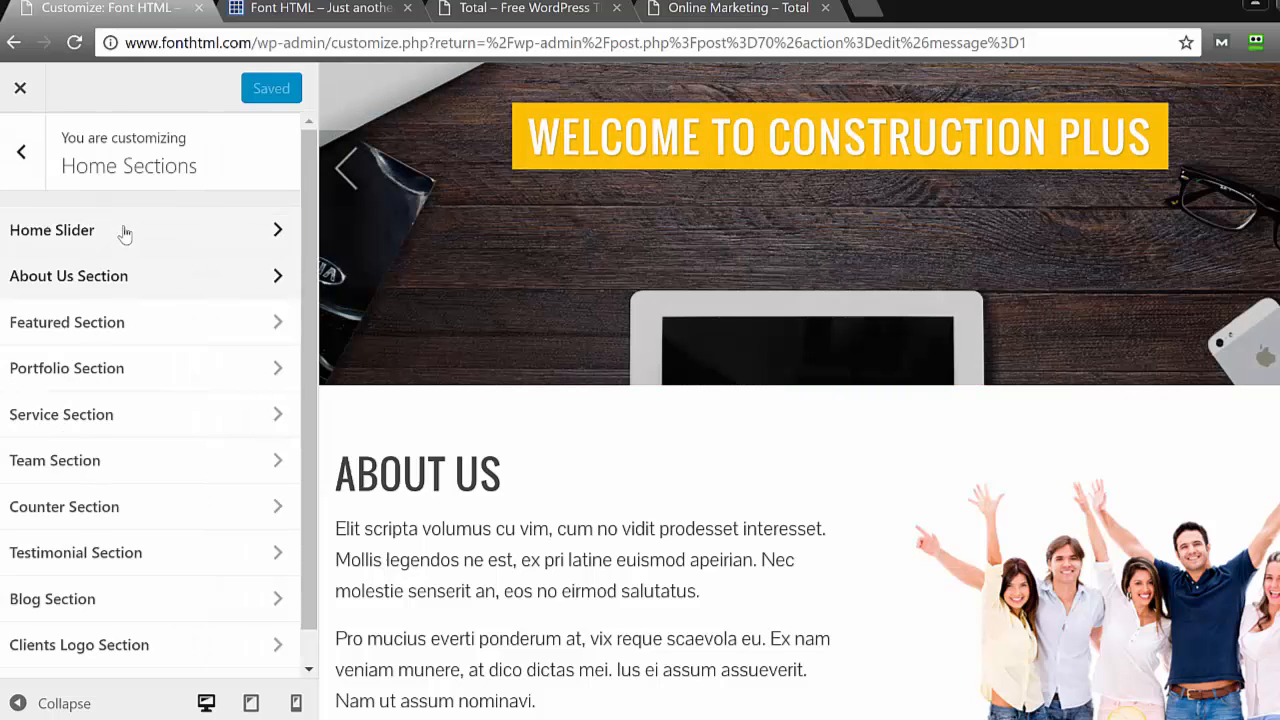
click(113, 330)
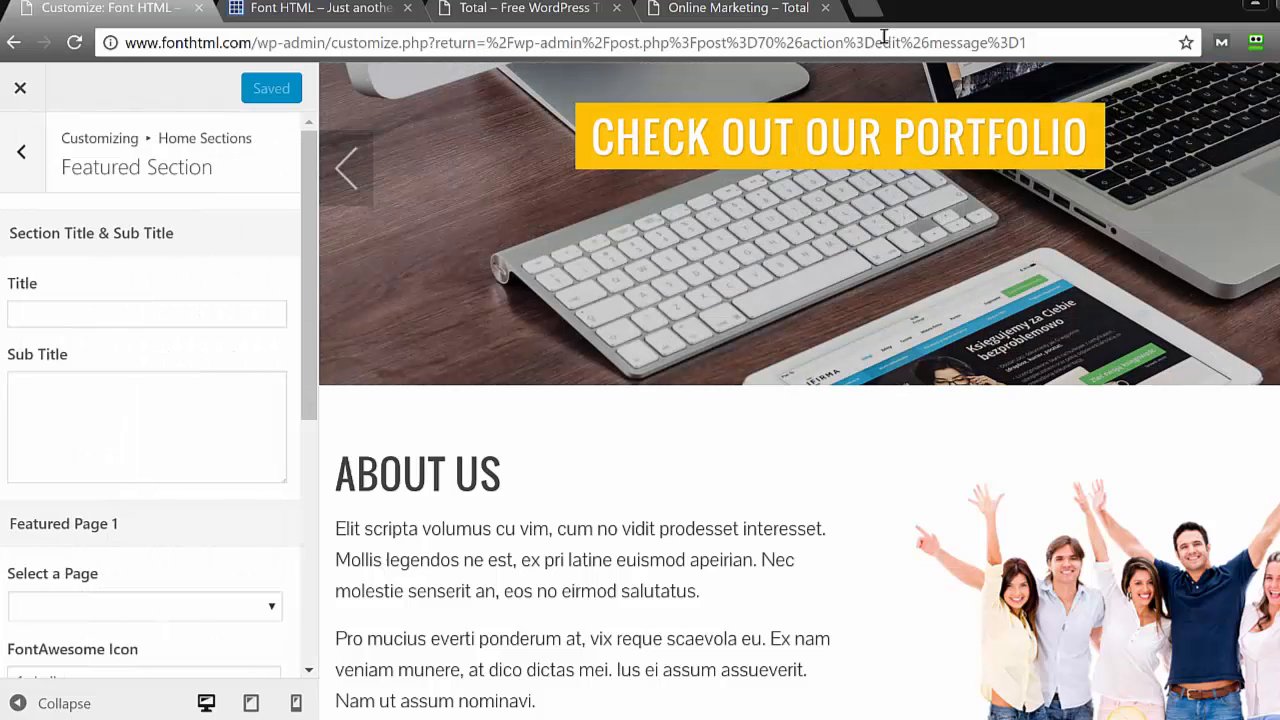
Copy the heading AMAZING FEATURES from the demo home page into the Featured Section's title.
click(725, 8)
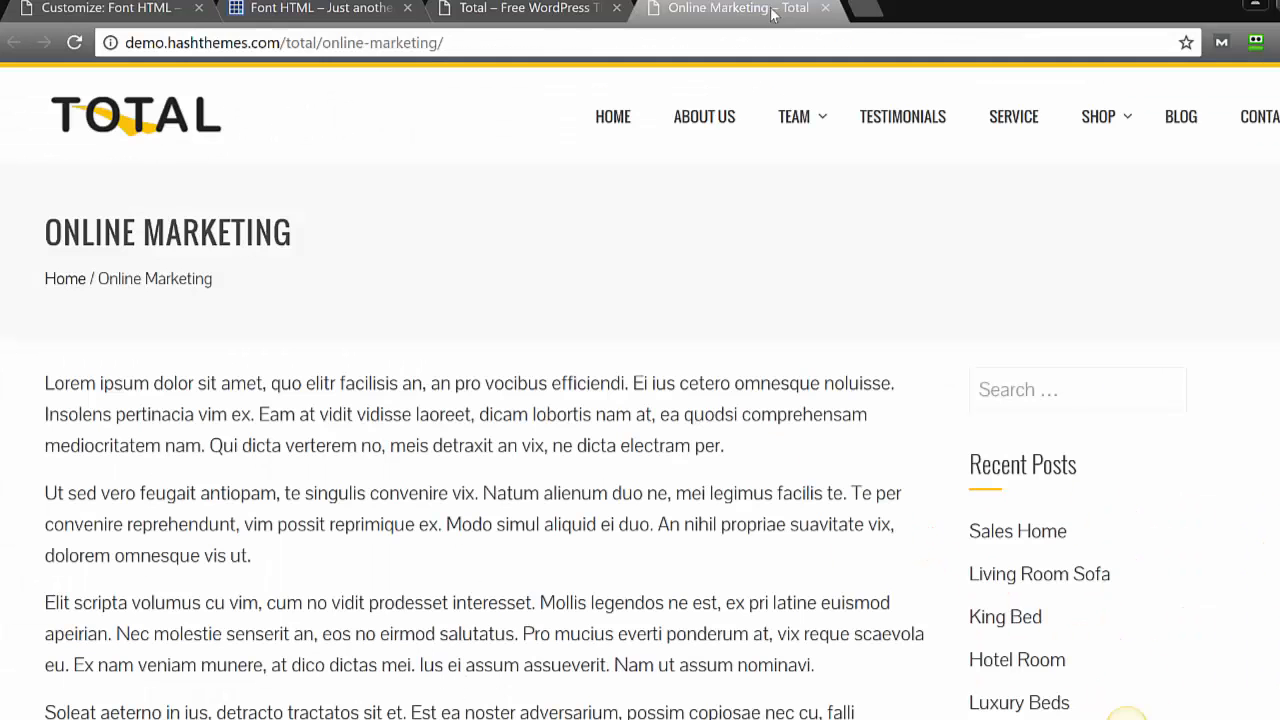
click(552, 7)
key(XF86AudioRaiseVolume)
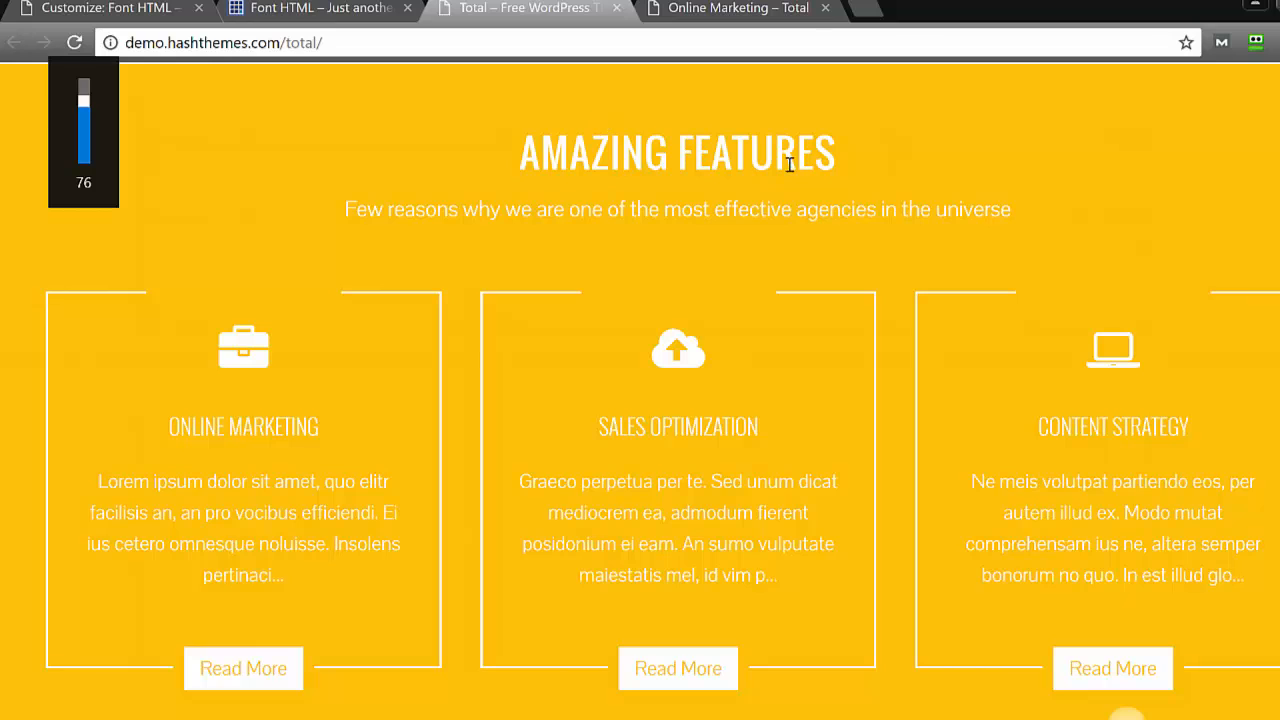
drag(834, 152, 491, 137)
key(ctrl+c)
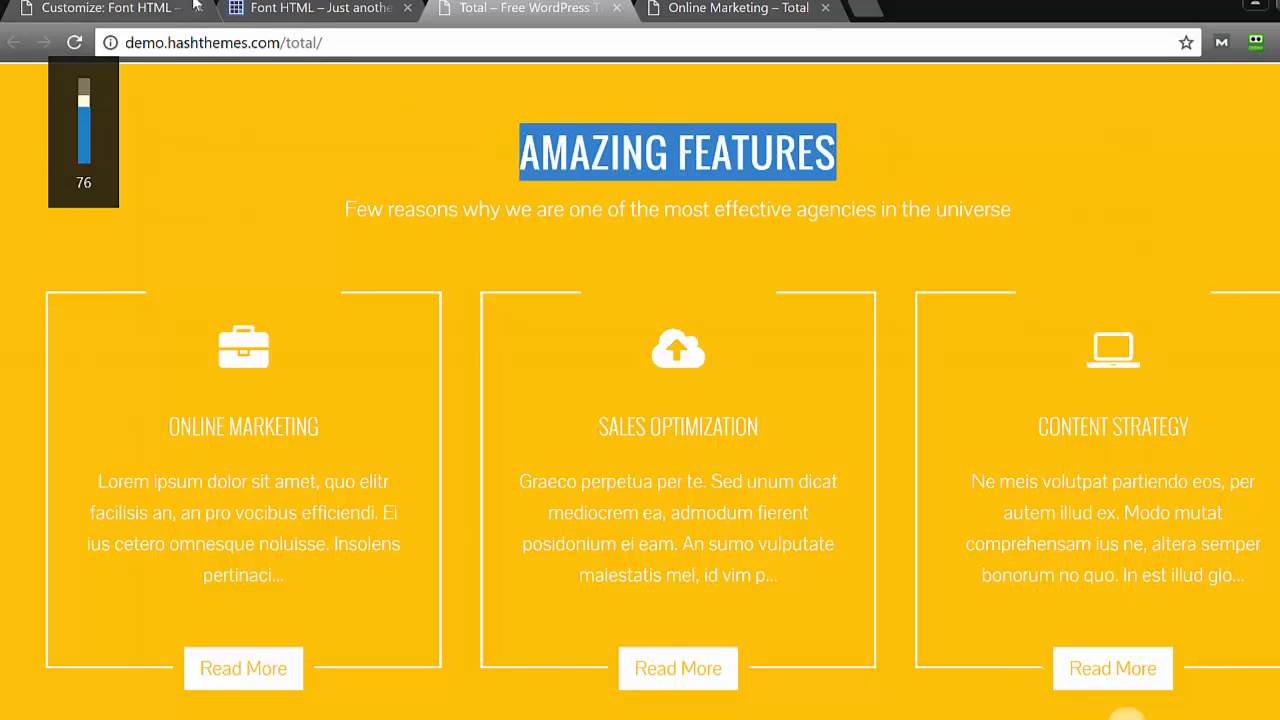
click(140, 8)
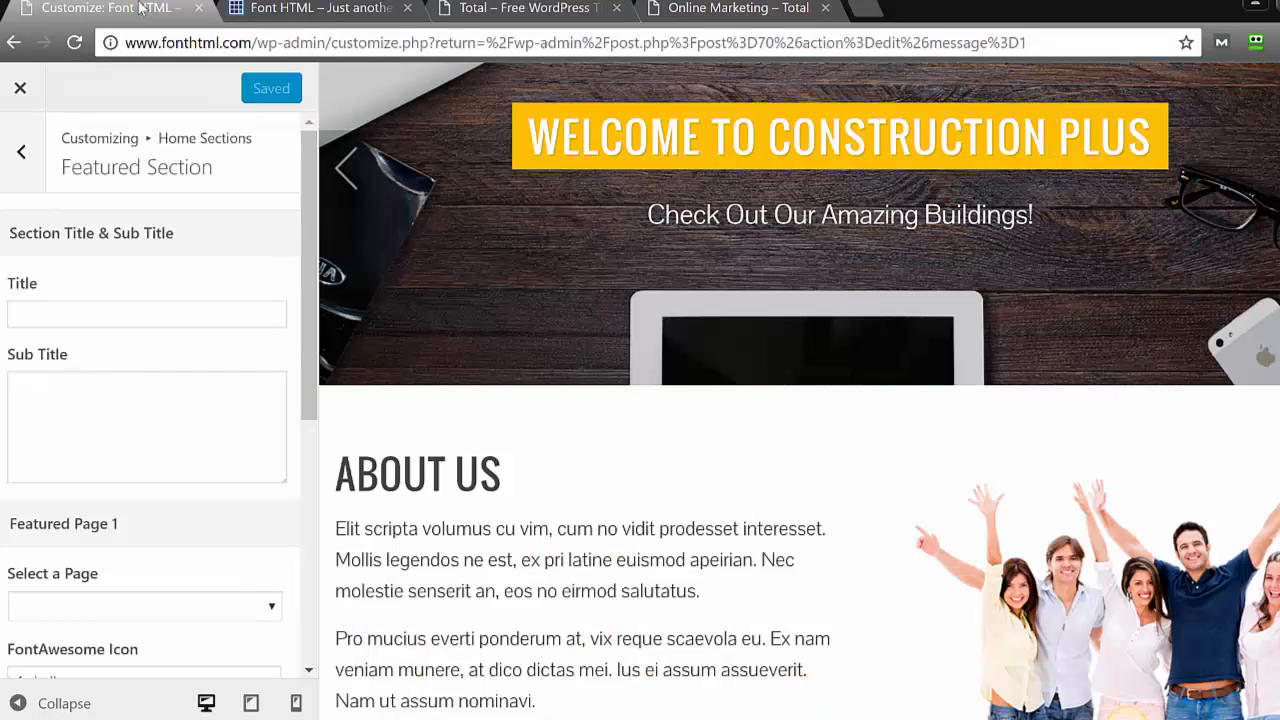
click(100, 310)
key(ctrl+v)
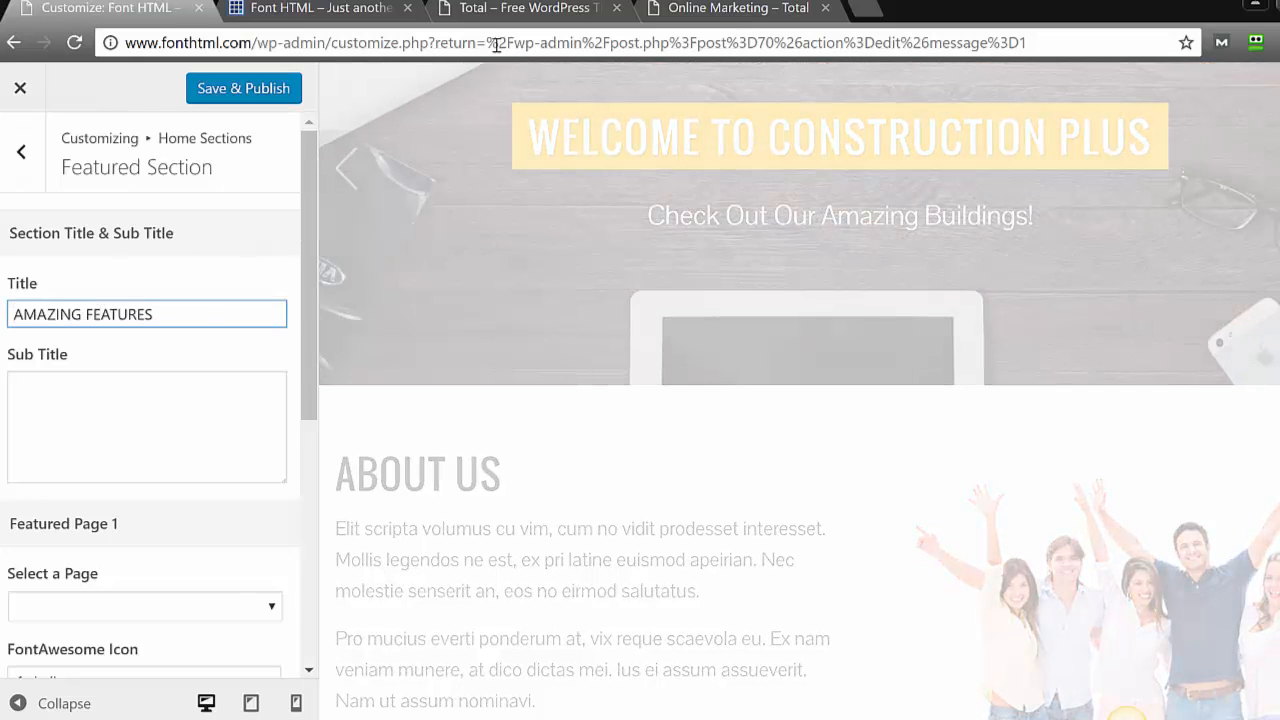
Set the Featured Section's subtitle to the demo's "Few reasons why we are one of the most effective agencies in the universe", then save and publish.
click(495, 10)
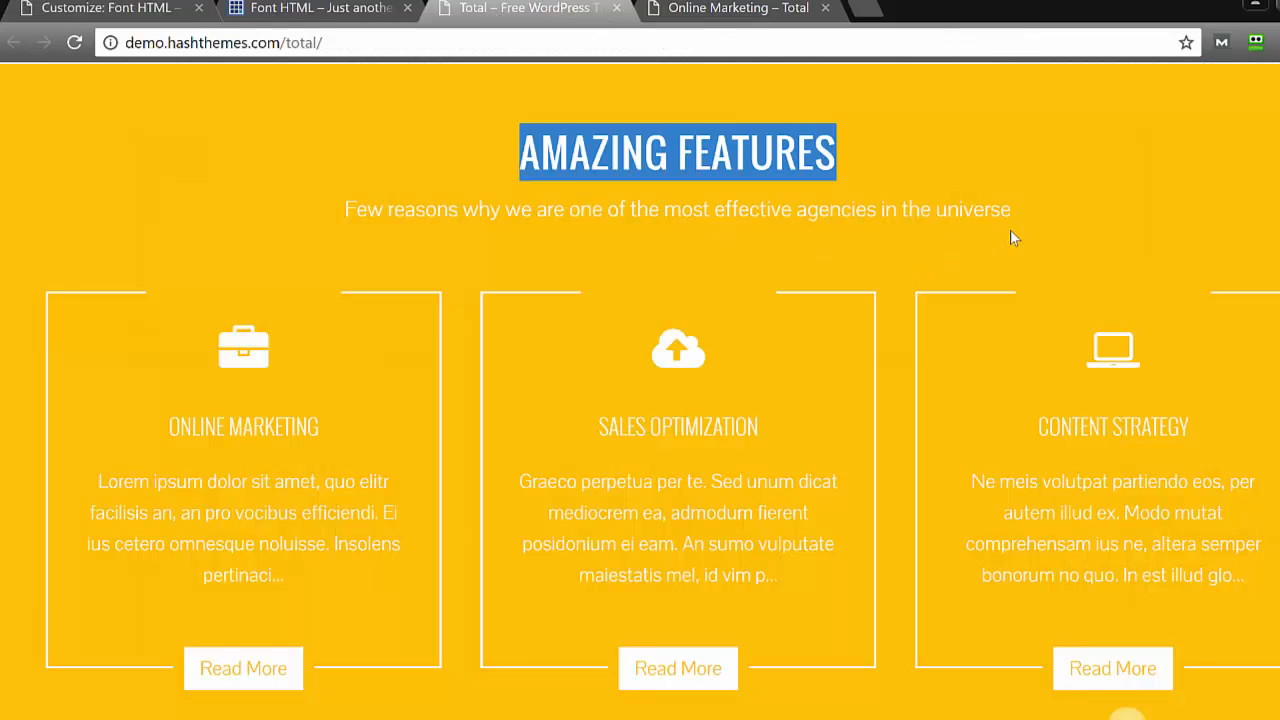
drag(1018, 216, 551, 203)
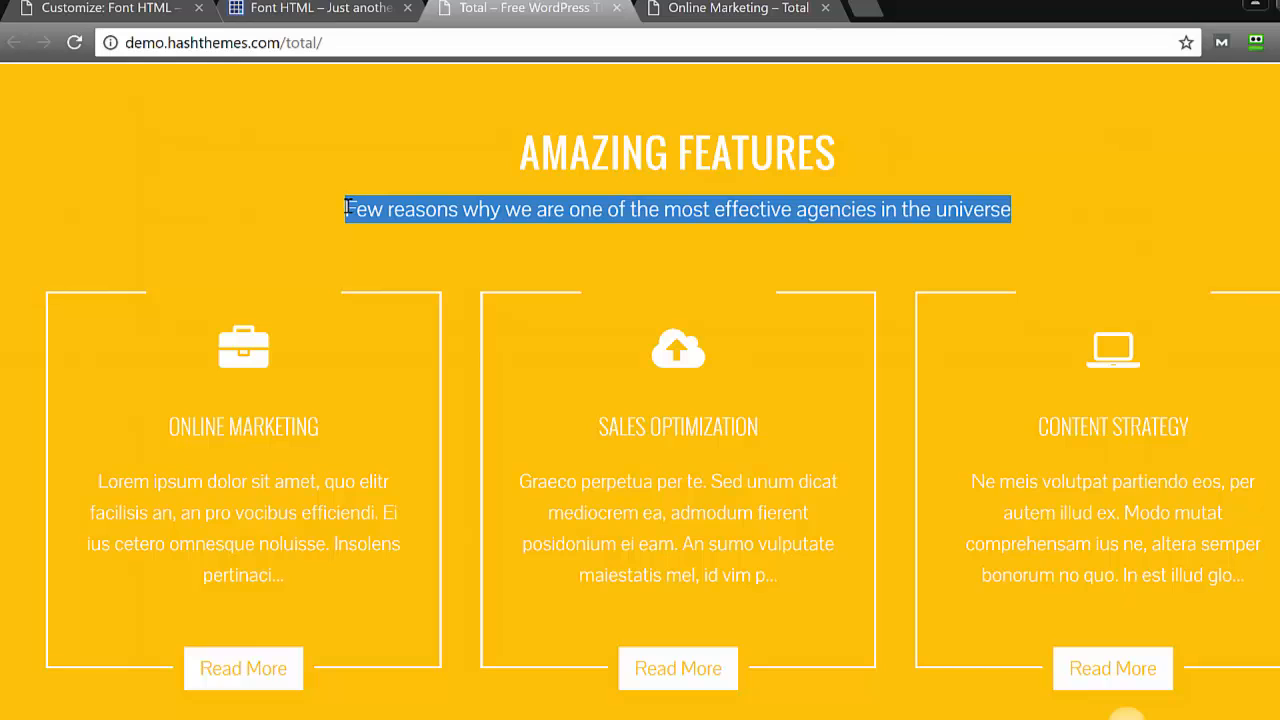
click(55, 20)
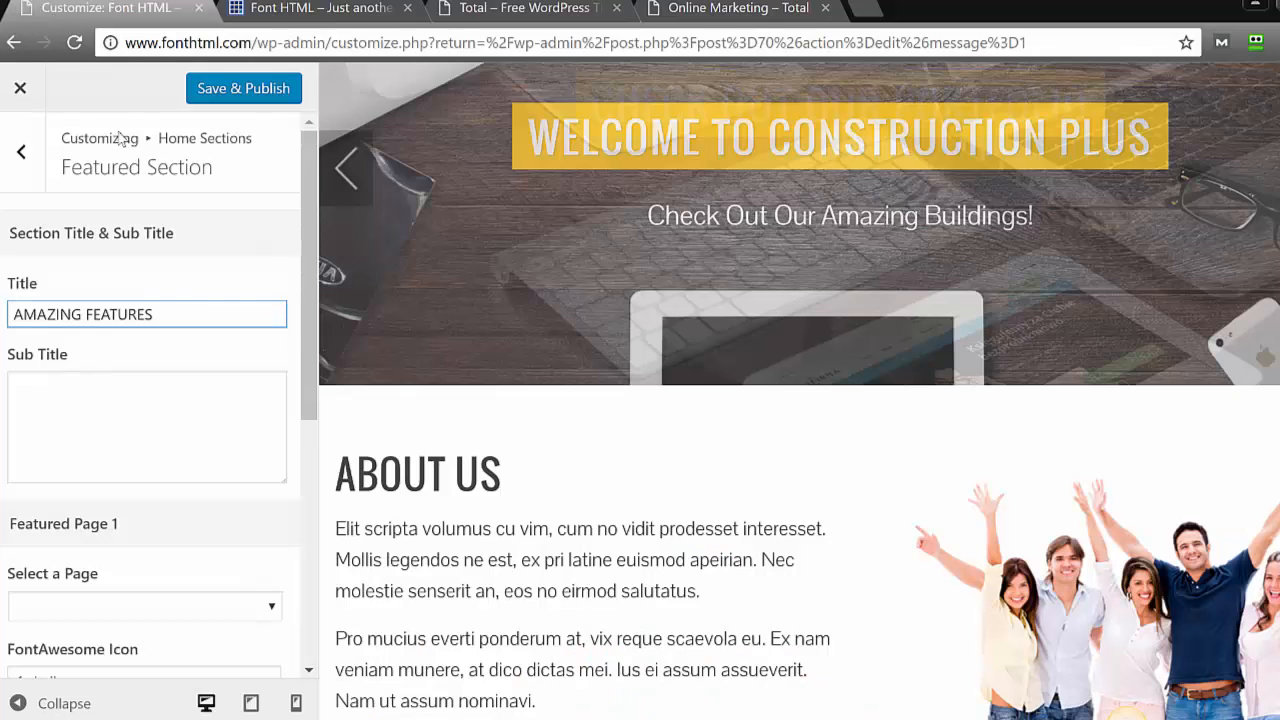
click(63, 451)
text(Few reasons why we are one of the most effective agencies in the universe)
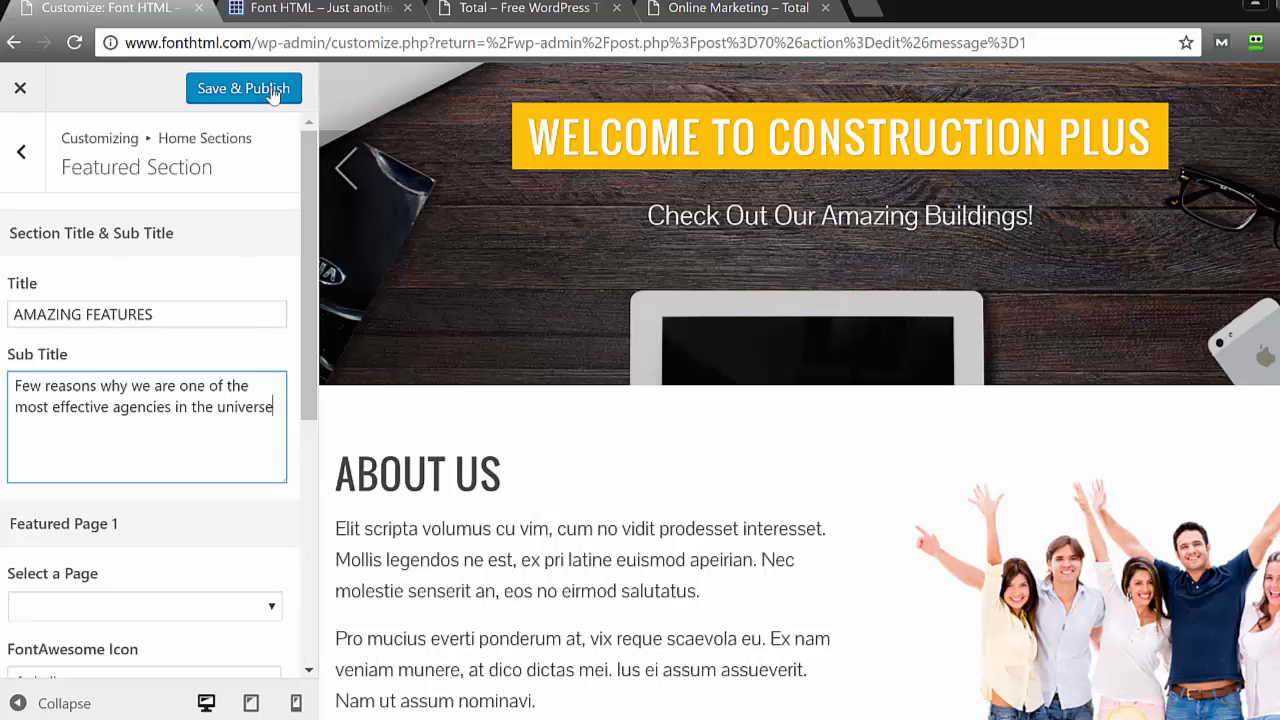
click(268, 89)
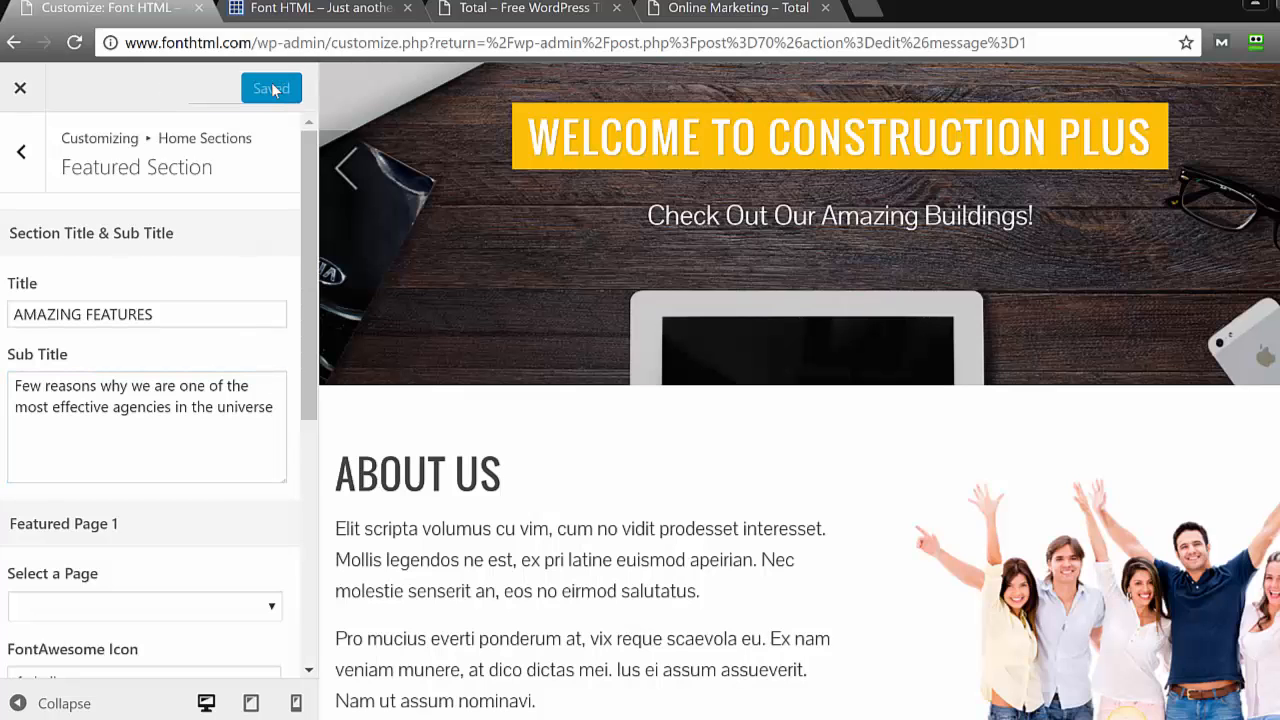
Switch to the live site to check the Featured Section's title and subtitle.
click(290, 10)
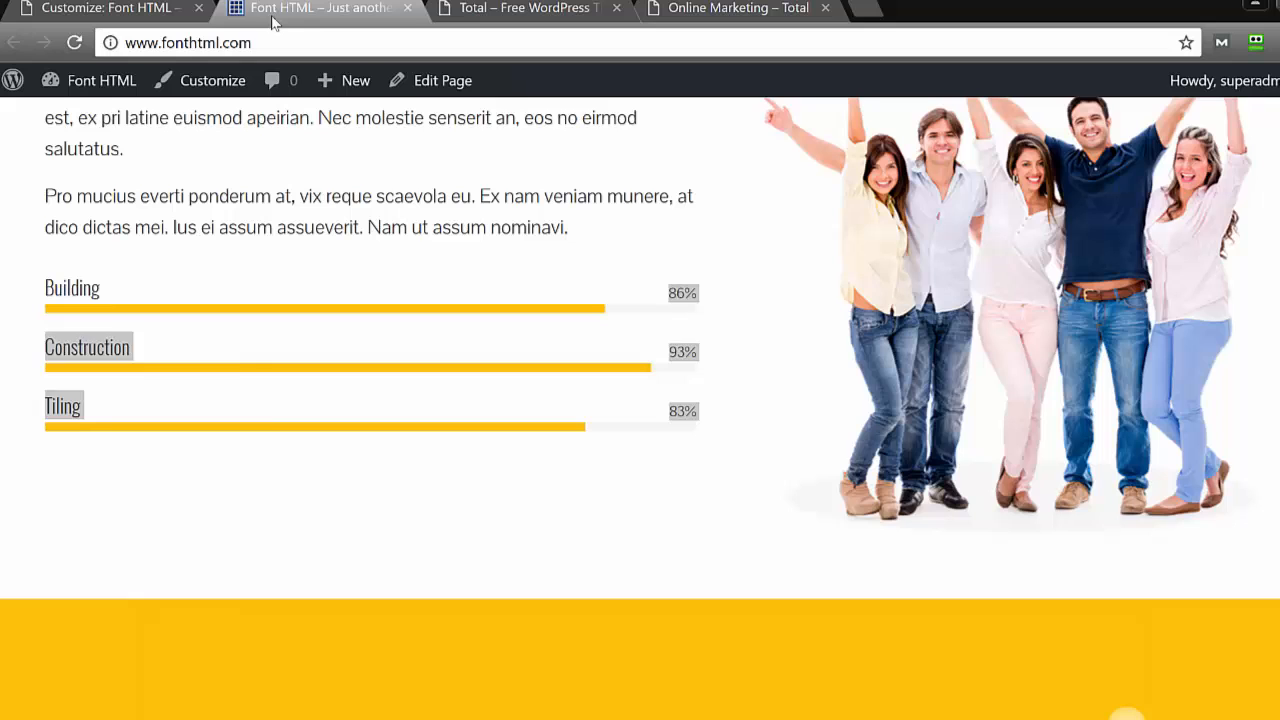
Reload the live front page and check which pages can be assigned to Featured Page 1 in the Featured Section.
click(73, 43)
click(73, 43)
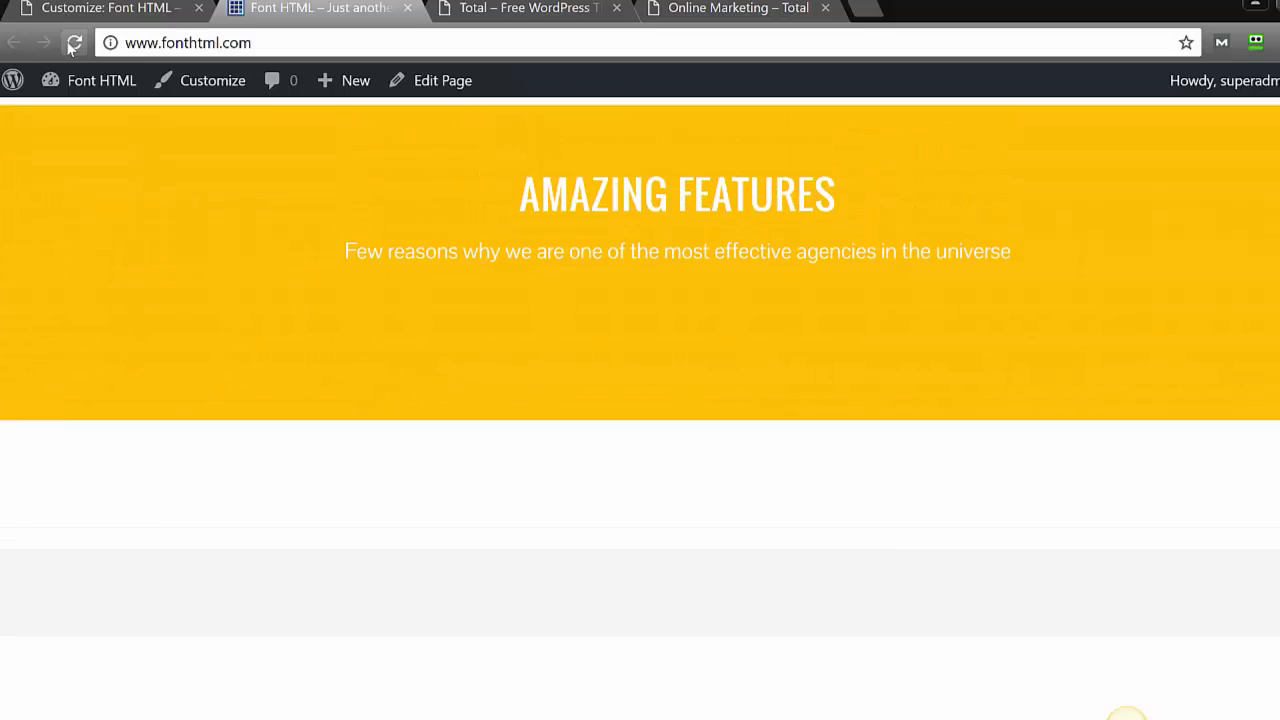
click(145, 10)
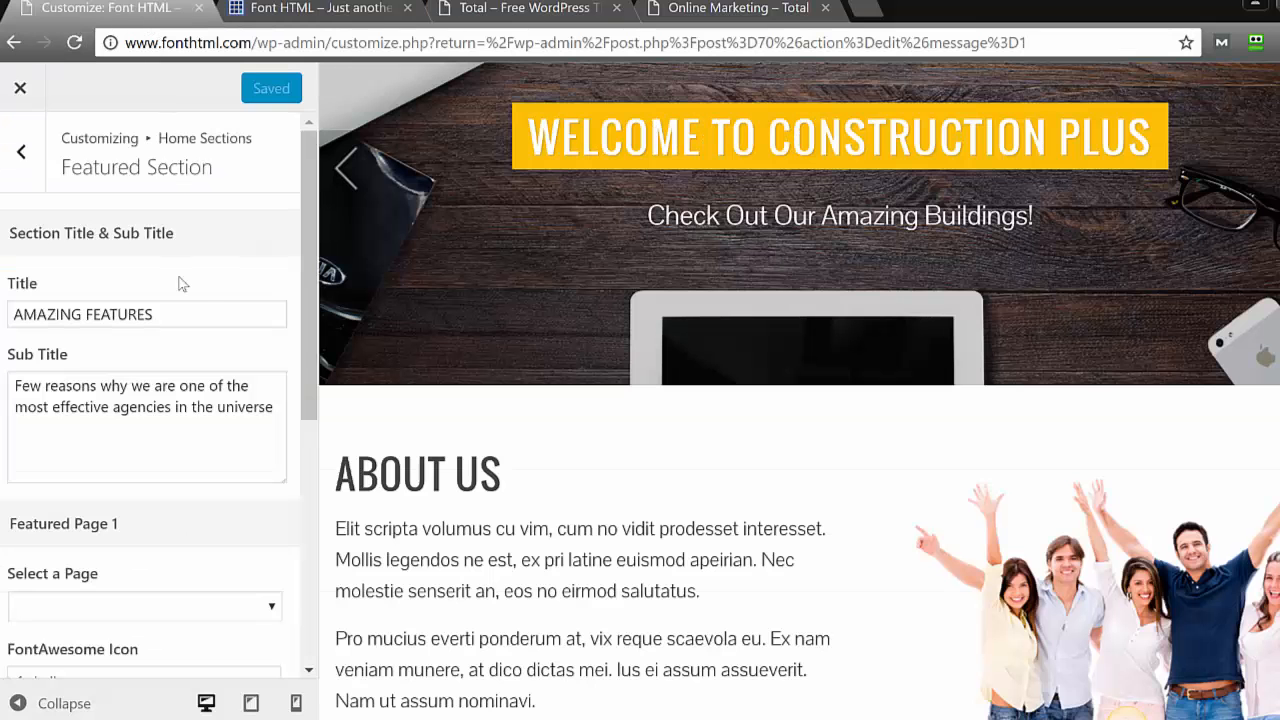
drag(302, 336, 283, 534)
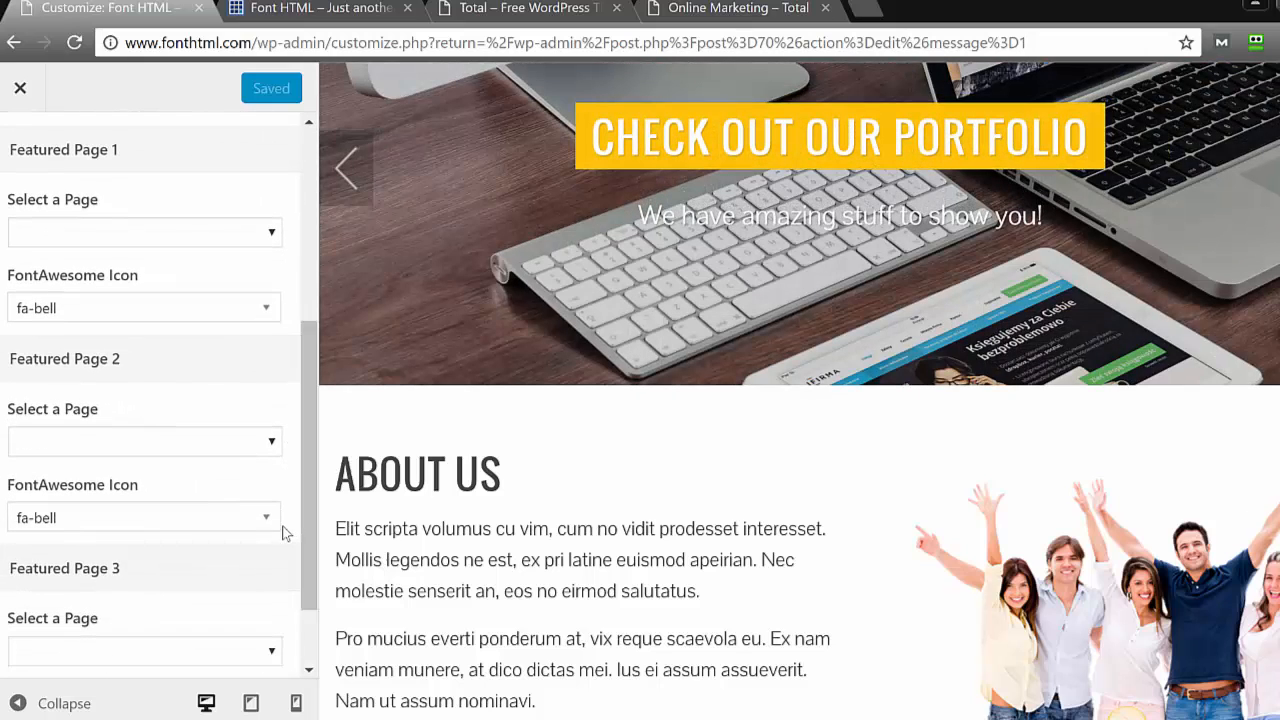
click(207, 238)
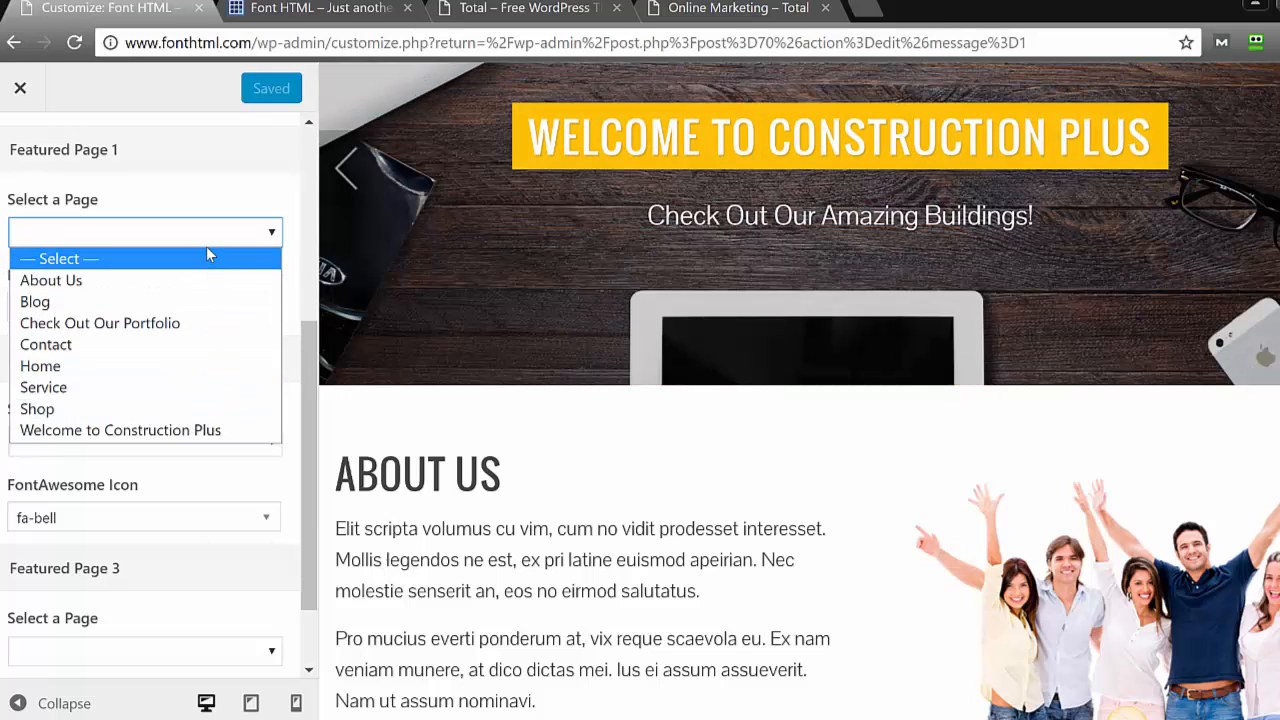
click(211, 231)
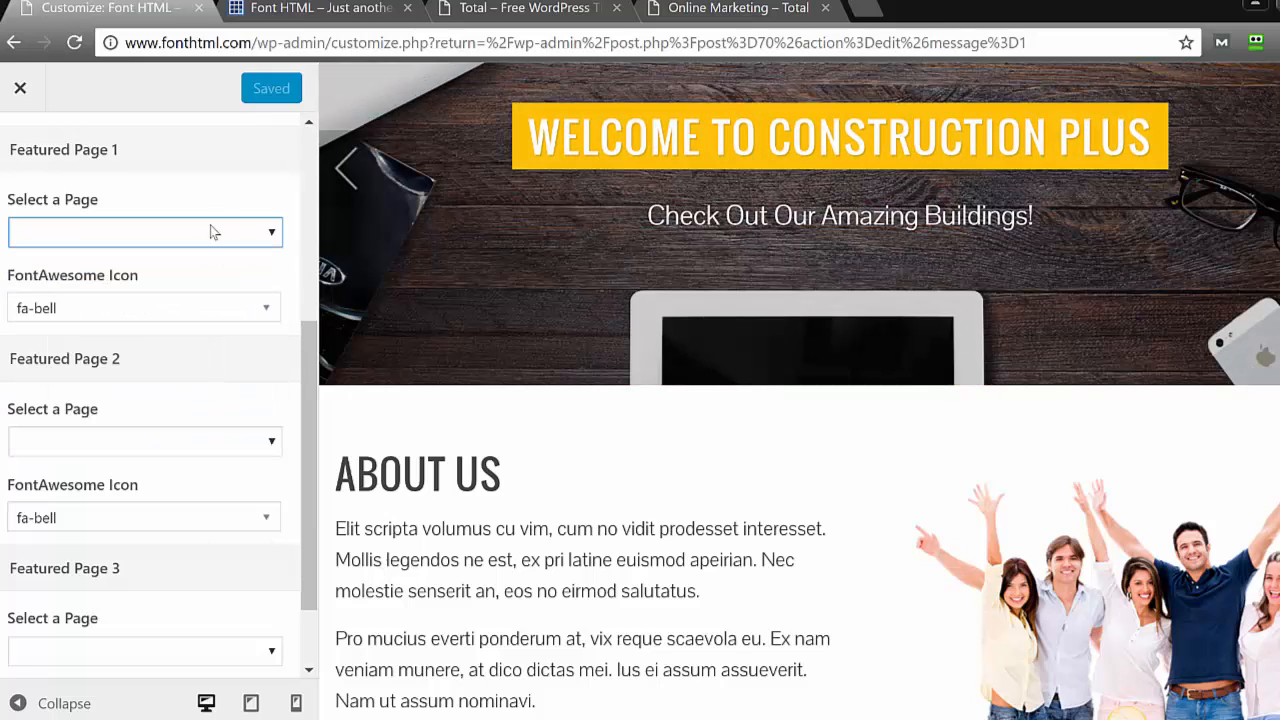
Open the site's WordPress dashboard in a separate tab and start a new page.
click(338, 10)
mouse_move(104, 80)
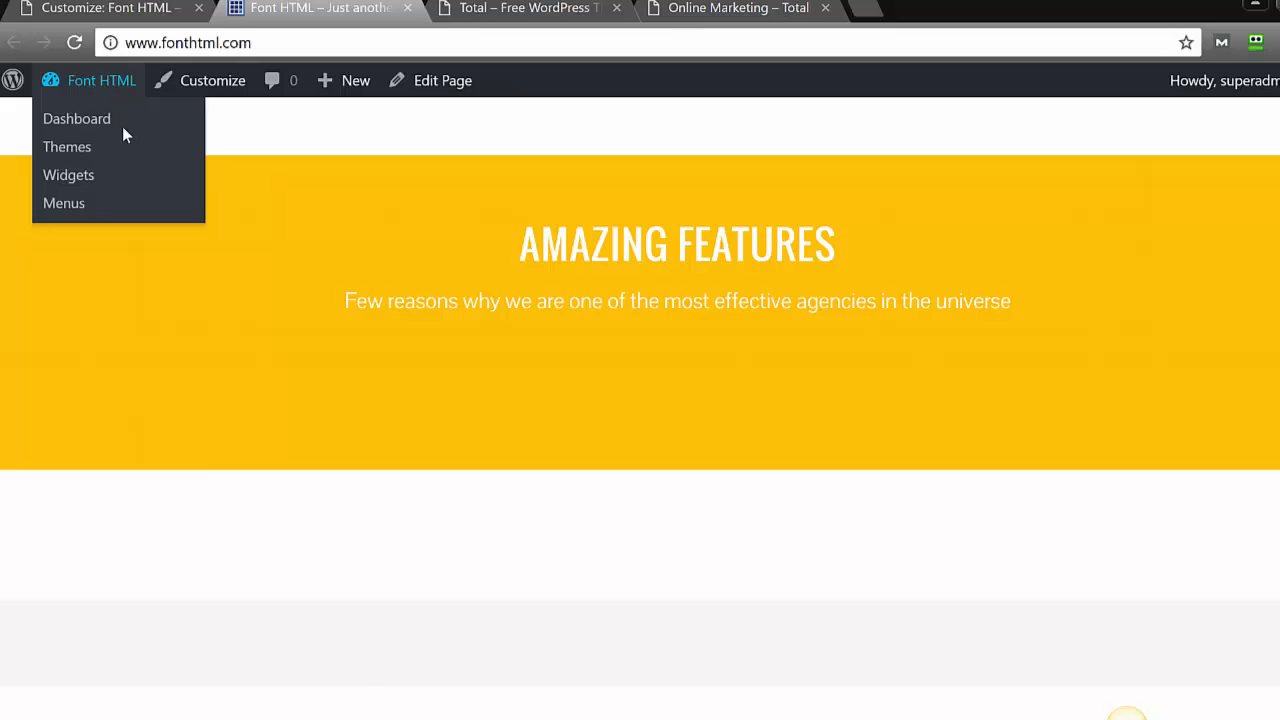
right_click(121, 116)
click(163, 129)
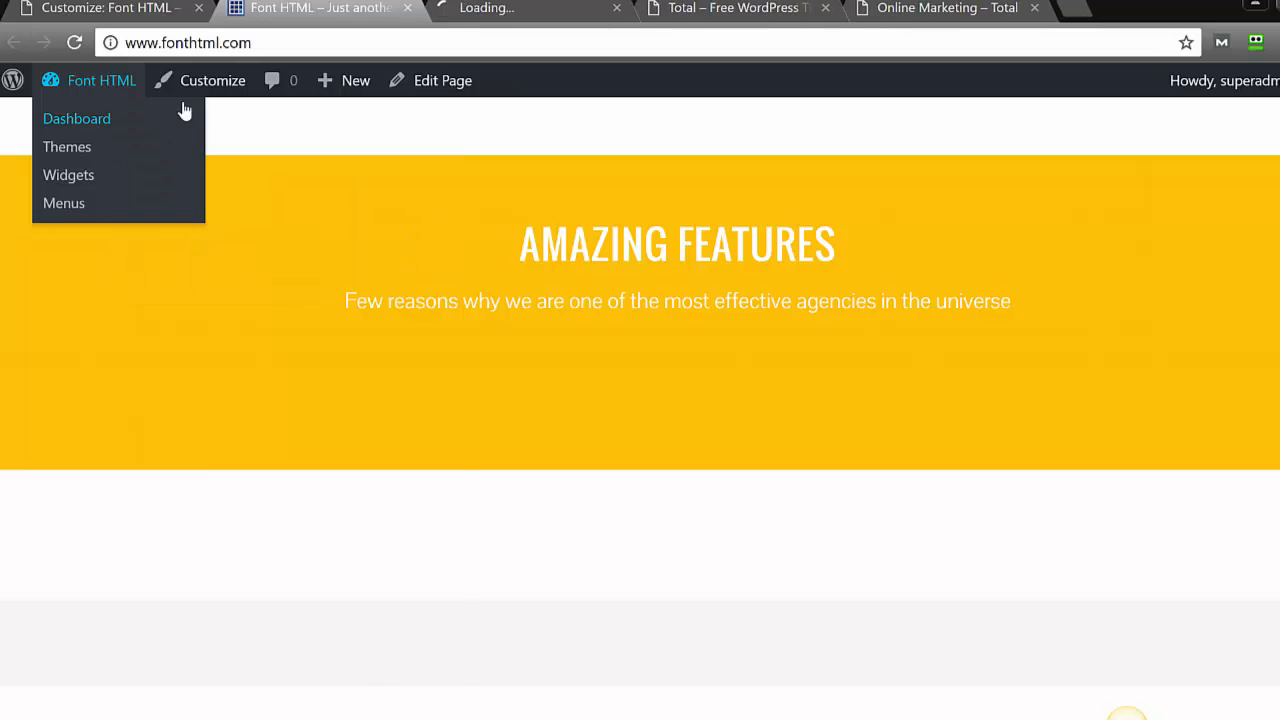
click(520, 8)
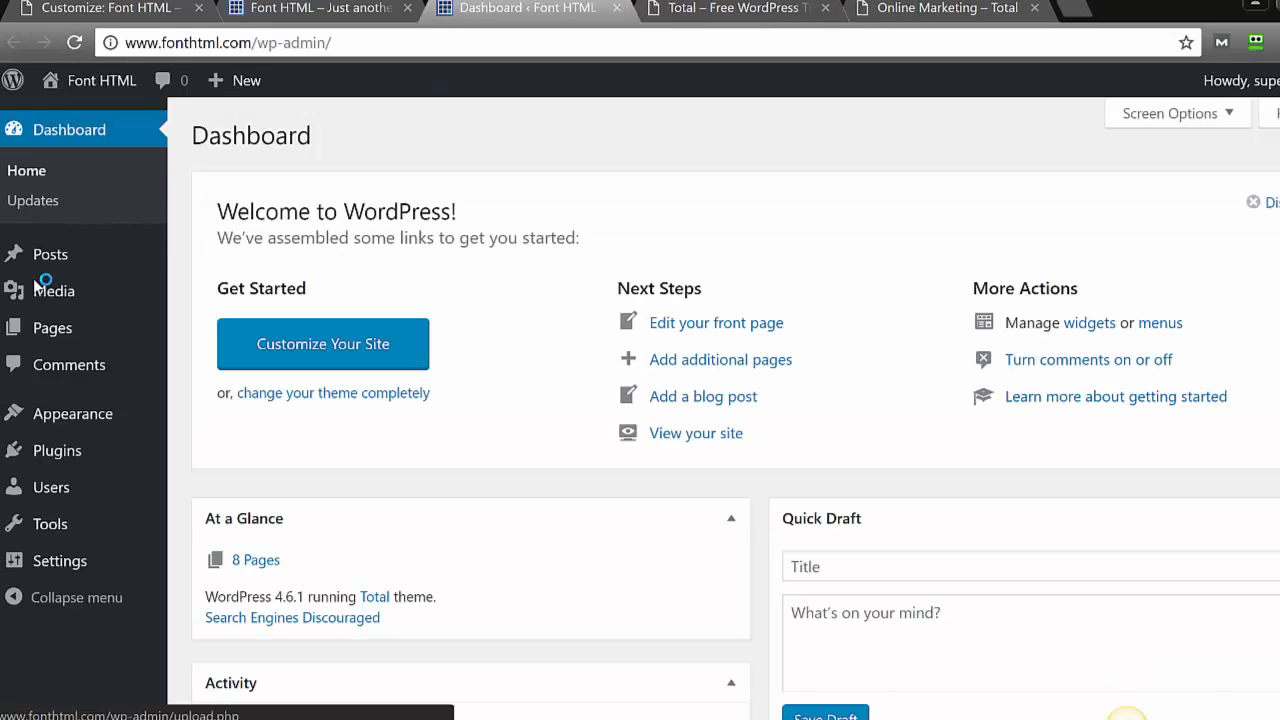
mouse_move(30, 335)
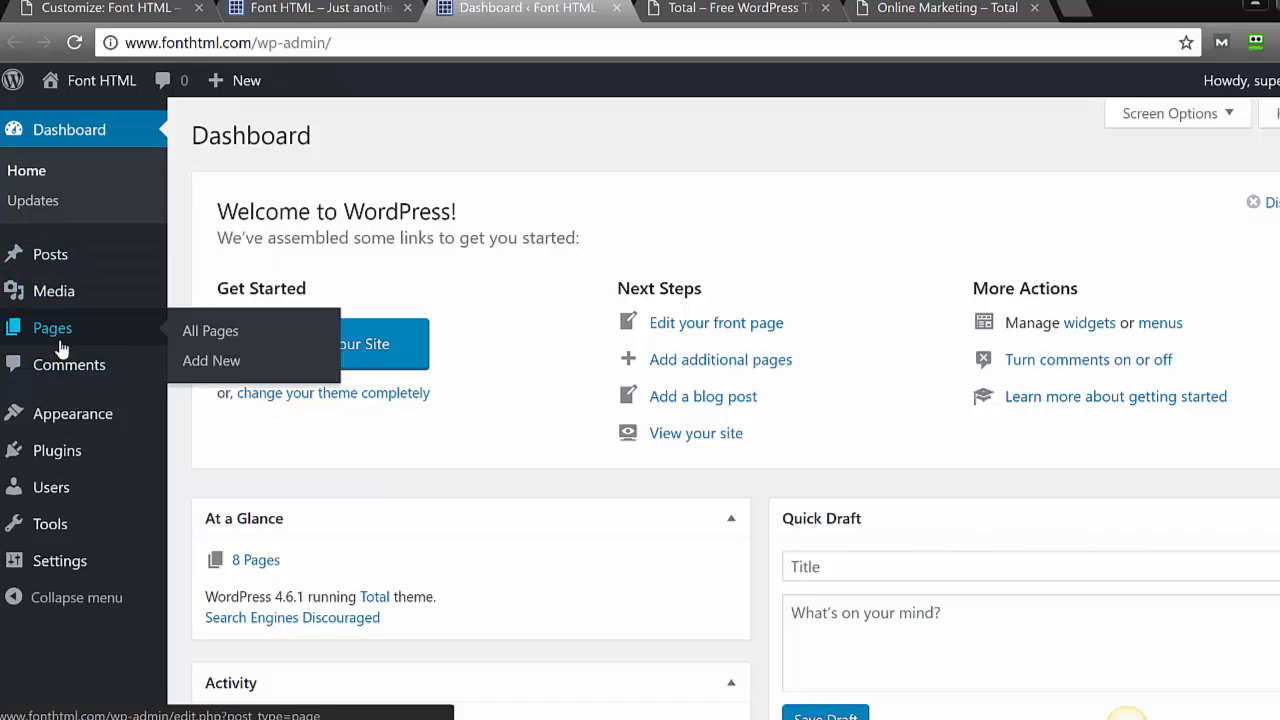
click(233, 360)
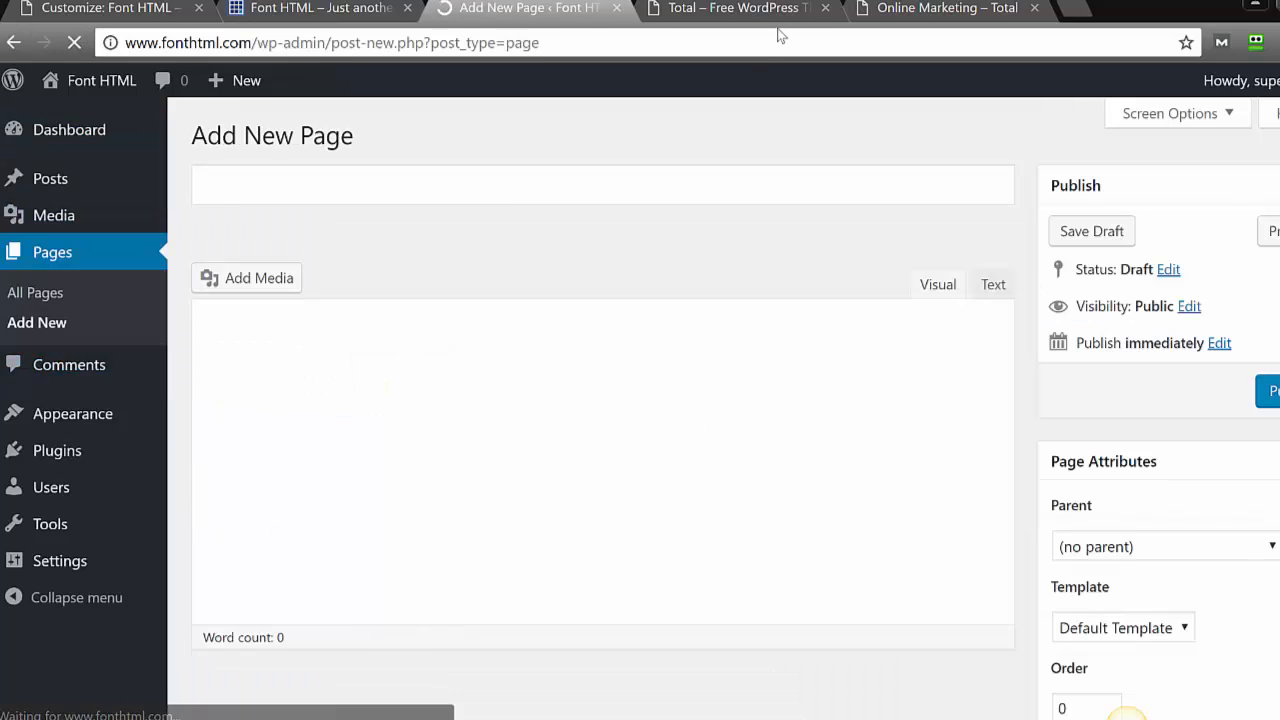
click(893, 8)
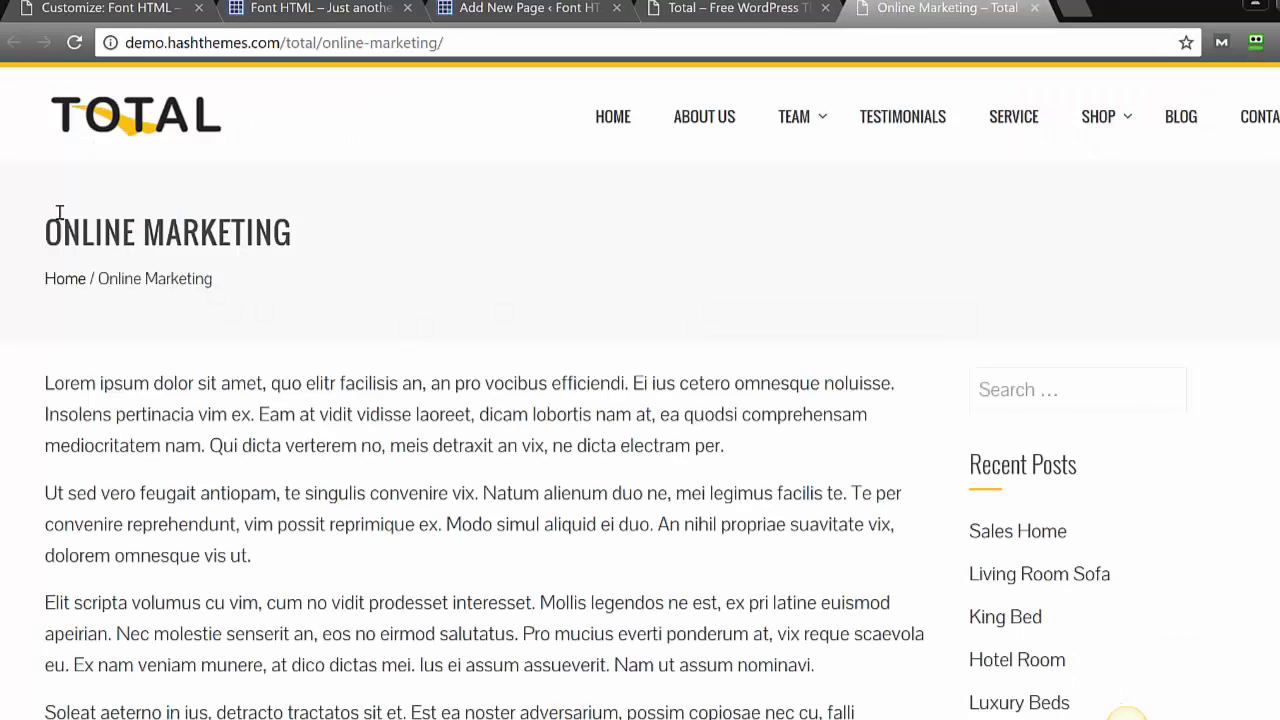
drag(44, 232, 310, 240)
key(ctrl+c)
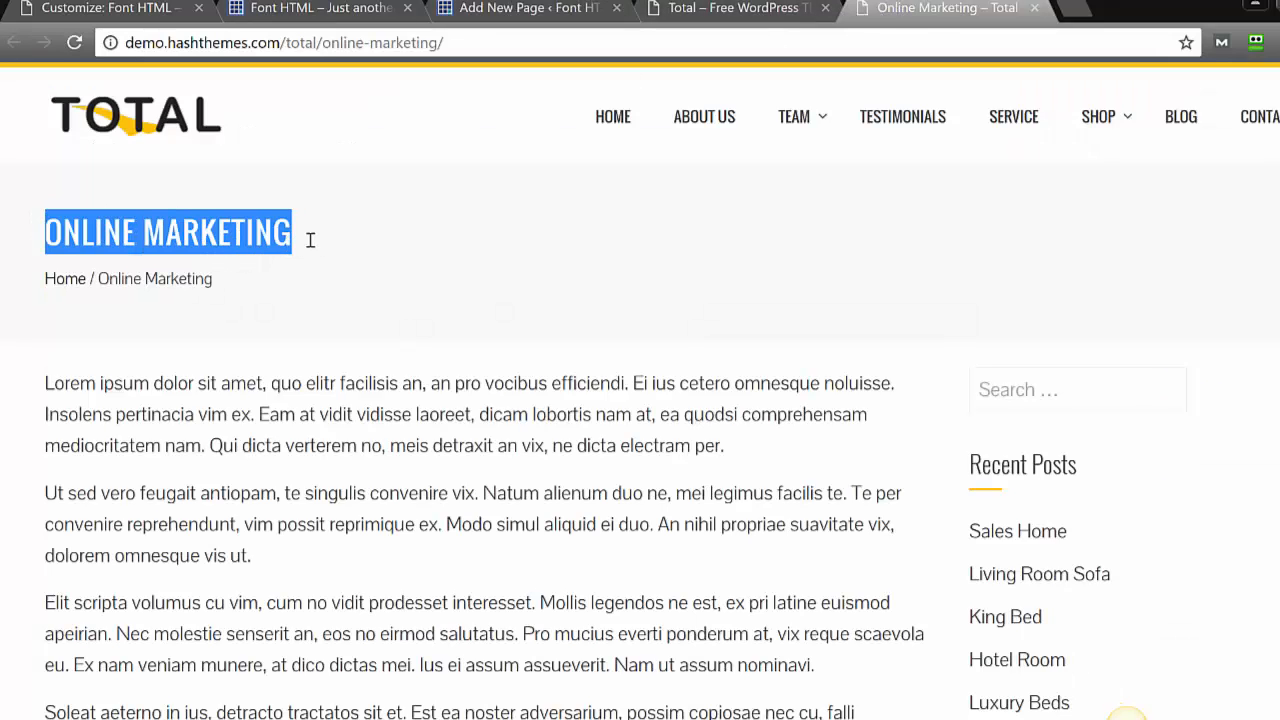
click(494, 8)
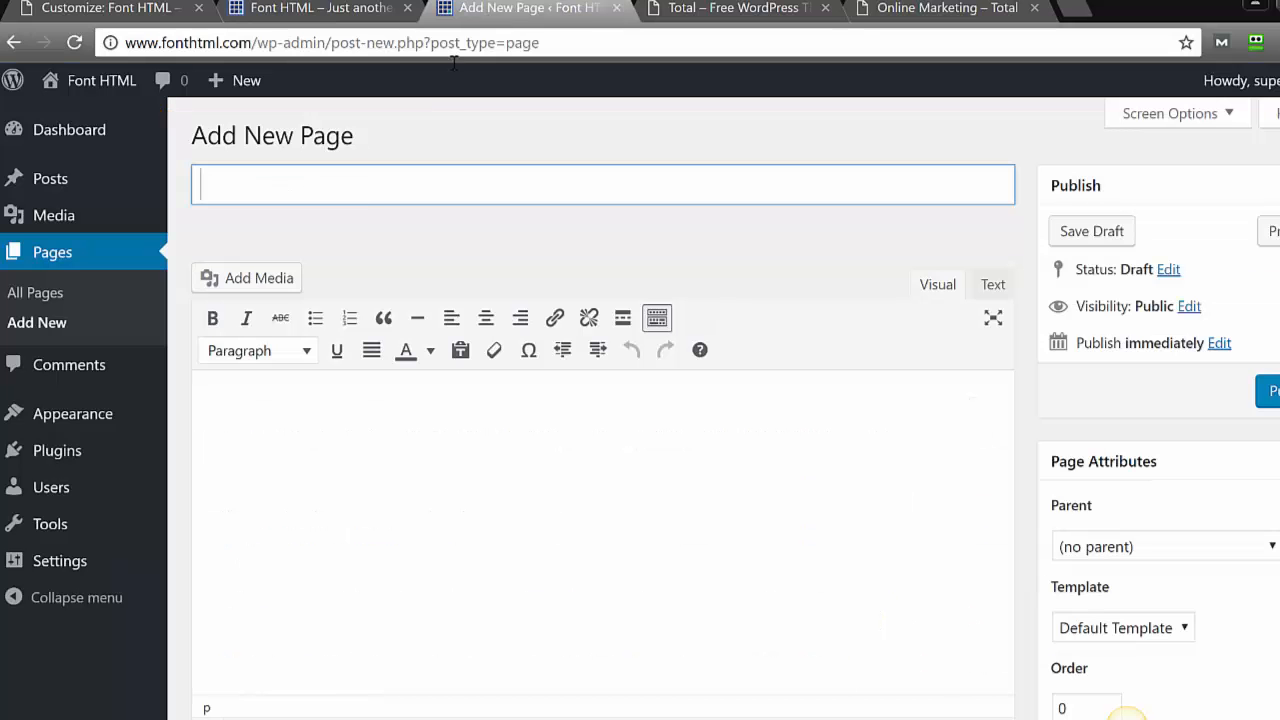
key(ctrl+v)
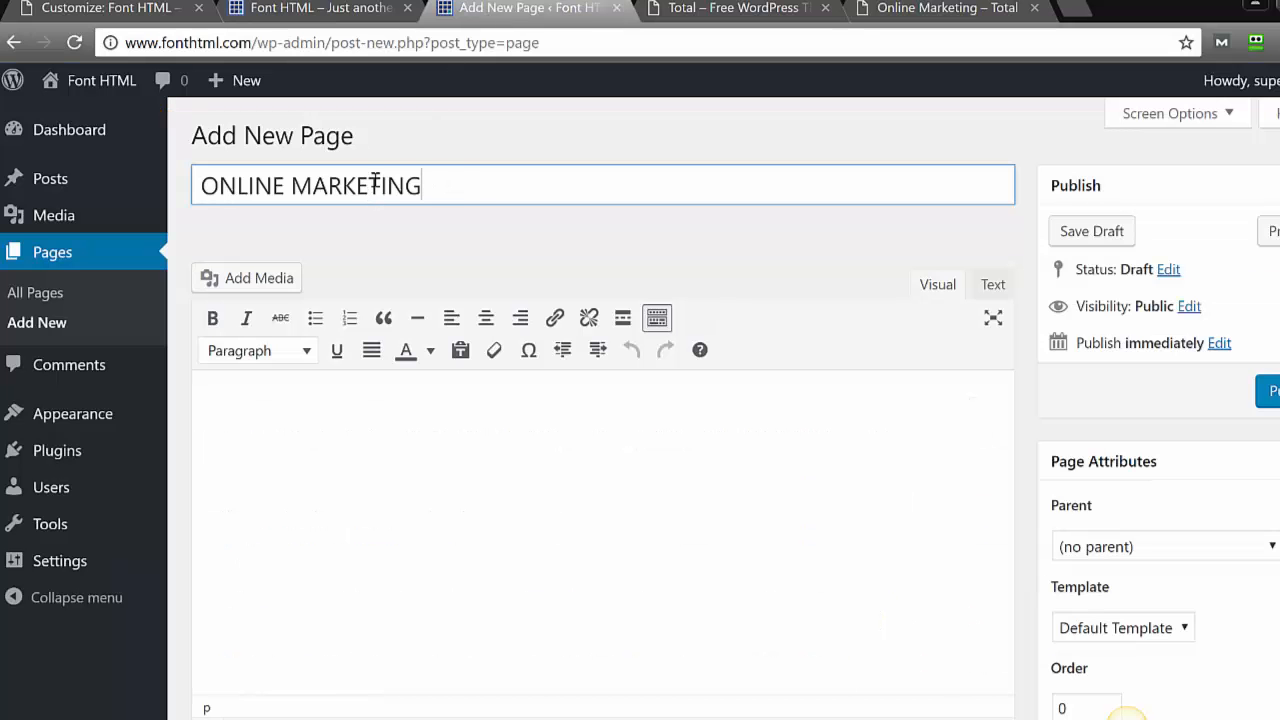
drag(424, 184, 126, 178)
drag(421, 185, 158, 213)
key(BackSpace)
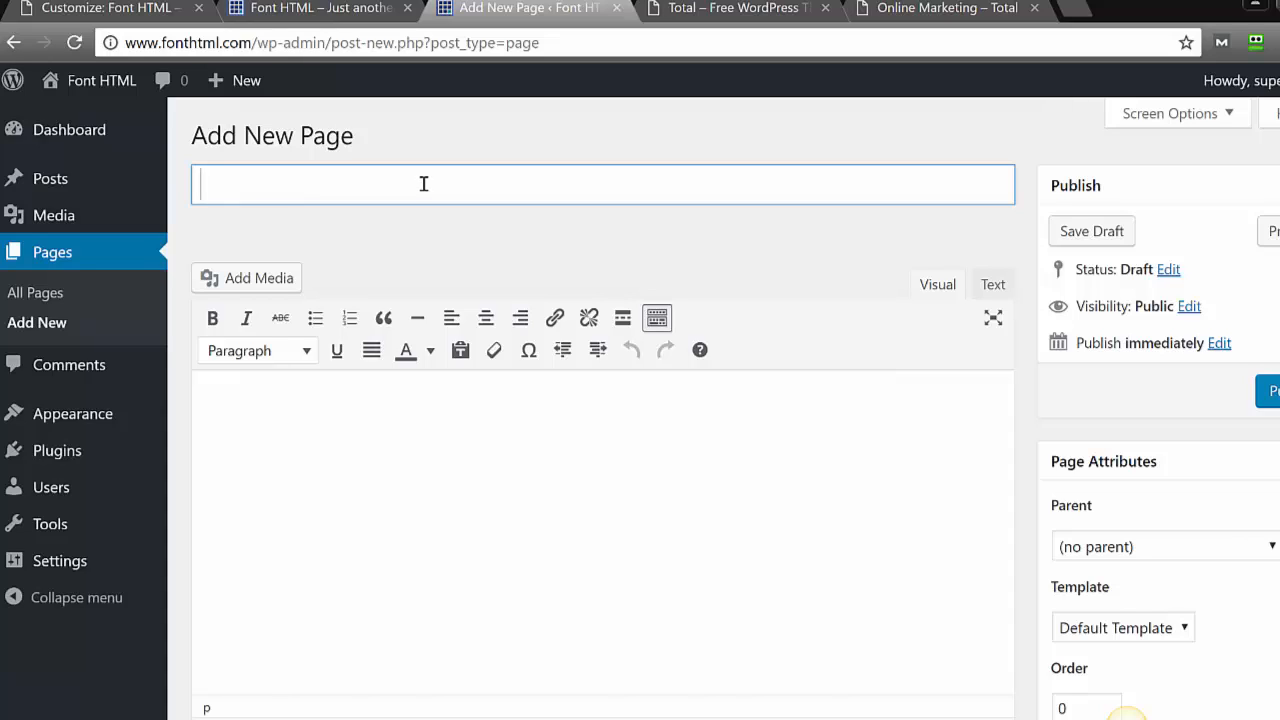
Title the new page "Construction" and fill its body with the text copied from the Online Marketing demo page.
text(O)
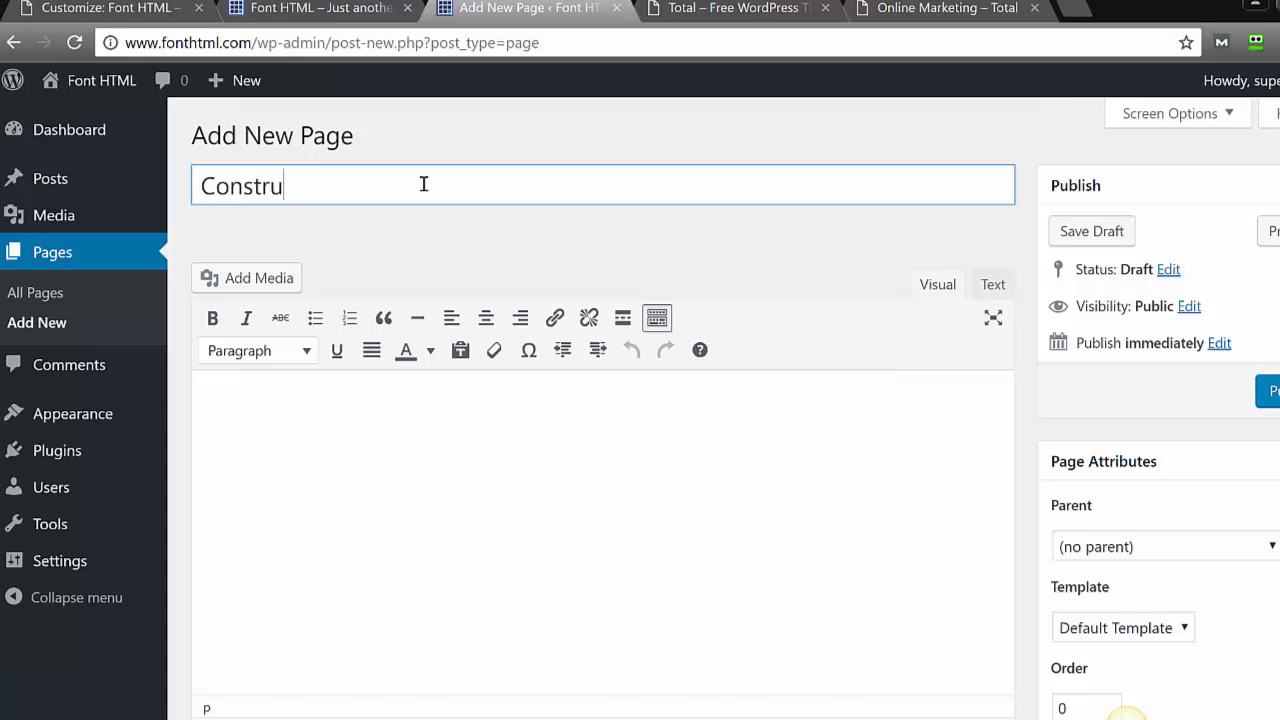
click(875, 10)
drag(40, 400, 417, 588)
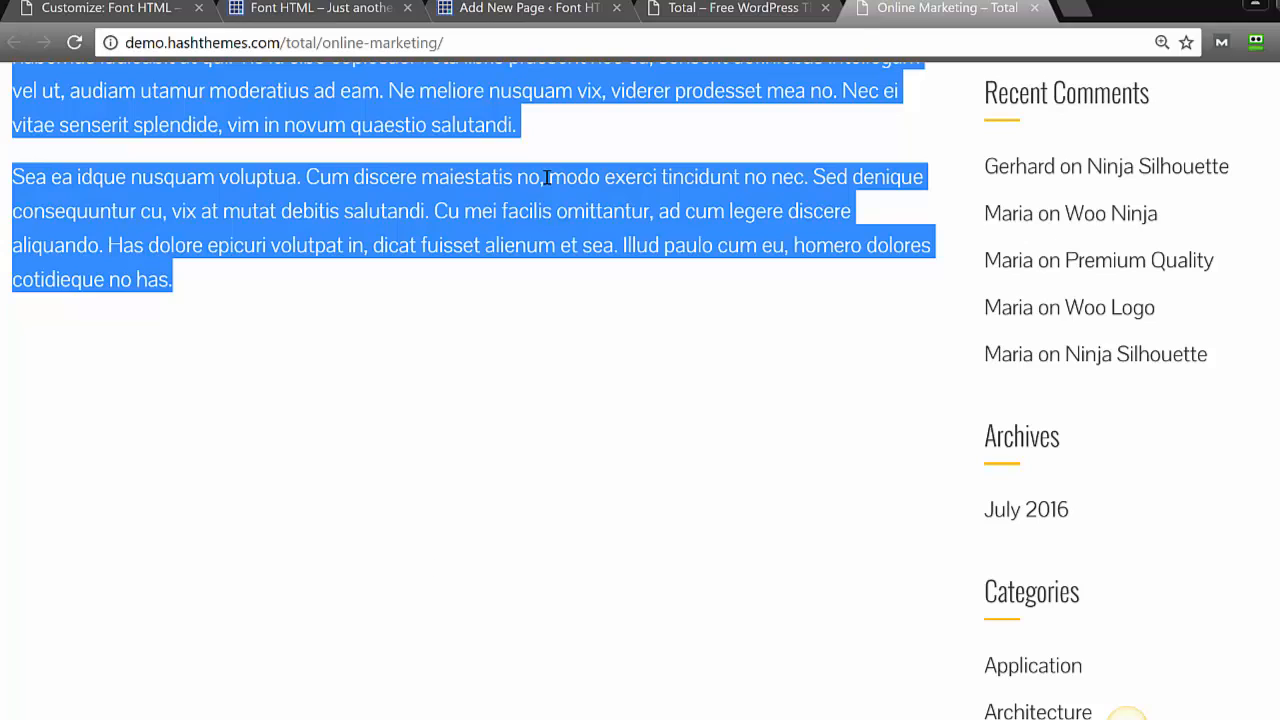
click(750, 10)
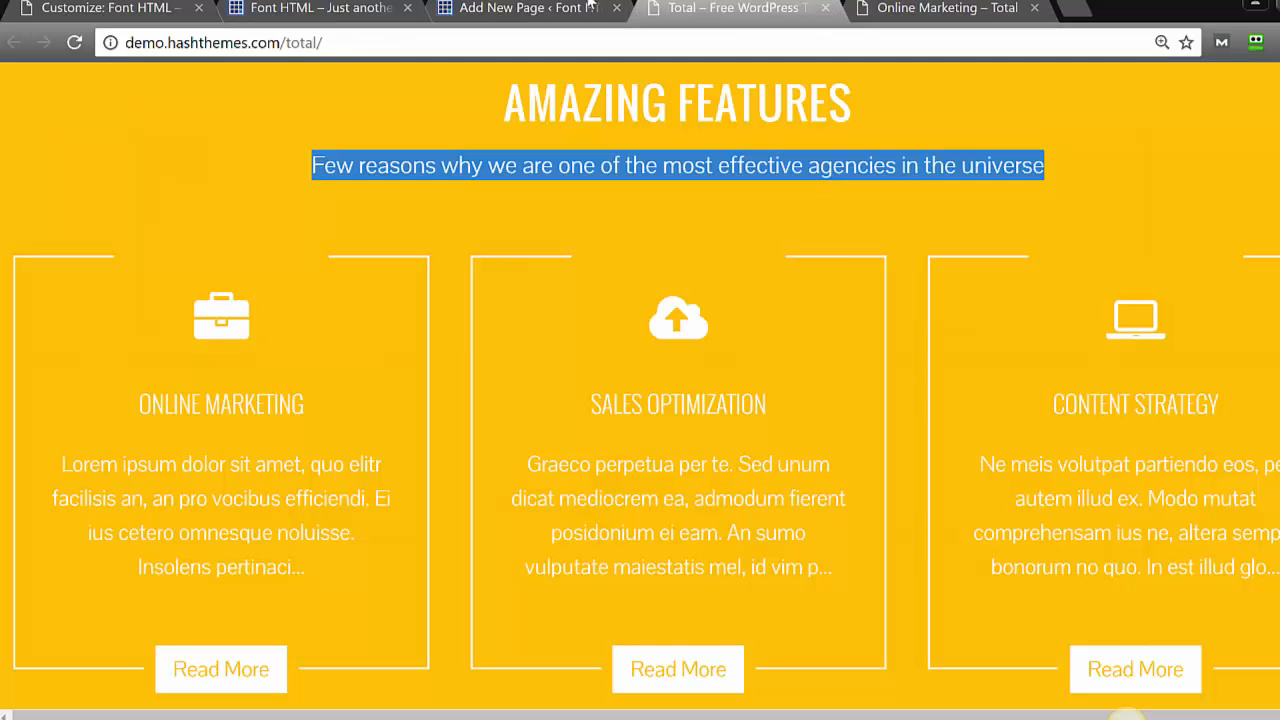
click(560, 12)
click(343, 517)
text(:)
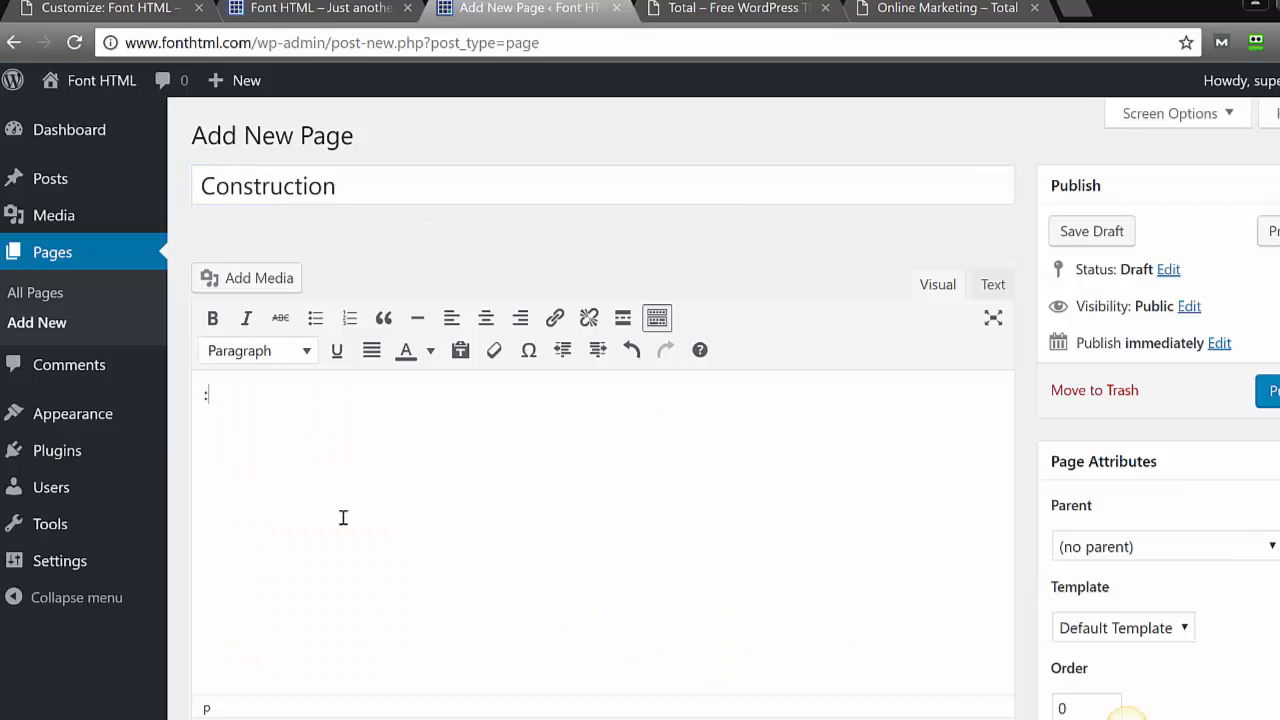
key(ctrl+v)
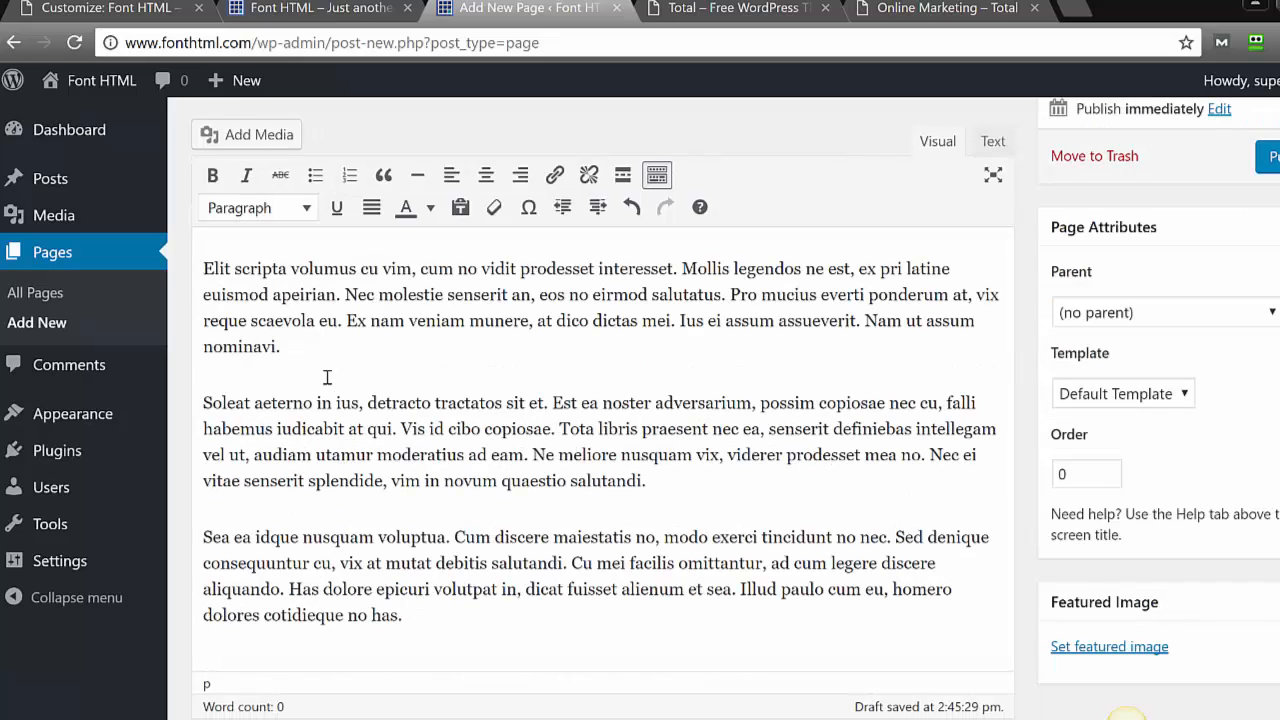
Publish the Construction page.
drag(322, 401, 338, 230)
scroll(1127, 714, up, 3)
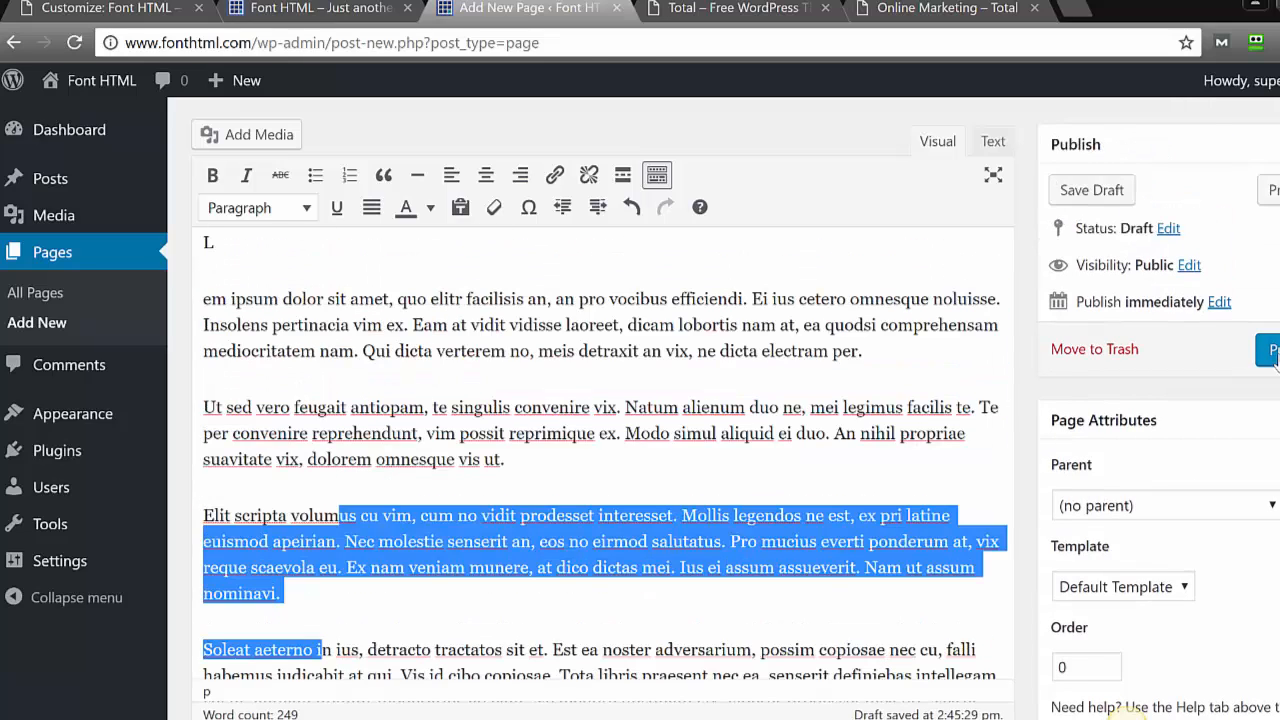
click(1270, 352)
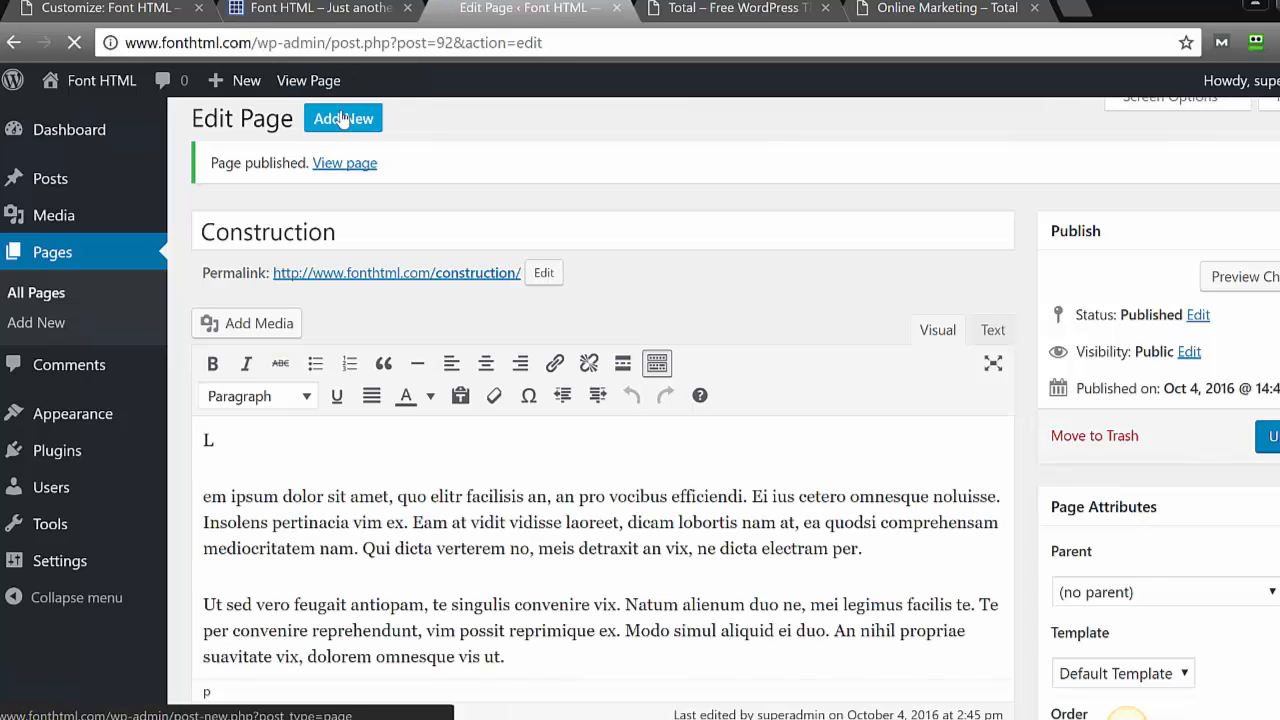
Start another new page and title it "Tile Laying".
click(341, 119)
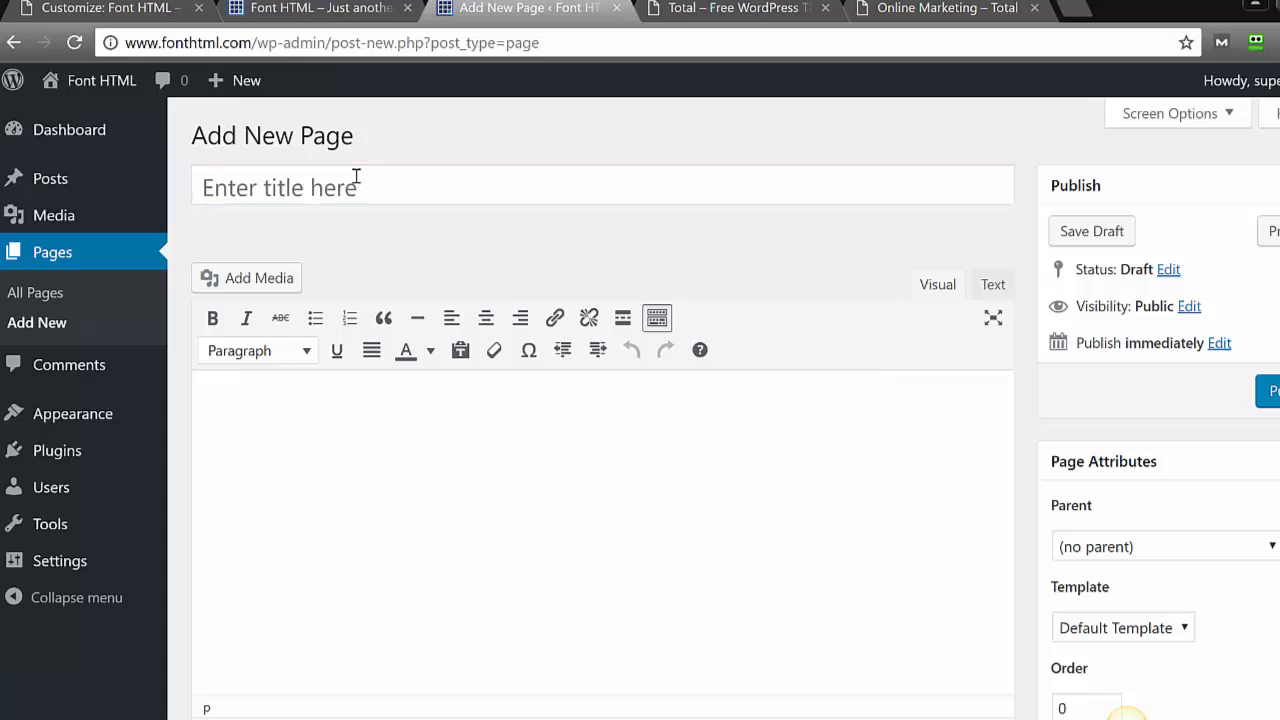
click(356, 176)
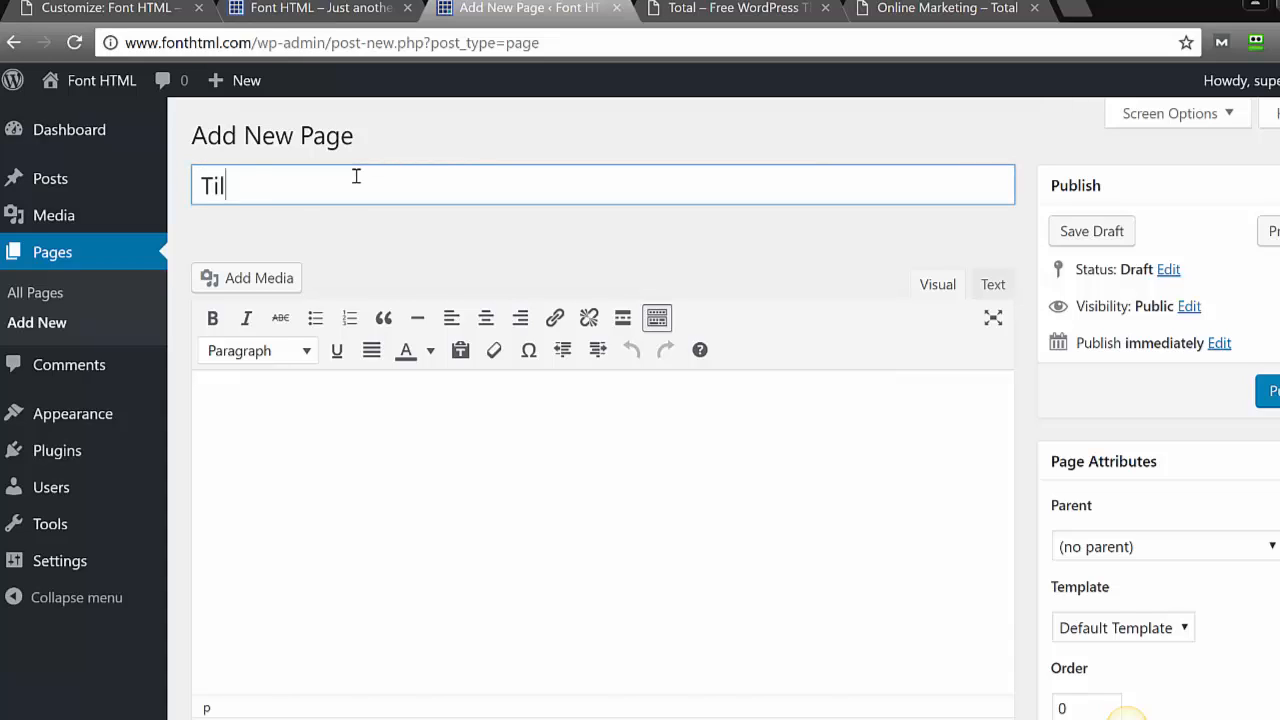
text(Tile Laying)
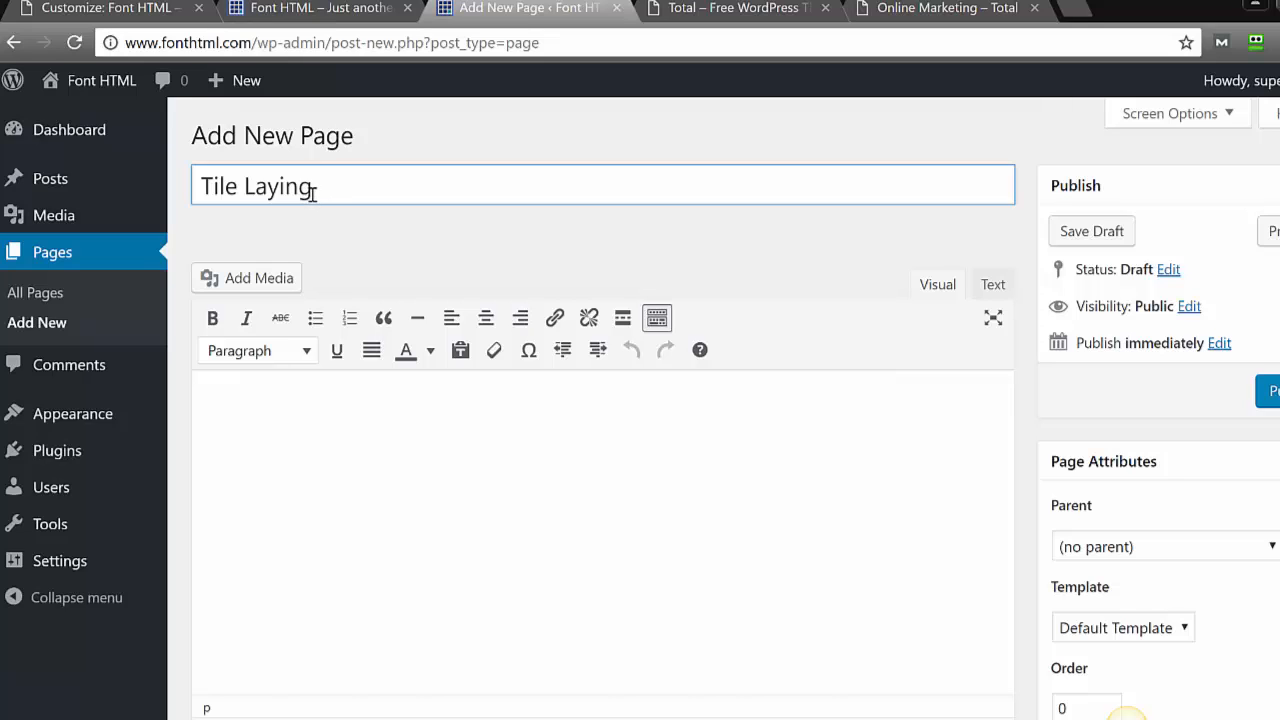
key(ctrl+a)
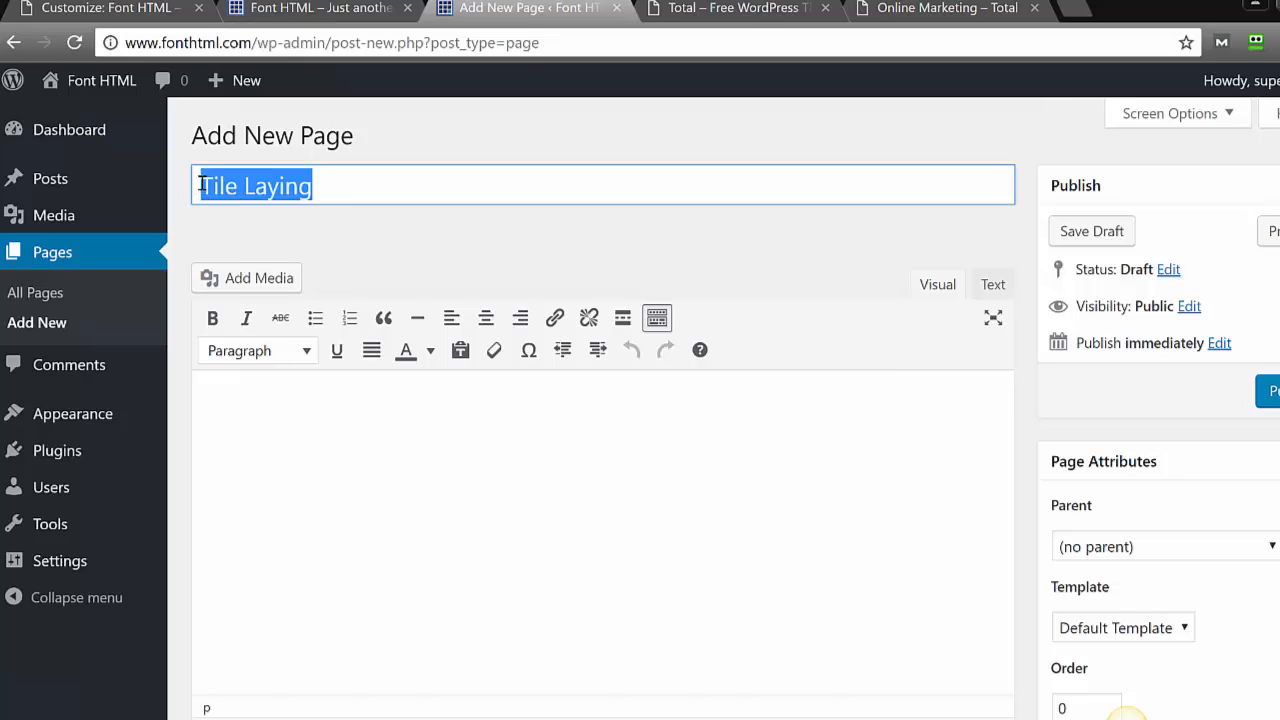
Fill the Tile Laying page's body with the text from the Sales Optimization demo page and publish it.
click(735, 8)
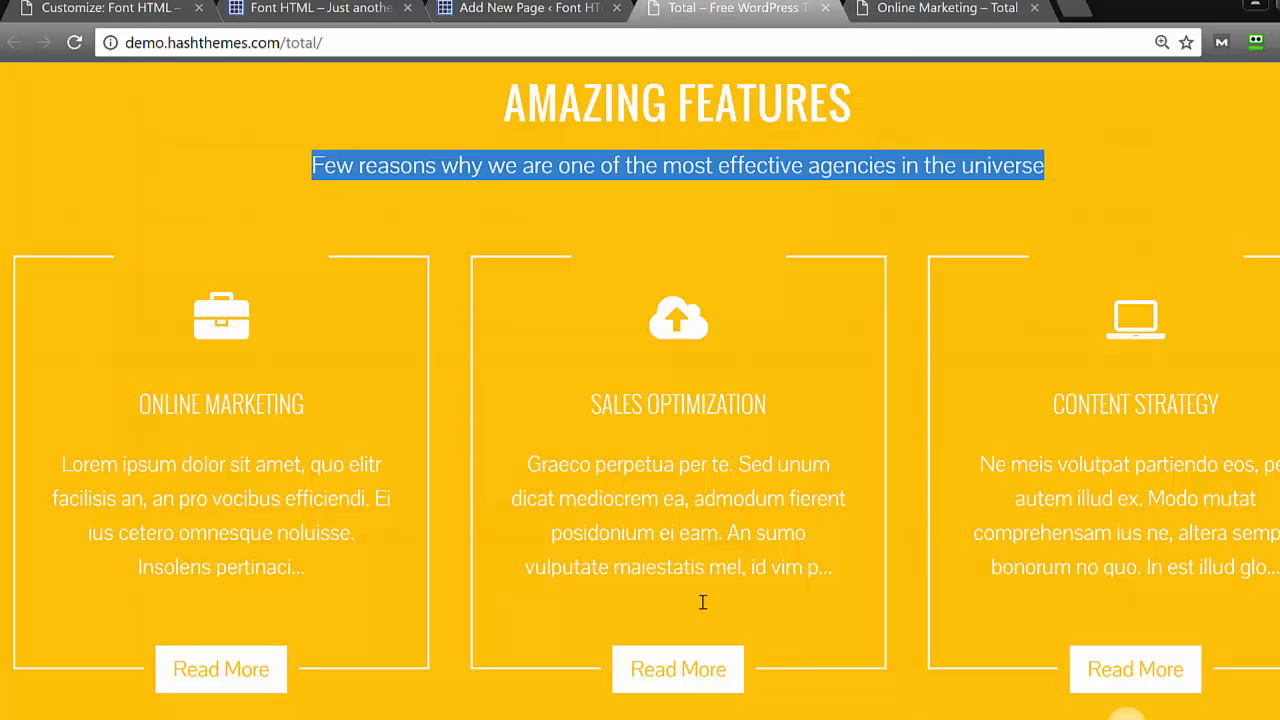
click(693, 675)
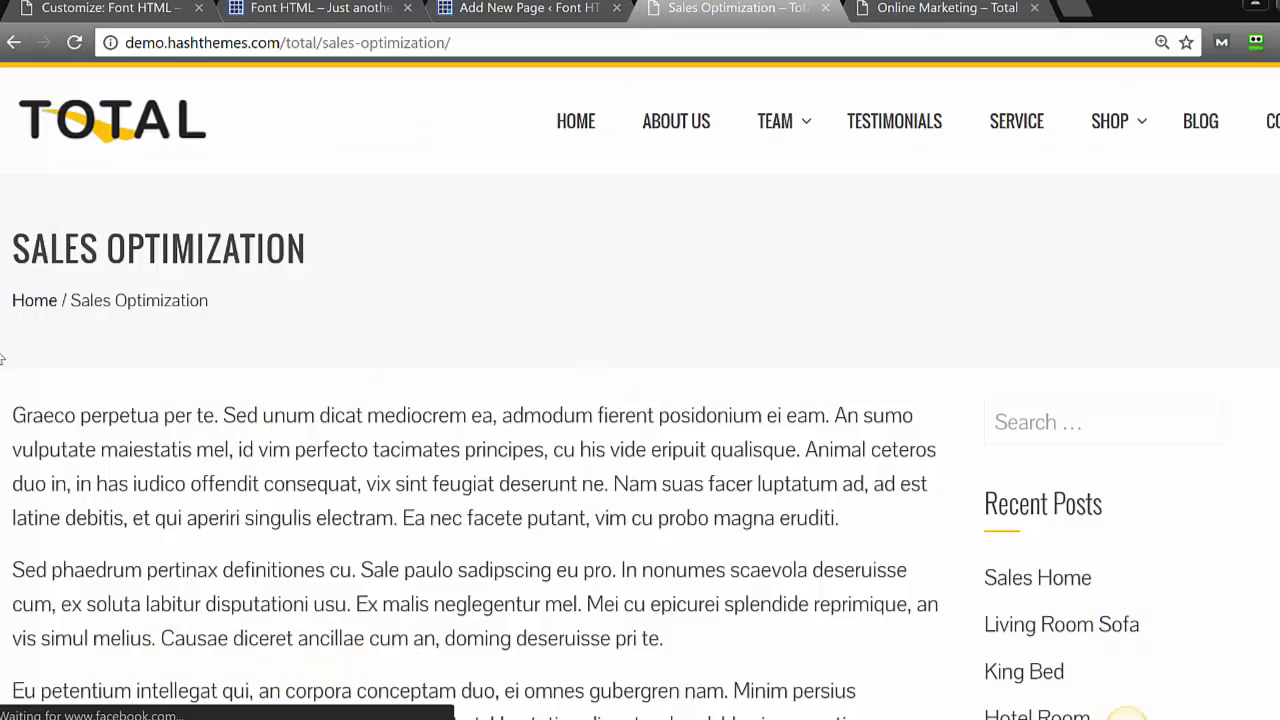
drag(14, 412, 631, 219)
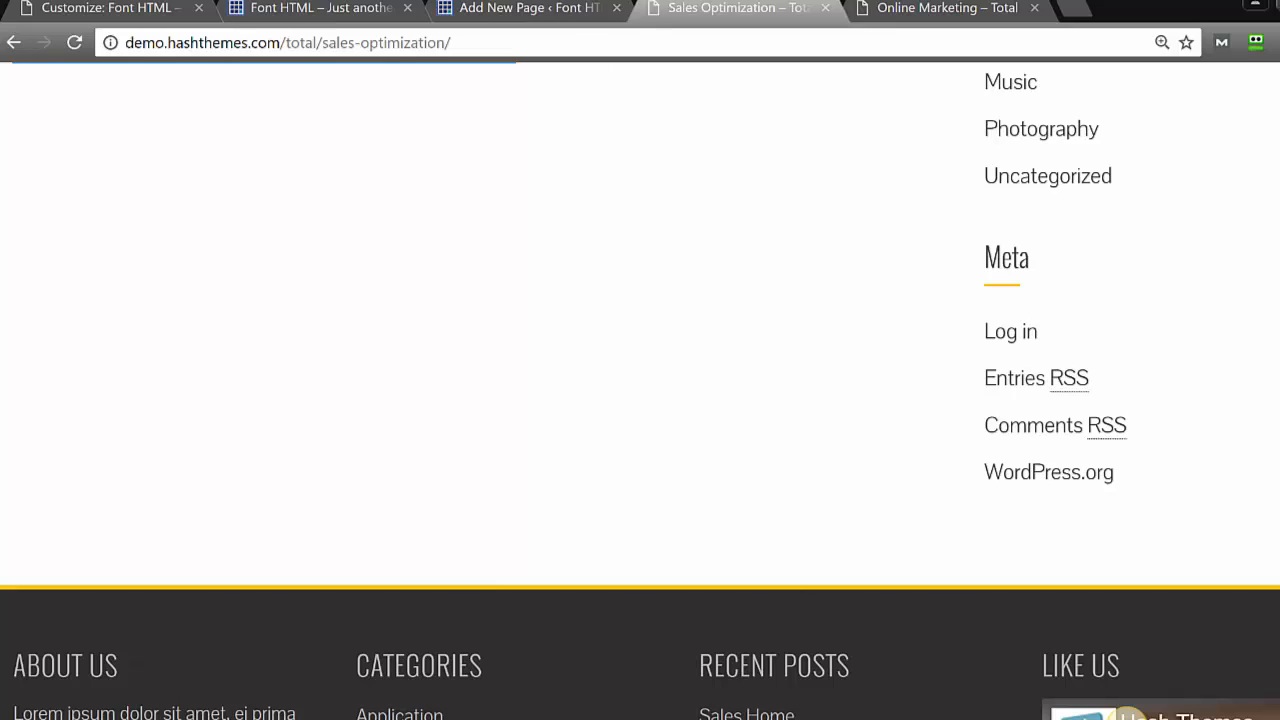
click(530, 8)
click(430, 455)
key(ctrl+v)
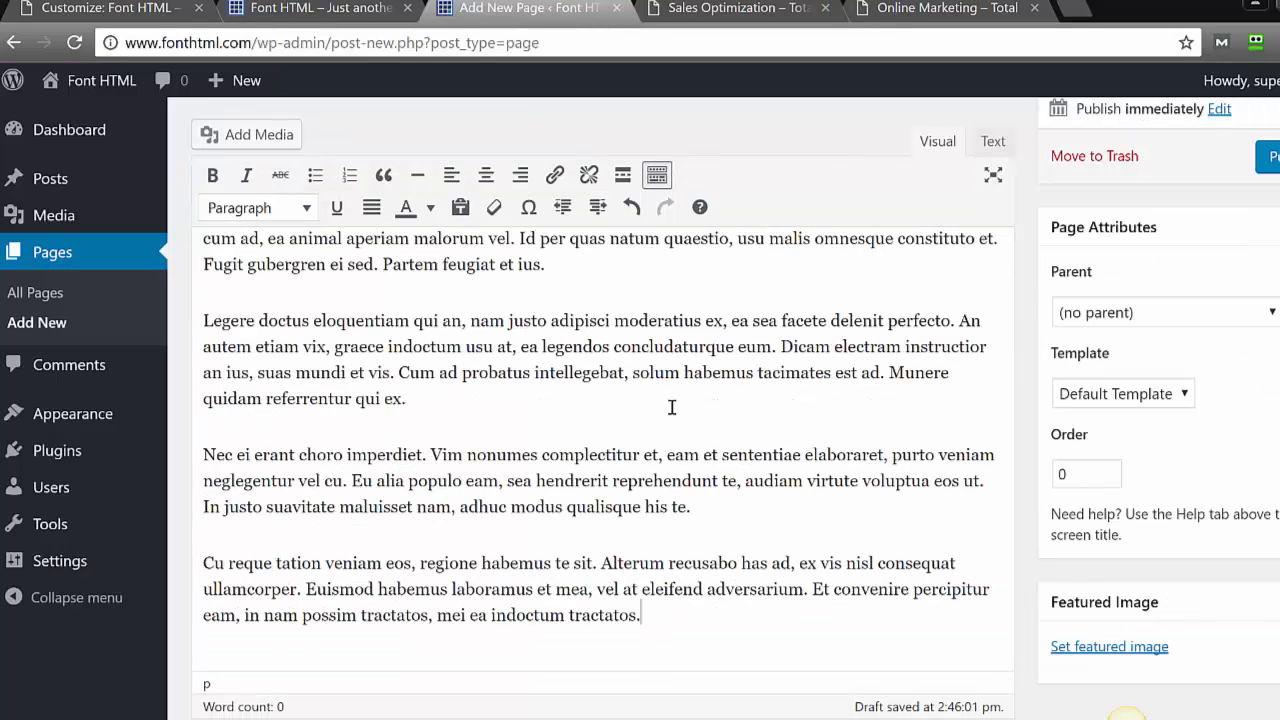
click(1269, 175)
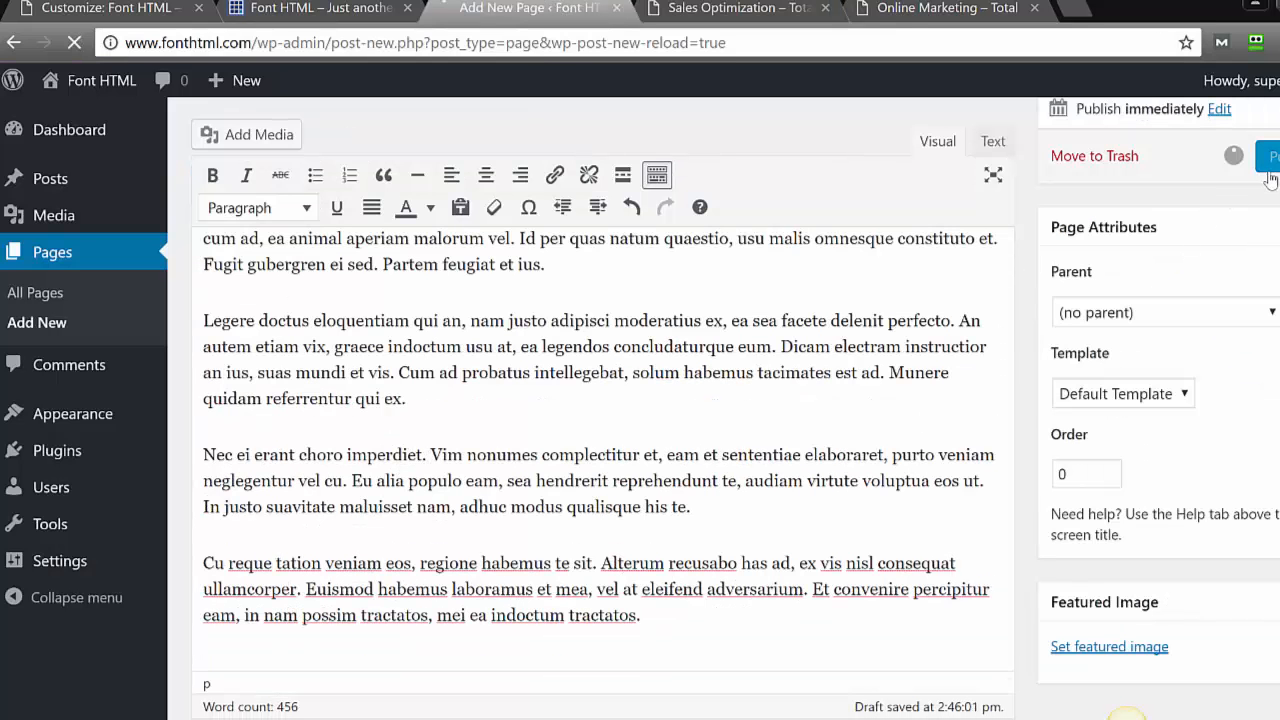
Open the Content Strategy page from the Total demo's features and copy its body text.
click(998, 8)
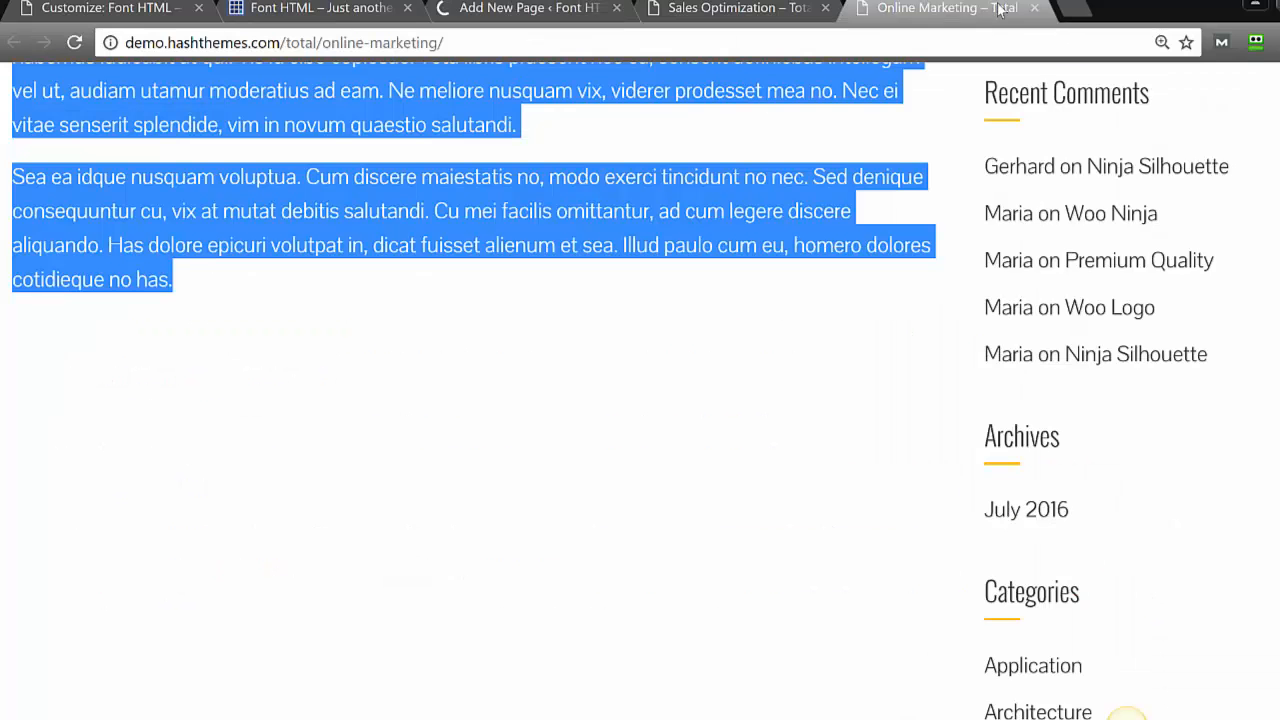
click(797, 8)
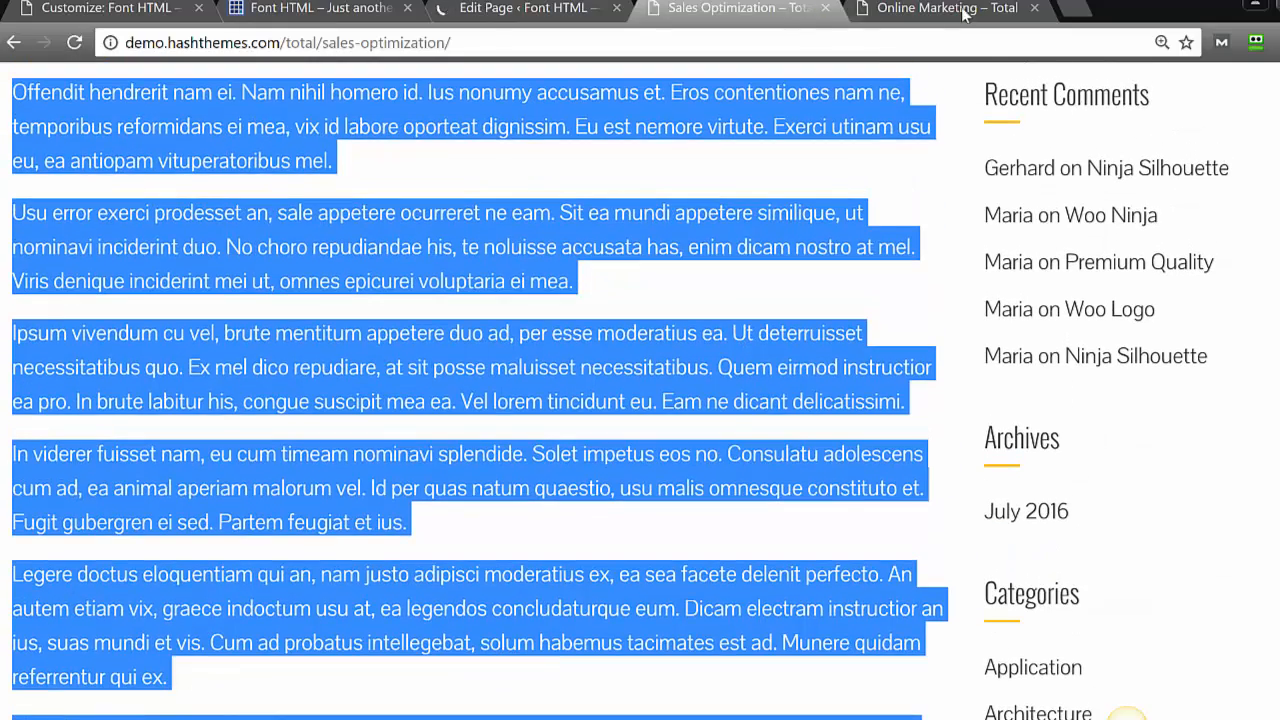
click(14, 42)
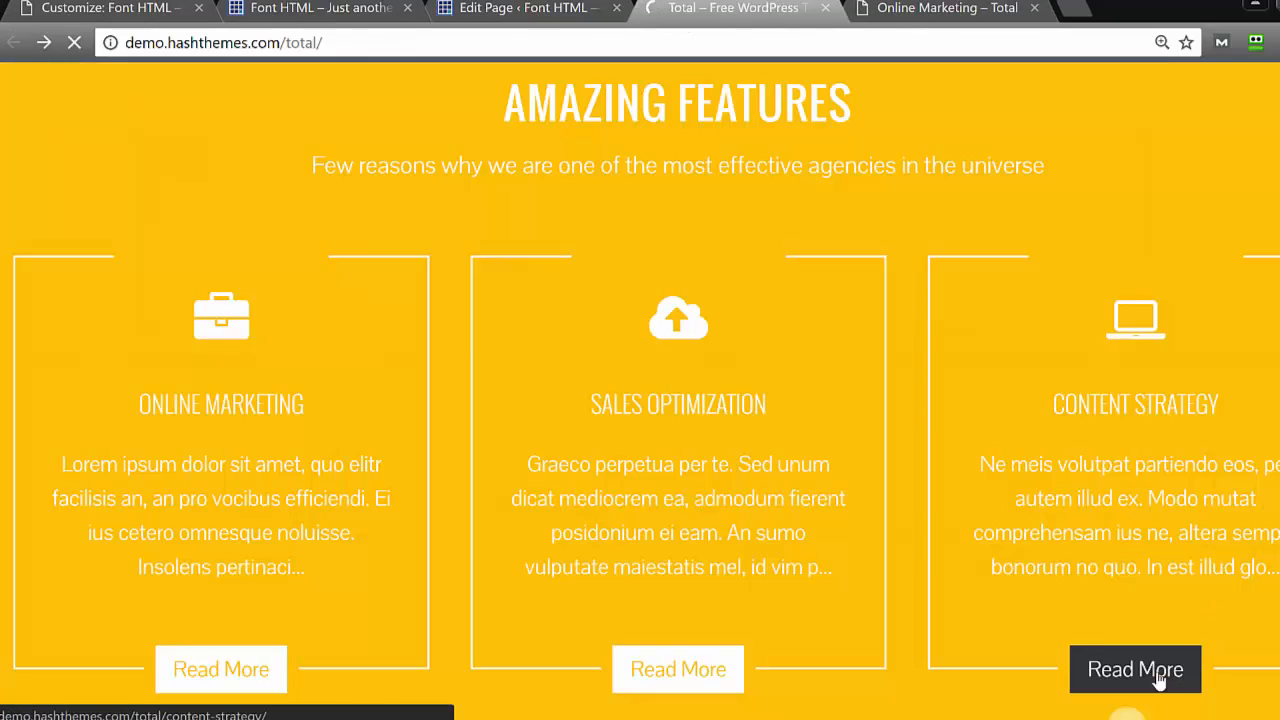
click(1158, 676)
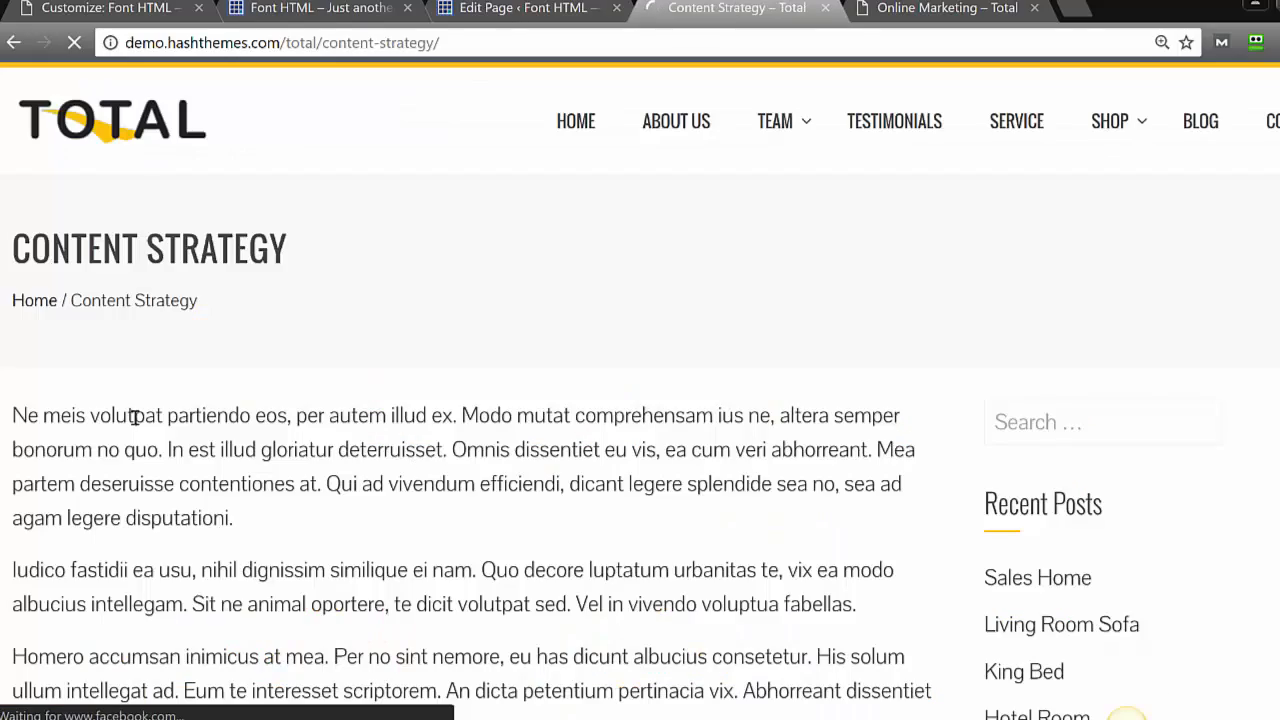
drag(14, 414, 513, 487)
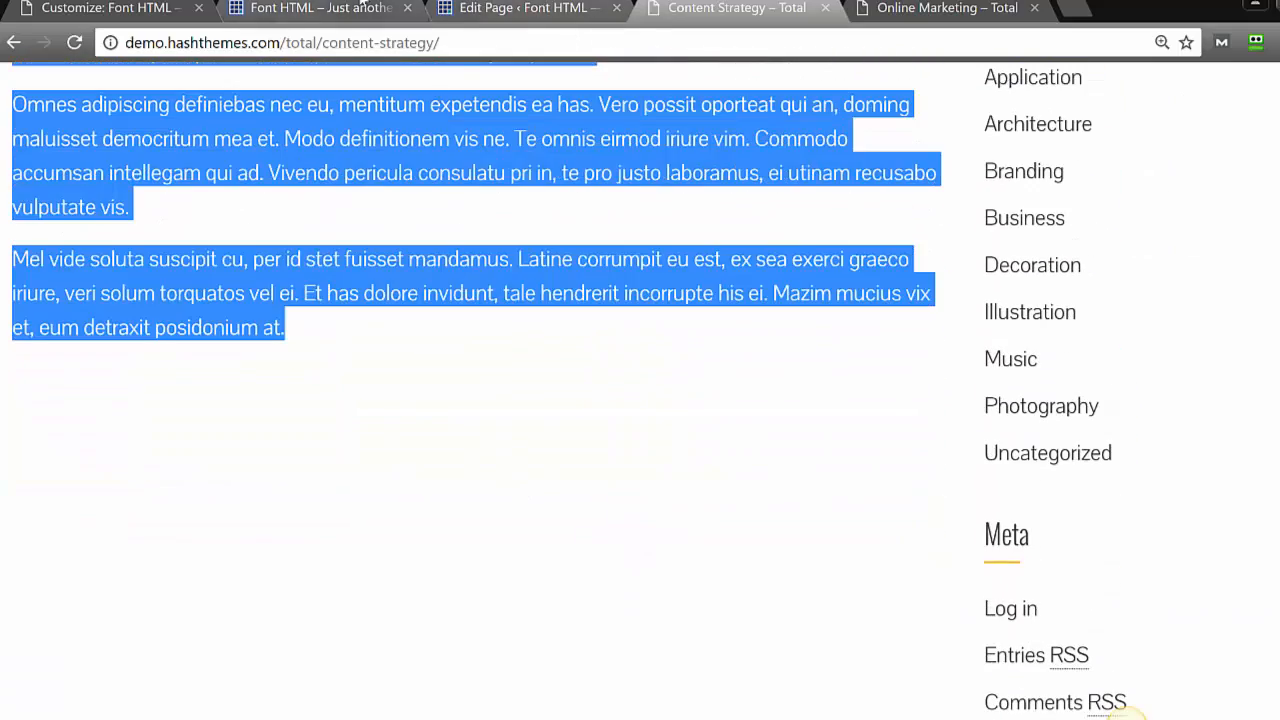
Return to the WordPress page editor and start another new page titled "Building Approvals".
click(473, 10)
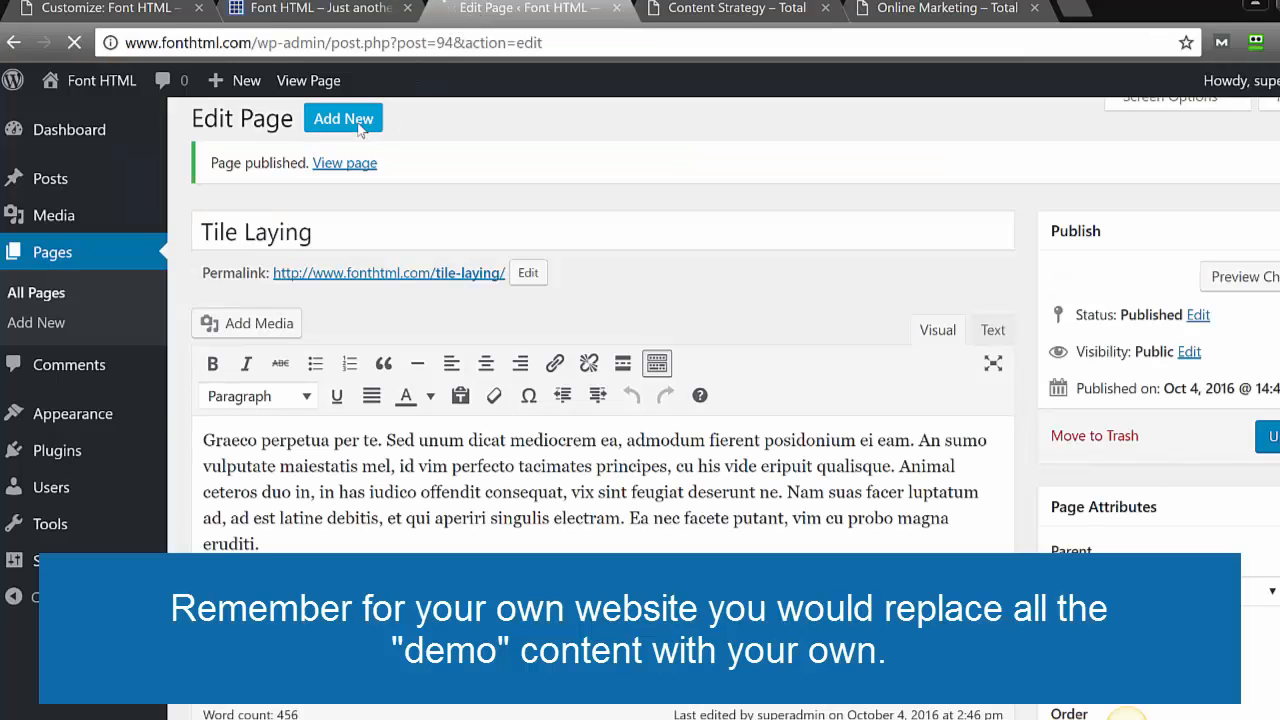
click(358, 126)
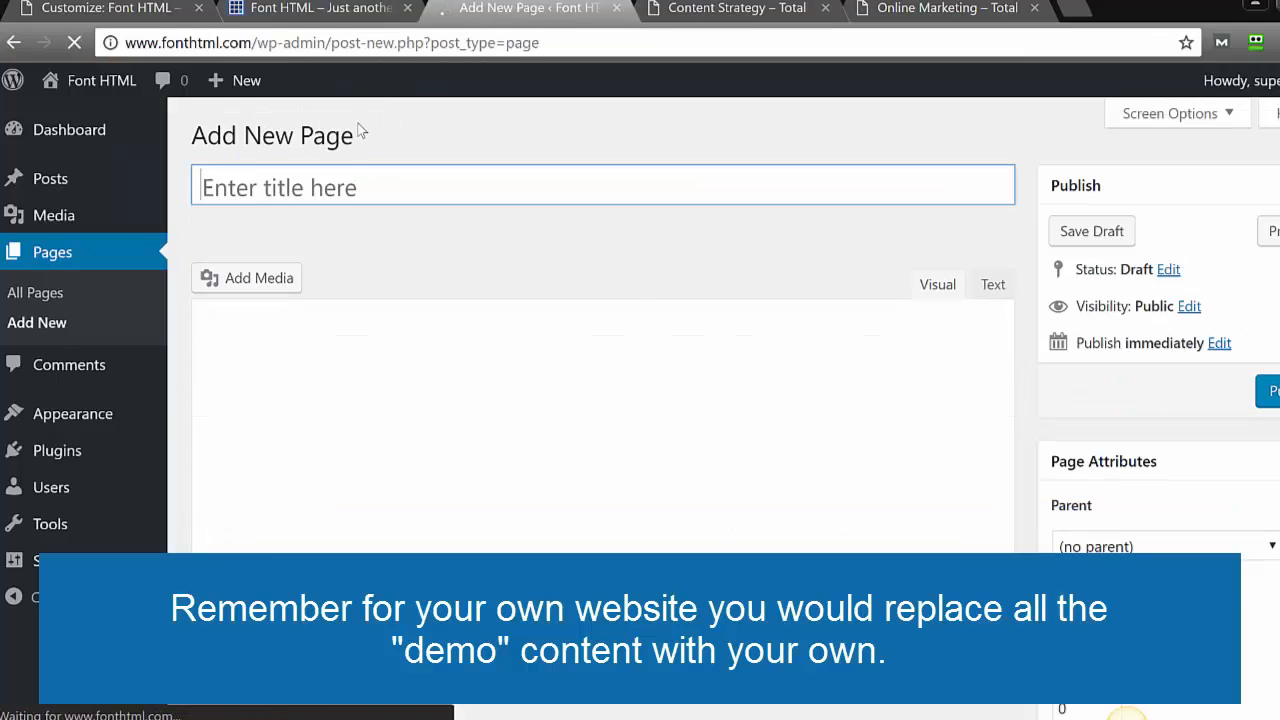
text(B)
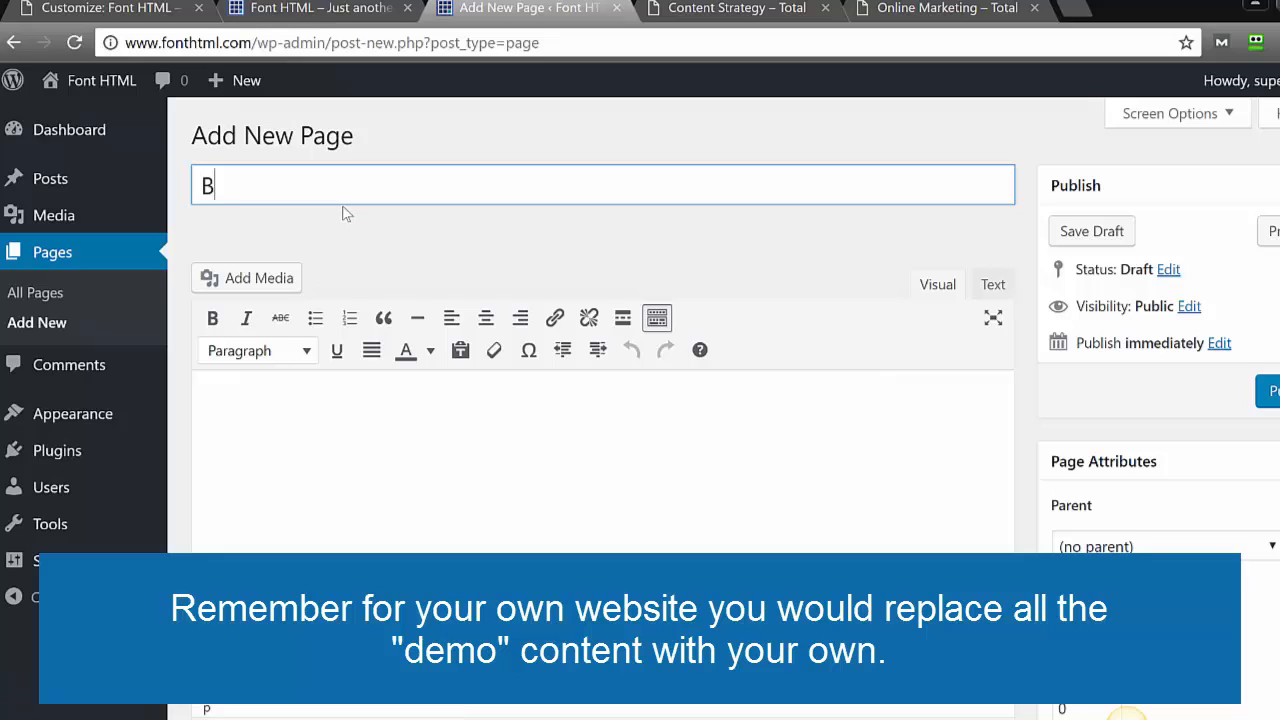
text(uilding Ap)
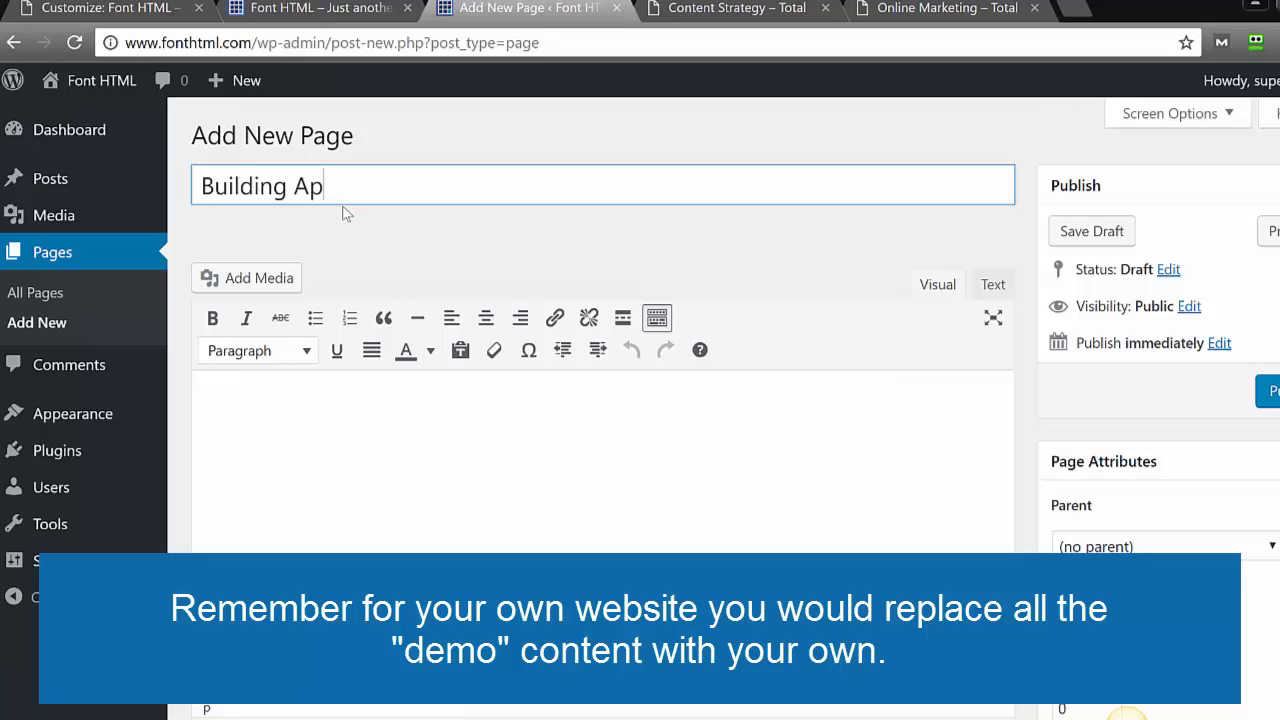
text(robvals)
key(Tab)
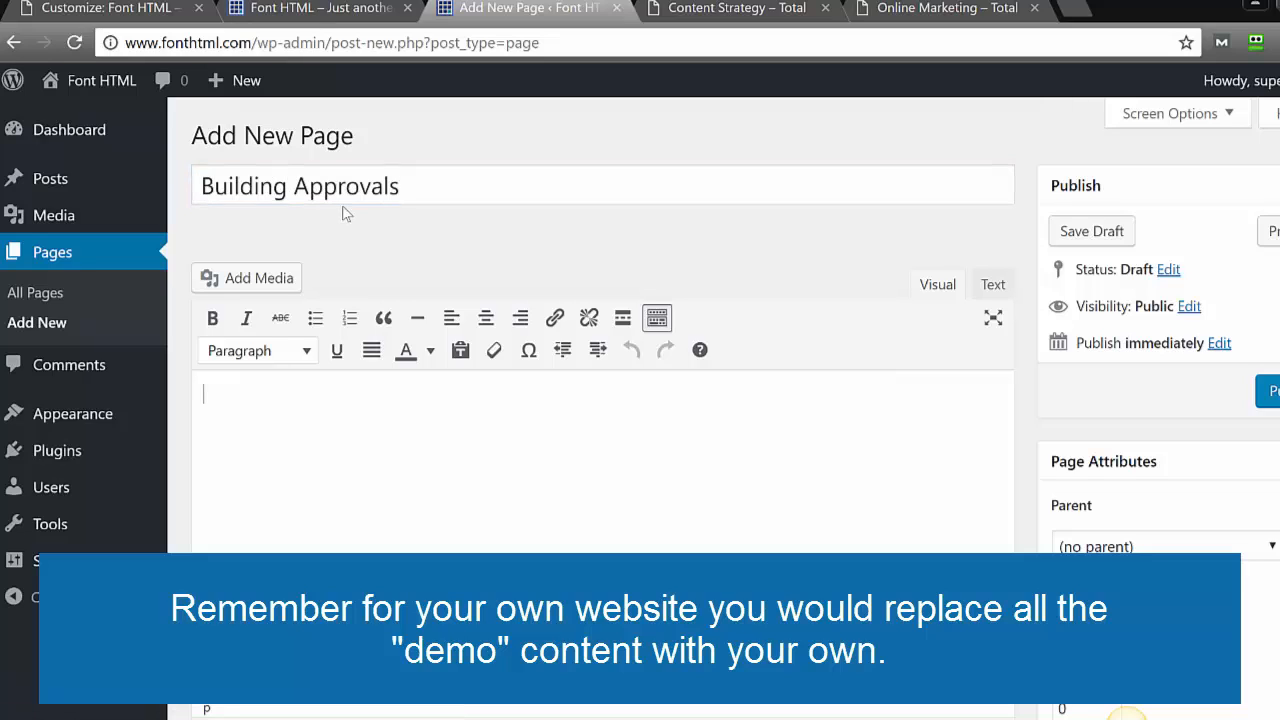
Fill the Building Approvals page's body with the copied Content Strategy text and publish the page.
key(ctrl+v)
key(XF86AudioRaiseVolume)
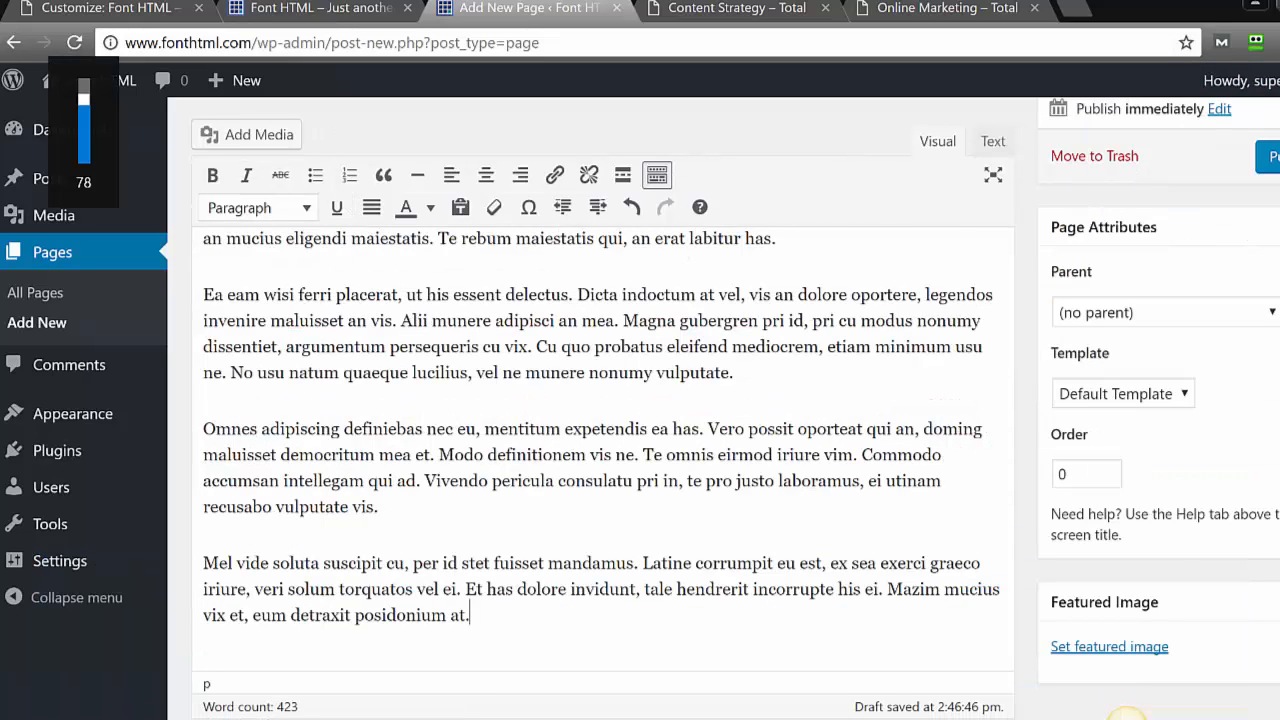
key(XF86AudioLowerVolume)
click(1272, 157)
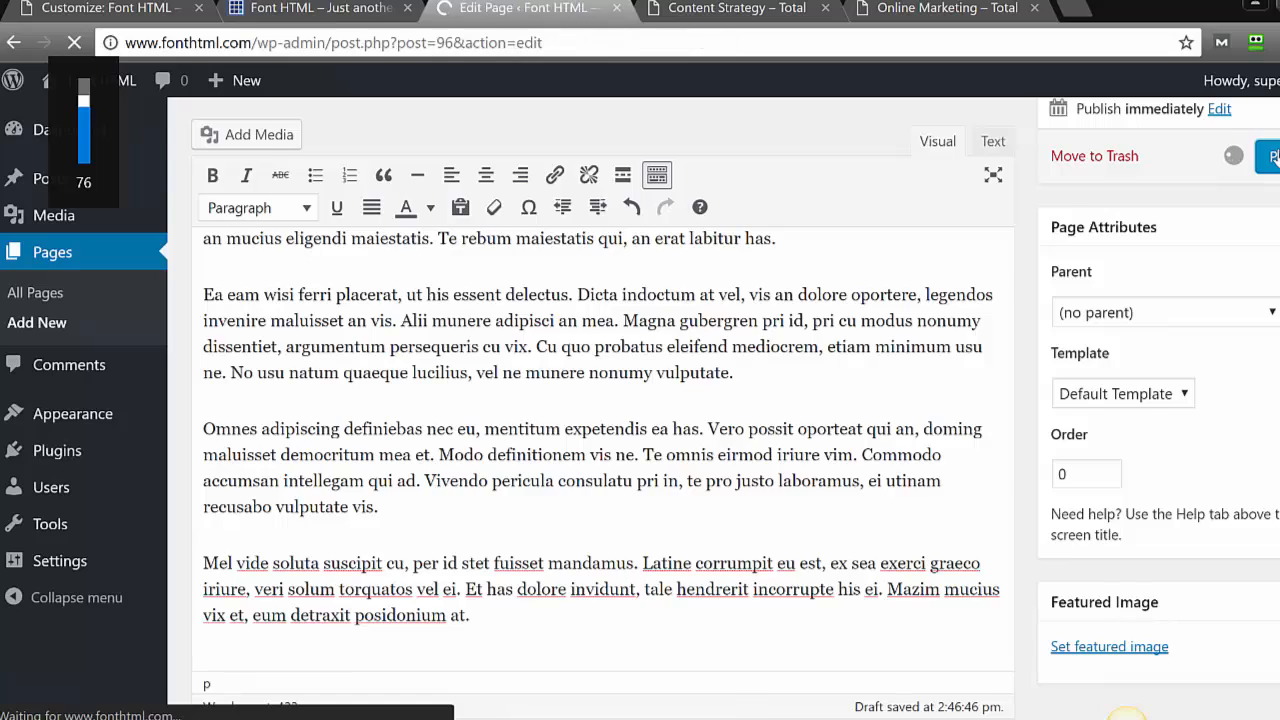
key(XF86AudioRaiseVolume)
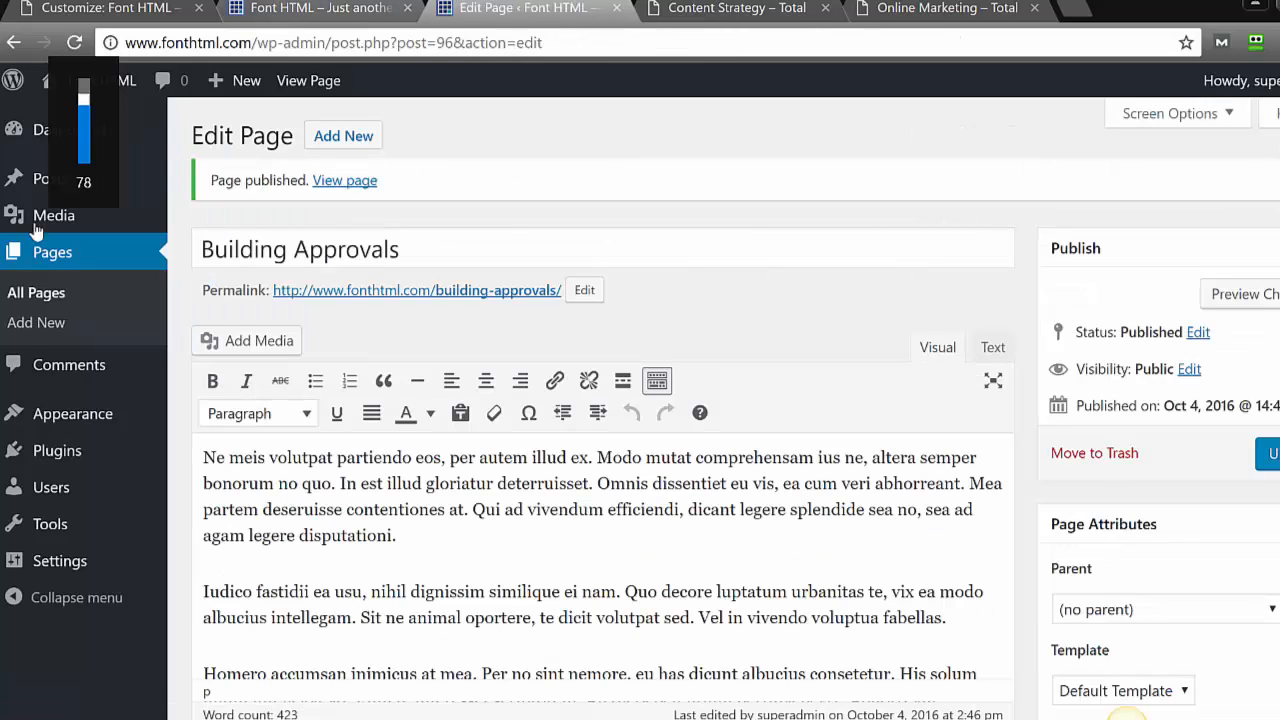
Open the theme customizer's Featured Section under Home Sections and set Featured Page 1 to Construction.
mouse_move(34, 414)
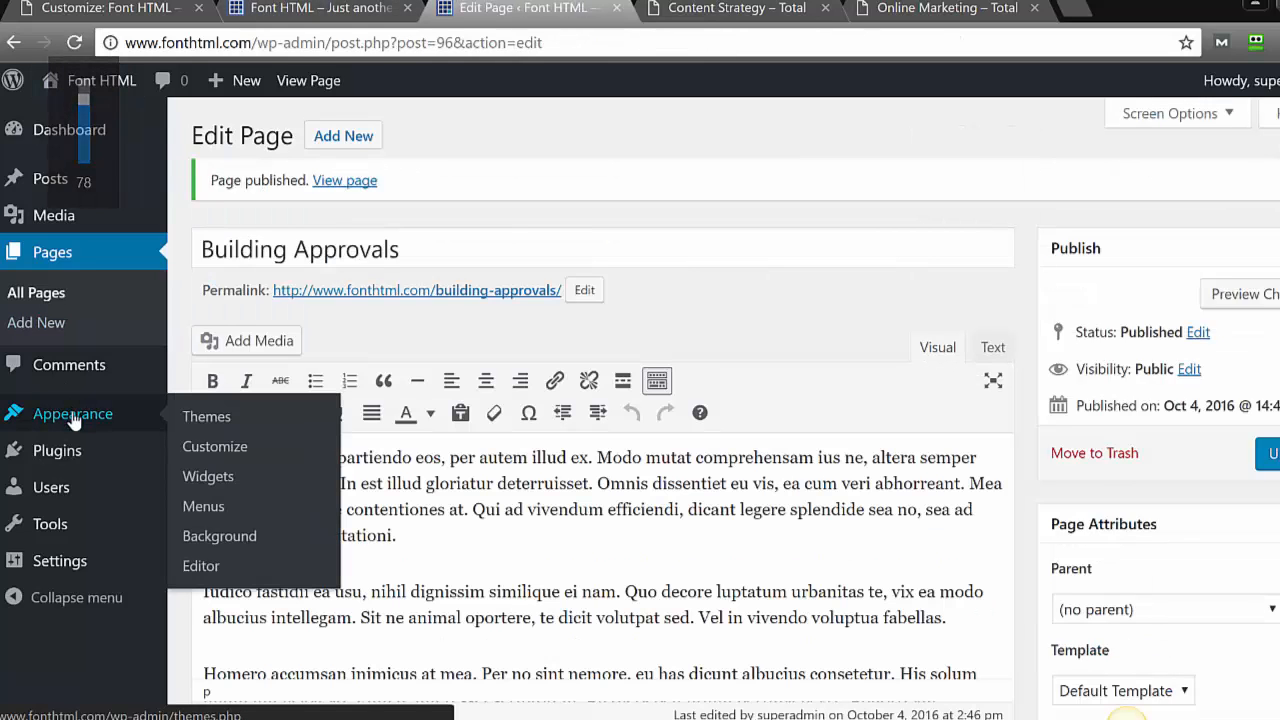
click(208, 443)
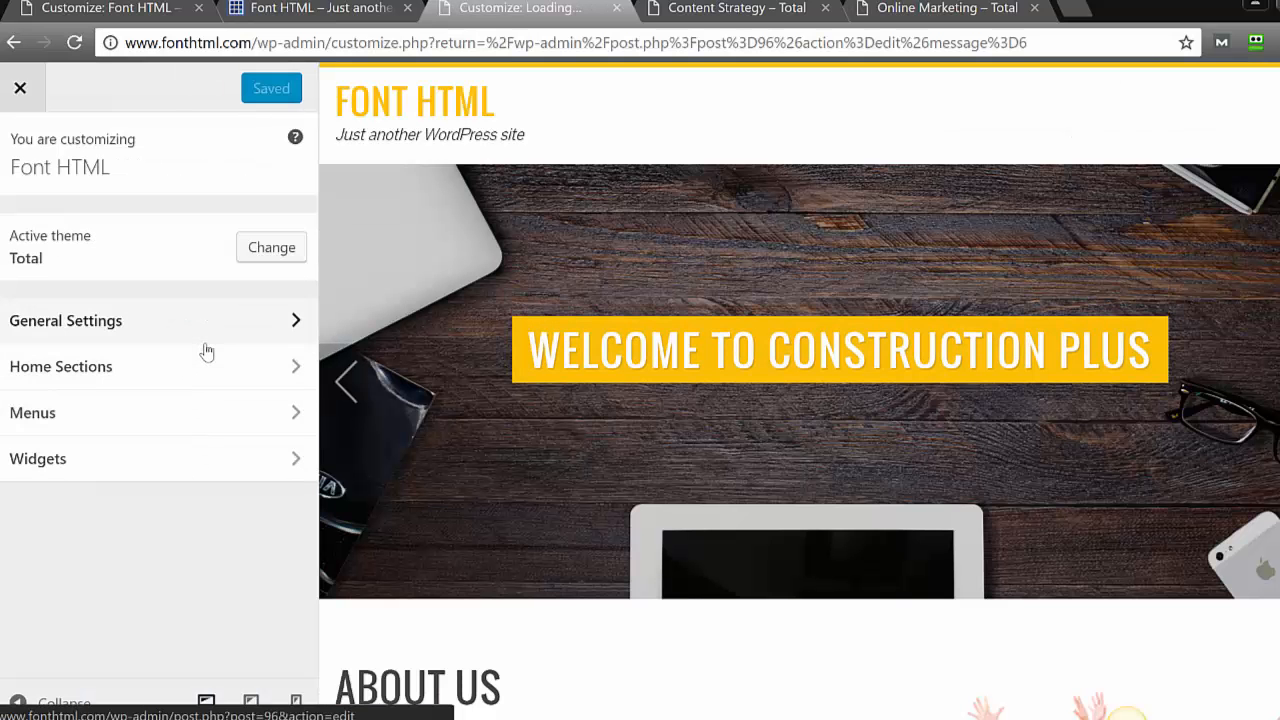
click(200, 369)
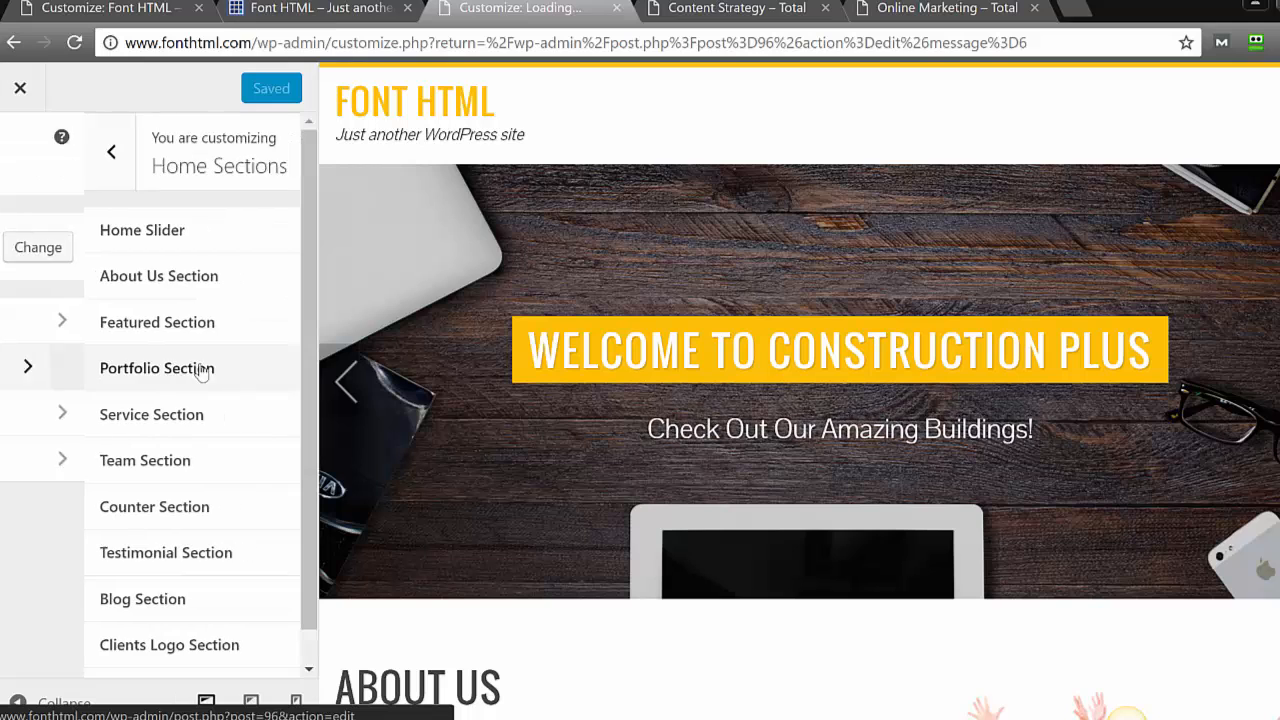
click(200, 316)
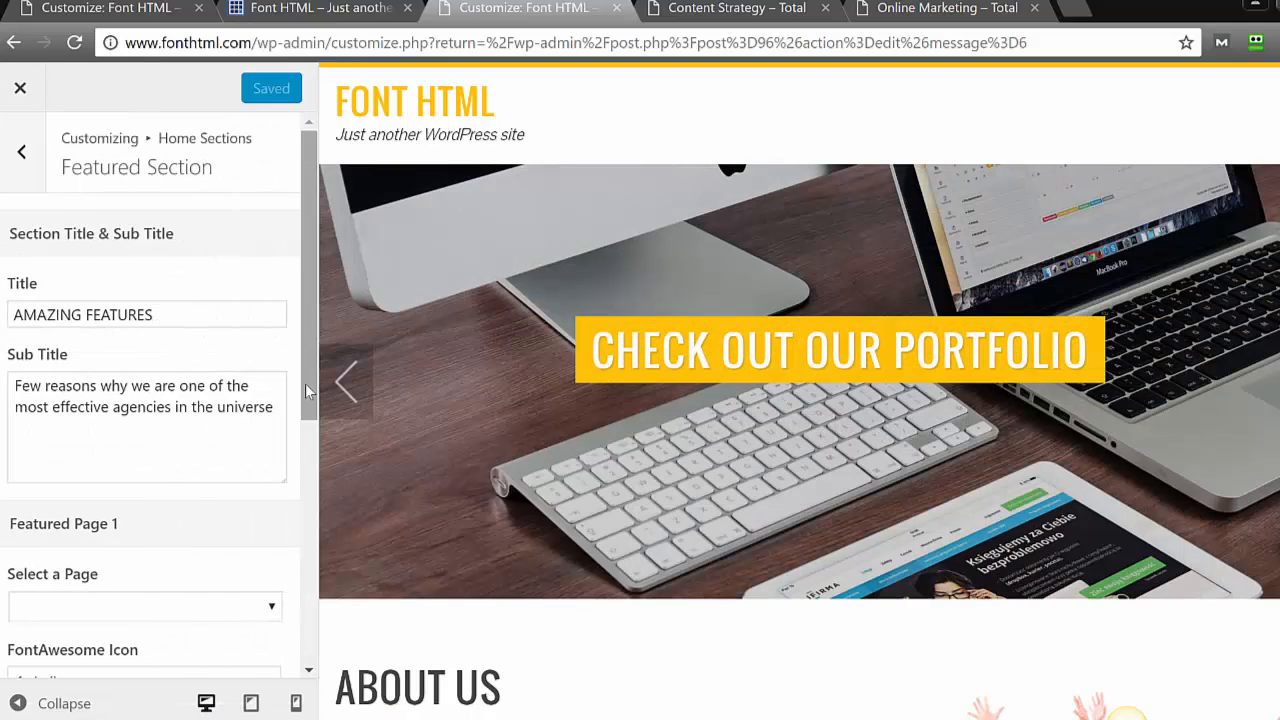
scroll(303, 387, down, 3)
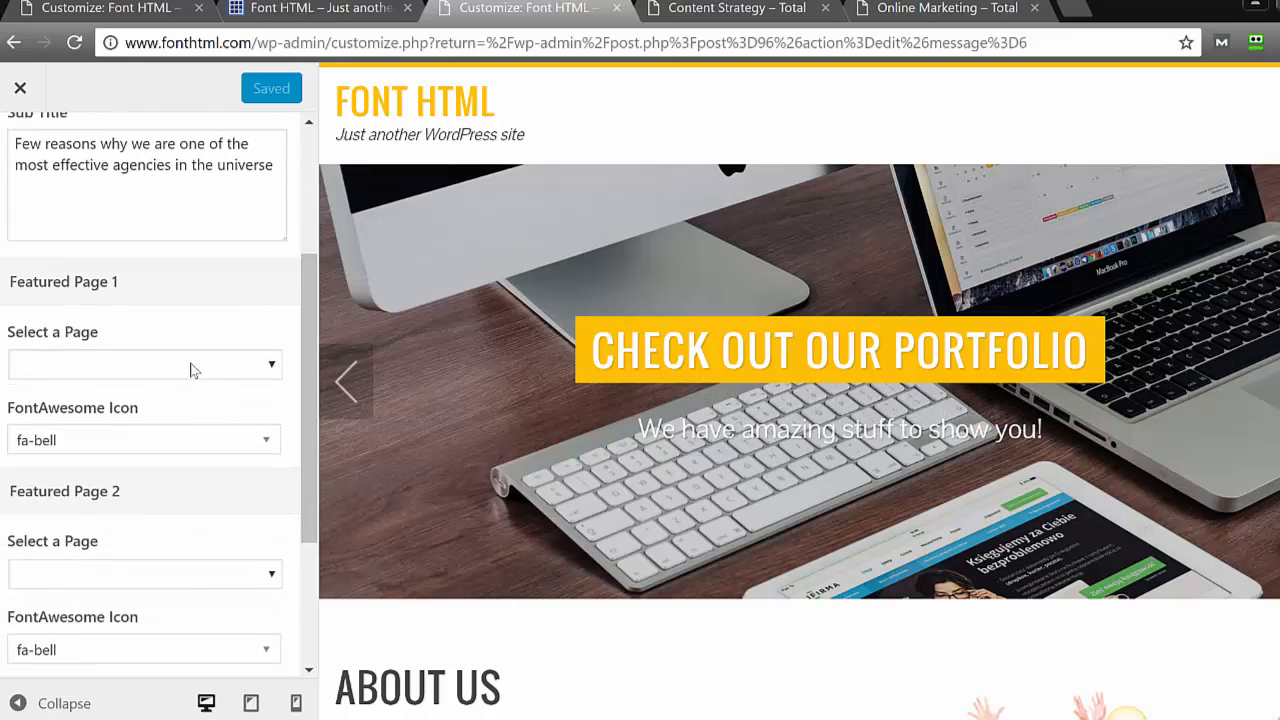
click(193, 367)
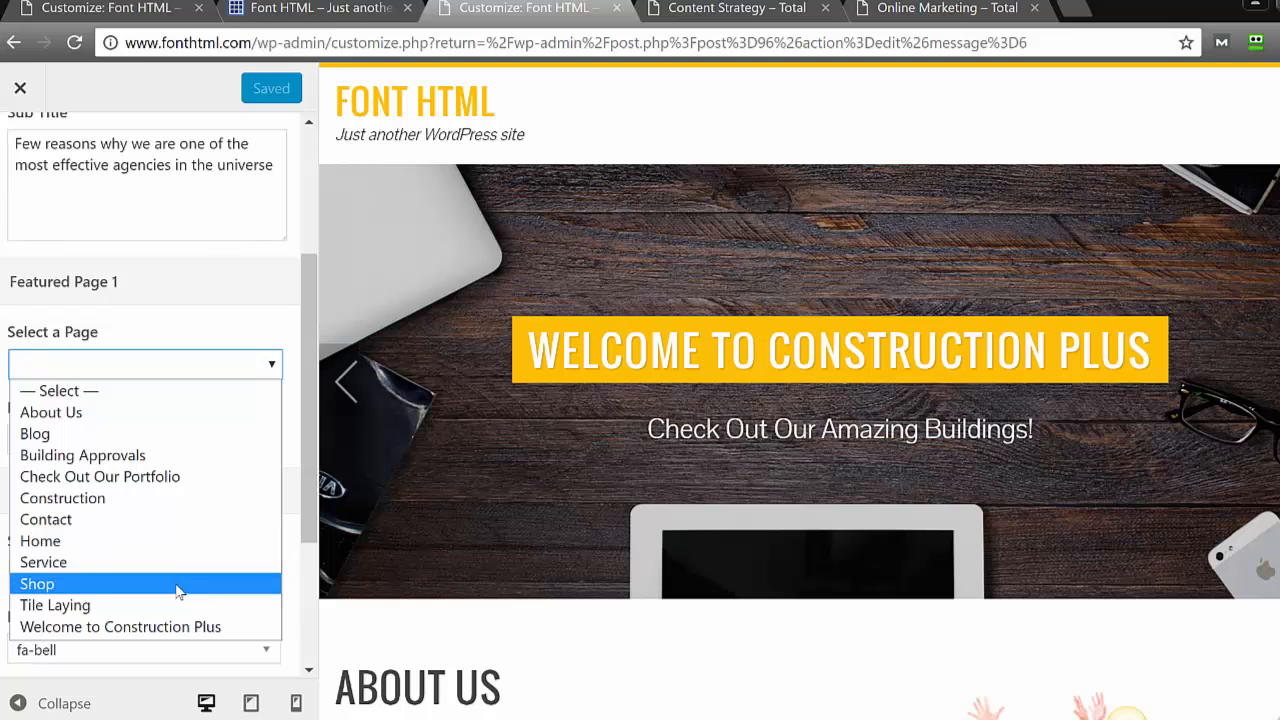
click(190, 498)
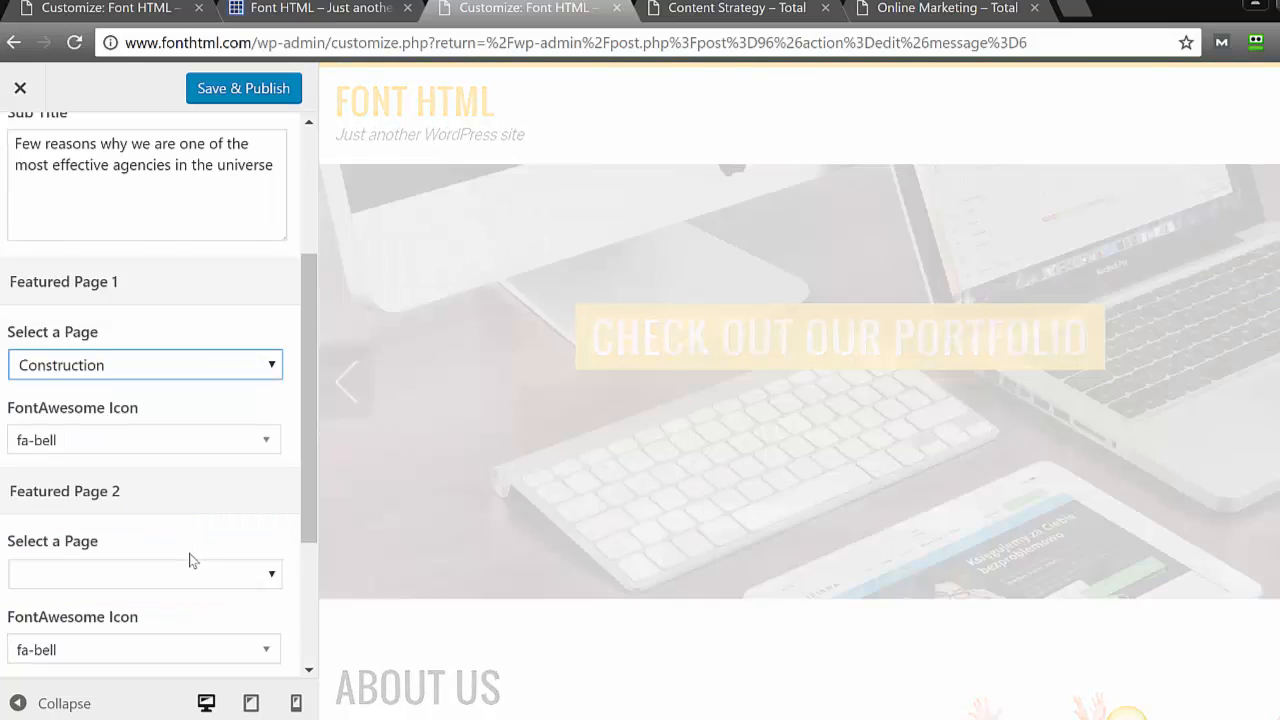
Set Featured Page 2 to Tile Laying and Featured Page 3 to Building Approvals.
click(189, 566)
click(186, 580)
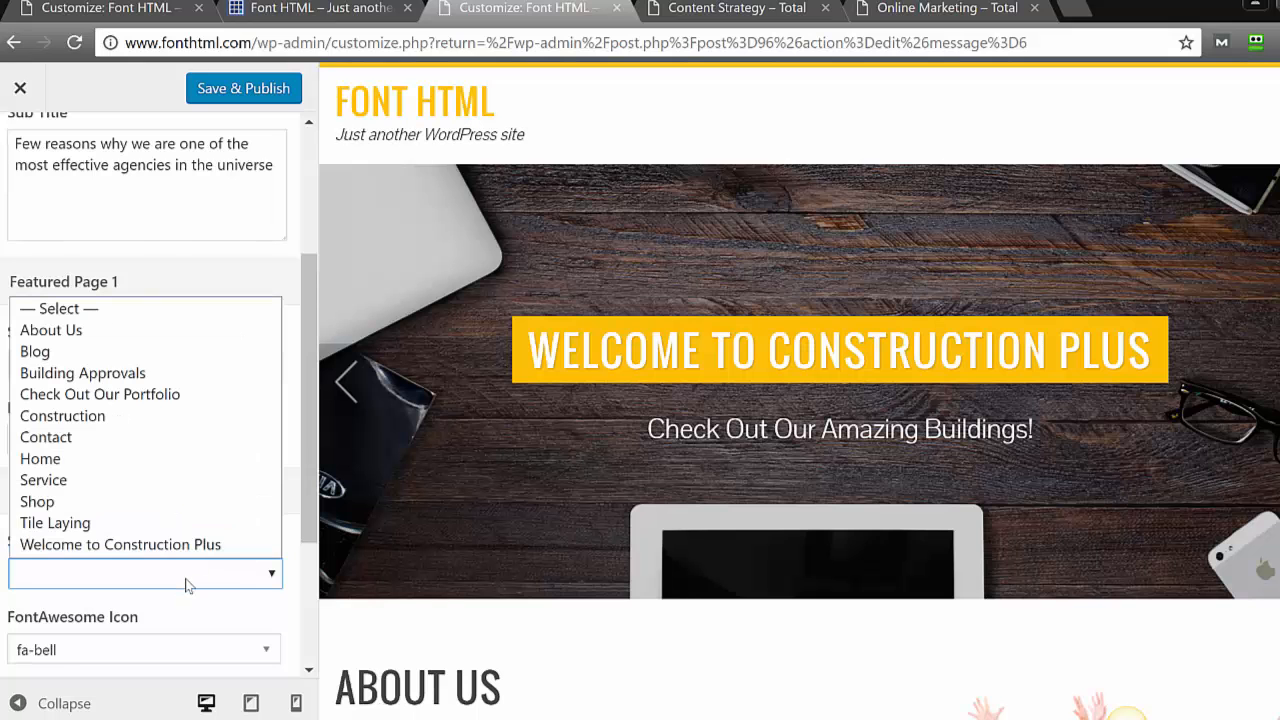
click(210, 525)
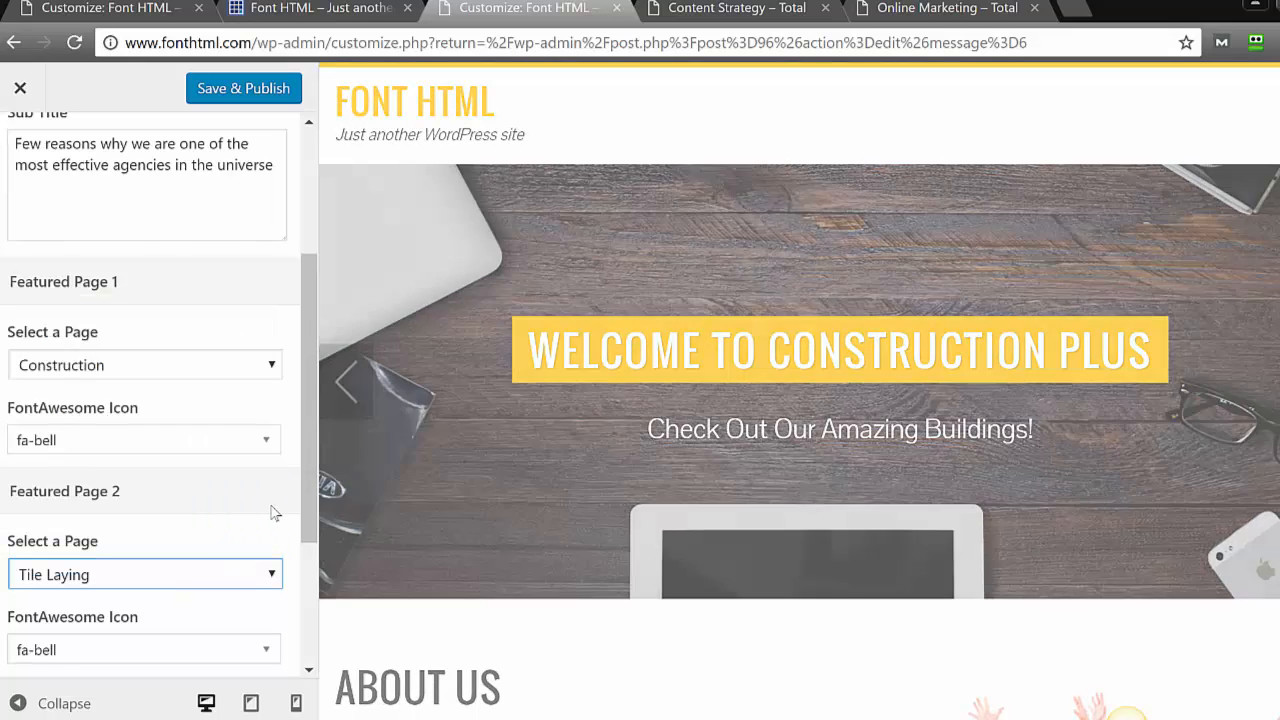
drag(309, 514, 318, 634)
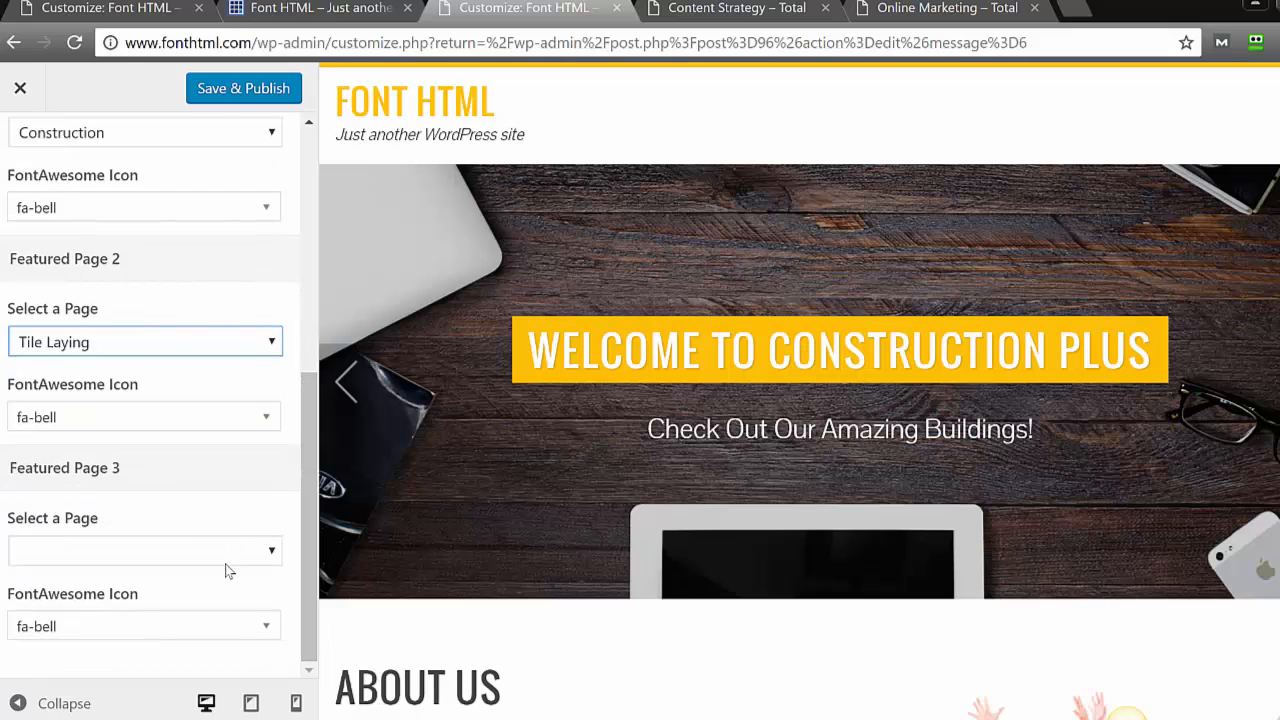
click(224, 563)
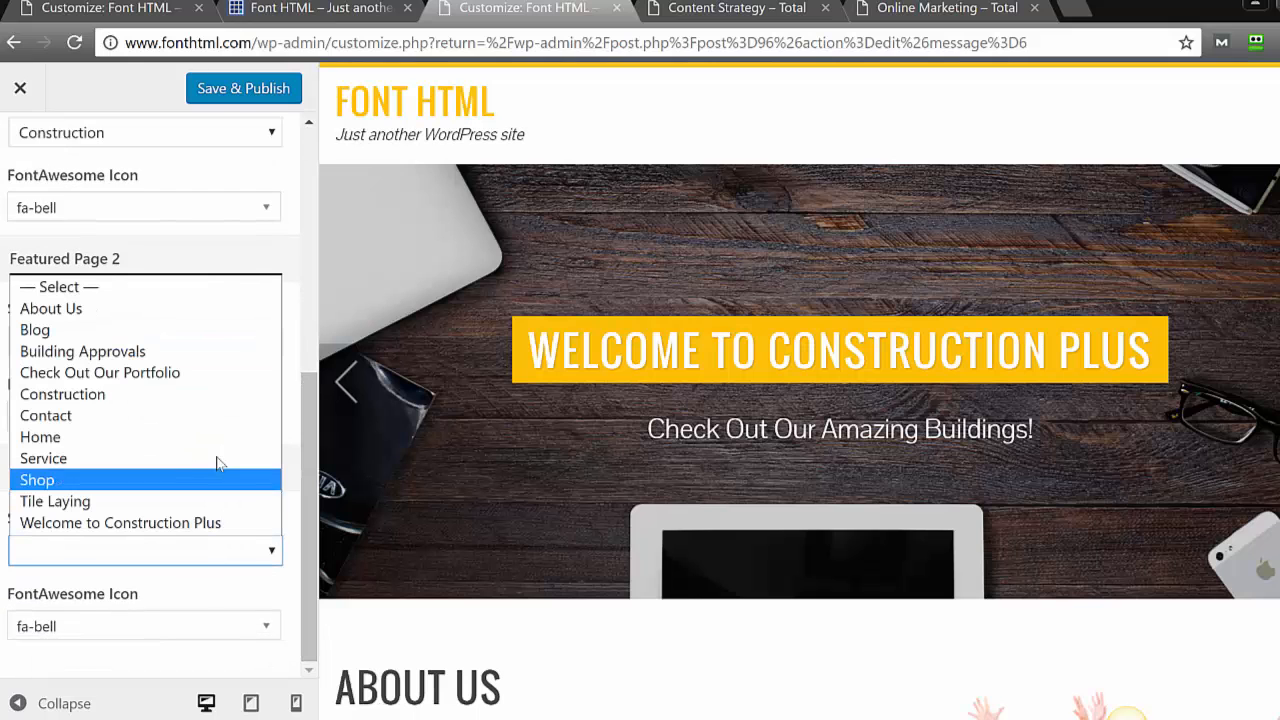
click(189, 354)
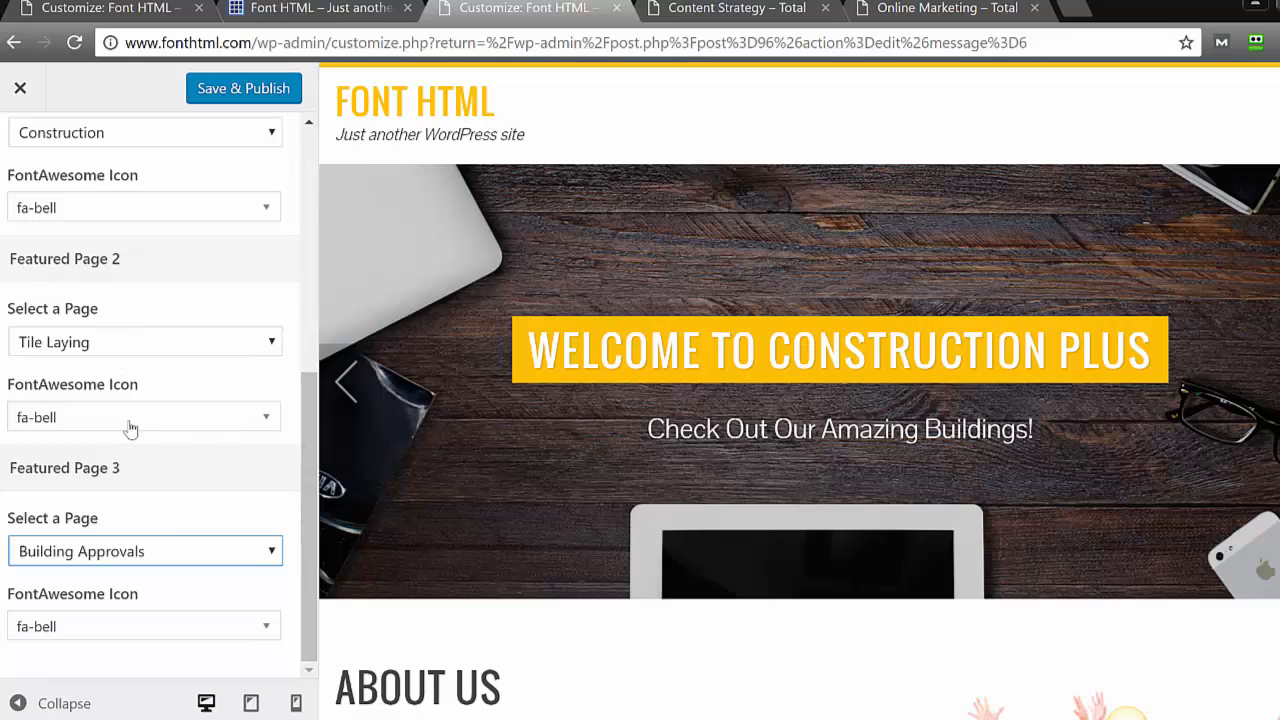
Set the FontAwesome icon of Featured Page 2 to fa-bed and of Featured Page 1 to fa-battery-empty.
click(129, 424)
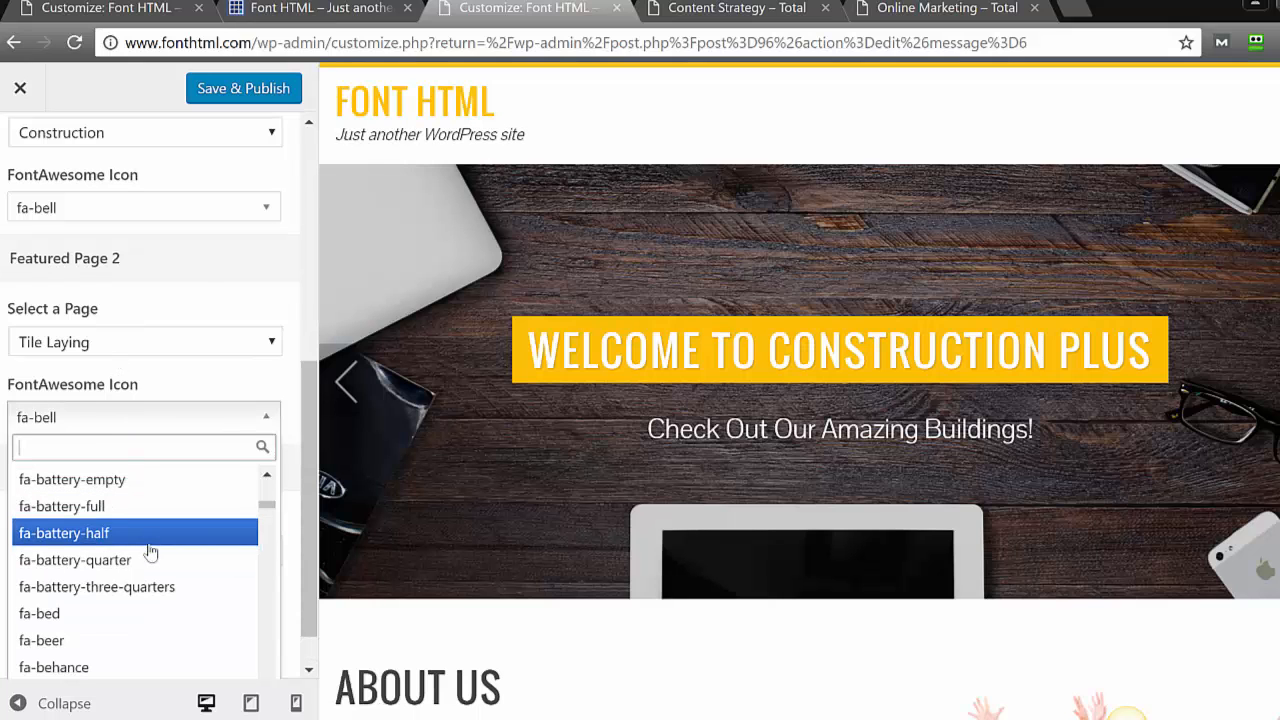
click(141, 605)
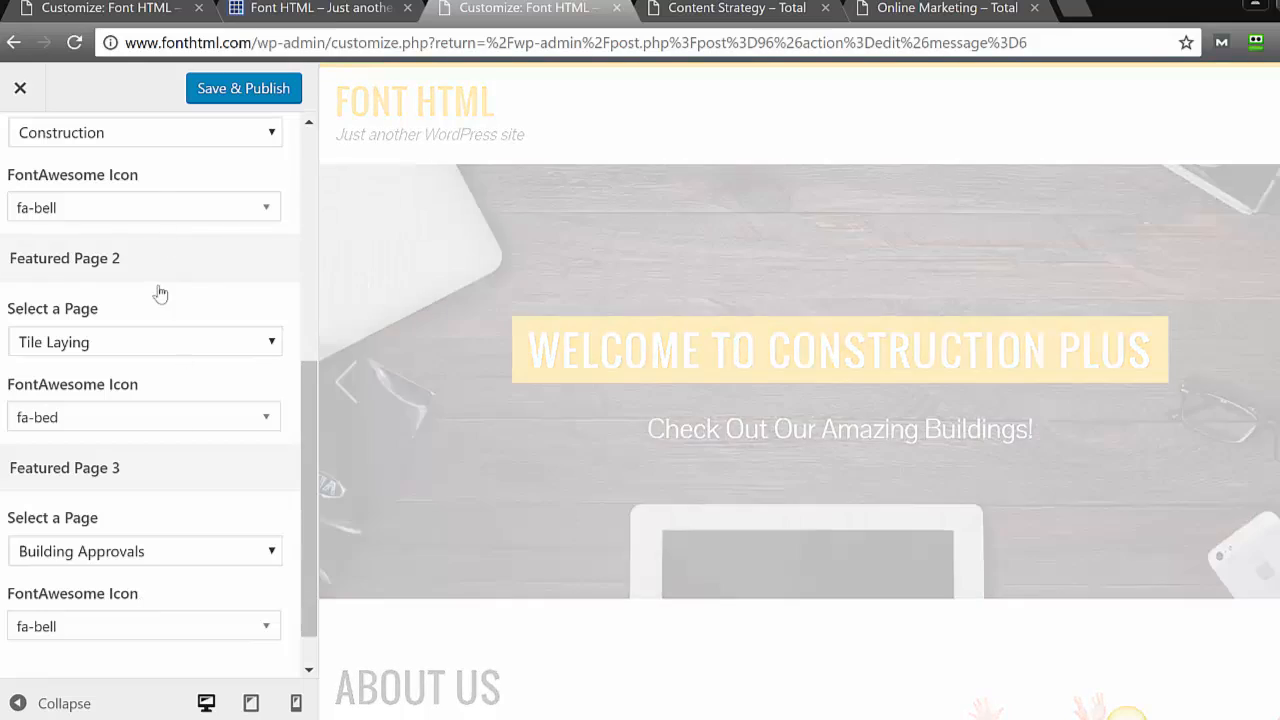
click(149, 207)
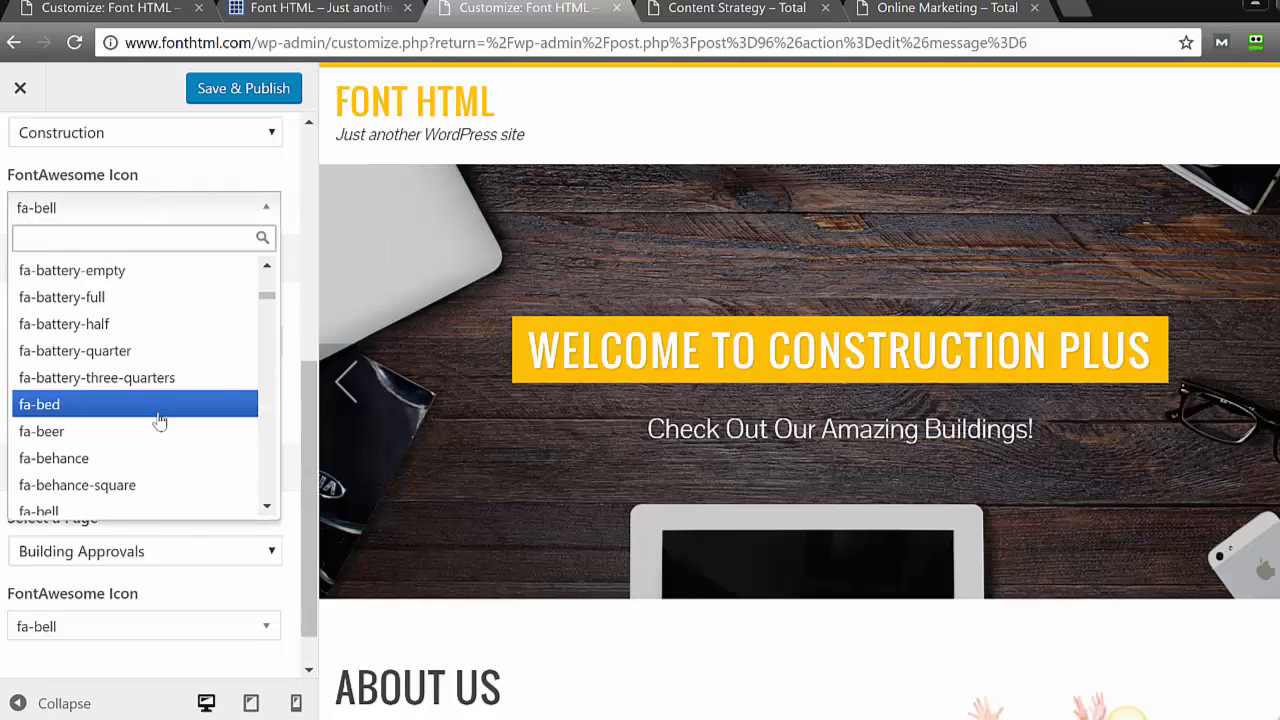
click(159, 414)
click(167, 221)
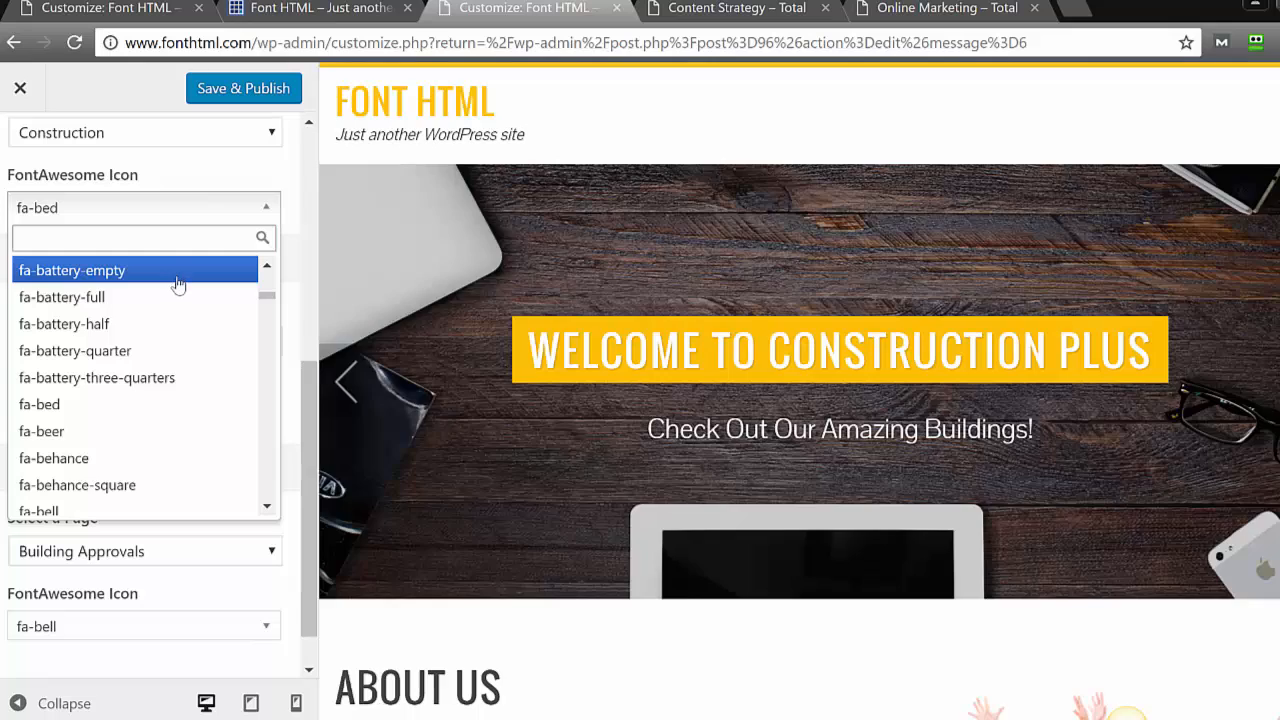
click(176, 277)
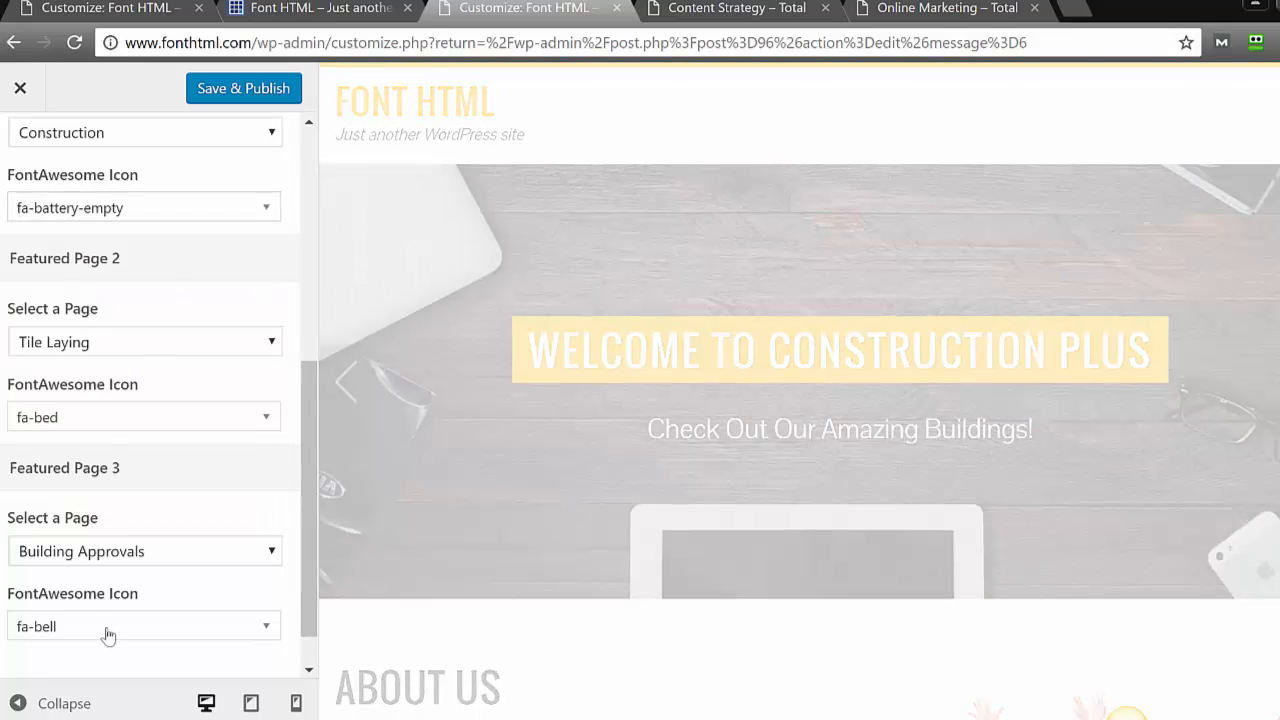
Set the FontAwesome icon of Featured Page 3 to fa-battery-quarter.
click(108, 628)
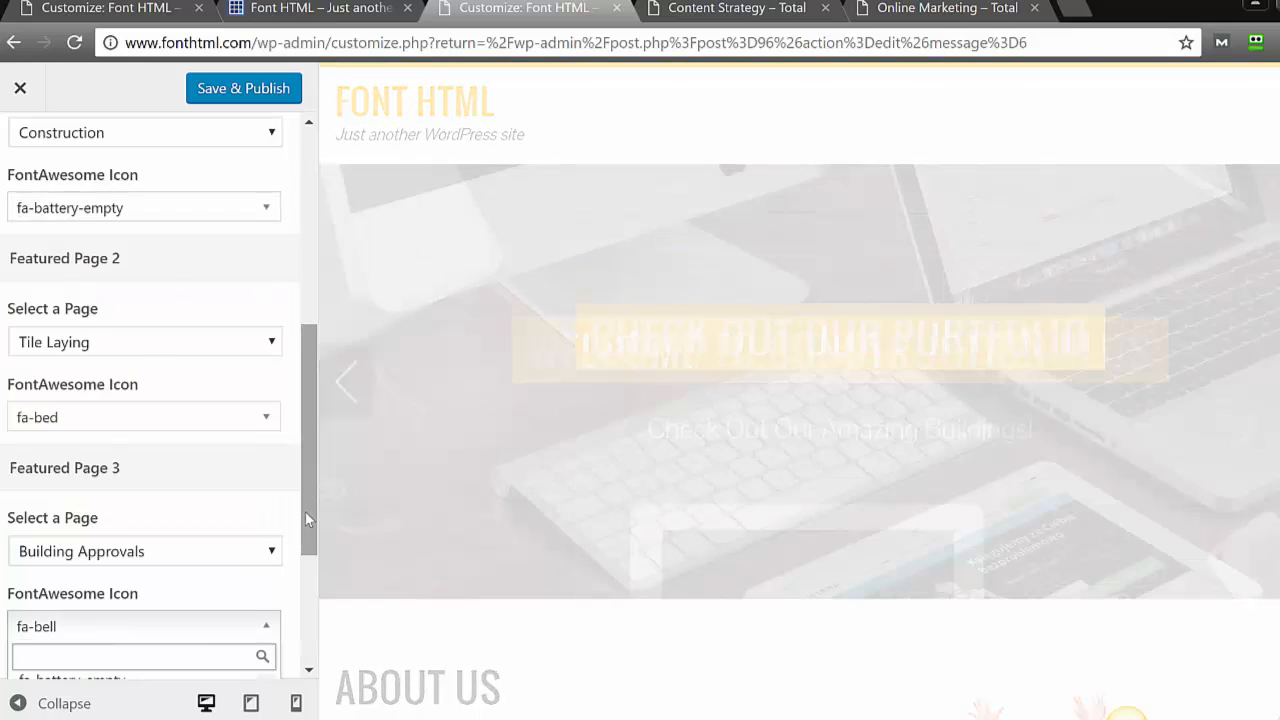
drag(305, 512, 307, 597)
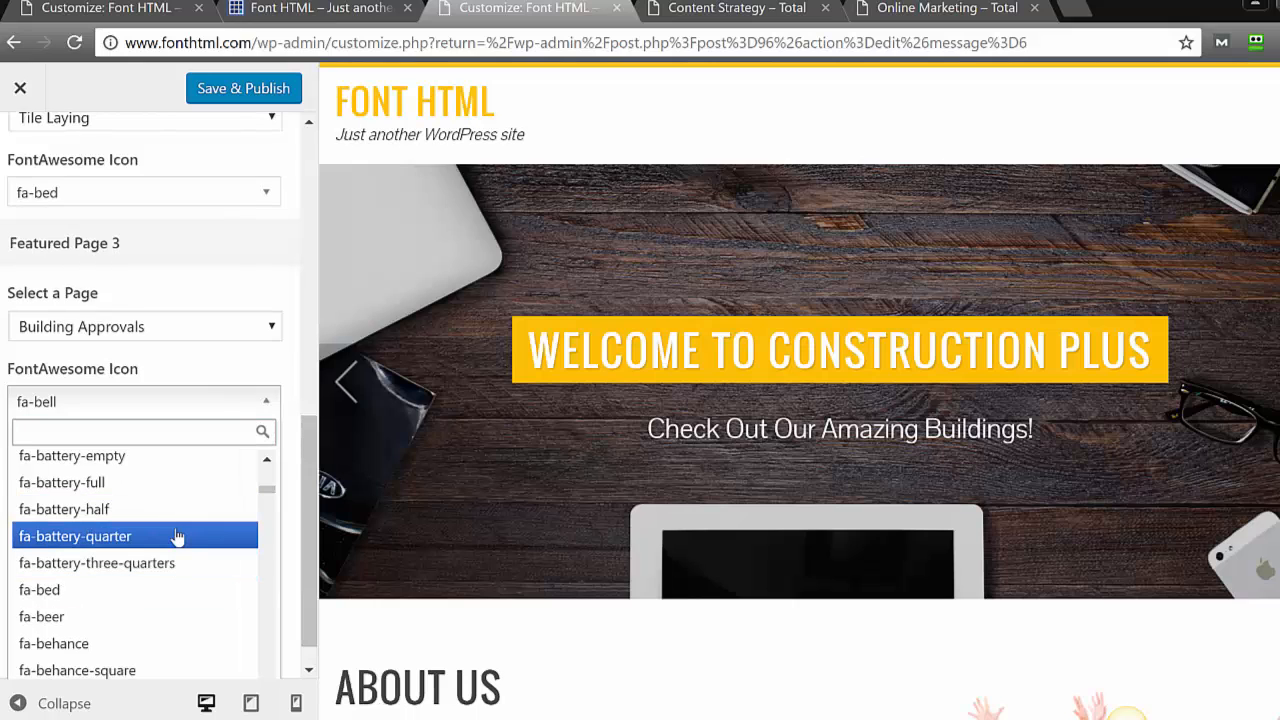
click(177, 537)
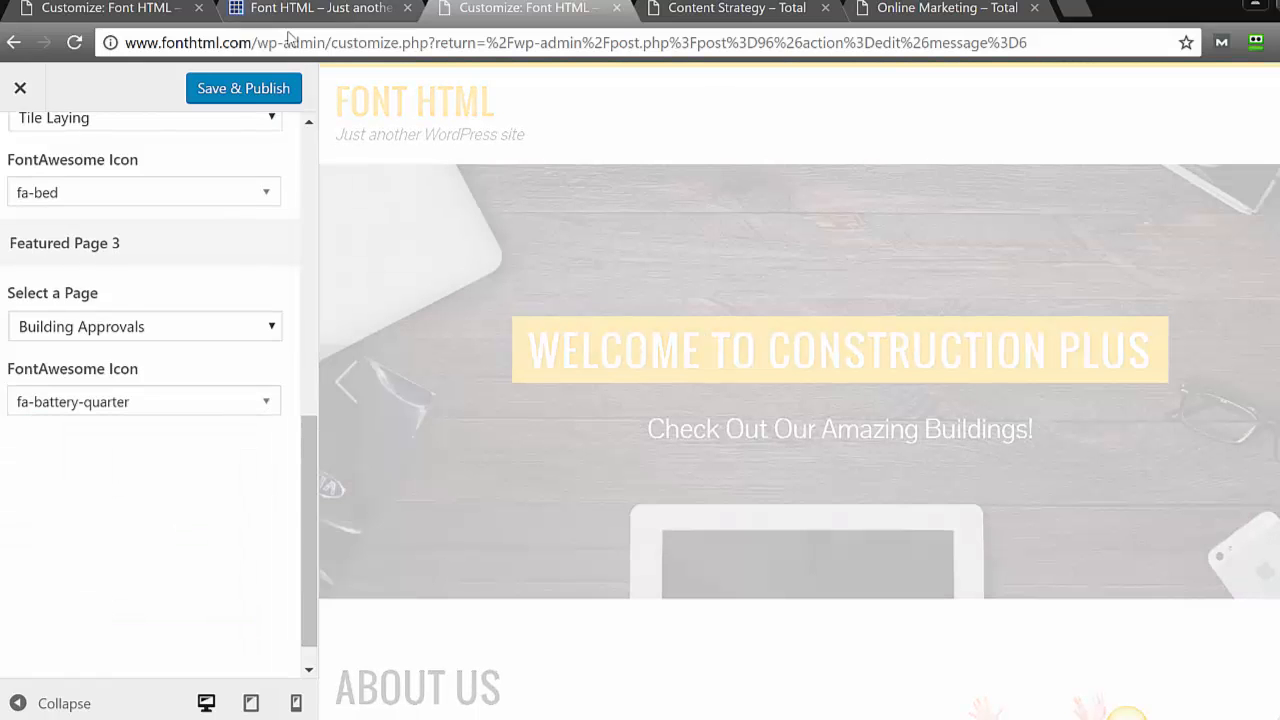
Save and publish the Featured Section changes and return to the live Font HTML home page.
click(262, 96)
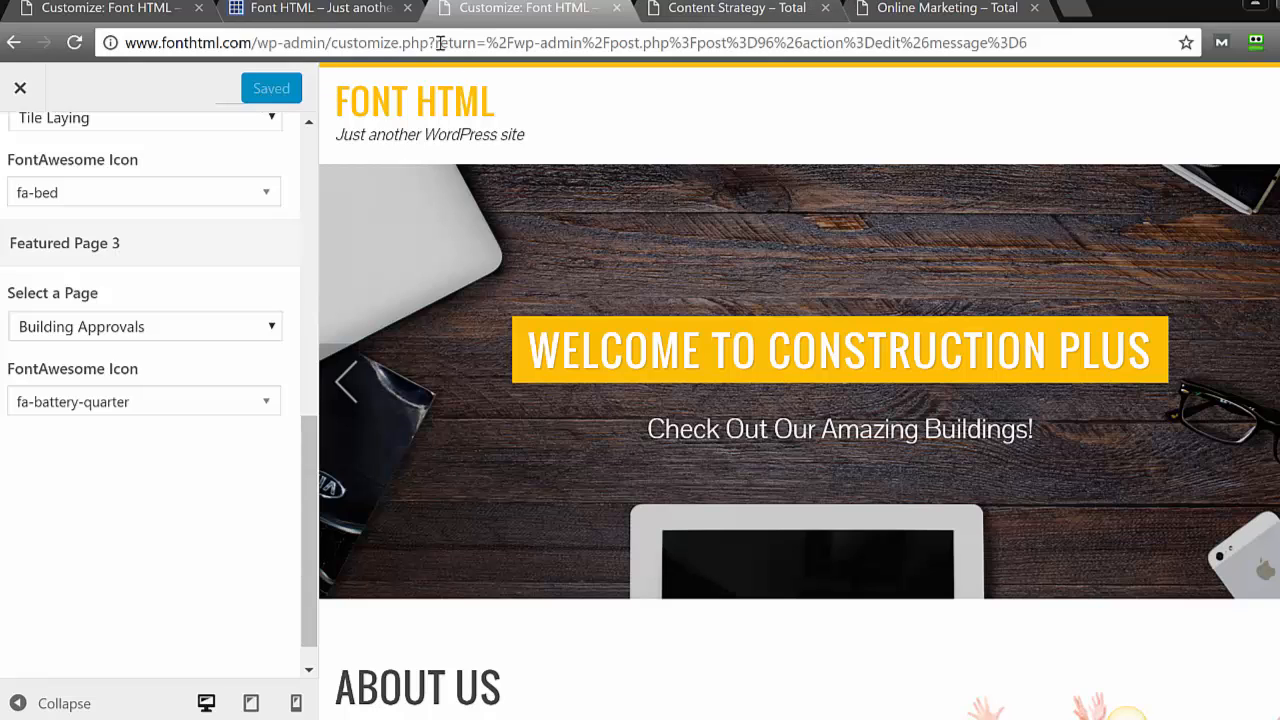
click(320, 8)
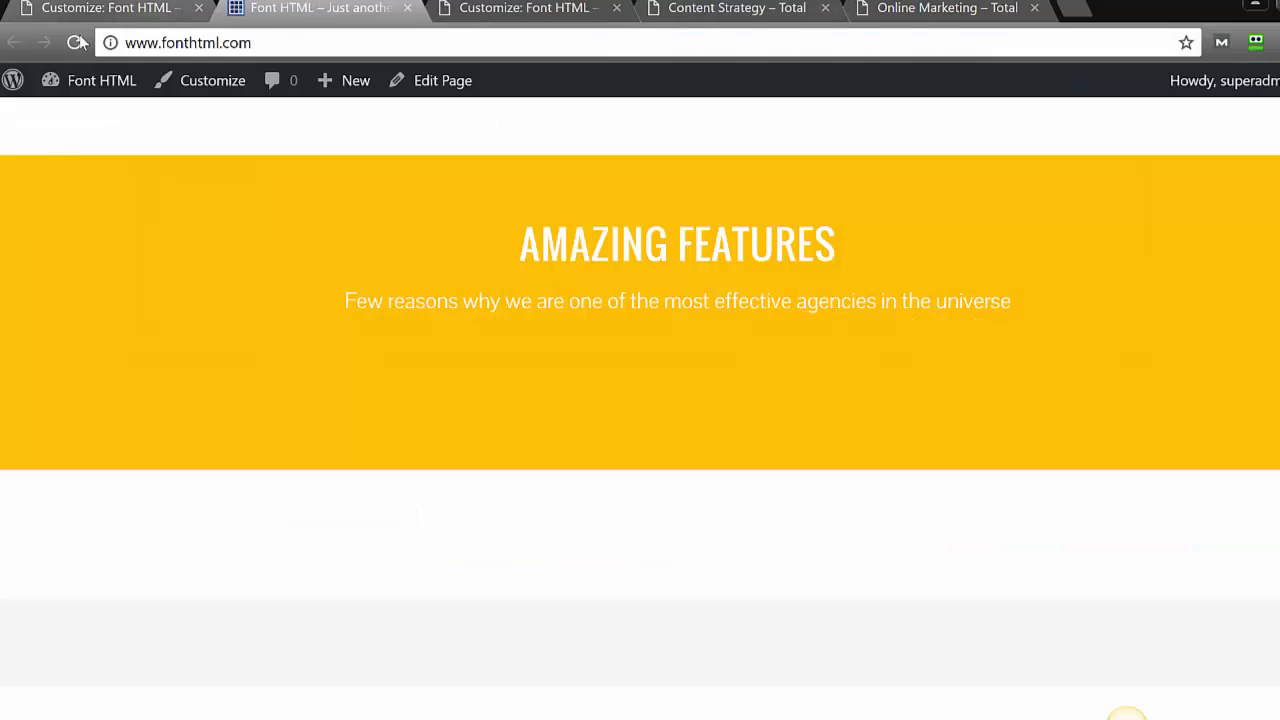
Reload the live home page and examine the slider, About Us and Amazing Features sections.
click(76, 42)
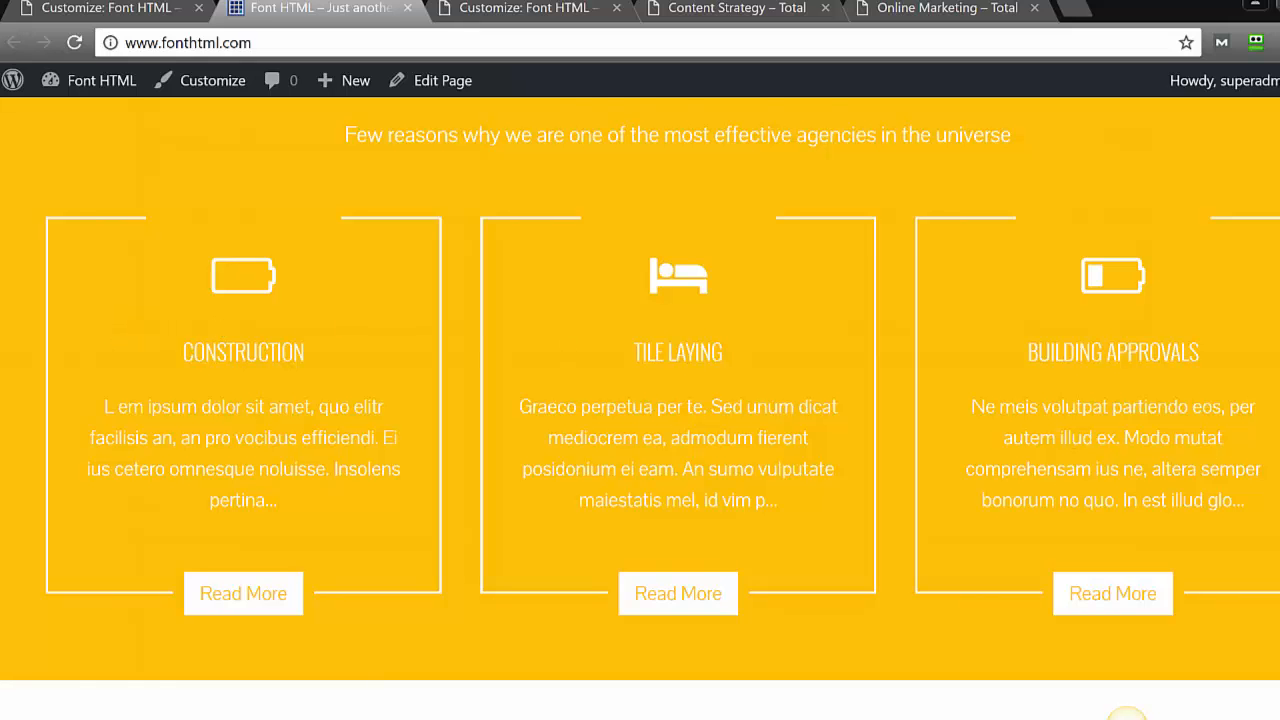
scroll(1127, 714, up, 2)
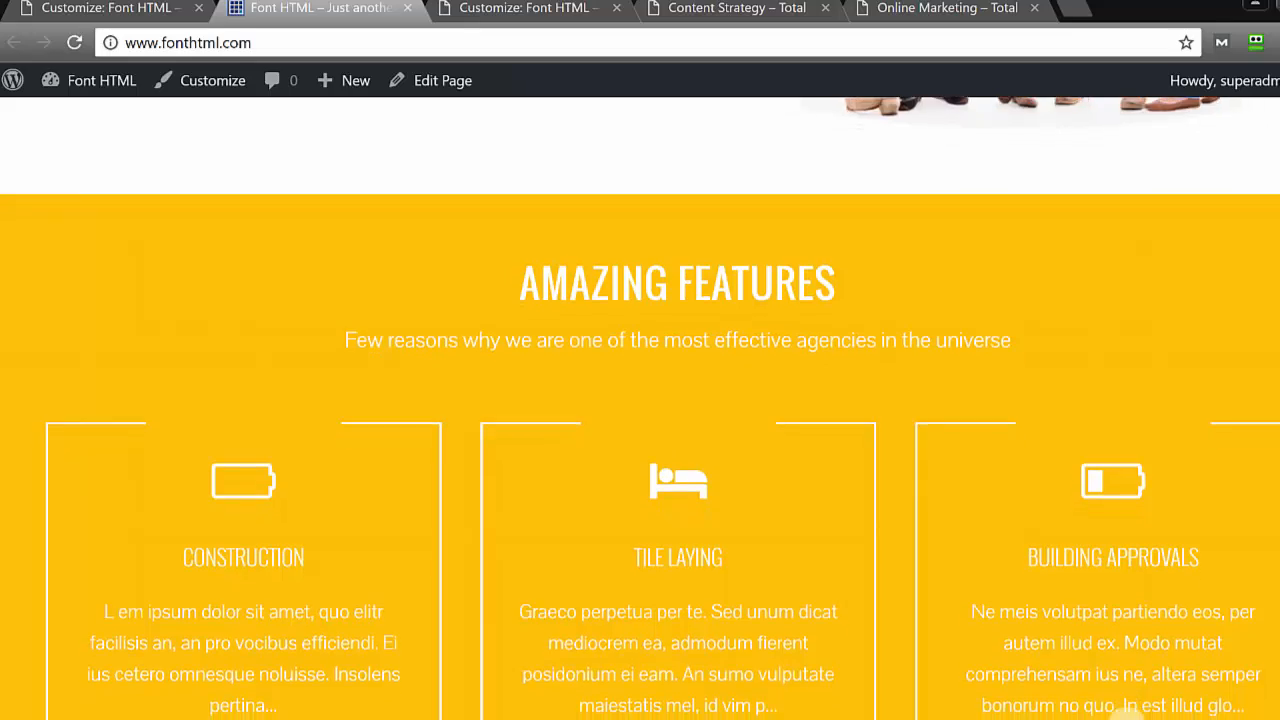
scroll(1127, 714, down, 1)
scroll(1127, 714, up, 4)
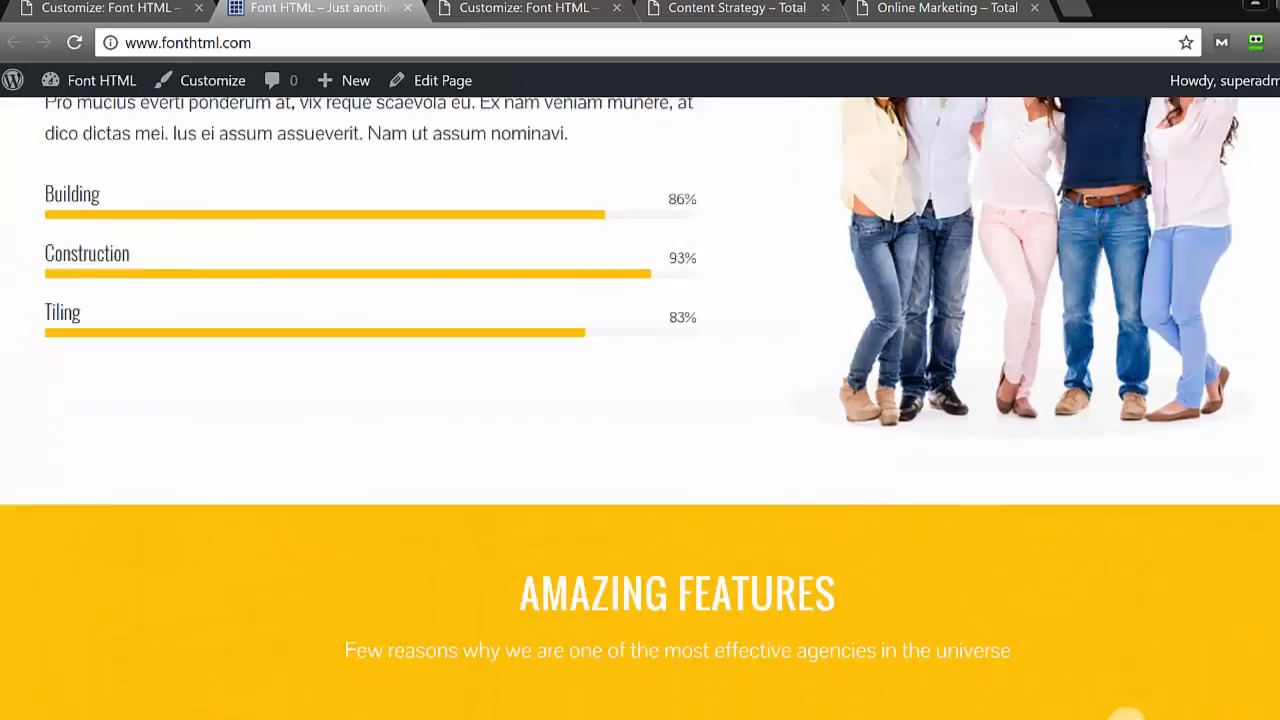
scroll(1127, 714, up, 8)
scroll(1127, 714, down, 8)
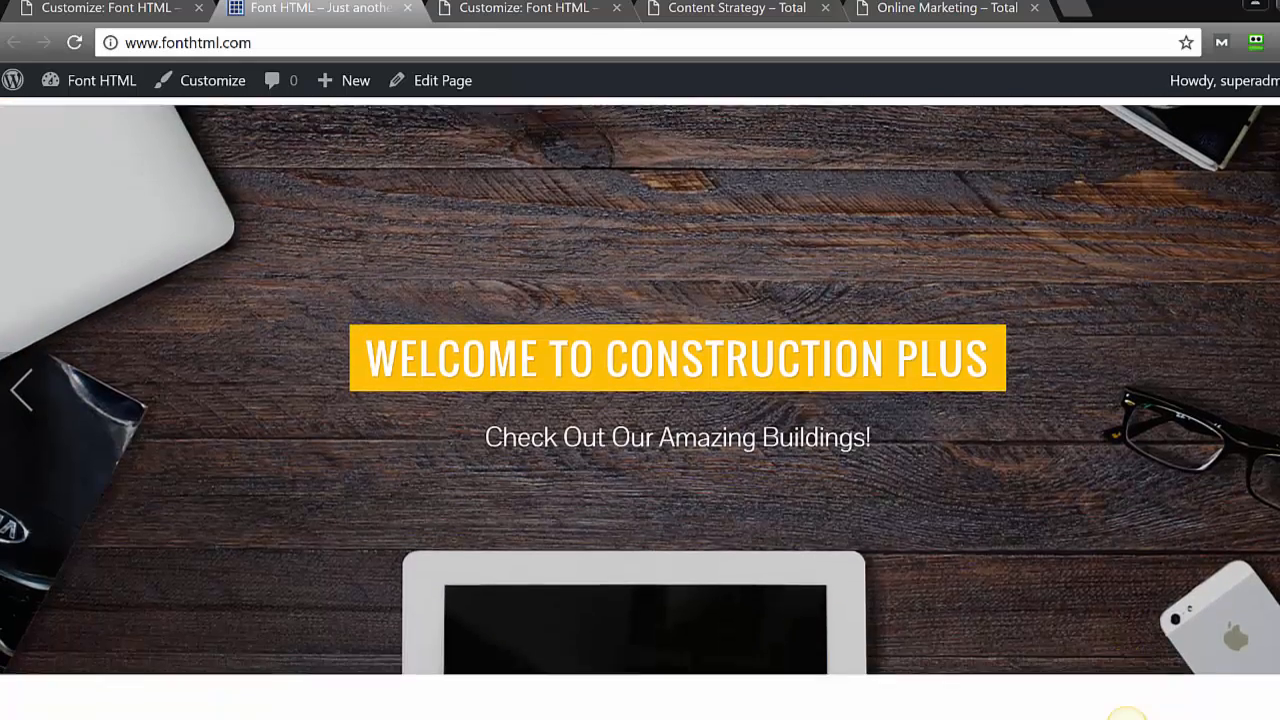
scroll(1127, 714, down, 2)
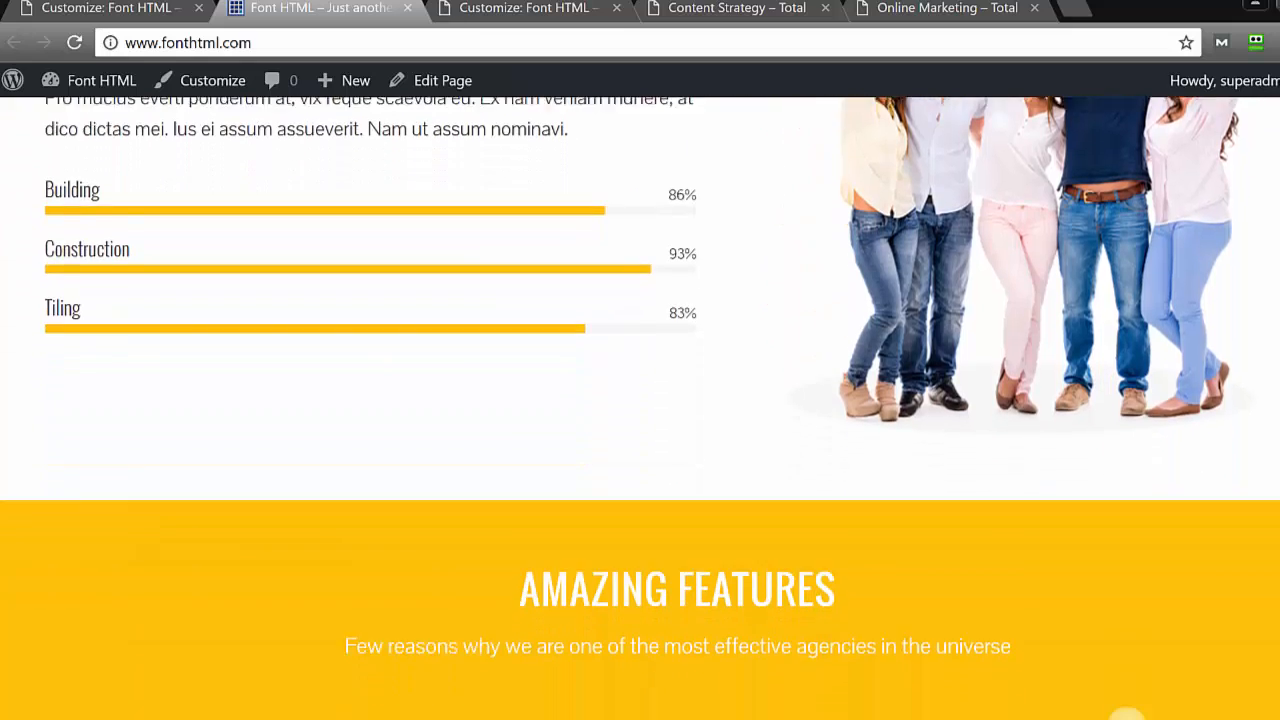
key(XF86AudioLowerVolume)
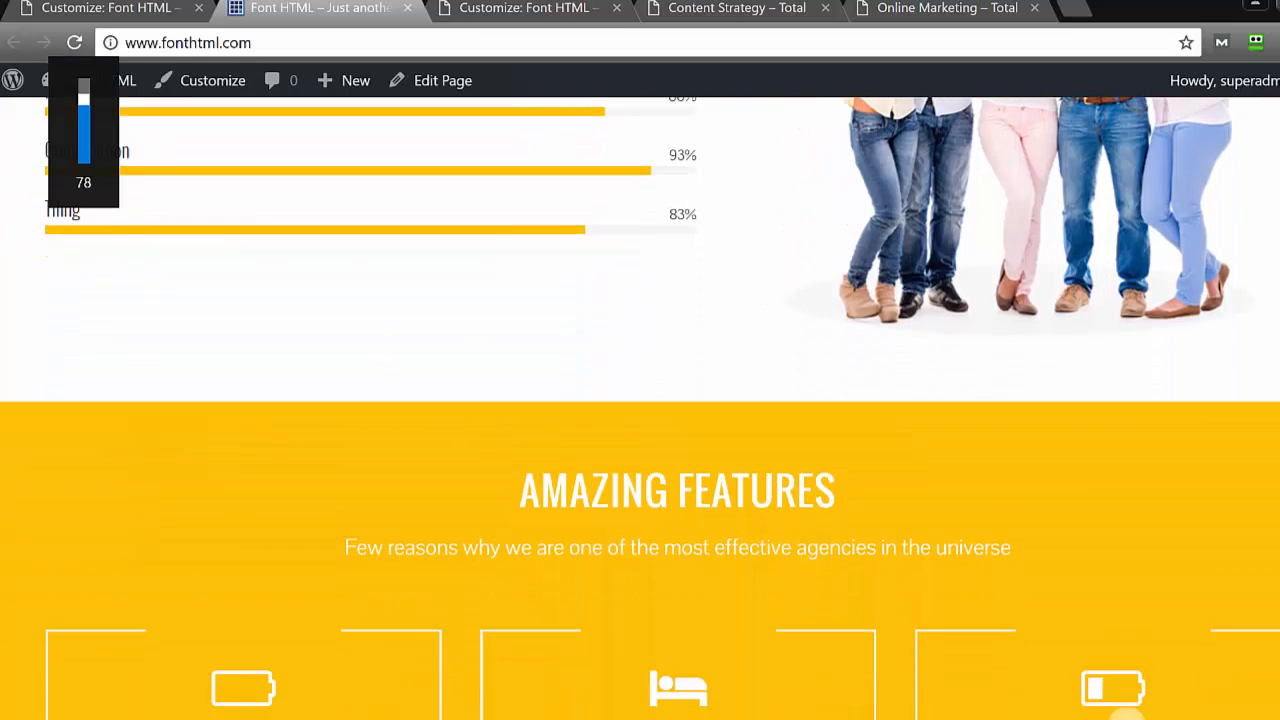
scroll(1127, 714, up, 10)
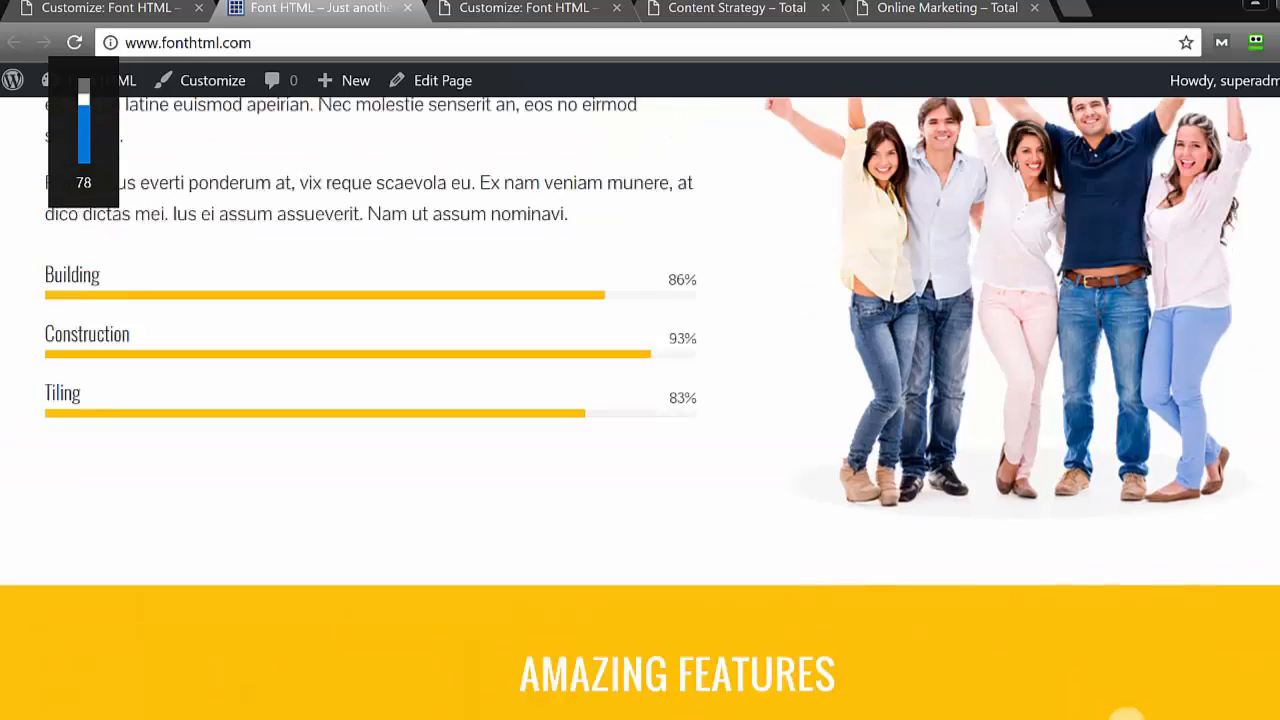
scroll(1127, 714, down, 10)
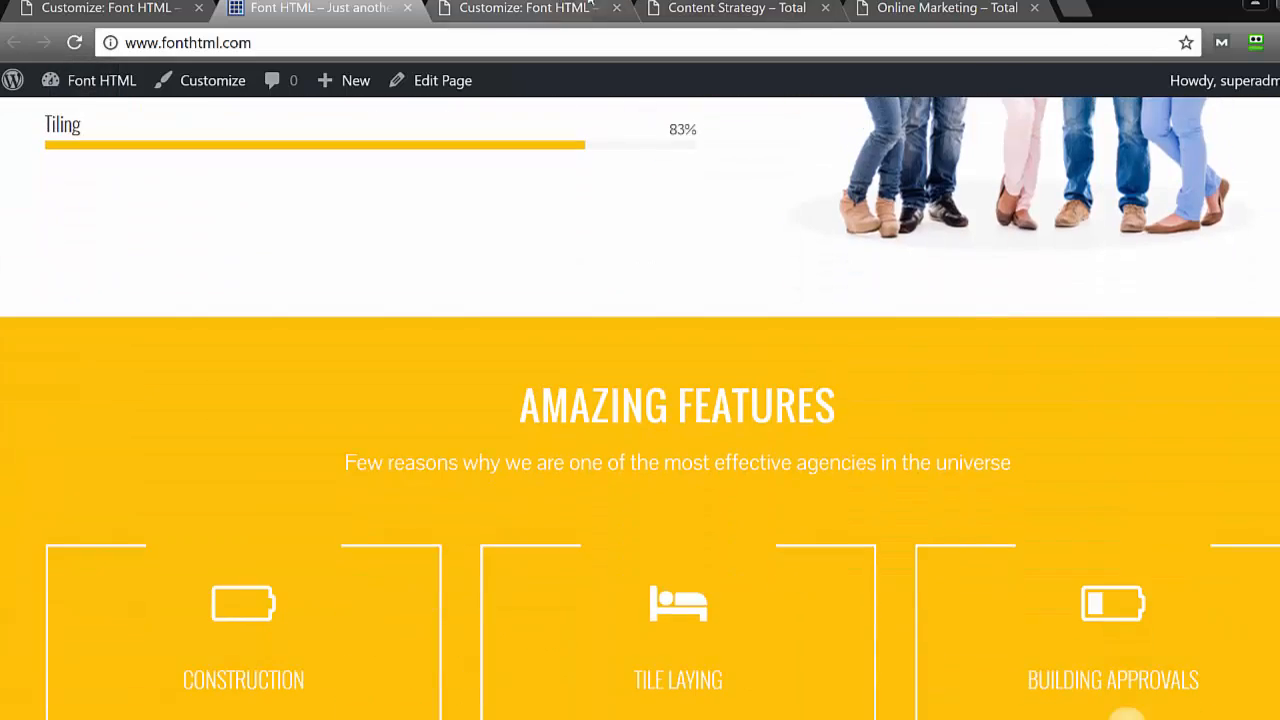
Return the Total theme demo to its home page and reopen the Font HTML customizer at the Portfolio Section of Home Sections.
click(690, 9)
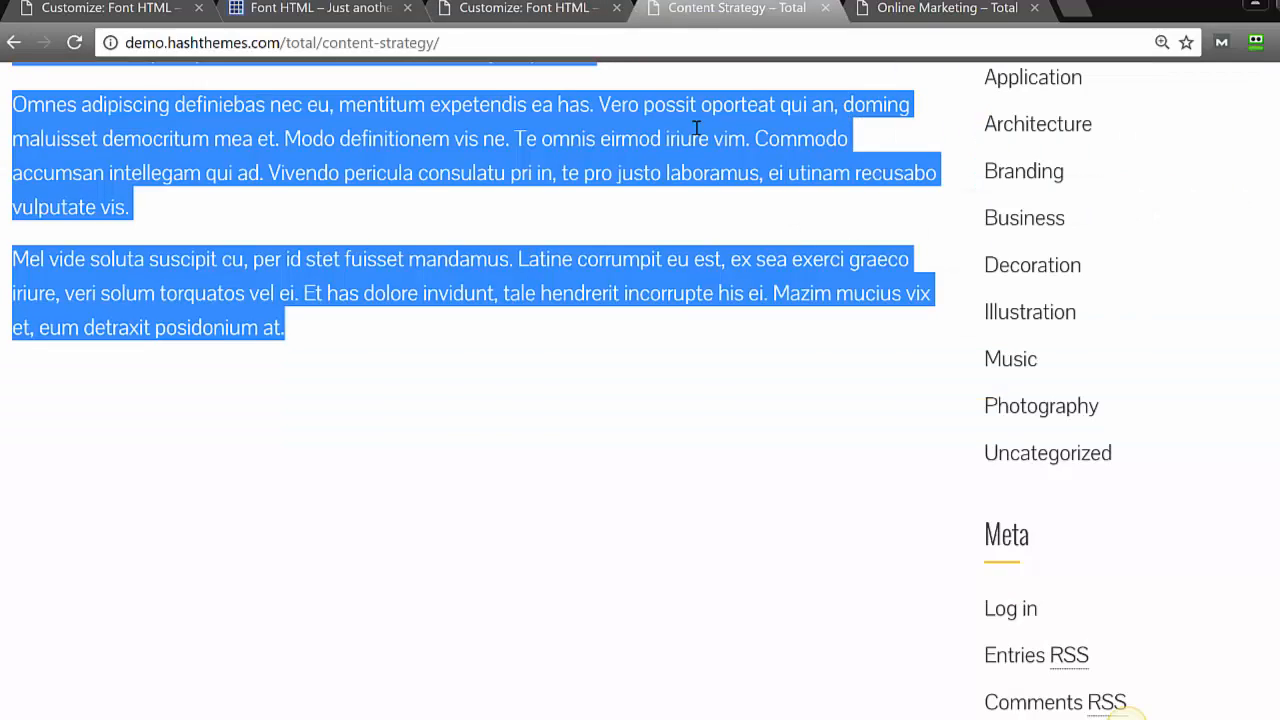
click(9, 50)
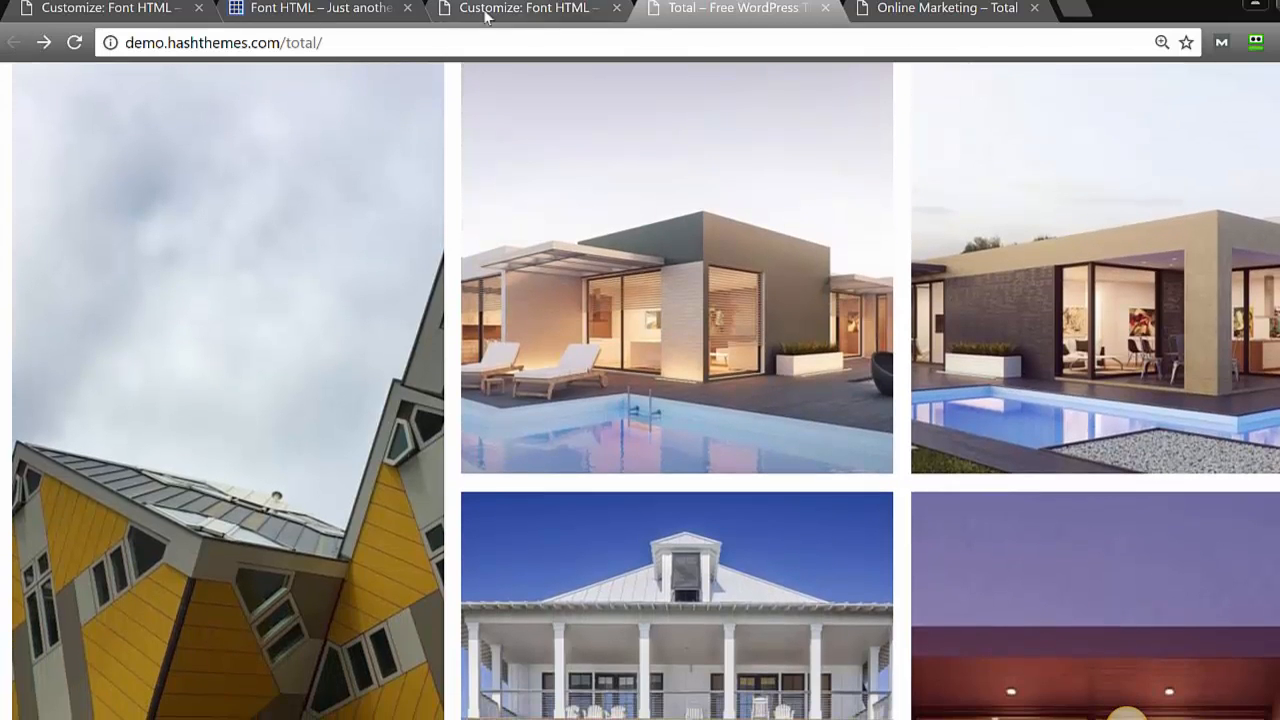
click(76, 14)
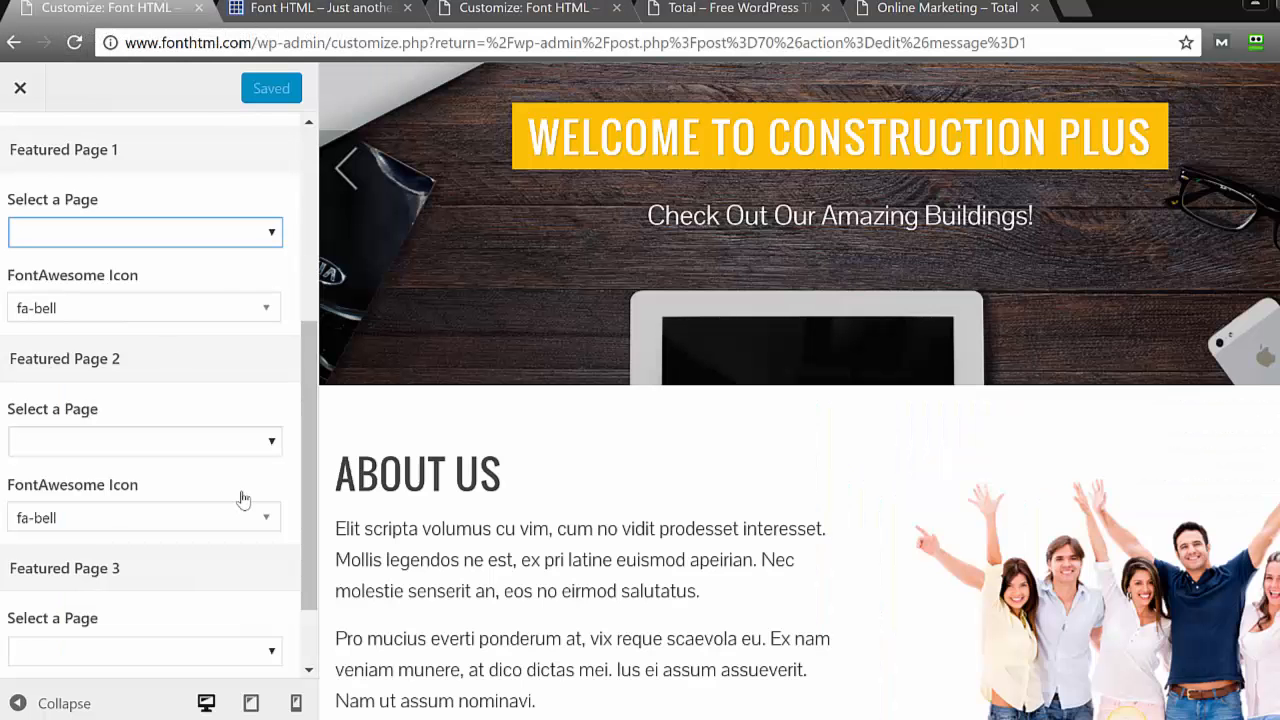
click(20, 88)
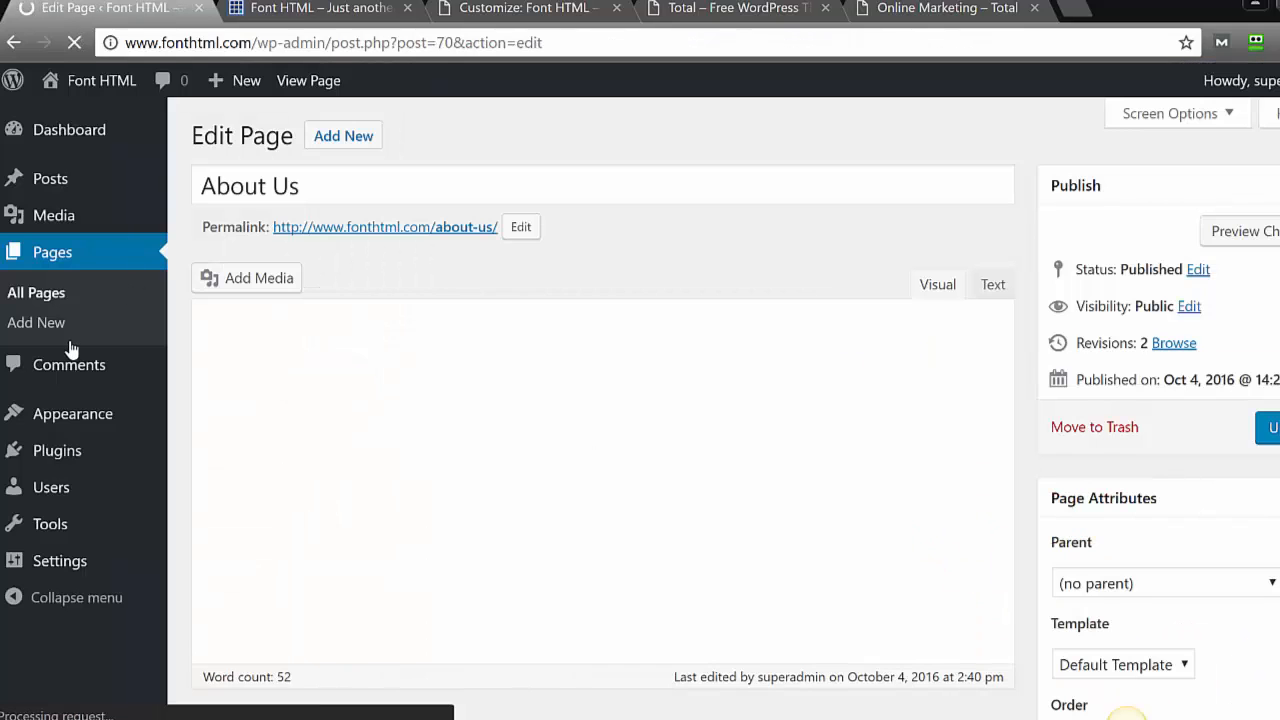
mouse_move(23, 414)
click(229, 456)
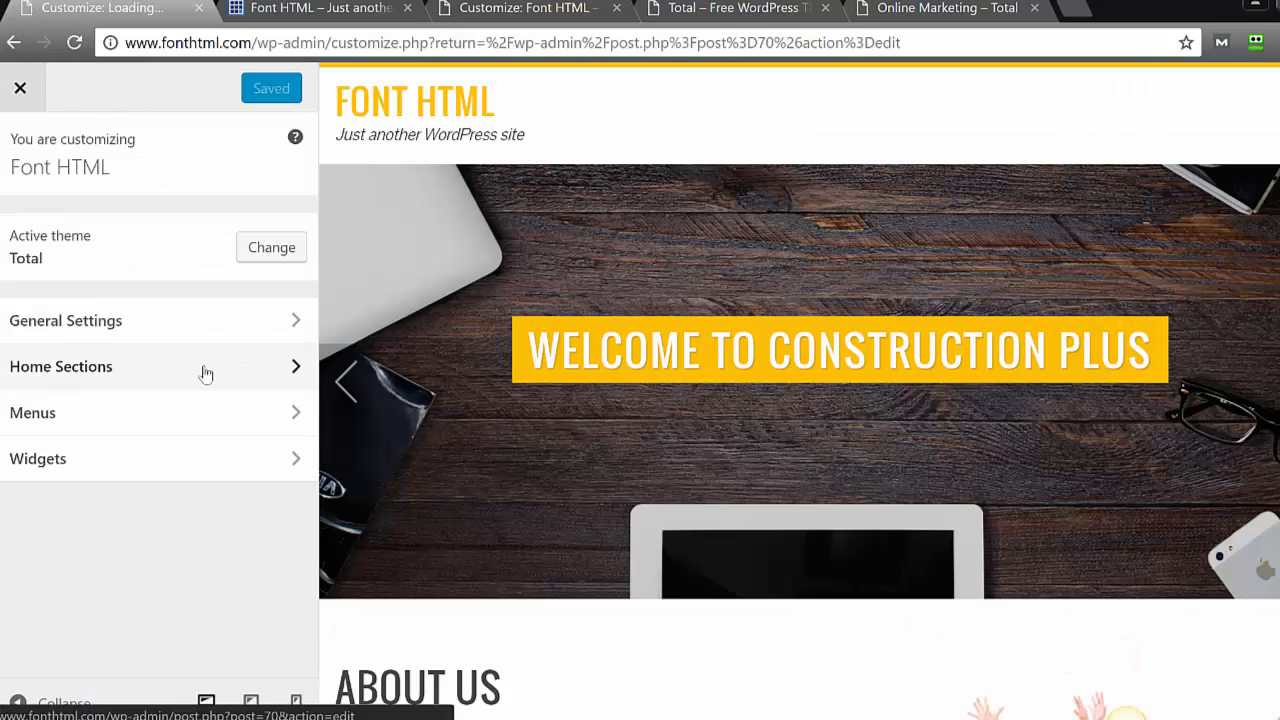
click(203, 368)
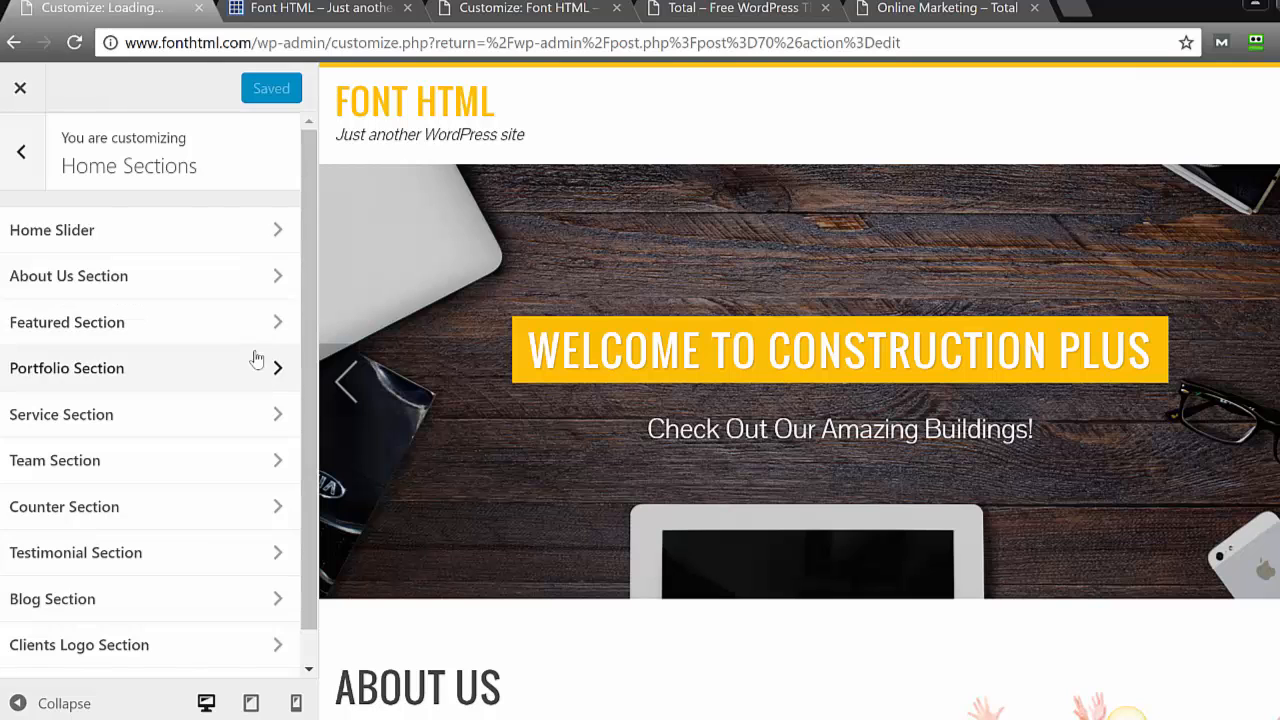
click(231, 375)
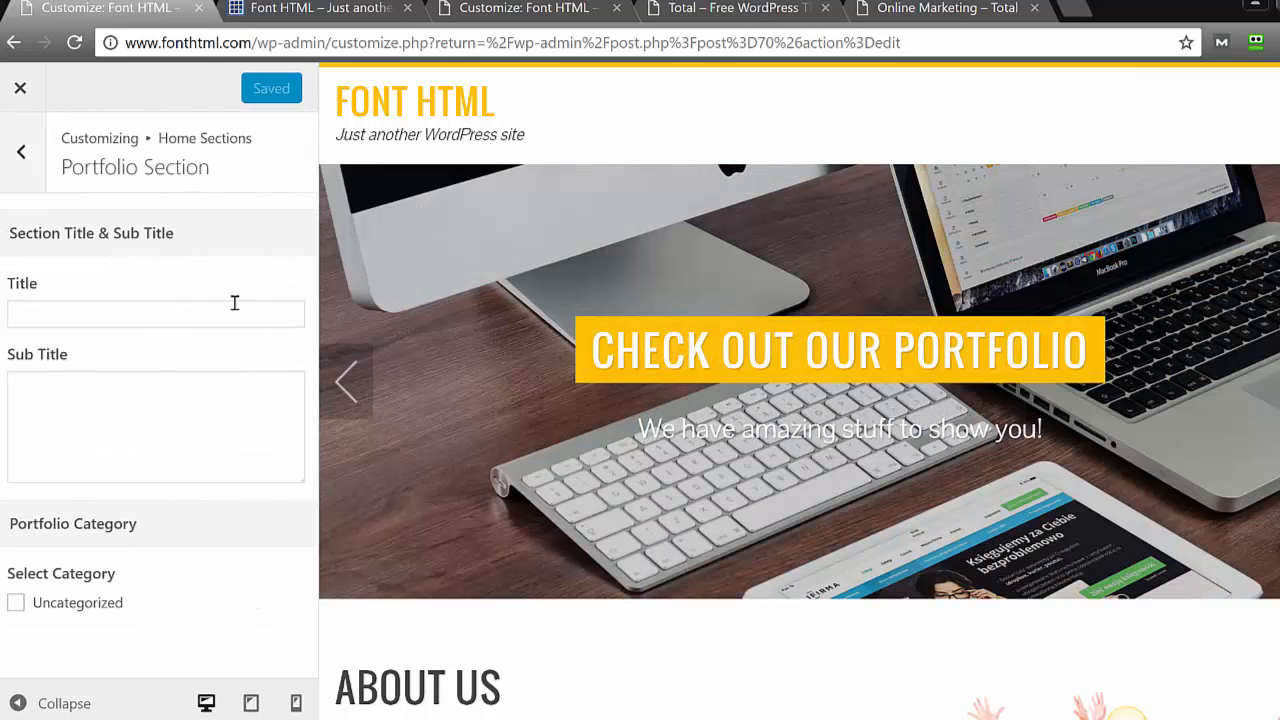
click(157, 311)
click(156, 412)
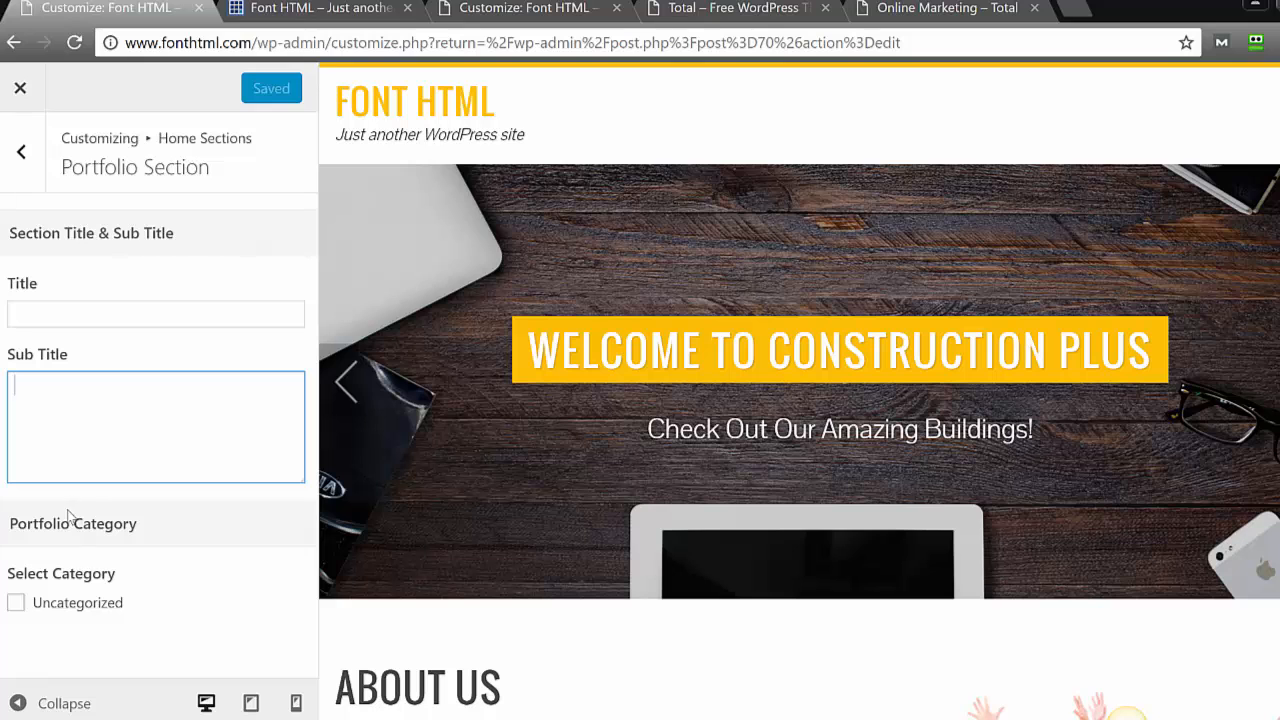
drag(18, 520, 157, 544)
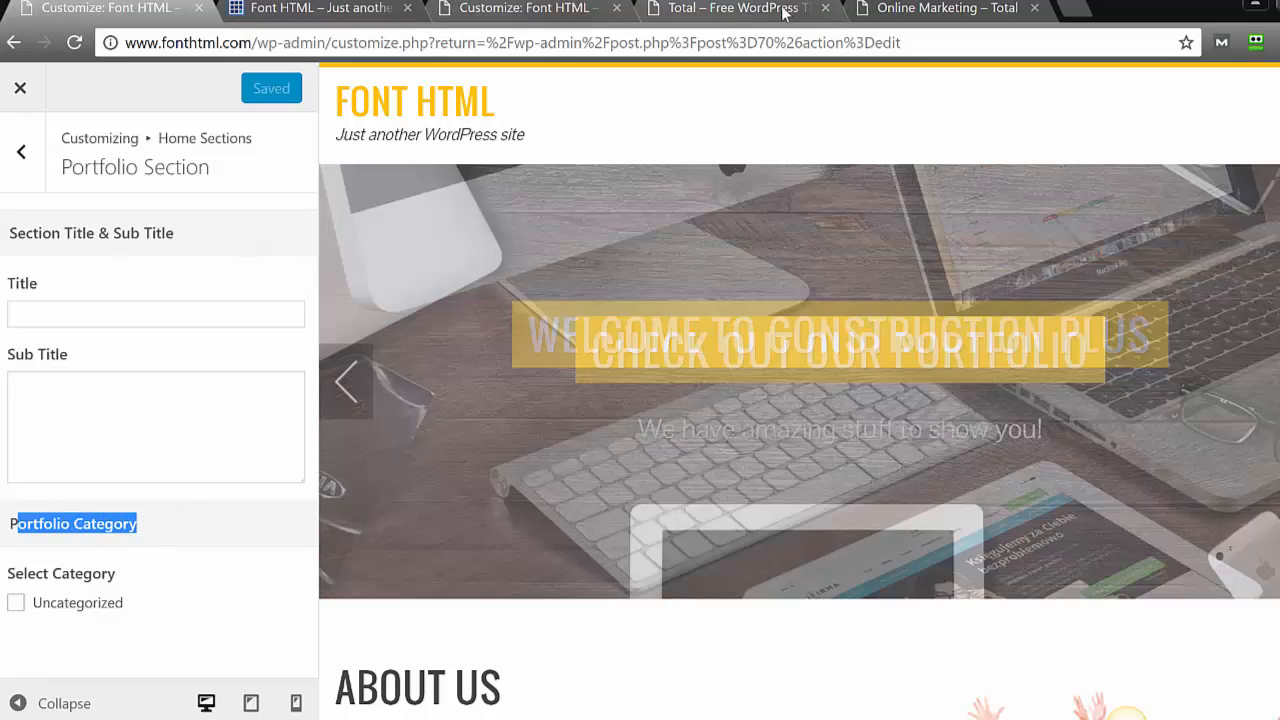
Copy the heading "OUR PORTFOLIO" from the Total demo home page into the Portfolio Section's title.
click(785, 10)
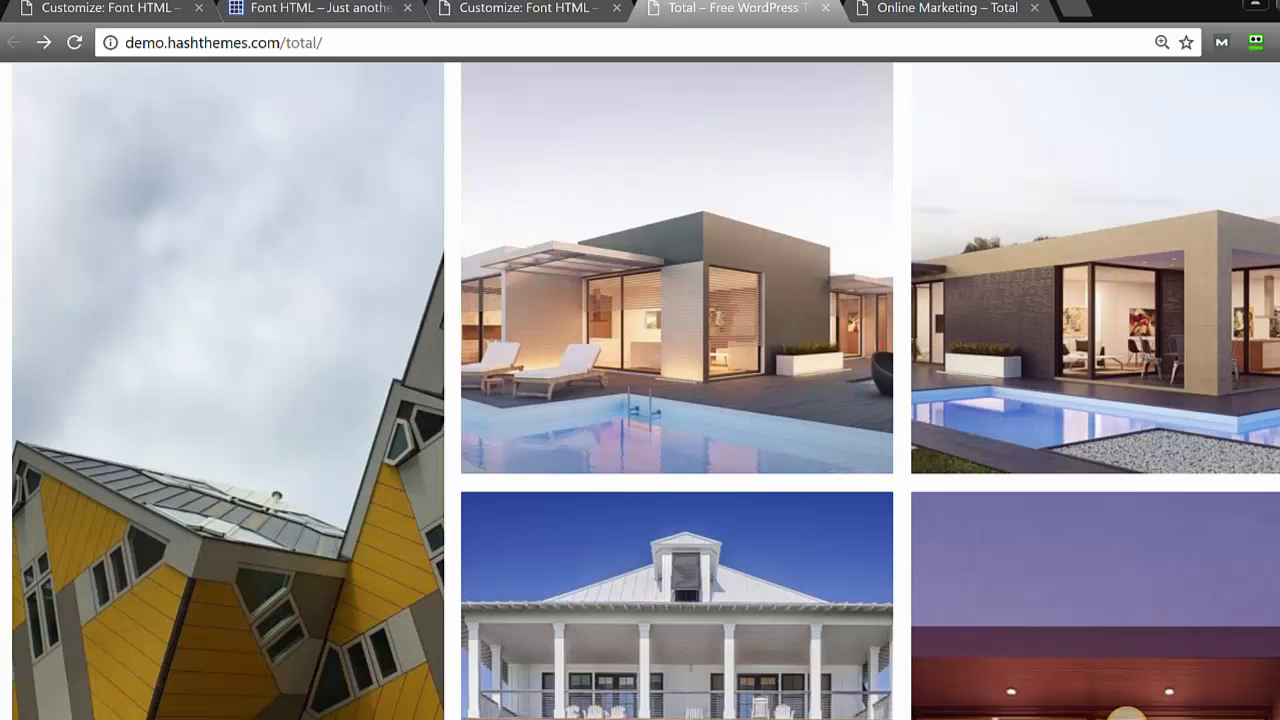
scroll(766, 292, up, 6)
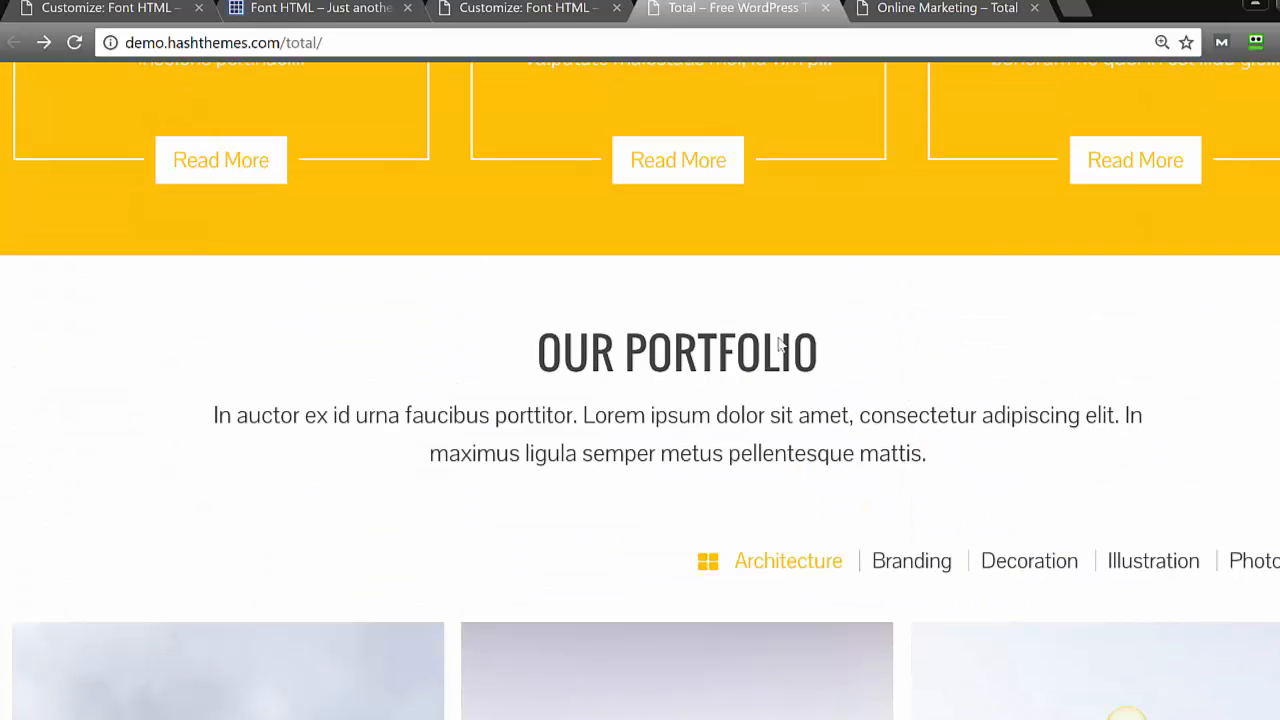
drag(782, 345, 490, 310)
key(ctrl+c)
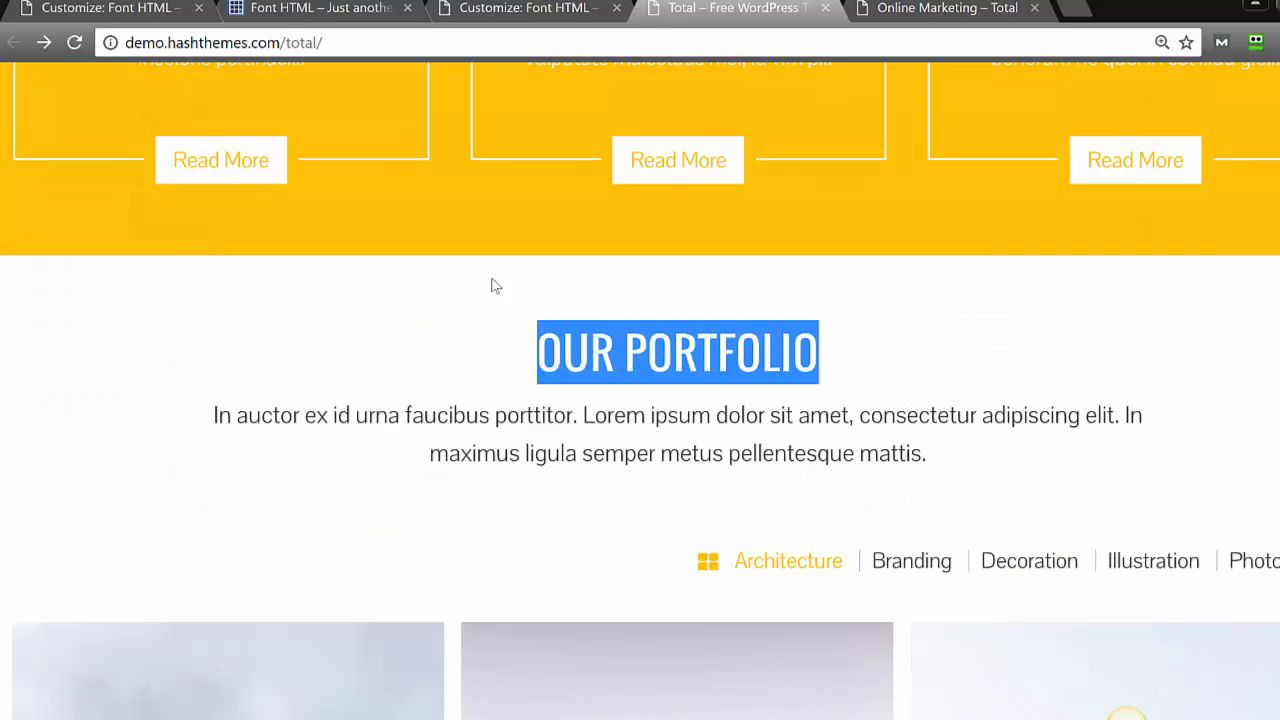
click(150, 8)
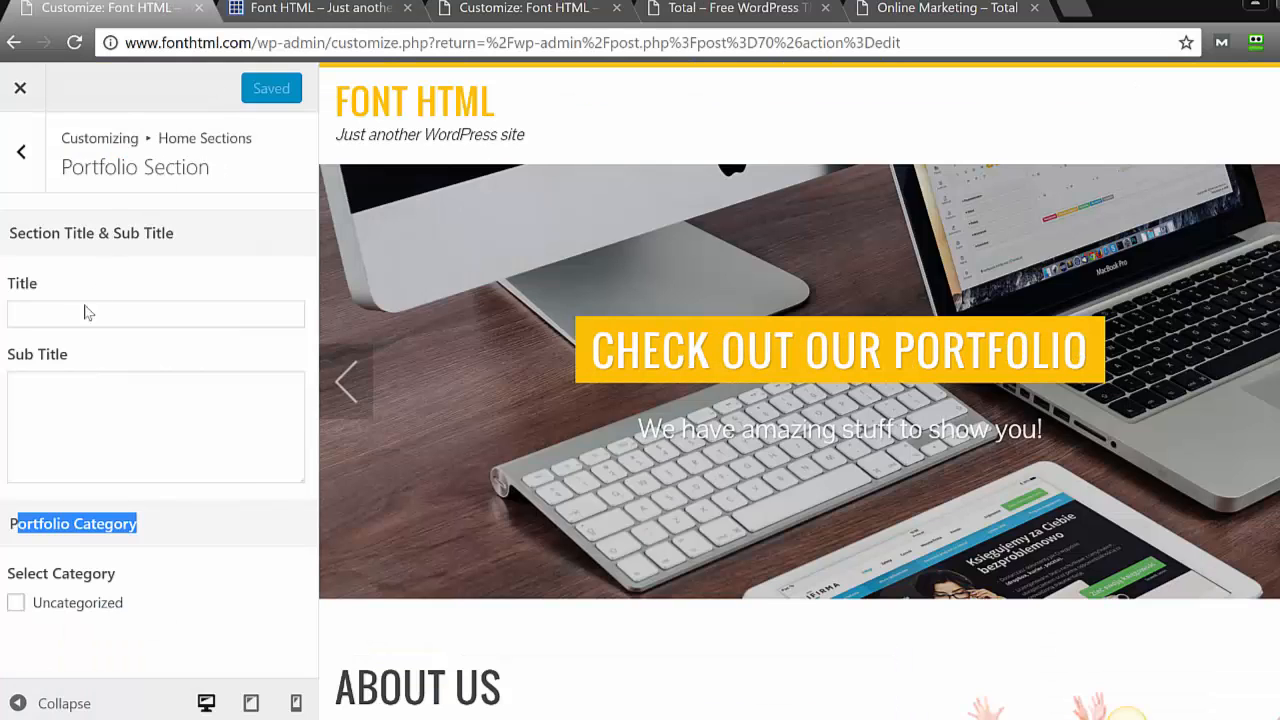
click(77, 316)
key(ctrl+v)
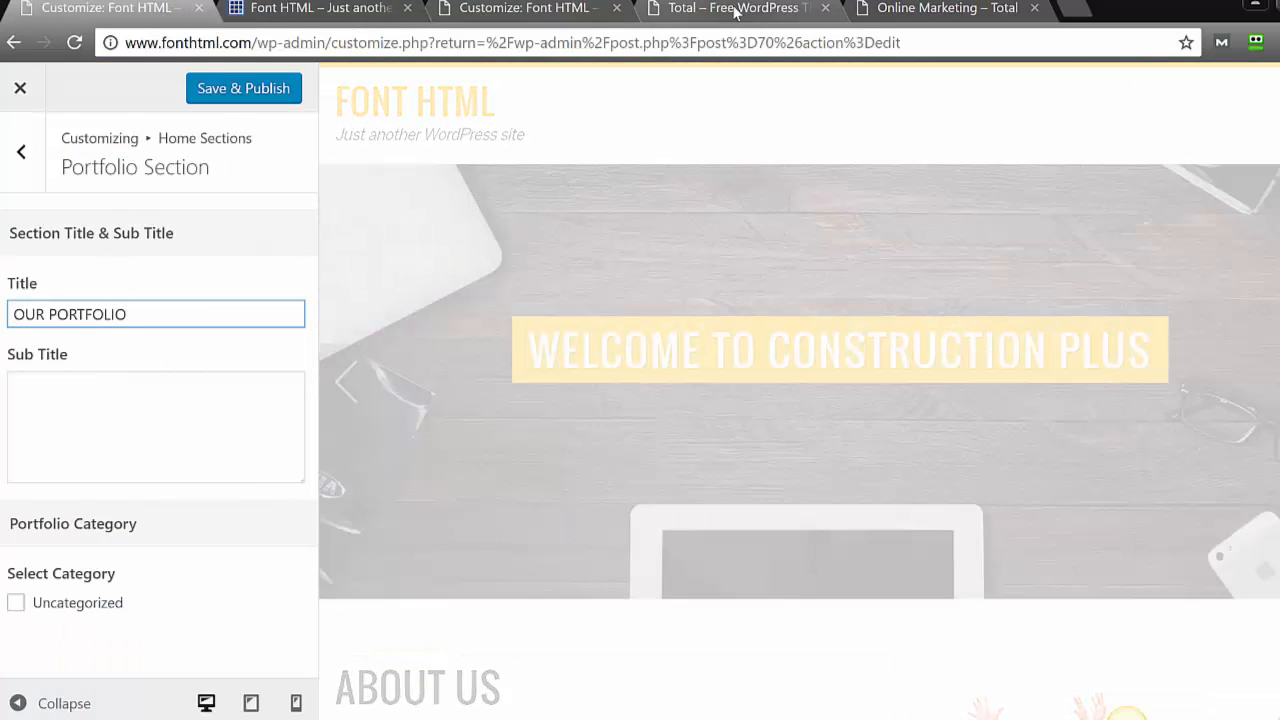
Copy the demo's portfolio description, starting "In auctor ex id urna", into the Portfolio Section's subtitle and publish the changes.
click(735, 10)
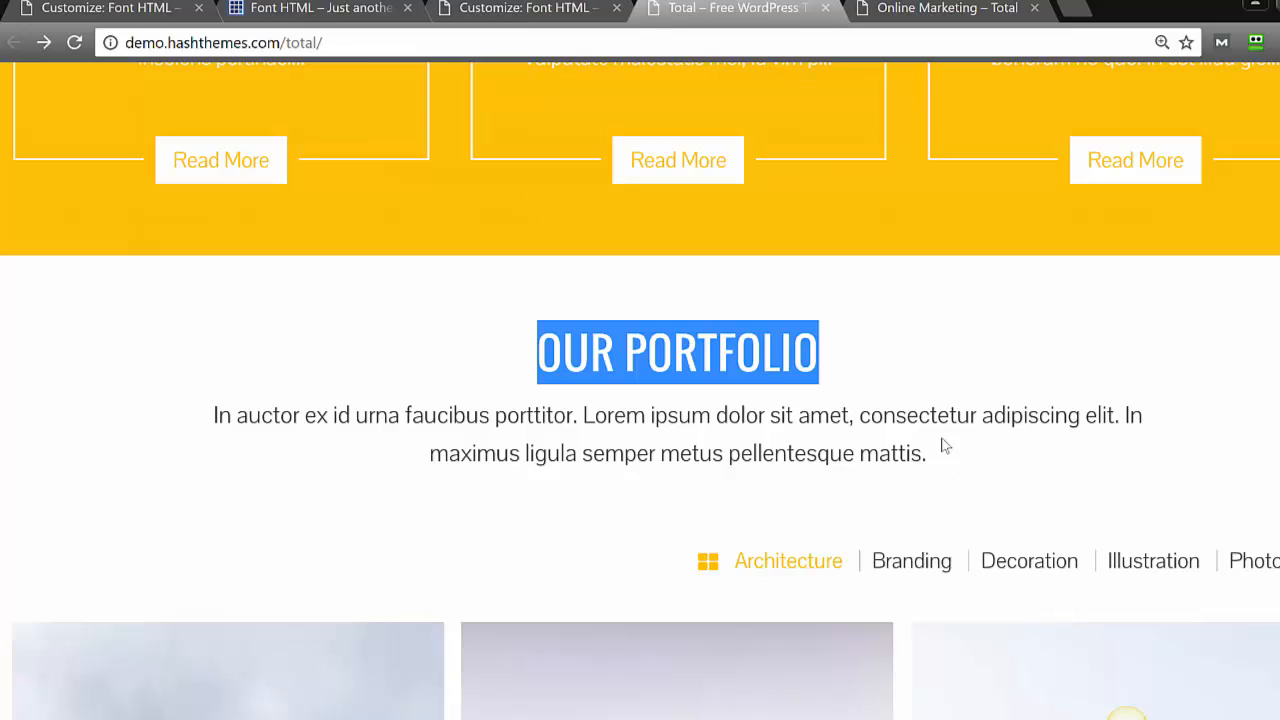
drag(211, 414, 880, 493)
click(895, 493)
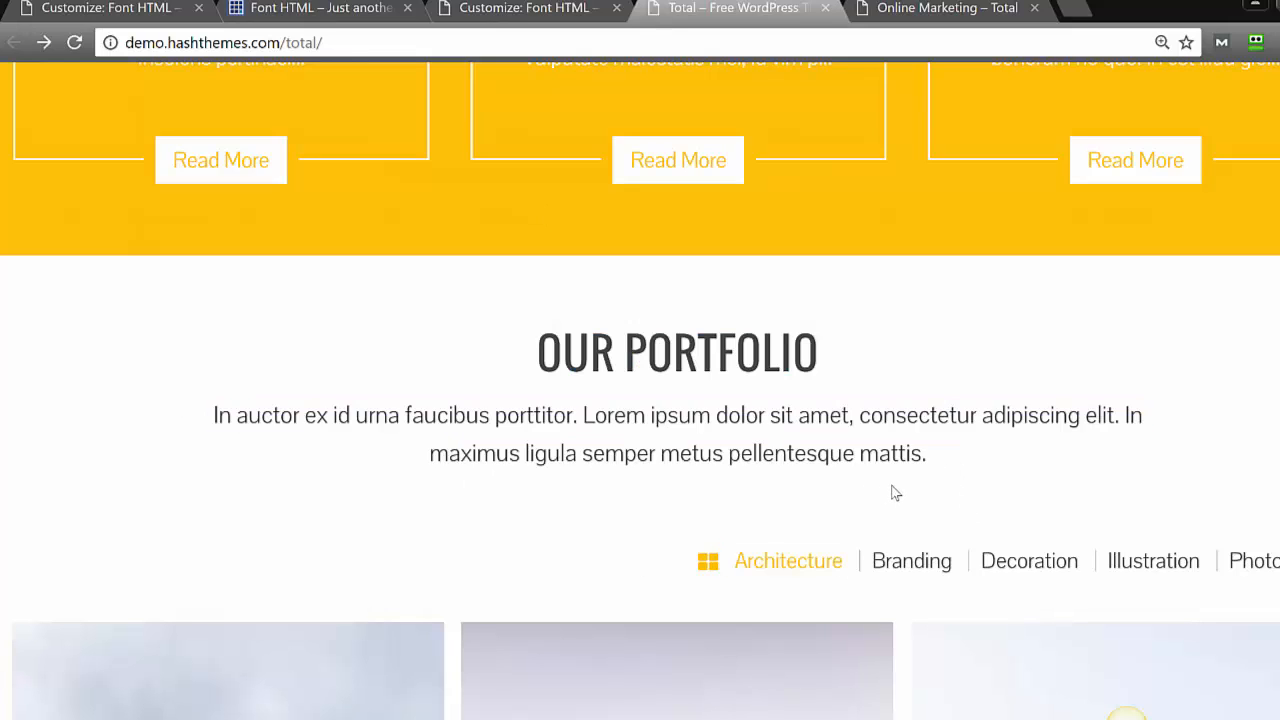
drag(960, 457, 207, 411)
key(ctrl+c)
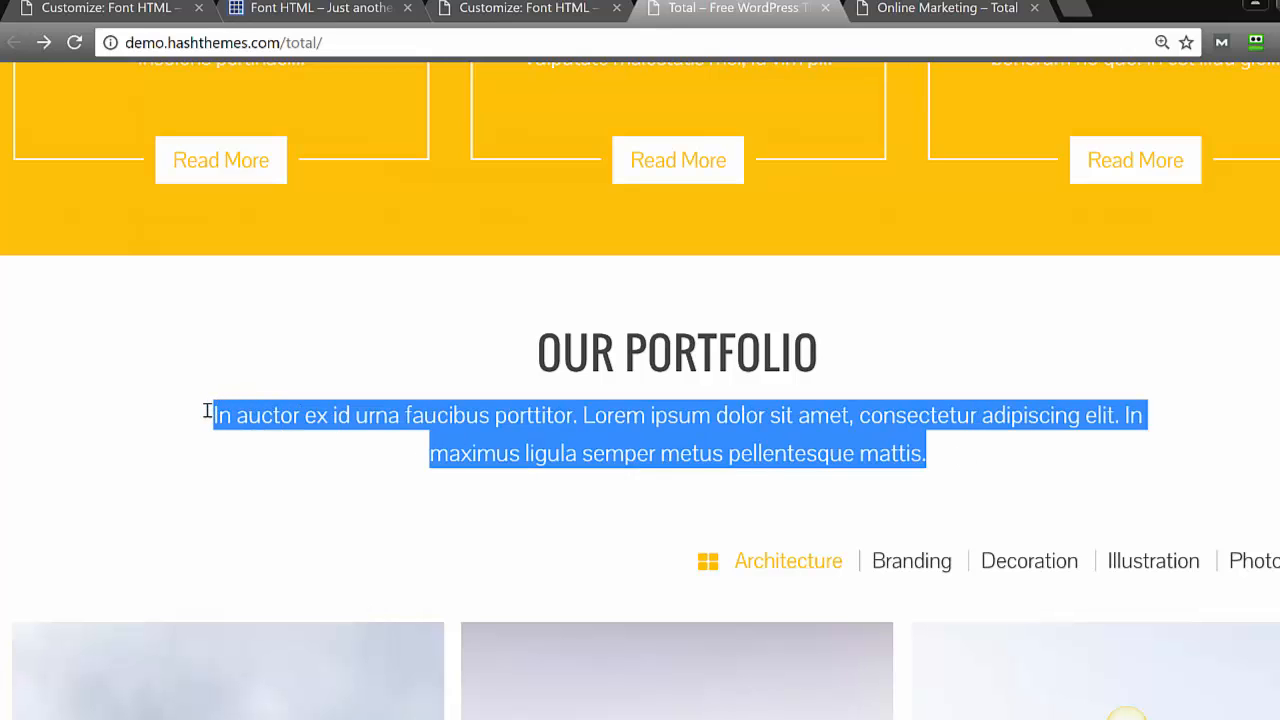
click(62, 9)
click(133, 398)
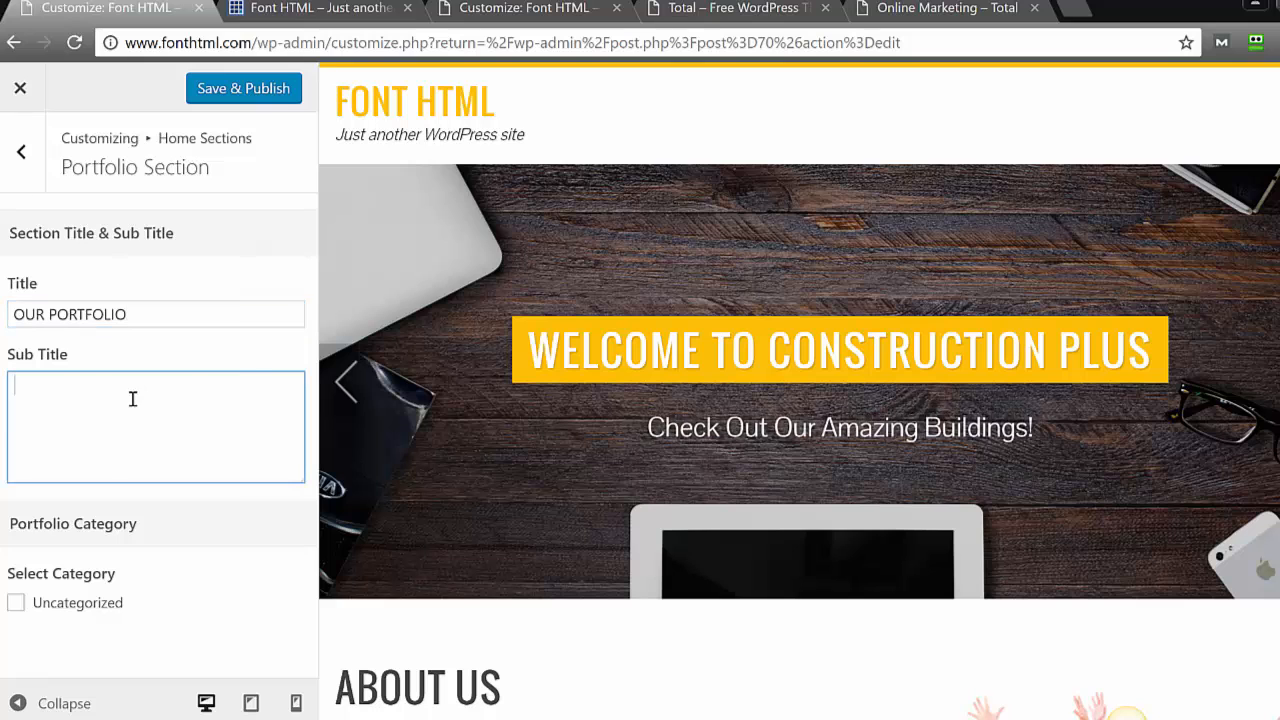
key(ctrl+v)
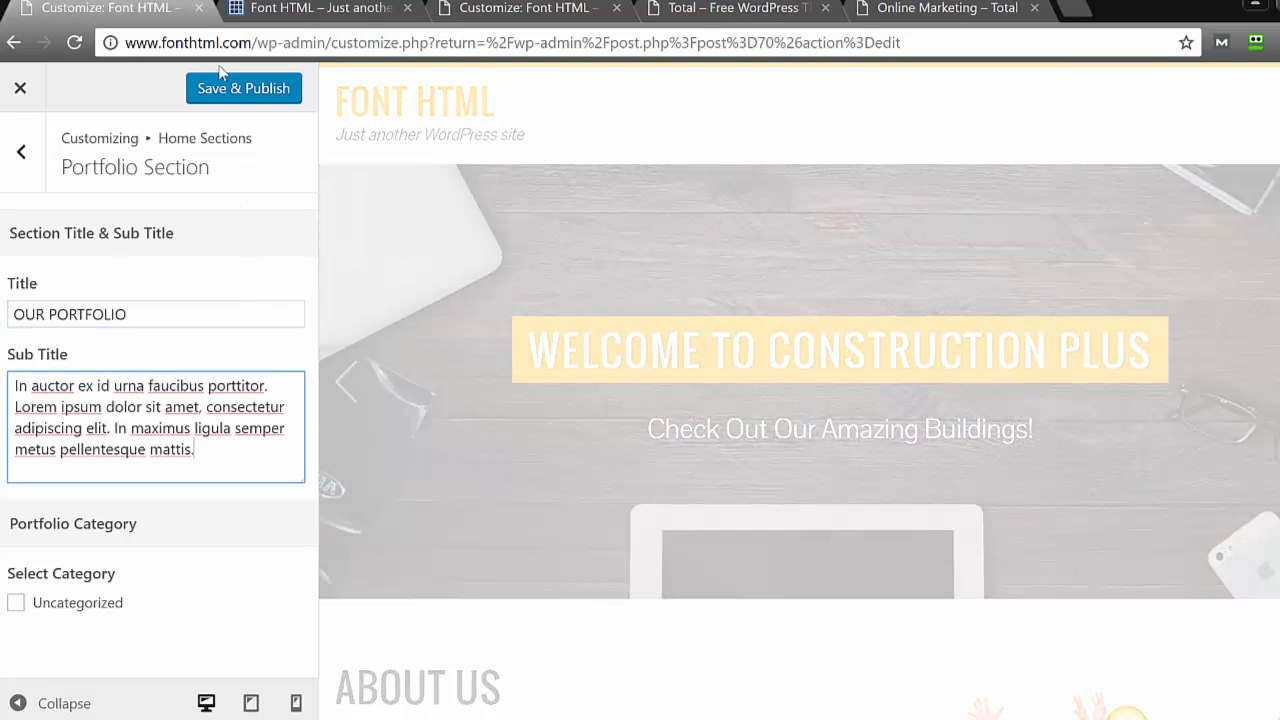
click(221, 87)
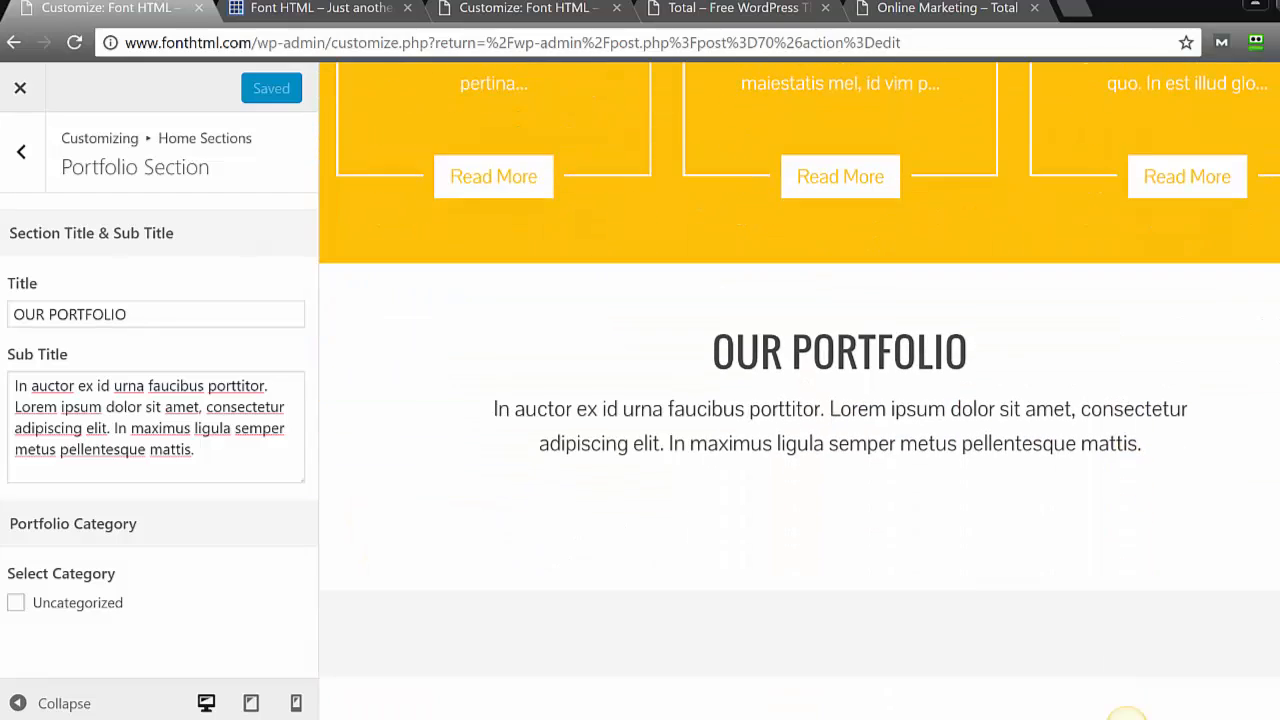
scroll(525, 169, up, 1)
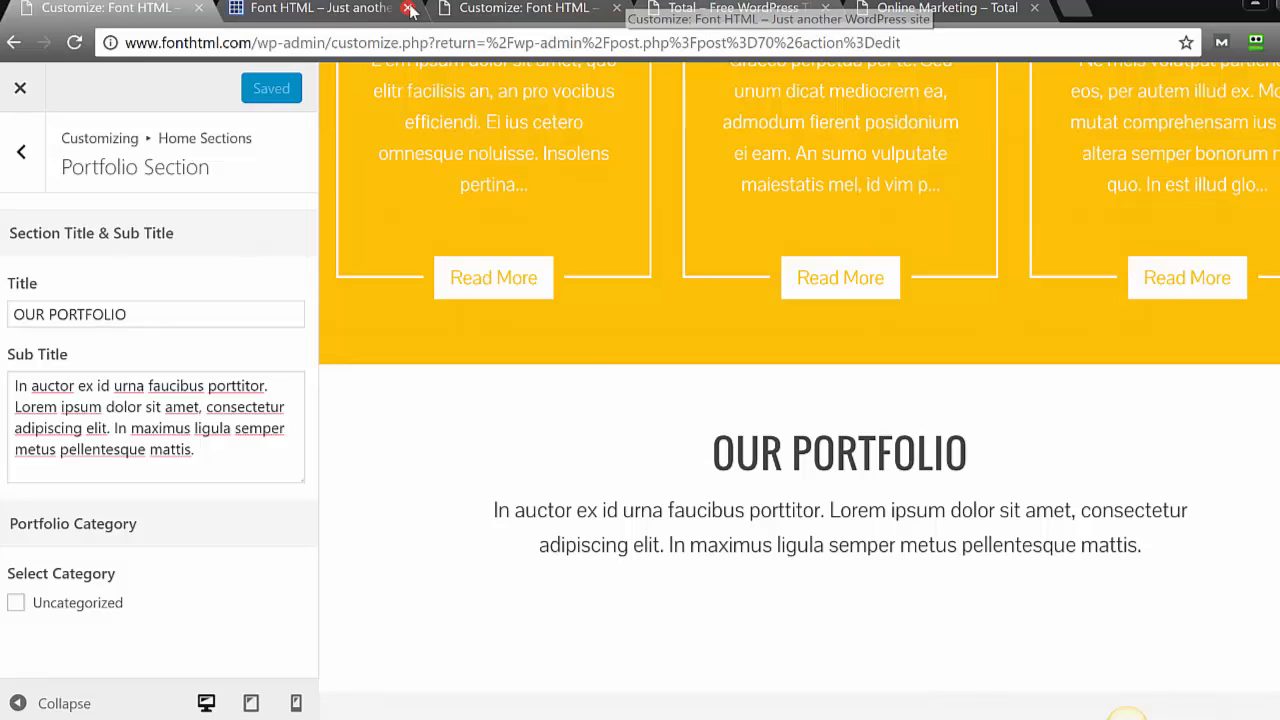
Leave the customizer and open the post categories management page in the WordPress admin.
click(21, 90)
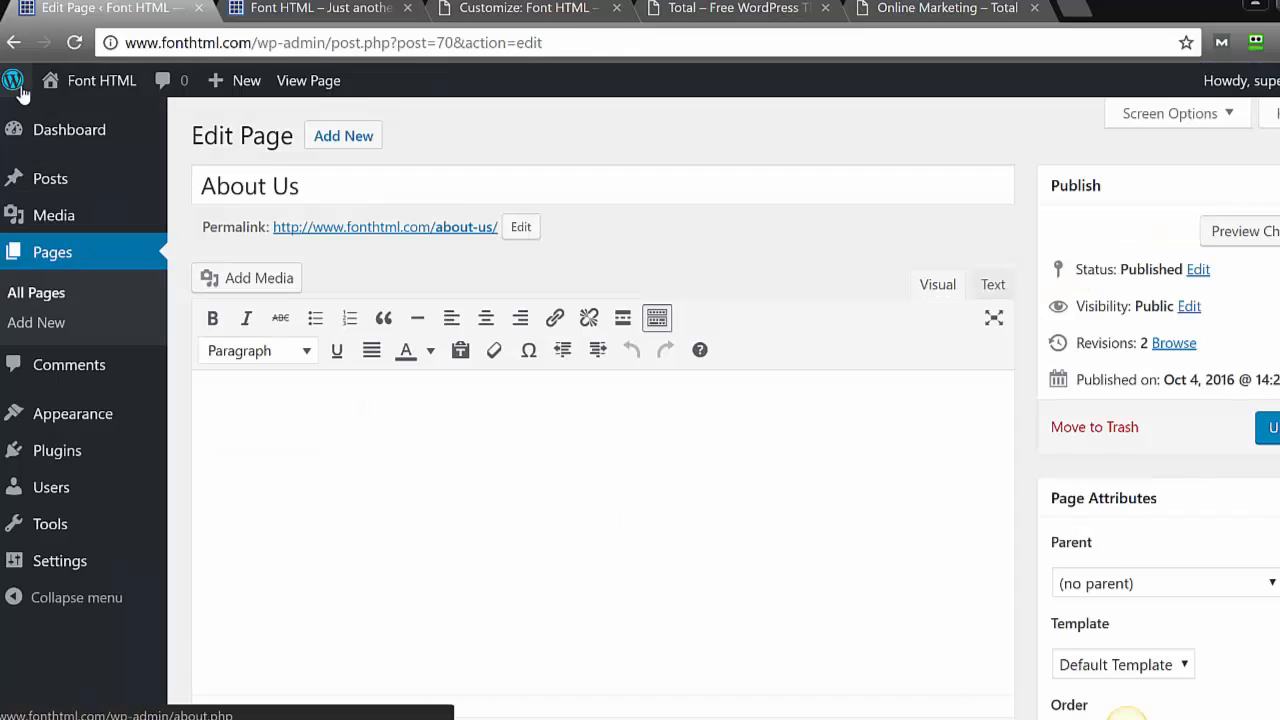
mouse_move(30, 140)
mouse_move(133, 190)
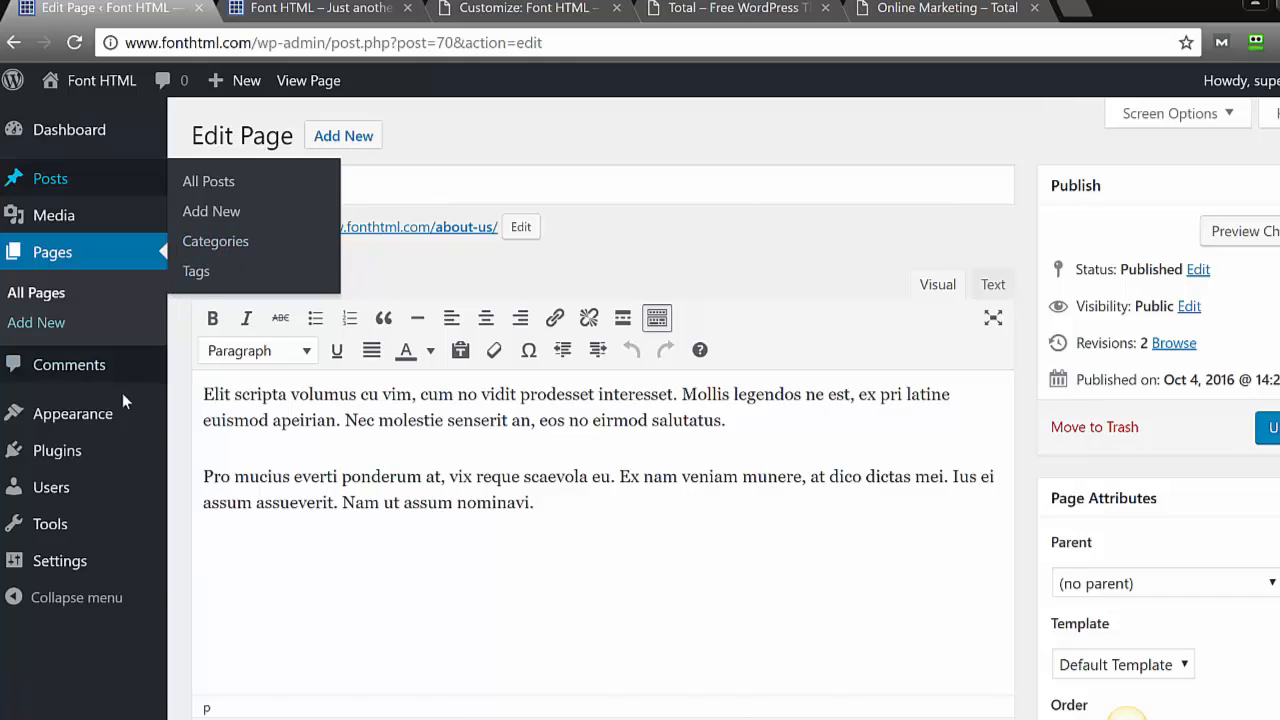
mouse_move(115, 413)
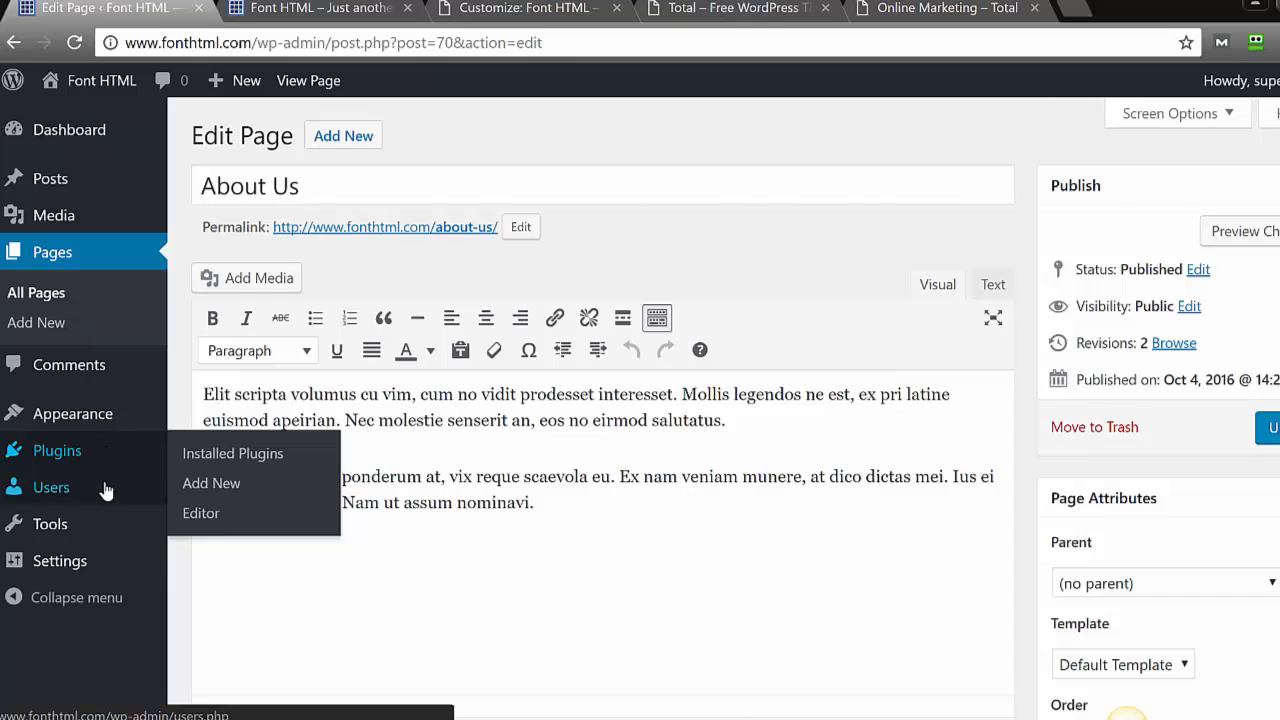
mouse_move(96, 562)
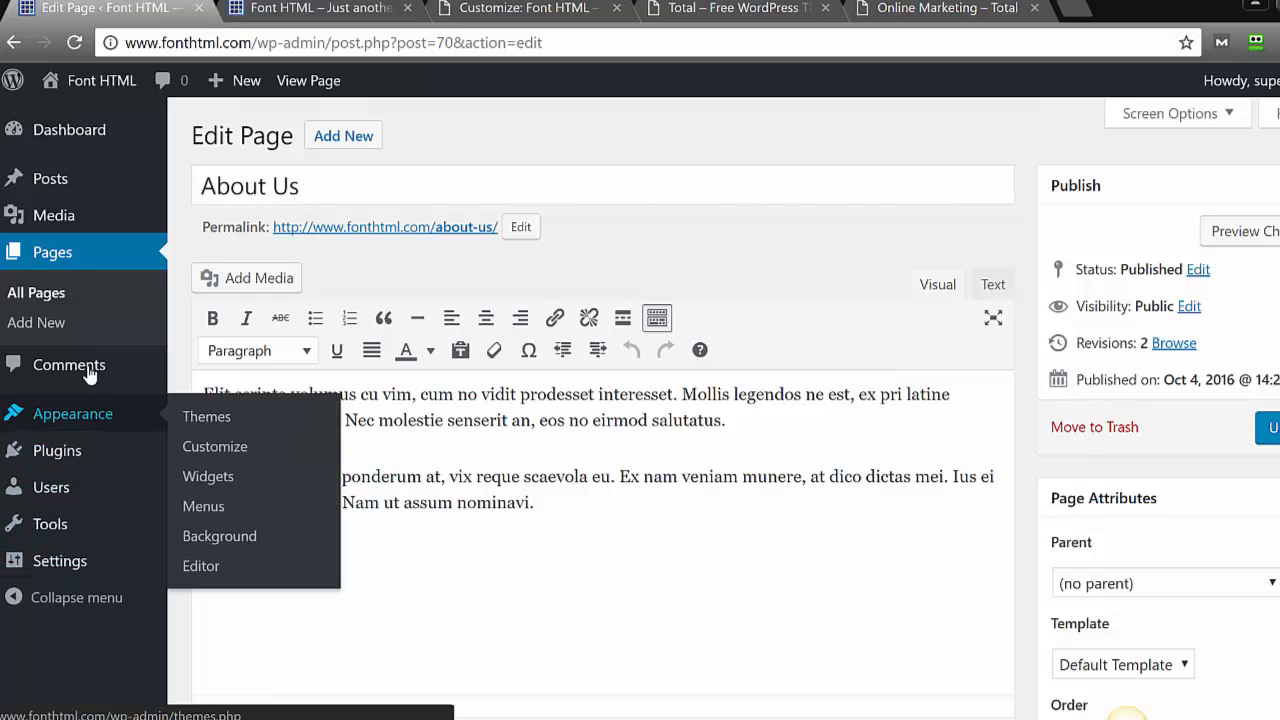
mouse_move(82, 218)
mouse_move(87, 193)
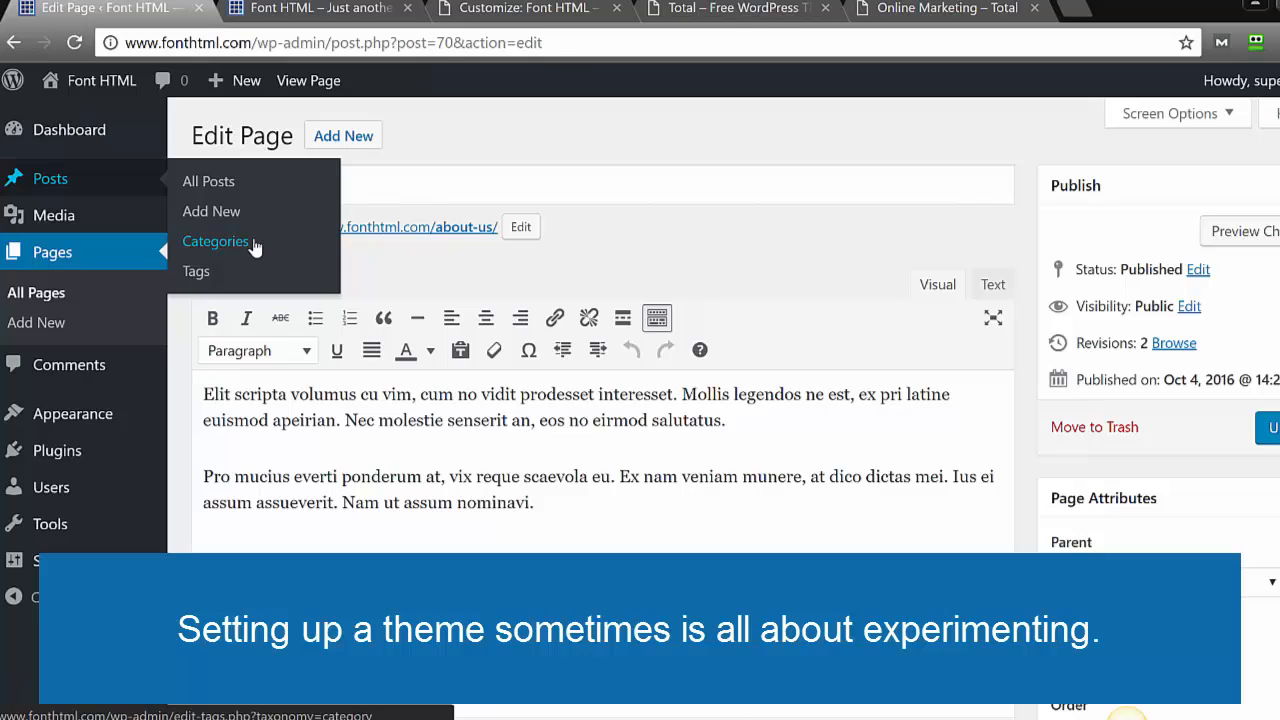
click(255, 242)
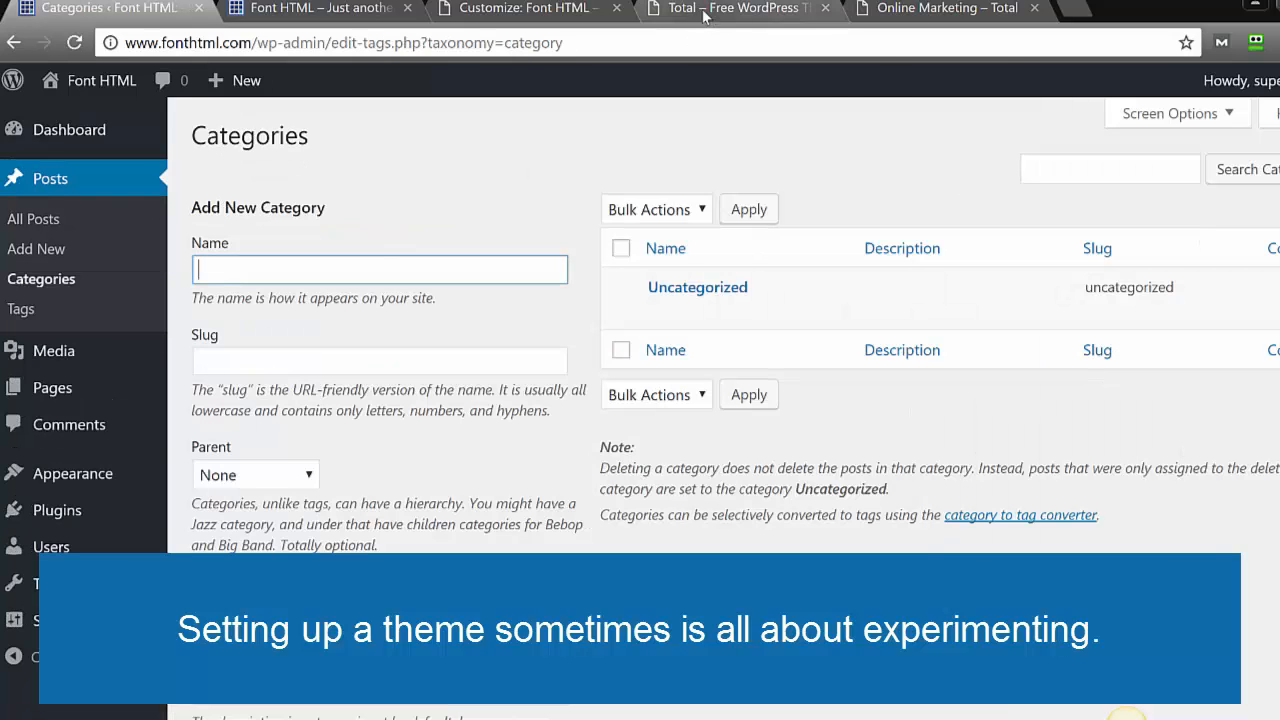
Copy the portfolio category name "Architecture" from the Total demo home page and add it as a new post category.
drag(768, 10, 350, 10)
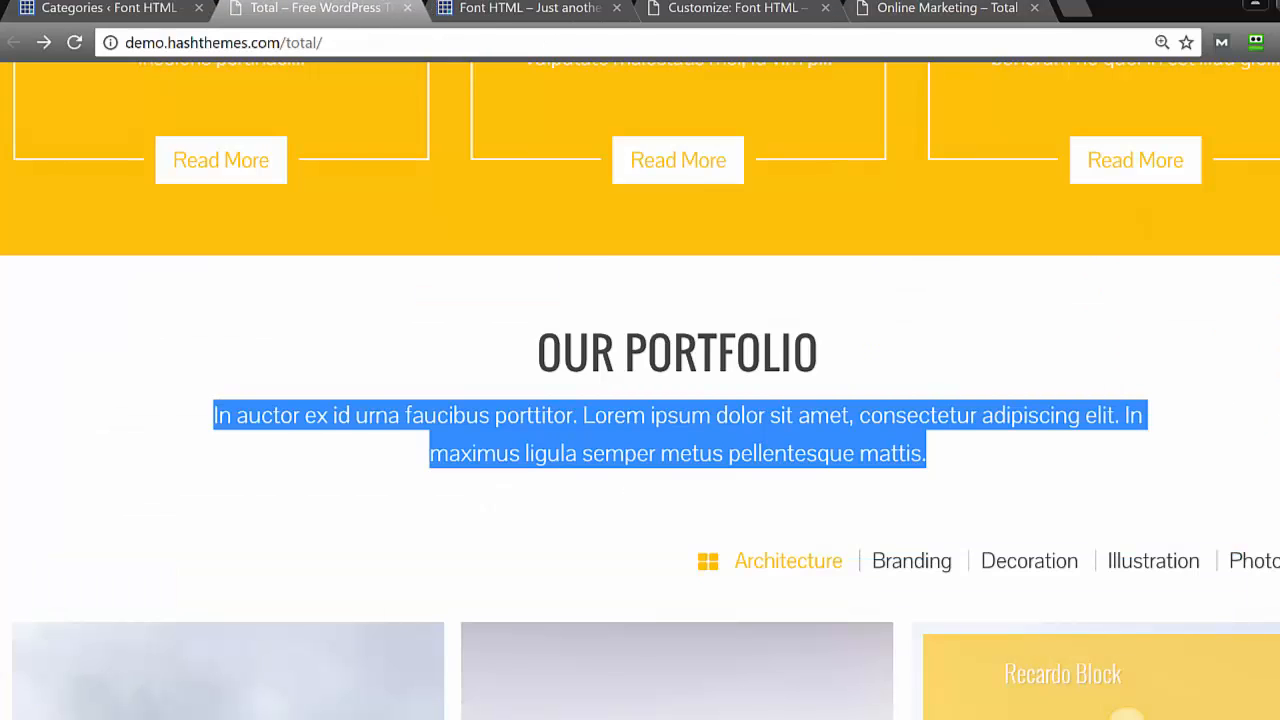
drag(850, 560, 740, 562)
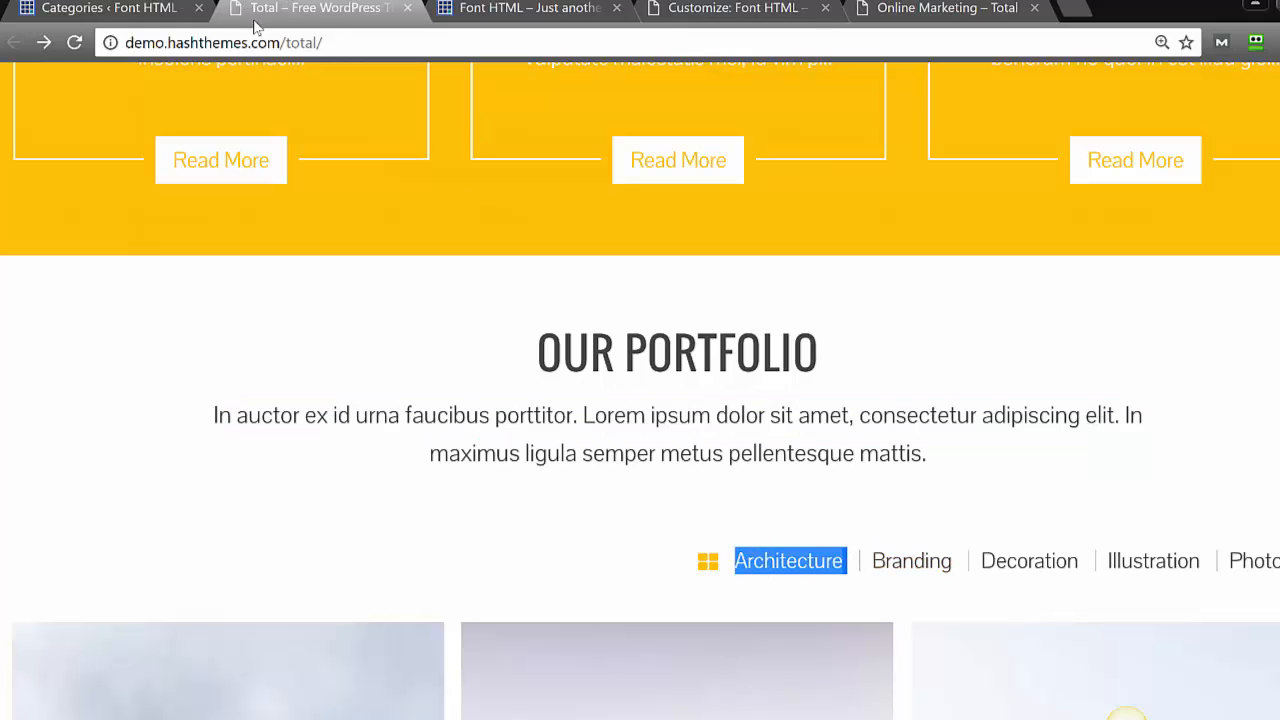
click(108, 8)
text(Architecture)
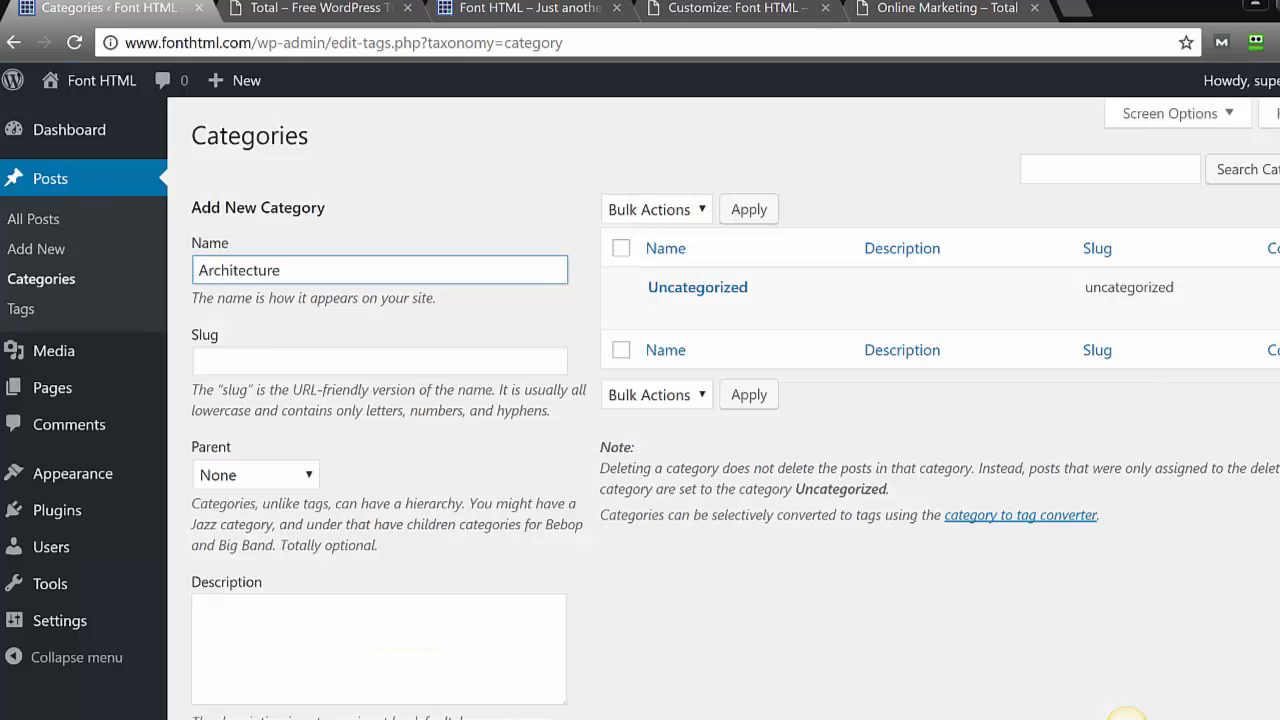
scroll(1136, 290, down, 2)
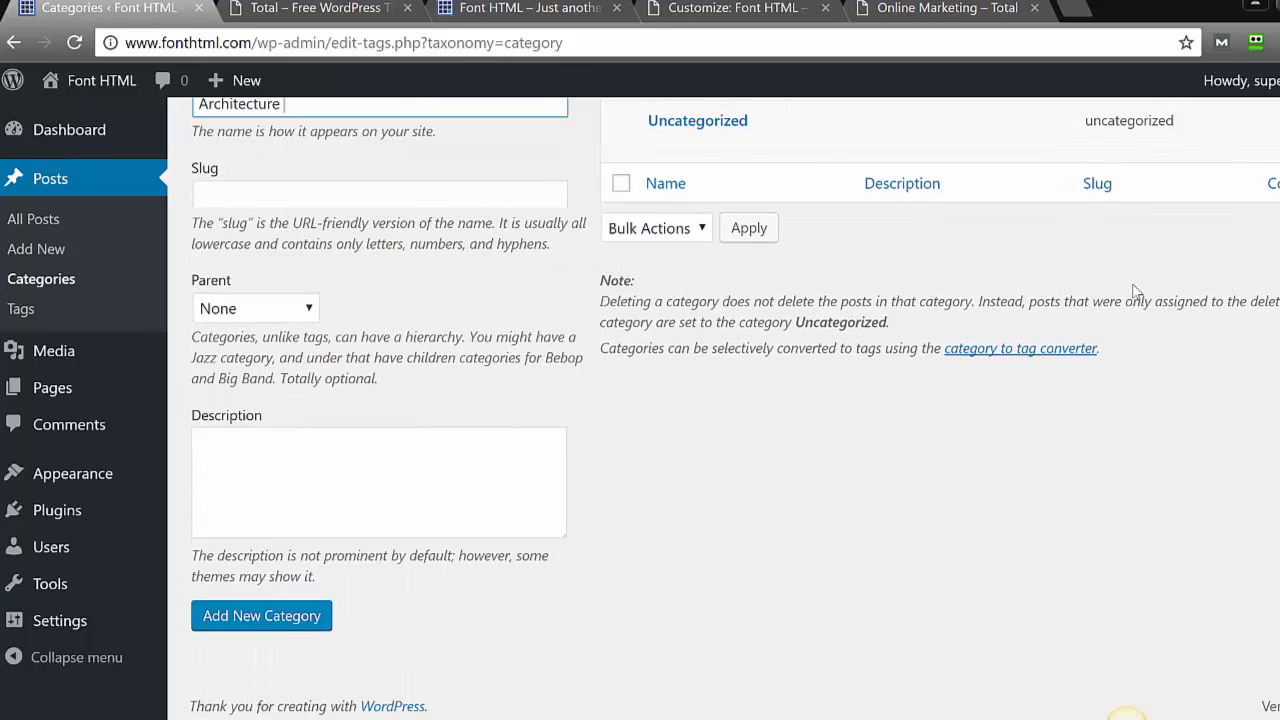
click(226, 600)
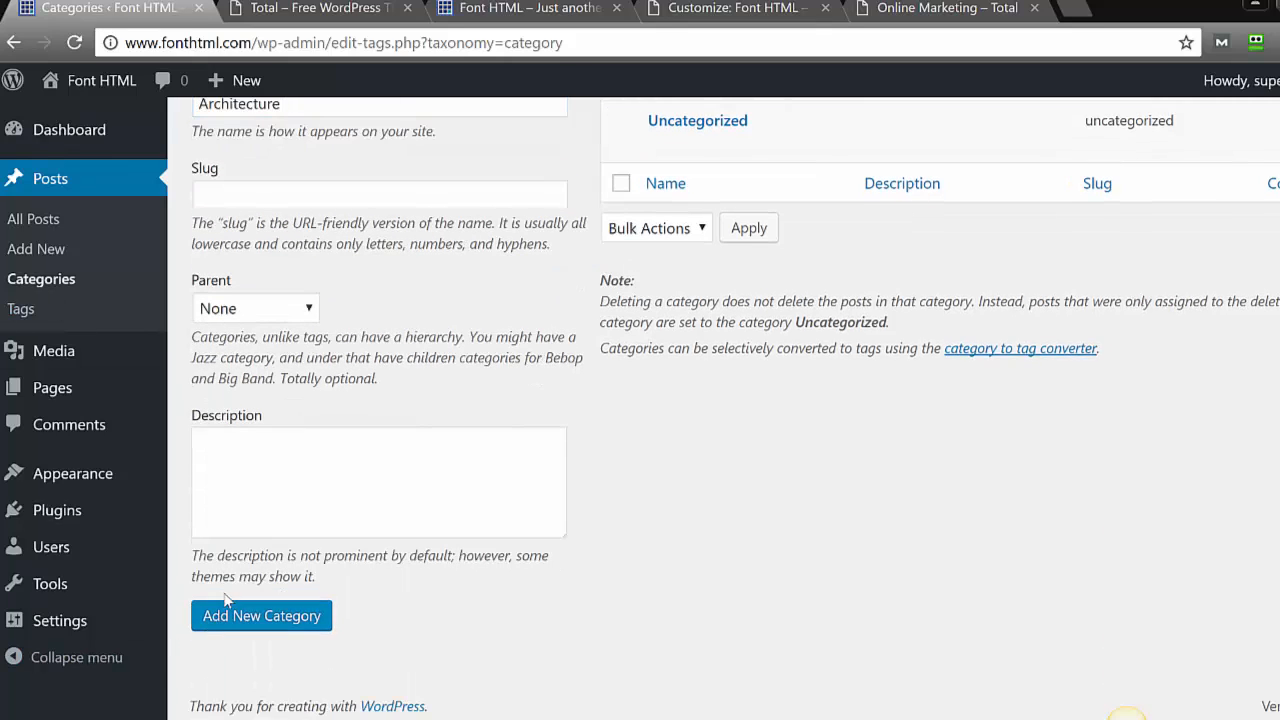
click(222, 617)
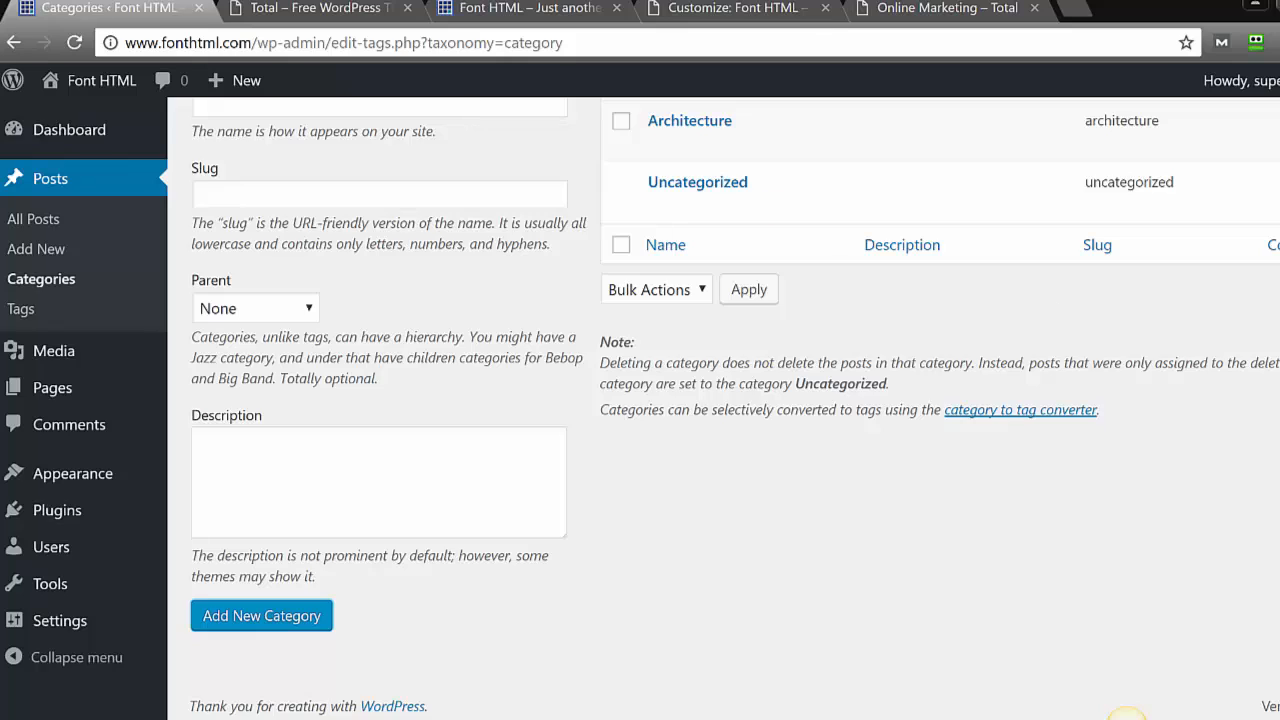
Add a second post category named "Branding".
scroll(1080, 271, up, 2)
click(364, 266)
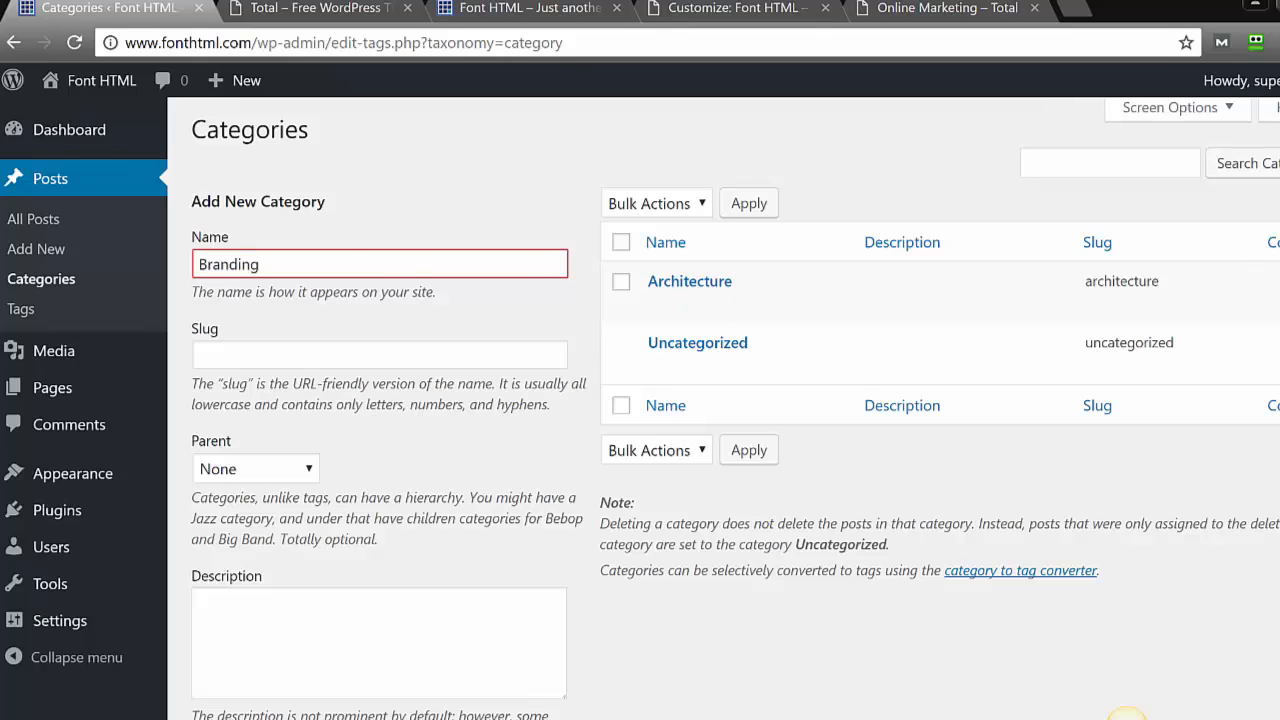
scroll(423, 578, down, 2)
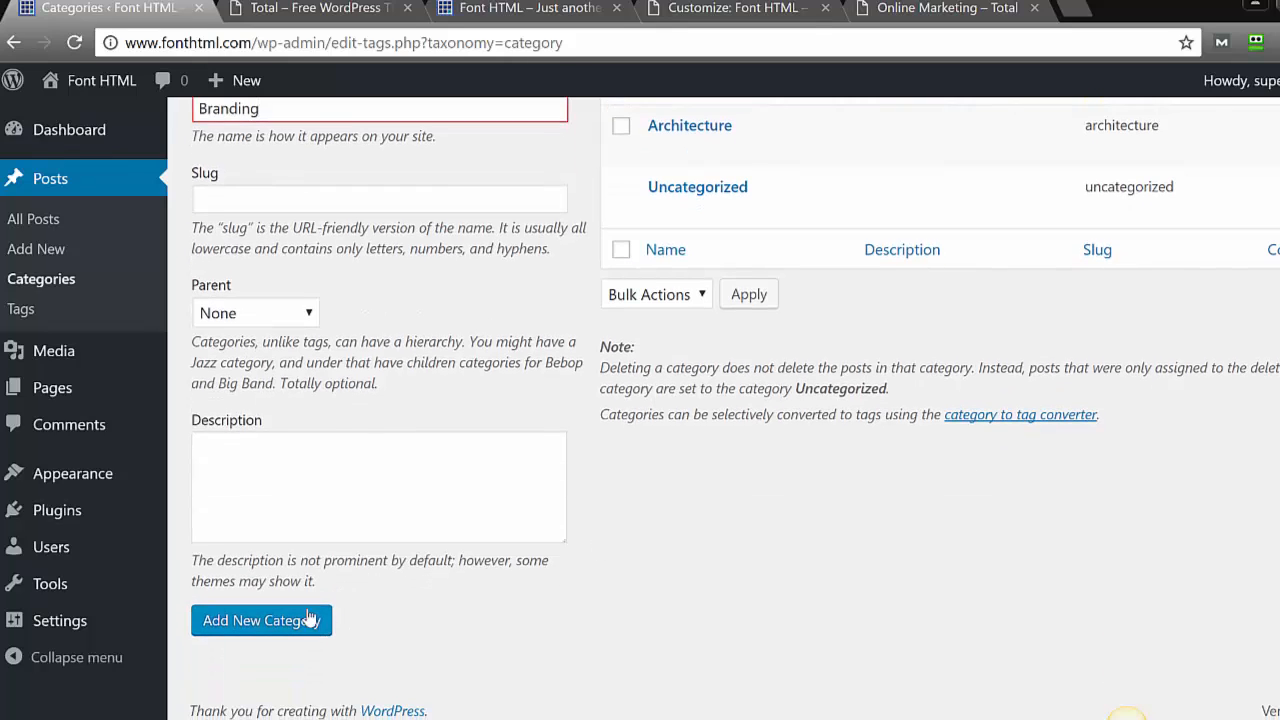
click(310, 620)
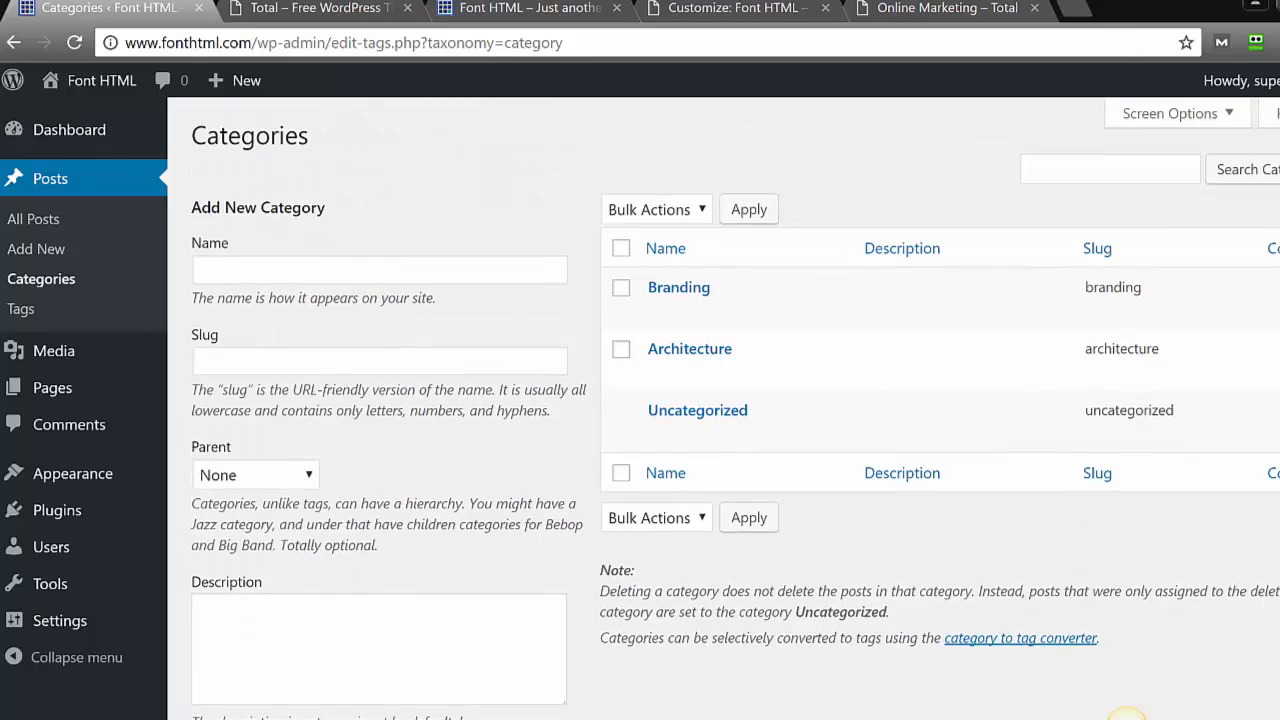
Check the Total demo's portfolio category names, add a post category named "Decoration", and start a new post.
click(882, 10)
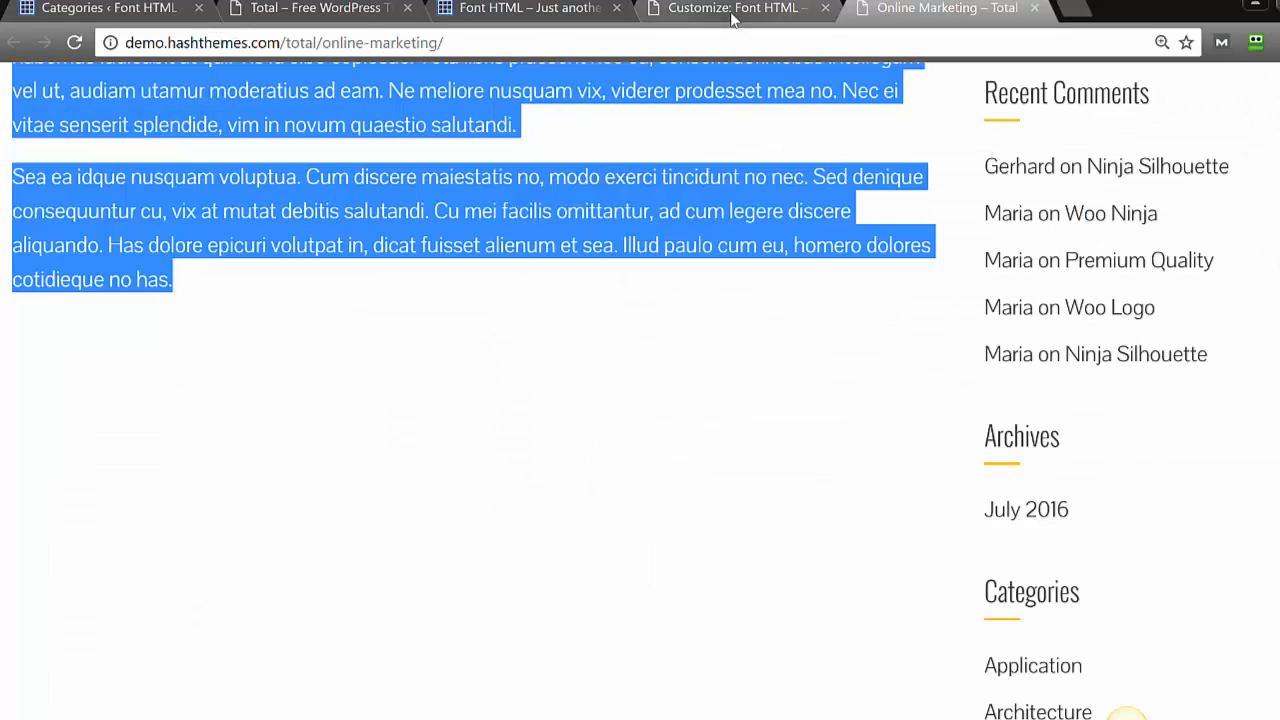
click(814, 7)
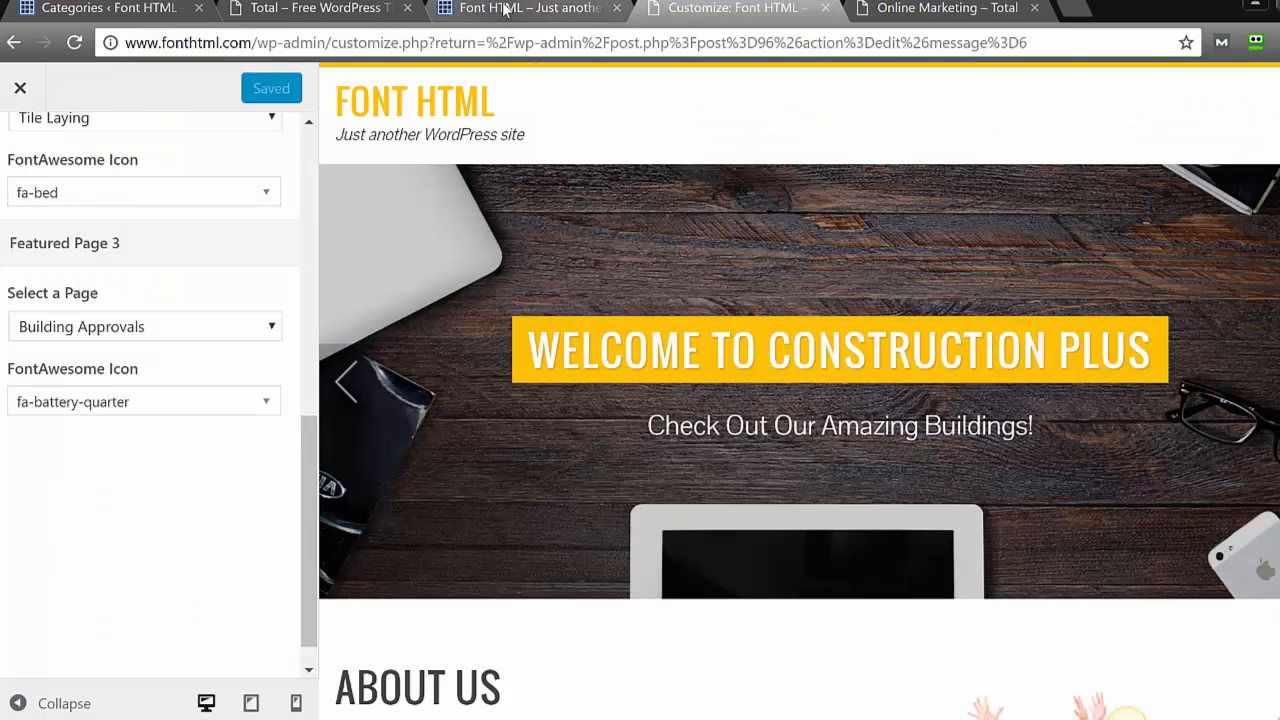
click(540, 8)
click(323, 7)
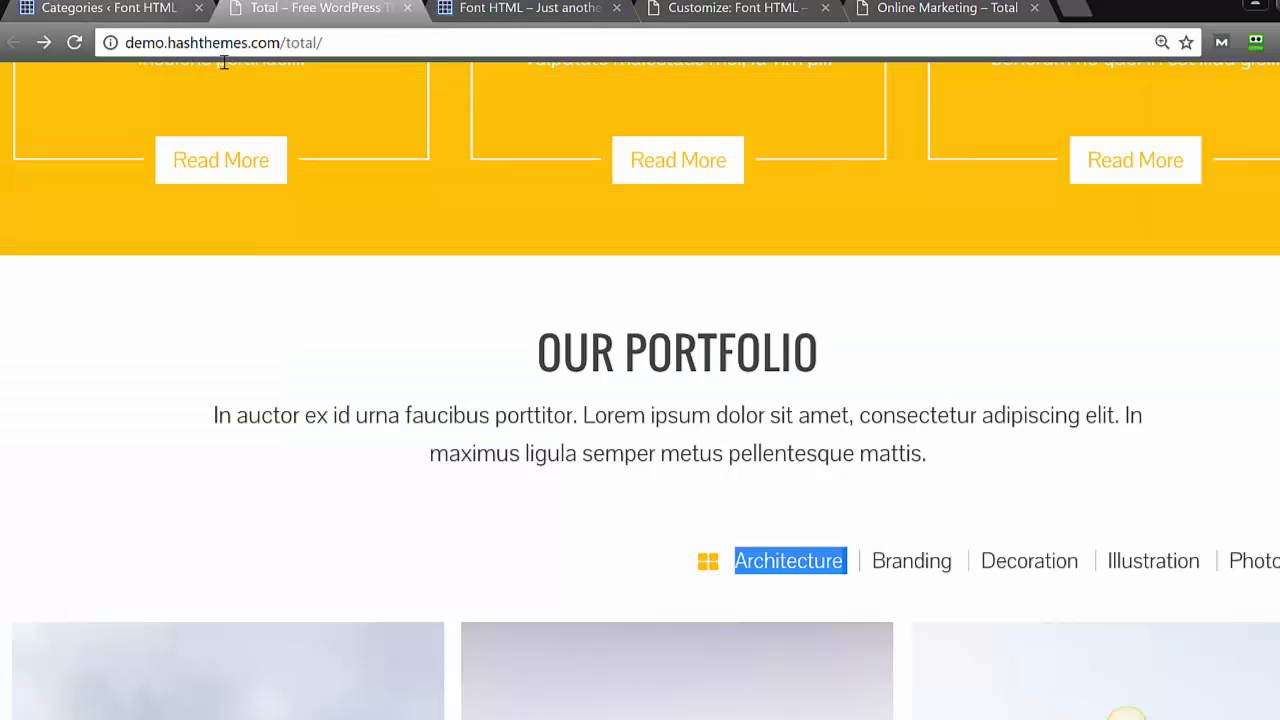
click(138, 14)
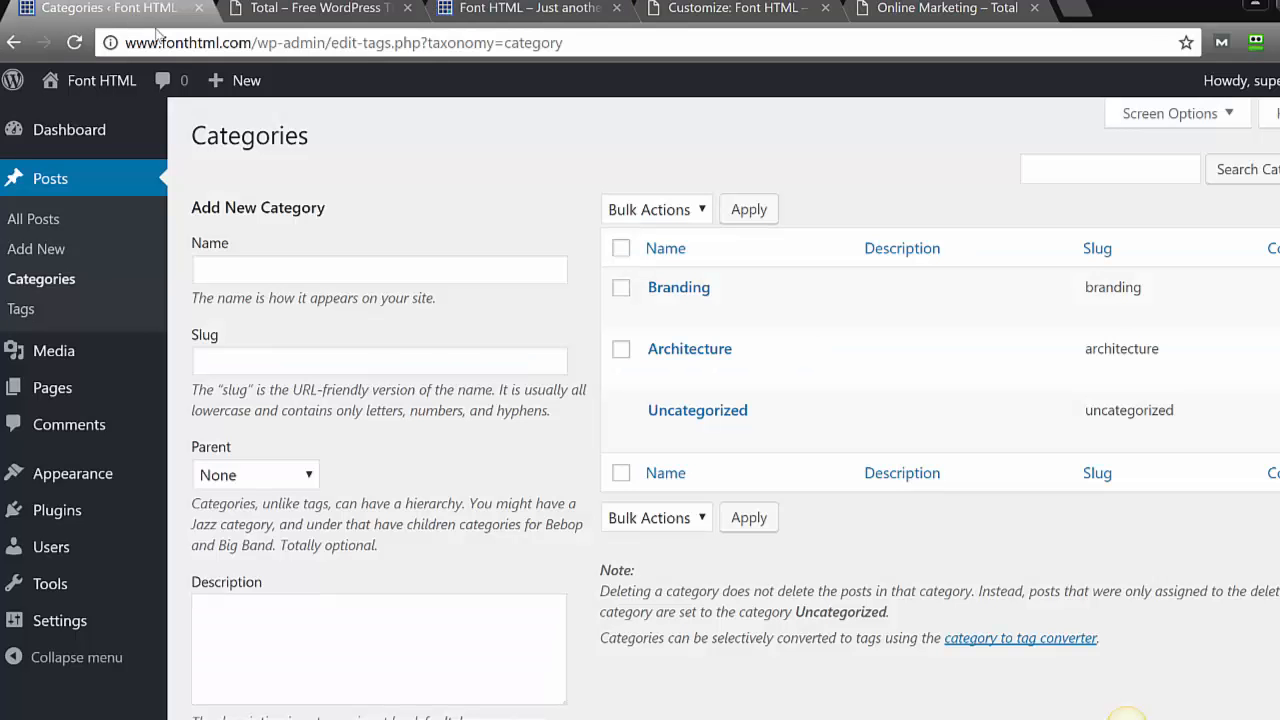
click(318, 268)
text(Decoration)
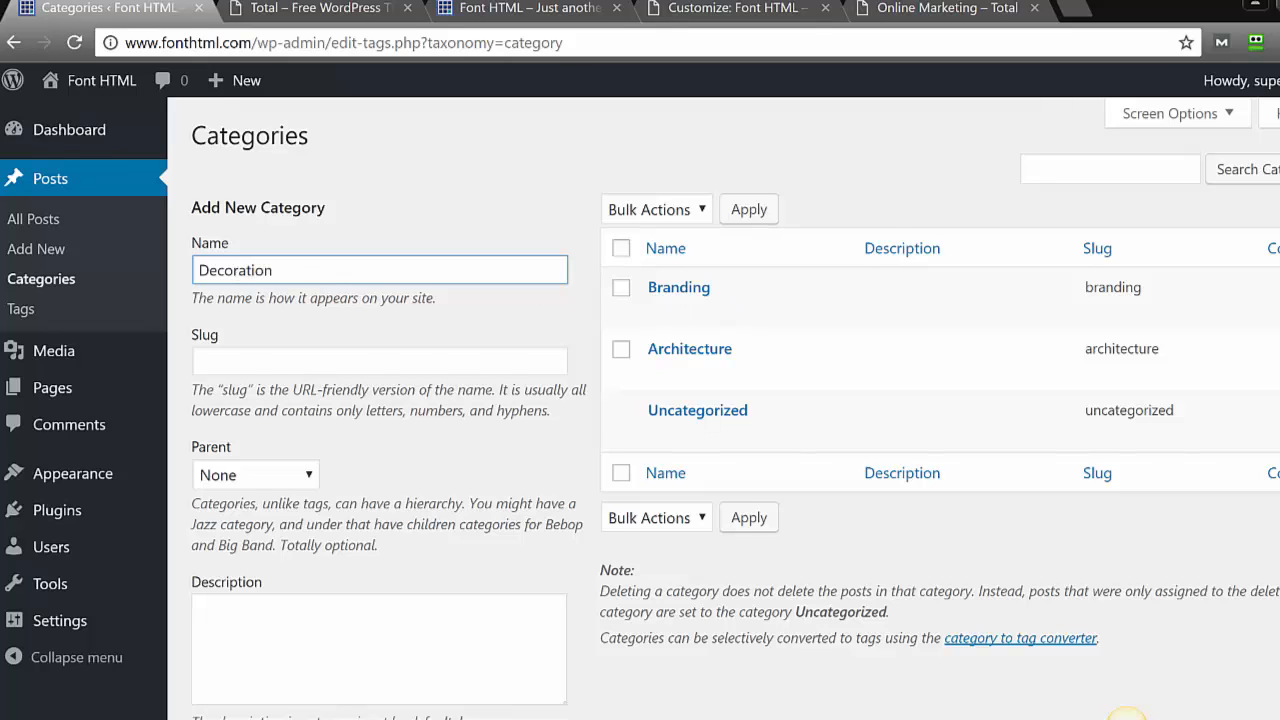
scroll(896, 430, down, 3)
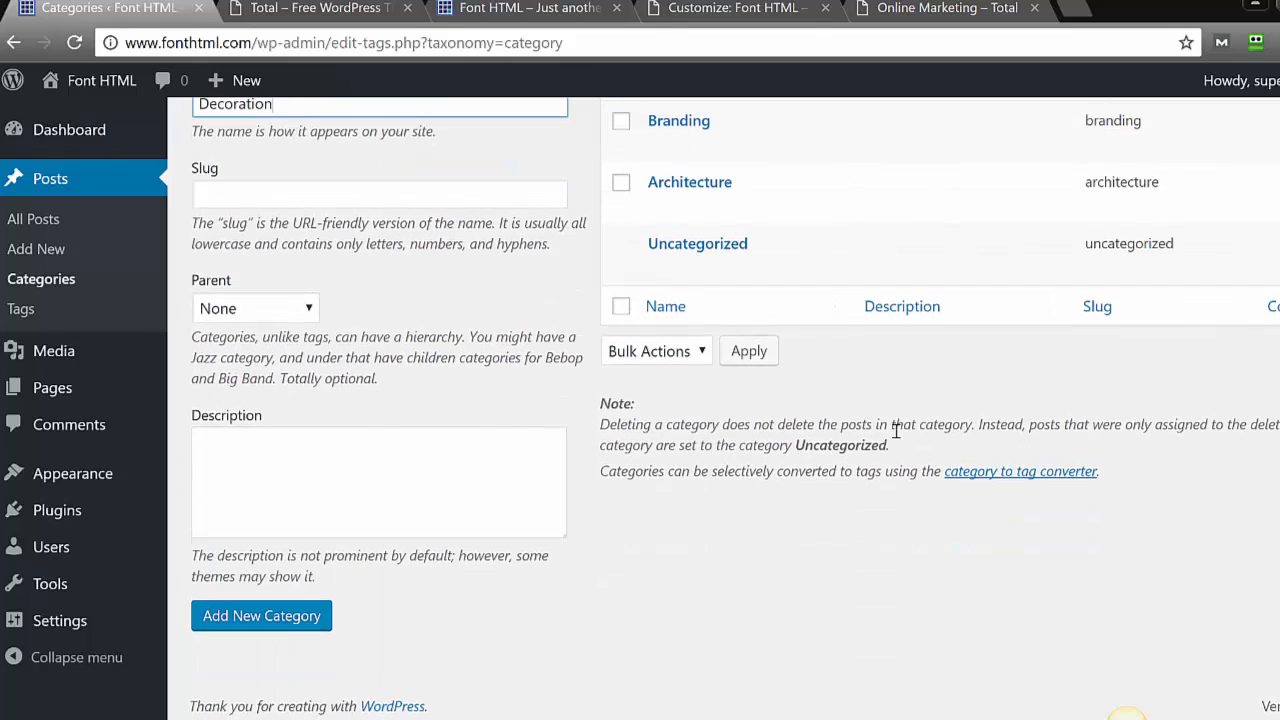
click(310, 613)
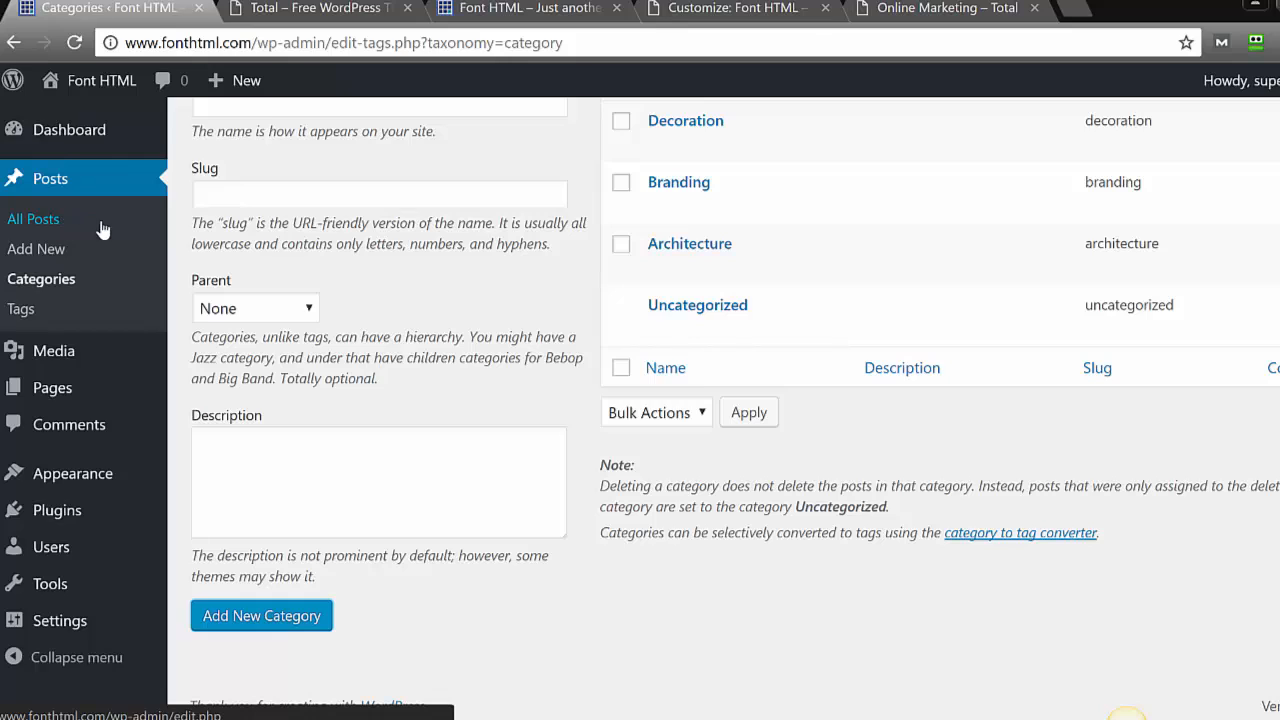
click(58, 251)
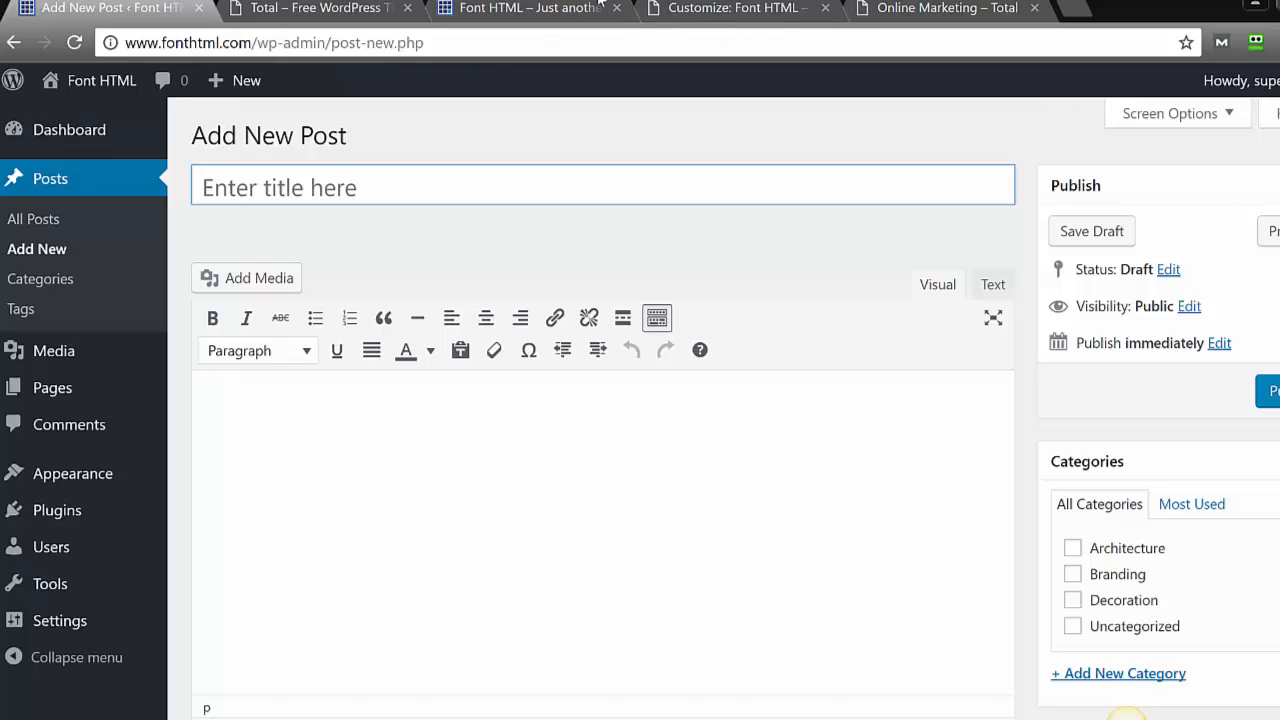
Return the Total demo's Online Marketing page to the home page and examine the portfolio images and their overlay titles.
click(862, 9)
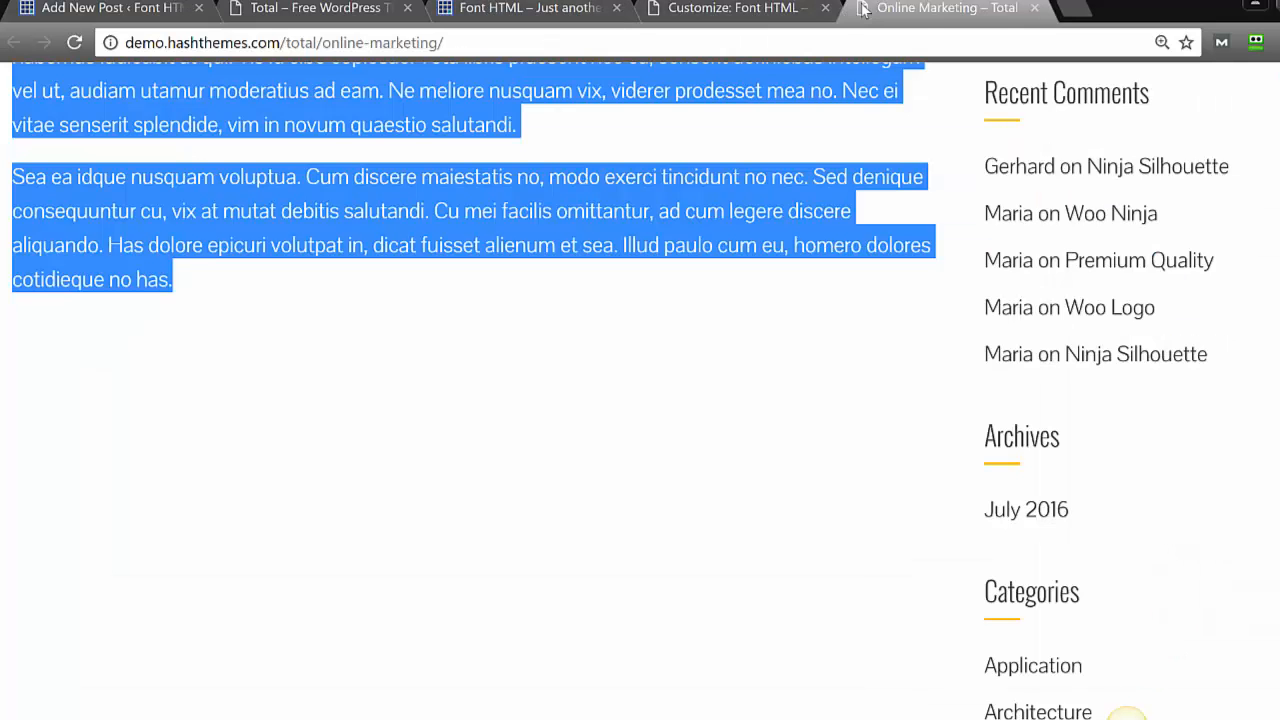
scroll(640, 391, up, 8)
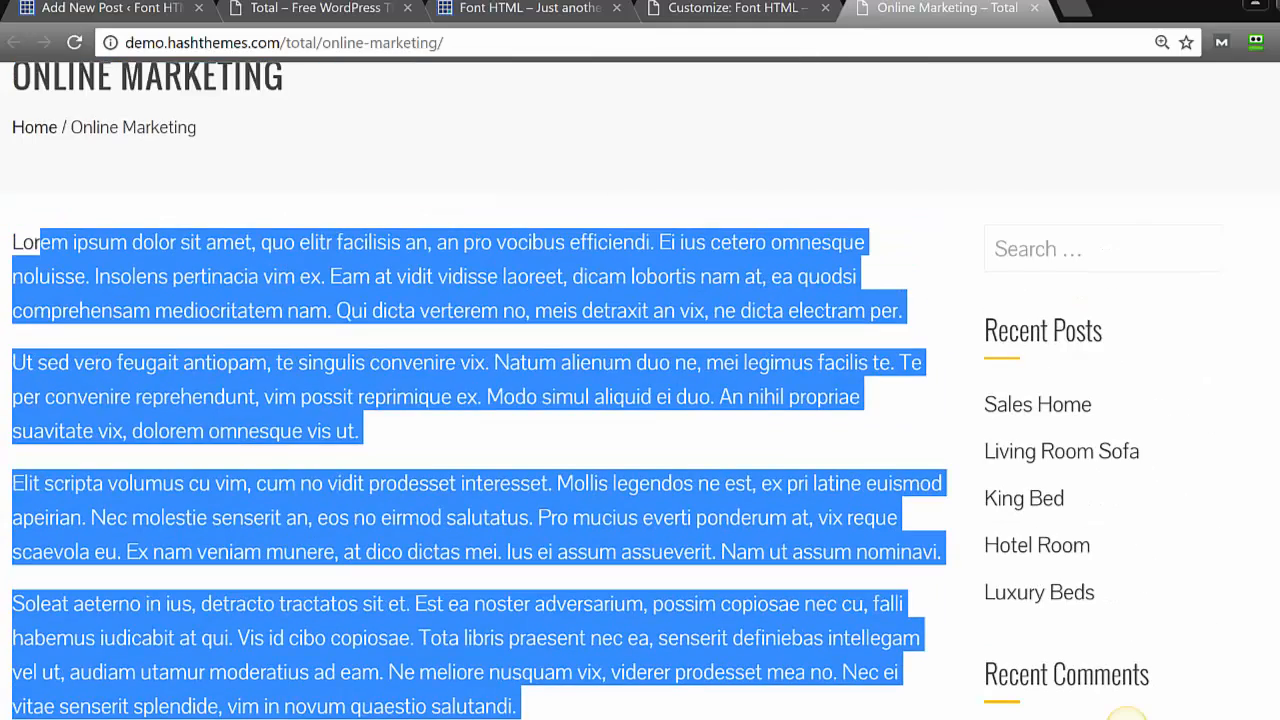
click(580, 126)
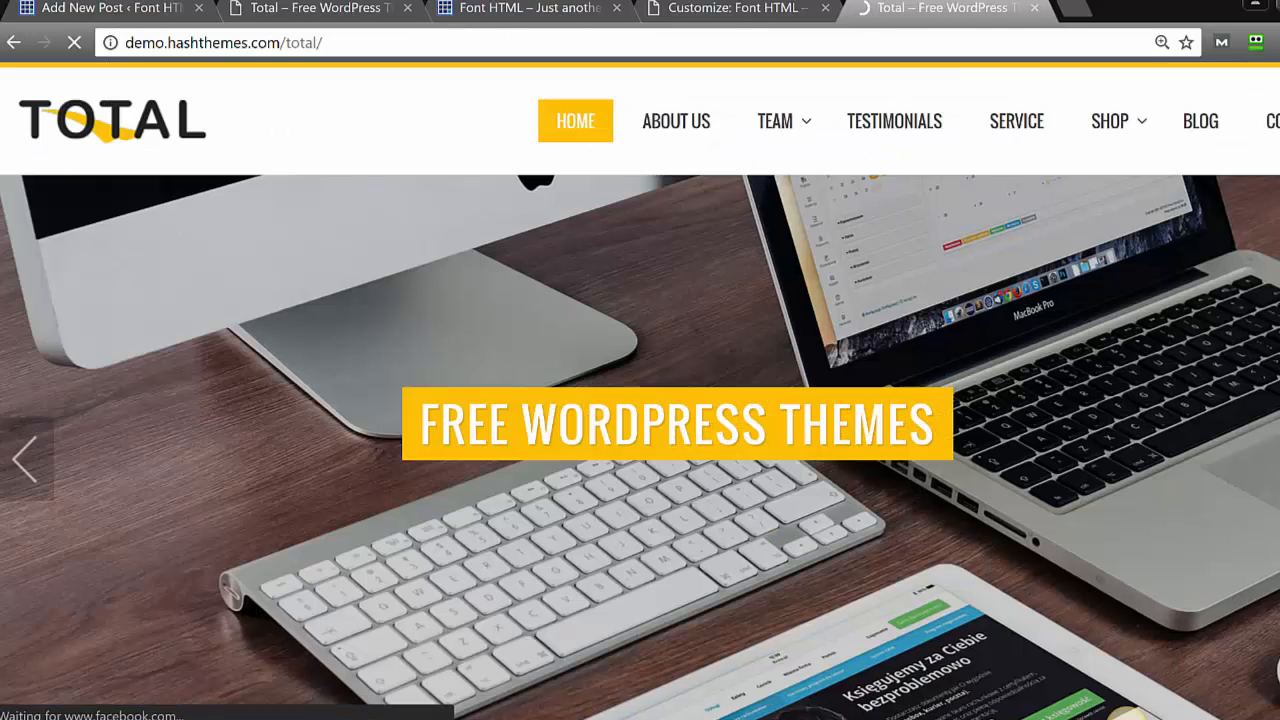
scroll(640, 391, down, 10)
scroll(640, 391, down, 10)
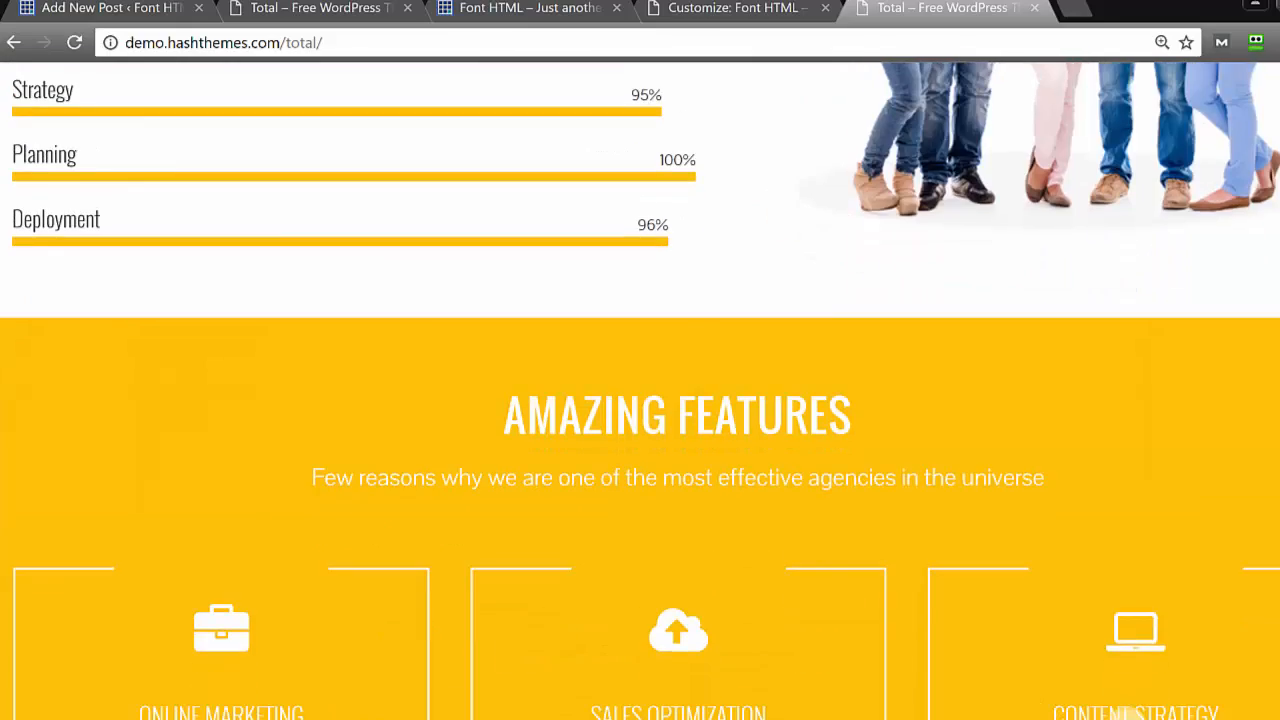
scroll(640, 391, down, 5)
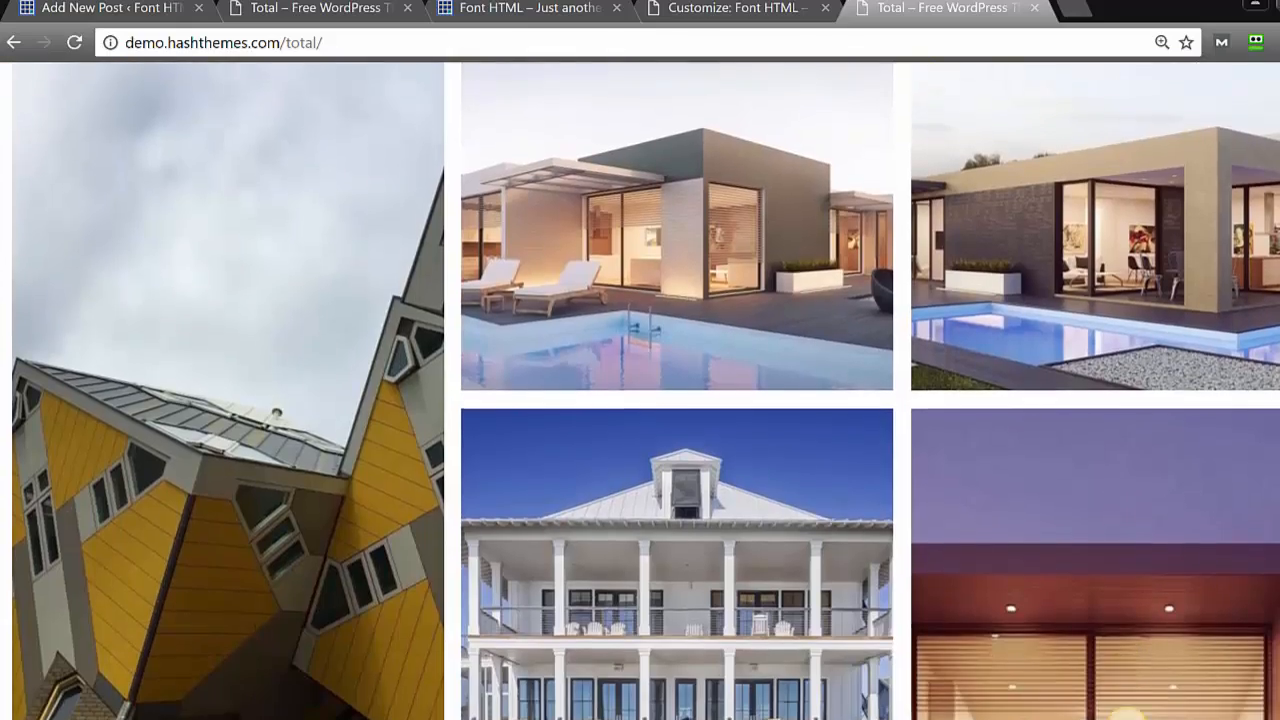
scroll(640, 391, up, 5)
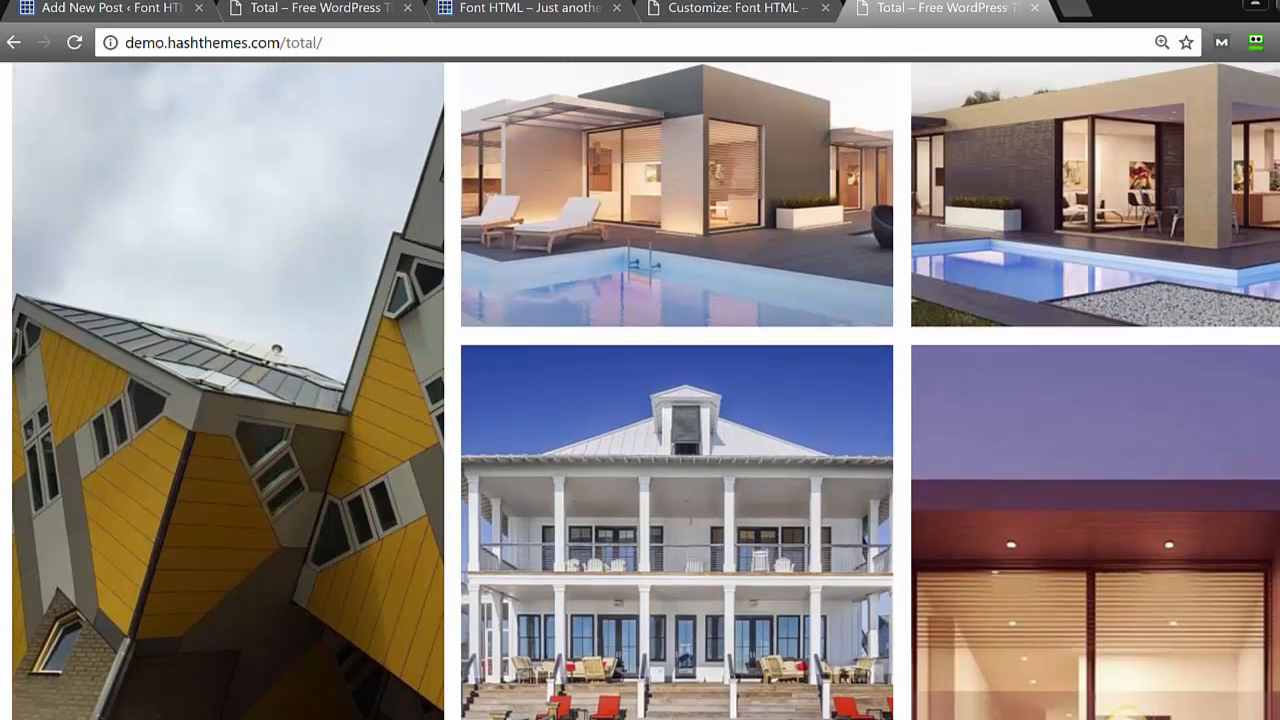
scroll(640, 391, down, 3)
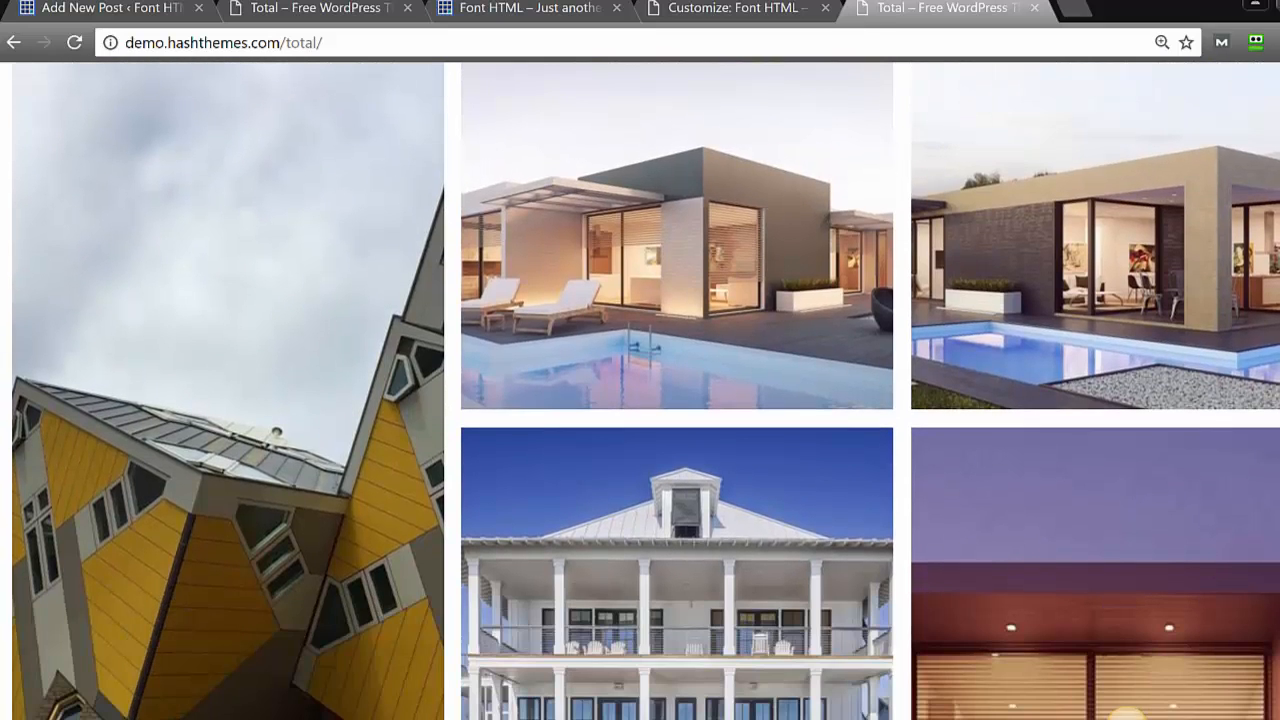
mouse_move(844, 280)
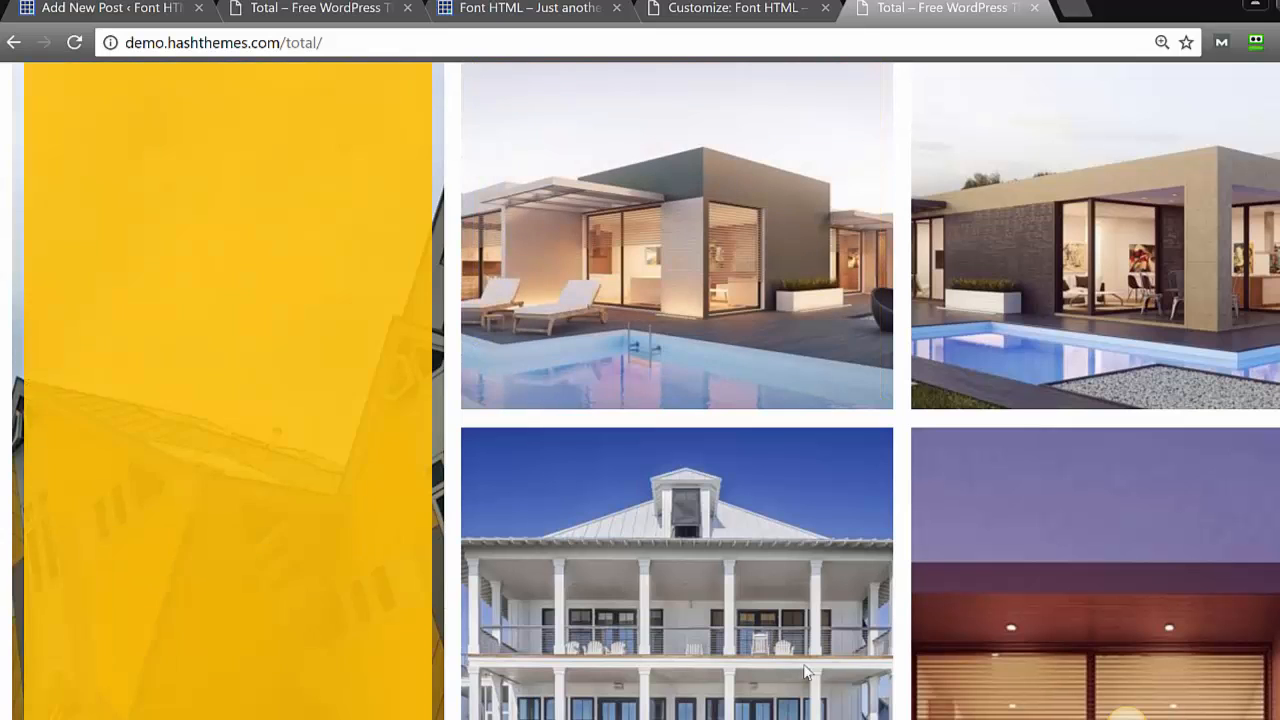
mouse_move(808, 673)
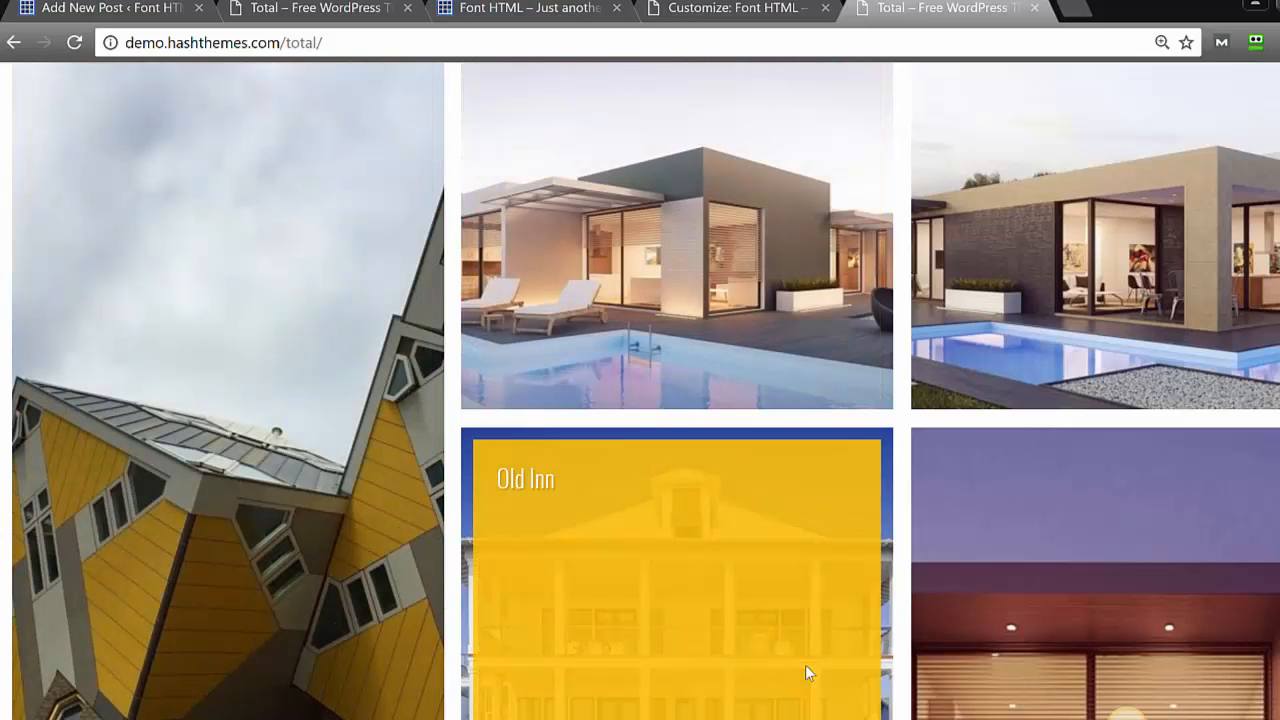
Title the new post "House in Beverly Hills" and assign it to the Architecture category.
key(ctrl+1)
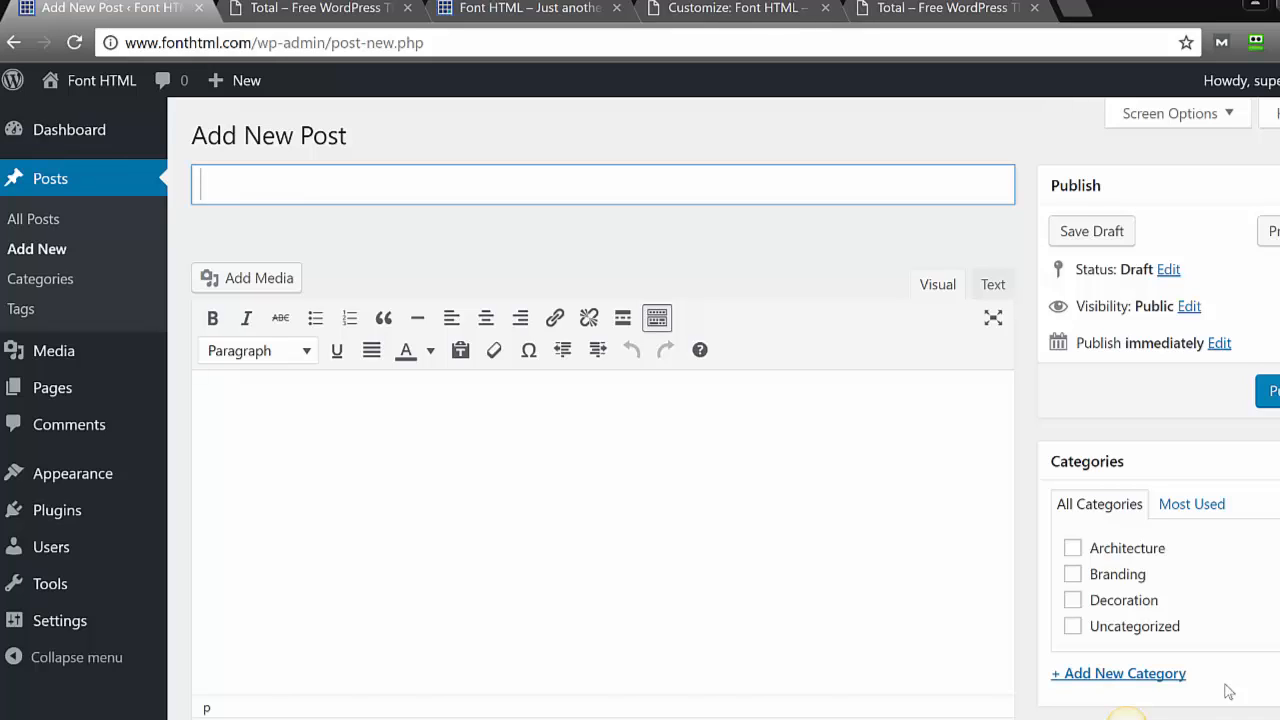
key(XF86AudioLowerVolume)
text(House in)
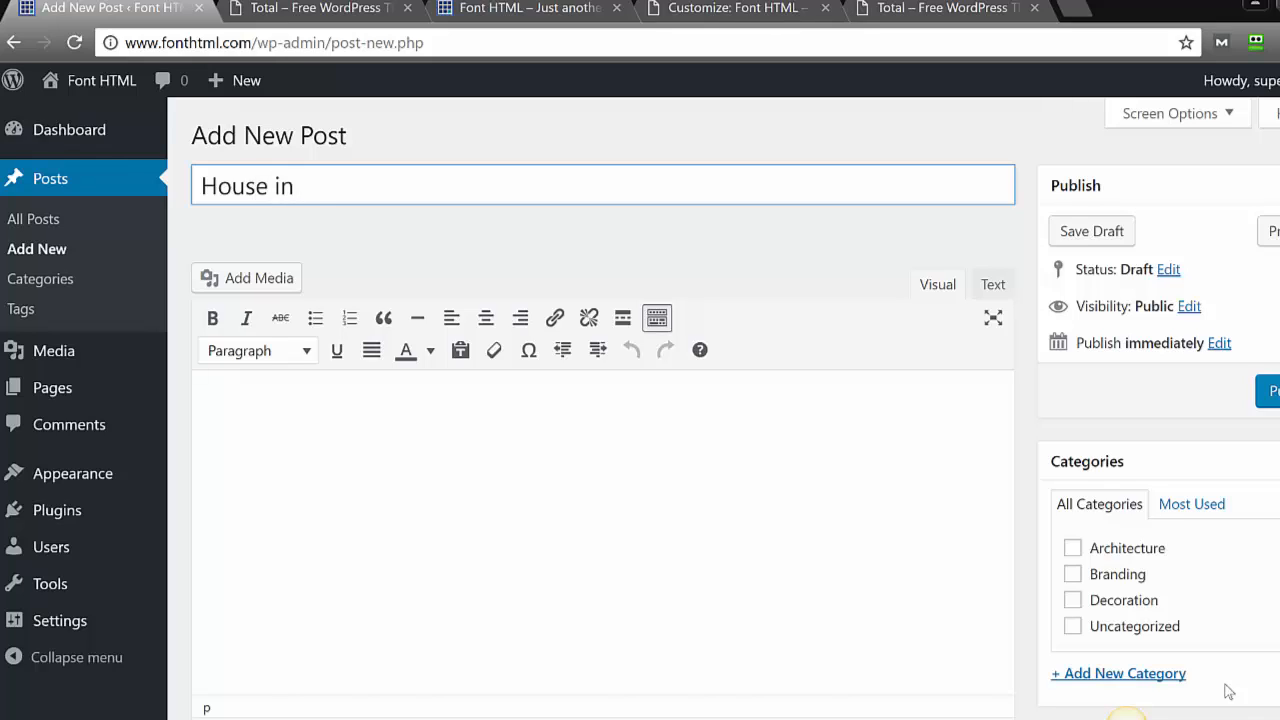
text( Beverly Hills)
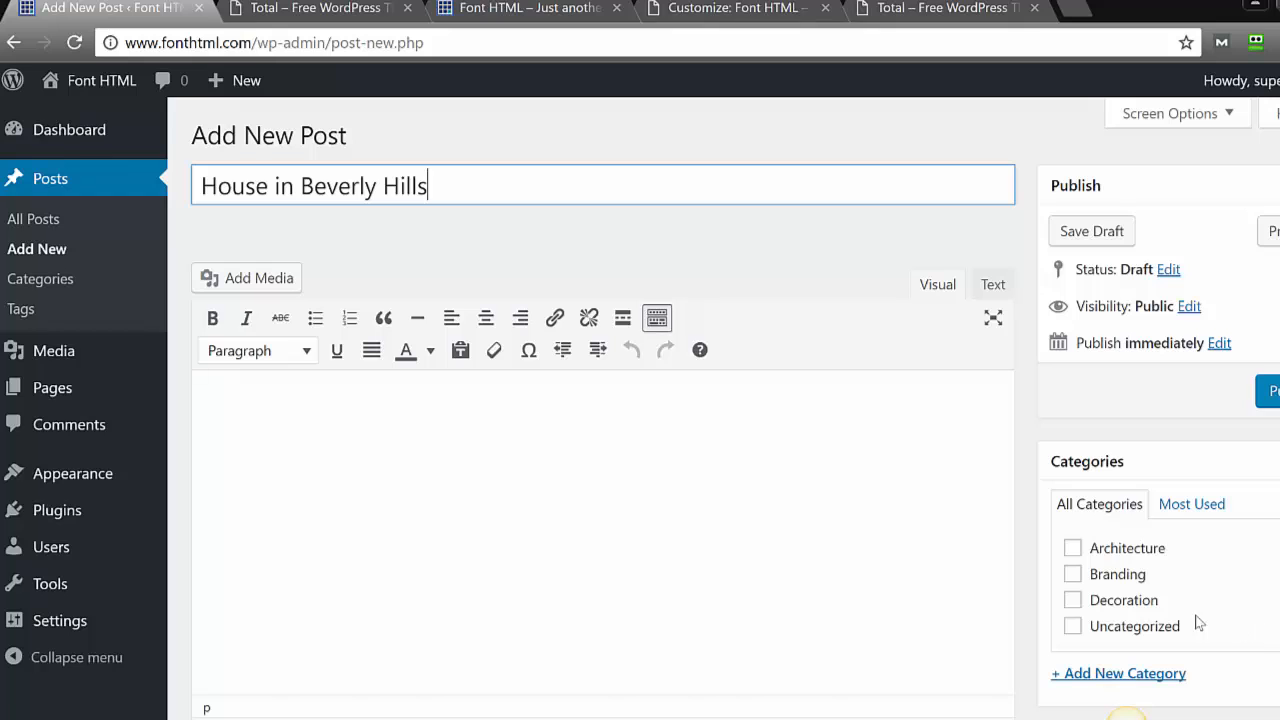
click(1073, 549)
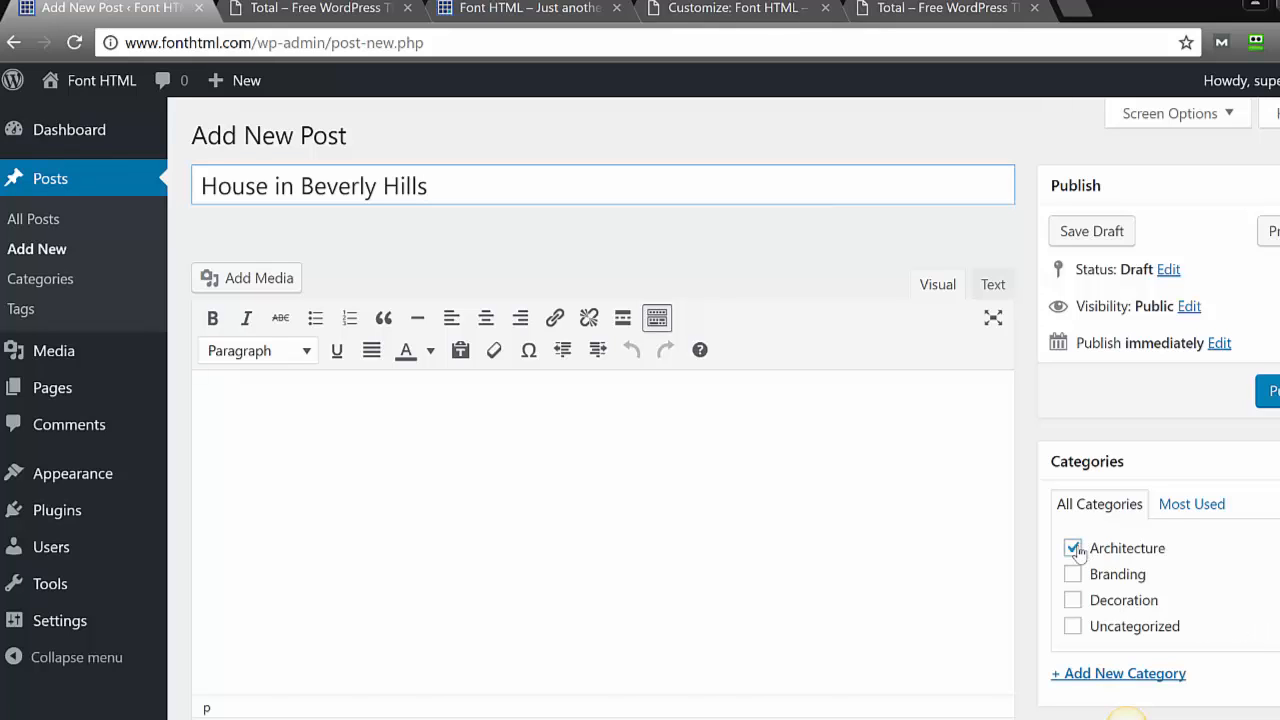
Upload the three house images large-home-389271_1280-1024x682, house-1337451_1920-1024x768 and architecture-1477099_1280-1024x576 from the Desktop for the post's featured image.
scroll(1140, 515, down, 3)
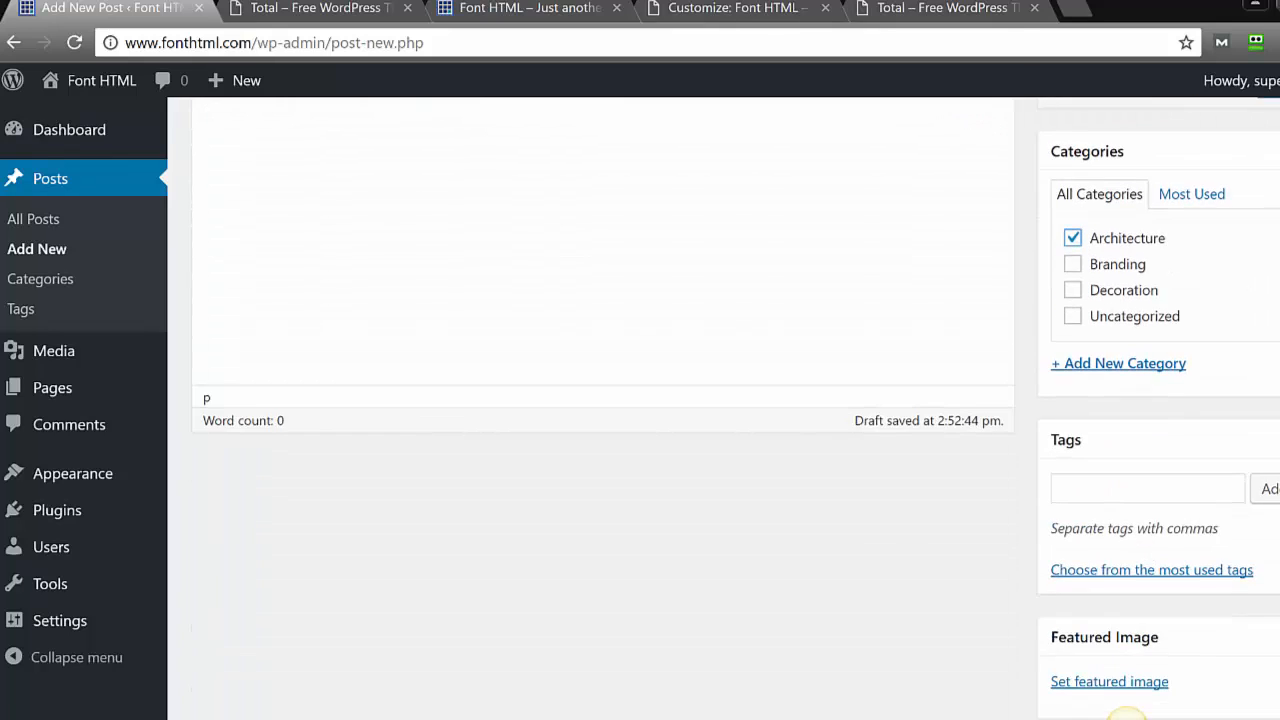
click(1068, 600)
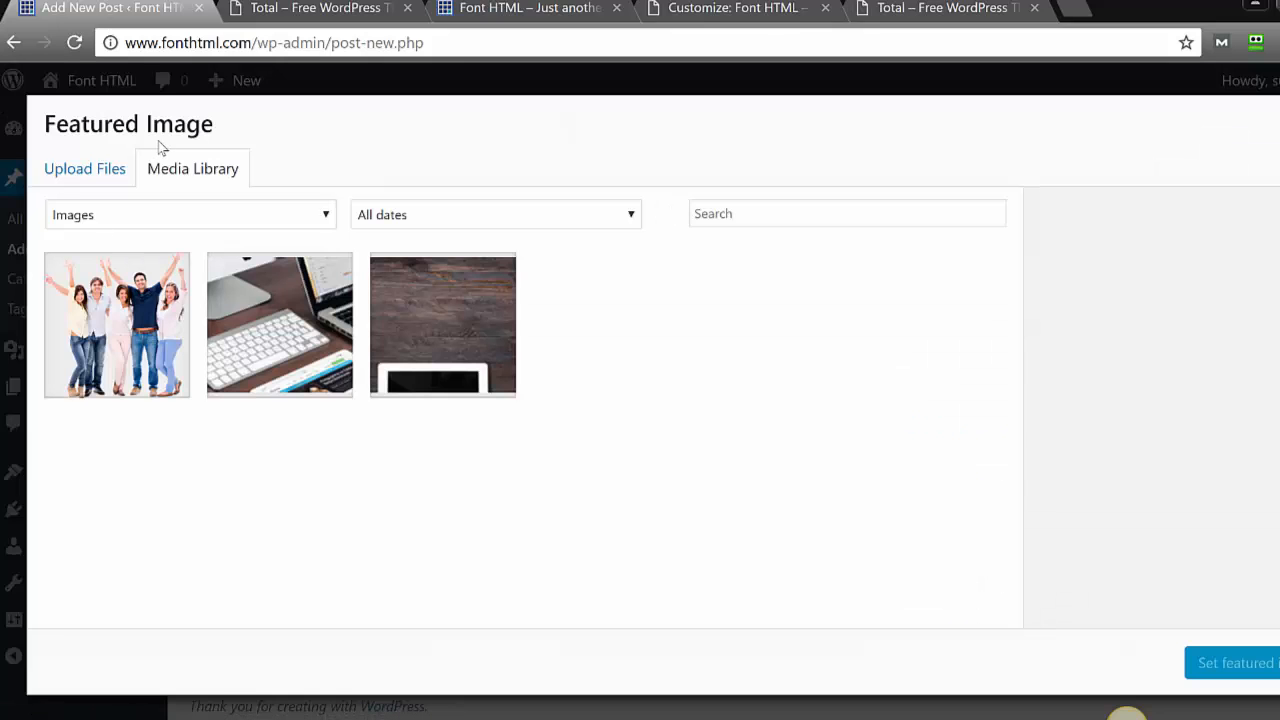
click(110, 165)
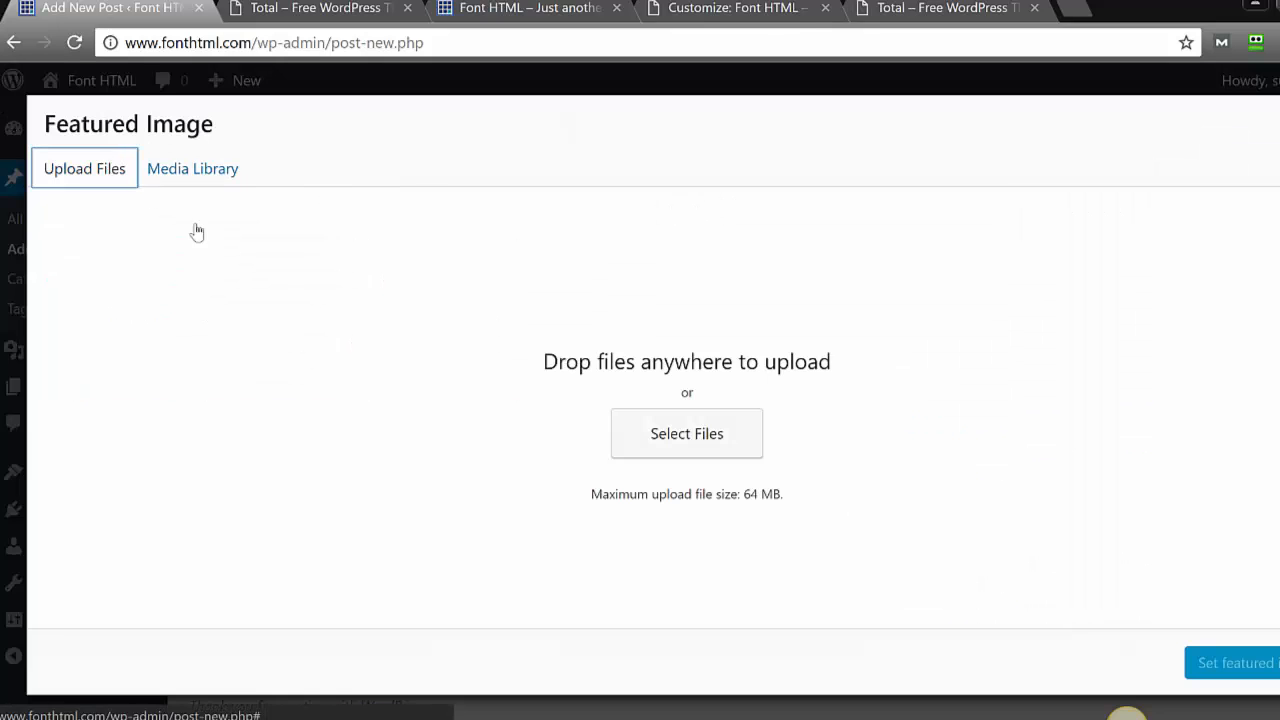
click(632, 421)
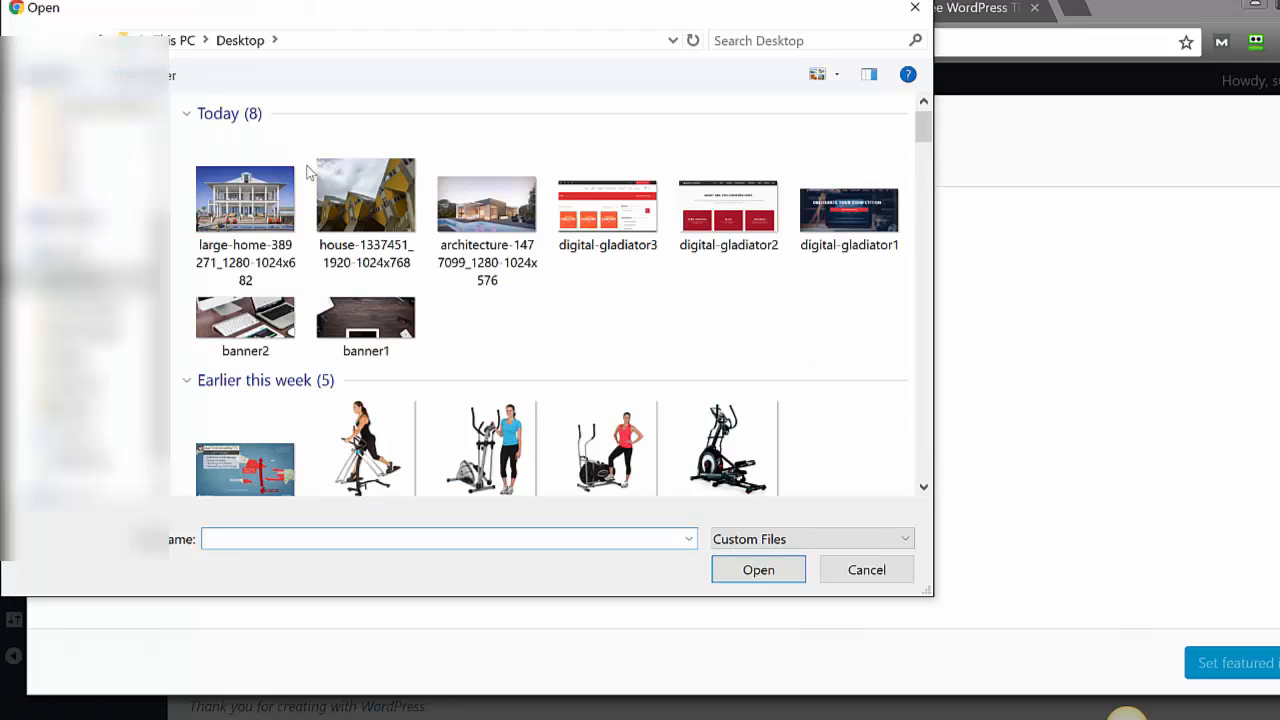
click(255, 187)
ctrl+click(397, 208)
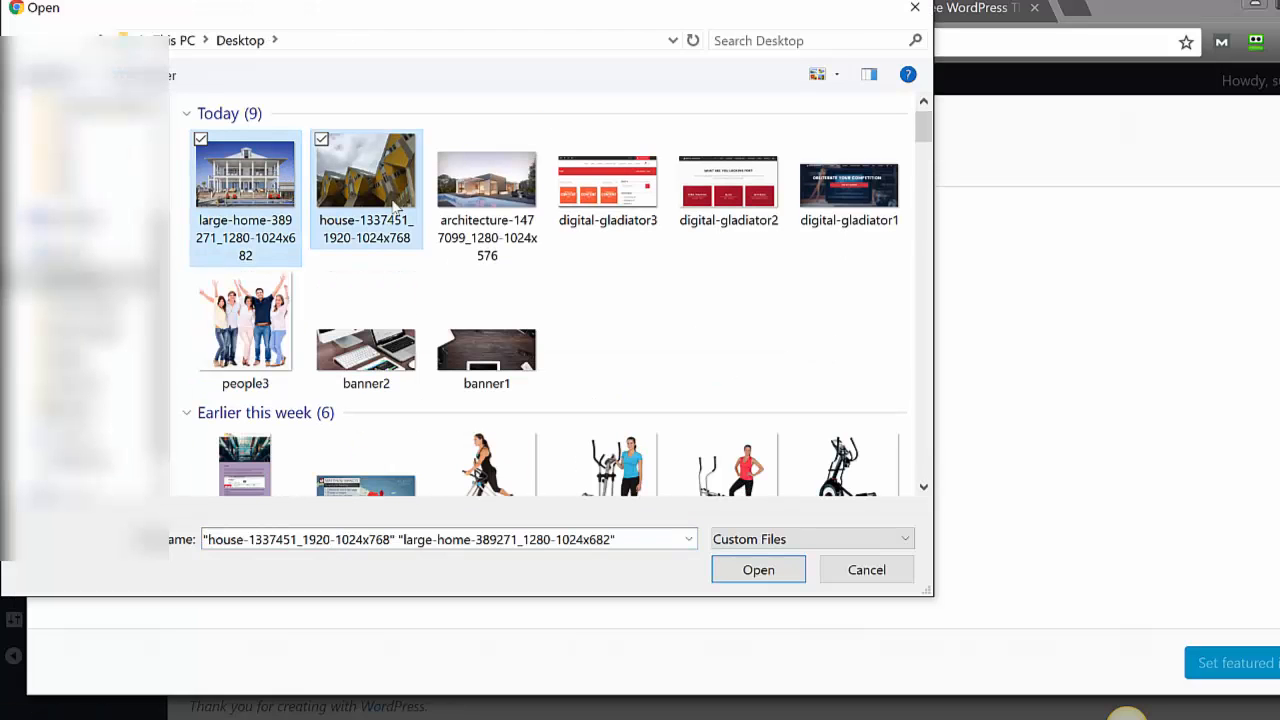
ctrl+click(490, 206)
key(Return)
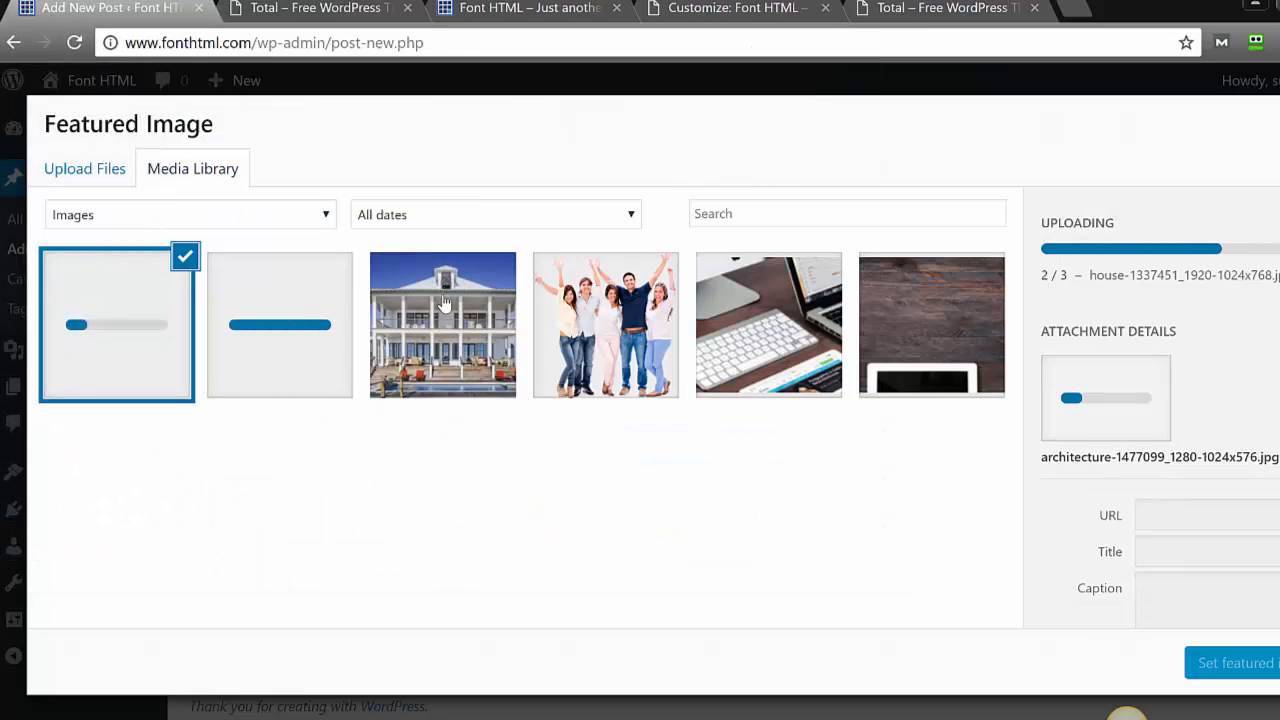
Set architecture-1477099_1280-1024x576.jpg, the modern house with a pool, as the post's featured image.
click(440, 308)
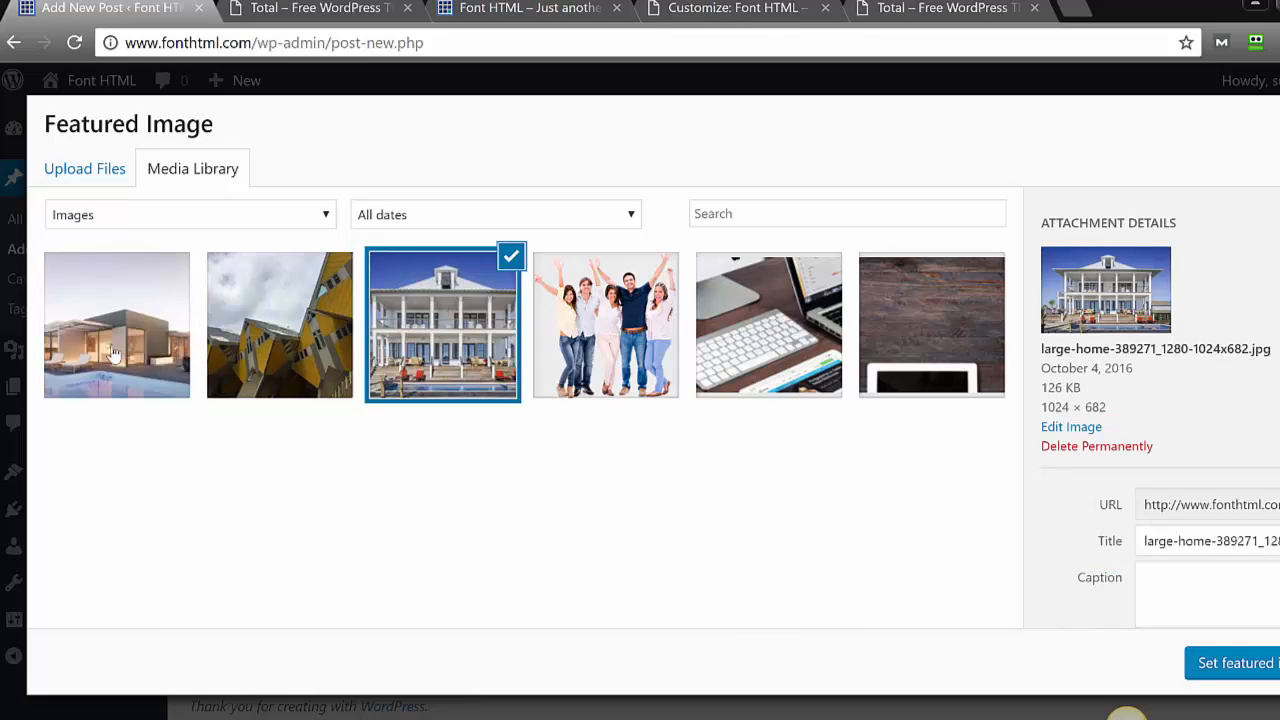
click(113, 355)
click(432, 355)
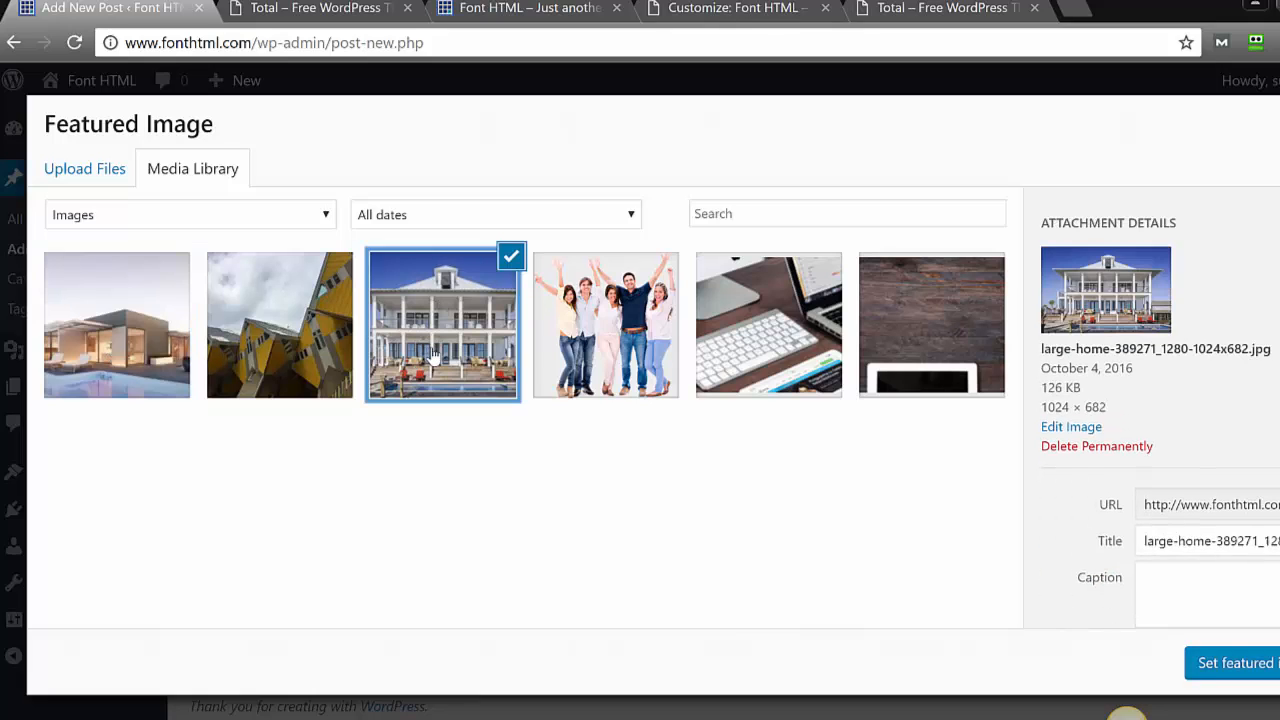
click(163, 366)
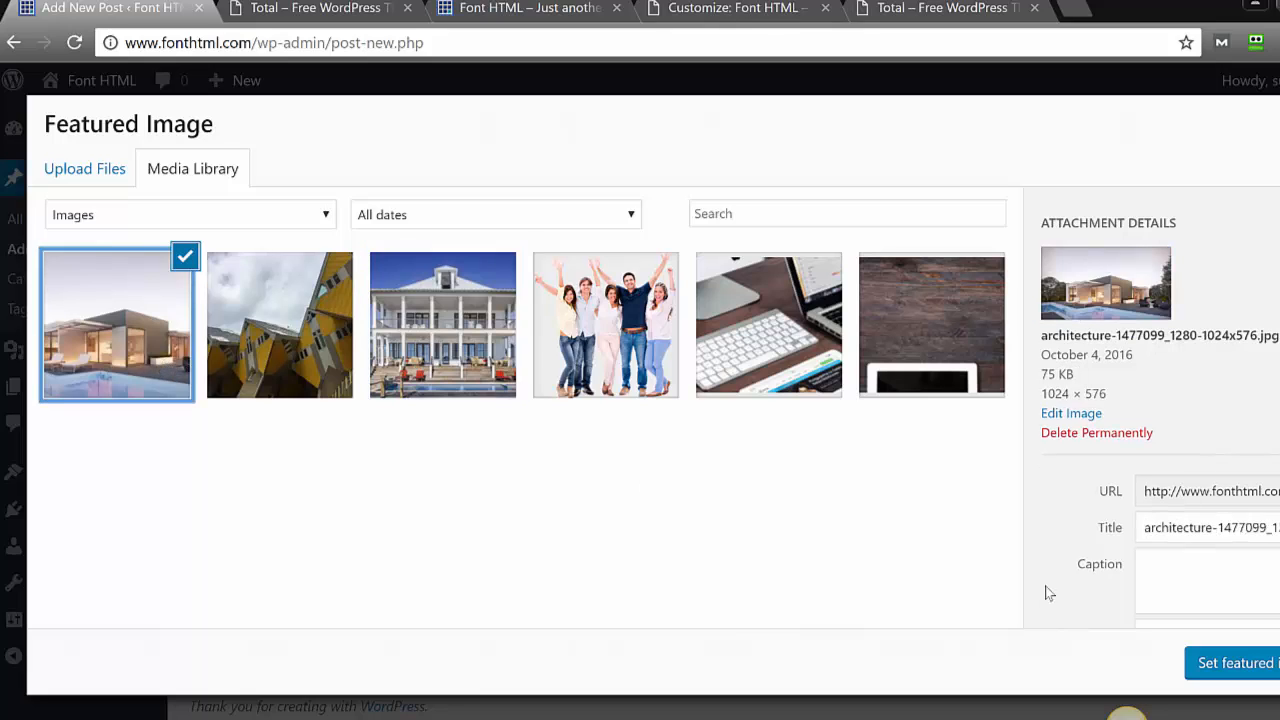
click(1262, 664)
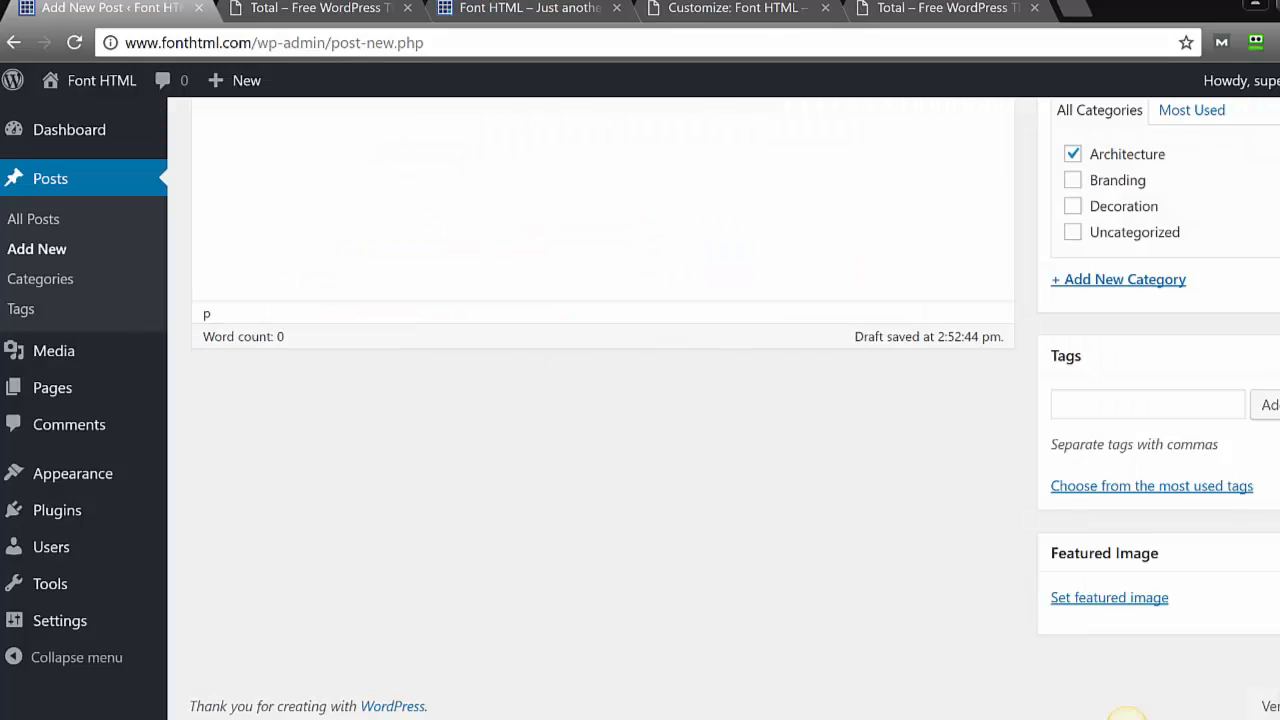
scroll(1127, 713, down, 3)
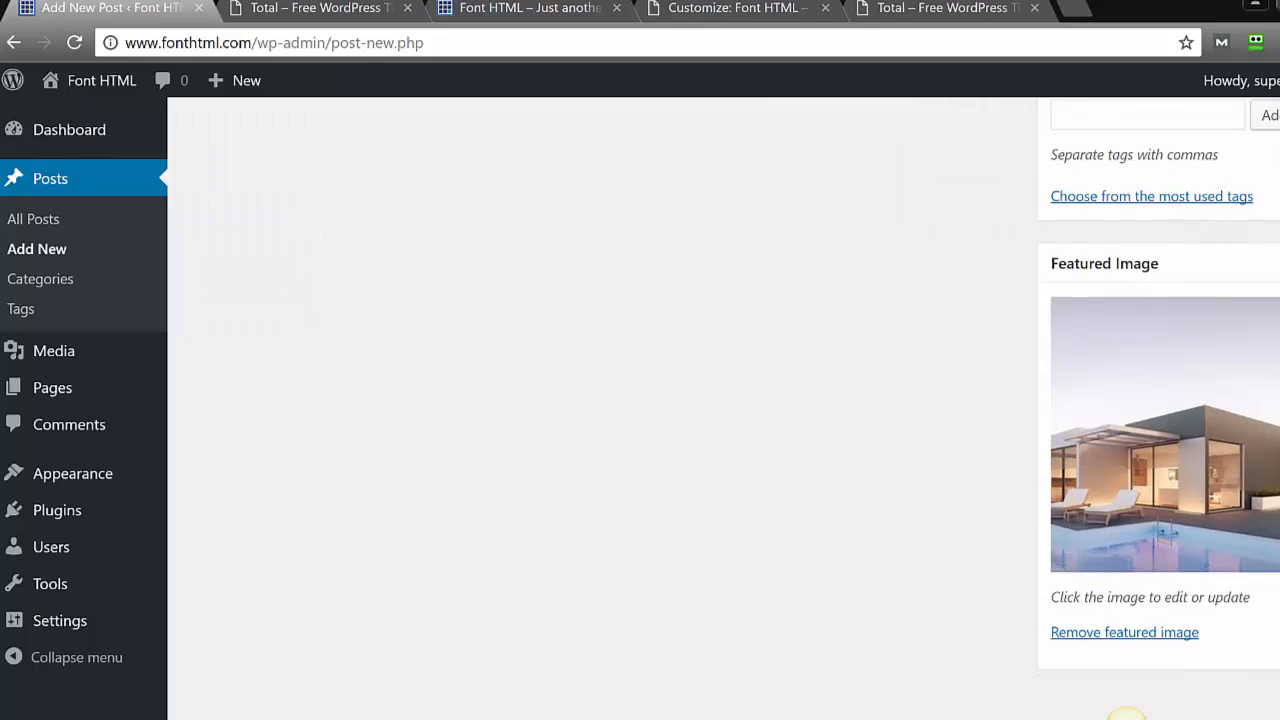
Publish the "House in Beverly Hills" post.
scroll(1127, 713, up, 7)
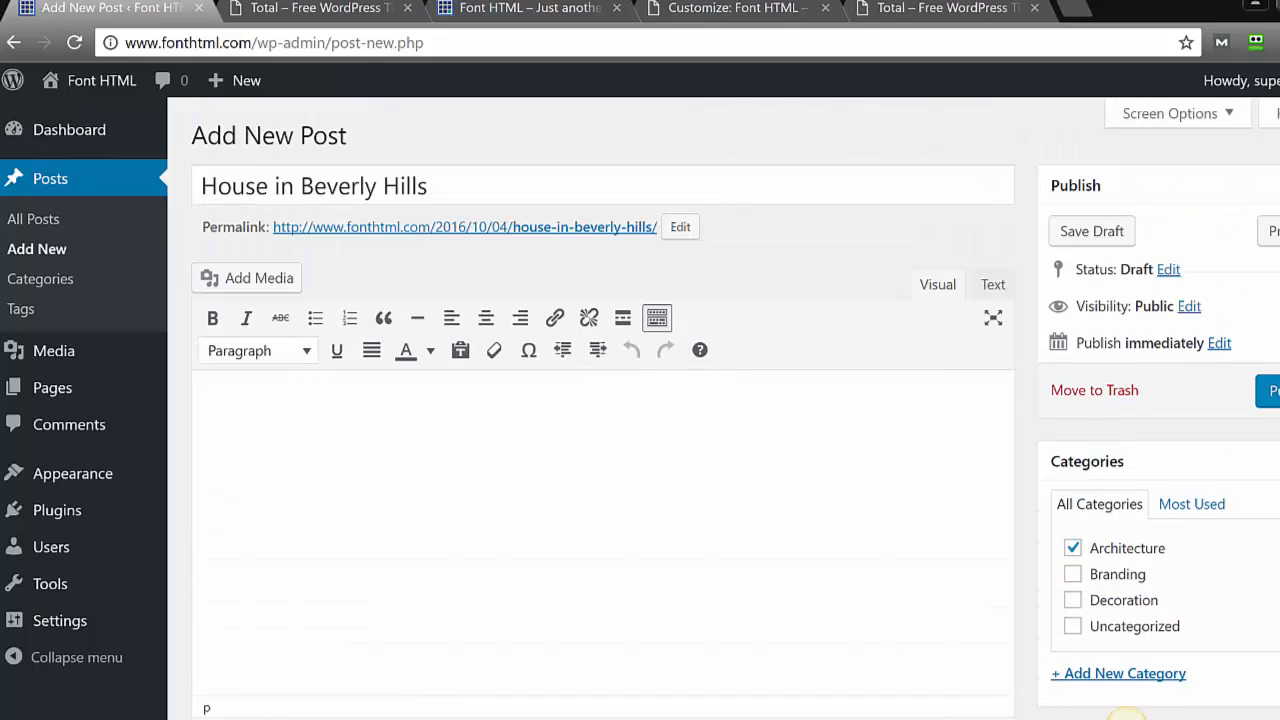
scroll(1127, 713, down, 1)
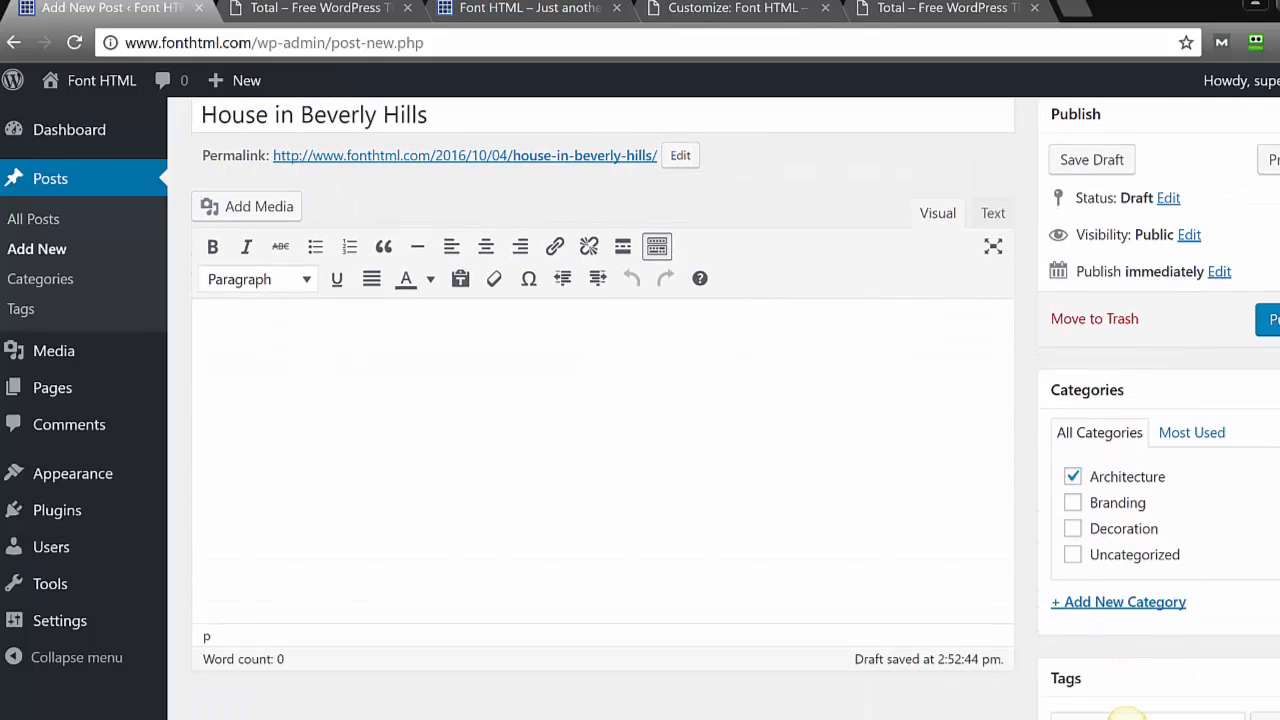
key(Return)
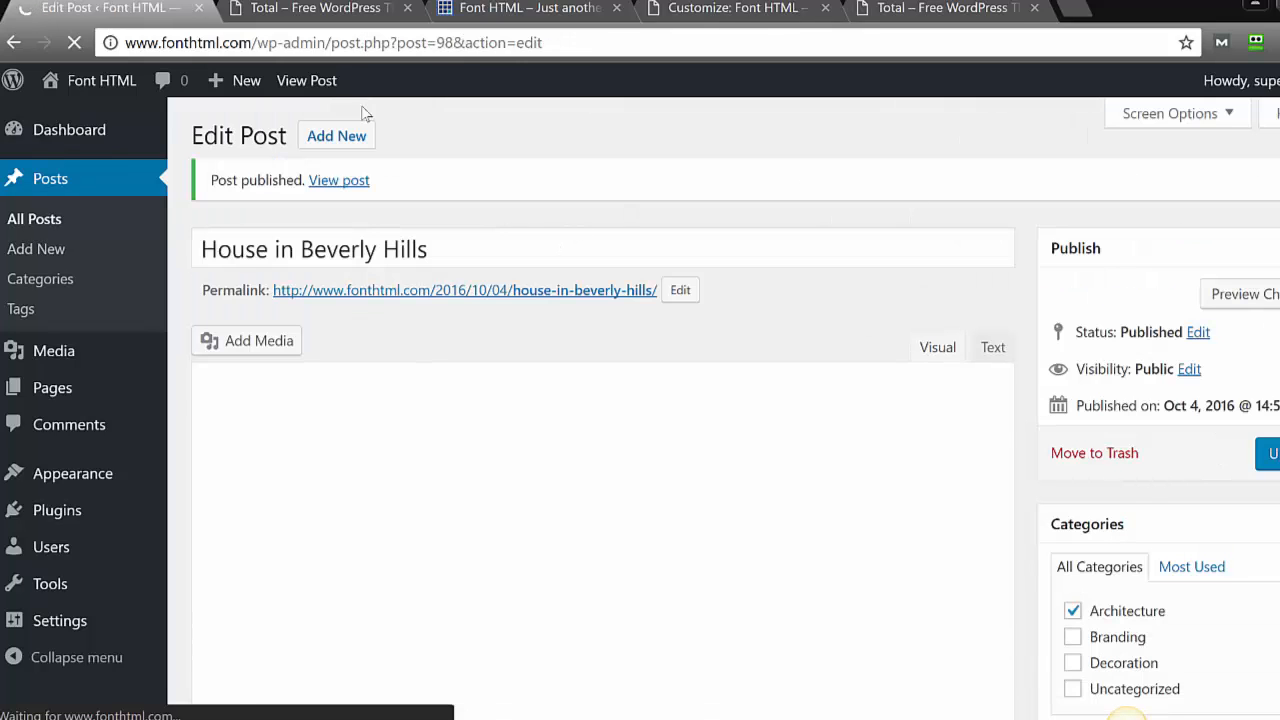
Start another post titled "New Design" and assign it to the Branding category.
click(338, 137)
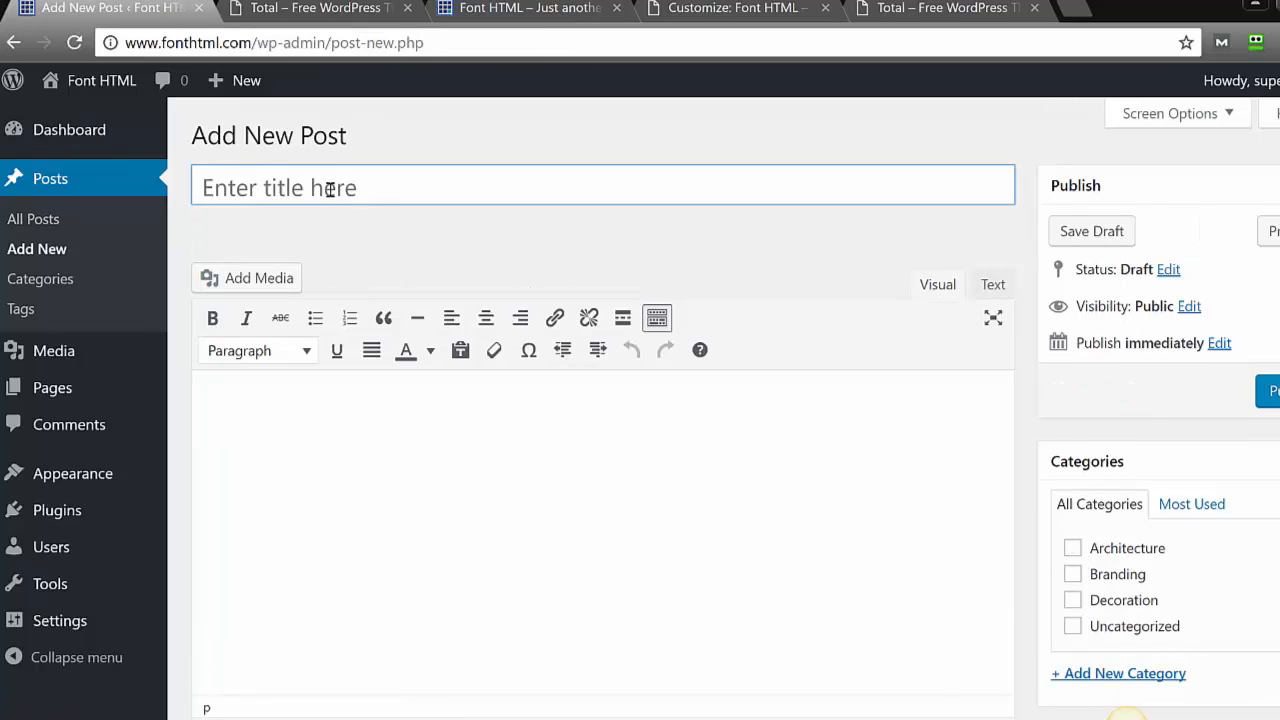
click(330, 189)
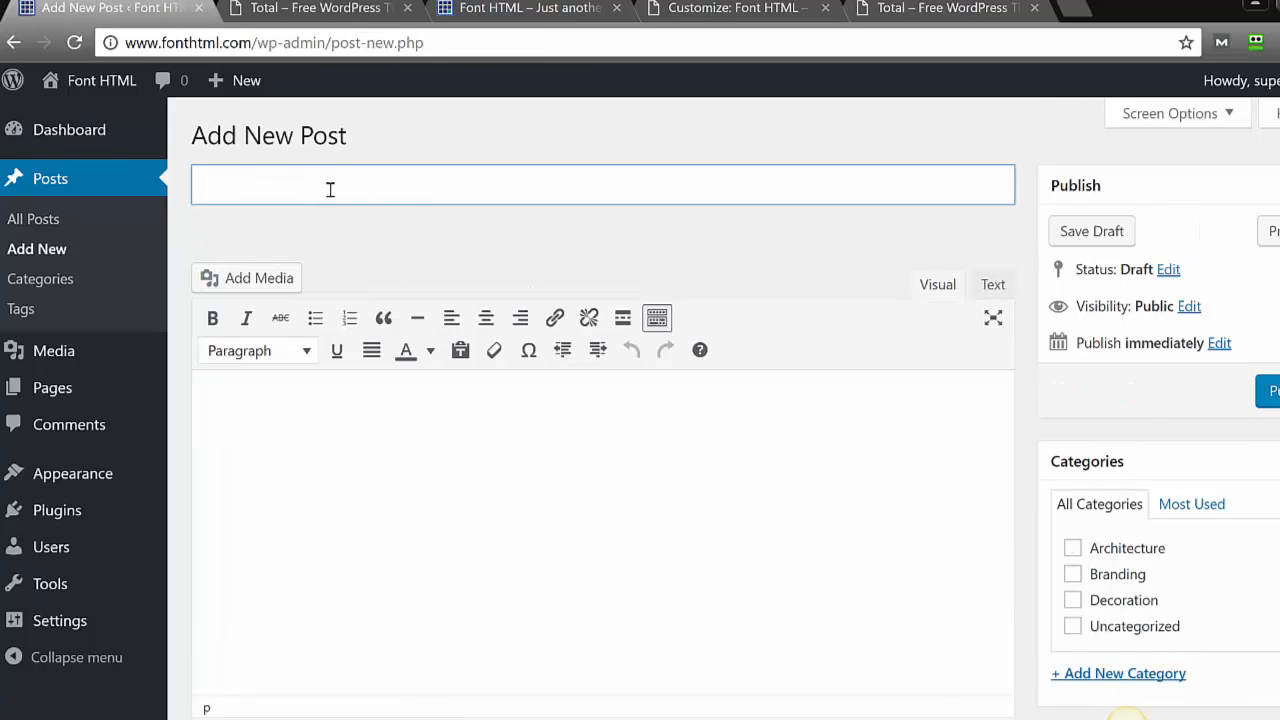
text(New Design)
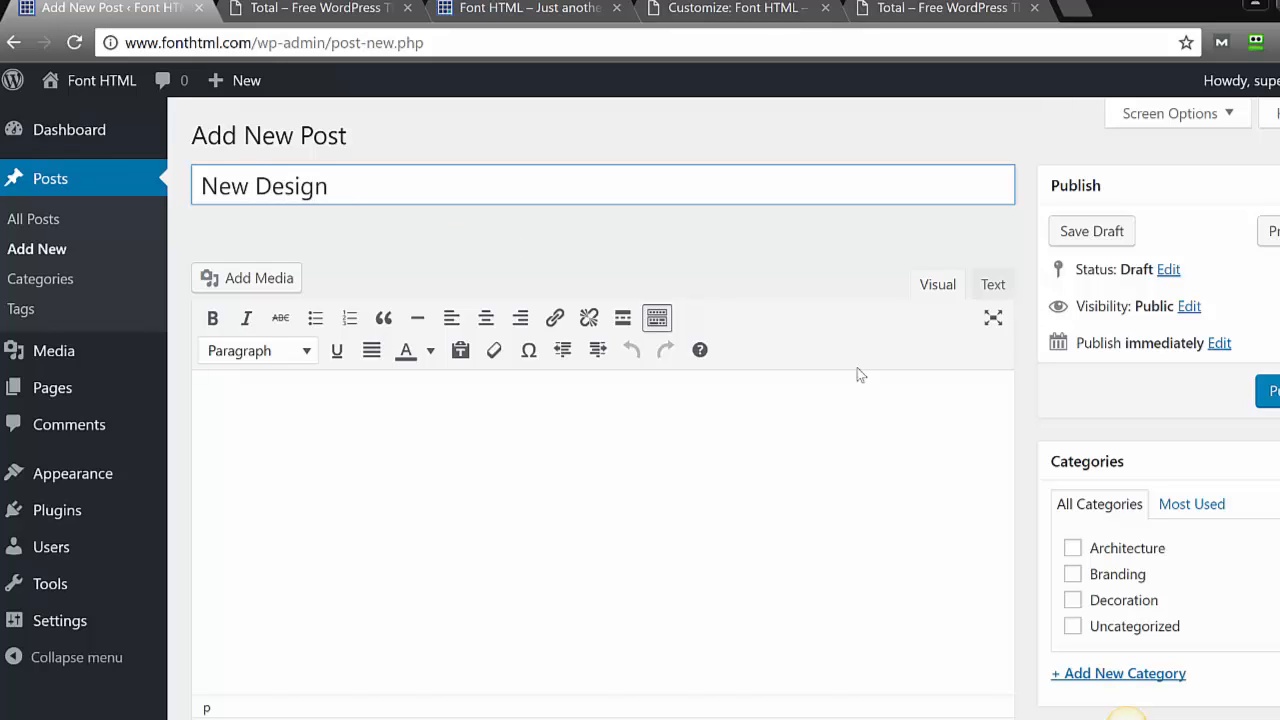
click(1072, 574)
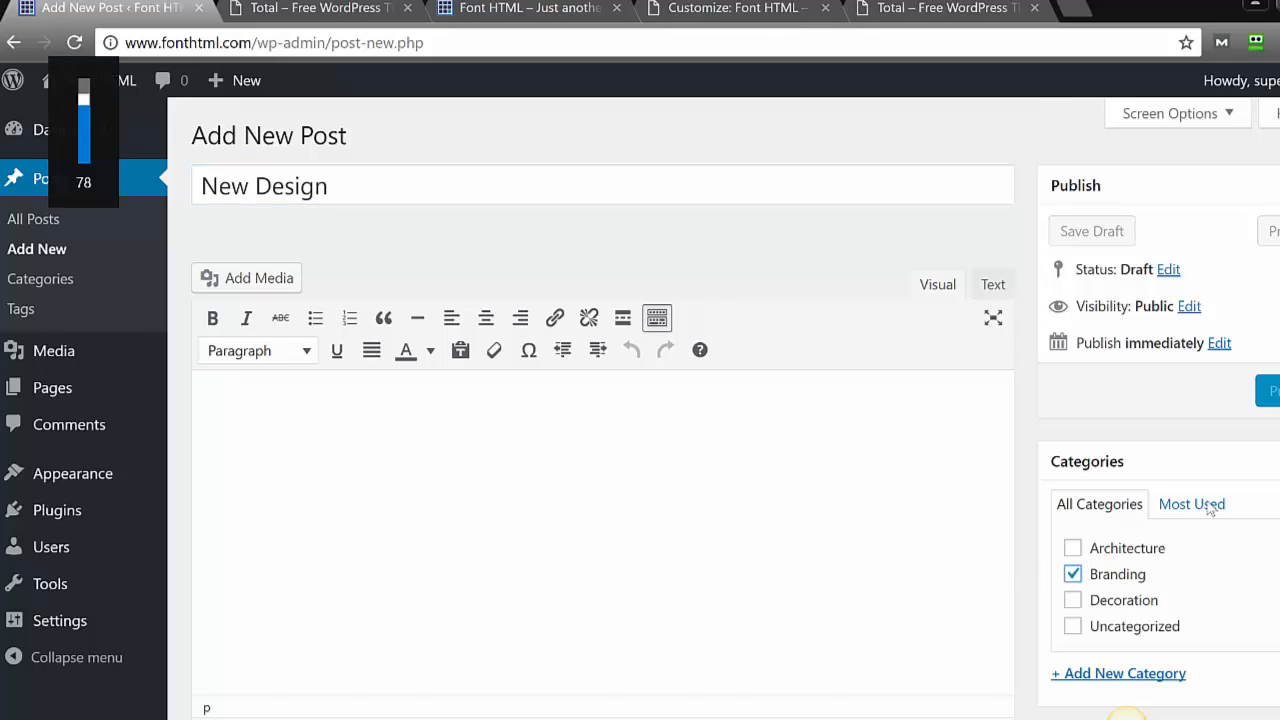
Set house-1337451_1920-1024x768.jpg, the yellow cube houses, as the New Design post's featured image from the media library.
scroll(1125, 713, down, 3)
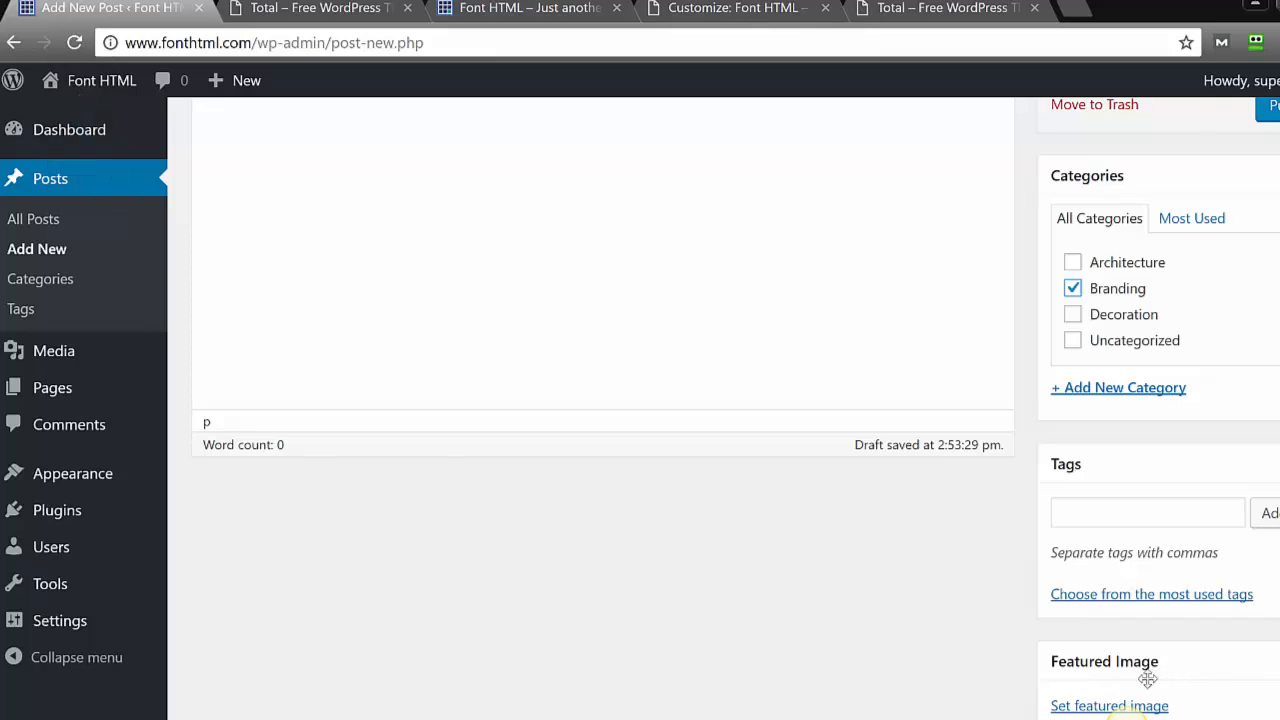
click(1168, 706)
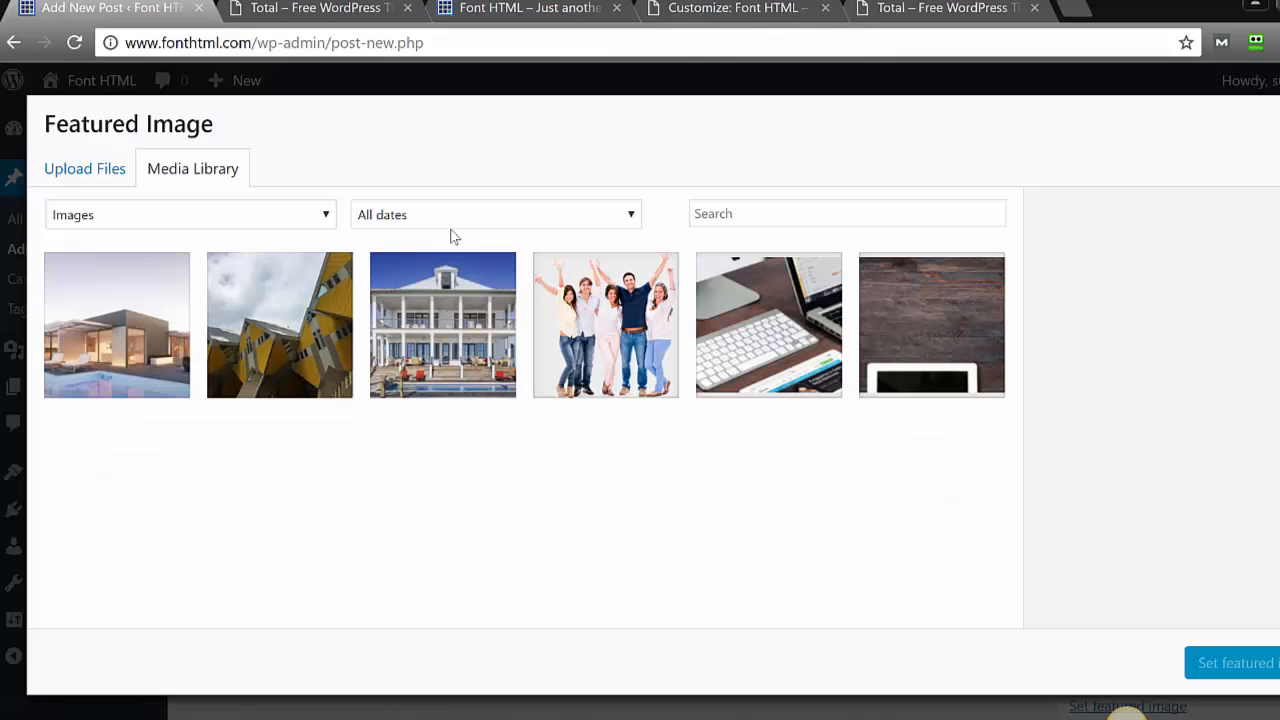
click(145, 368)
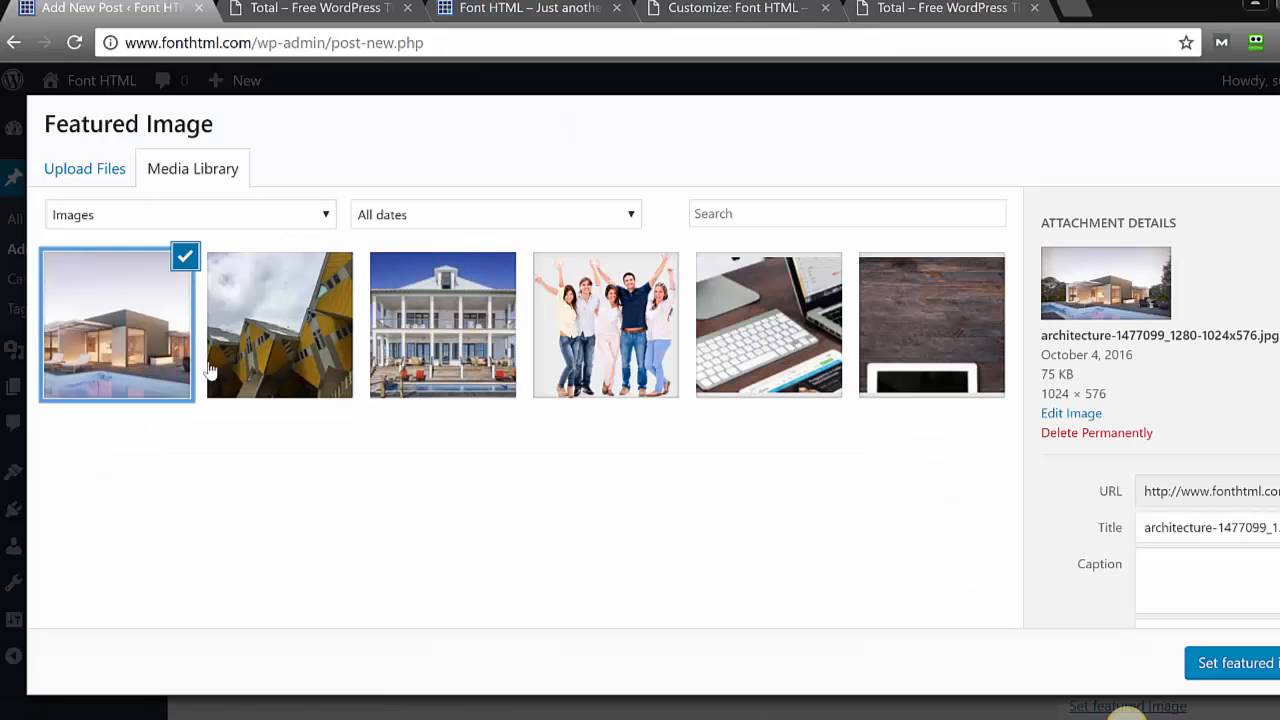
click(373, 379)
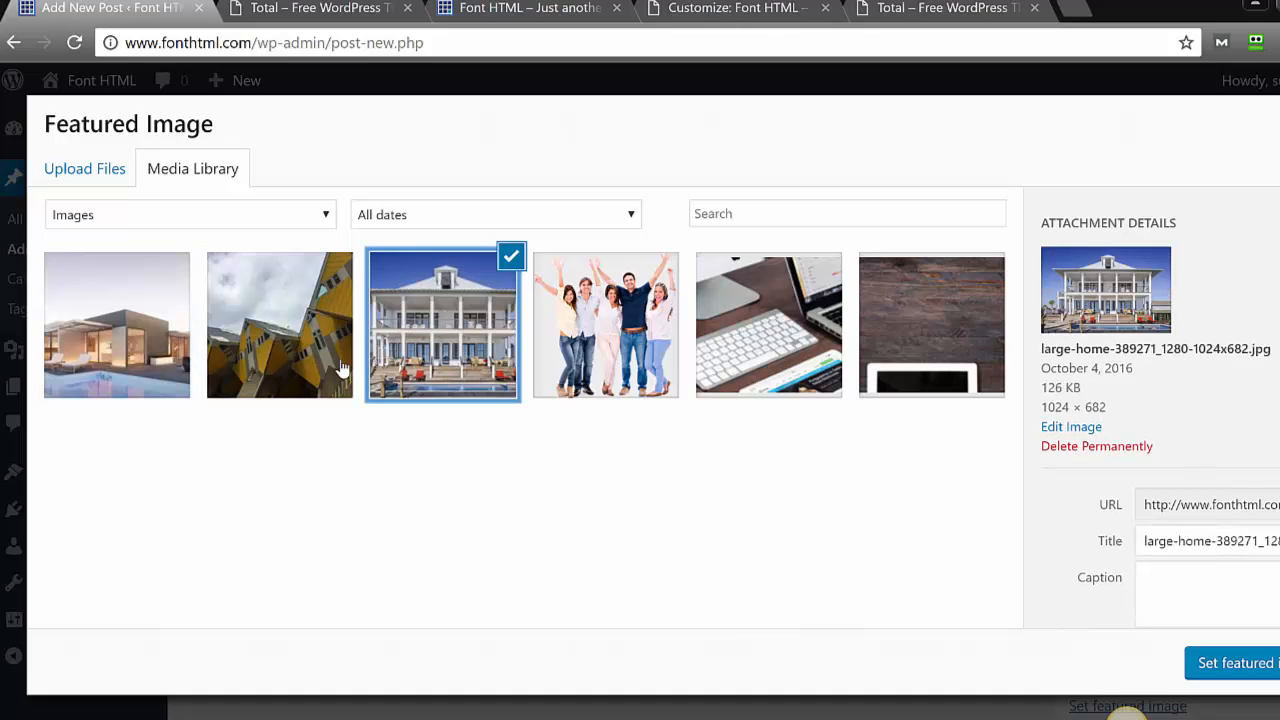
click(338, 369)
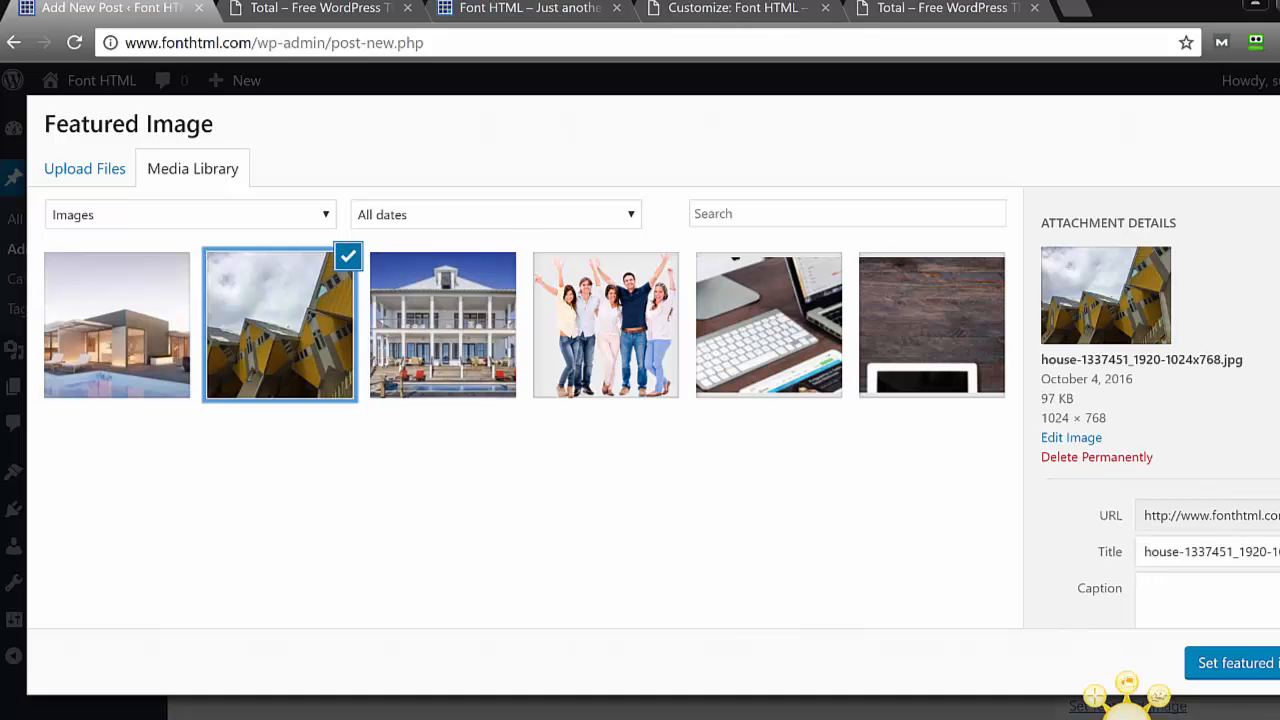
key(Return)
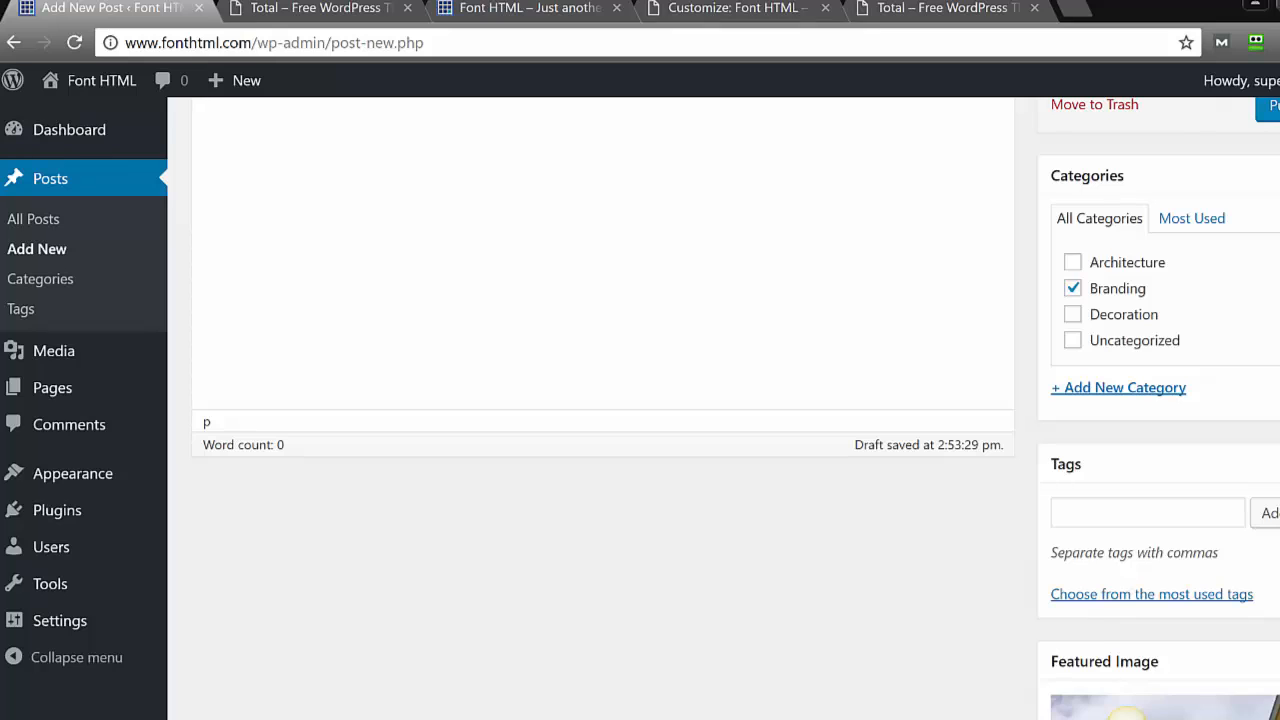
Publish the "New Design" post and check its category and featured image.
scroll(1127, 712, up, 3)
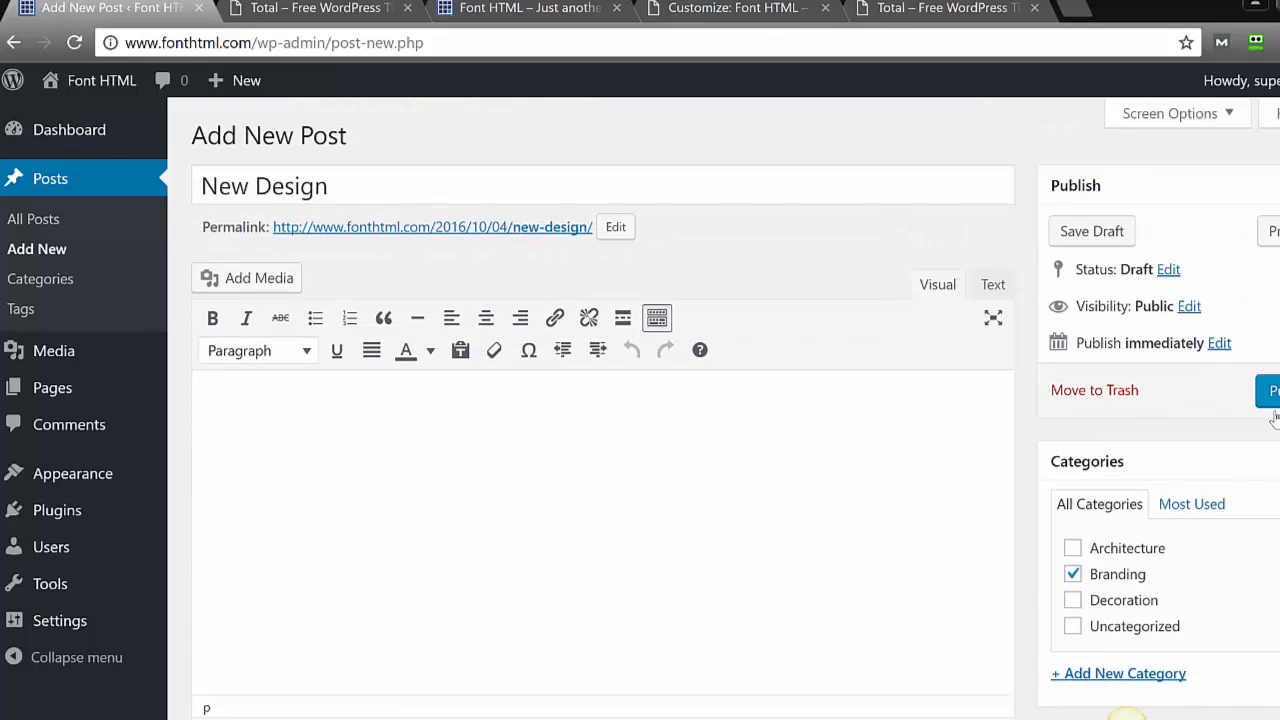
click(1270, 392)
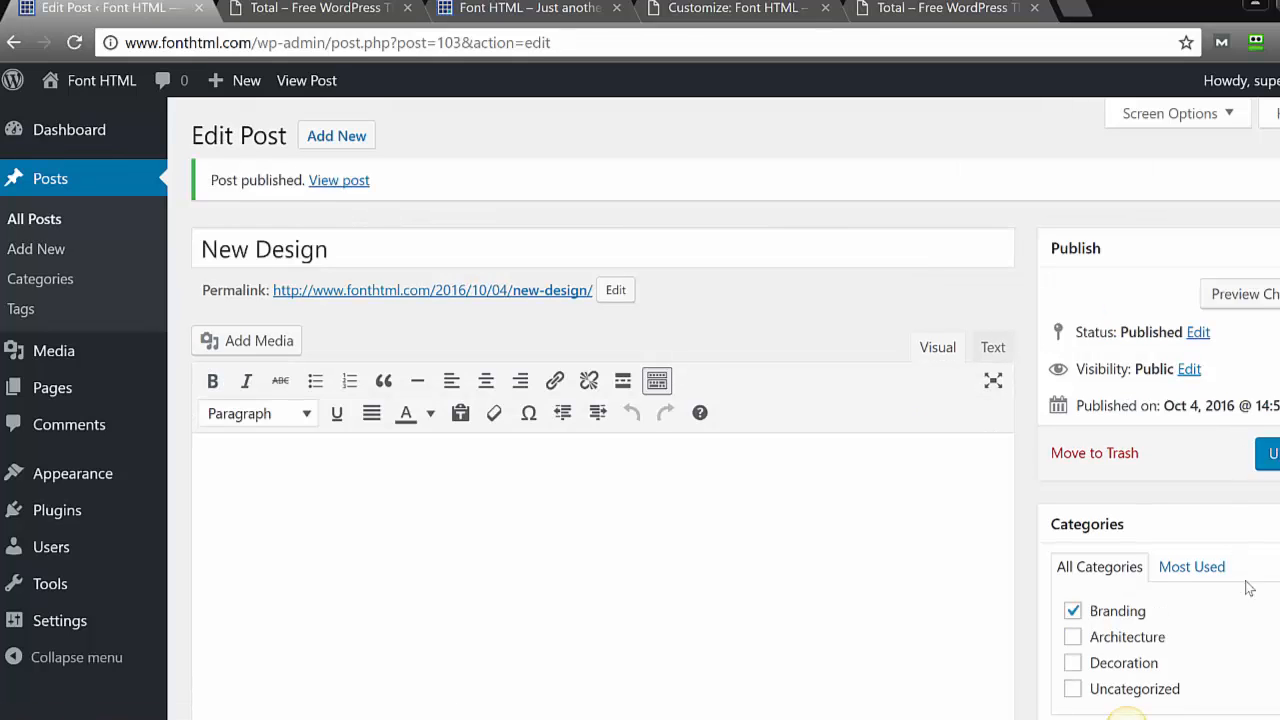
scroll(1125, 714, down, 5)
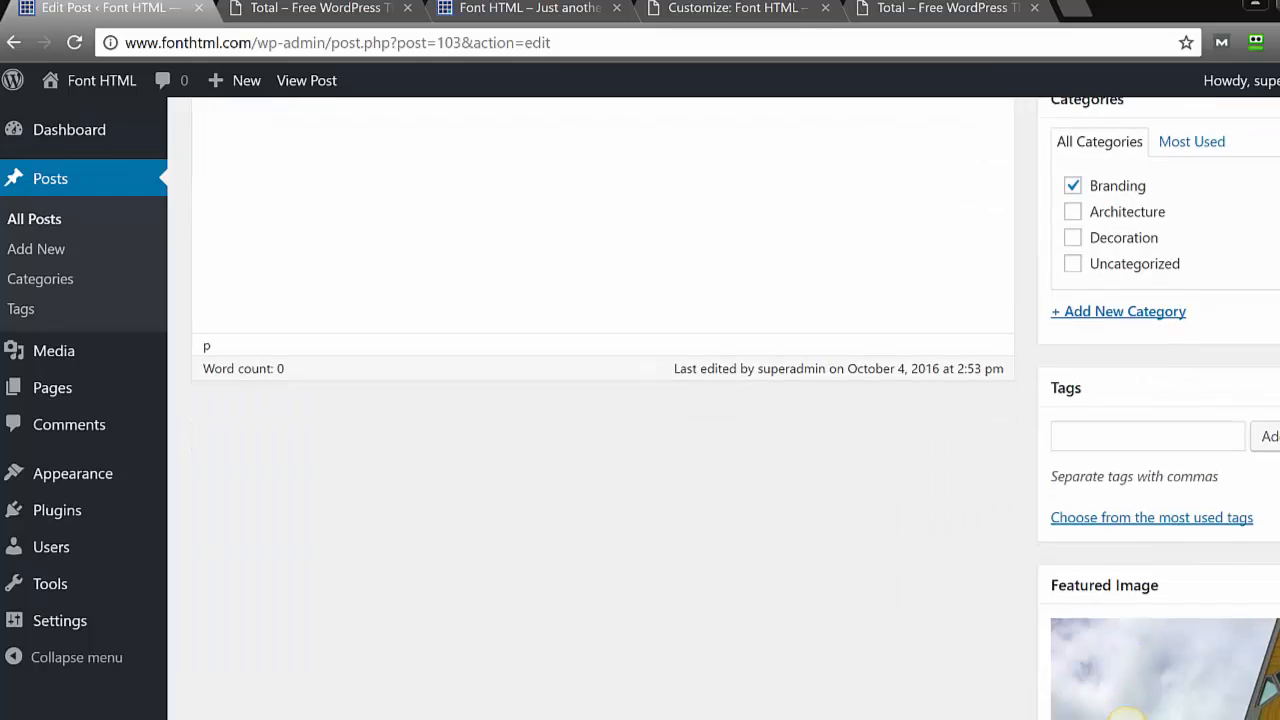
scroll(1123, 712, up, 1)
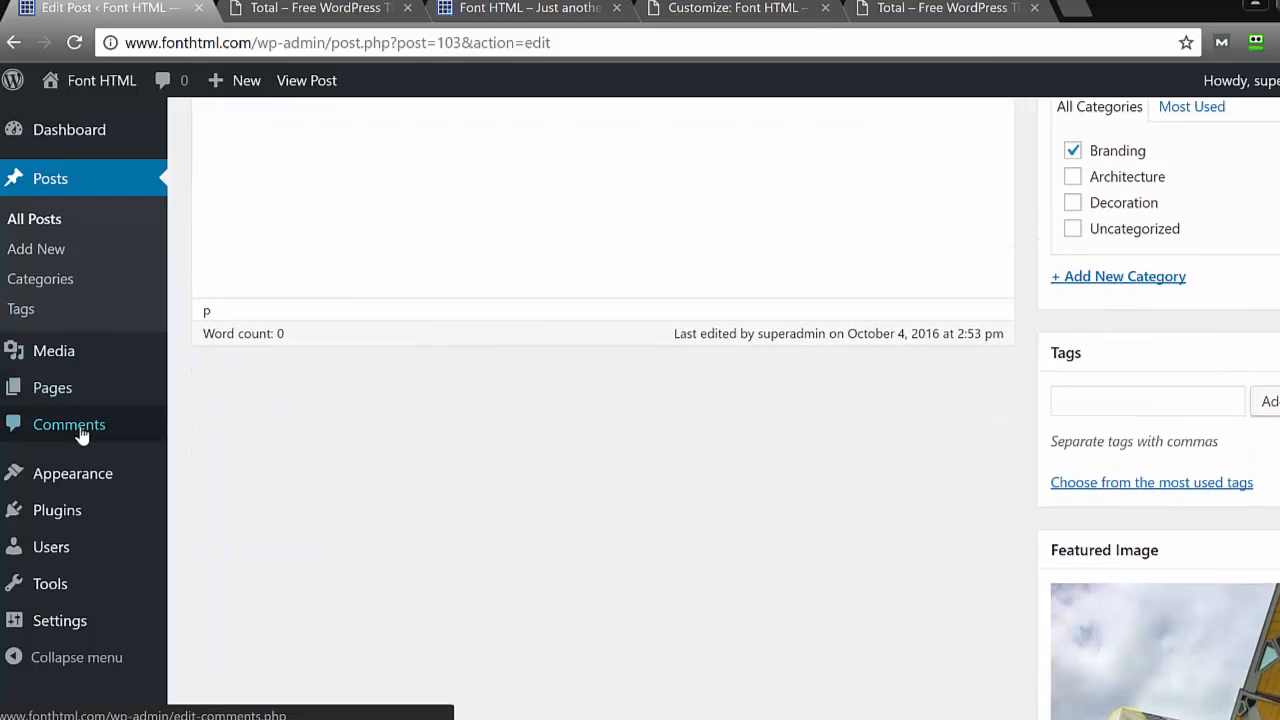
In the theme customizer's Portfolio Section, select the Architecture, Branding and Decoration categories, and save and publish the changes.
mouse_move(77, 480)
click(220, 518)
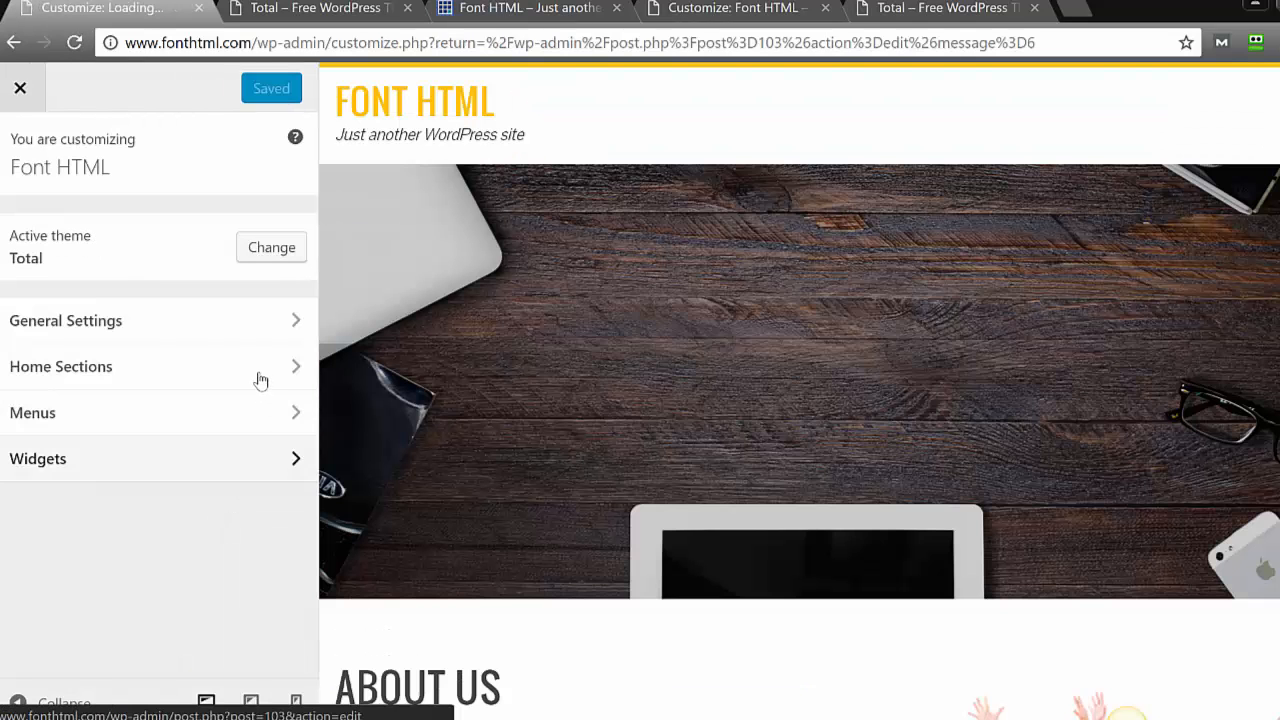
click(253, 381)
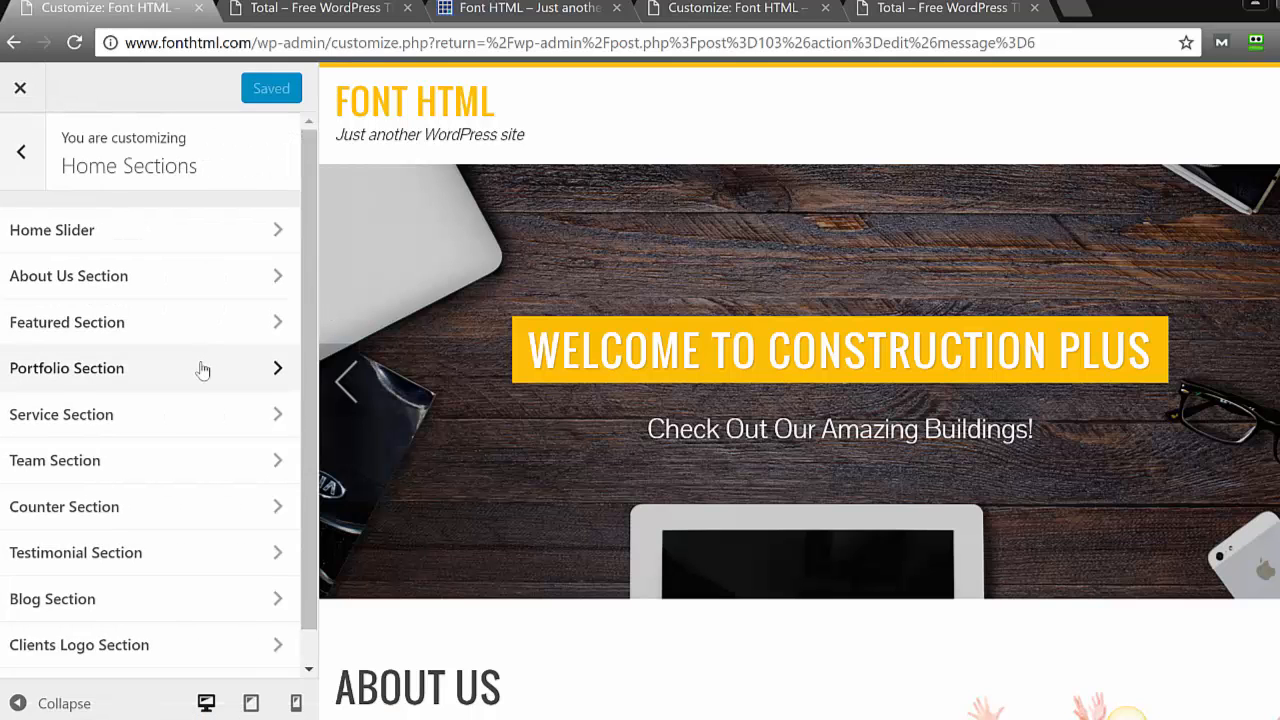
click(203, 370)
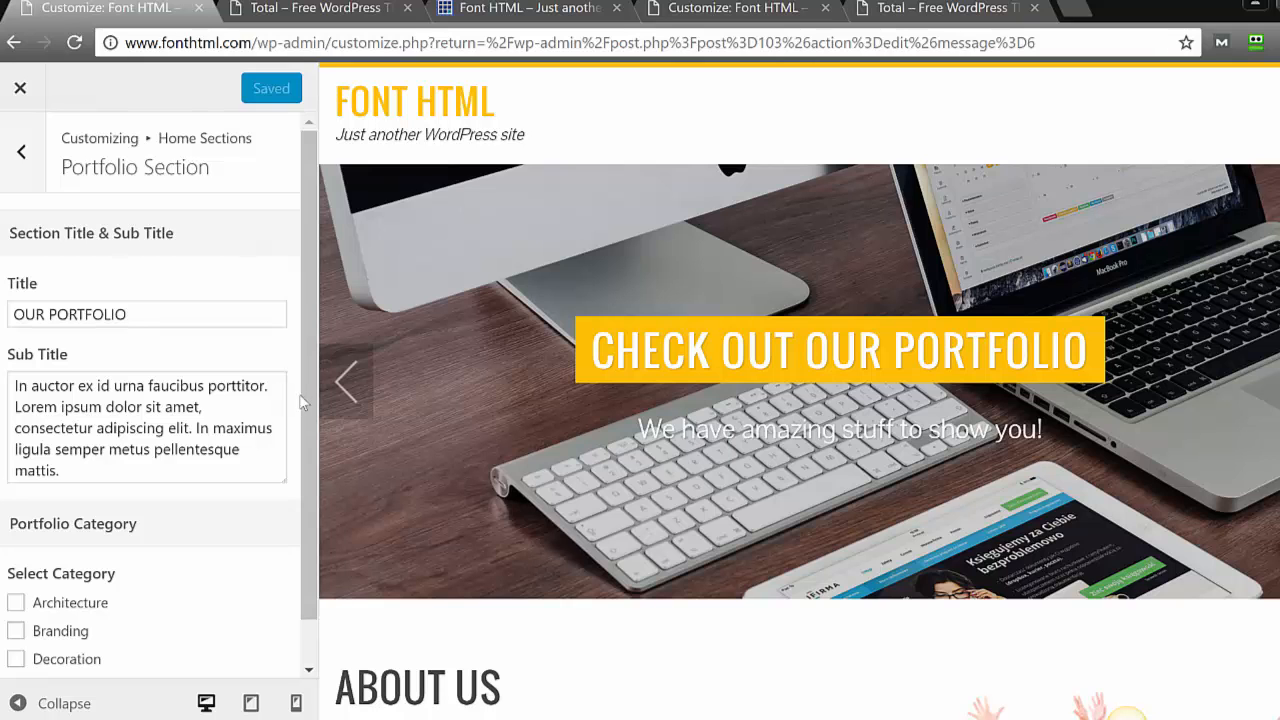
scroll(262, 477, down, 1)
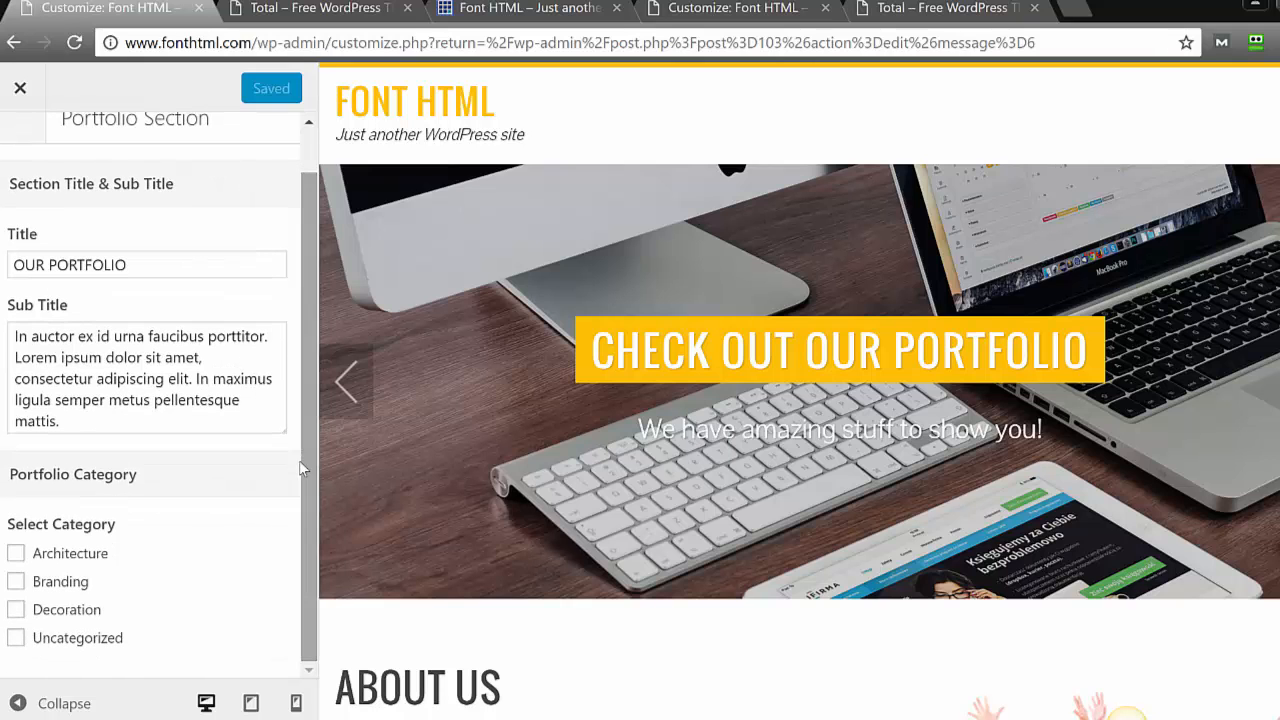
click(67, 556)
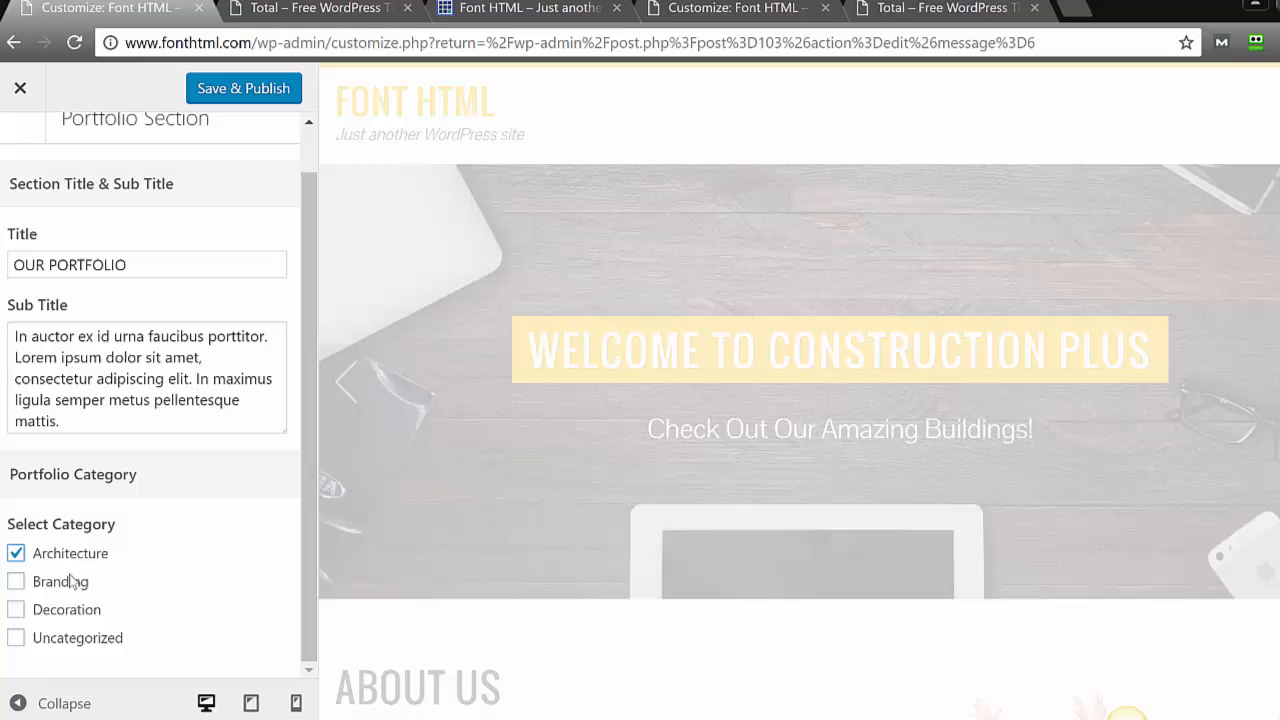
click(68, 583)
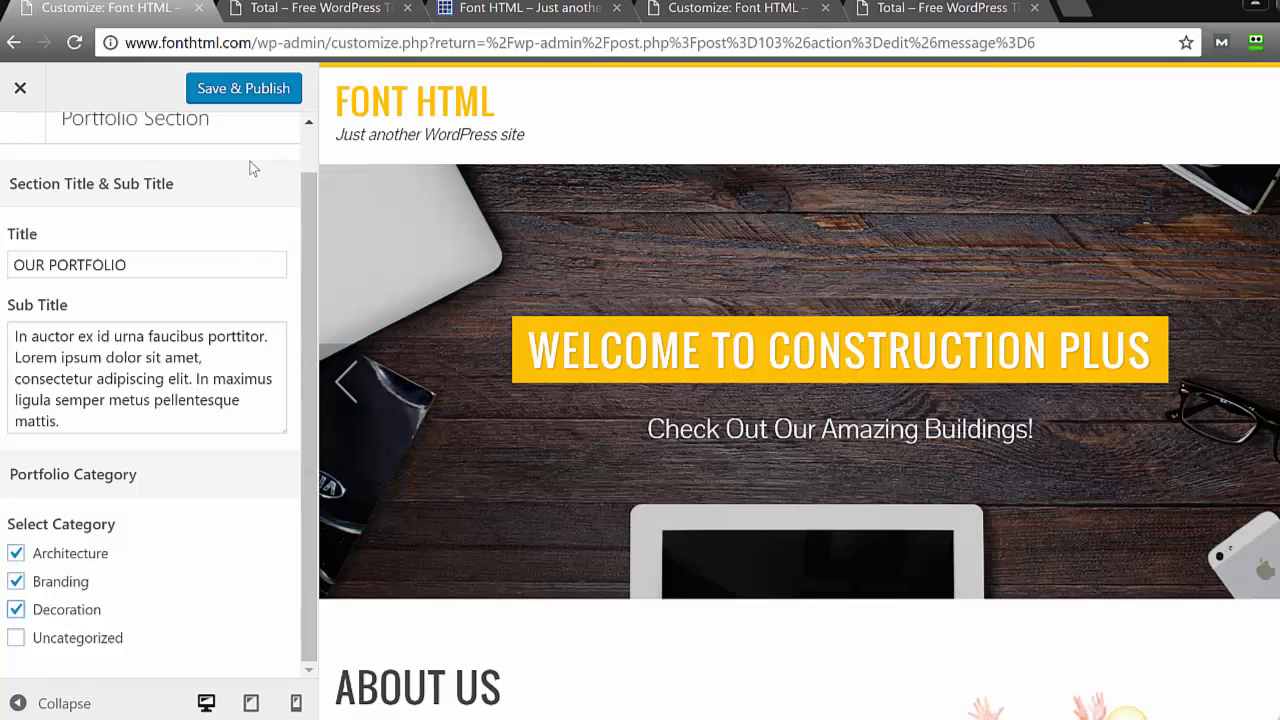
click(247, 102)
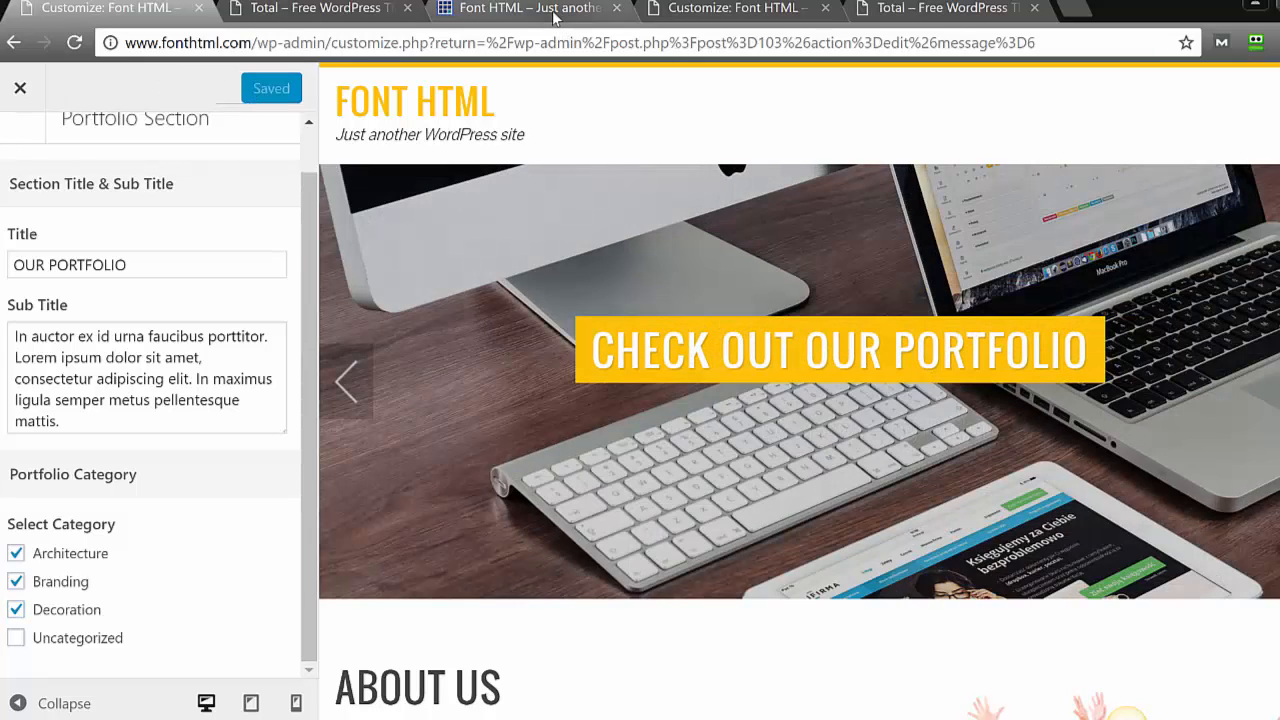
Reload the live Font HTML home page and check the portfolio section with the Branding and Architecture filters.
click(560, 10)
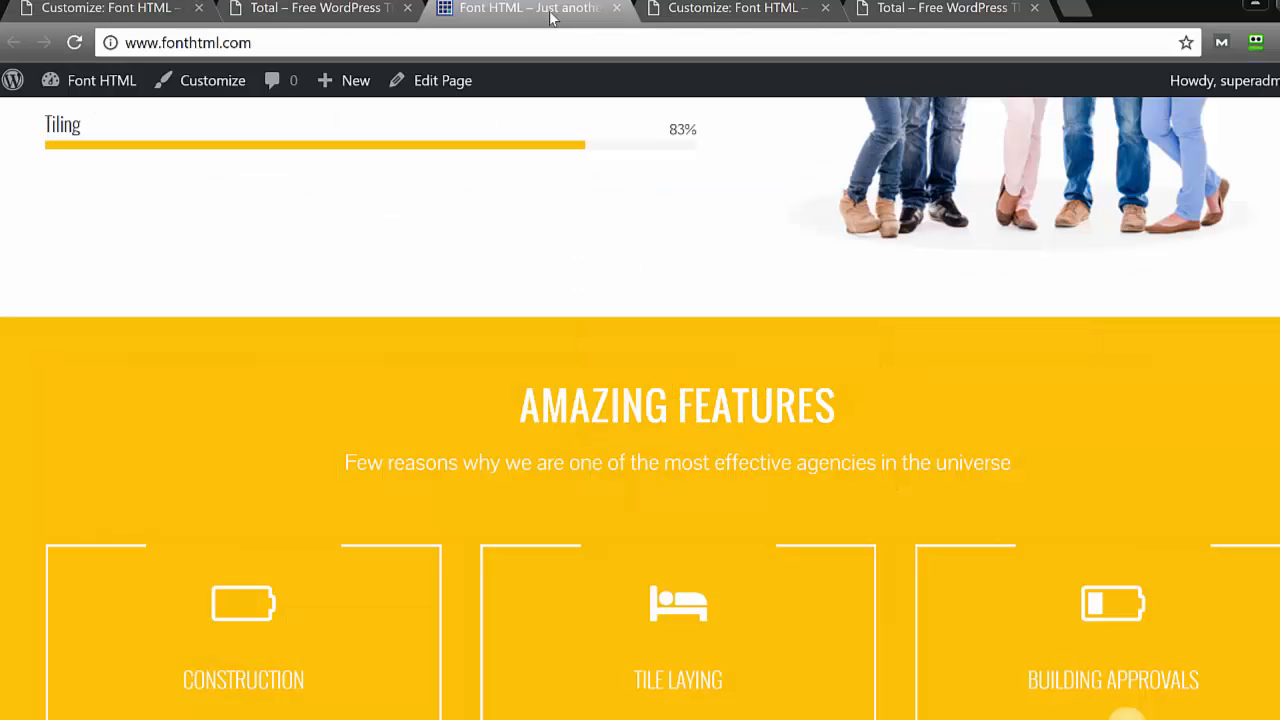
click(75, 42)
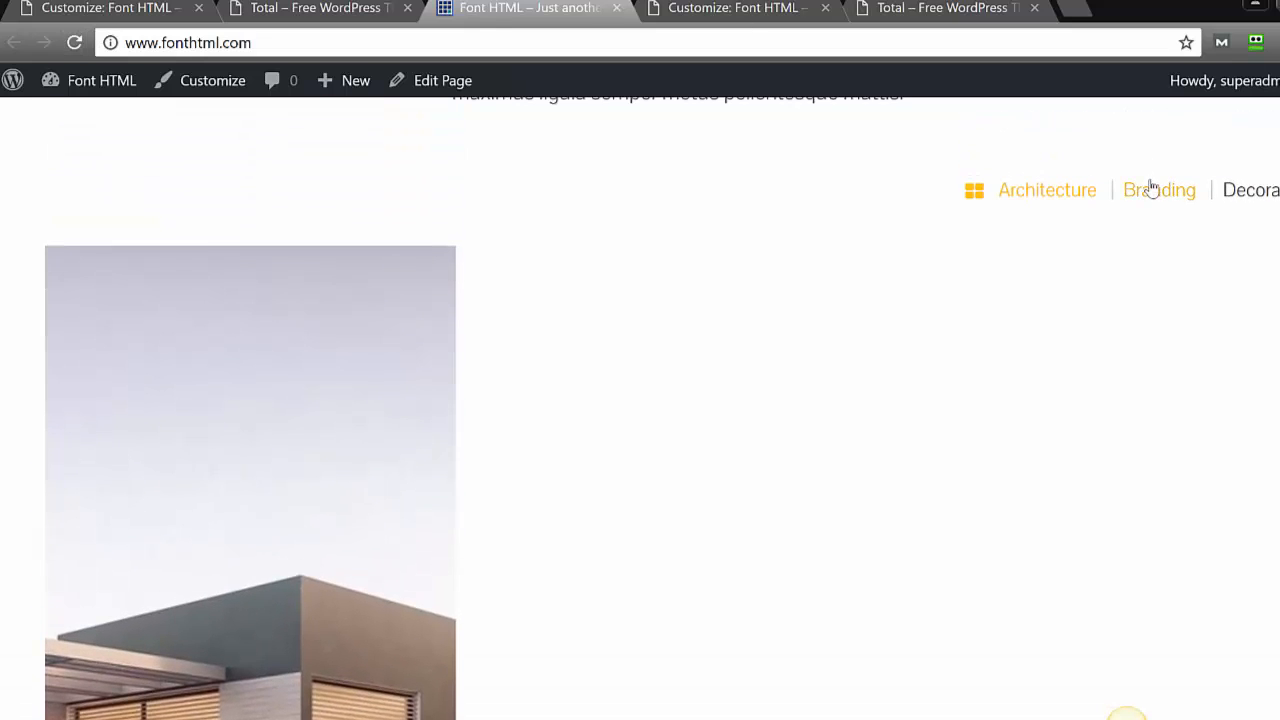
click(1152, 187)
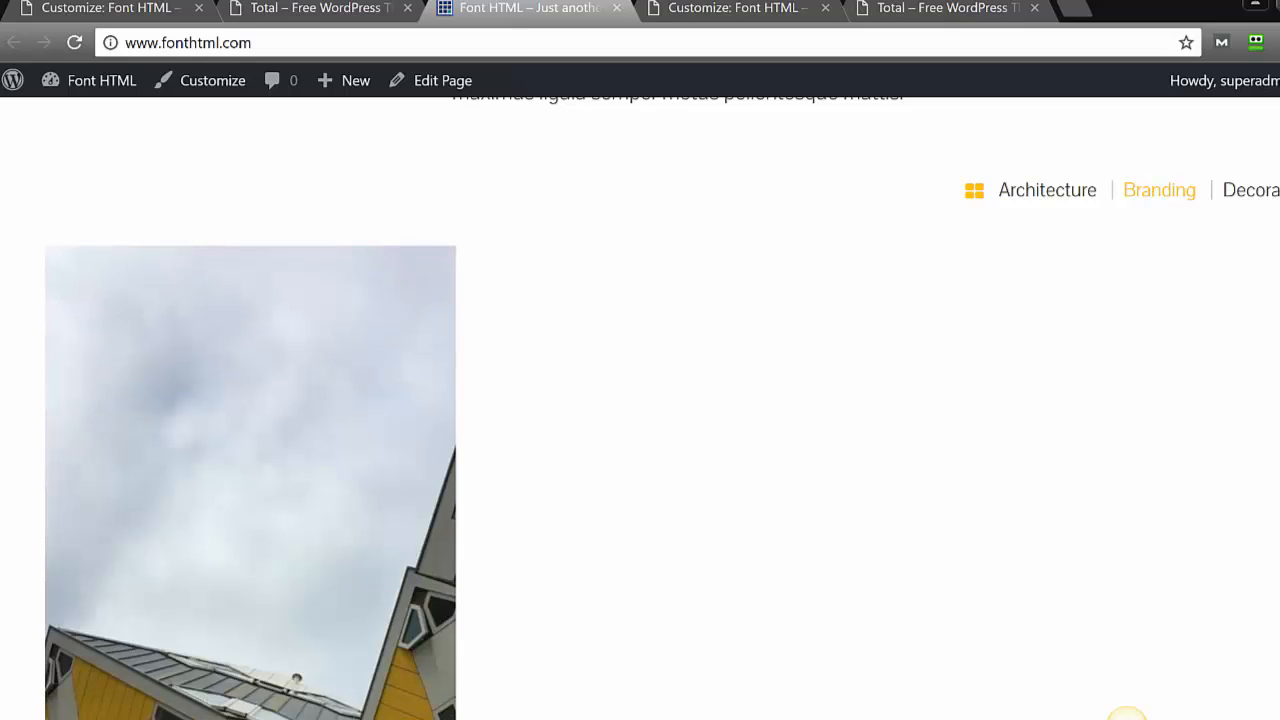
scroll(640, 232, down, 2)
scroll(640, 232, up, 3)
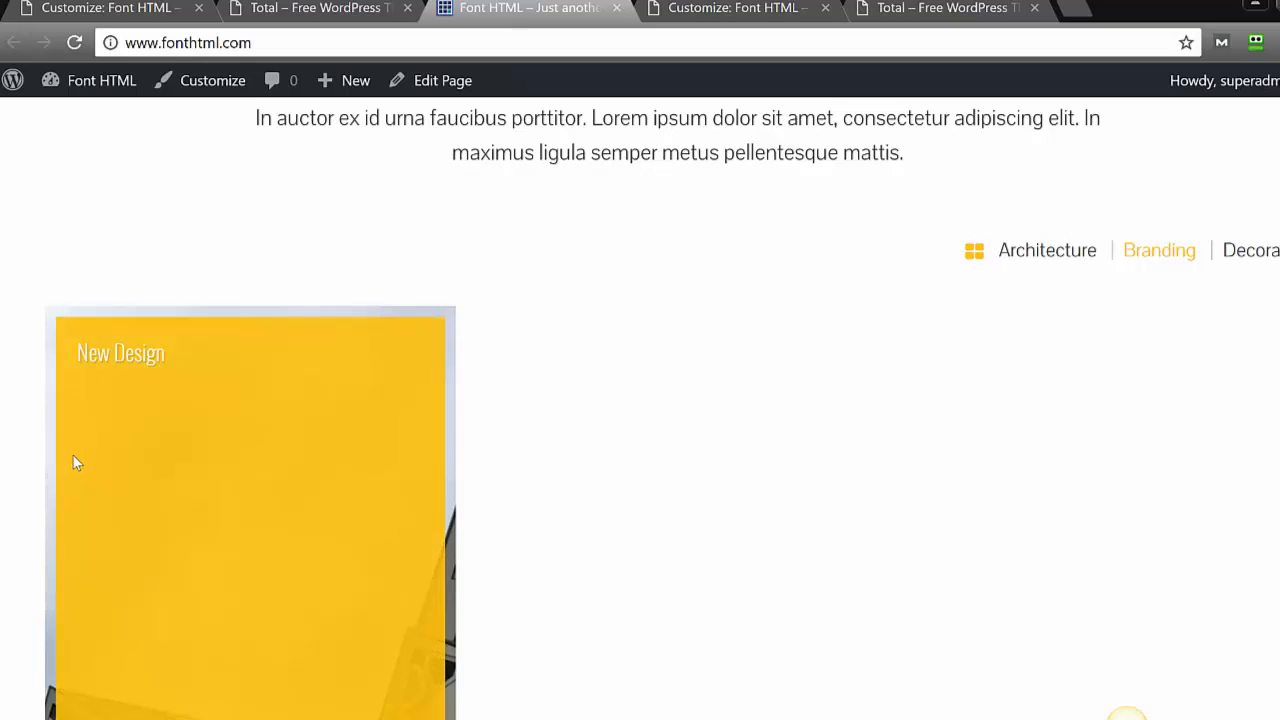
click(1033, 250)
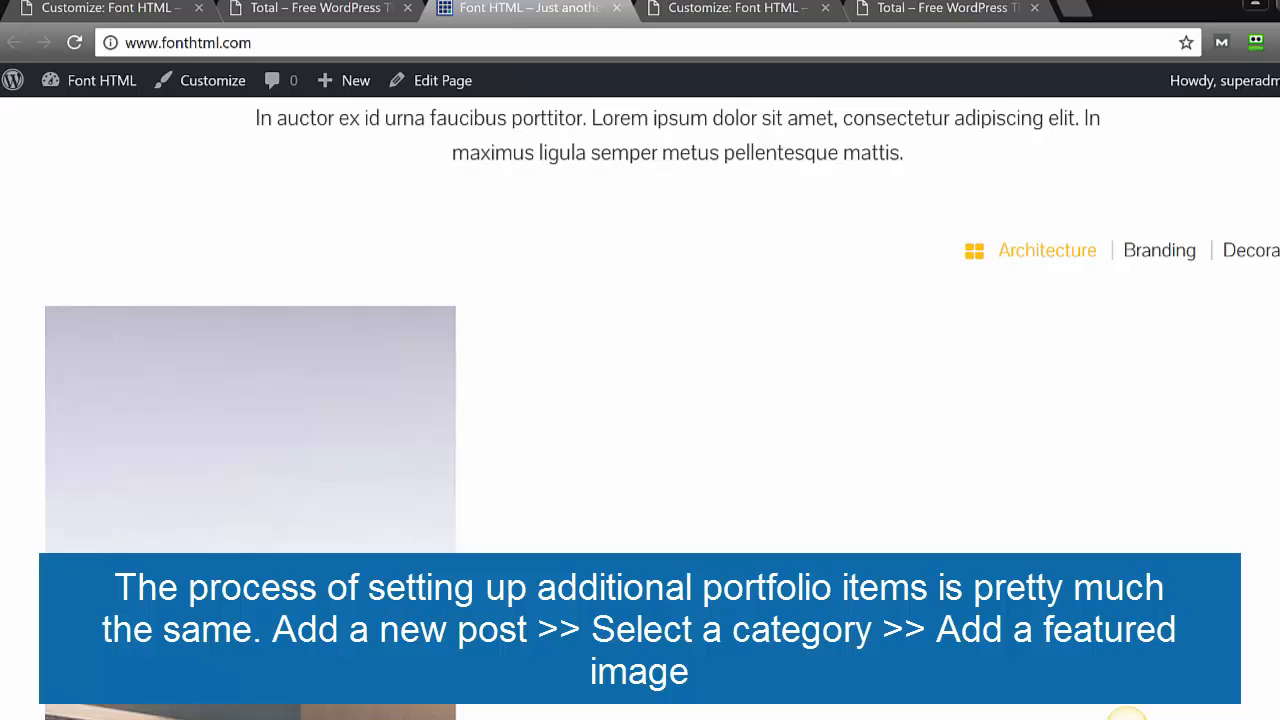
scroll(1127, 716, down, 5)
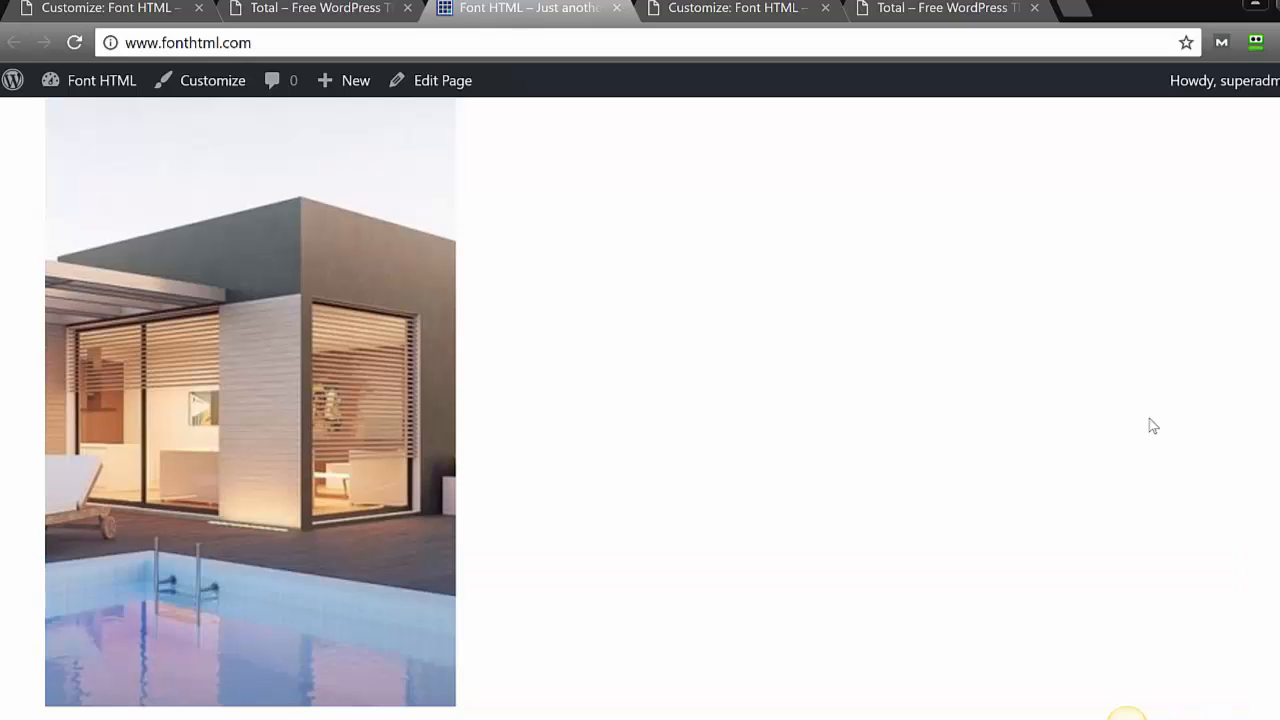
scroll(1127, 716, up, 15)
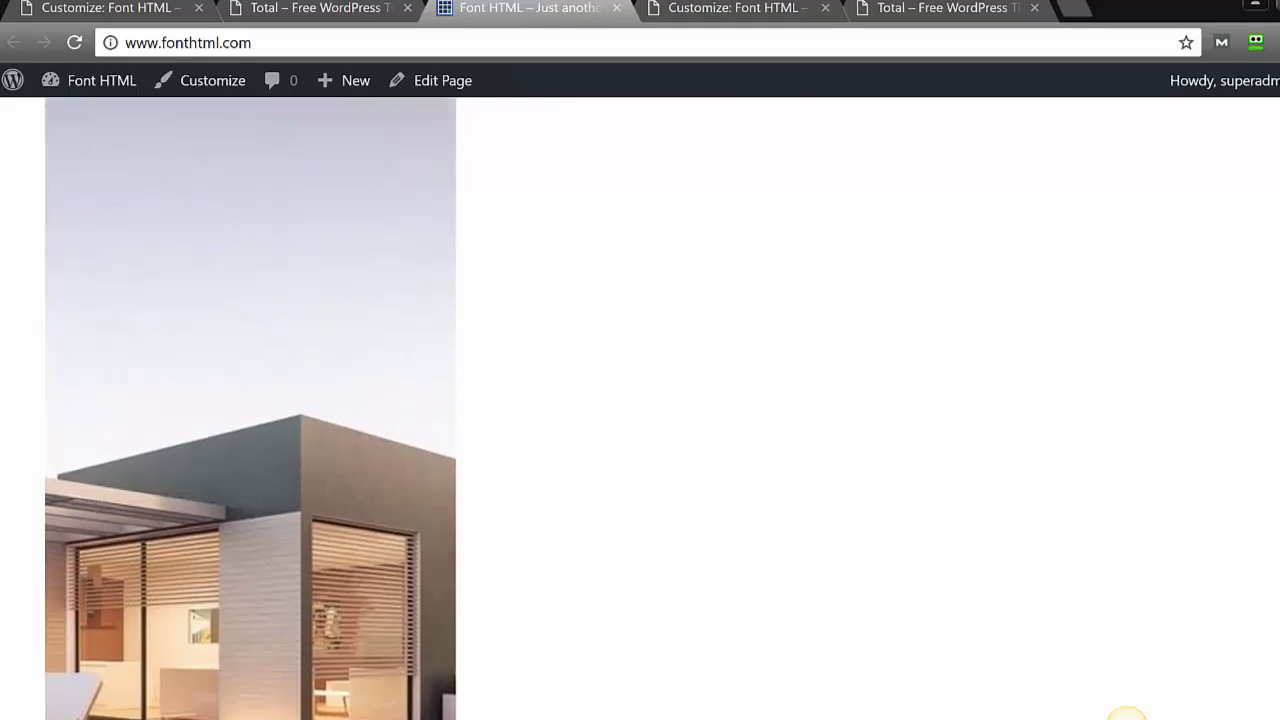
scroll(1127, 716, down, 20)
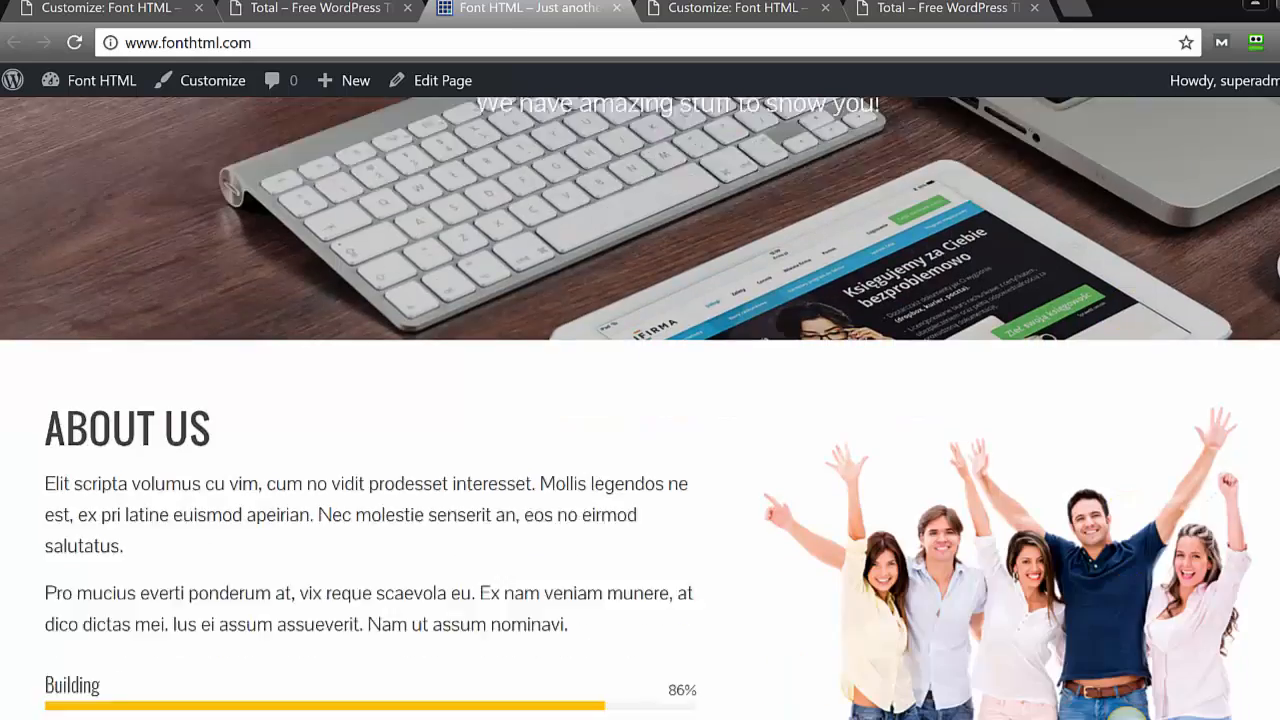
scroll(1127, 716, down, 3)
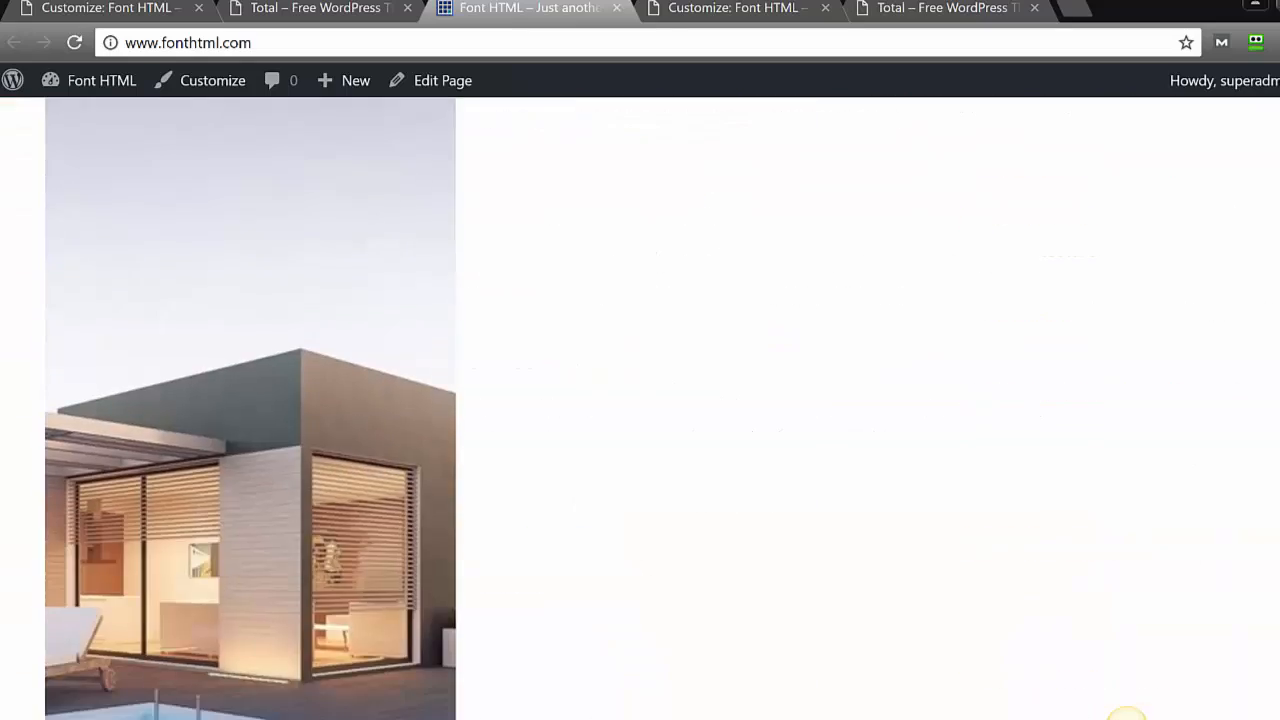
Review the Total demo's remaining home page sections, from services and team members through counters, blogs, clients and call to action.
click(362, 12)
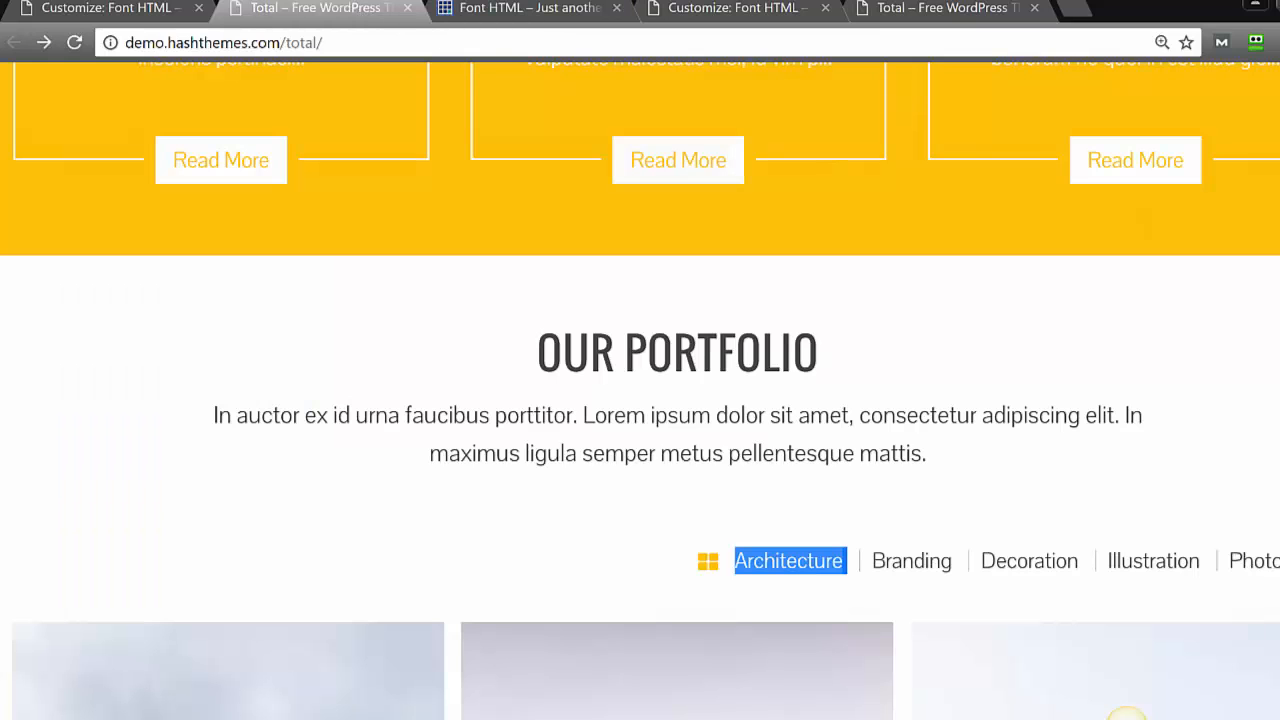
scroll(1127, 716, down, 10)
scroll(1127, 718, down, 6)
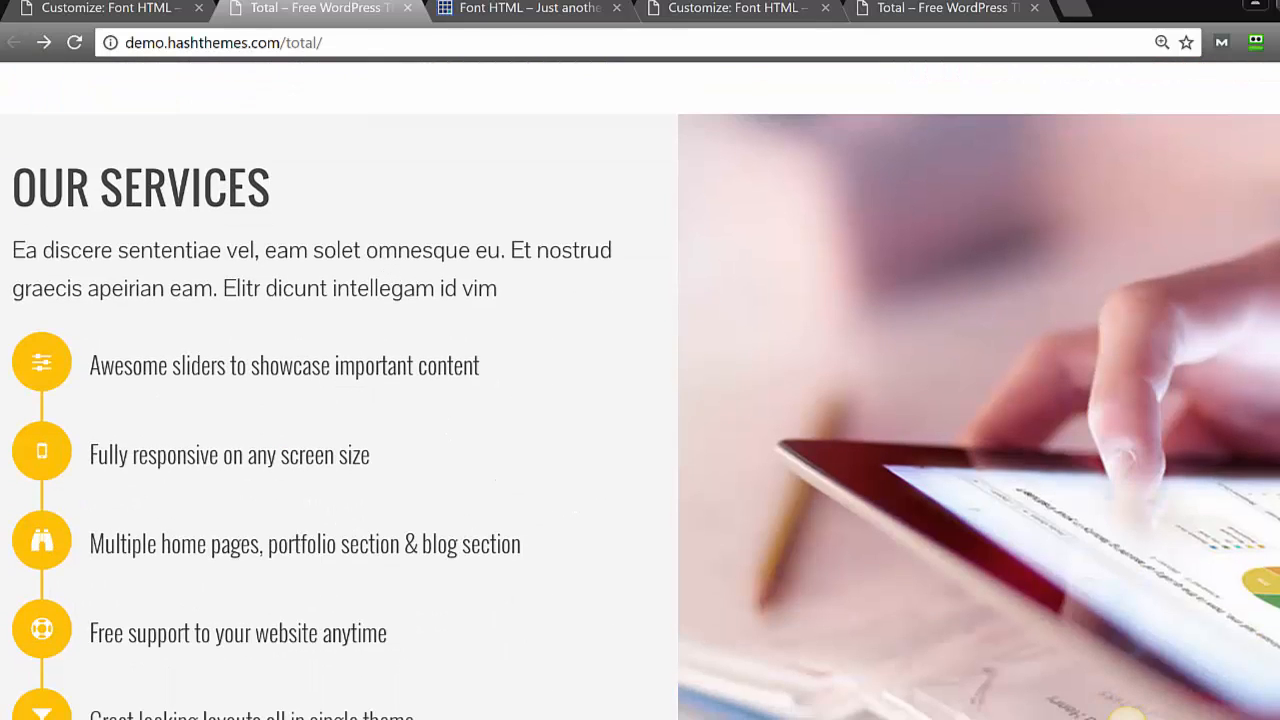
scroll(1127, 714, down, 8)
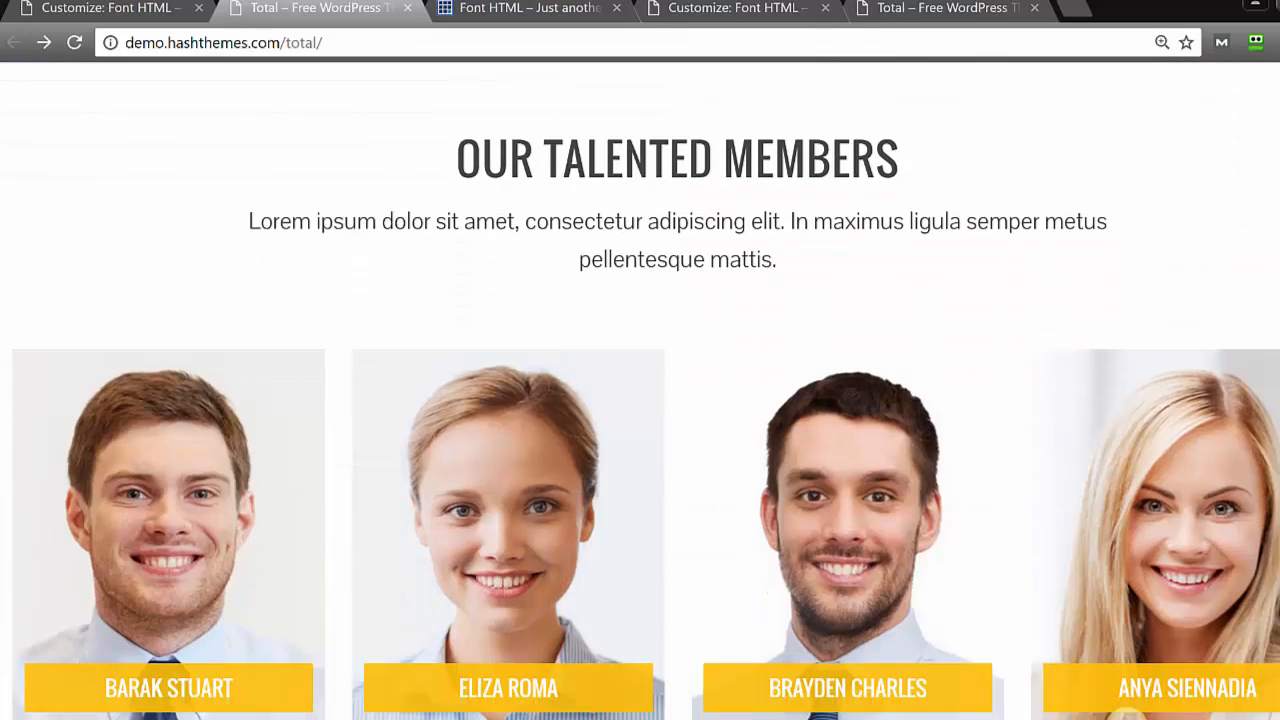
scroll(1127, 716, up, 1)
scroll(1127, 716, down, 2)
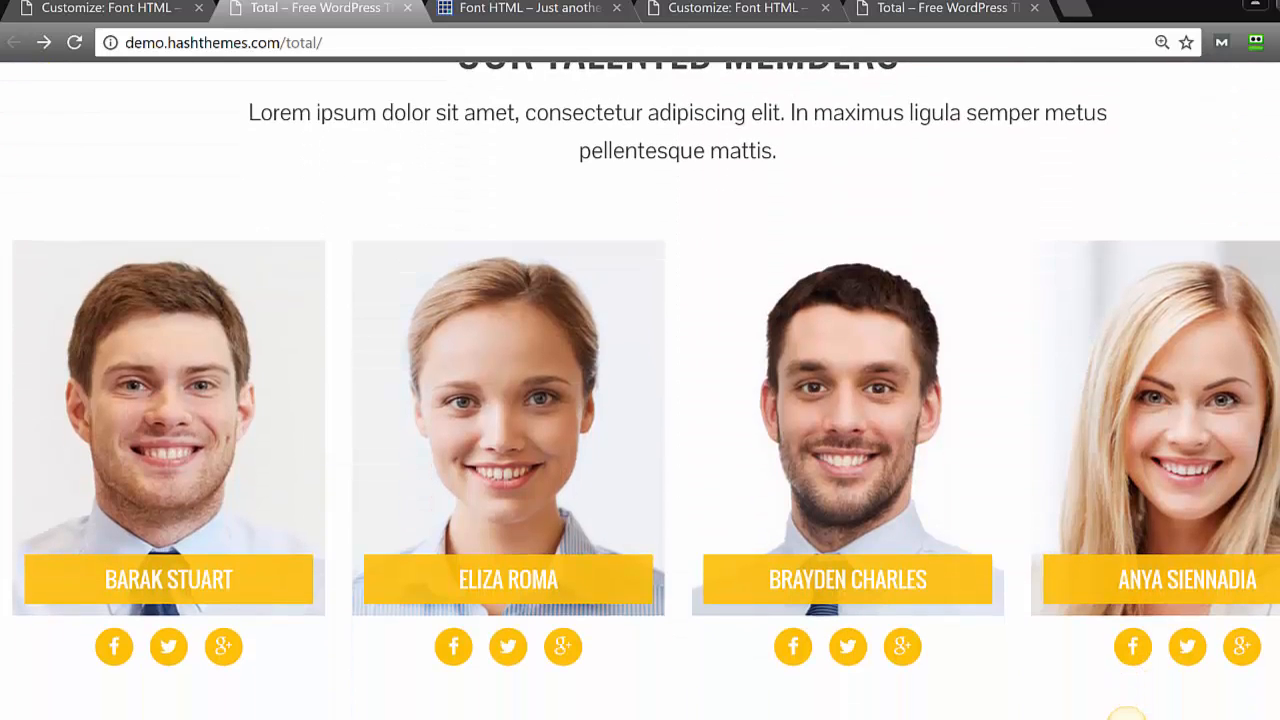
scroll(1127, 716, up, 1)
scroll(1127, 714, down, 8)
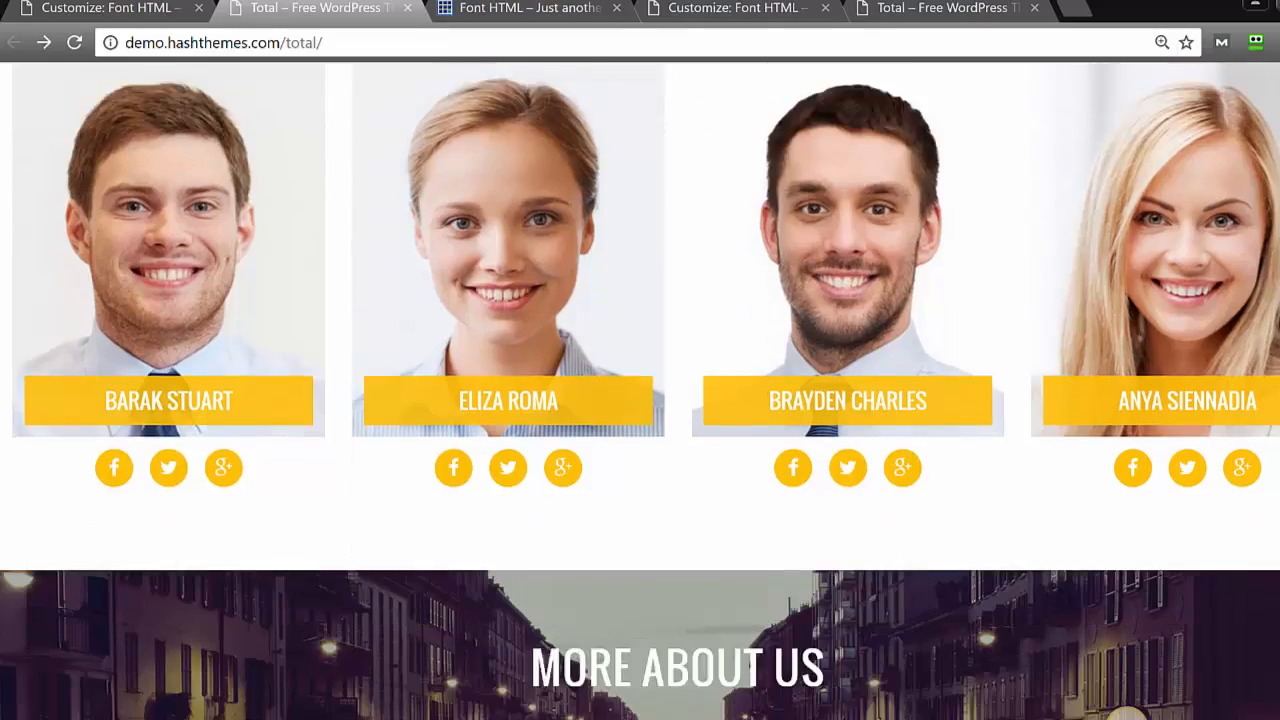
scroll(1127, 714, up, 1)
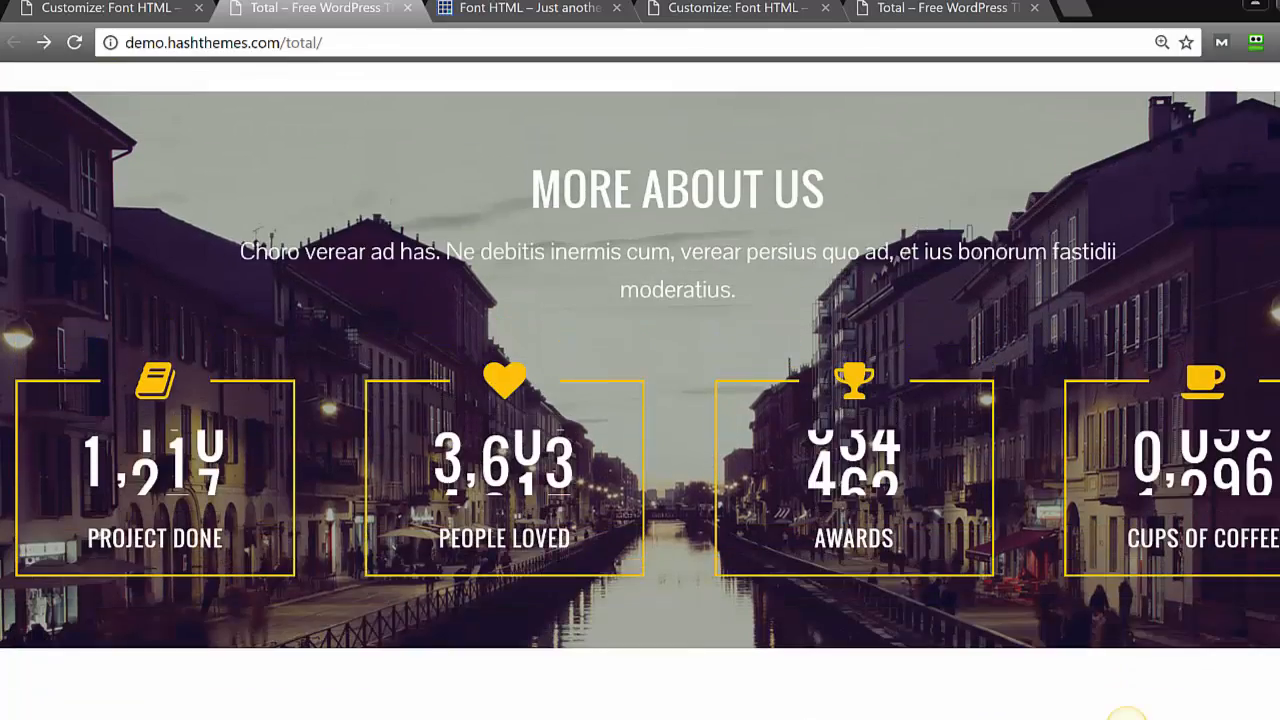
scroll(1127, 714, down, 7)
scroll(1127, 714, down, 5)
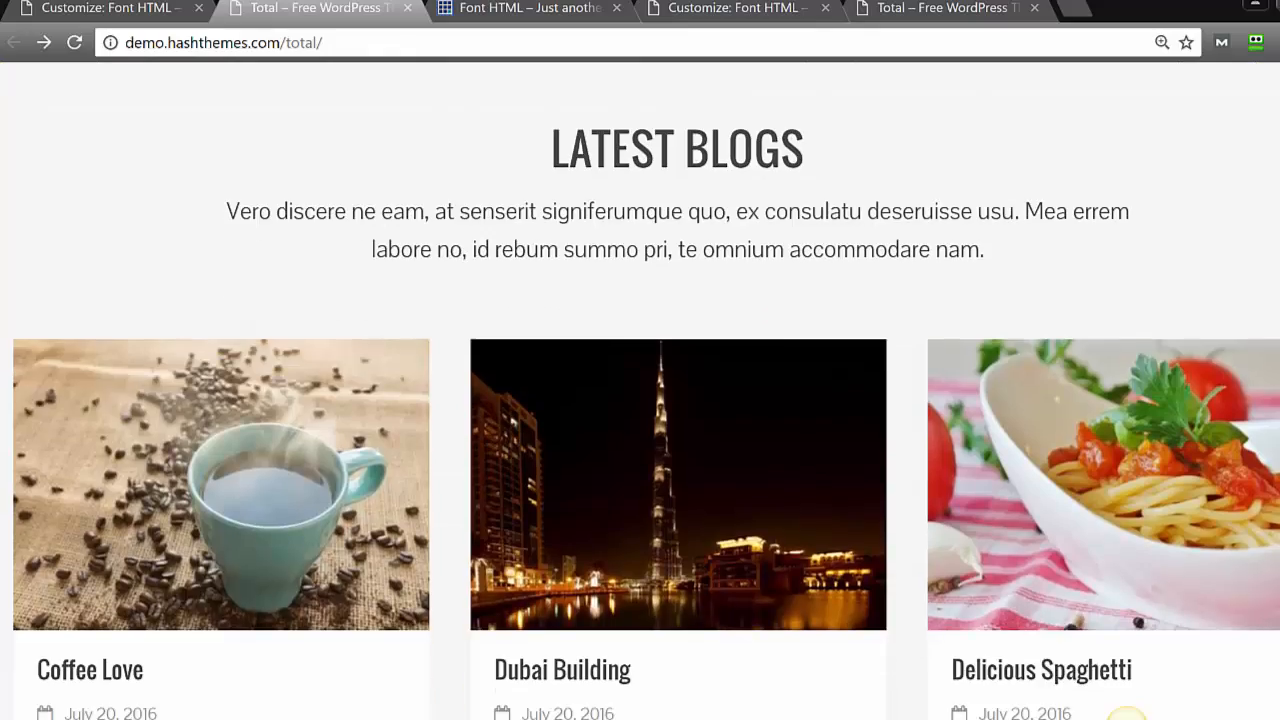
scroll(1127, 714, down, 6)
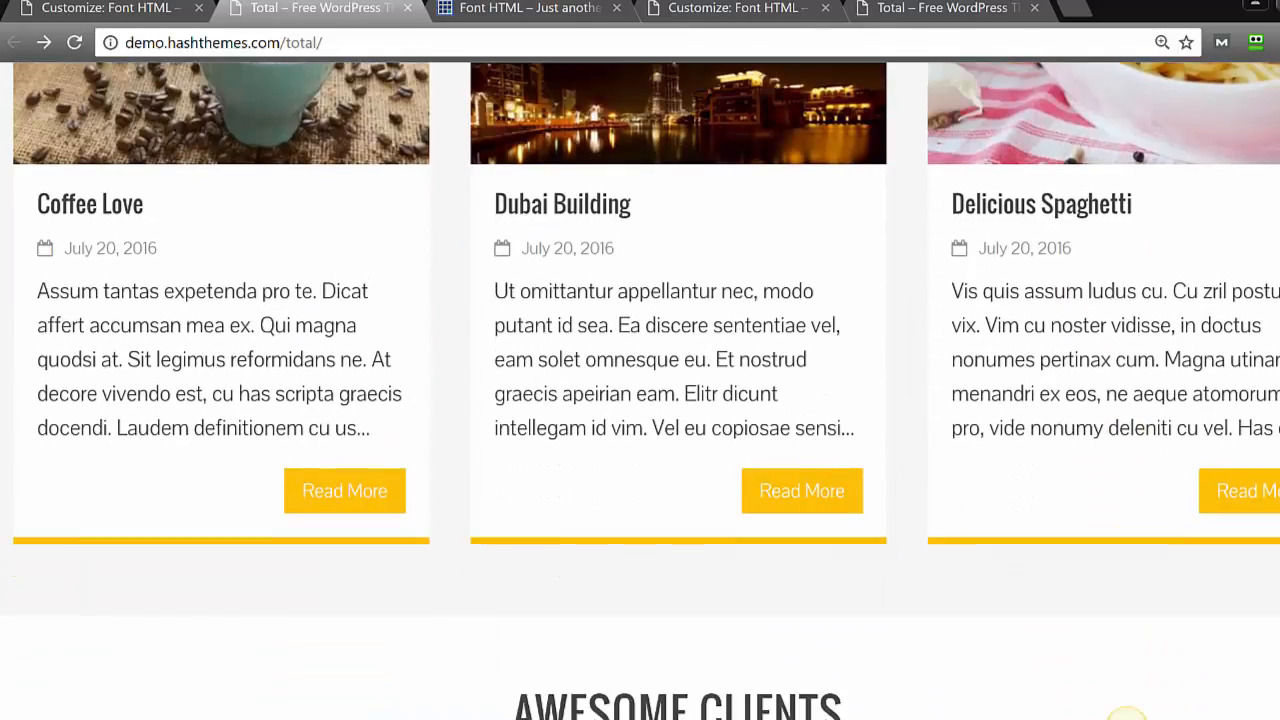
scroll(1127, 714, down, 6)
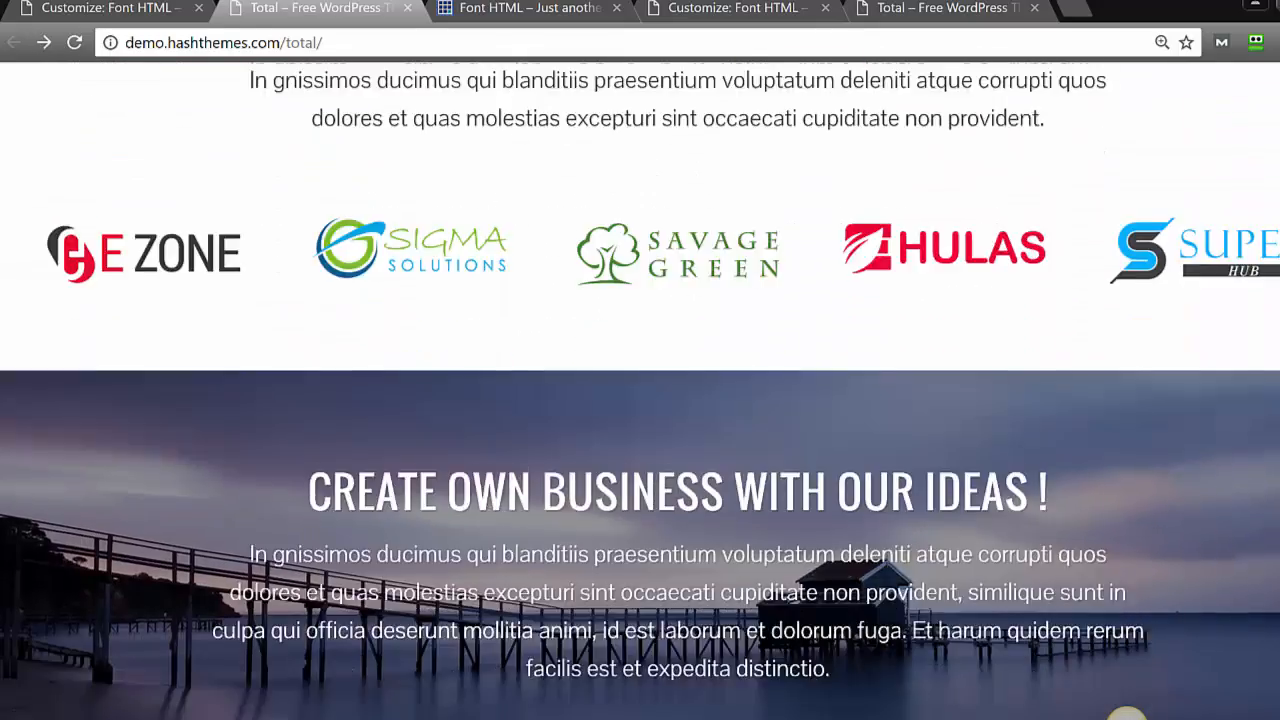
scroll(1127, 714, up, 15)
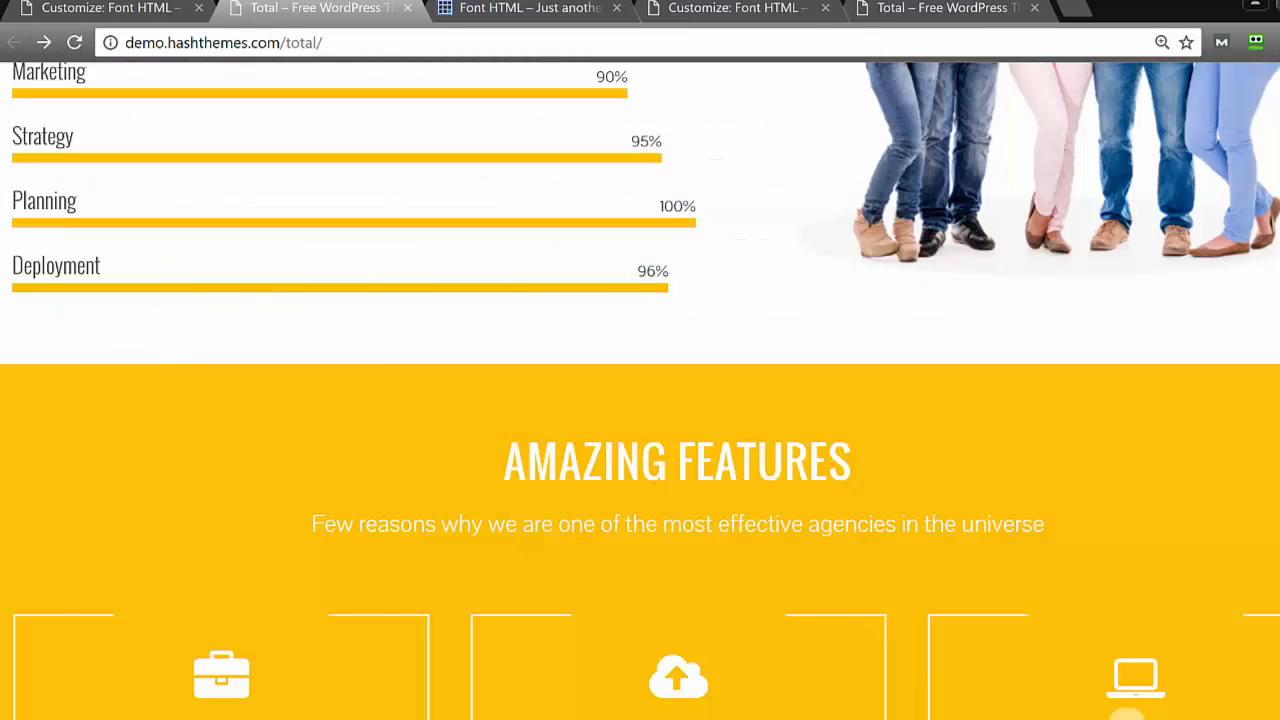
Open the Service Section in the theme customizer's Home Sections and review its title, service page, icon and image fields.
click(131, 10)
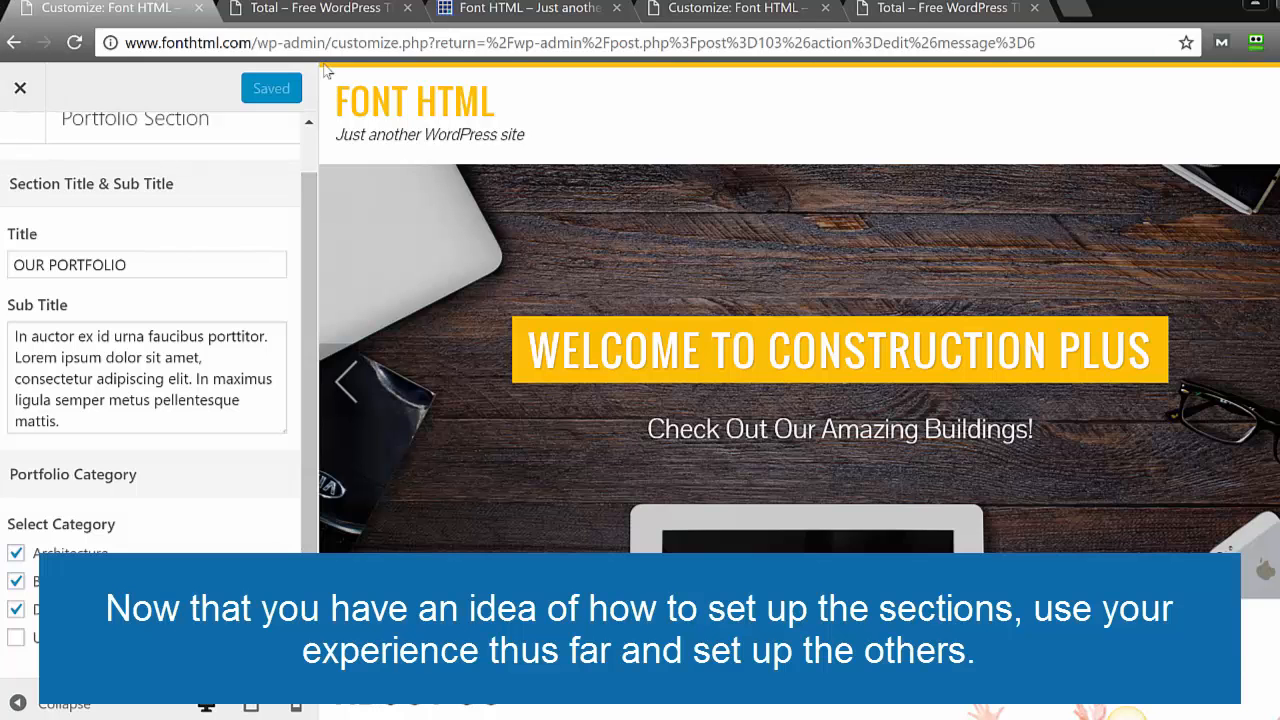
click(308, 138)
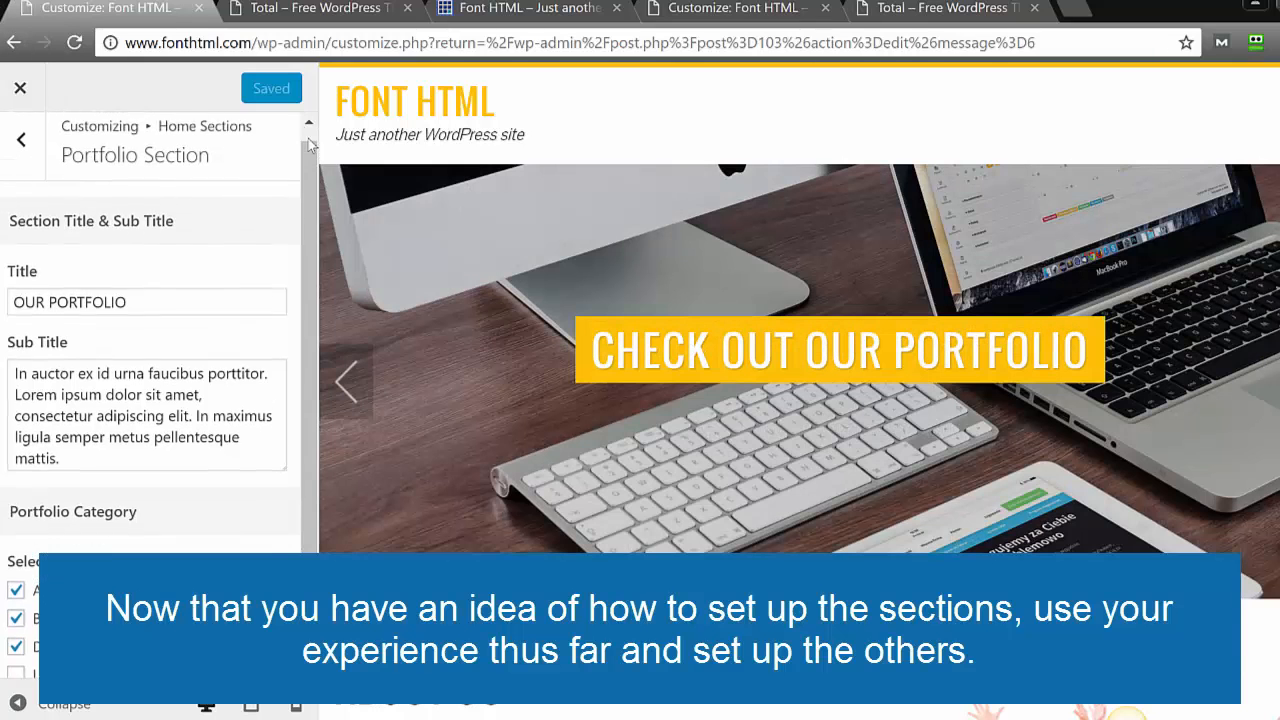
click(3, 172)
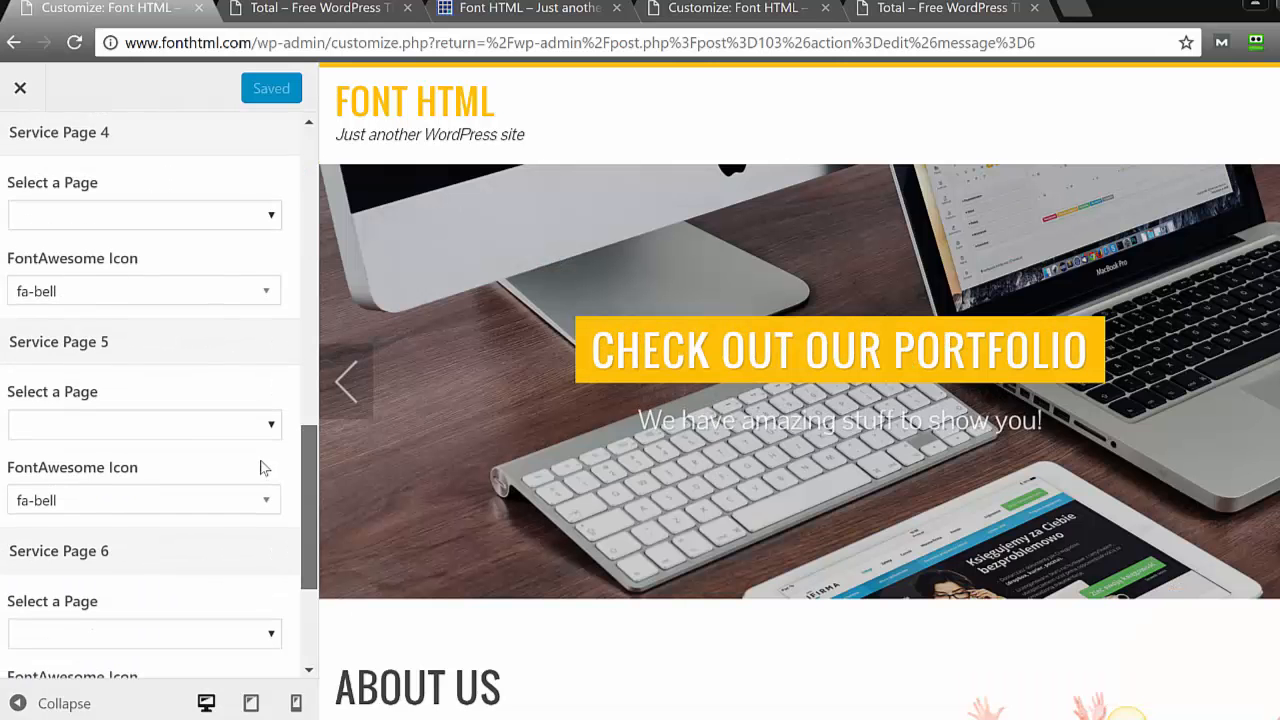
scroll(265, 500, down, 3)
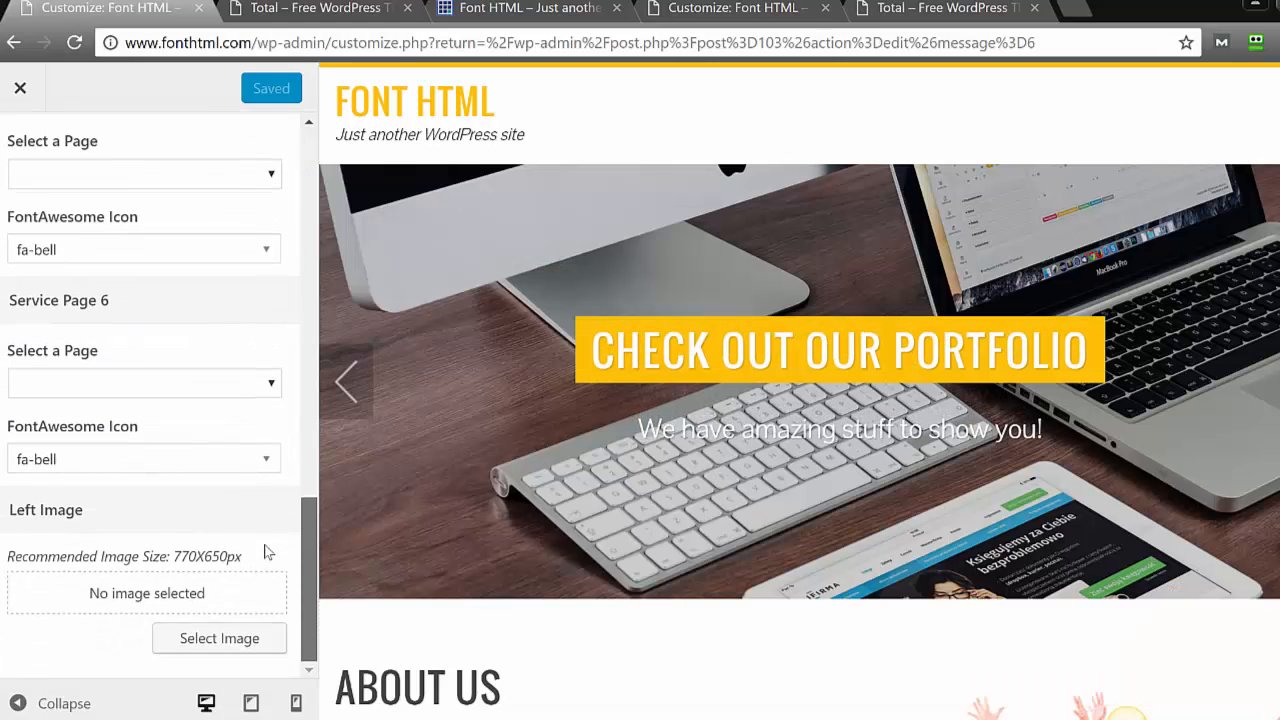
scroll(268, 540, up, 7)
scroll(265, 300, up, 5)
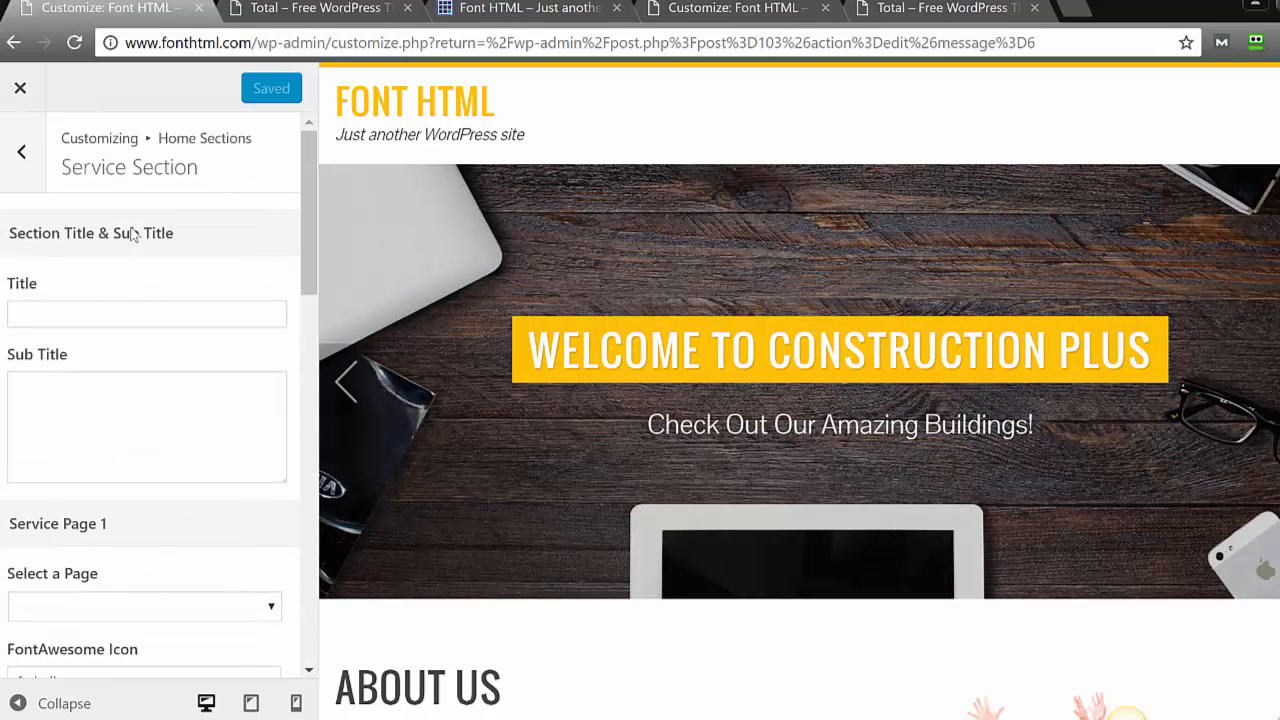
Examine the title and subtitle text of the Our Services section in the Total demo.
click(313, 10)
scroll(1127, 712, down, 5)
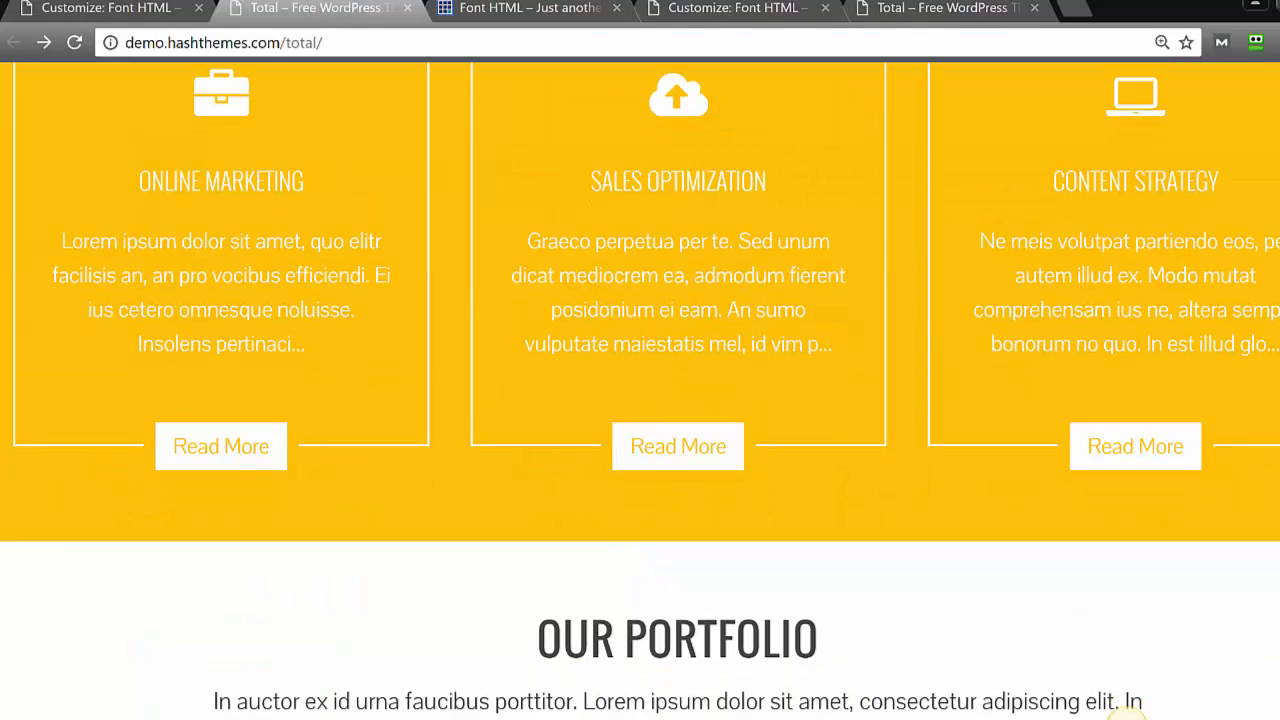
scroll(1127, 712, down, 20)
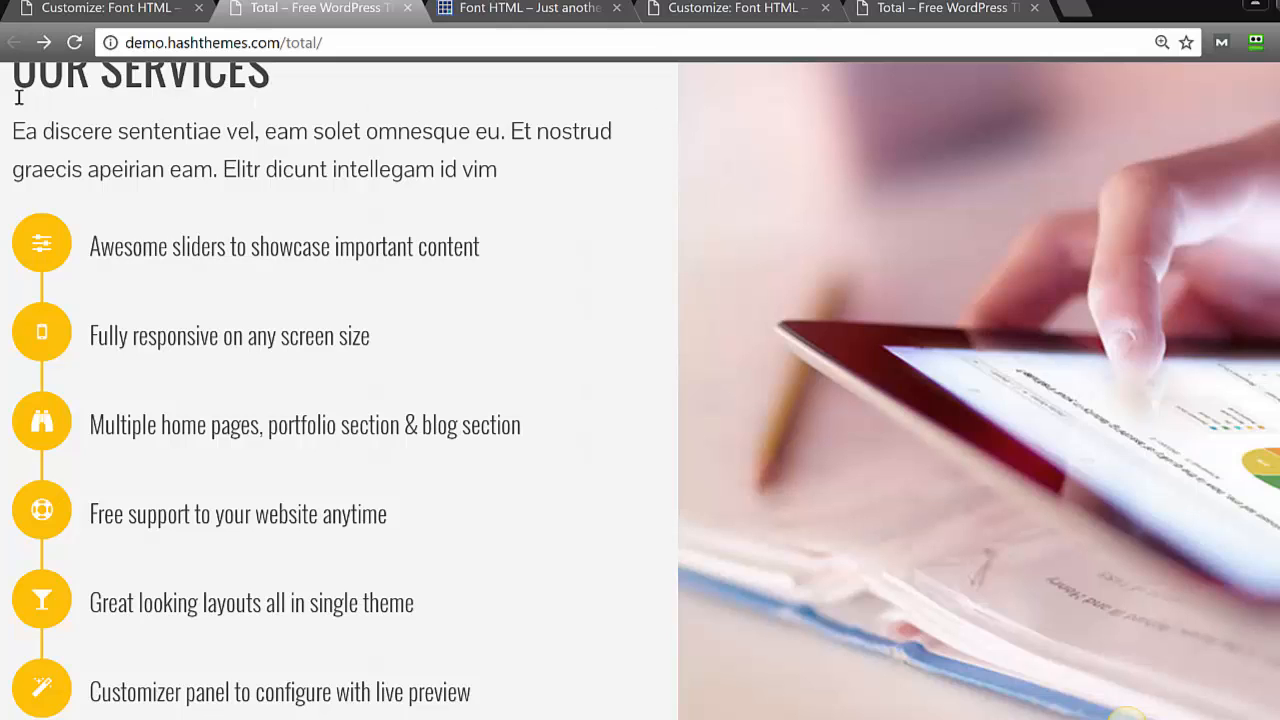
drag(16, 95, 381, 91)
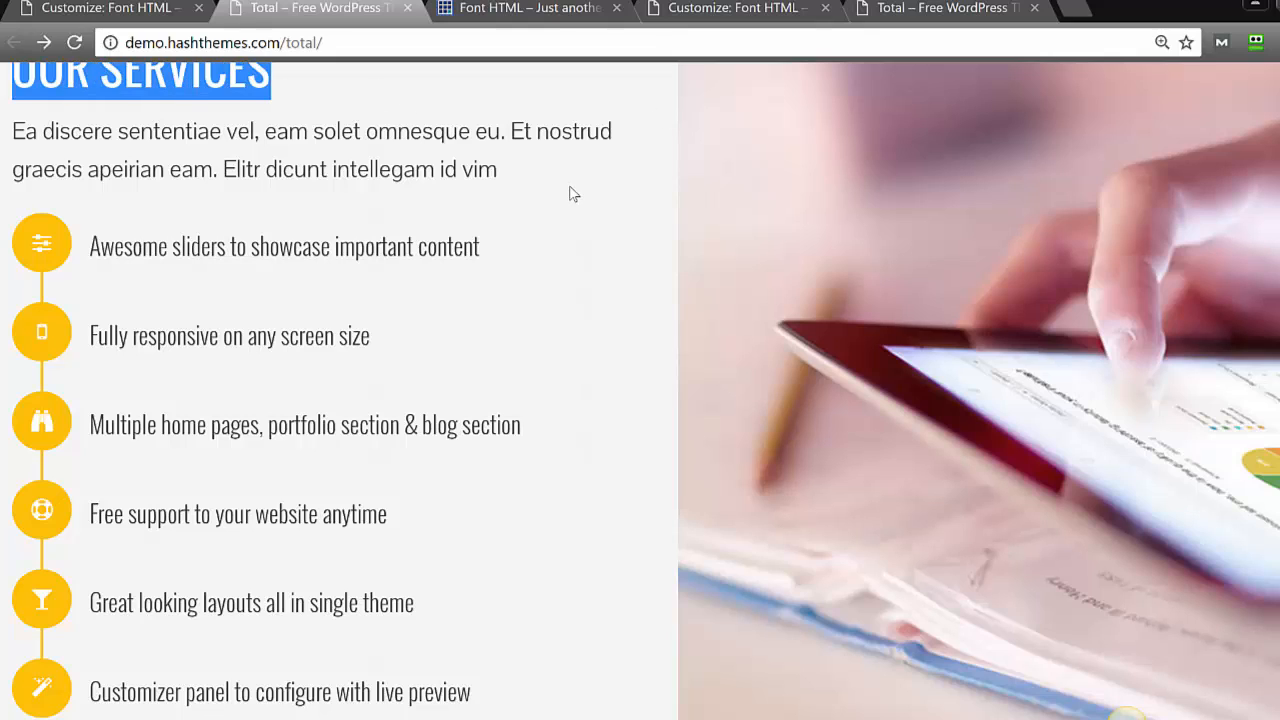
drag(573, 194, 363, 165)
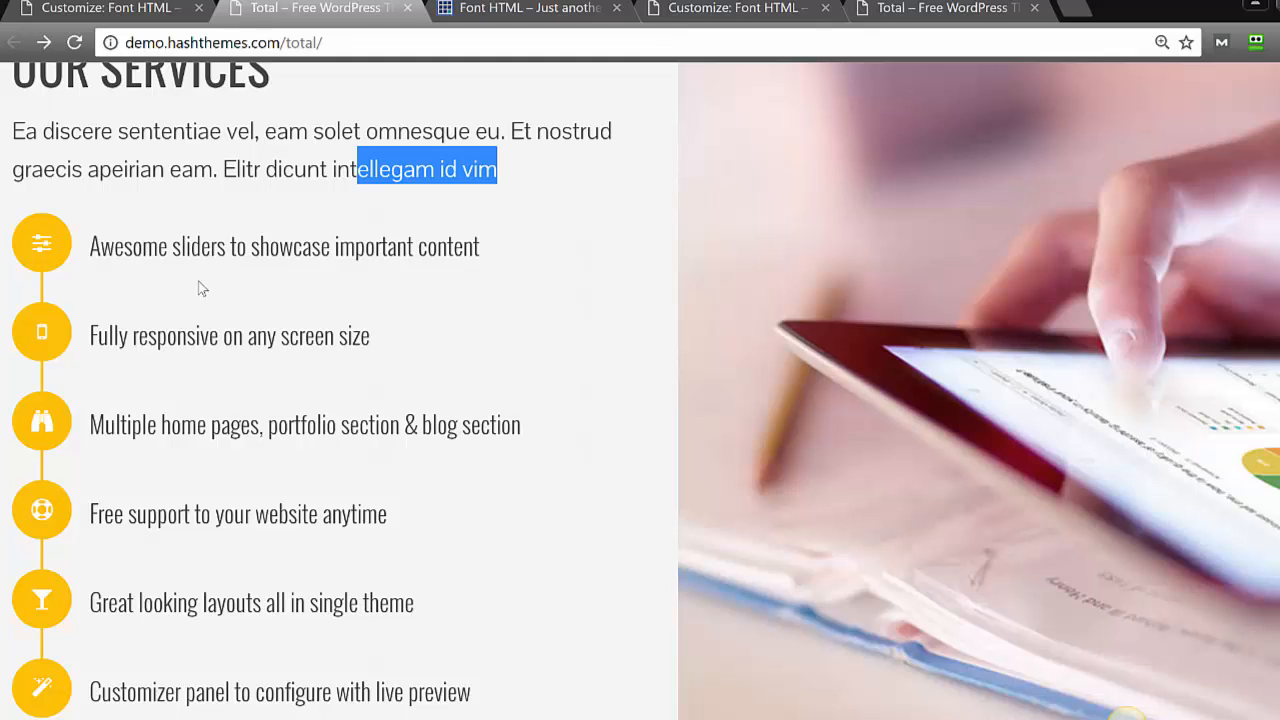
Compare the customizer's Service Page selectors and FontAwesome Icon fields with the service items and icons in the Total demo.
click(150, 12)
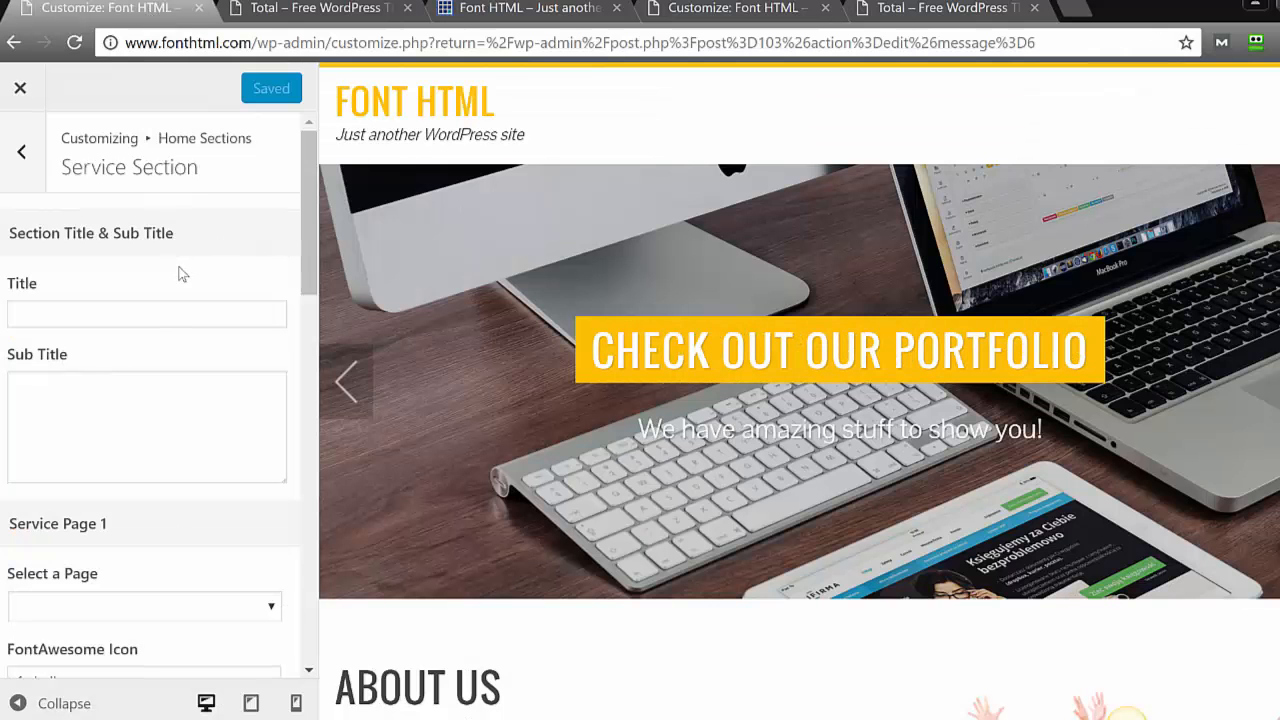
scroll(303, 255, down, 2)
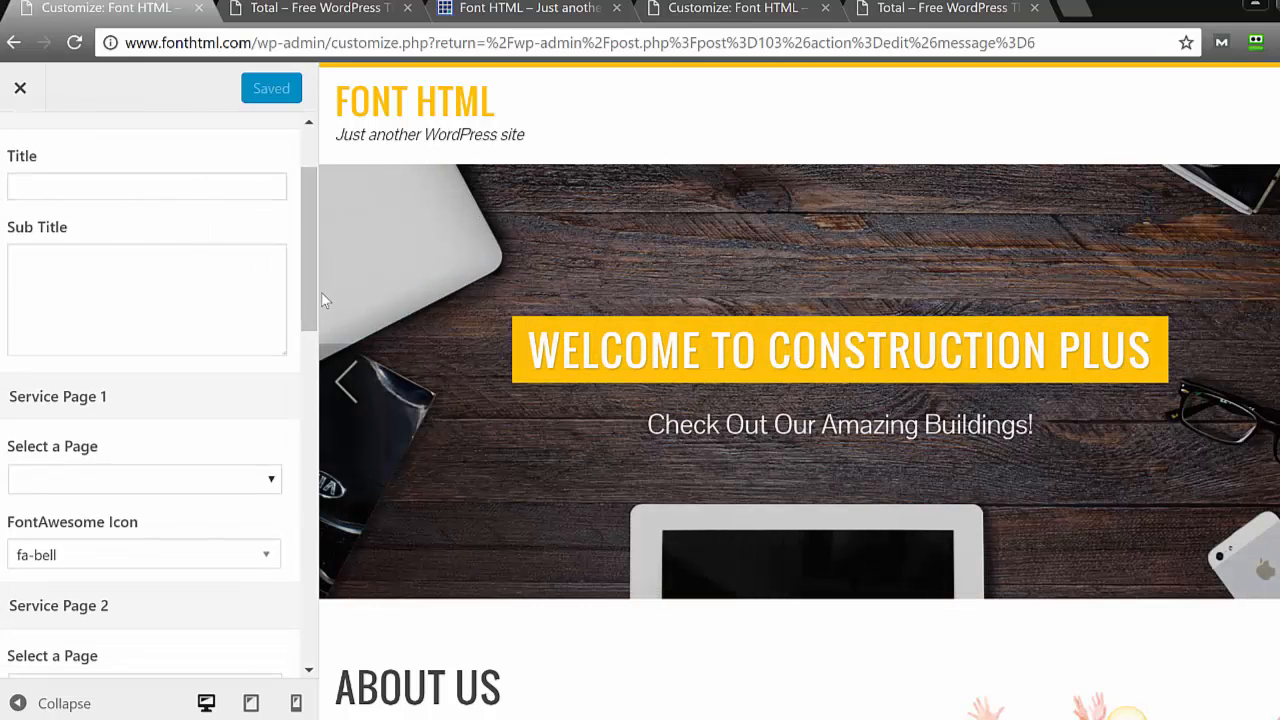
scroll(310, 310, down, 3)
click(234, 328)
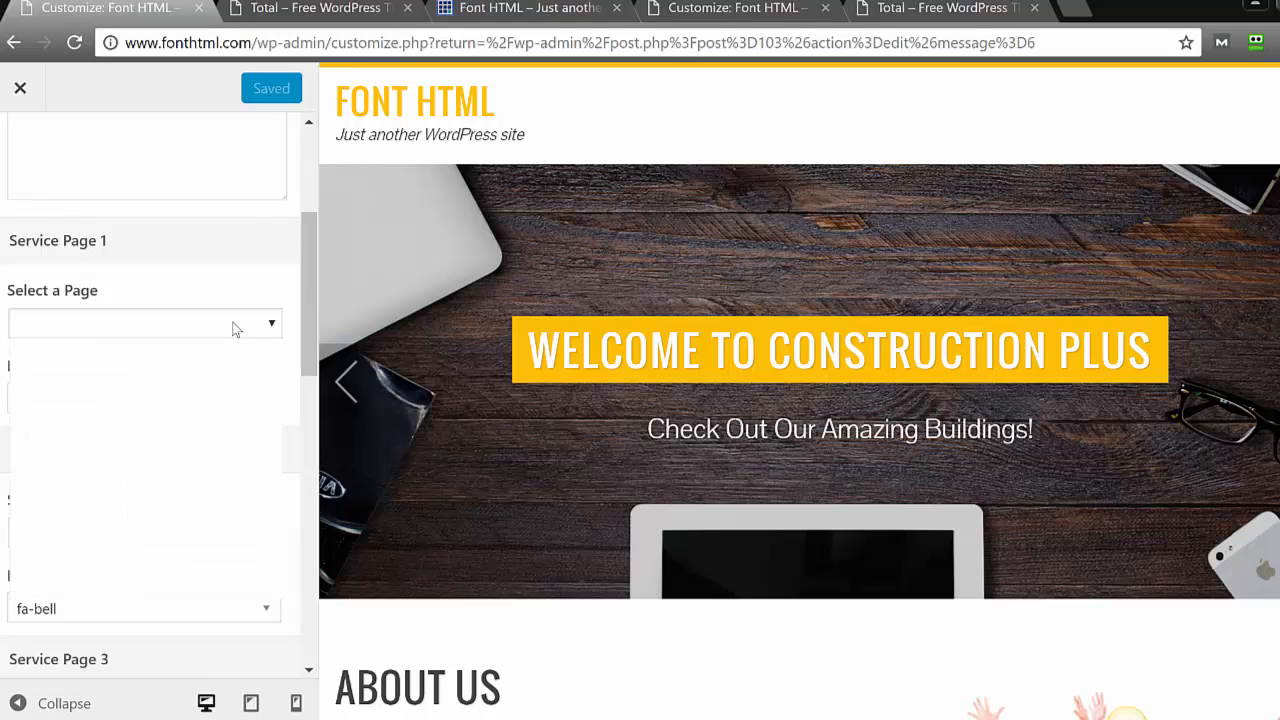
click(233, 330)
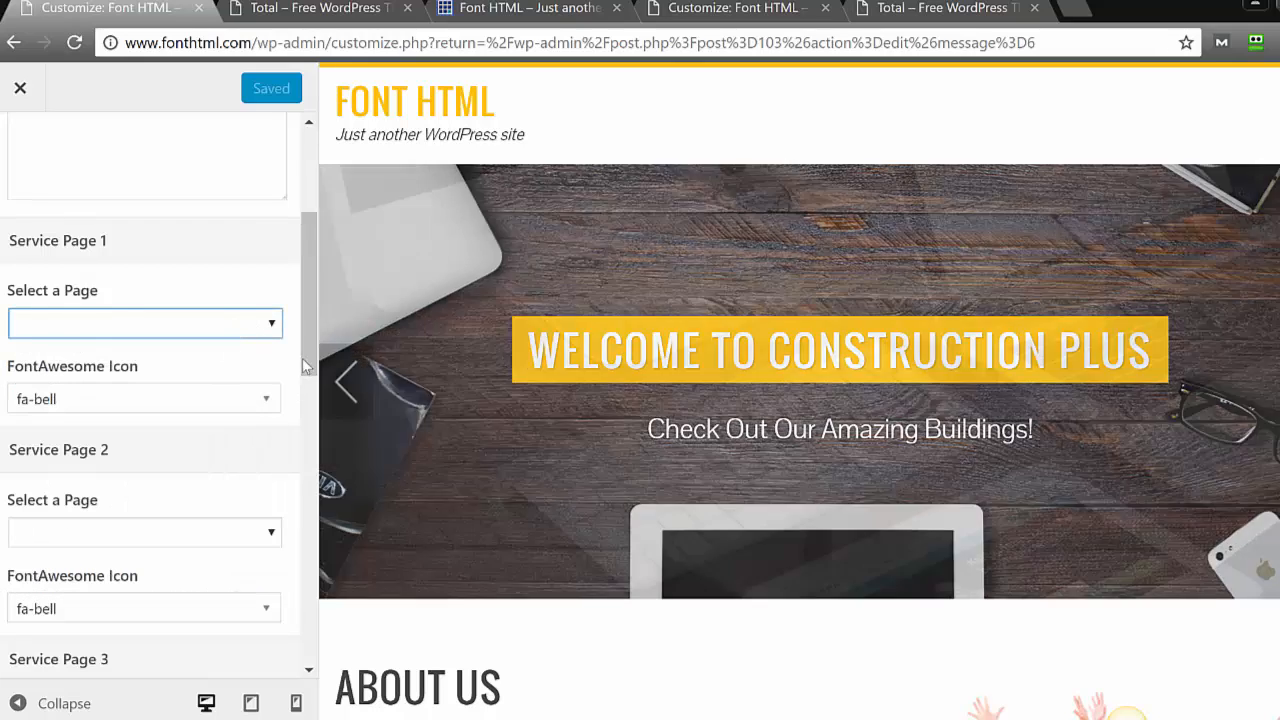
drag(305, 362, 306, 393)
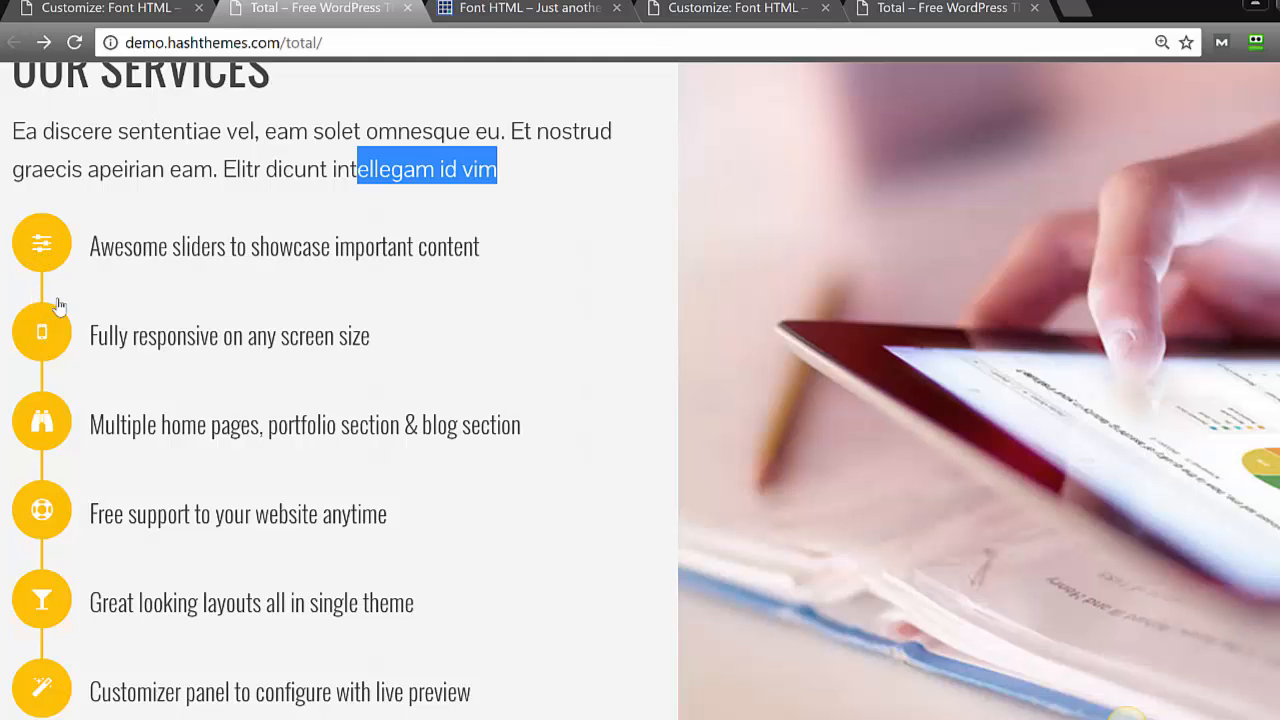
click(117, 14)
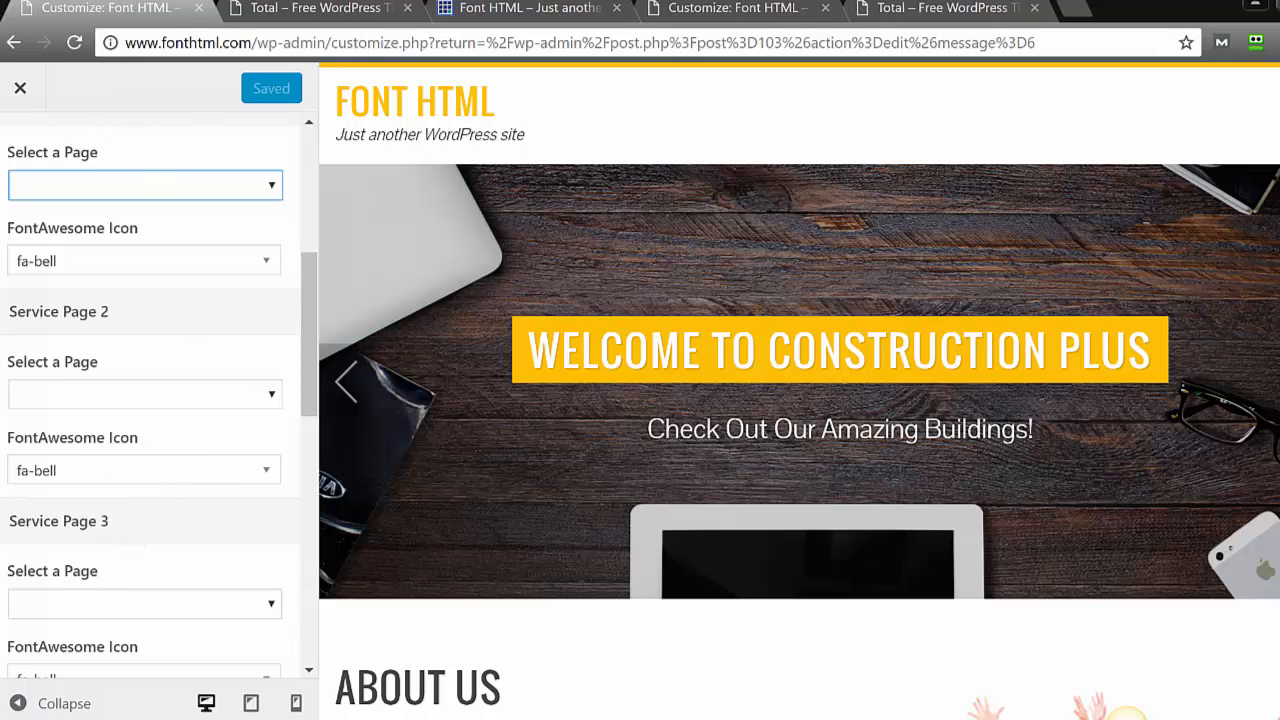
click(374, 7)
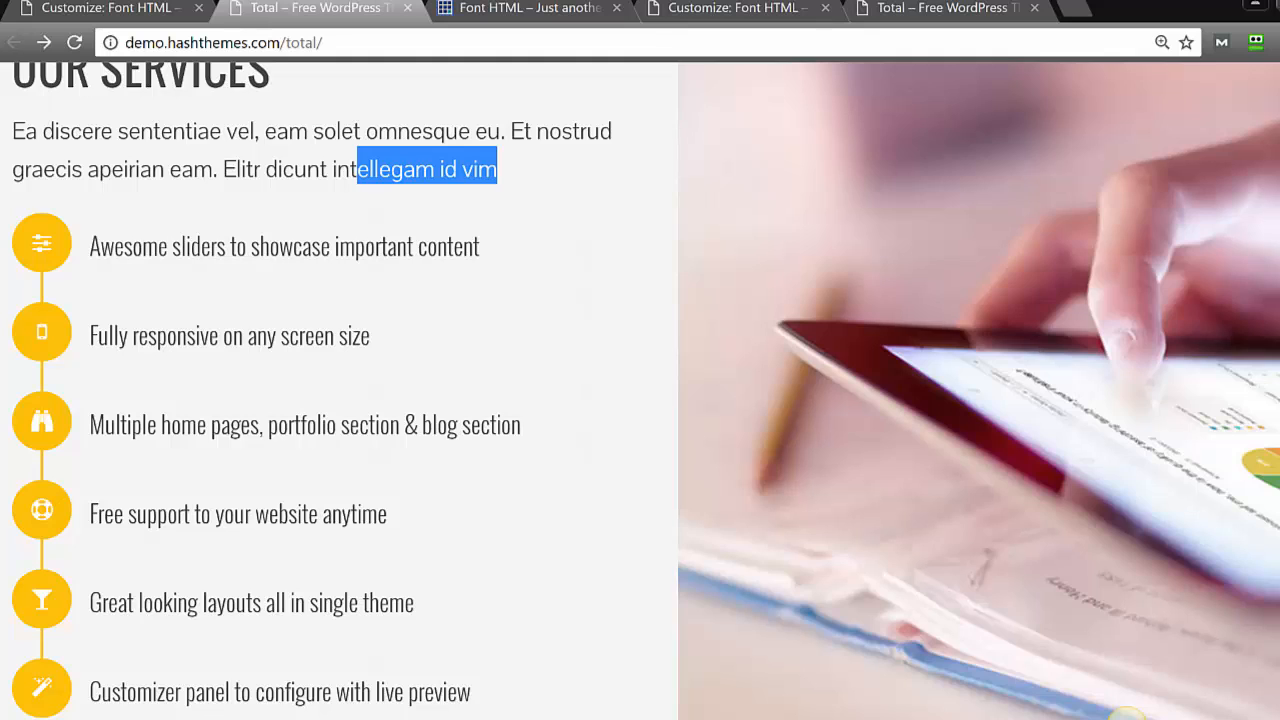
Check the Our Talented Members section in the Total demo and open the Team Section in the reopened customizer's Home Sections.
scroll(640, 390, down, 10)
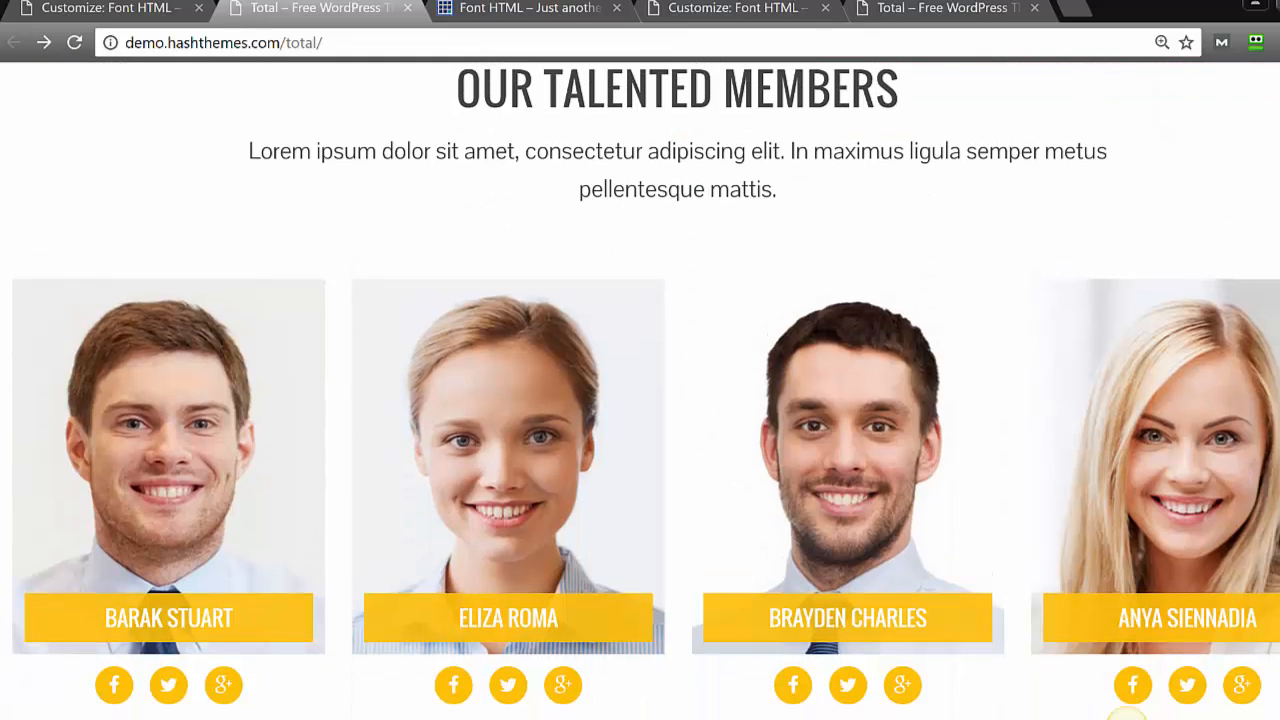
click(55, 12)
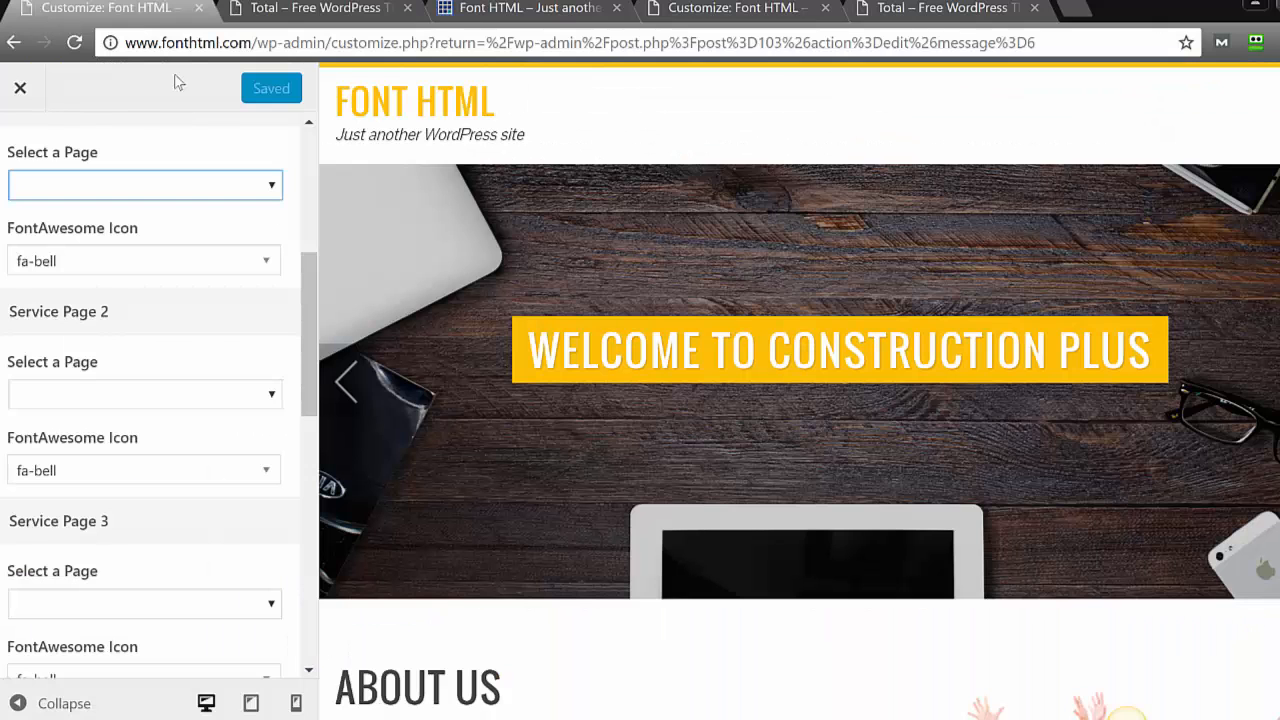
click(14, 100)
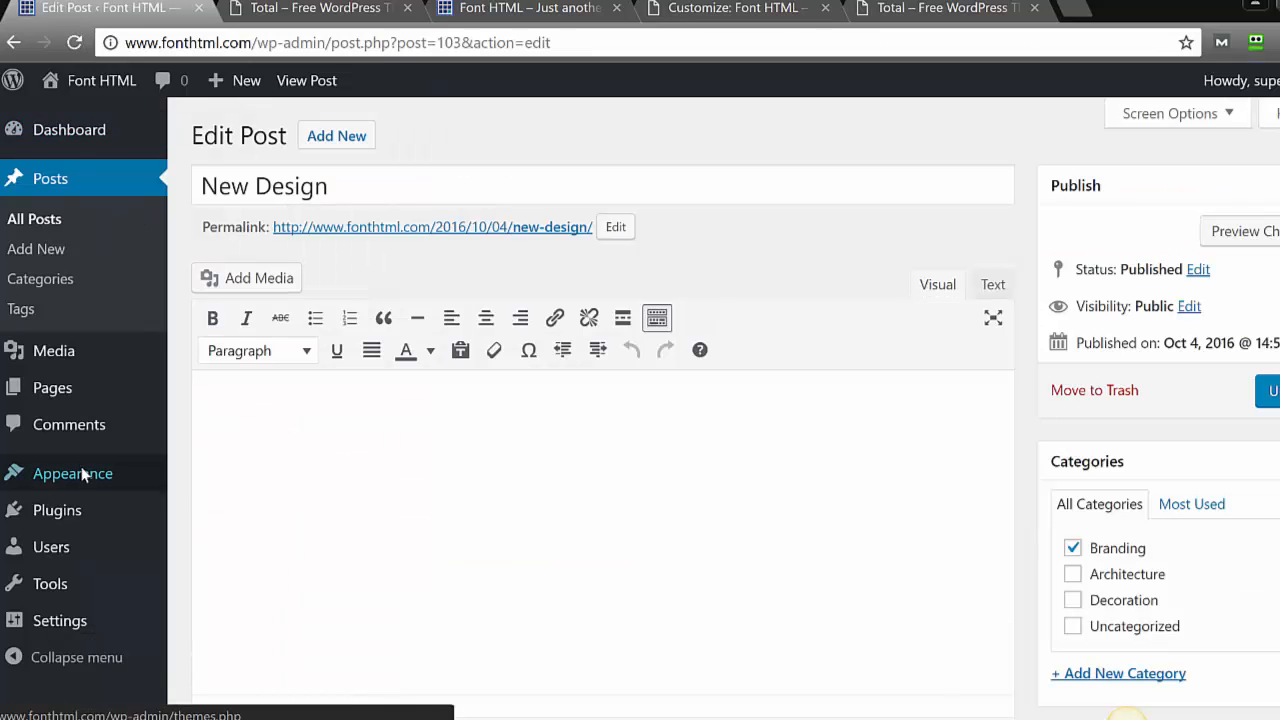
mouse_move(80, 474)
click(228, 508)
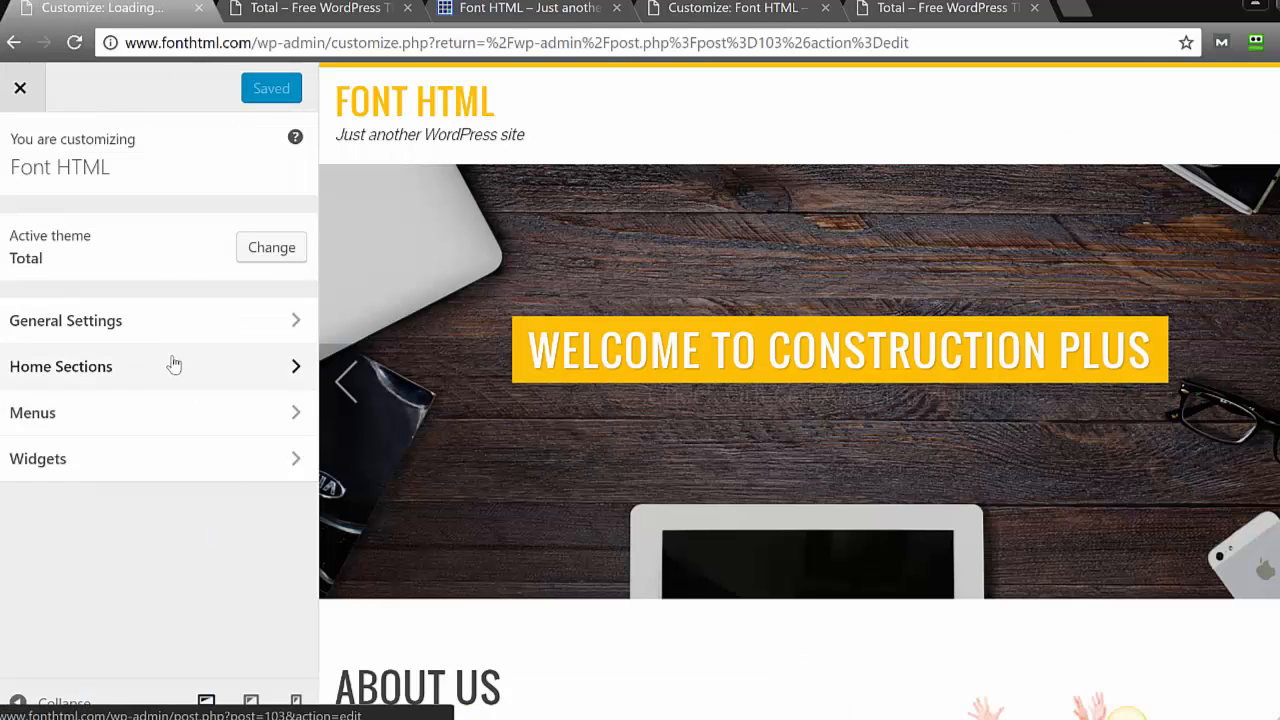
click(174, 366)
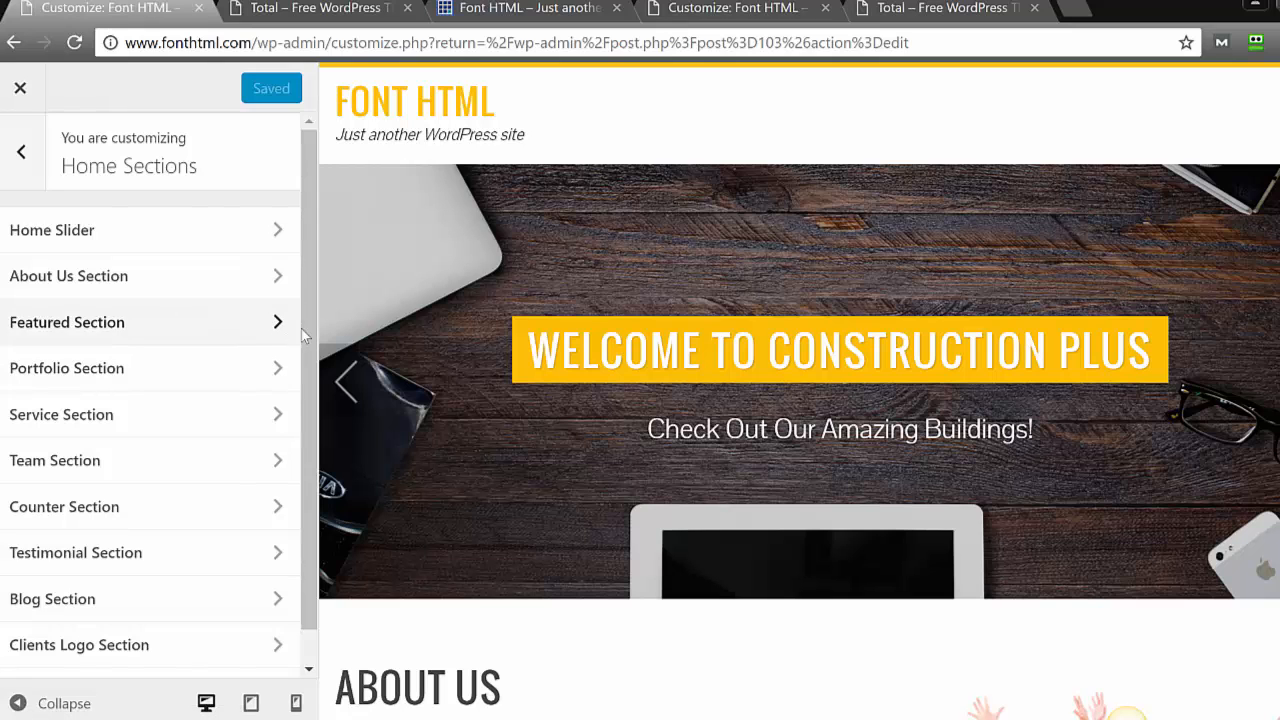
scroll(304, 340, down, 1)
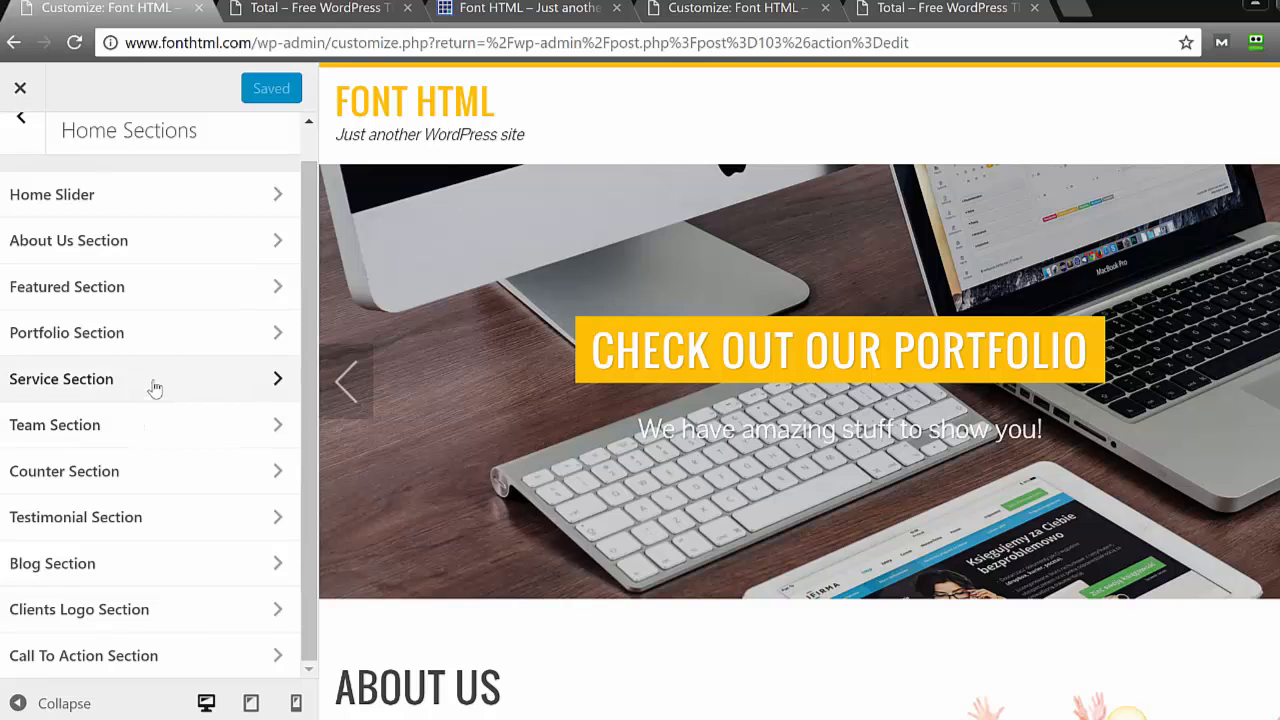
click(162, 430)
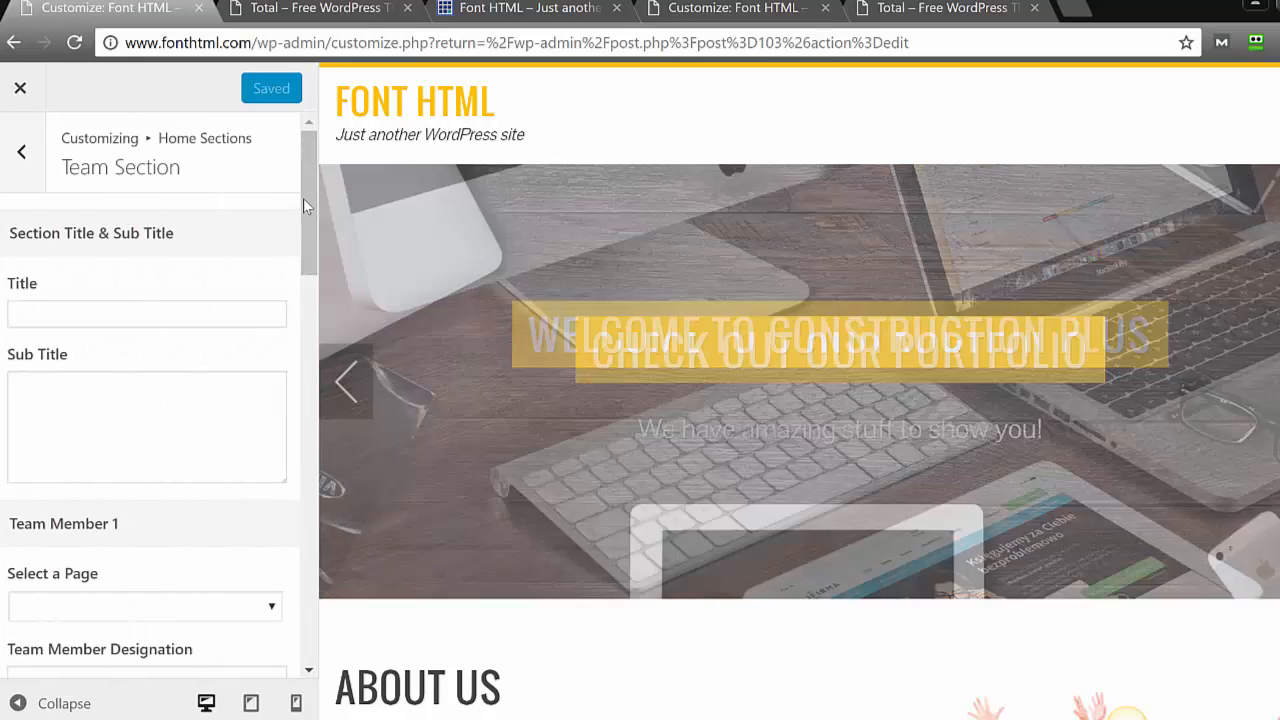
Review the Team Member 1 page choices, designation field and Facebook, Twitter and Google Plus URL fields.
drag(303, 198, 300, 288)
click(215, 280)
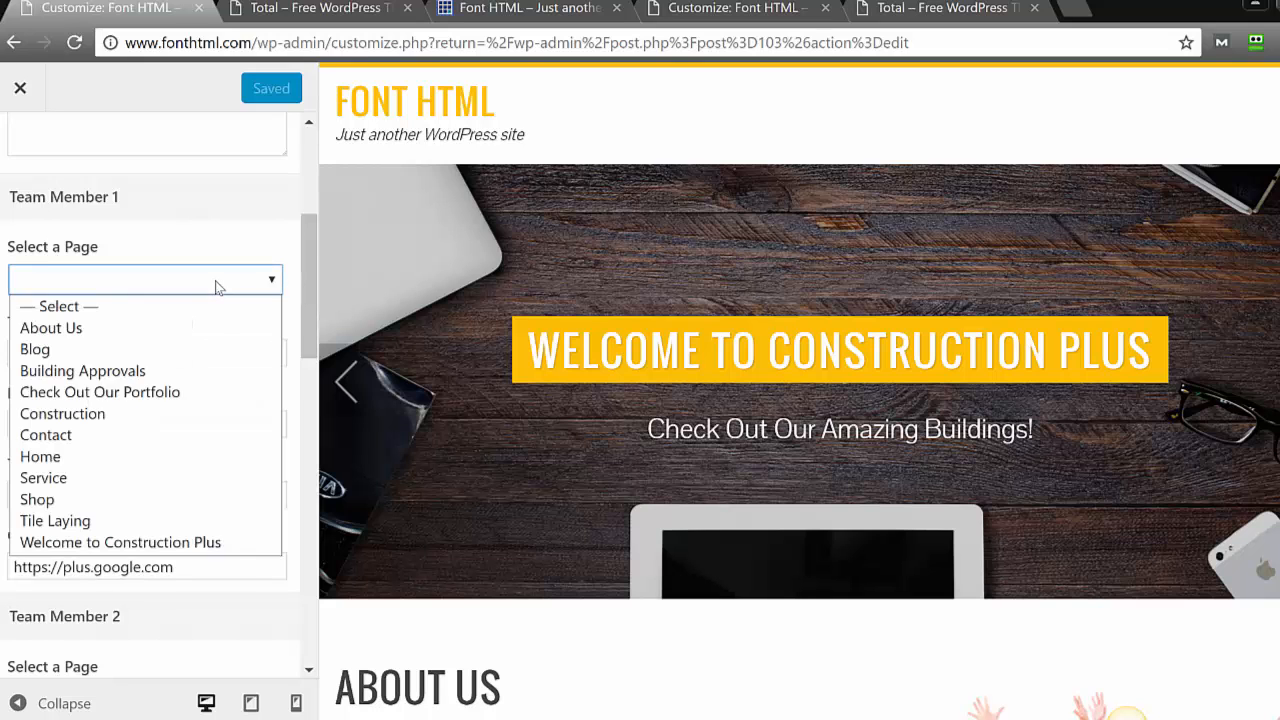
click(239, 287)
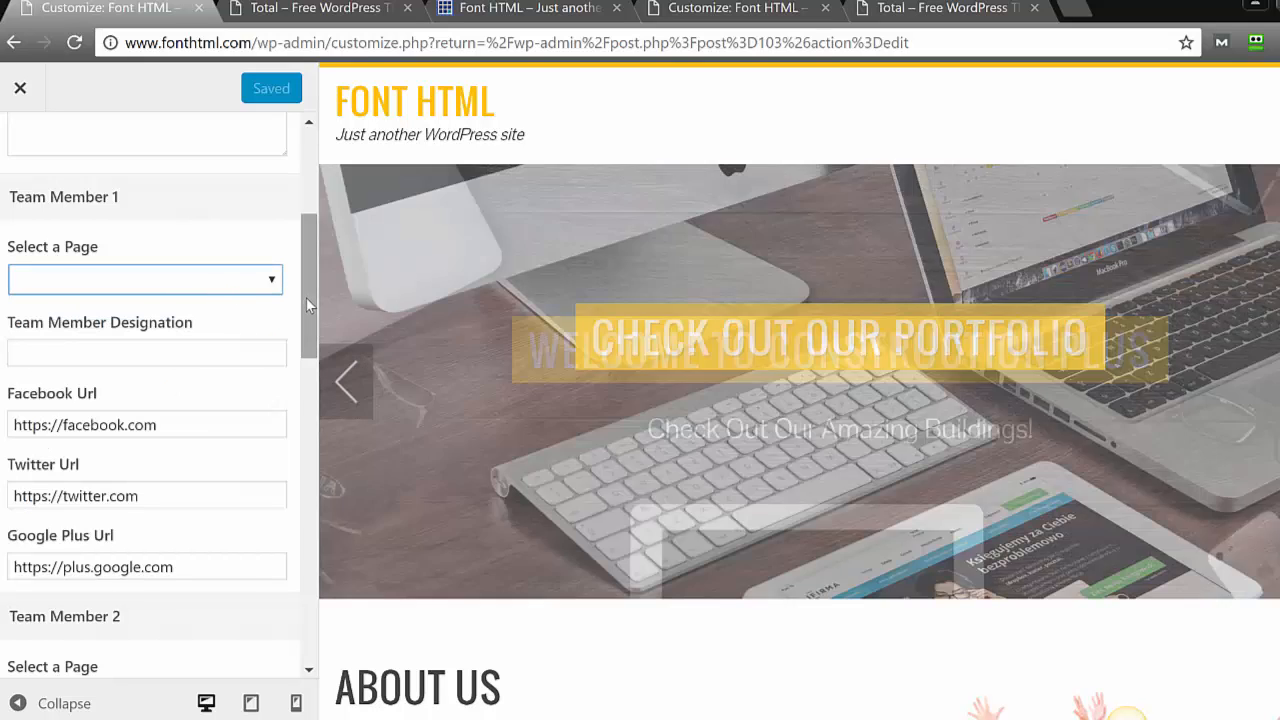
mouse_move(306, 297)
mouse_down()
mouse_move(310, 318)
mouse_move(310, 299)
mouse_up()
drag(215, 379, 54, 404)
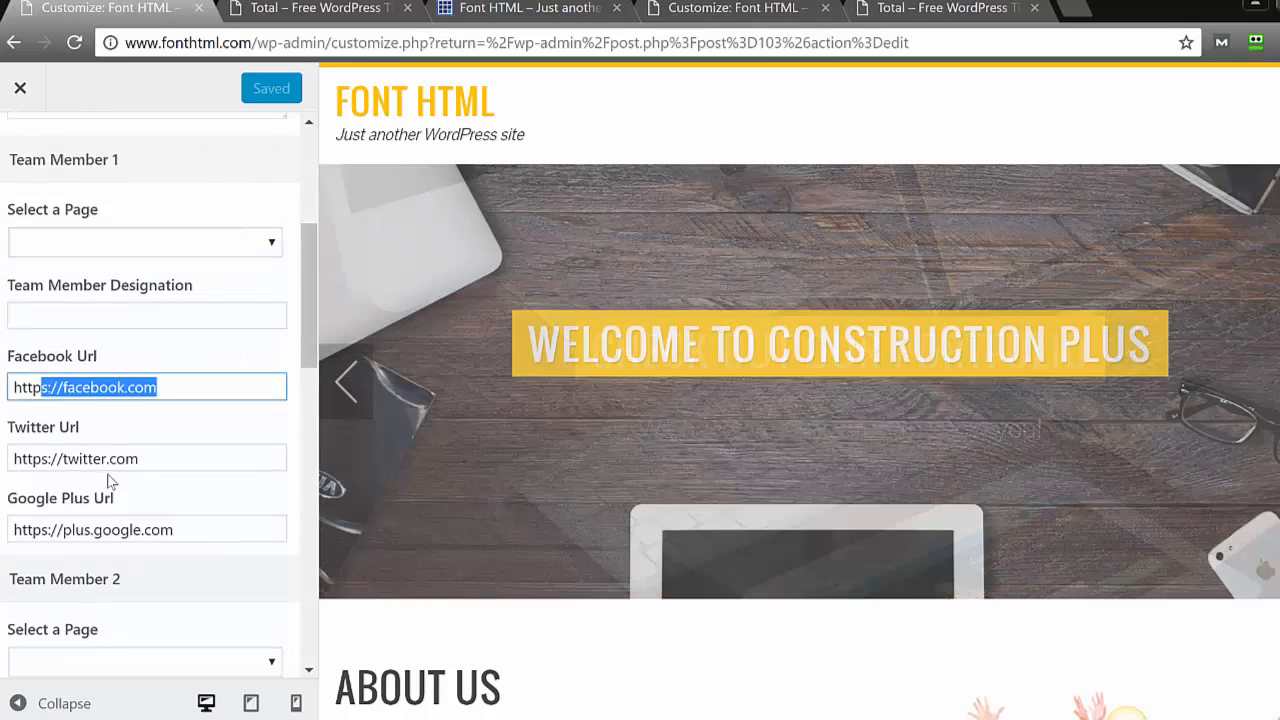
click(107, 471)
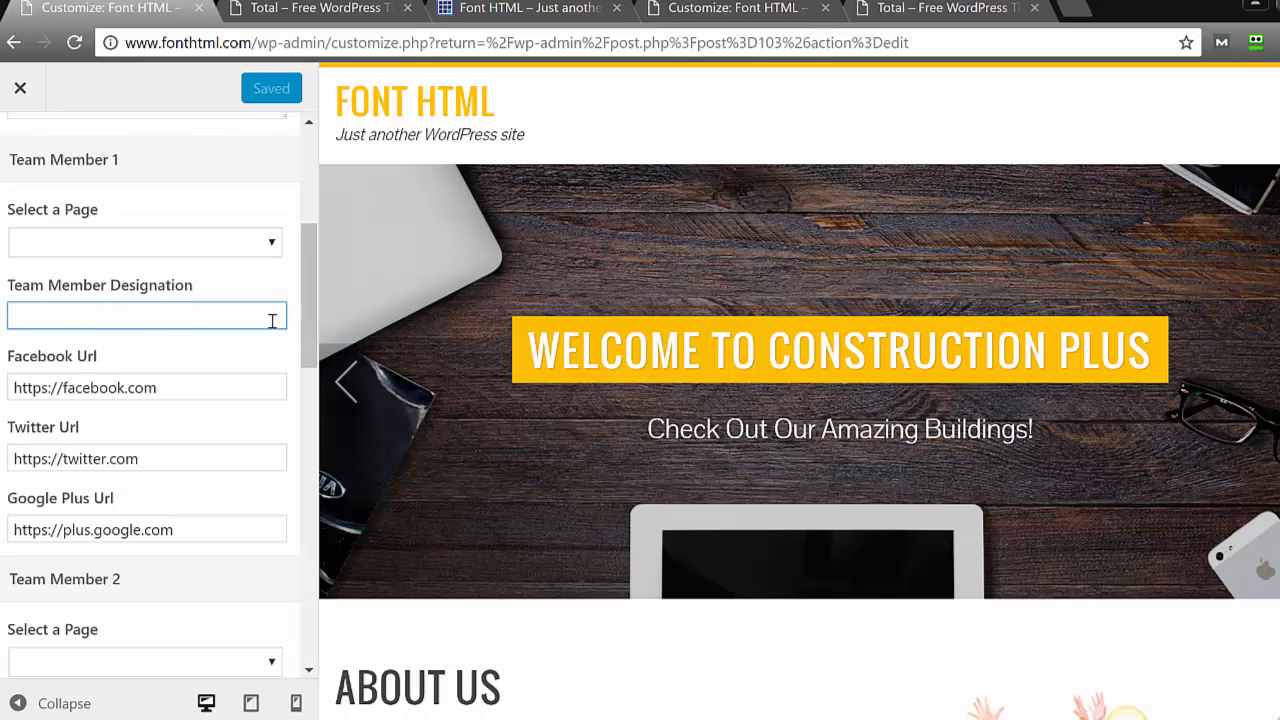
mouse_move(305, 320)
mouse_down()
mouse_move(306, 548)
mouse_move(306, 332)
mouse_up()
Close the customizer and examine the More About Us counter section in the Total demo.
click(24, 108)
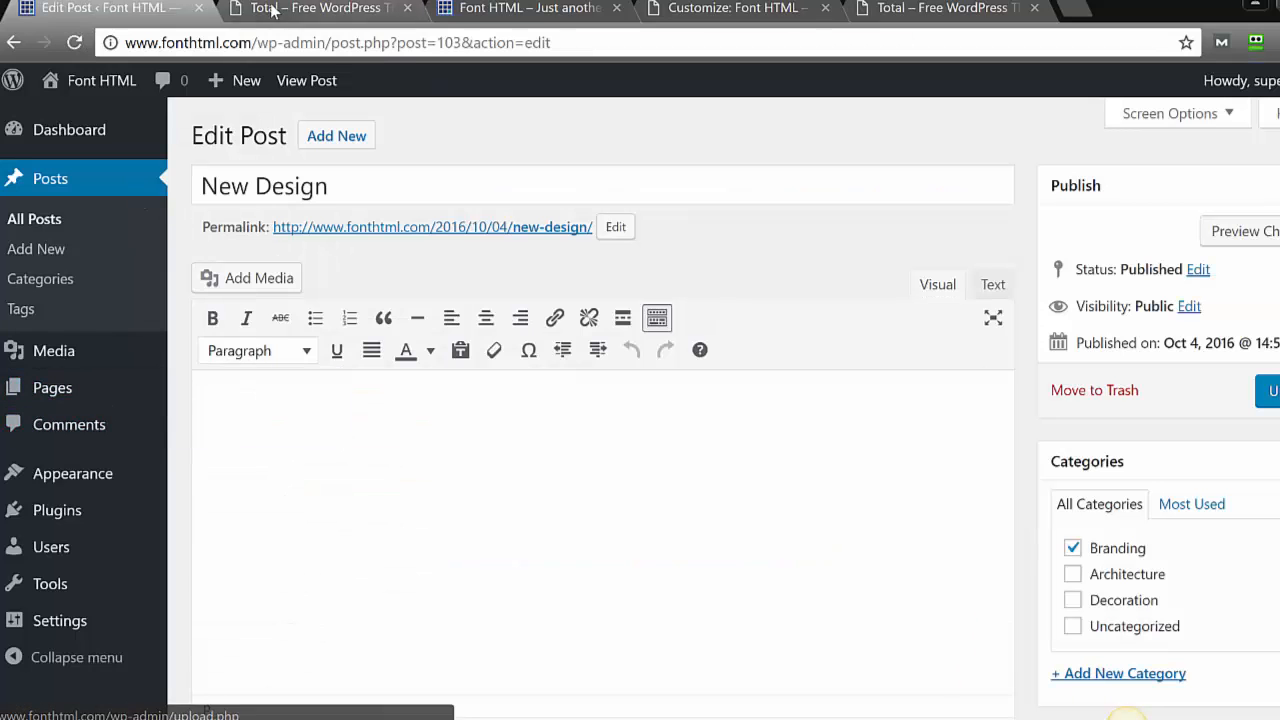
click(300, 8)
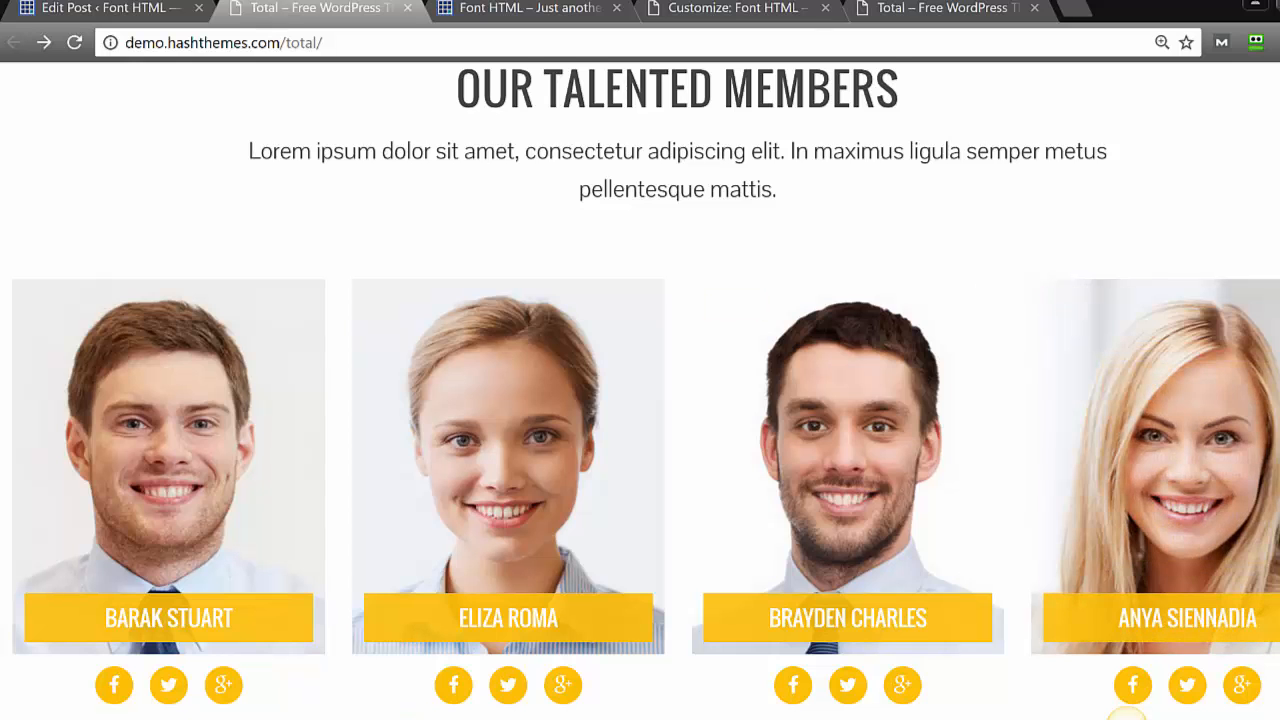
scroll(1127, 713, down, 7)
scroll(1127, 713, up, 1)
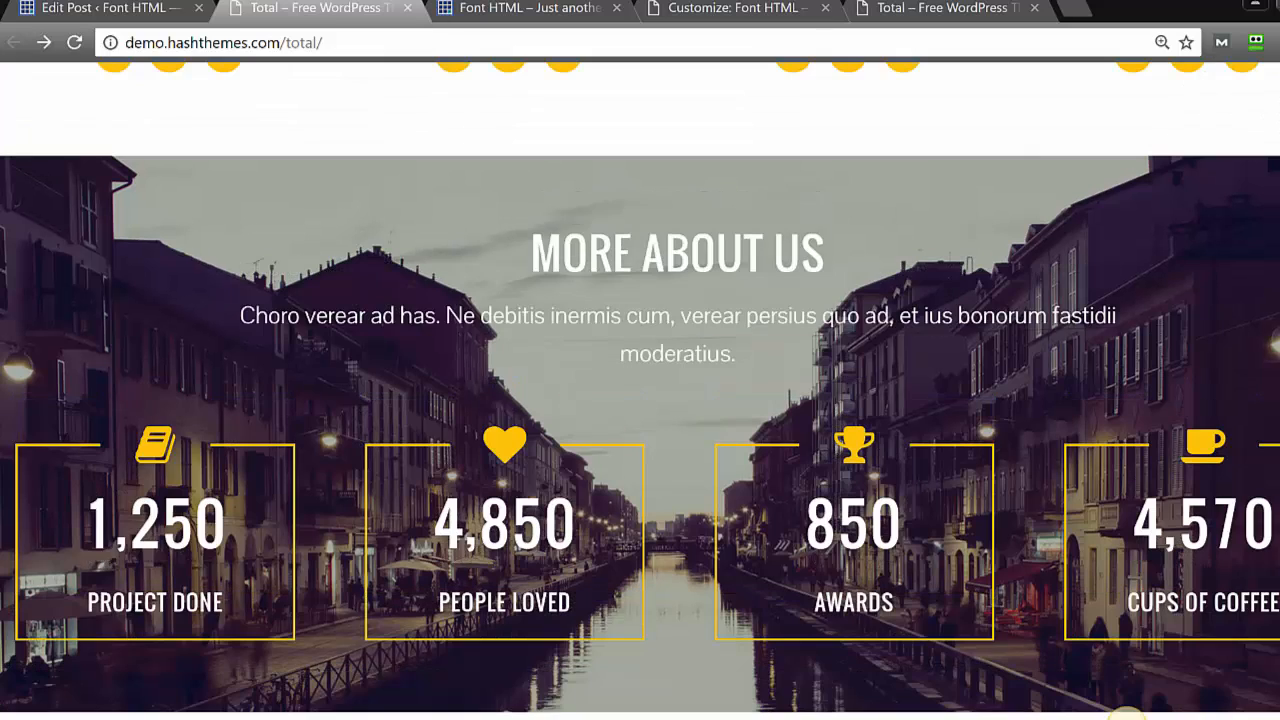
click(118, 12)
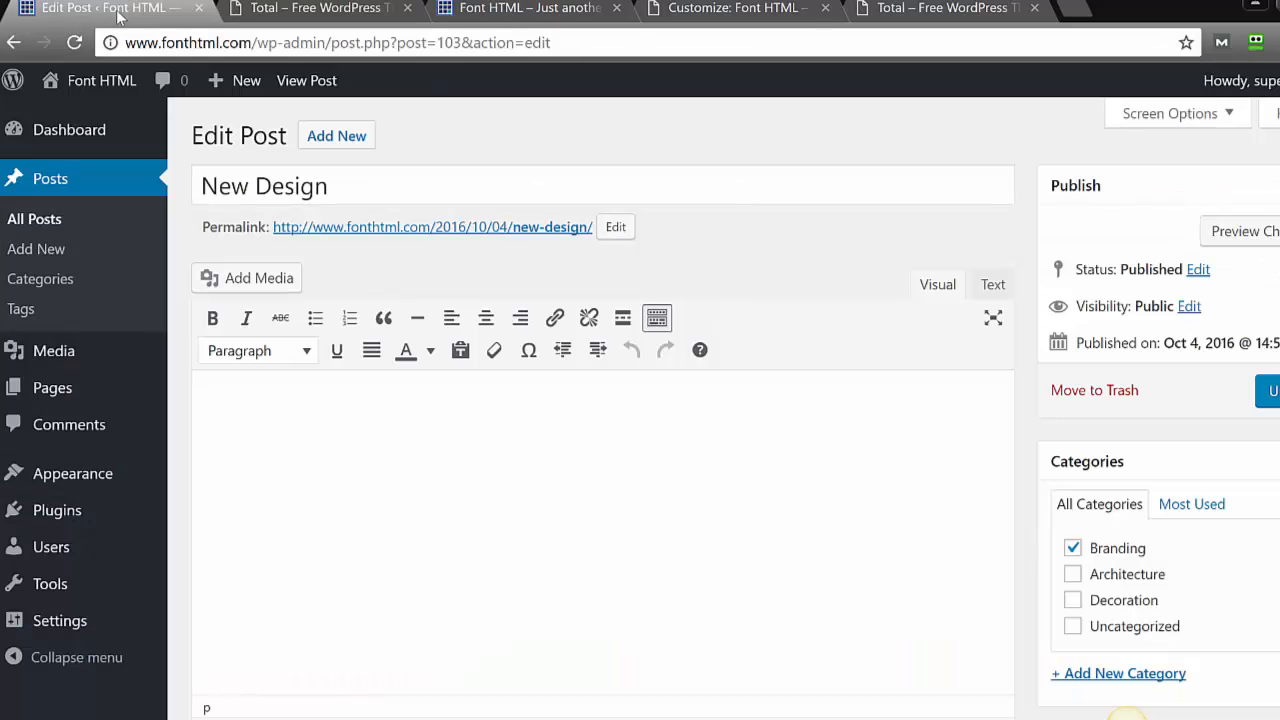
click(243, 20)
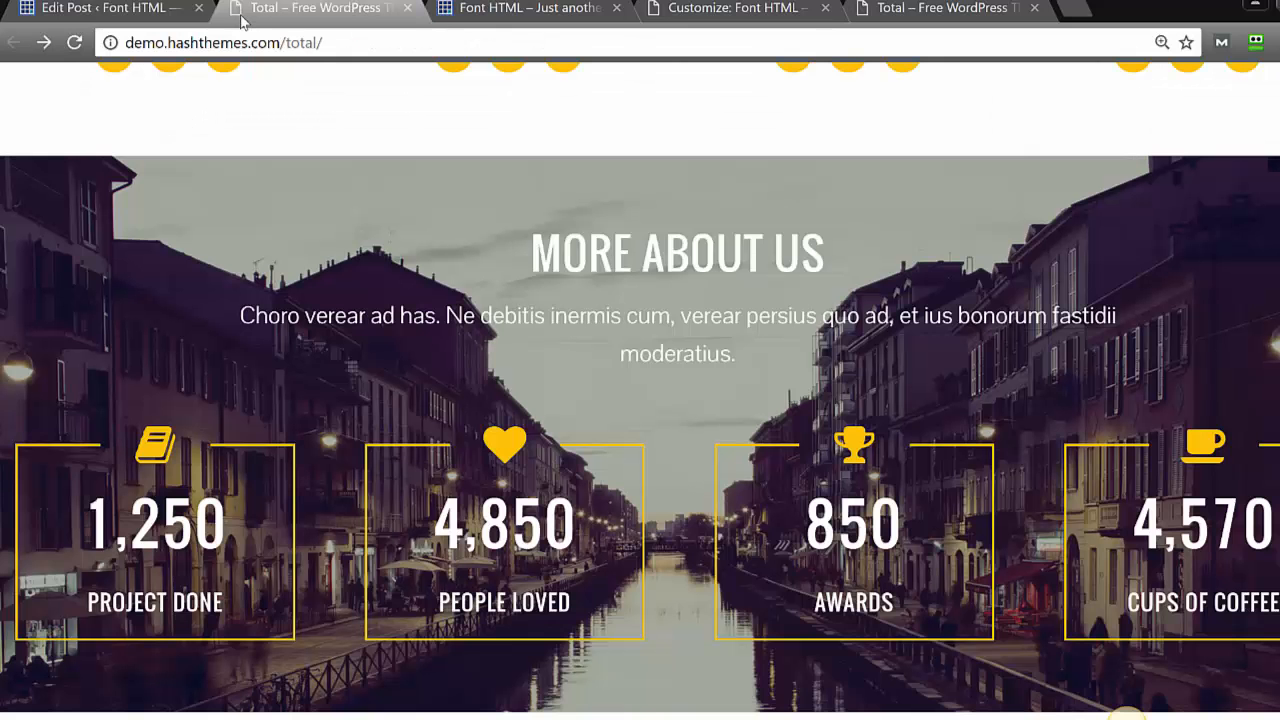
Reload the Total demo home page and examine the More About Us counters again.
click(295, 48)
key(Return)
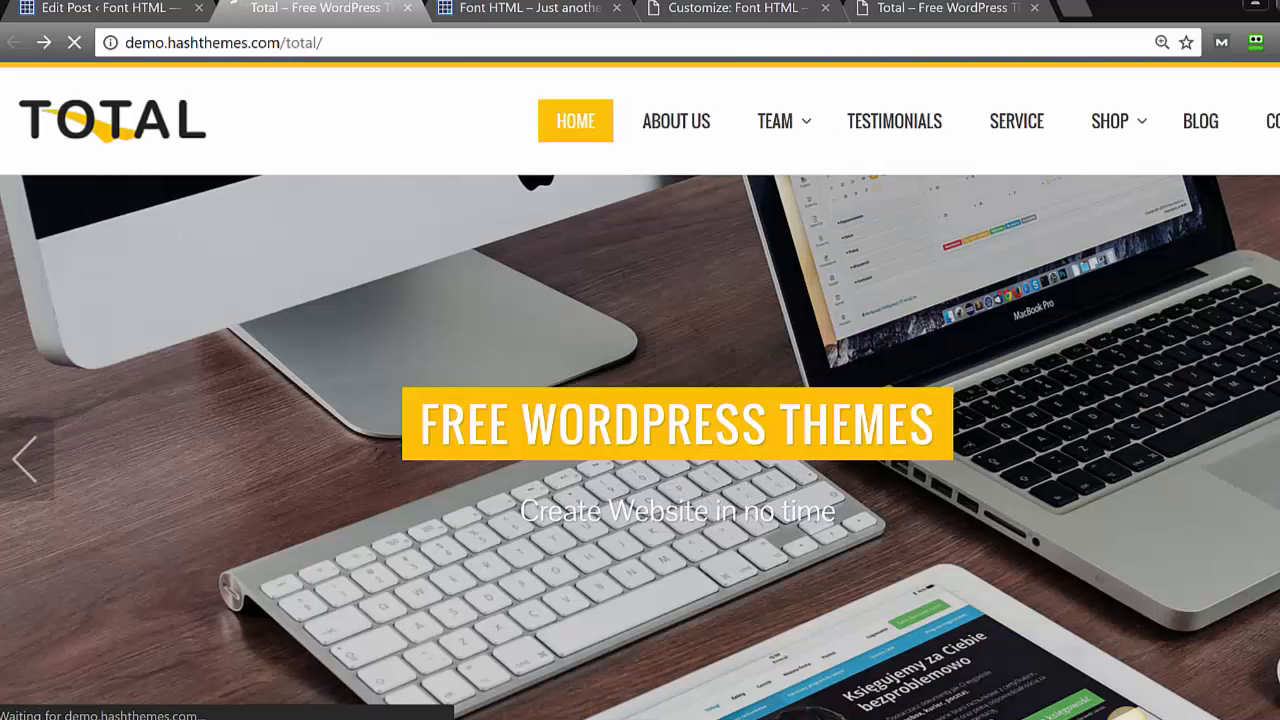
scroll(640, 400, down, 20)
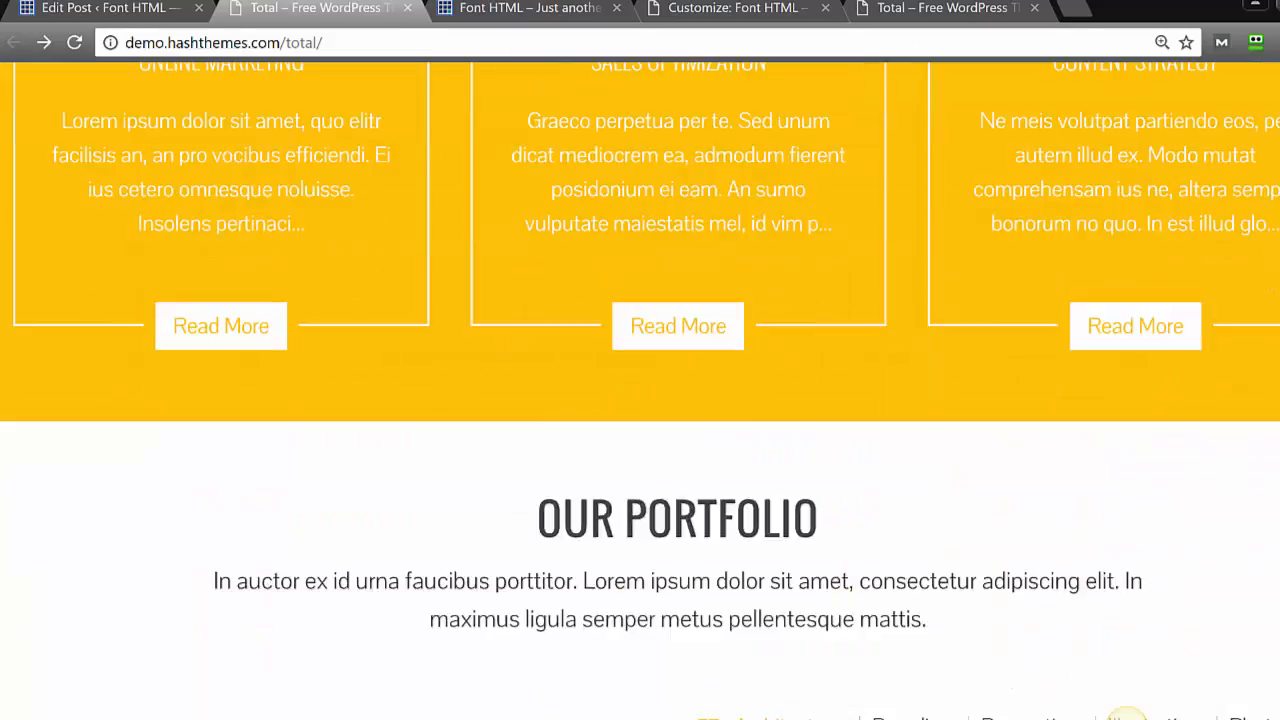
scroll(640, 400, down, 20)
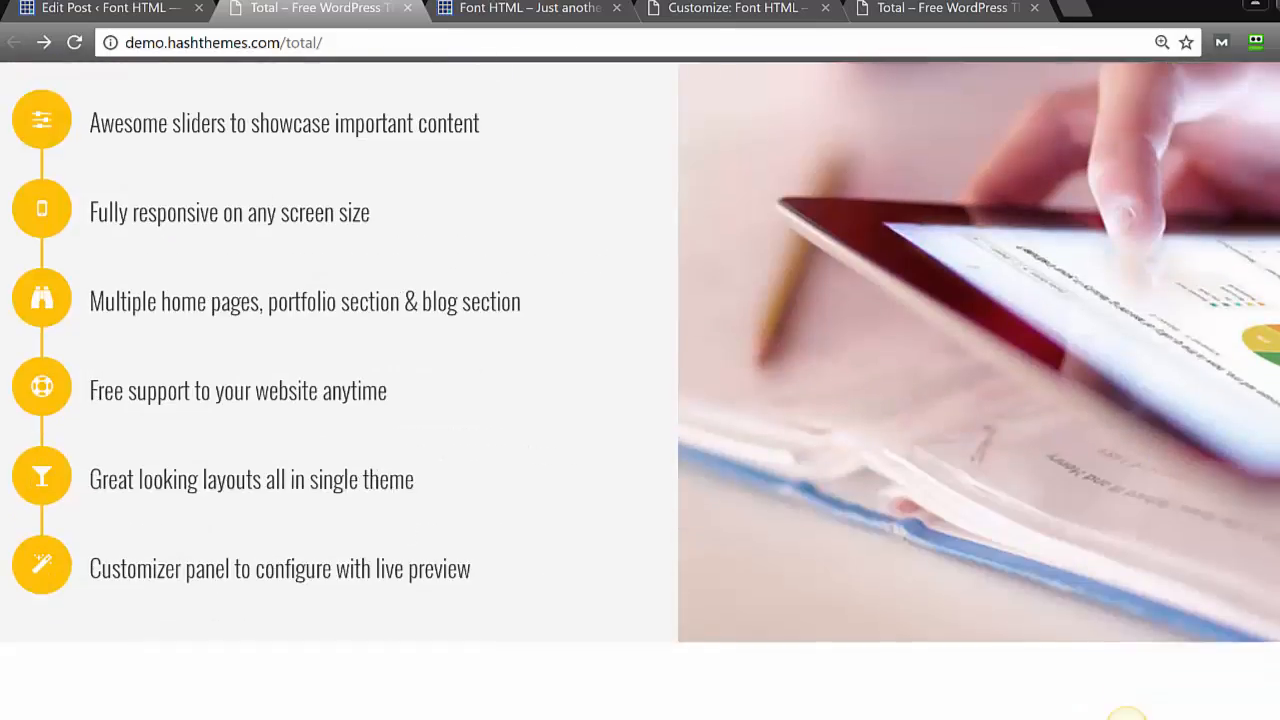
scroll(640, 400, down, 8)
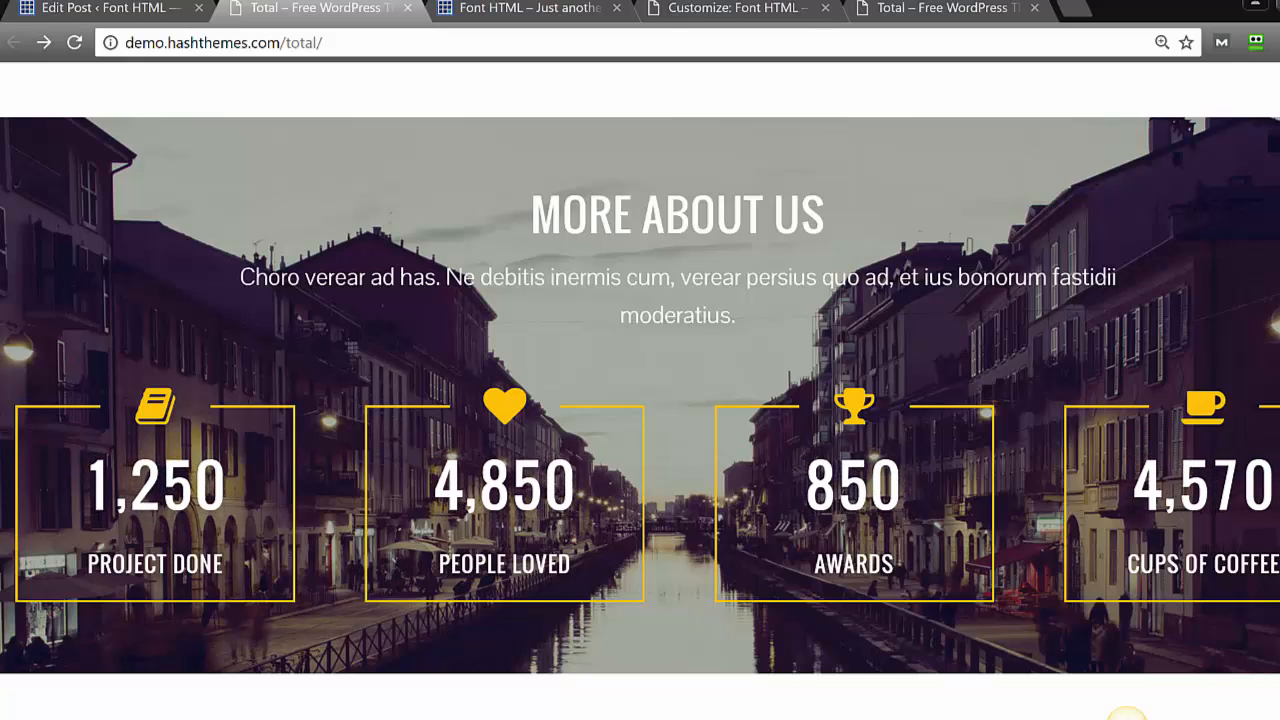
Open the Counter Section in the theme customizer's Home Sections with its section title ready for editing.
click(140, 9)
mouse_move(52, 472)
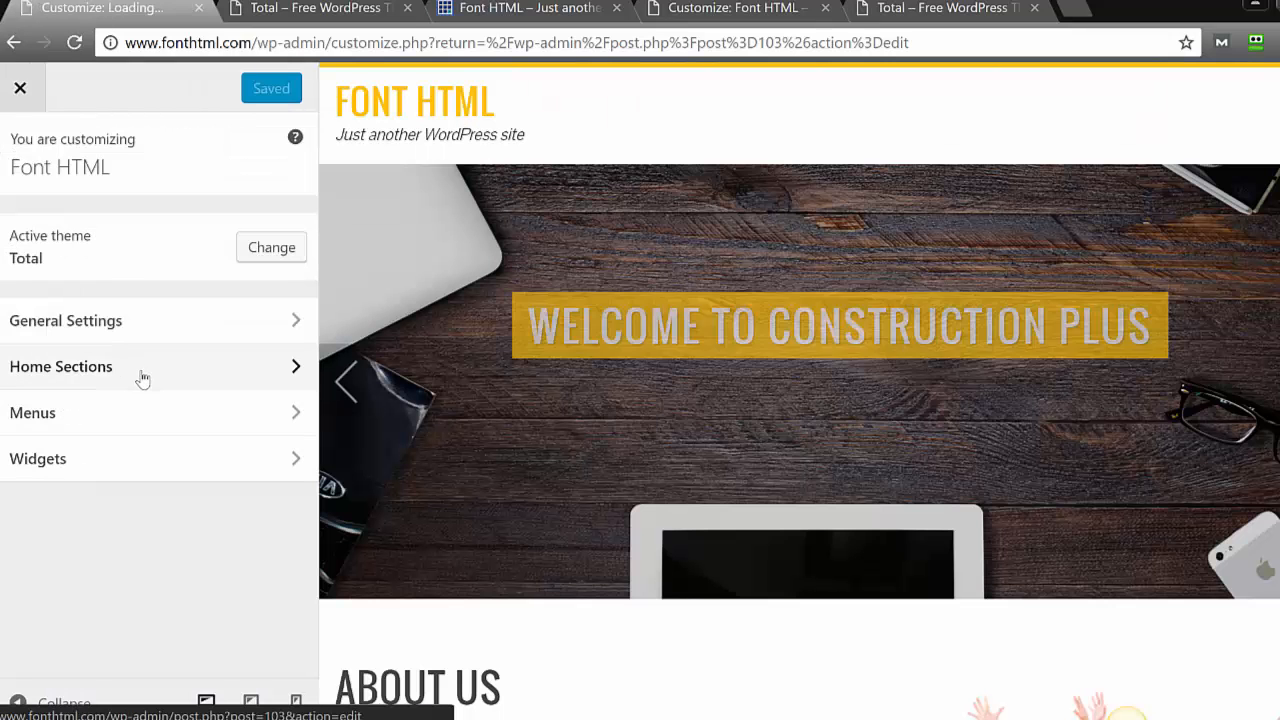
click(143, 370)
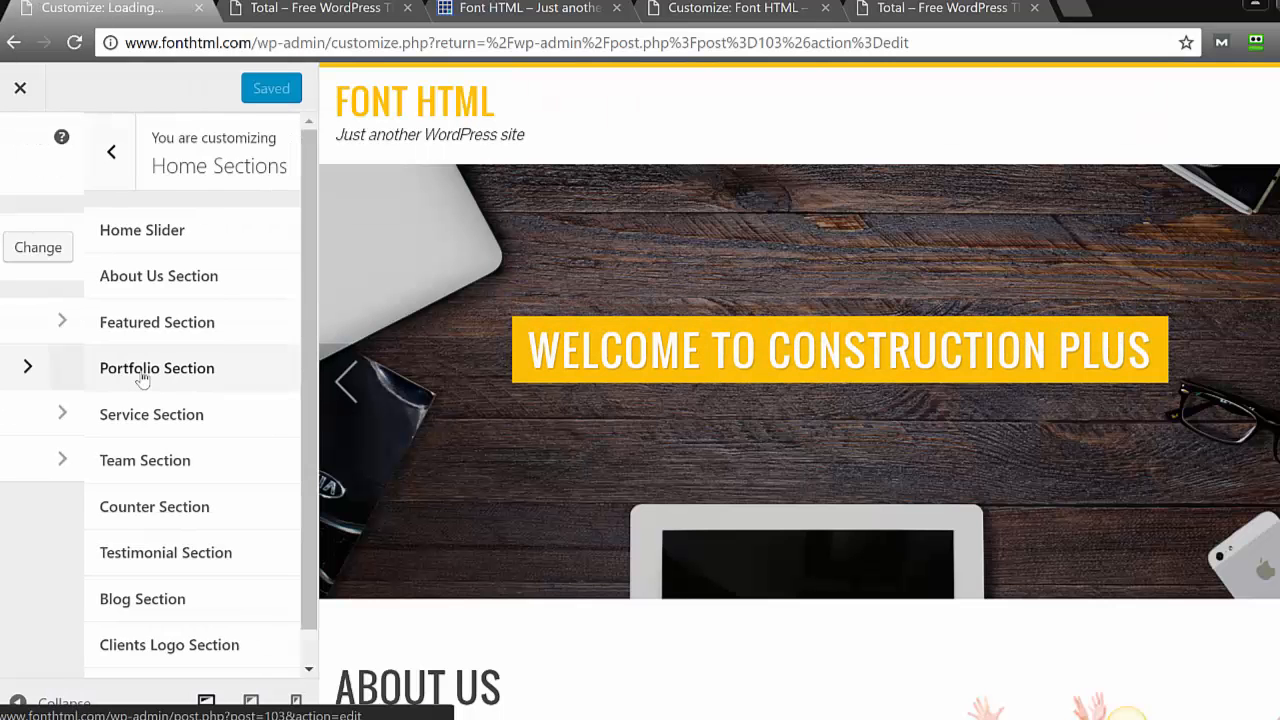
drag(309, 315, 308, 363)
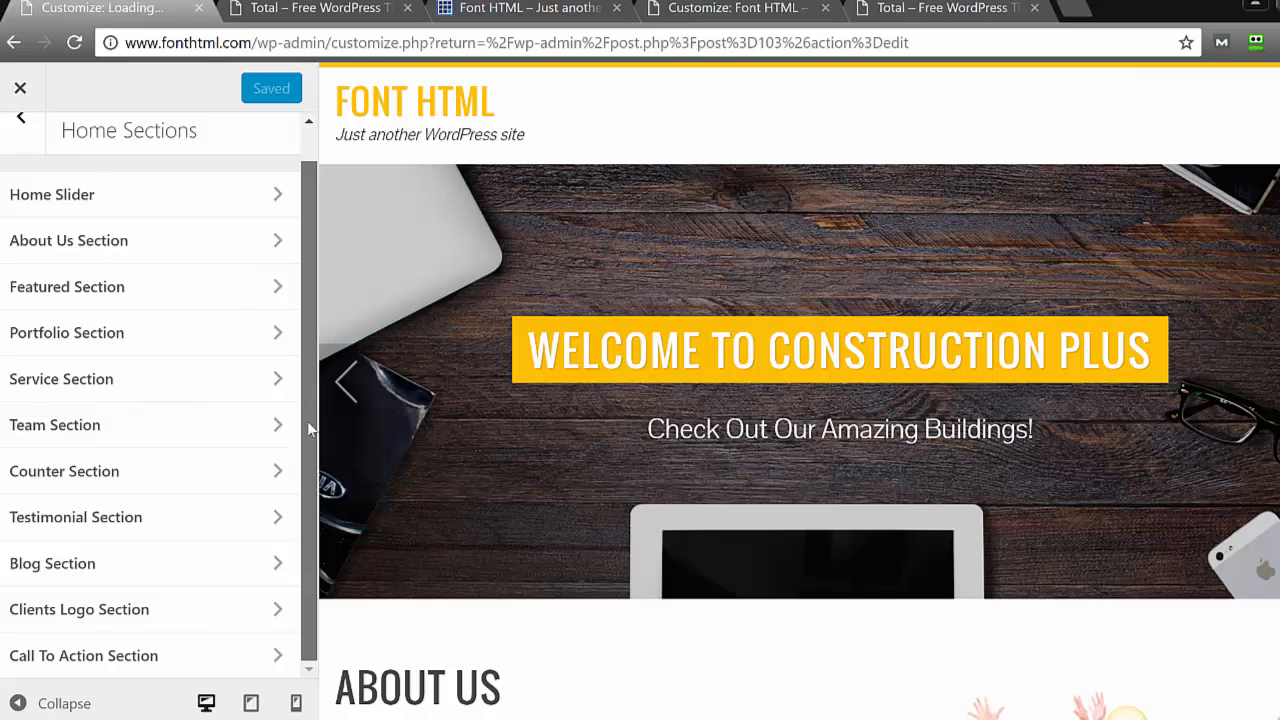
click(169, 473)
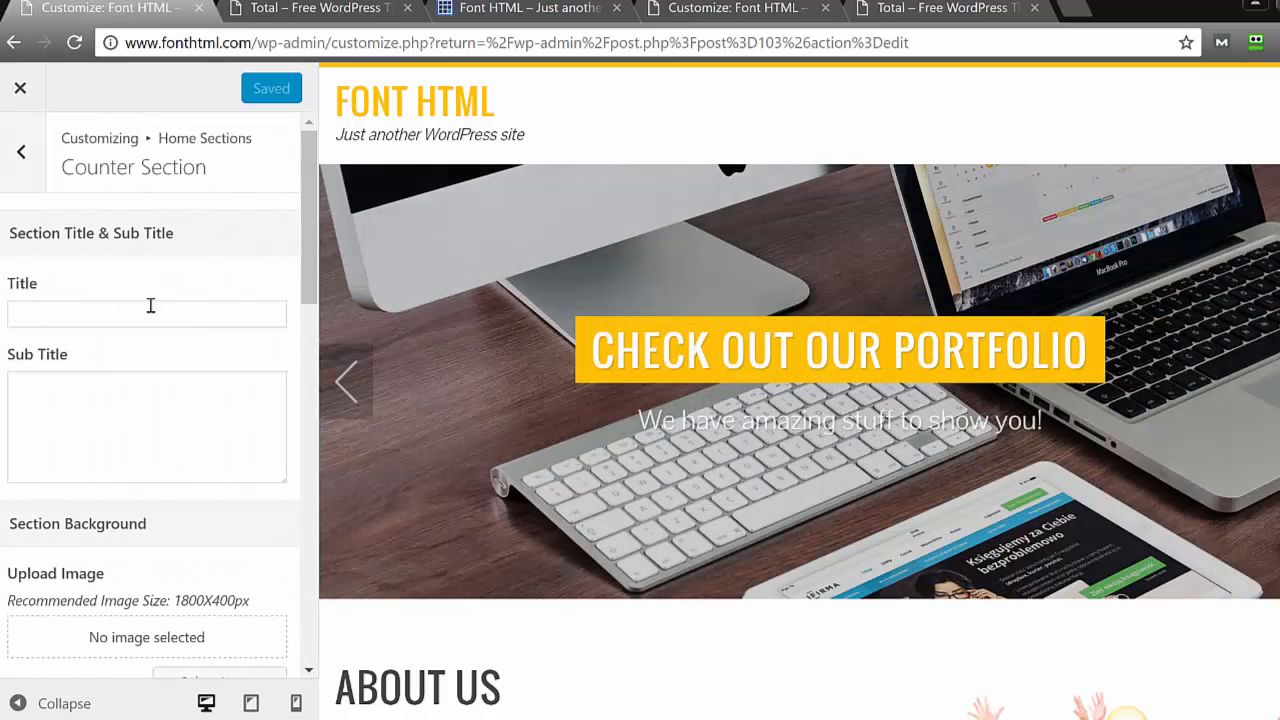
click(150, 308)
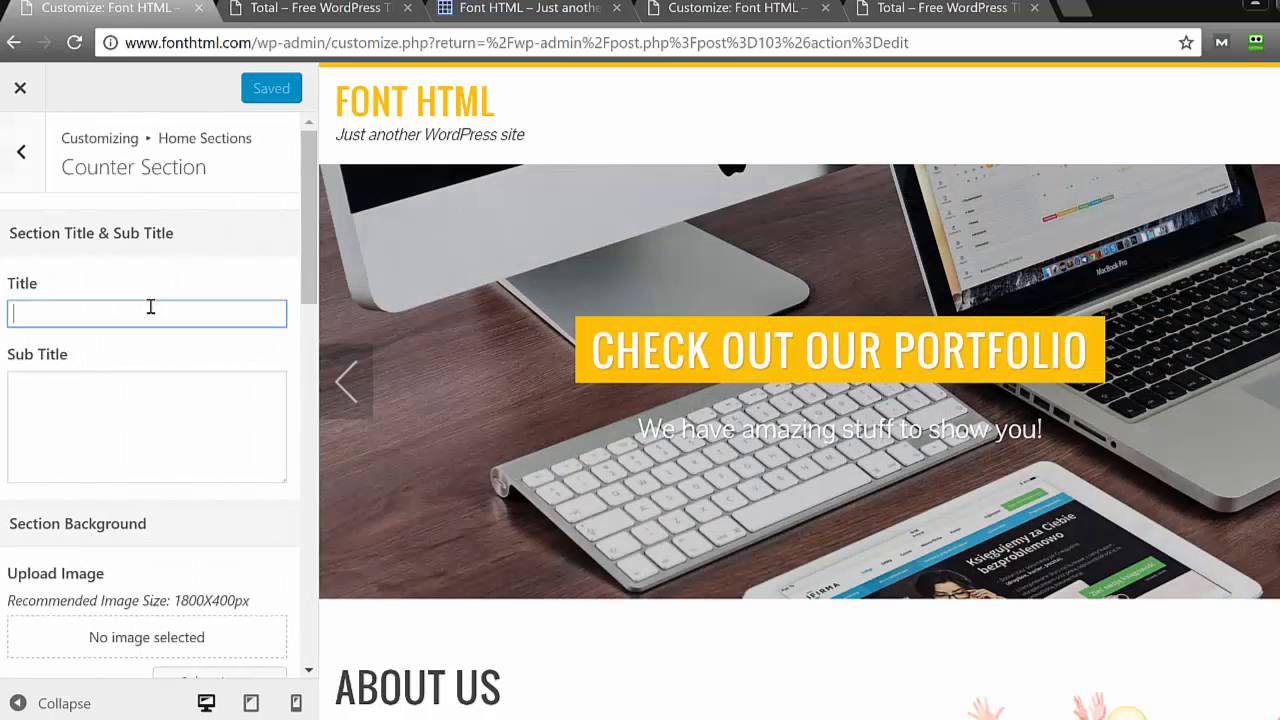
text(My Counter)
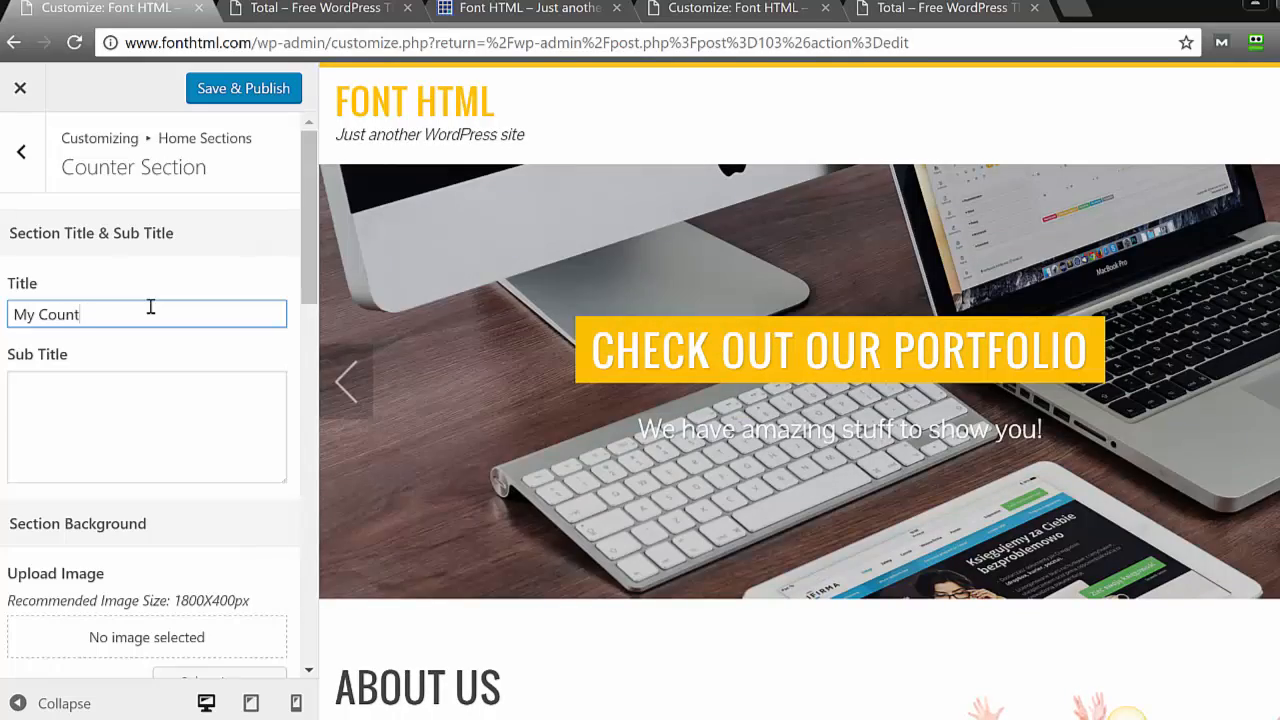
key(BackSpace)
key(BackSpace)
key(BackSpace)
key(BackSpace)
key(BackSpace)
key(BackSpace)
key(BackSpace)
key(BackSpace)
key(BackSpace)
key(BackSpace)
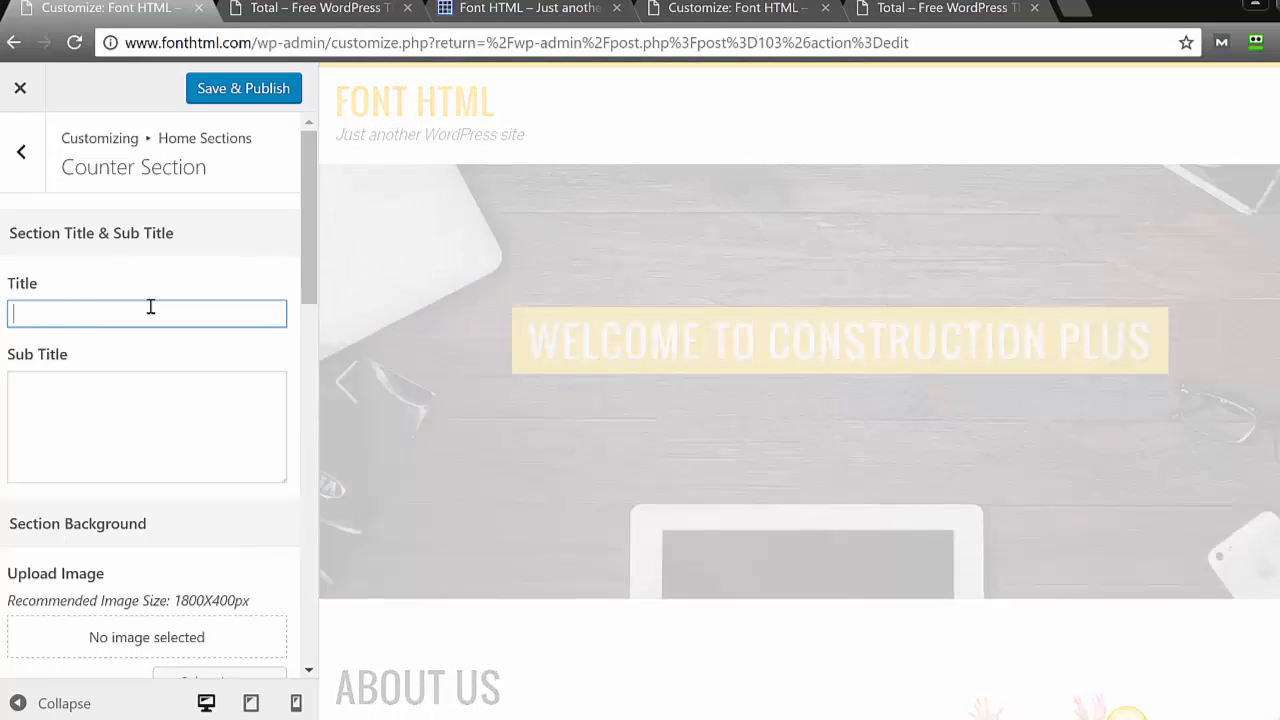
Set the Counter Section's title to "Our Skills" and its subtitle to "We have amzing skills".
text(Our Skills)
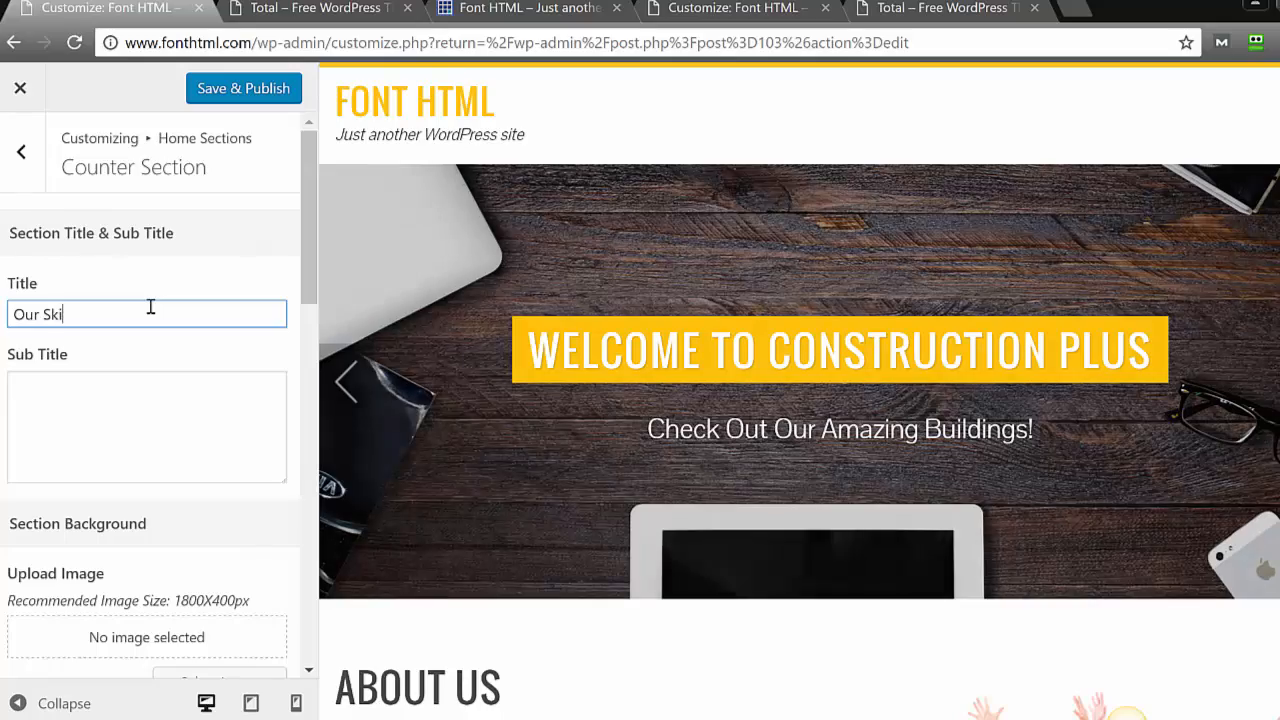
key(Tab)
text(We hav)
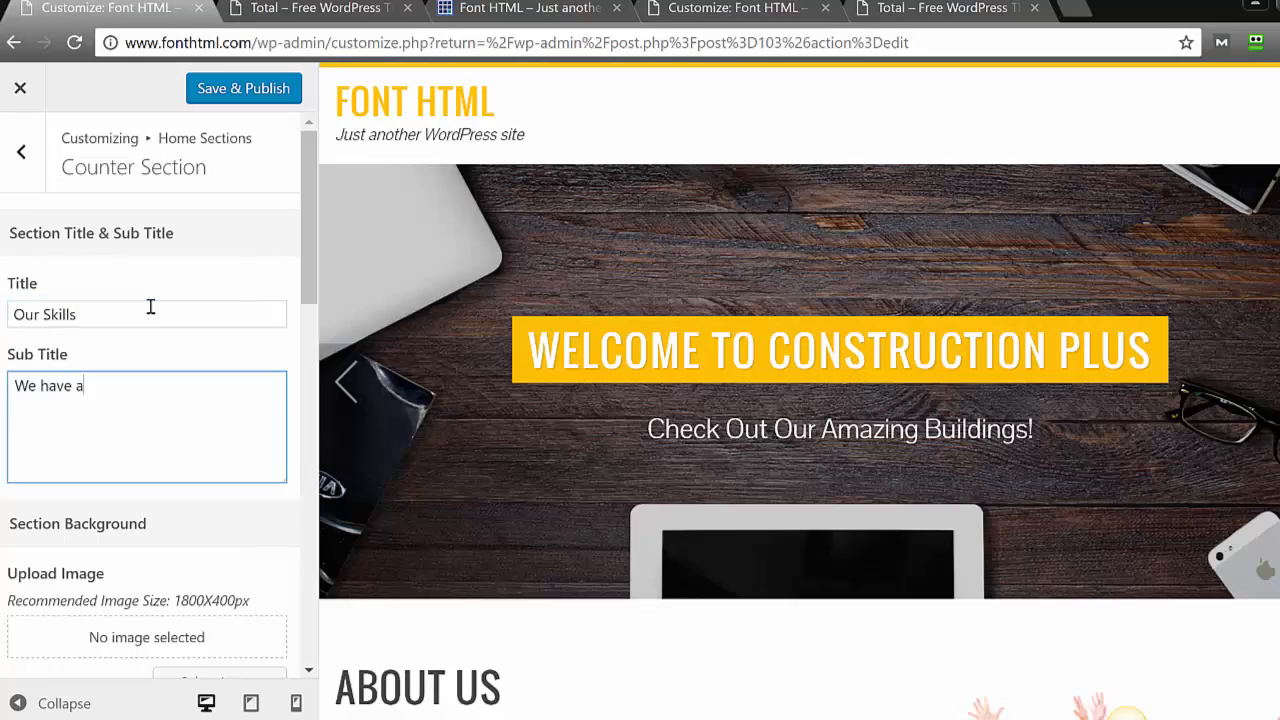
text(e amzing skills)
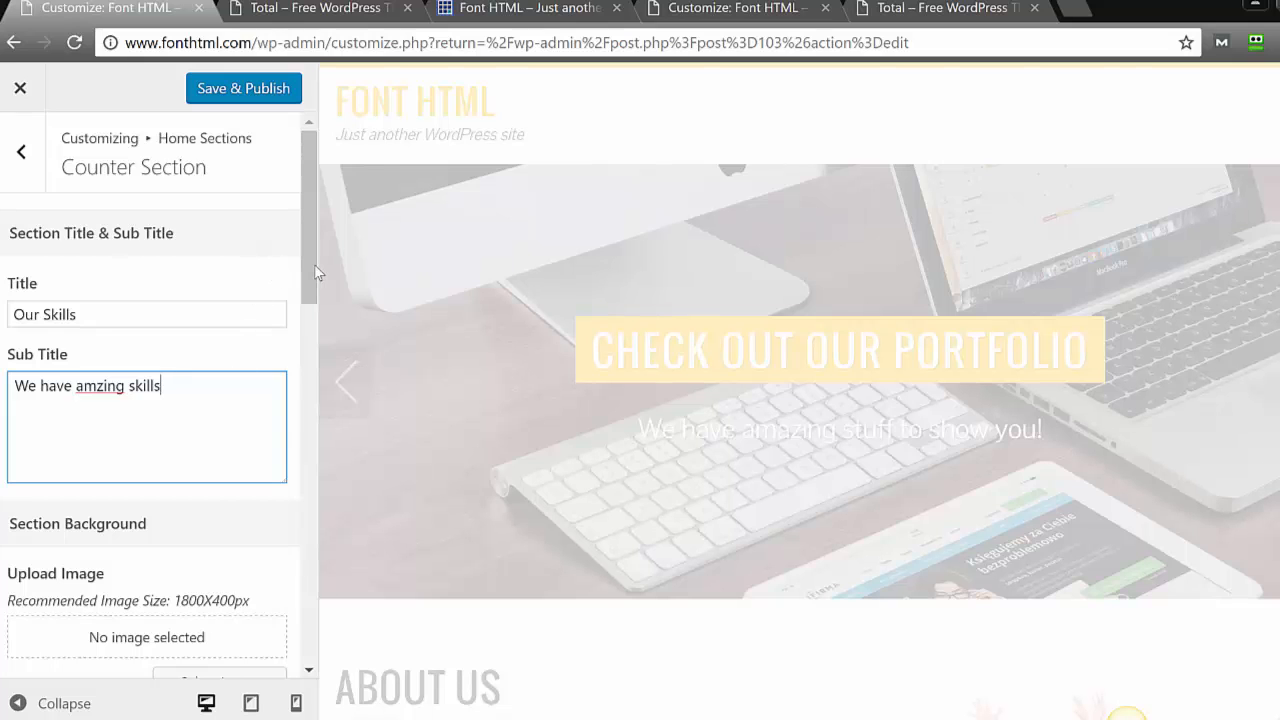
Set Counter1's title to "Construction" and its counter value to 90.
click(314, 264)
triple_click(317, 320)
drag(313, 289, 313, 462)
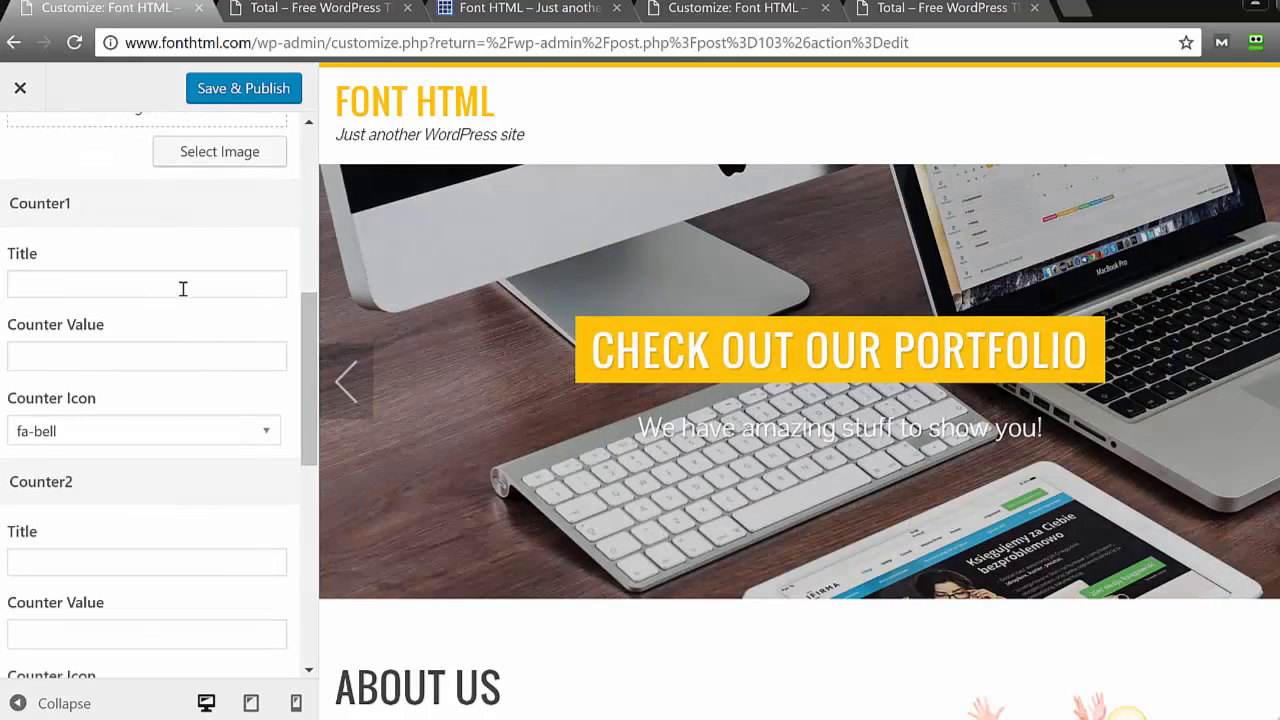
click(183, 289)
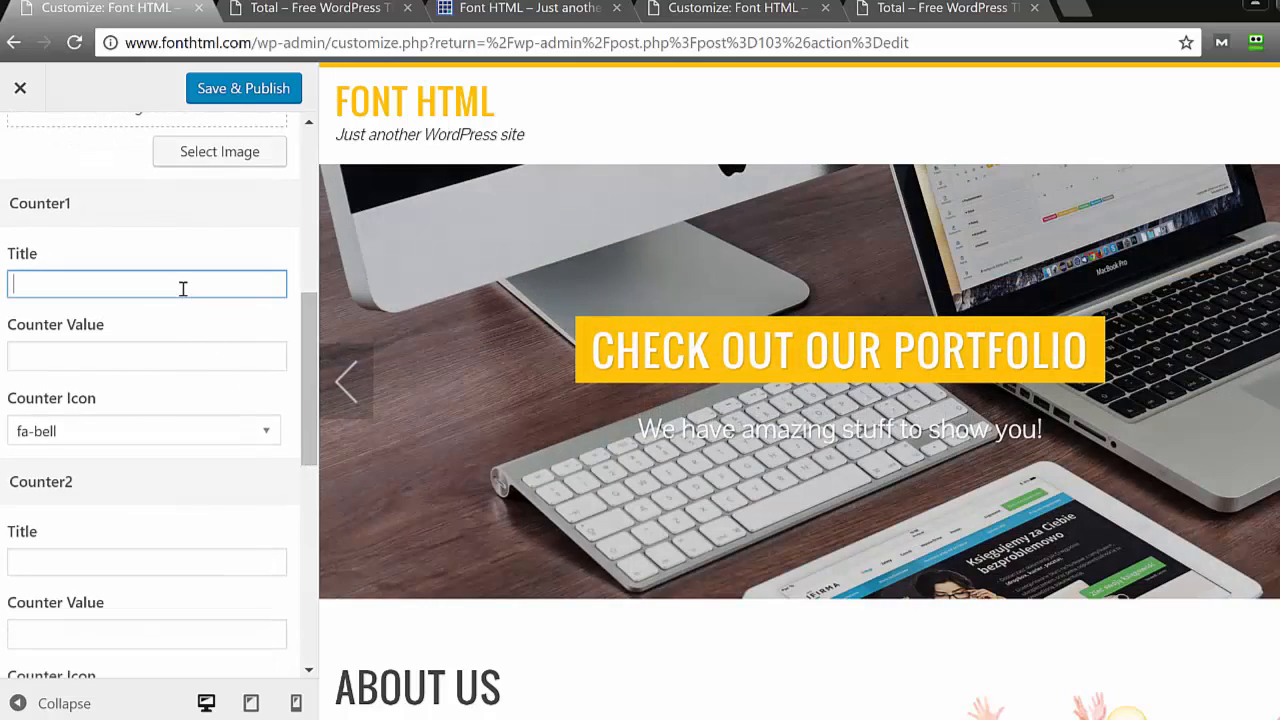
text(Construction)
key(Tab)
text(200)
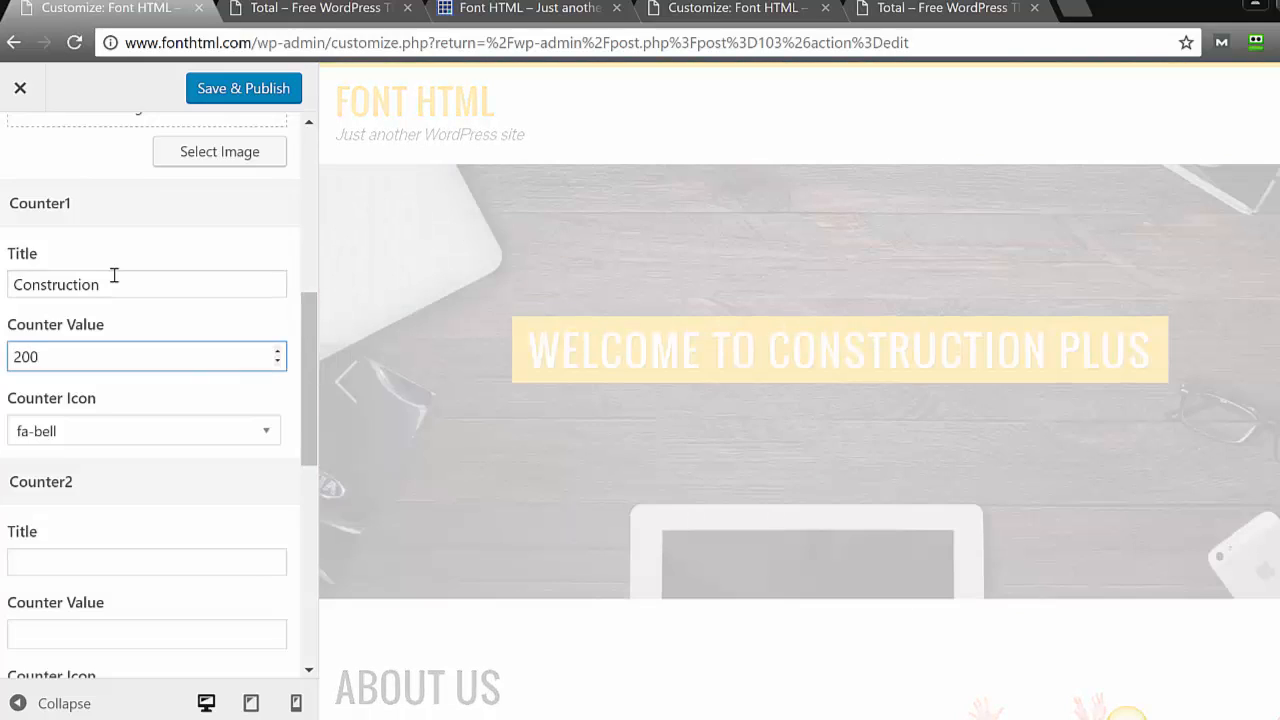
key(BackSpace)
key(BackSpace)
key(BackSpace)
text(90)
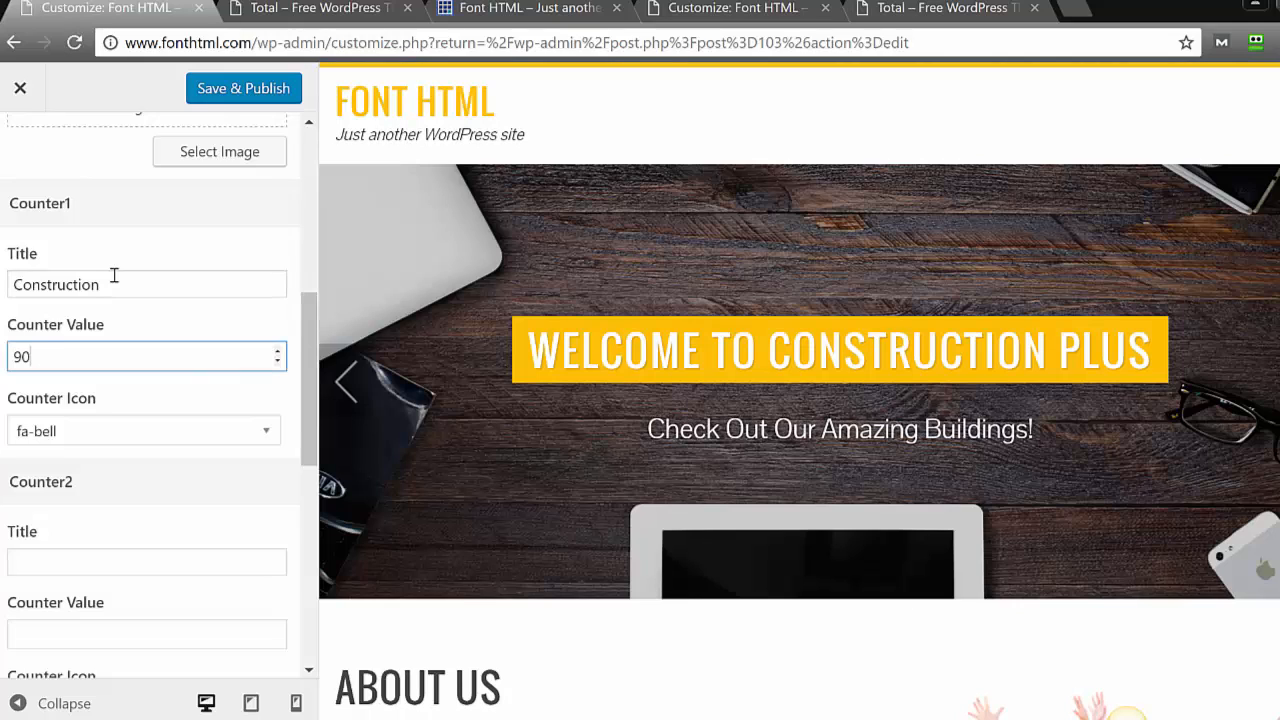
Set Counter2's title to "BUilding" and its counter value to 189.
key(Tab)
key(Tab)
text(BU)
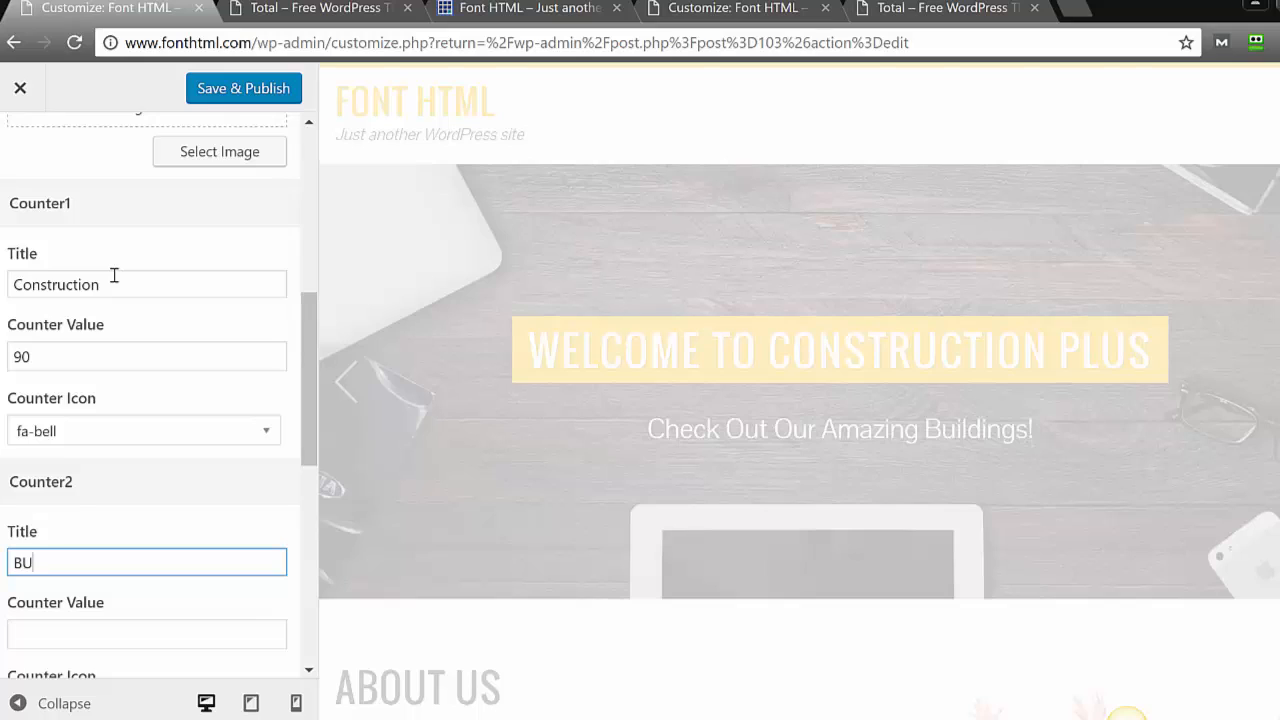
text(ilding)
key(Tab)
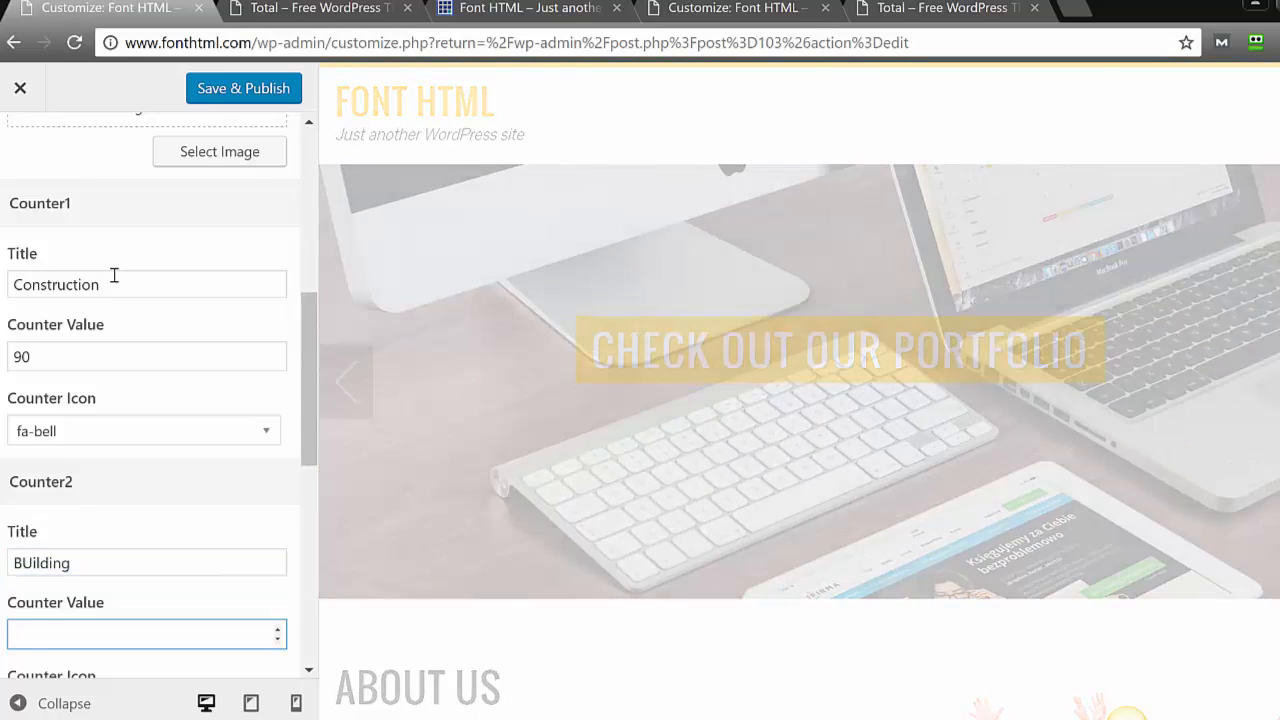
text(89)
scroll(114, 275, down, 3)
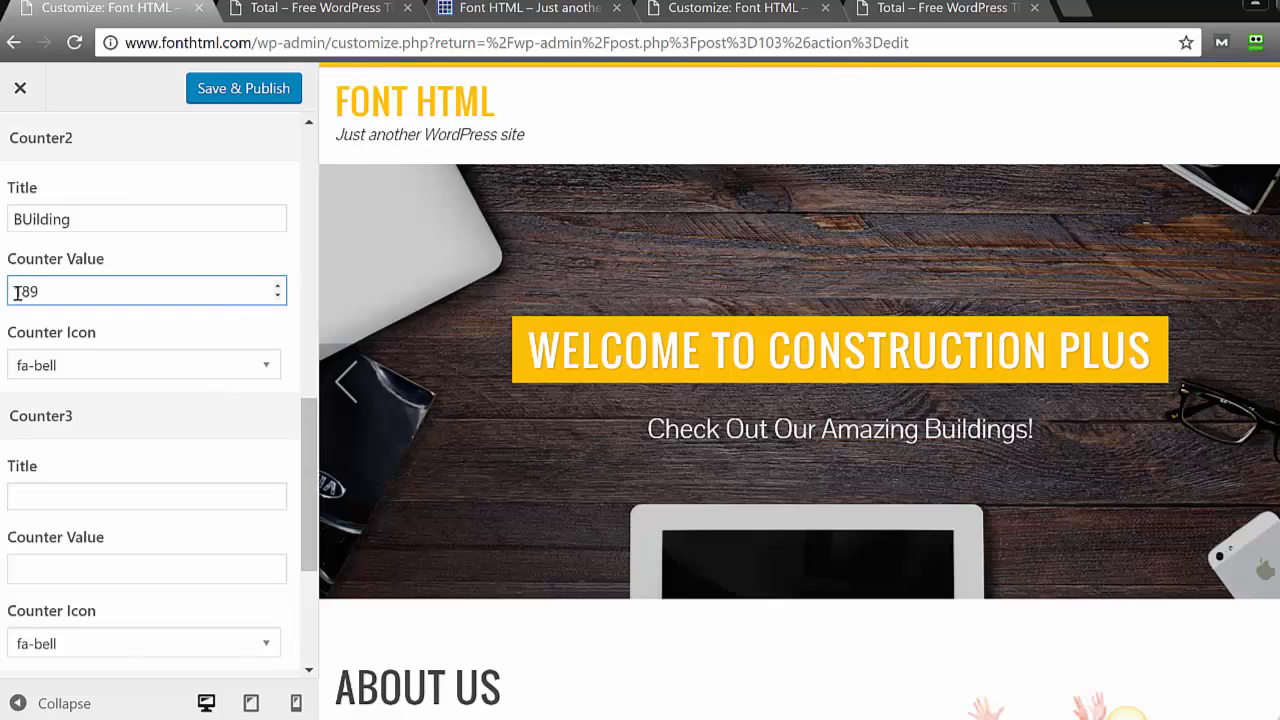
Set Counter3's title to "Our Clients" and its counter value to 2837, and save and publish the changes.
key(Tab)
key(Tab)
text(OUr)
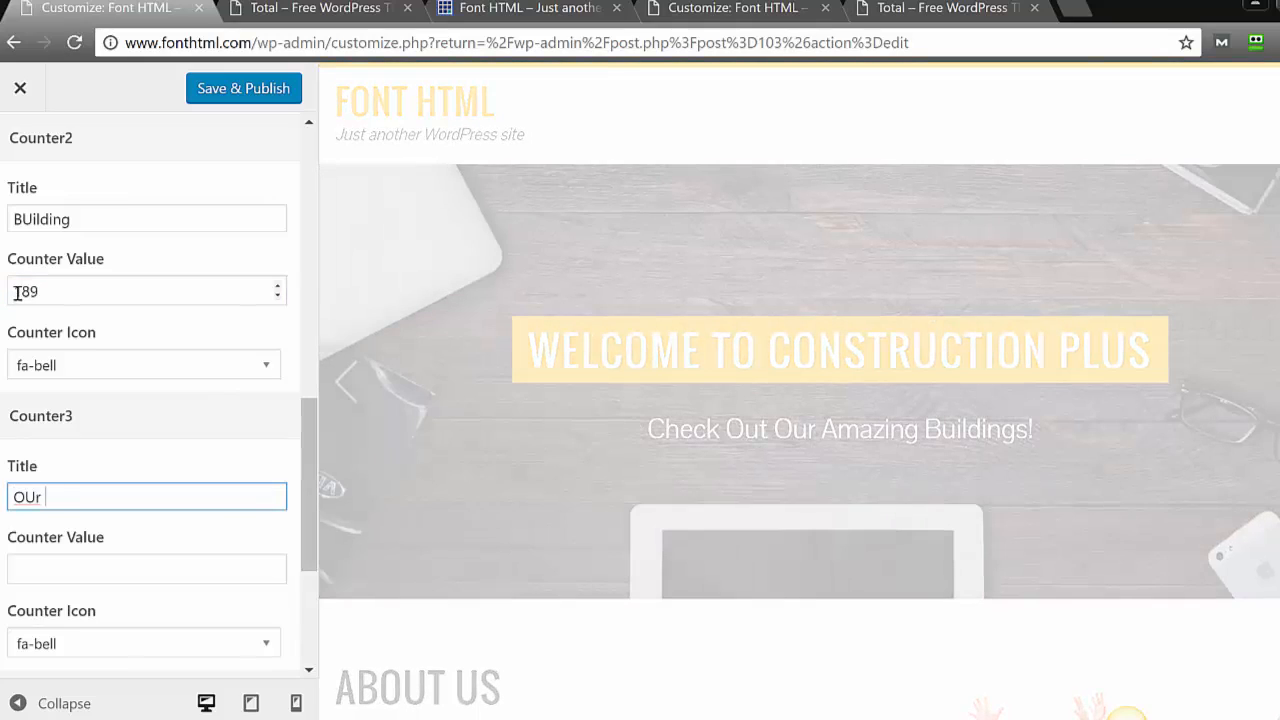
key(BackSpace)
key(BackSpace)
key(BackSpace)
text(ur Cl)
text(ients)
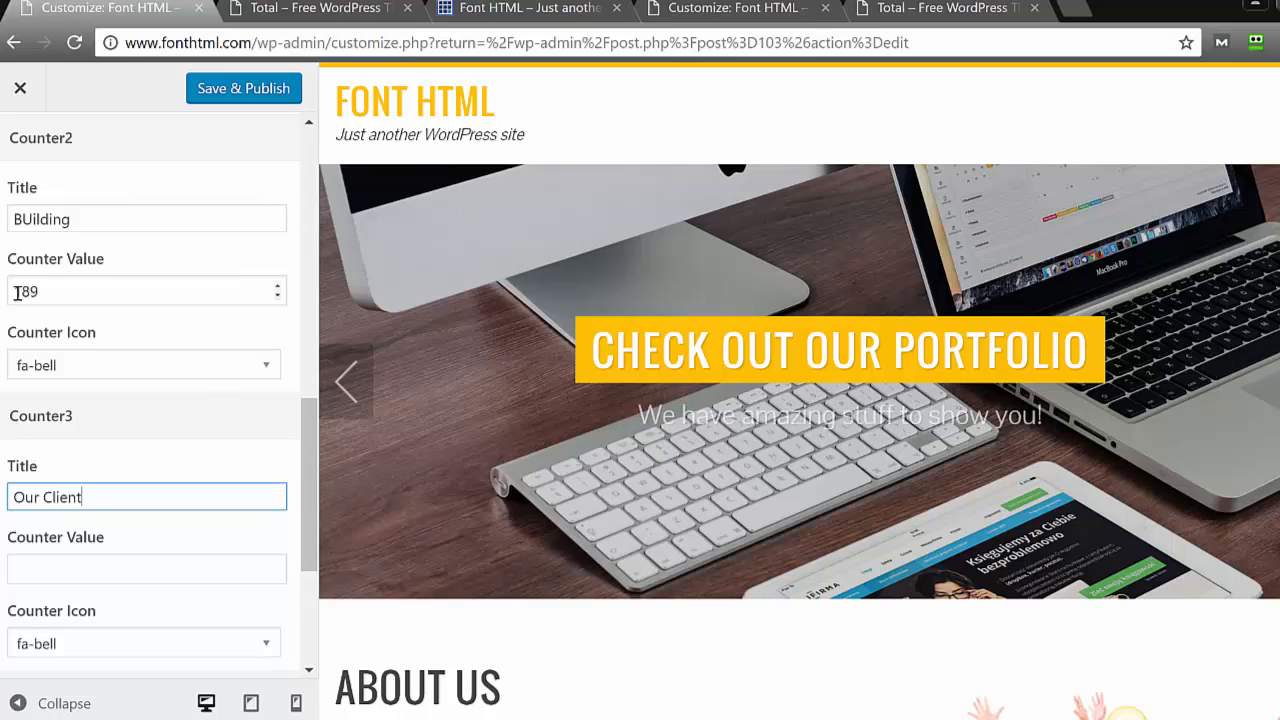
key(Tab)
text(283)
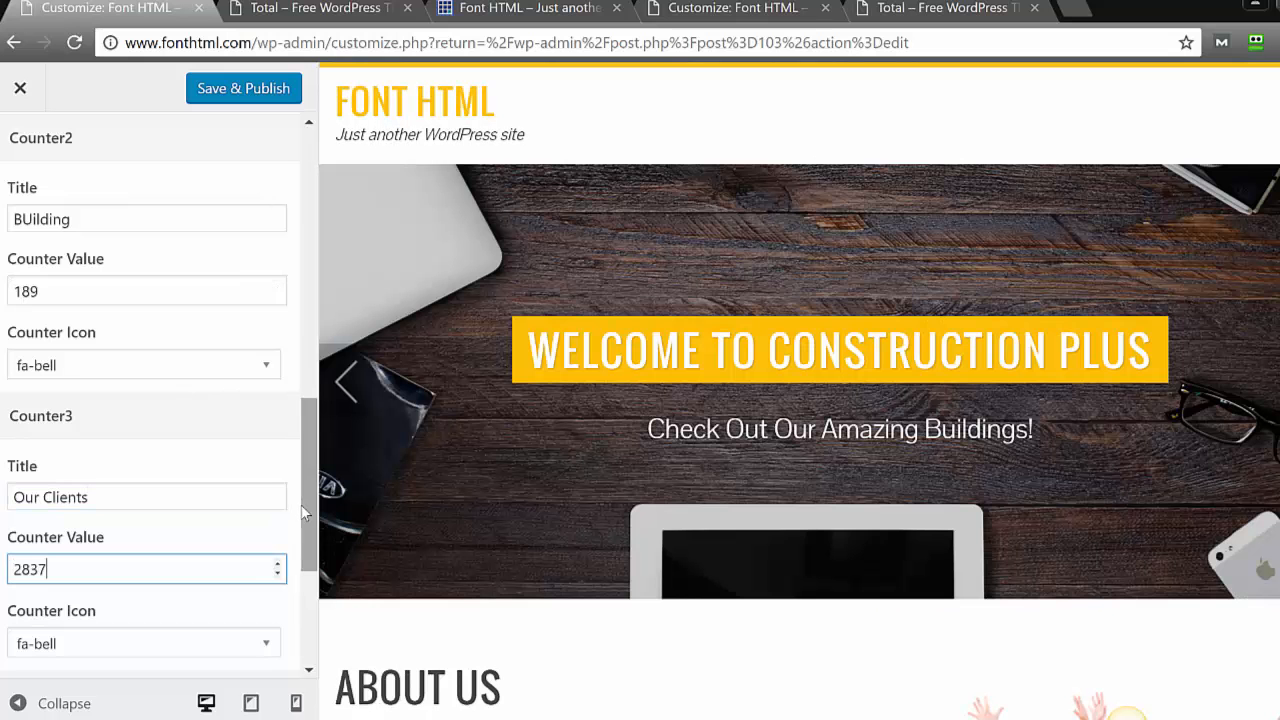
drag(311, 502, 290, 620)
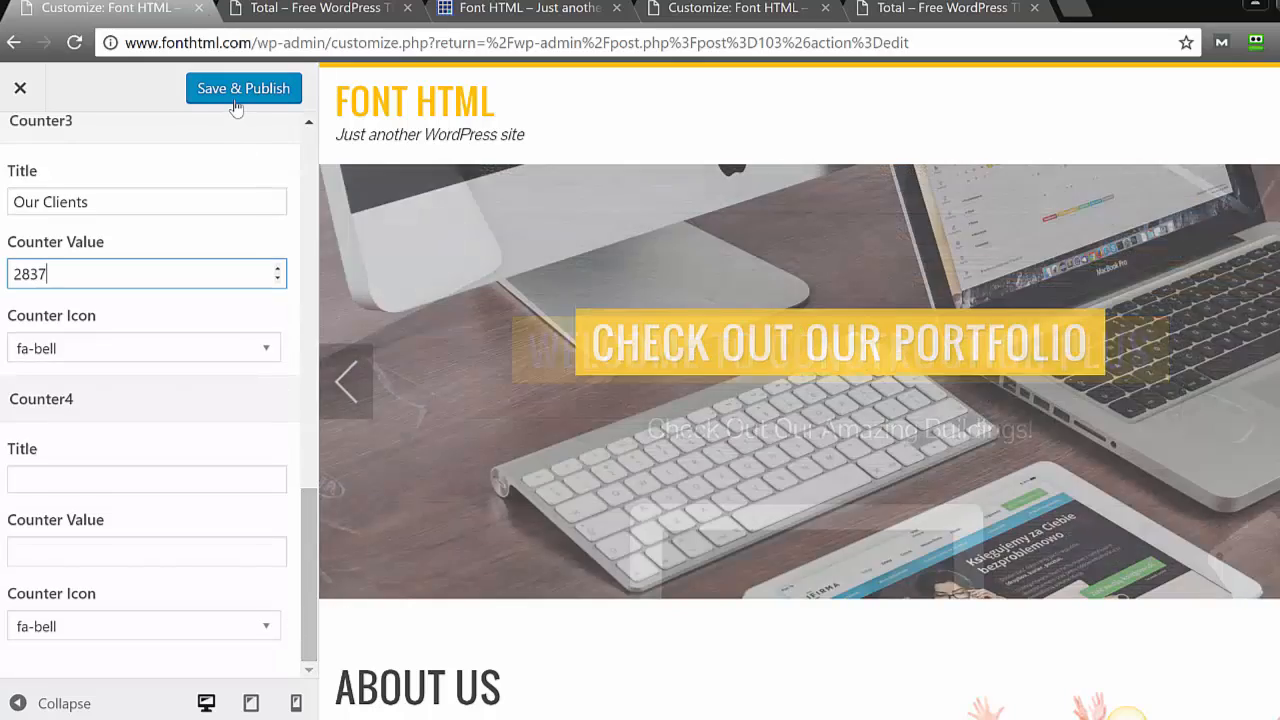
click(234, 101)
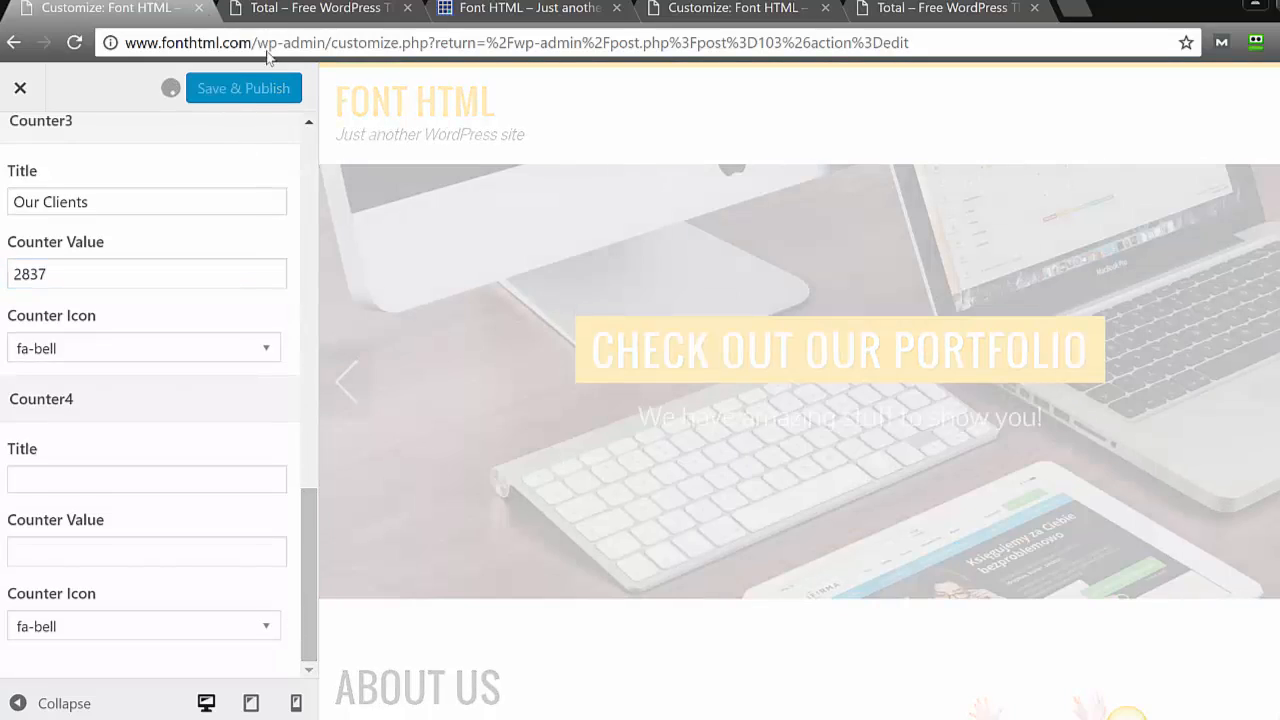
Reorder the browser tabs so the second customizer and second Total demo tabs come before the Font HTML tab, ending on the first customizer.
click(286, 6)
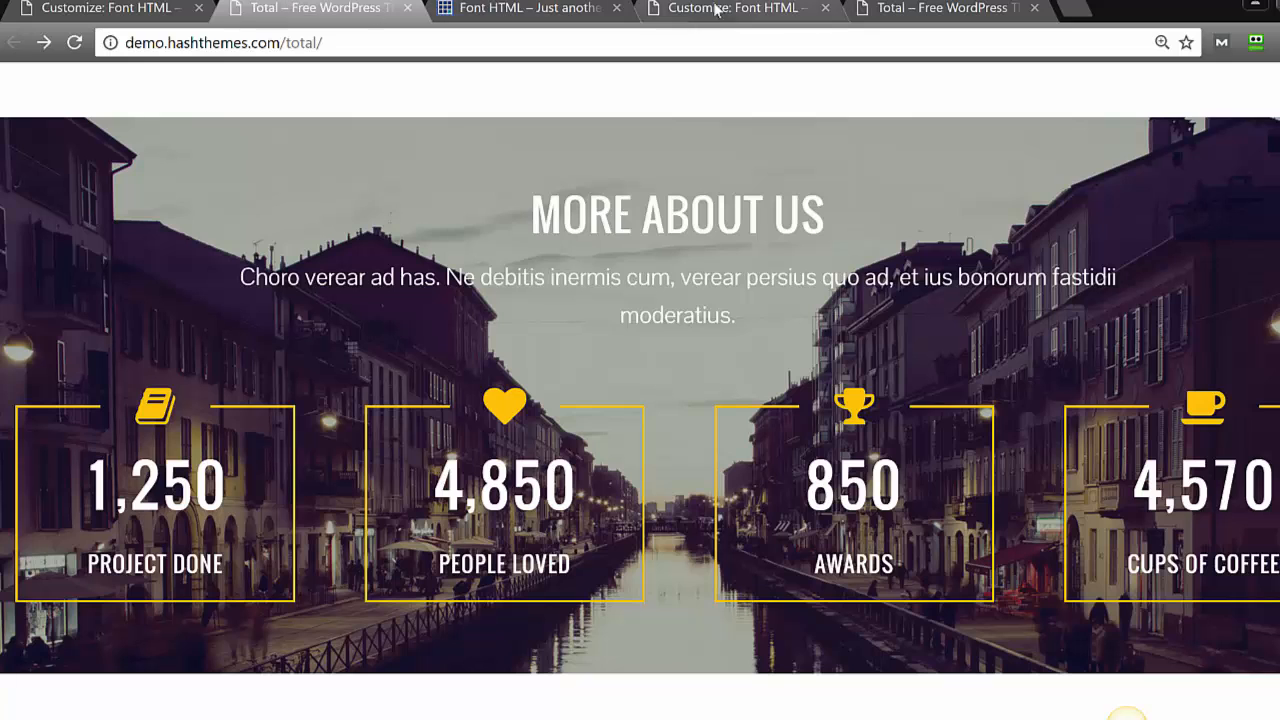
drag(750, 7, 624, 5)
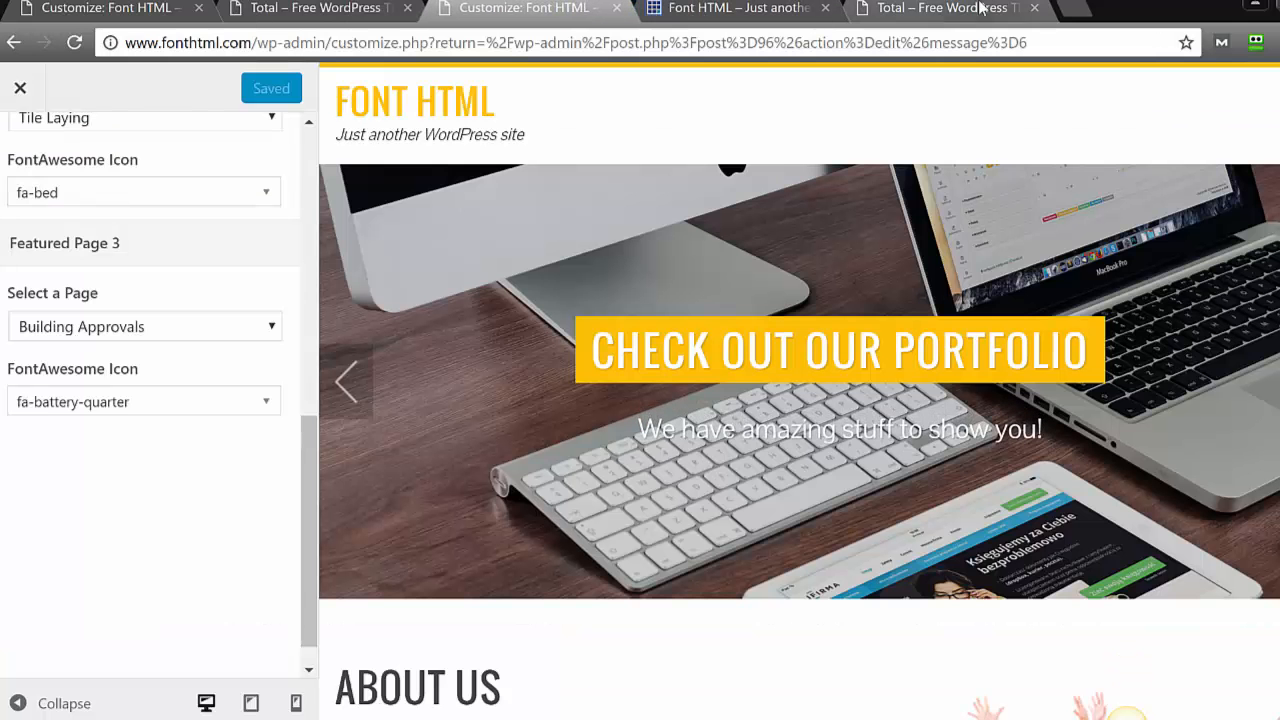
drag(916, 8, 712, 6)
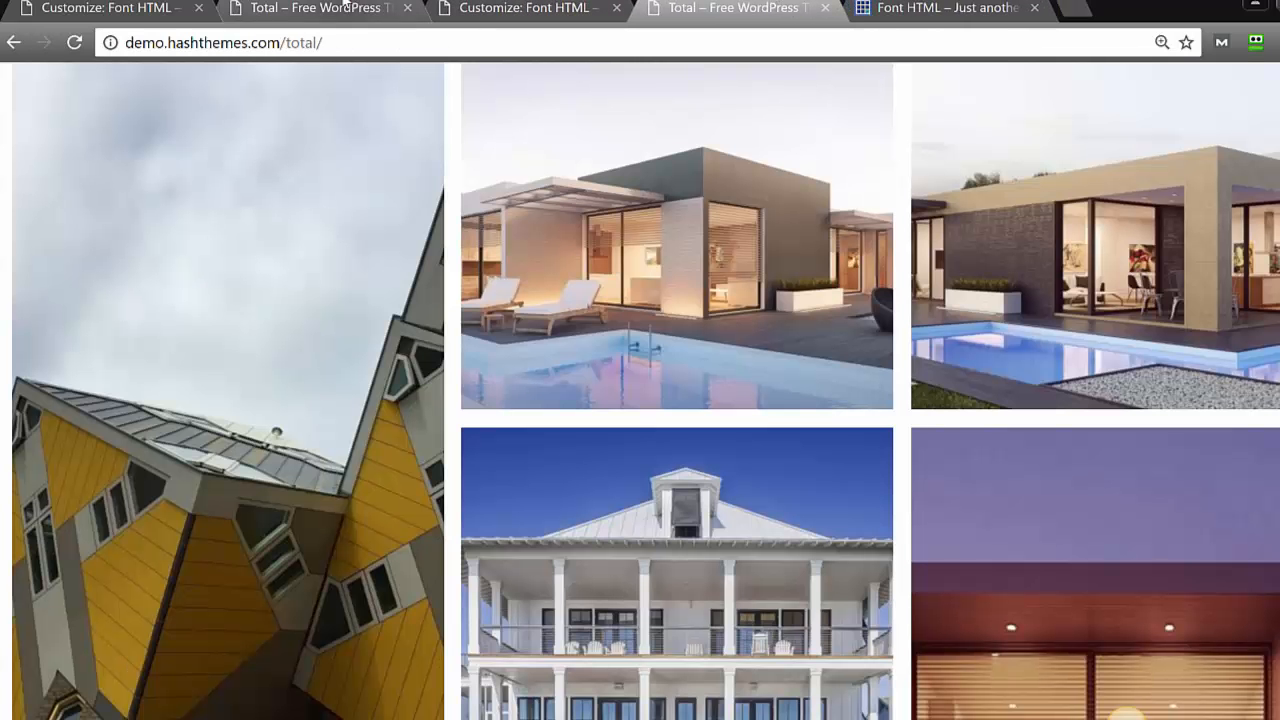
click(140, 7)
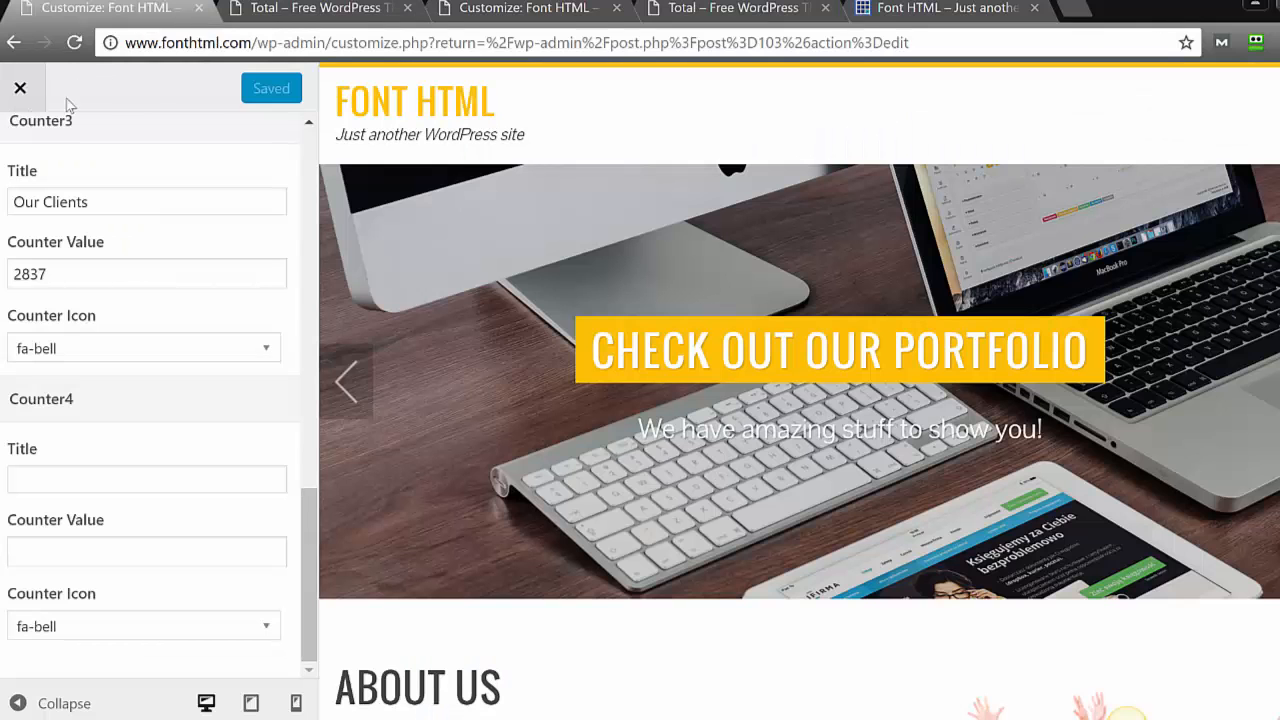
Load fonthtml.com in the first Total demo tab and examine the Our Skills counters on the home page.
click(276, 12)
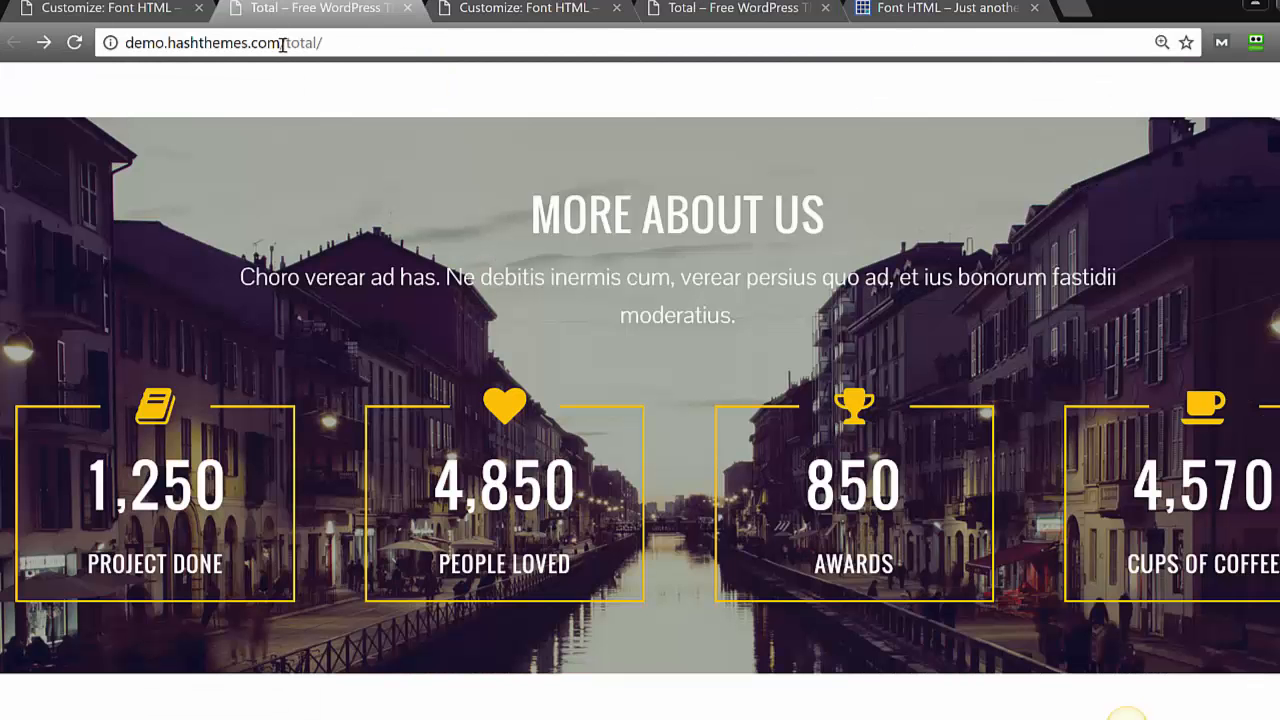
click(283, 43)
text(fonthtml.com)
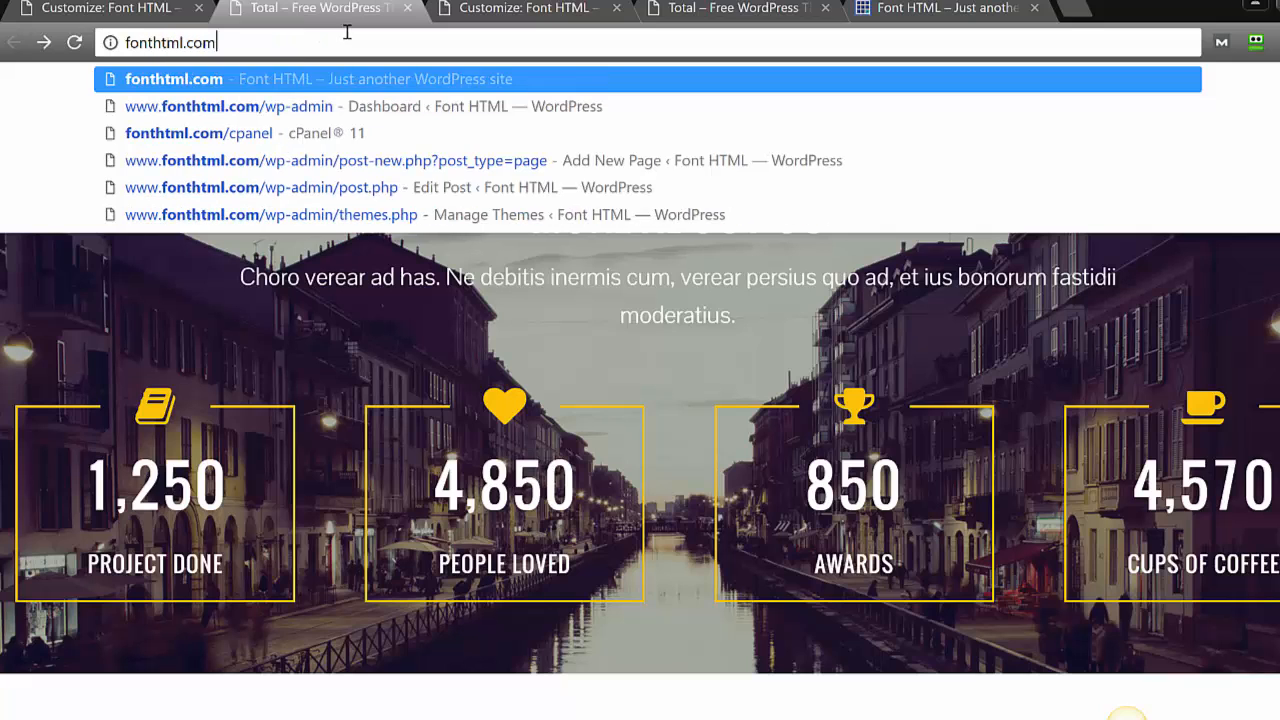
key(BackSpace)
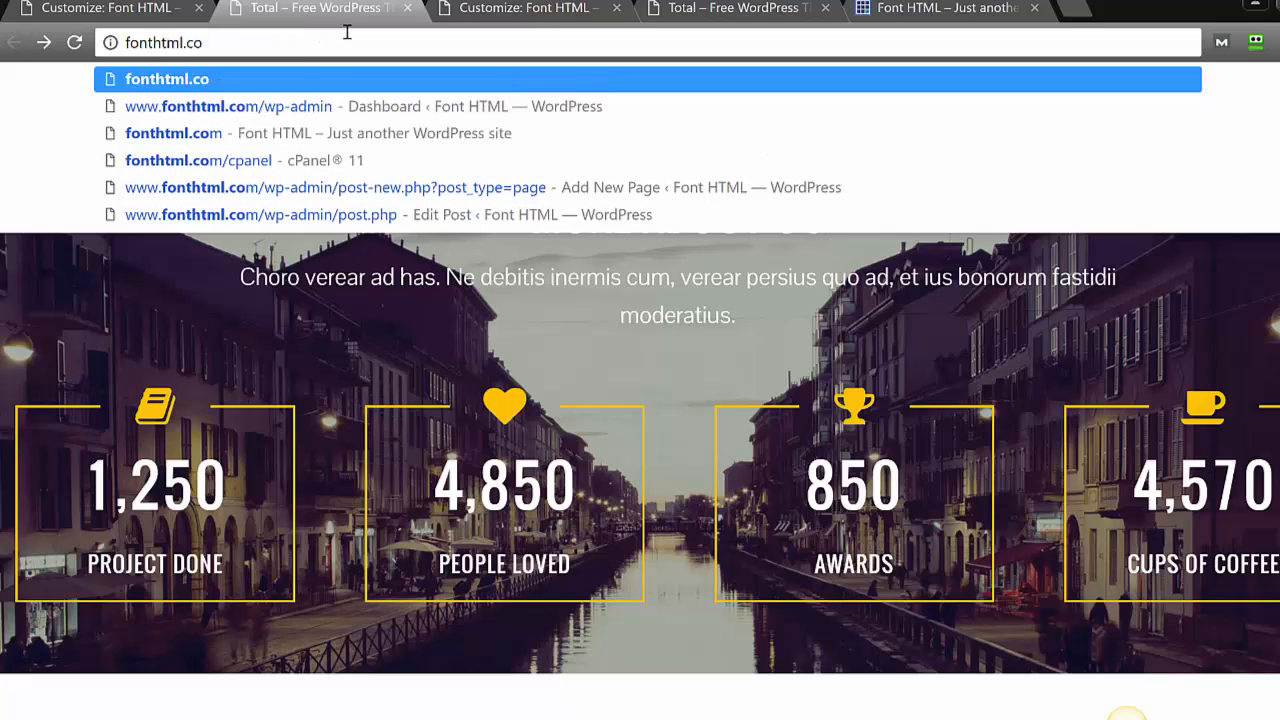
text(m)
key(Return)
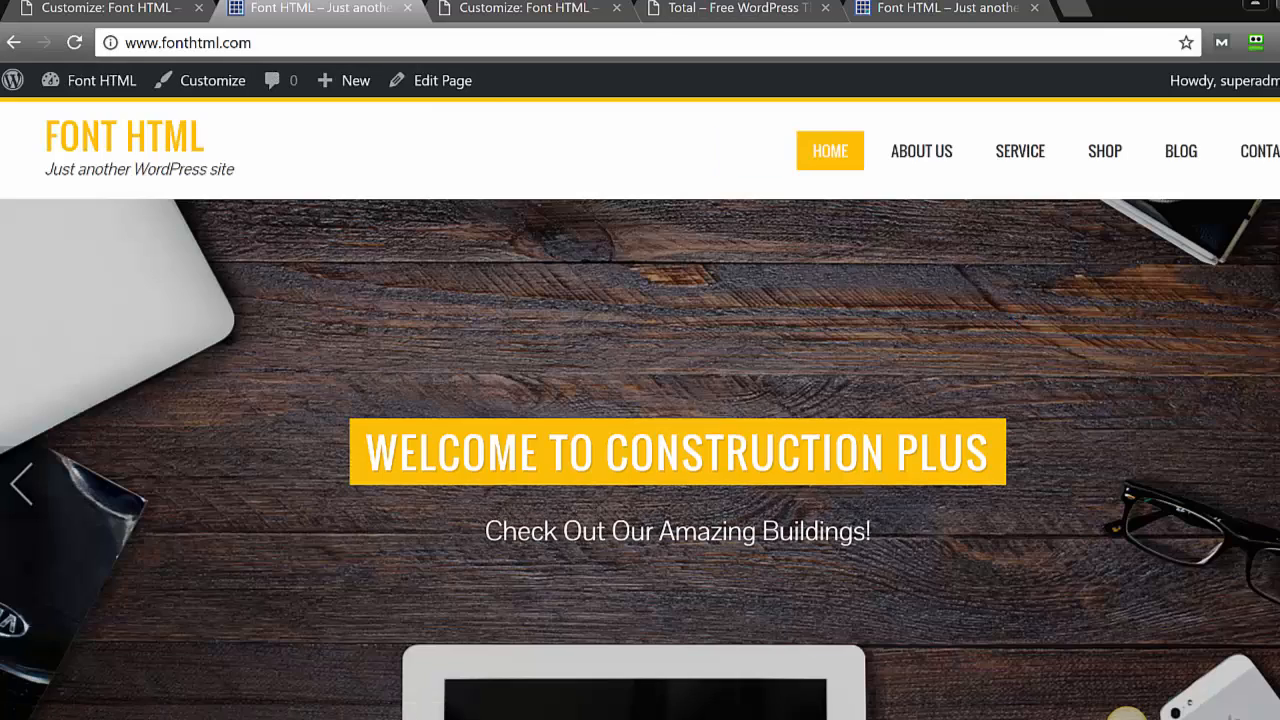
scroll(1127, 713, down, 15)
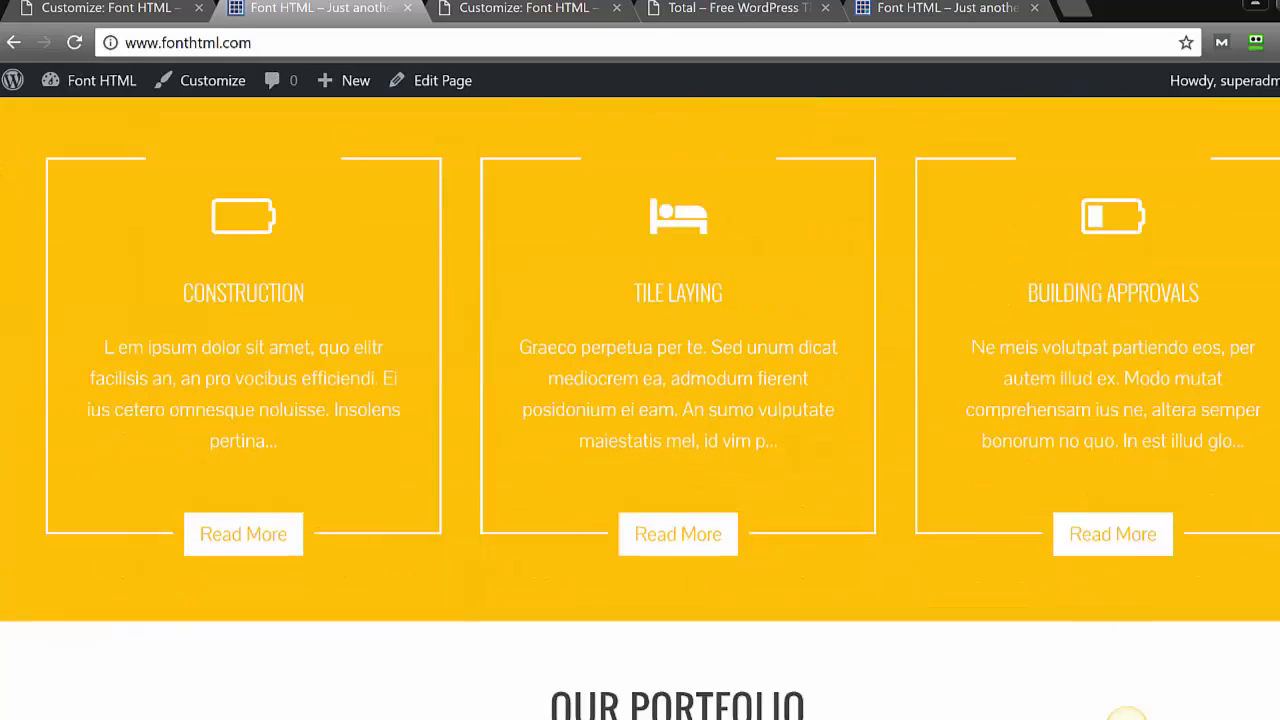
scroll(1127, 713, down, 3)
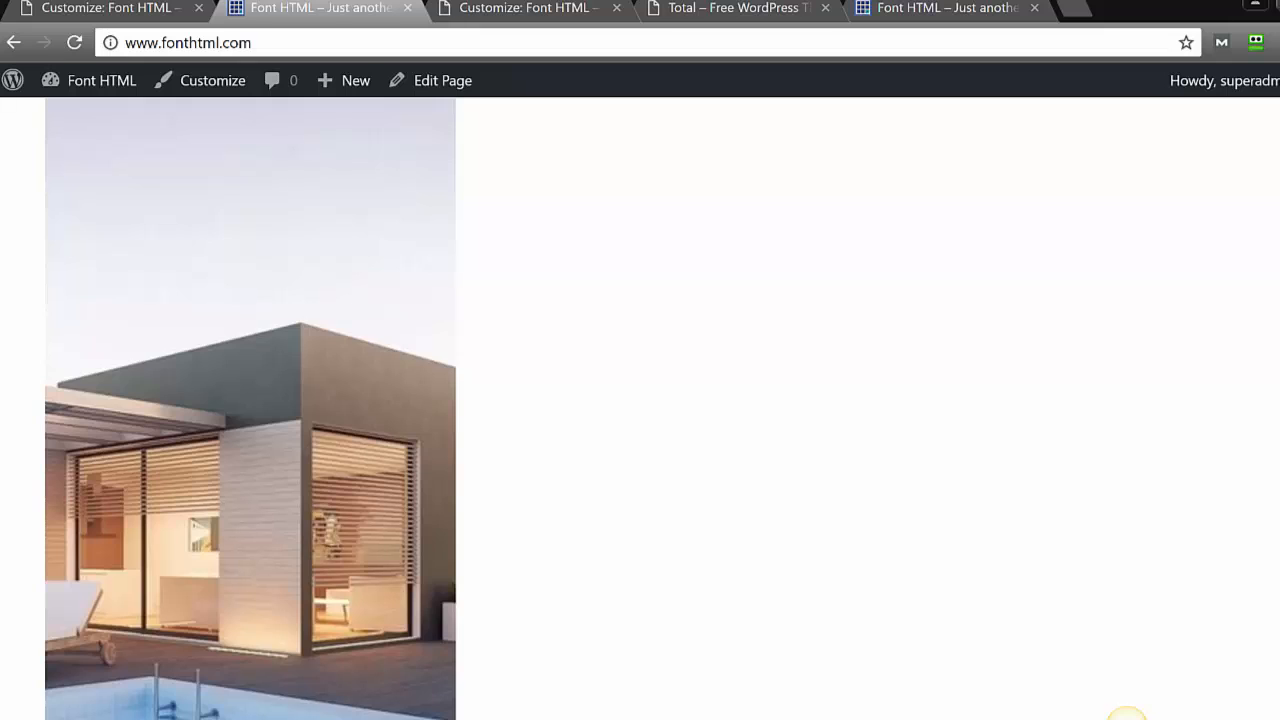
scroll(1127, 713, down, 10)
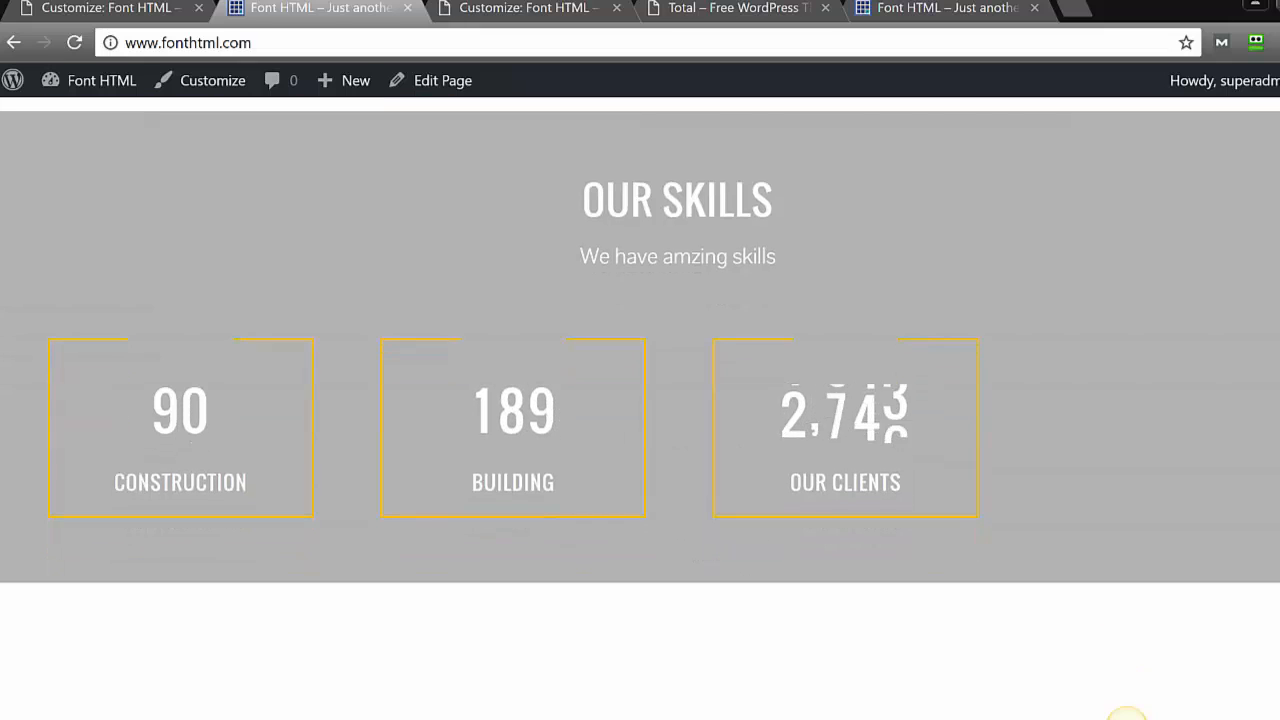
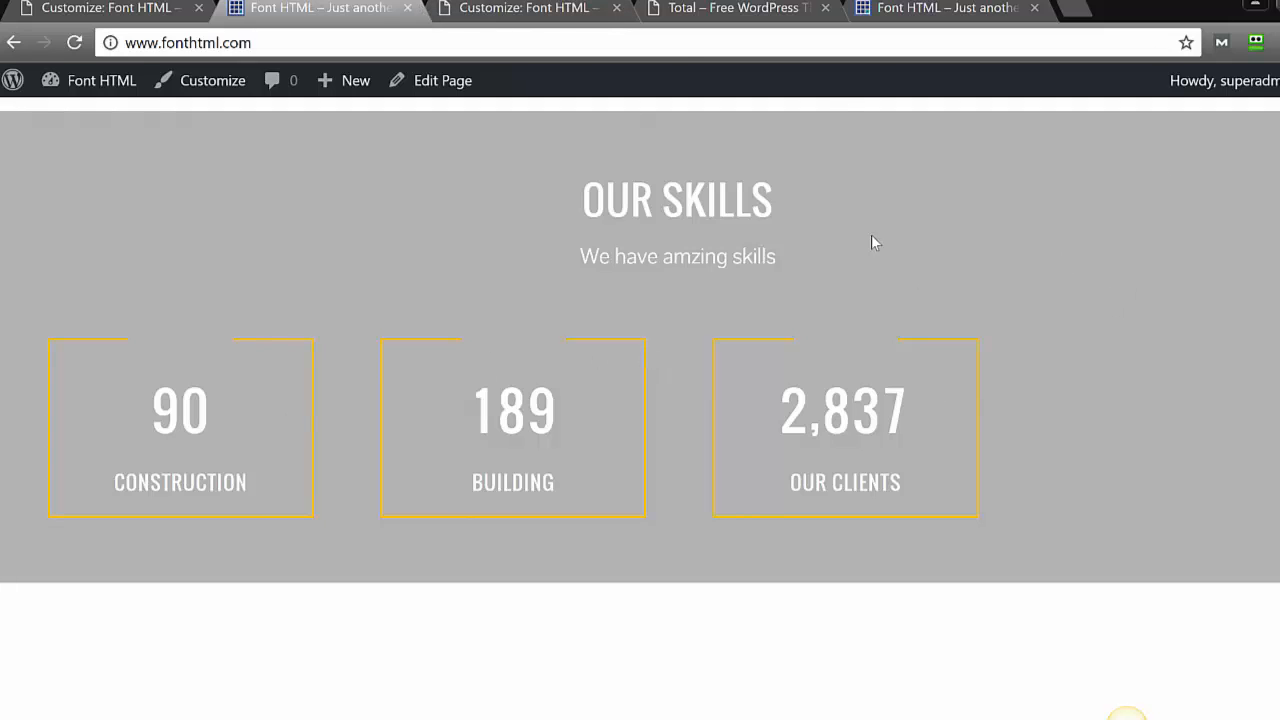
Examine the From Our Clients testimonial section below the counters on the remaining Total demo page.
click(171, 8)
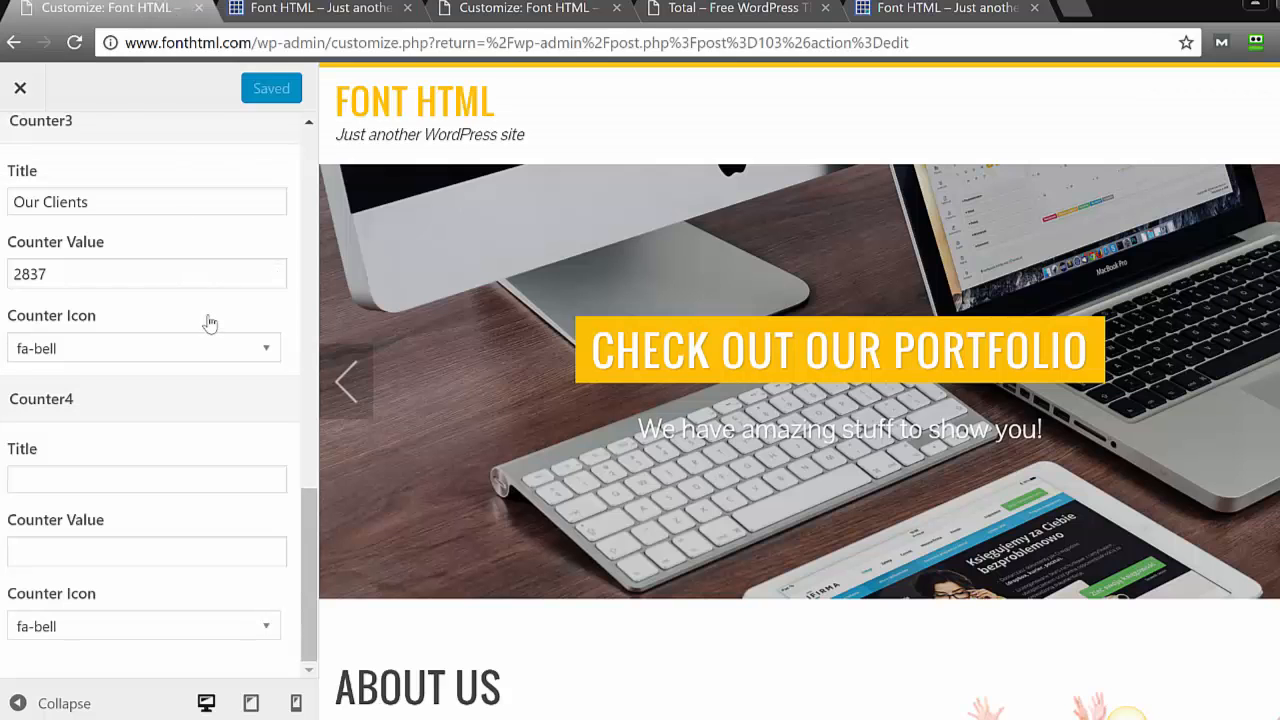
click(680, 10)
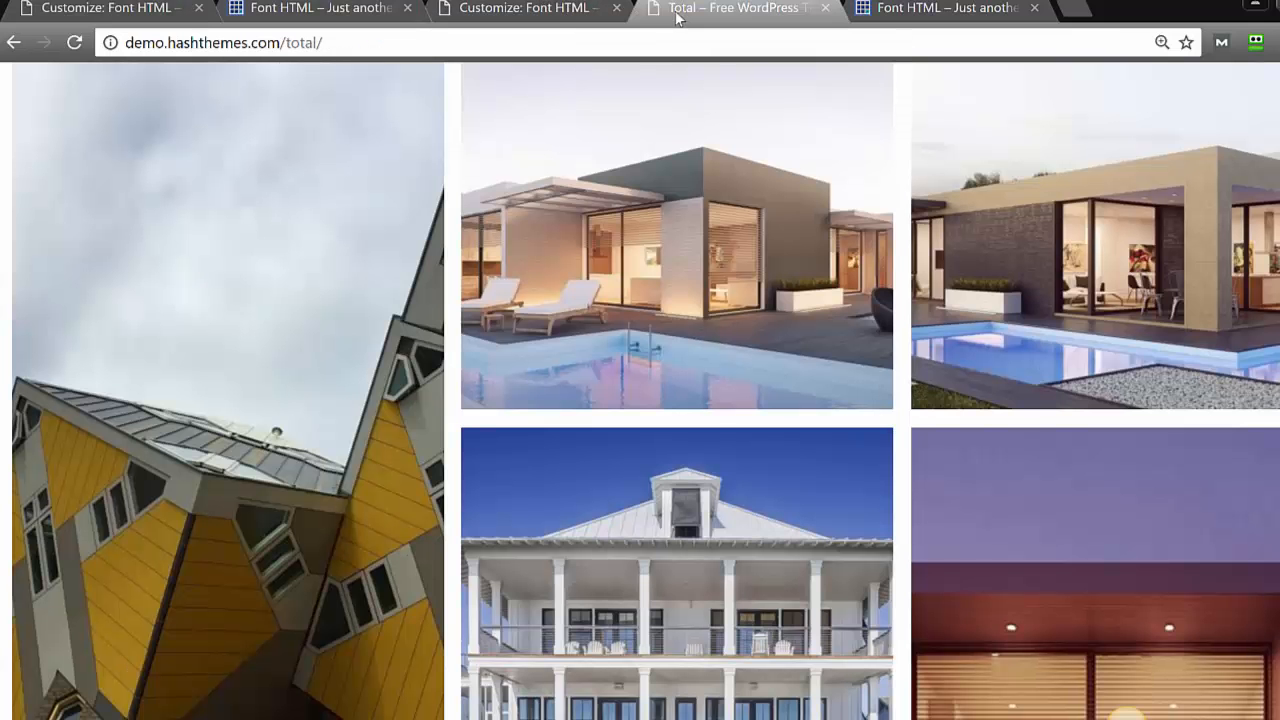
scroll(1206, 470, down, 10)
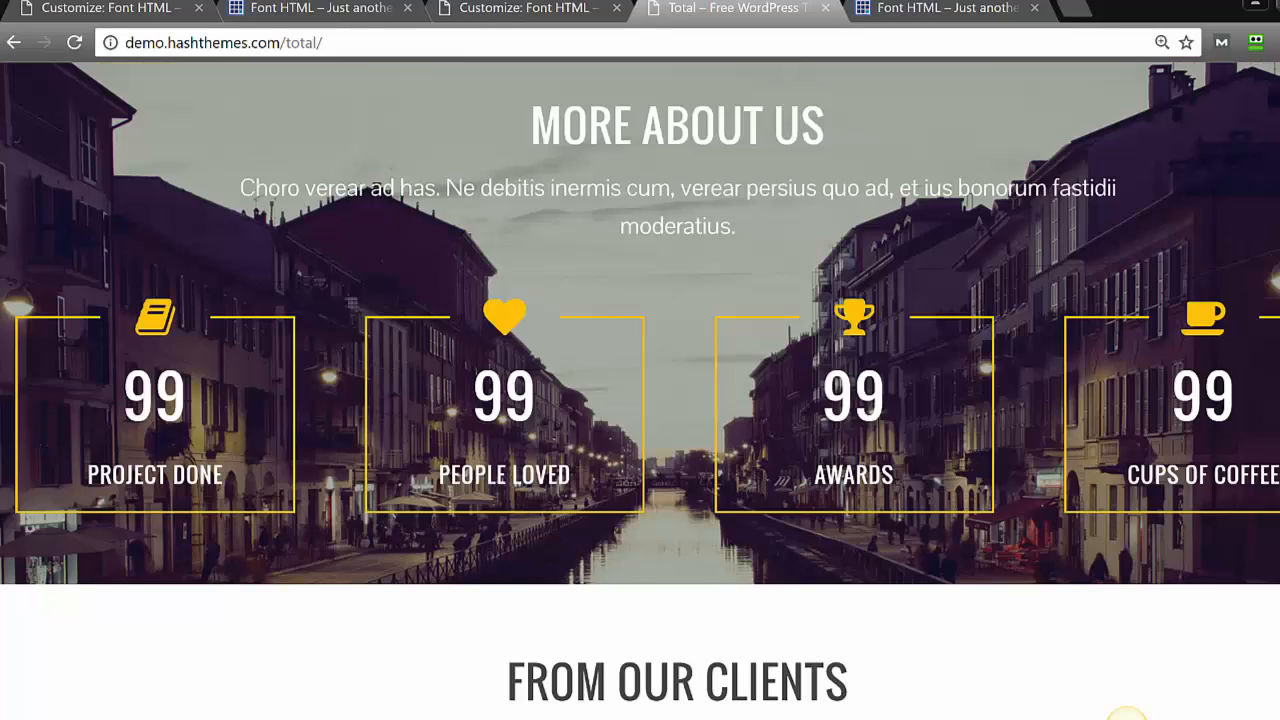
scroll(1127, 715, down, 6)
scroll(1127, 715, up, 3)
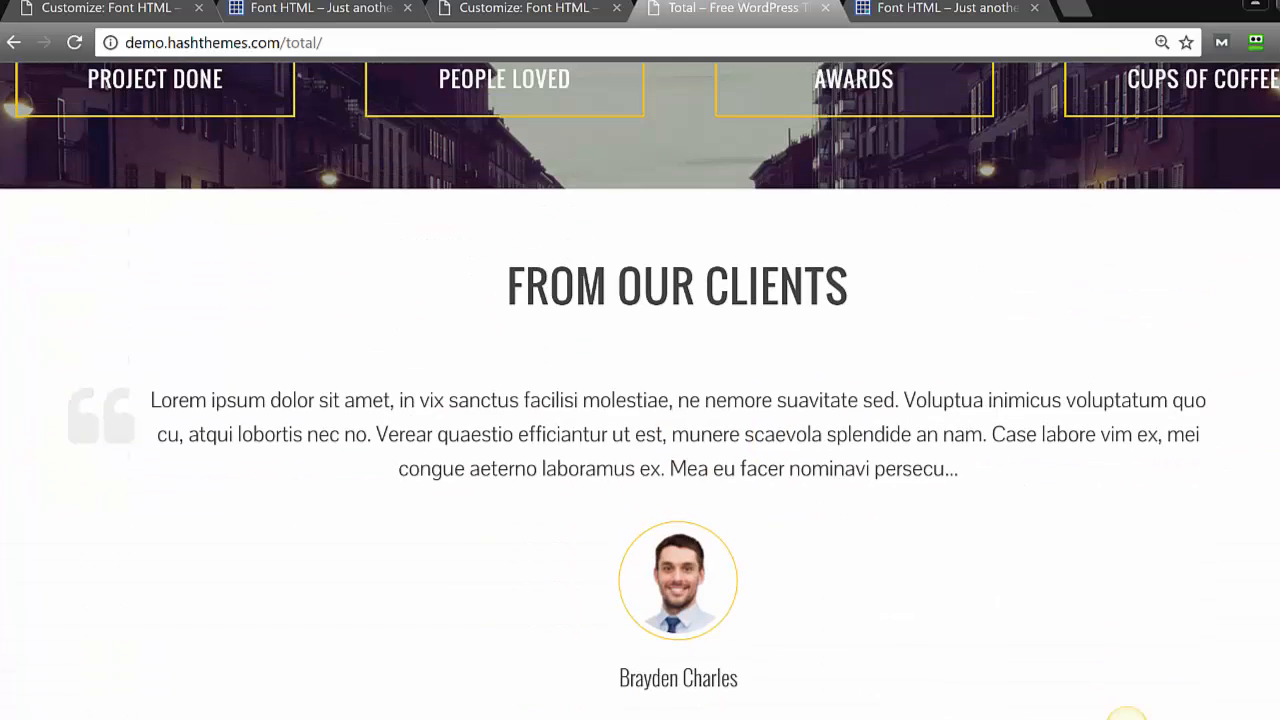
scroll(1127, 715, down, 1)
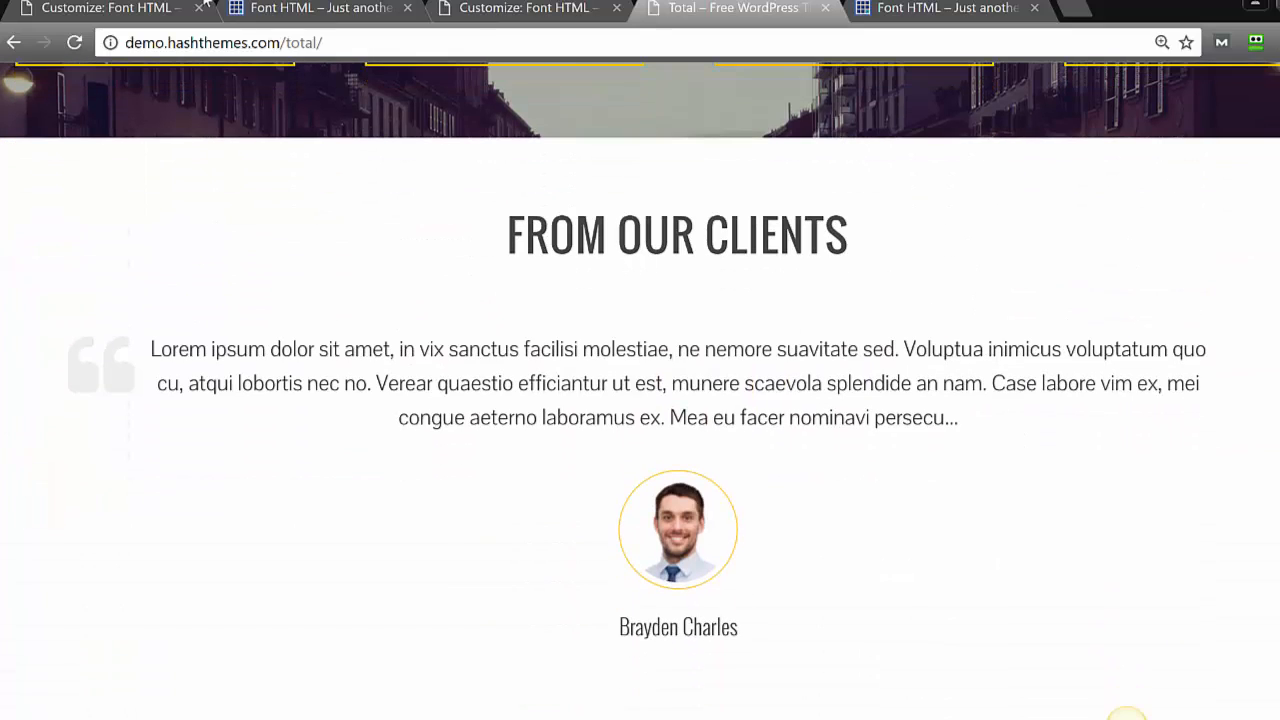
Leave the customizer's Counter Section for the Home Sections list and check the Clients Logo Section's settings.
click(125, 9)
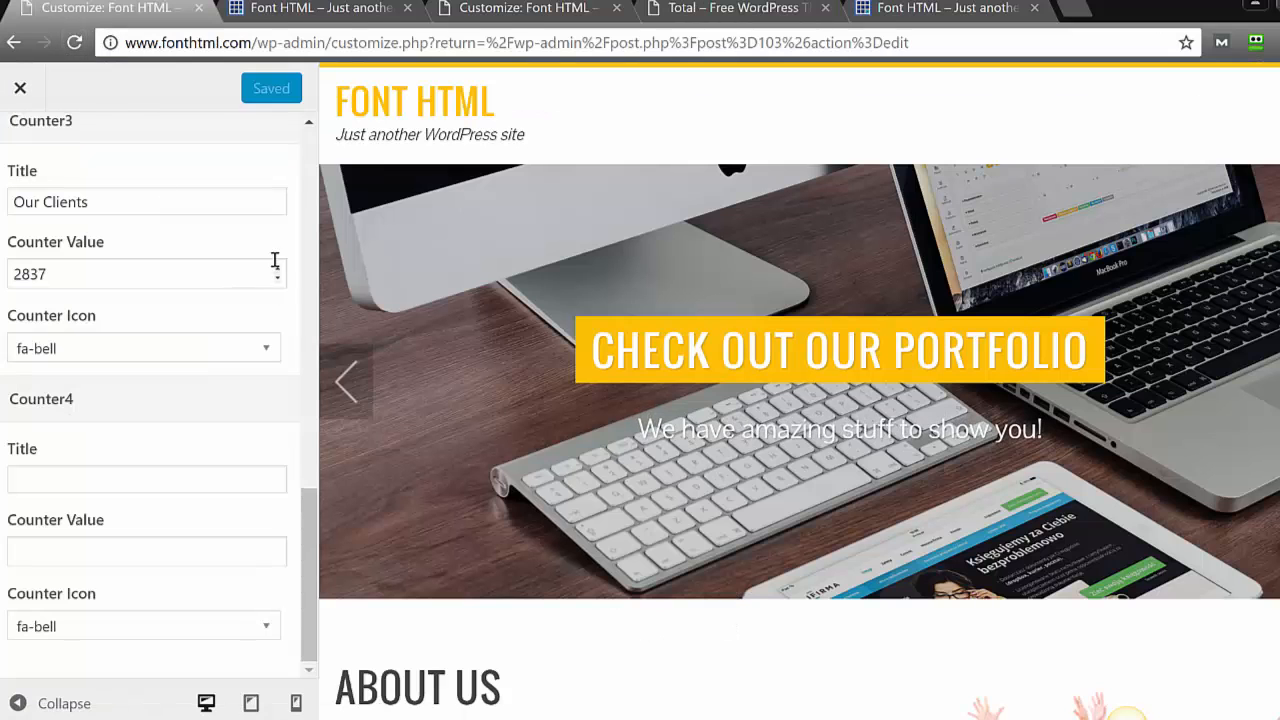
scroll(313, 163, up, 9)
scroll(313, 163, up, 5)
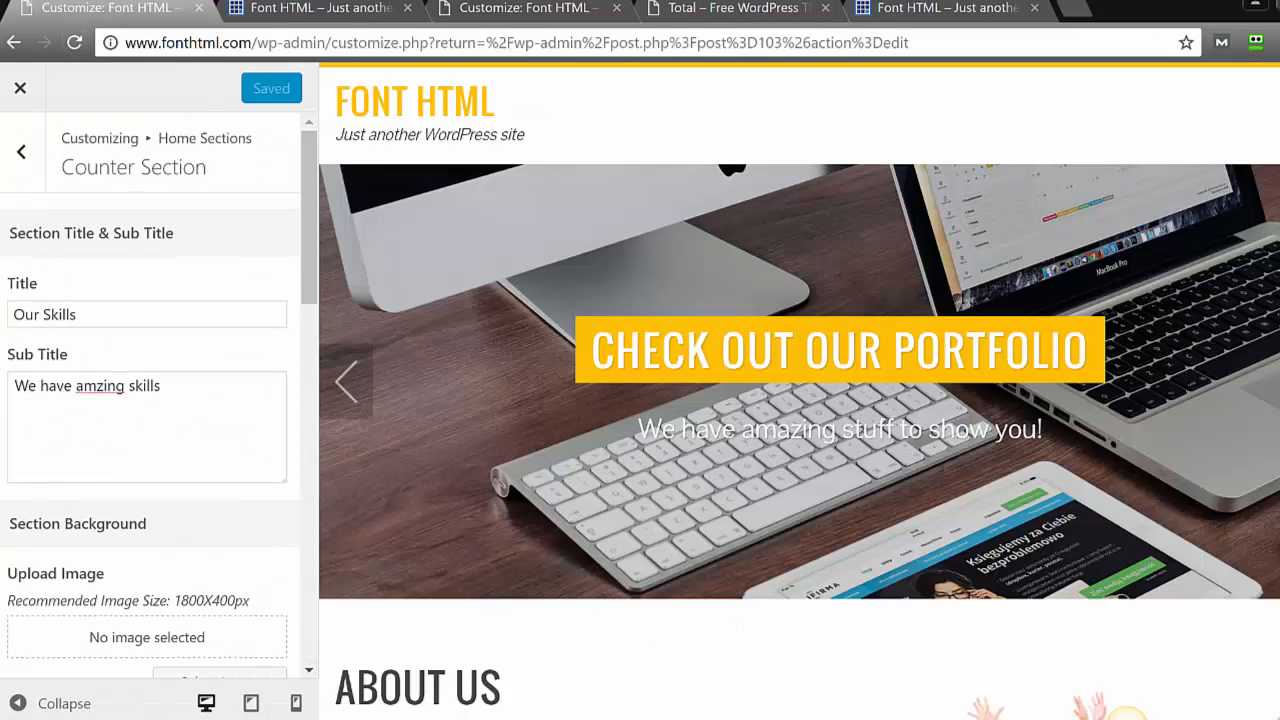
click(18, 156)
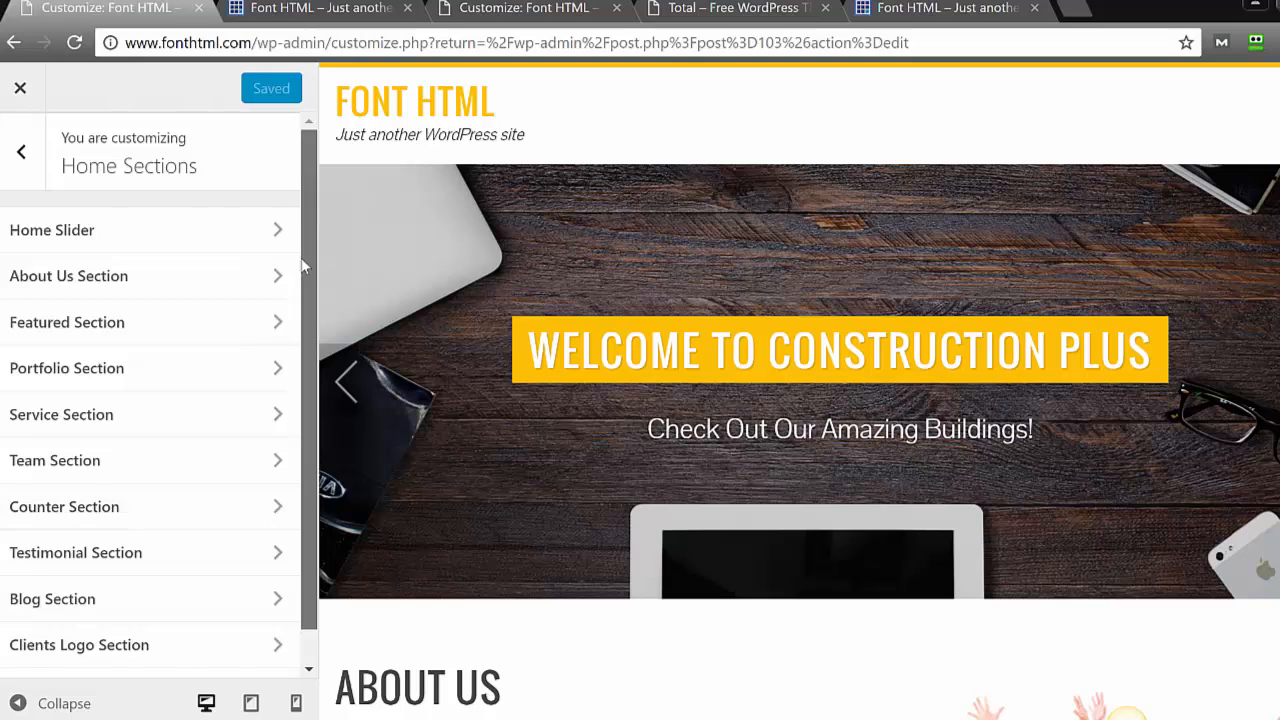
scroll(305, 267, down, 1)
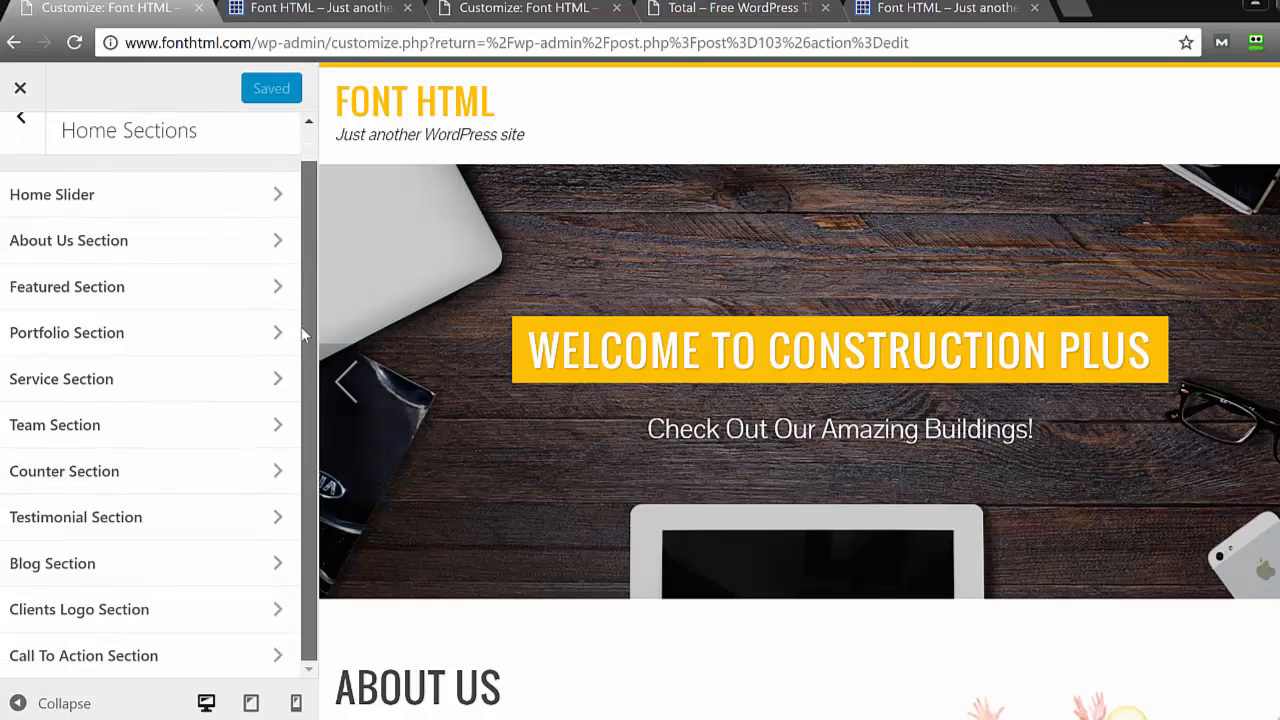
click(195, 625)
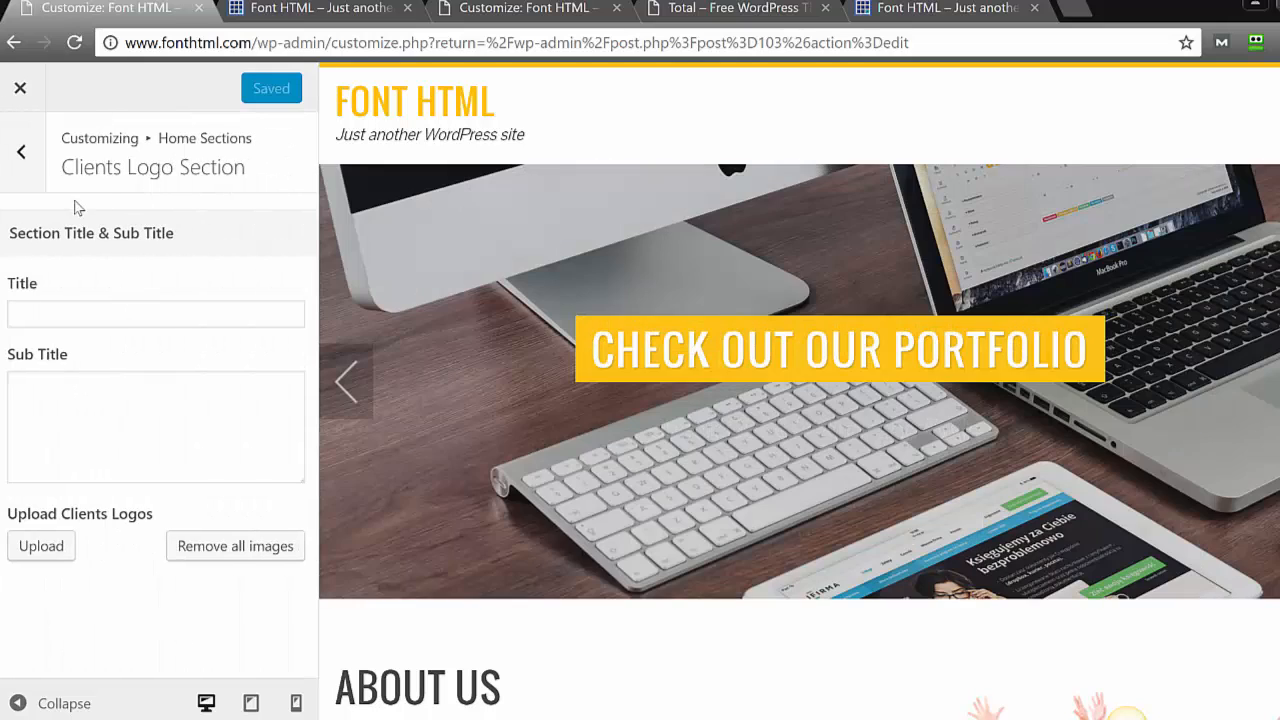
click(16, 180)
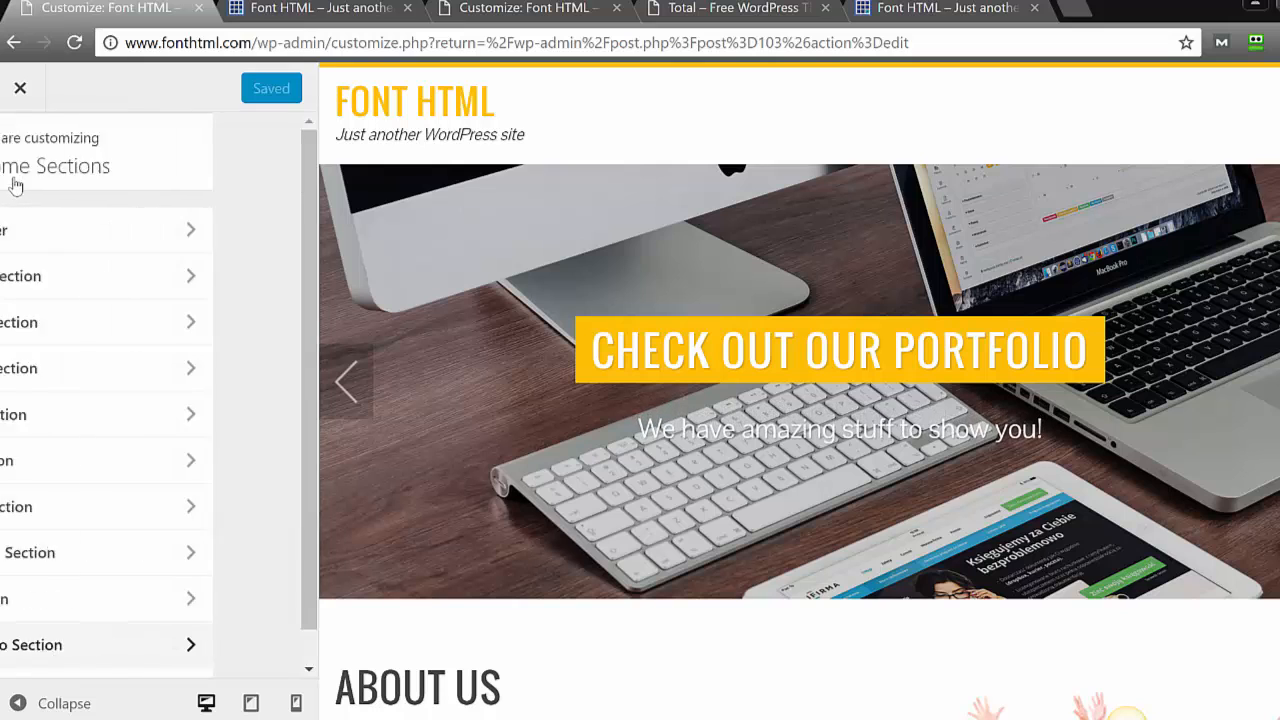
Open the Testimonial Section and bring up the list of pages selectable for its testimonials.
click(71, 559)
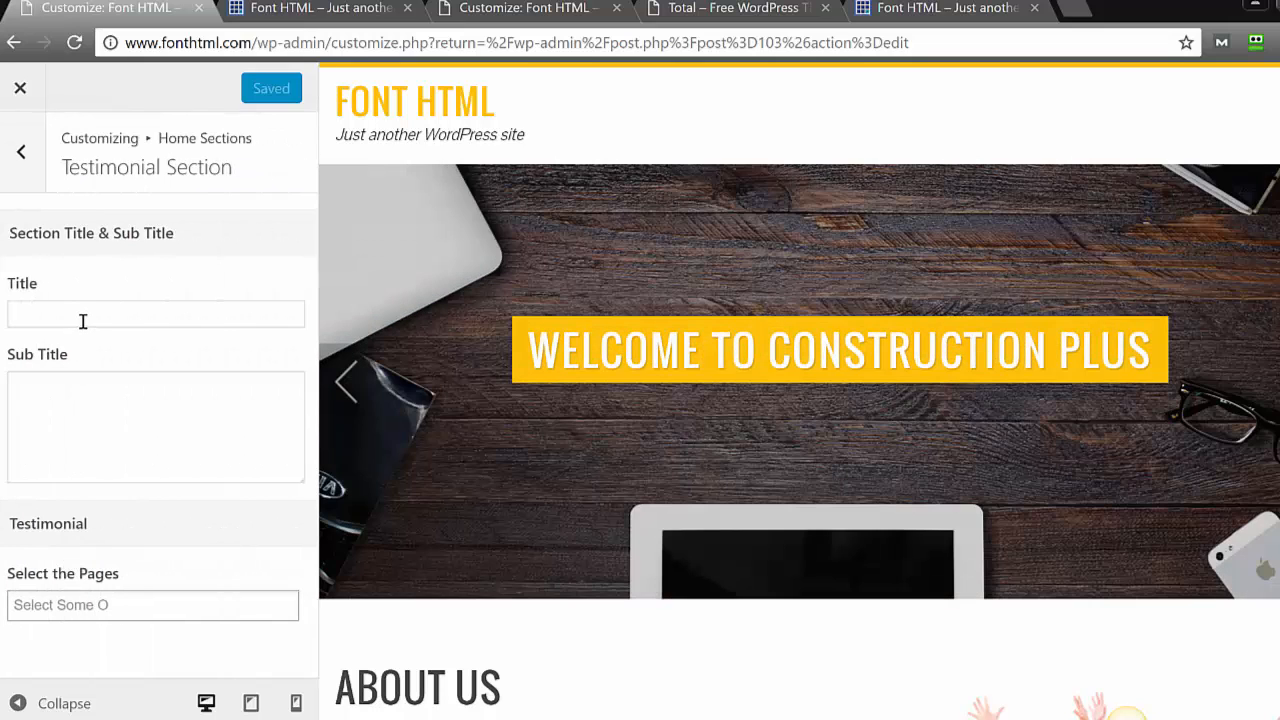
click(83, 321)
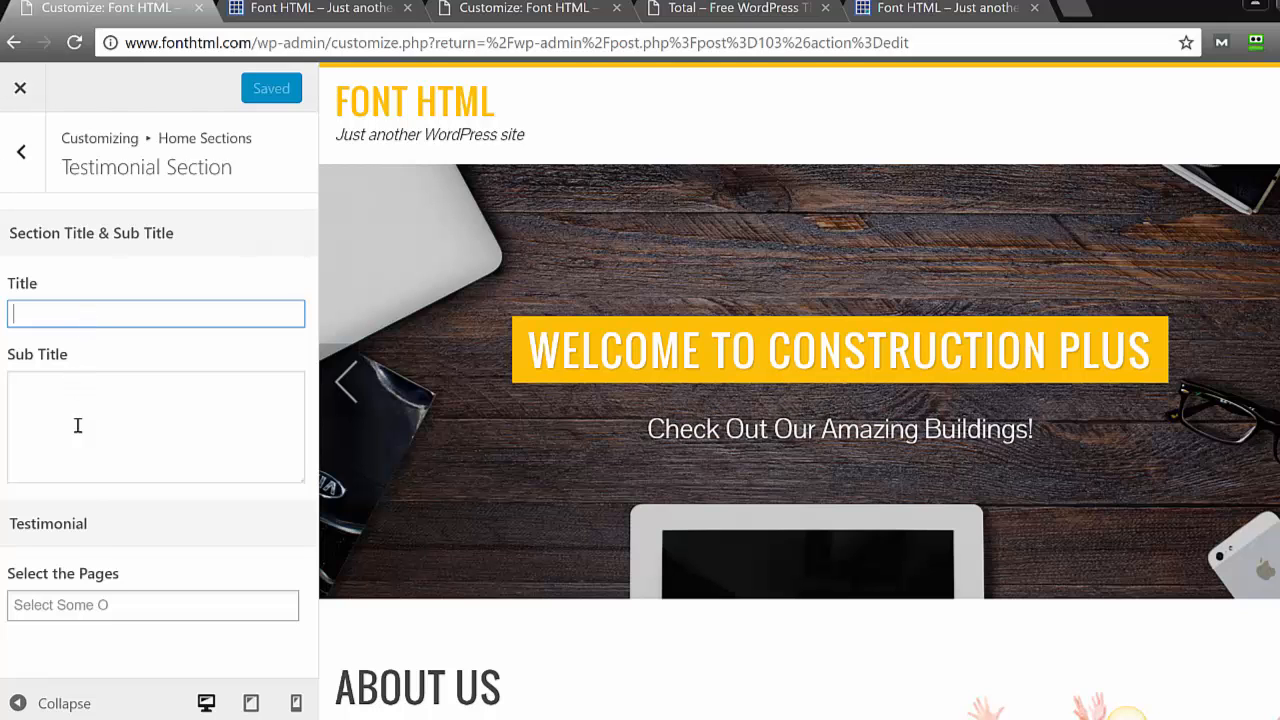
click(78, 606)
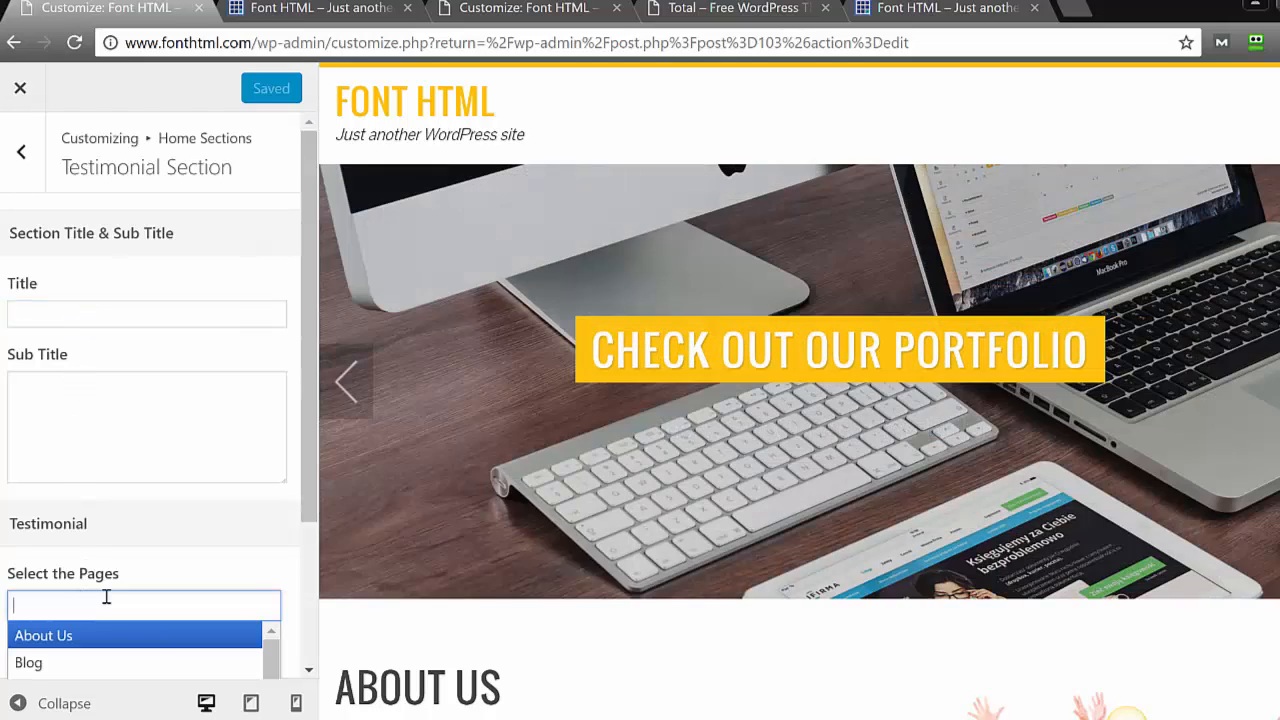
drag(310, 482, 271, 669)
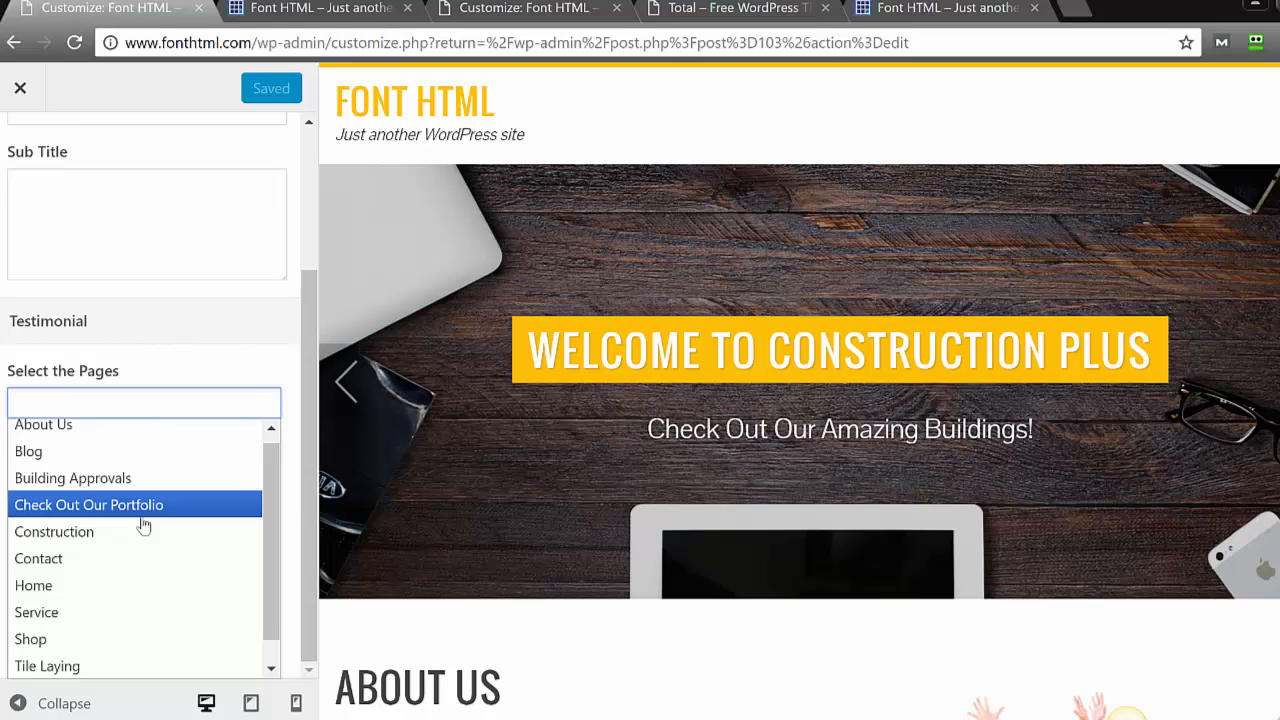
Close the customizer and review the Total demo's home page, from the From Our Clients testimonials to the footer and up to the header.
click(20, 88)
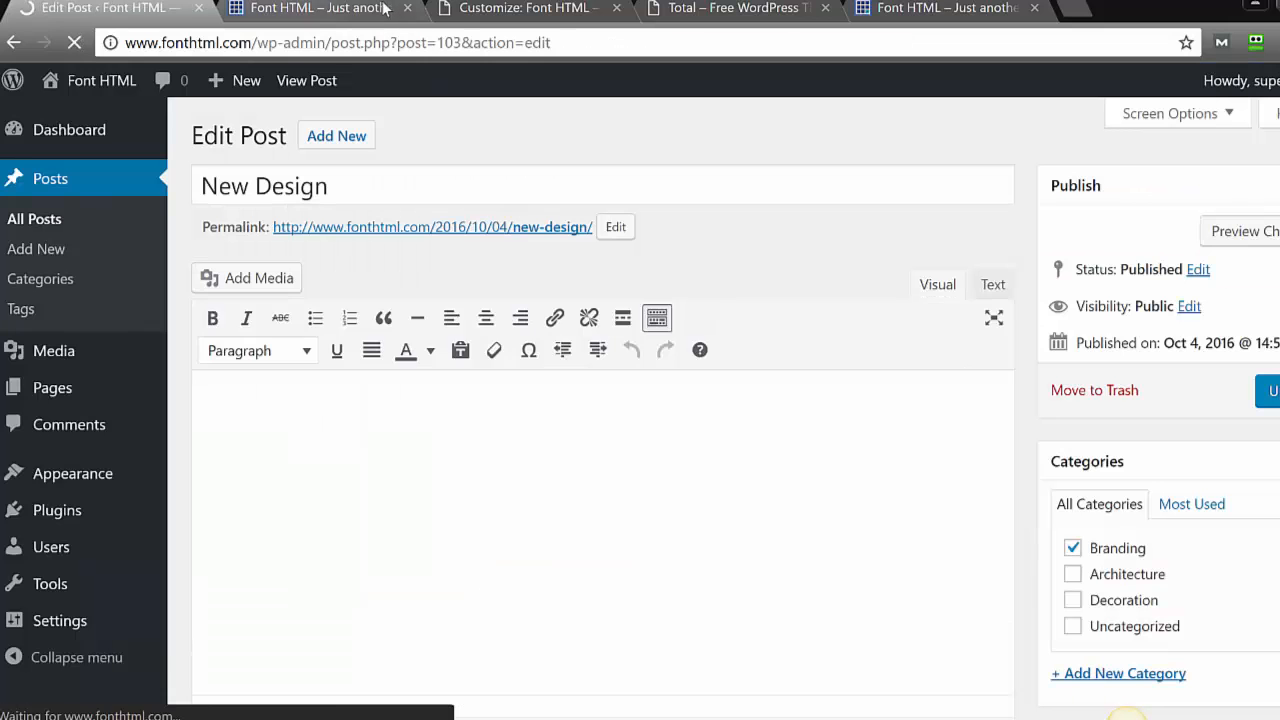
key(ctrl+Tab)
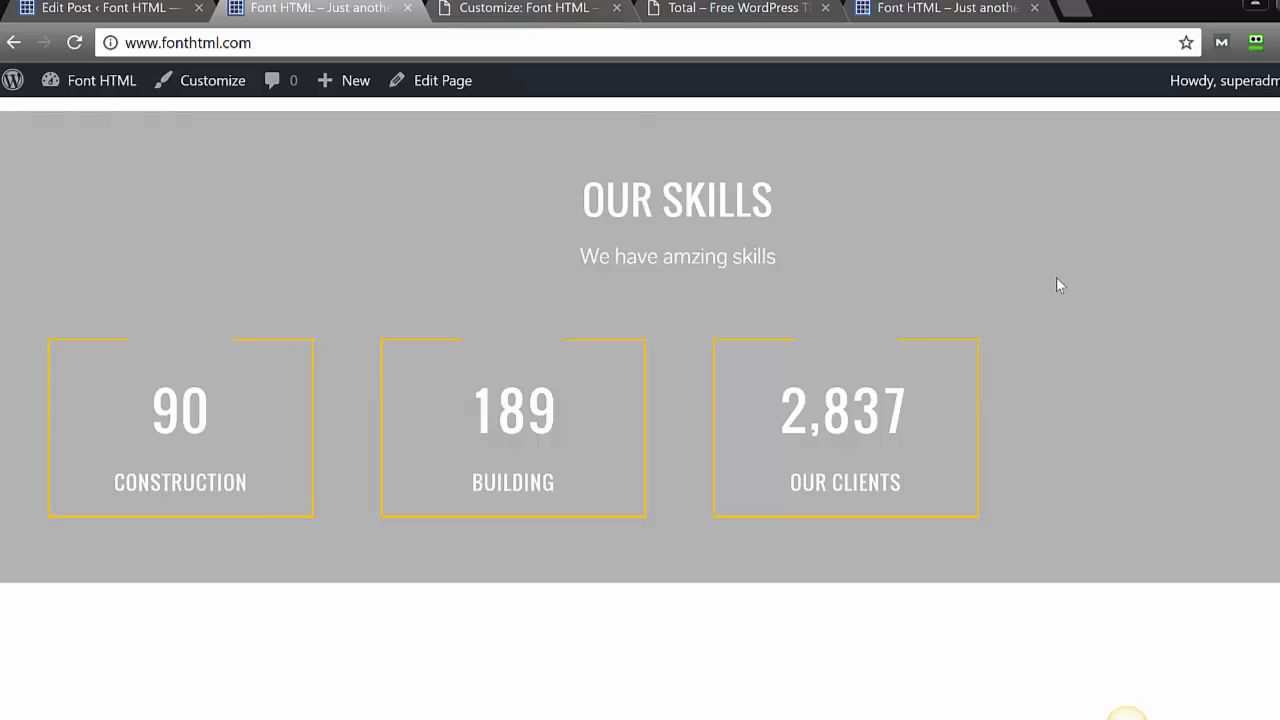
click(764, 12)
scroll(1127, 713, down, 10)
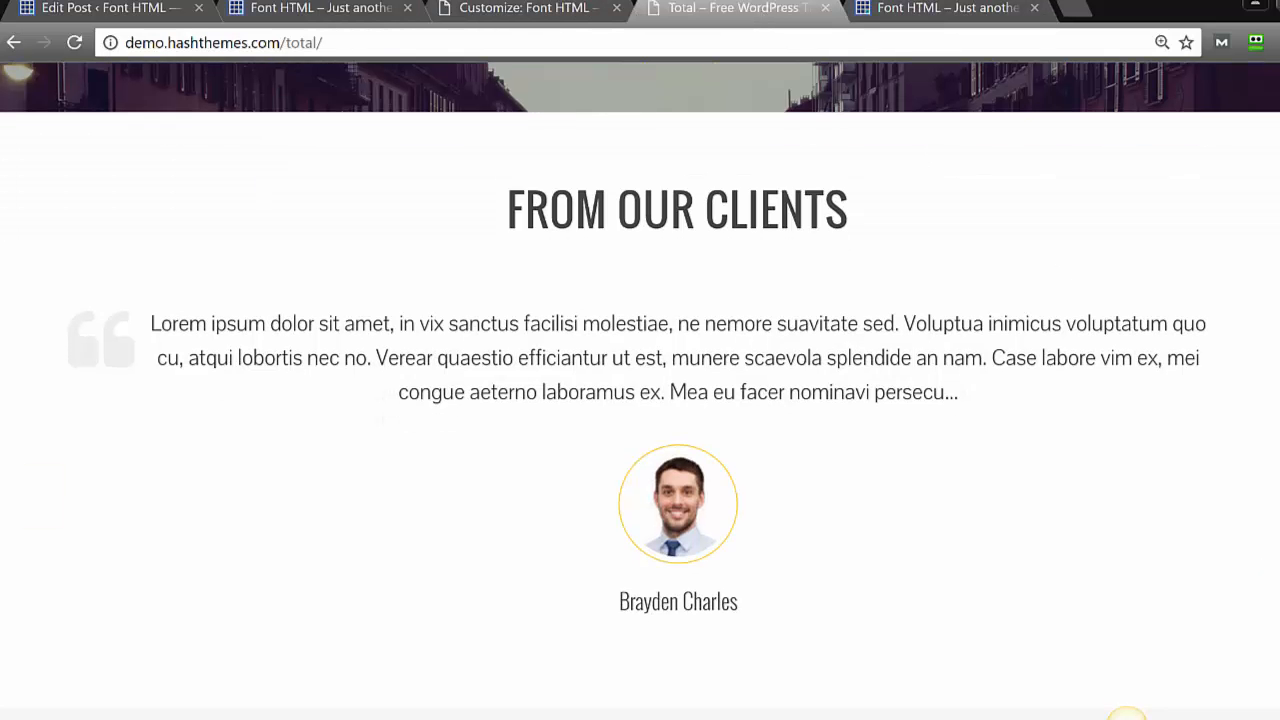
scroll(1127, 713, down, 10)
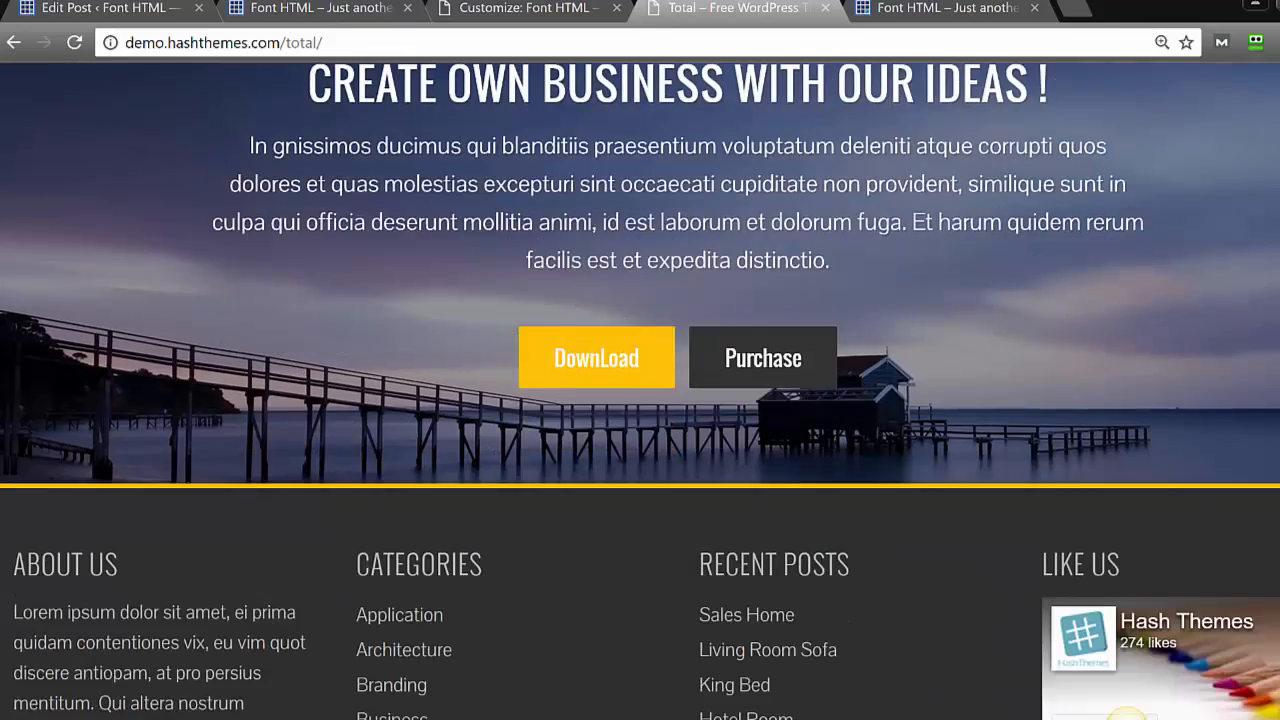
scroll(1127, 713, up, 12)
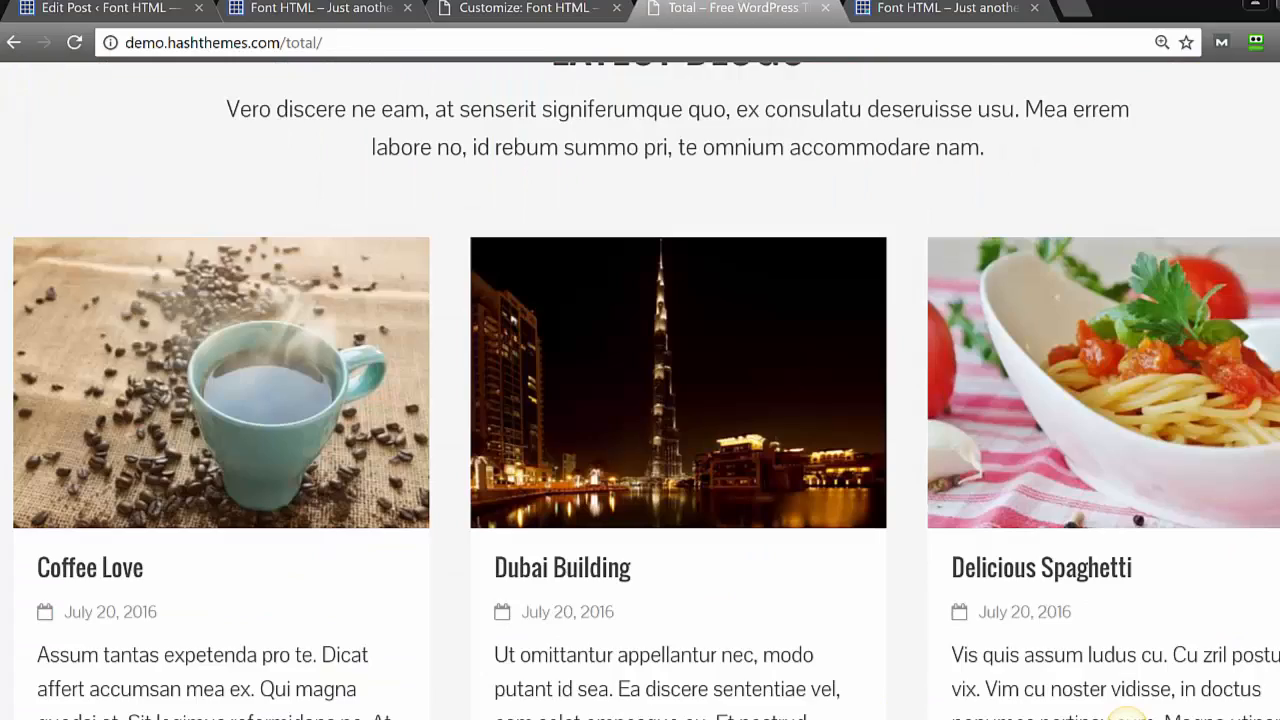
scroll(1127, 713, up, 10)
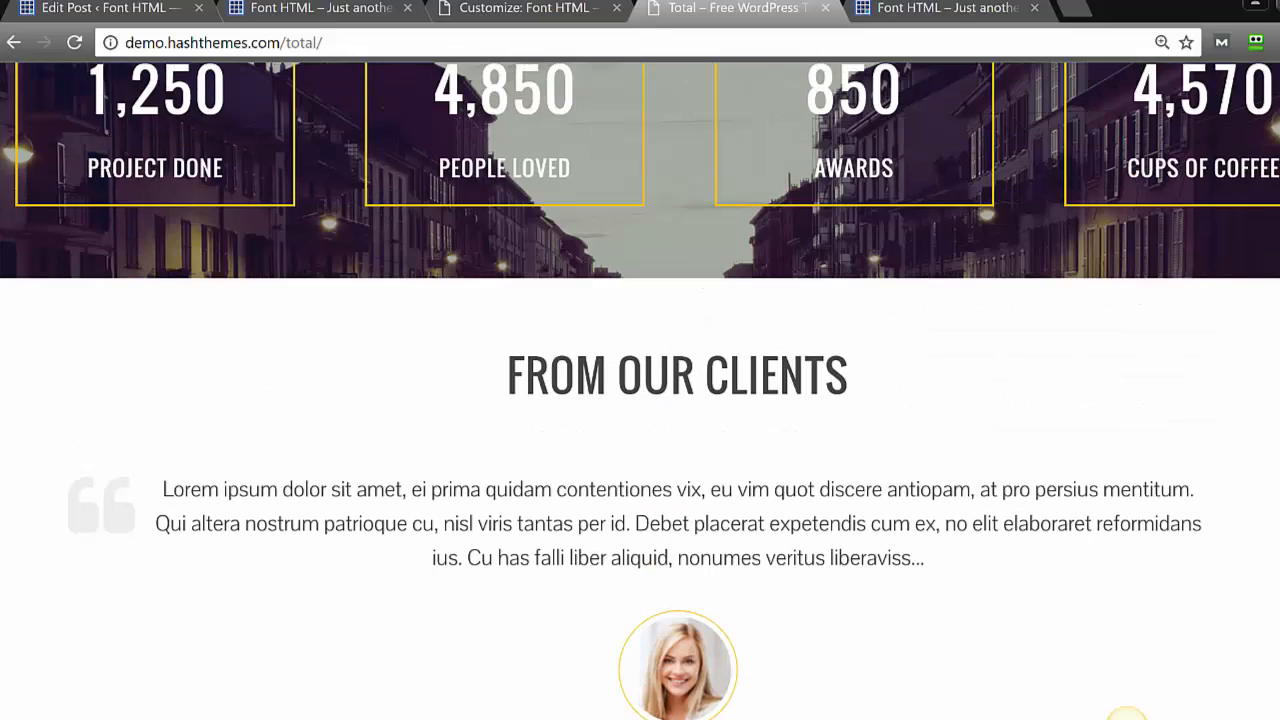
scroll(1127, 713, up, 1)
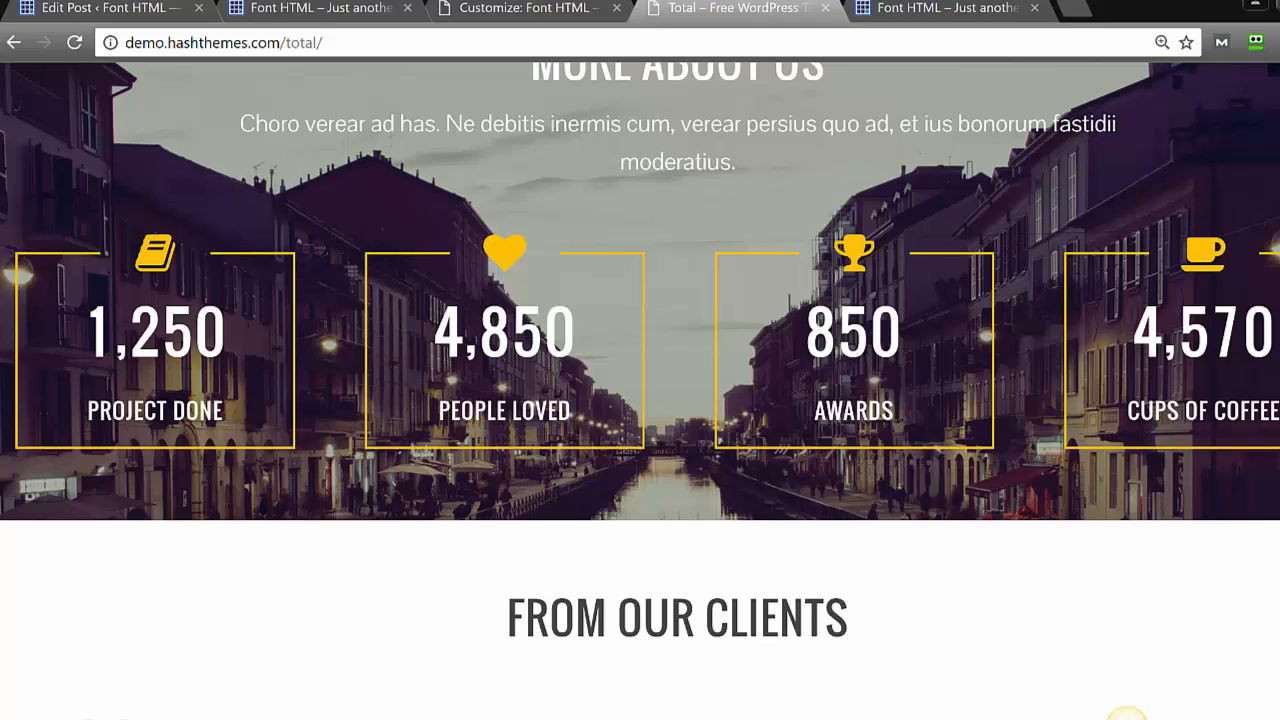
scroll(1127, 715, up, 15)
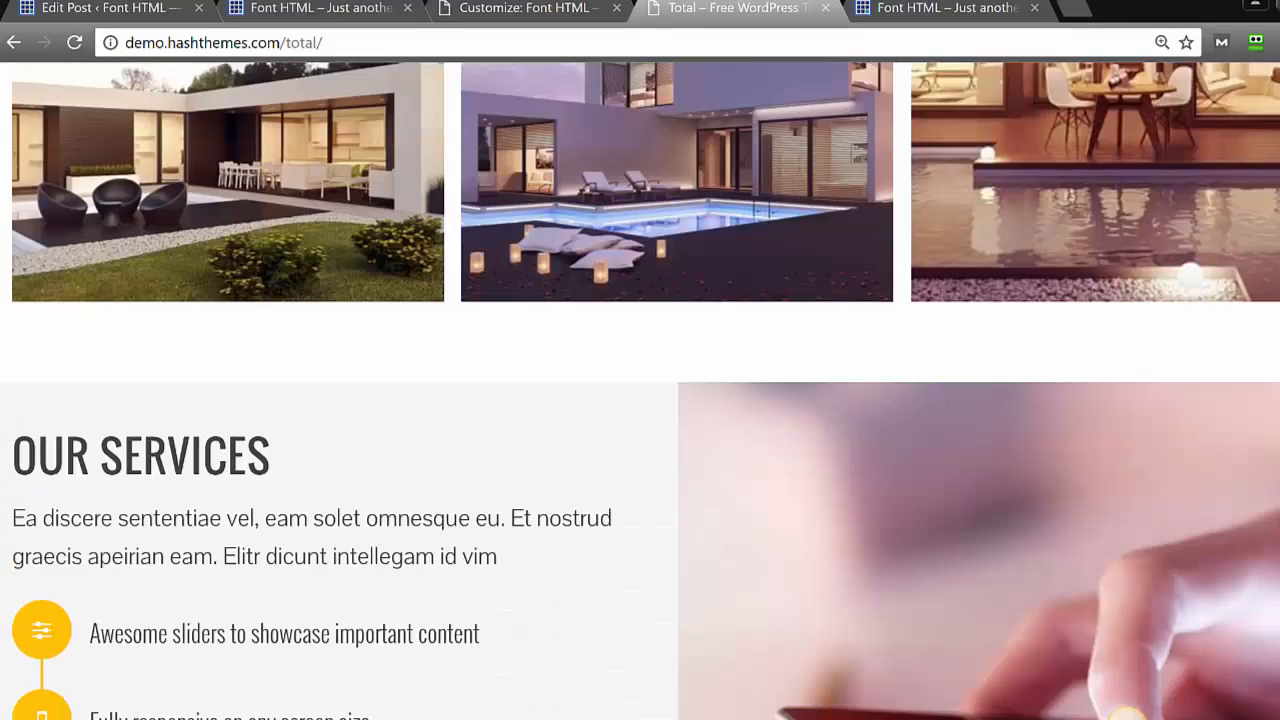
scroll(1127, 715, up, 5)
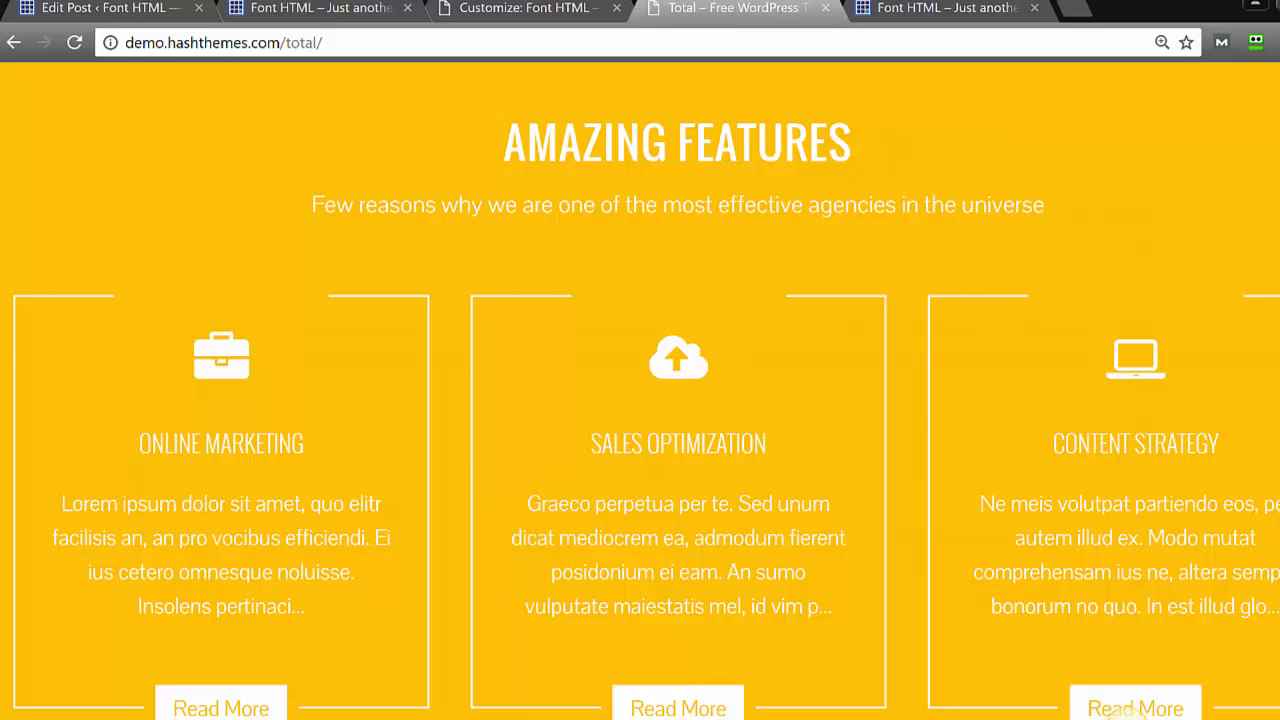
scroll(1127, 715, up, 10)
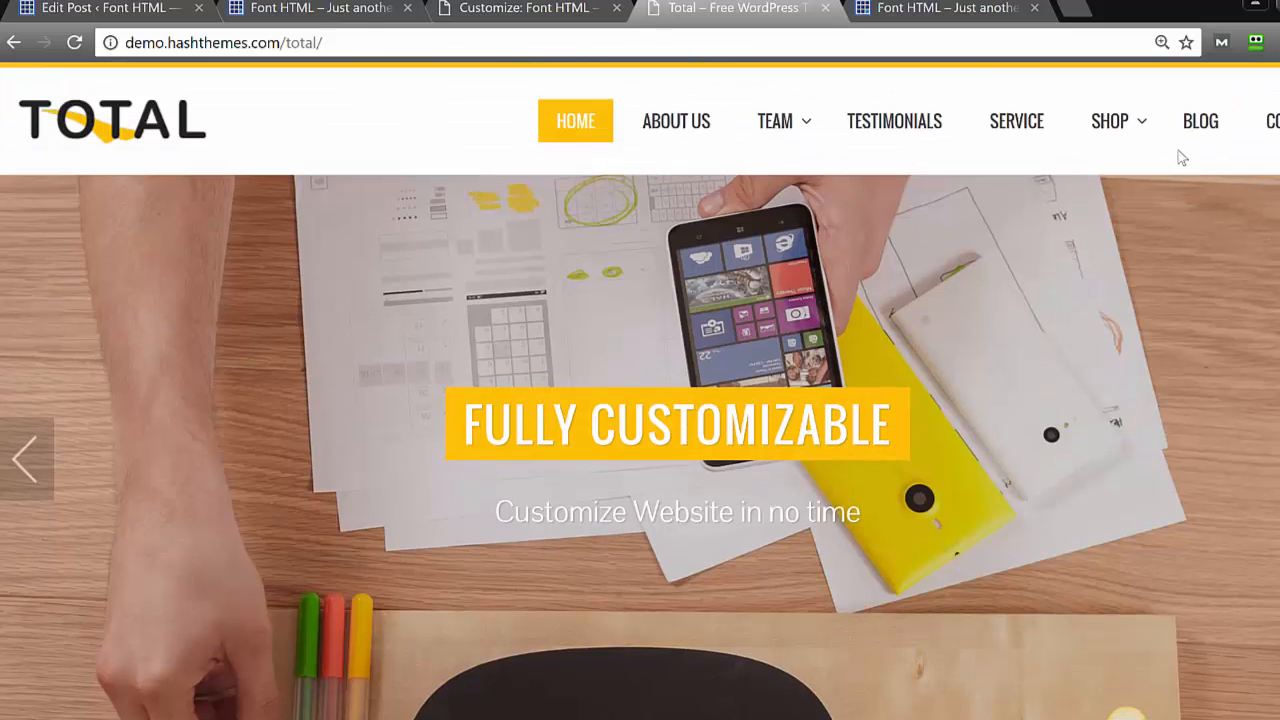
Open the Total demo's Blog page and examine how its posts and sidebar are laid out.
mouse_move(1110, 148)
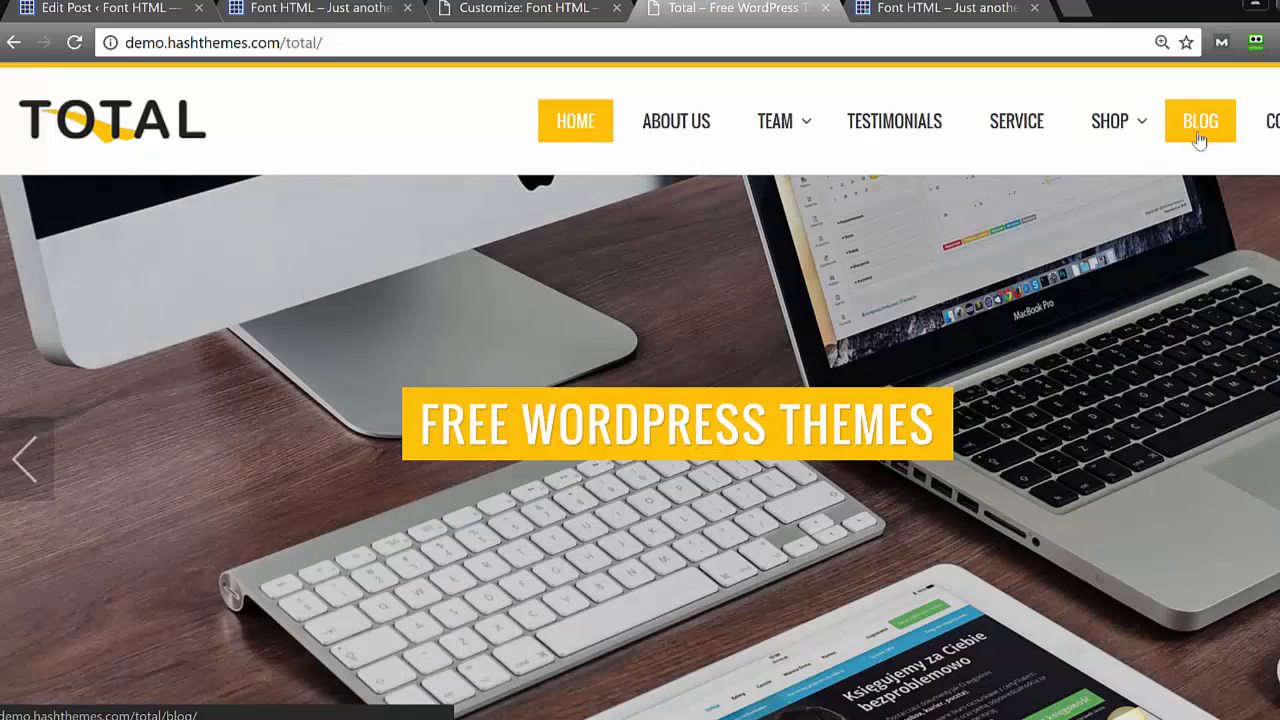
click(1197, 143)
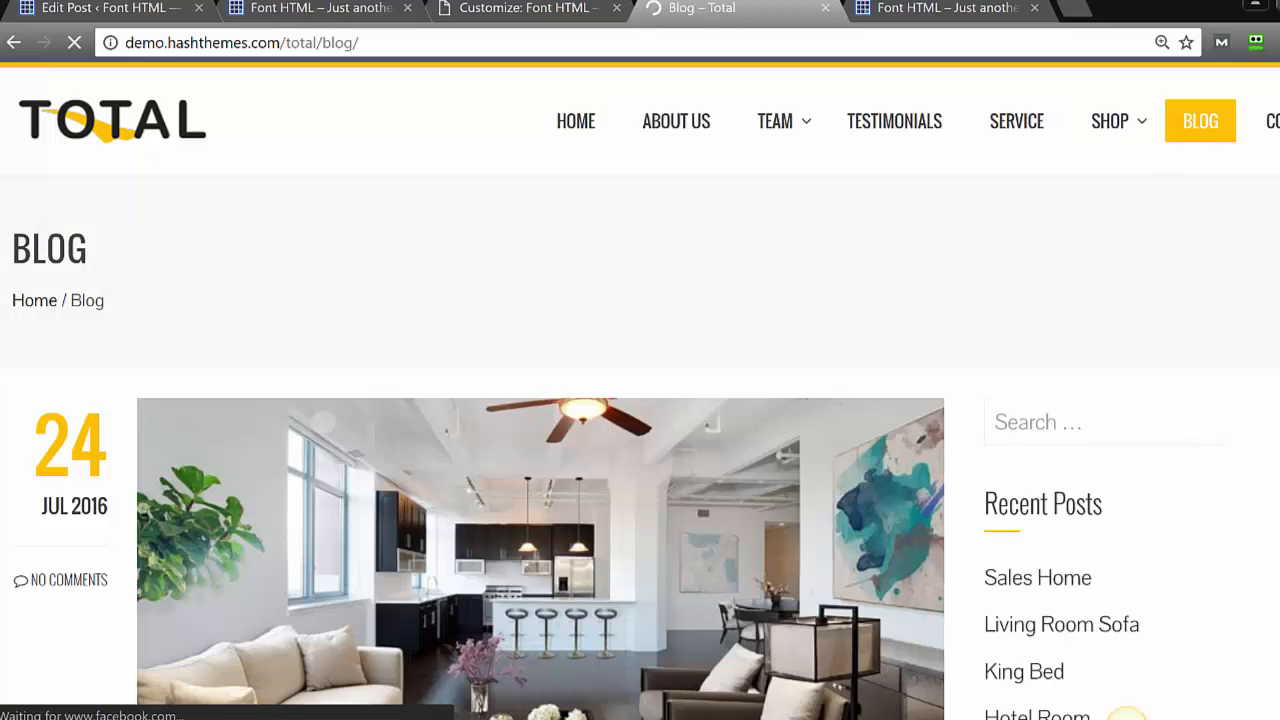
scroll(1127, 714, down, 15)
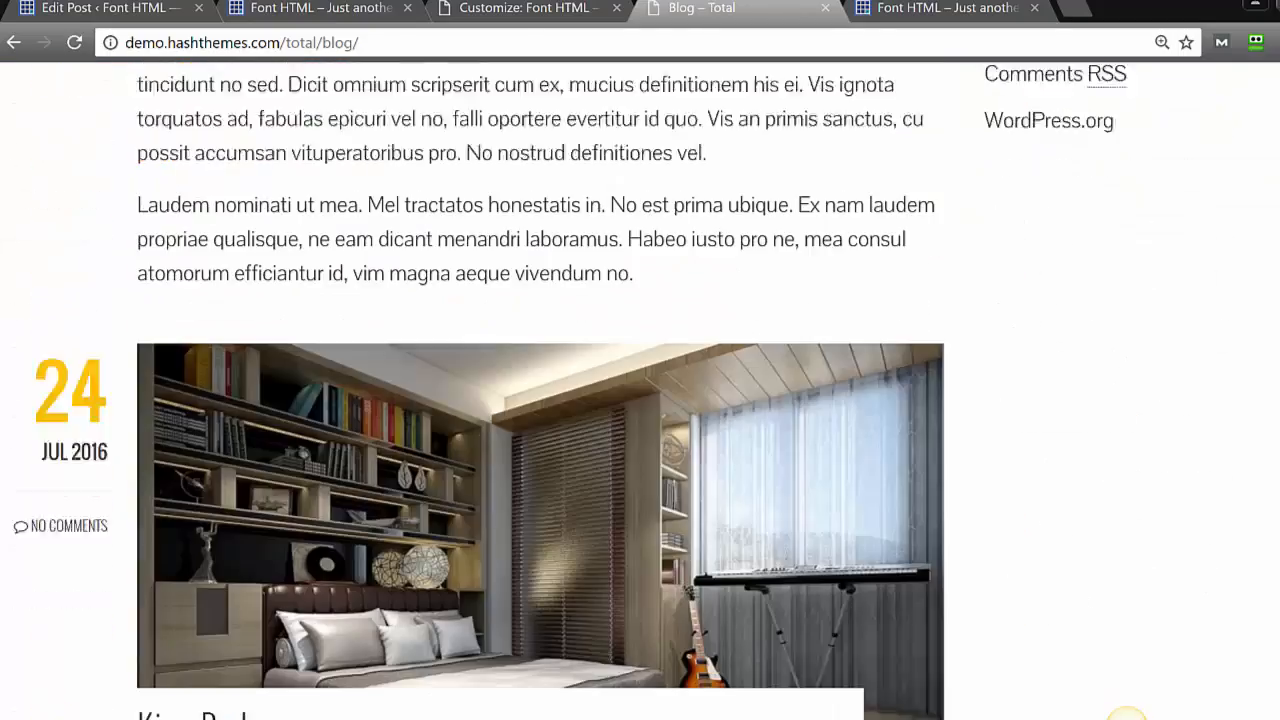
scroll(1127, 714, down, 10)
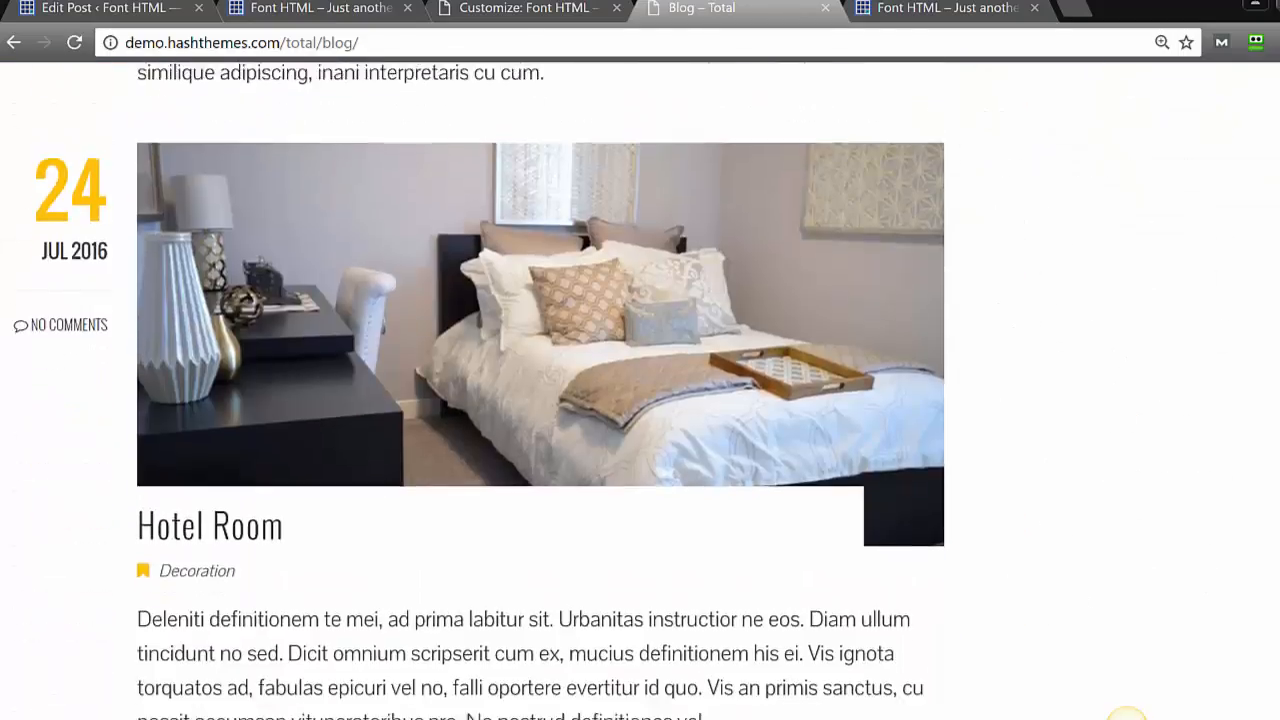
scroll(1127, 714, down, 5)
scroll(1127, 714, up, 18)
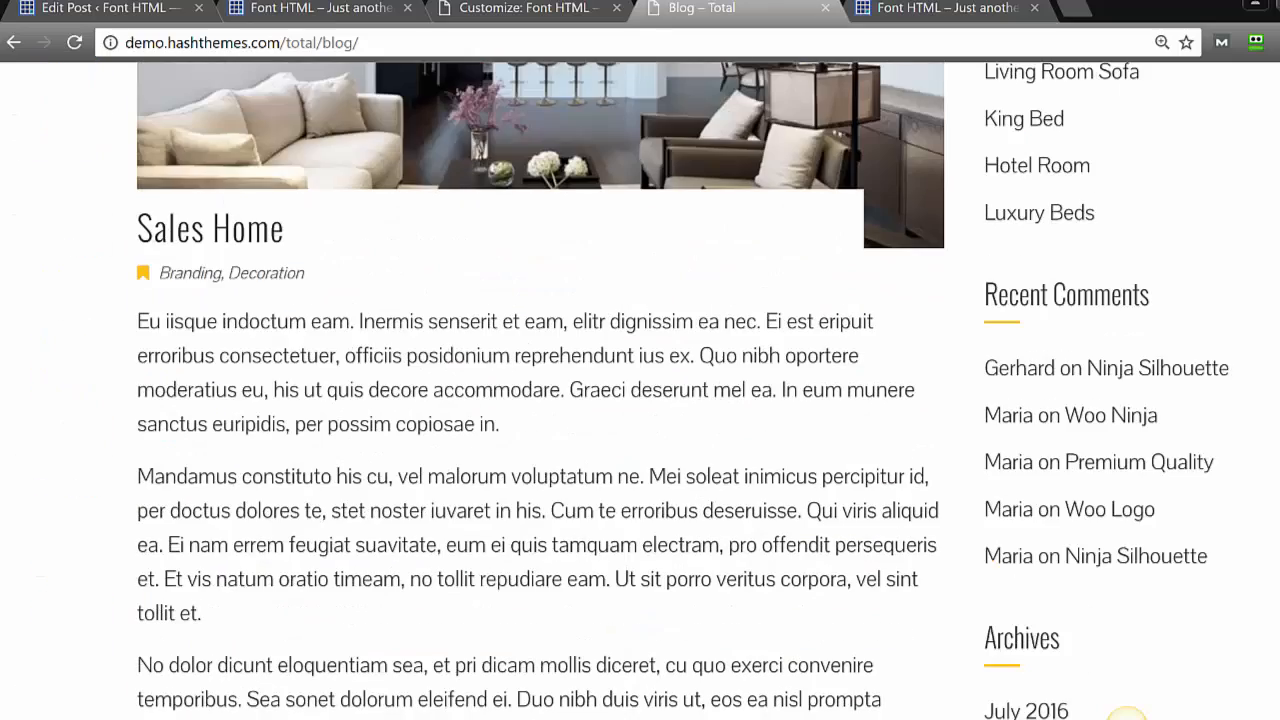
scroll(1127, 714, up, 6)
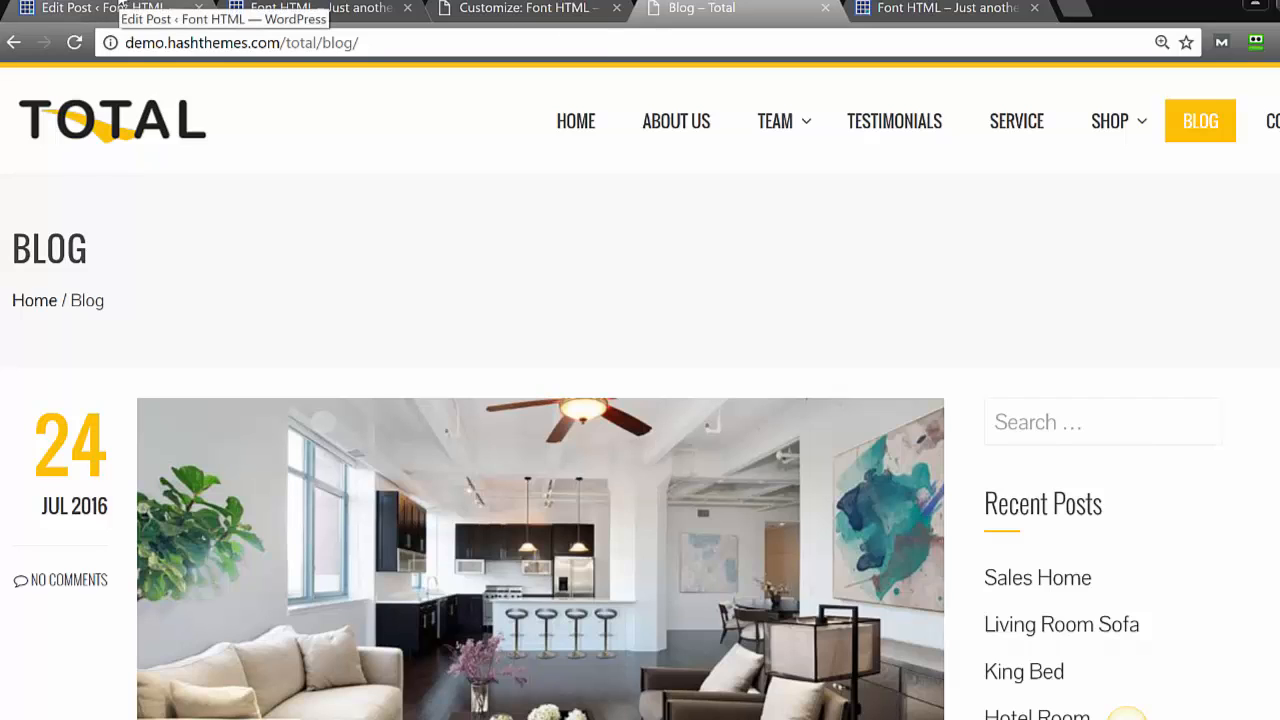
Open the Total demo's Shop page and examine its product grid, price filter, product categories and pagination.
click(1107, 134)
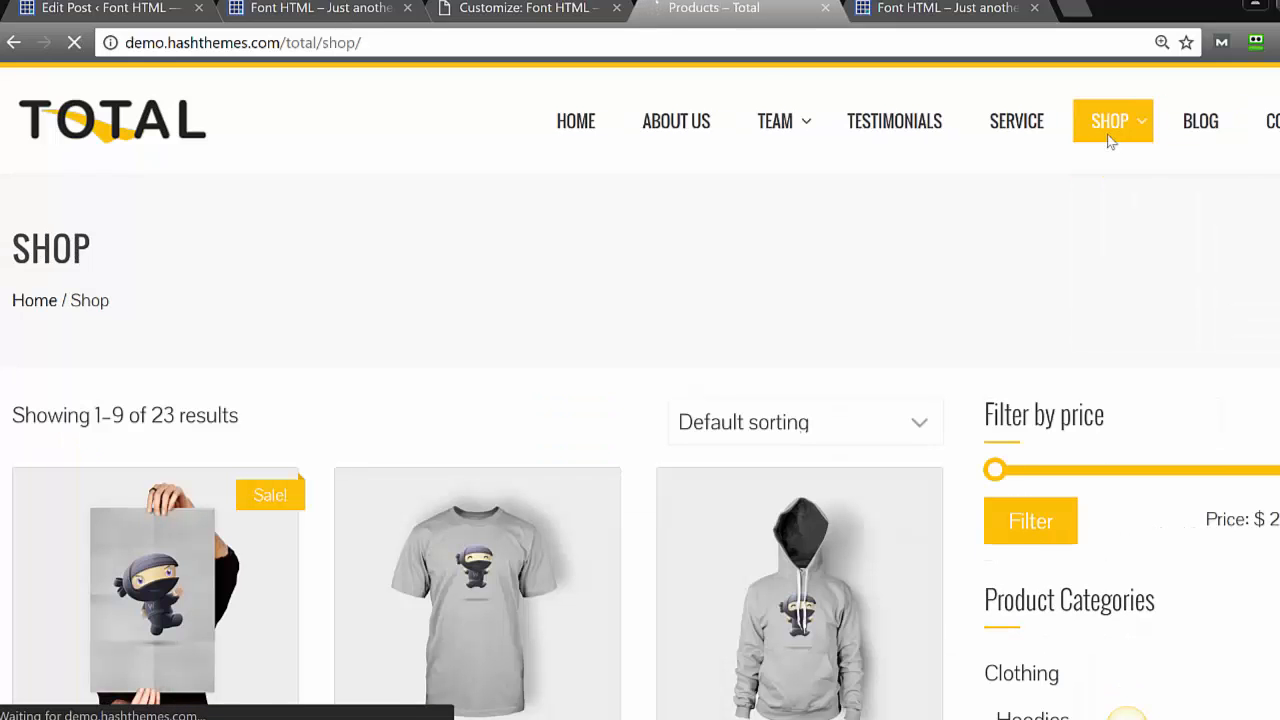
scroll(640, 400, down, 3)
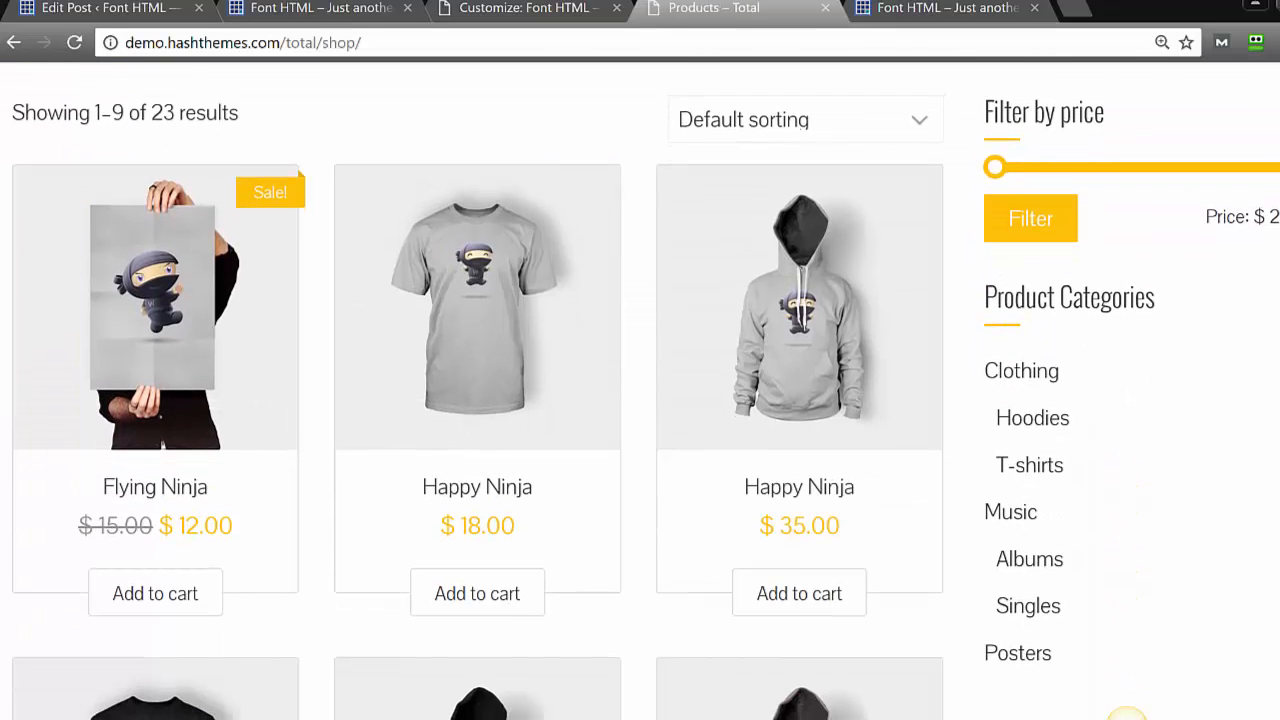
scroll(640, 390, up, 1)
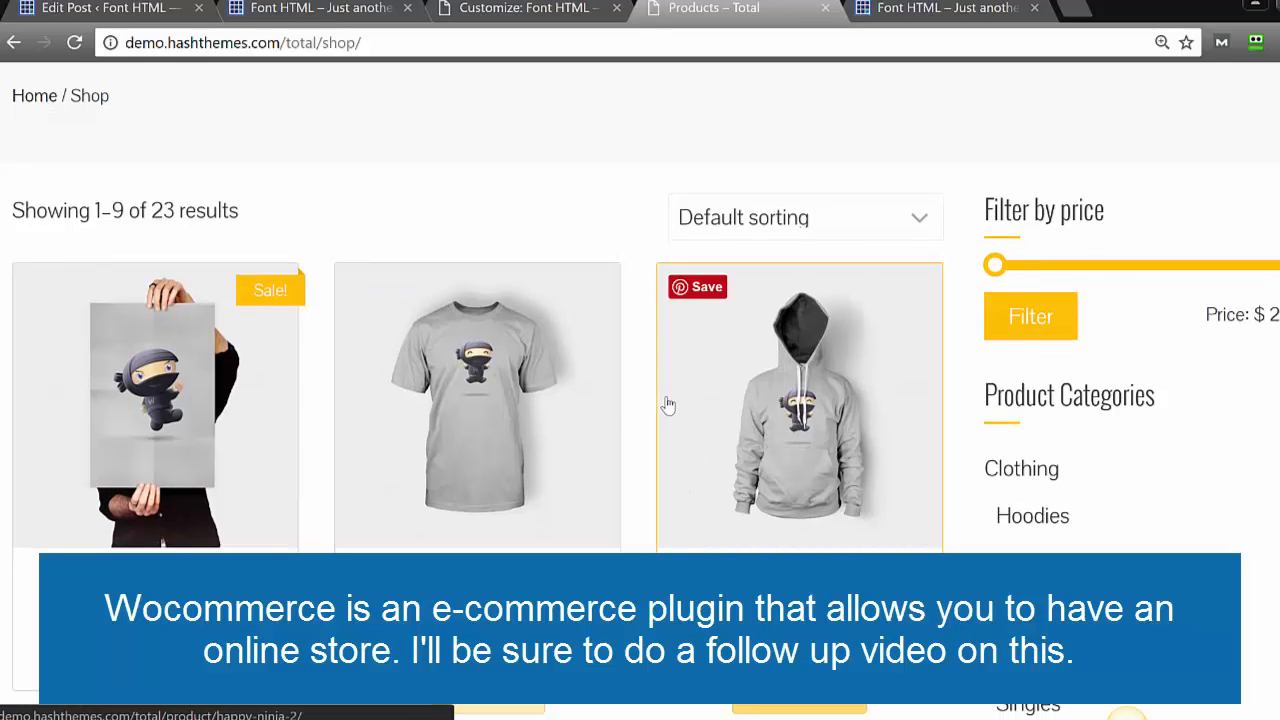
scroll(888, 385, down, 1)
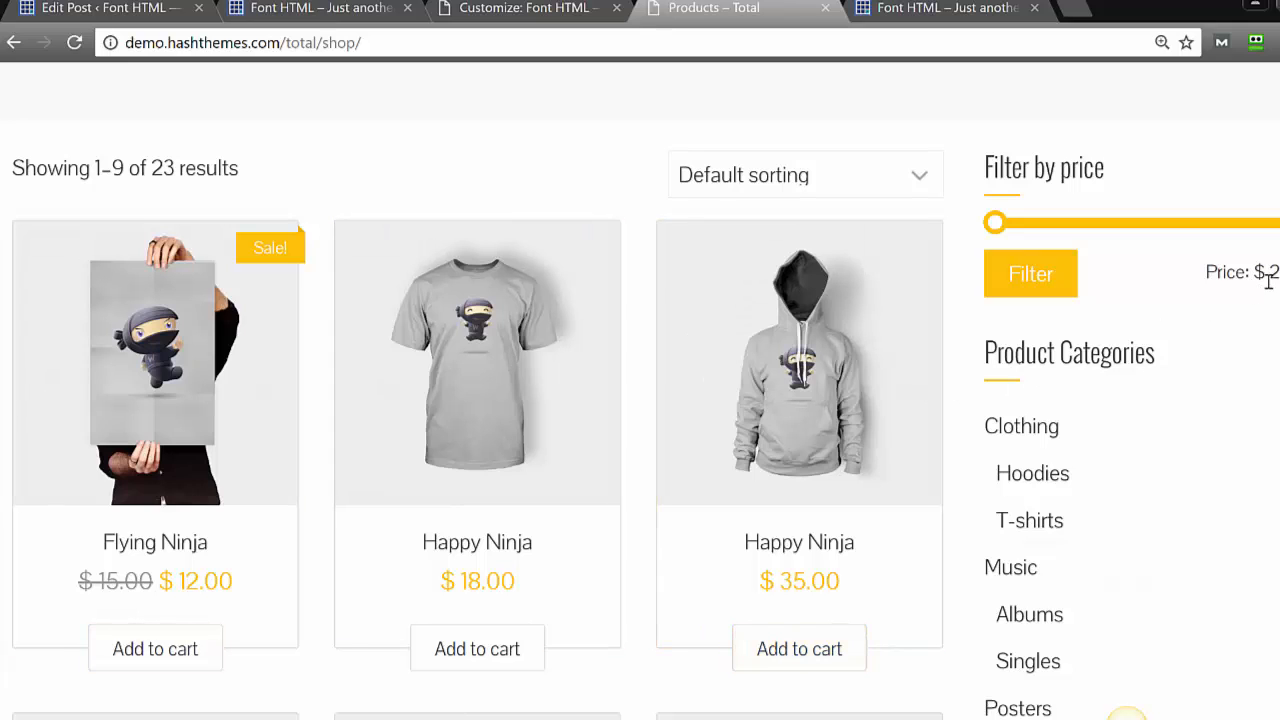
scroll(1127, 713, down, 3)
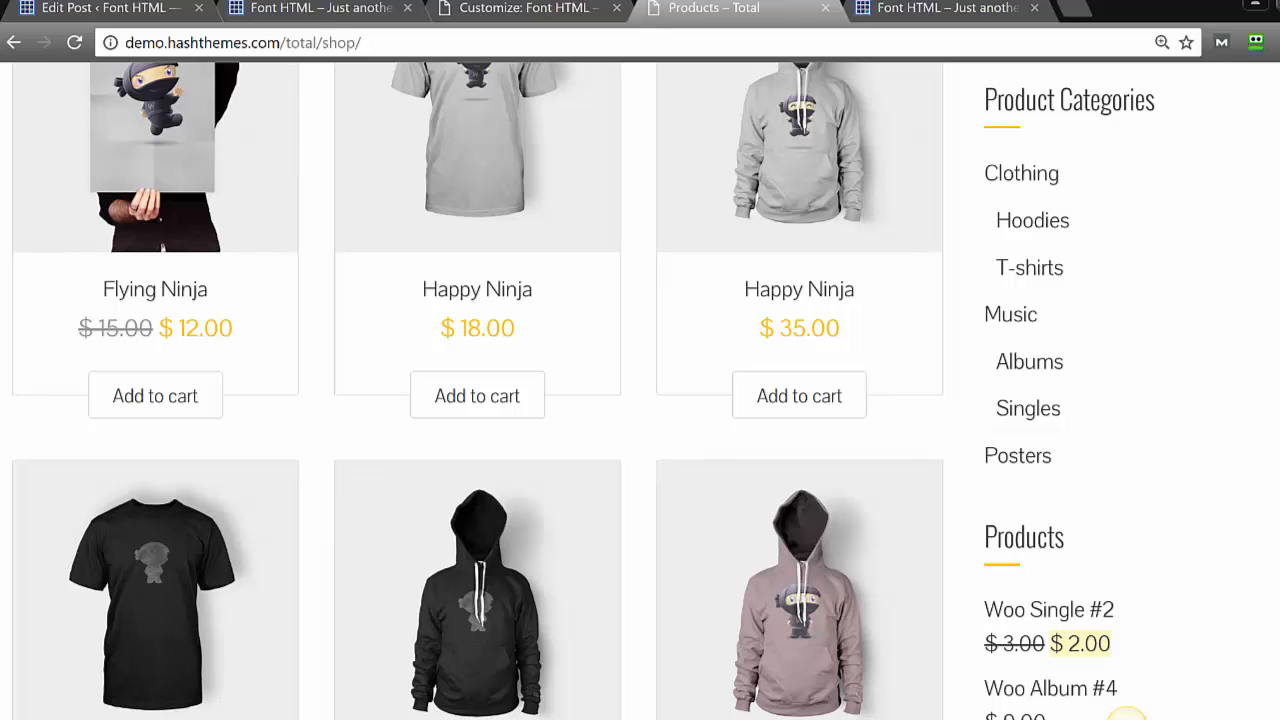
scroll(1127, 713, down, 3)
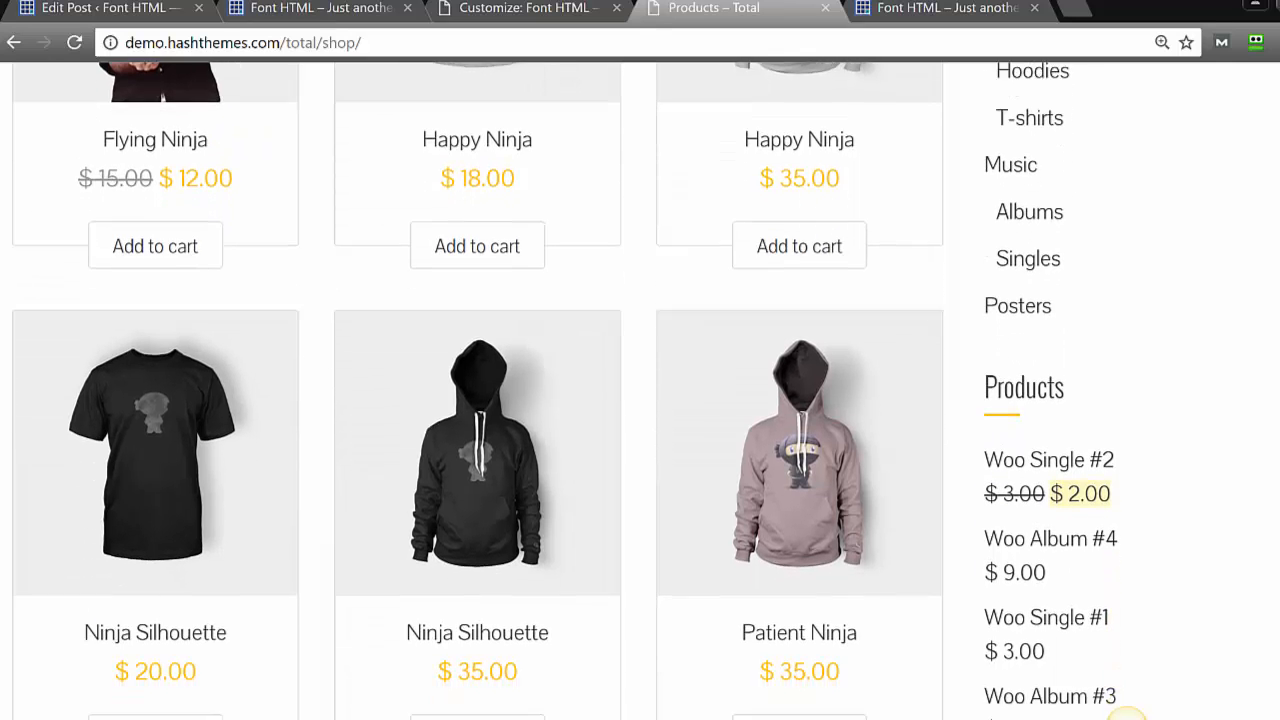
scroll(1127, 713, down, 6)
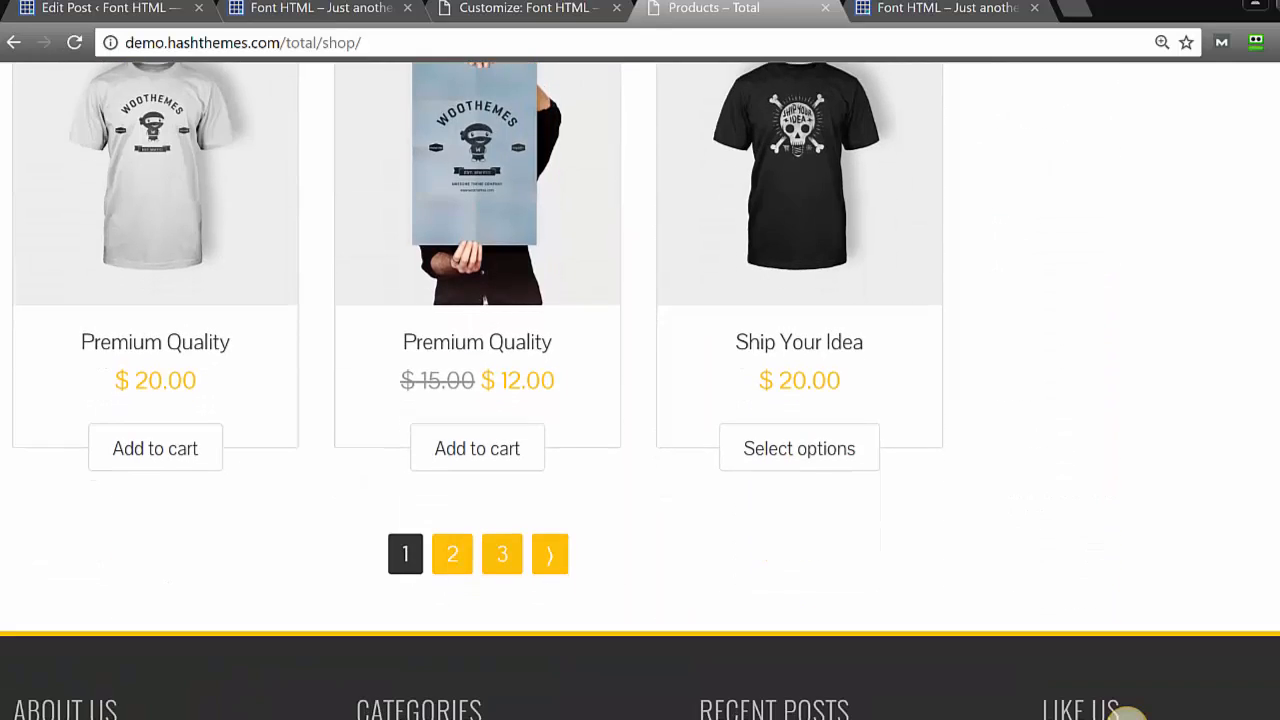
scroll(1127, 713, up, 15)
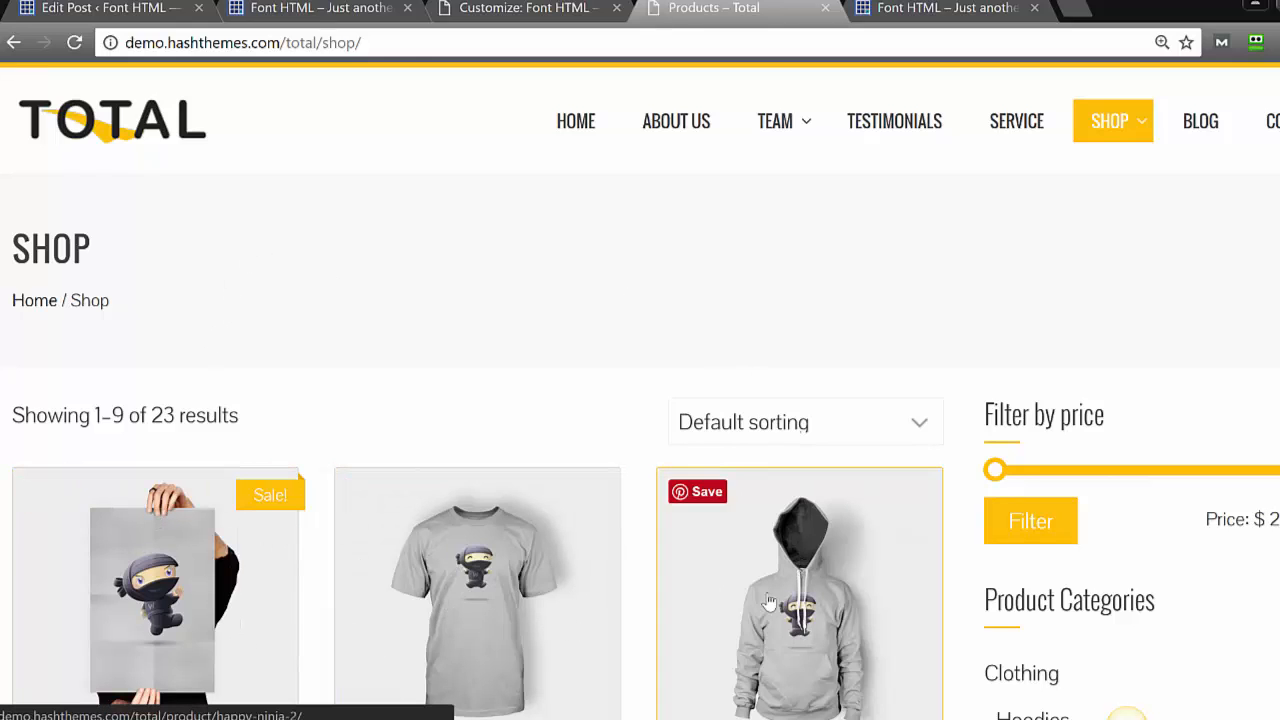
Open the product page of the grey Happy Ninja hoodie and reset the browser zoom to default.
scroll(640, 400, down, 1)
scroll(1127, 712, down, 3)
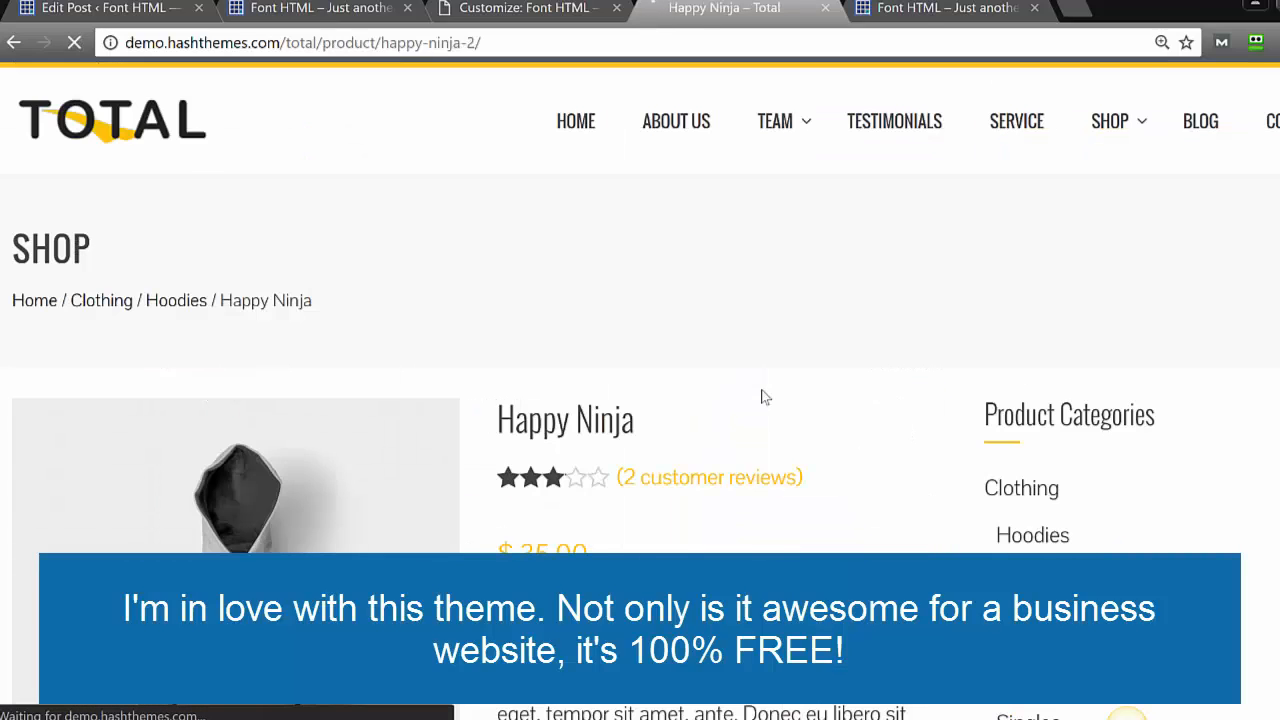
key(ctrl+plus)
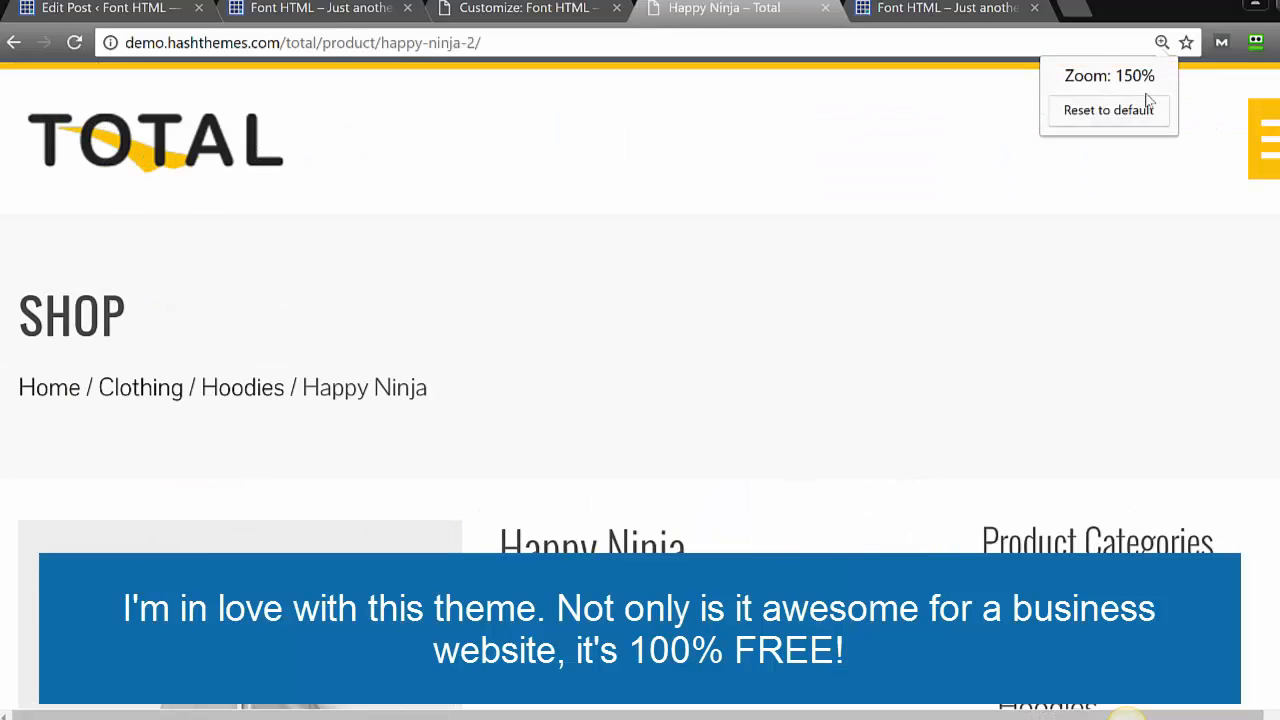
click(1108, 110)
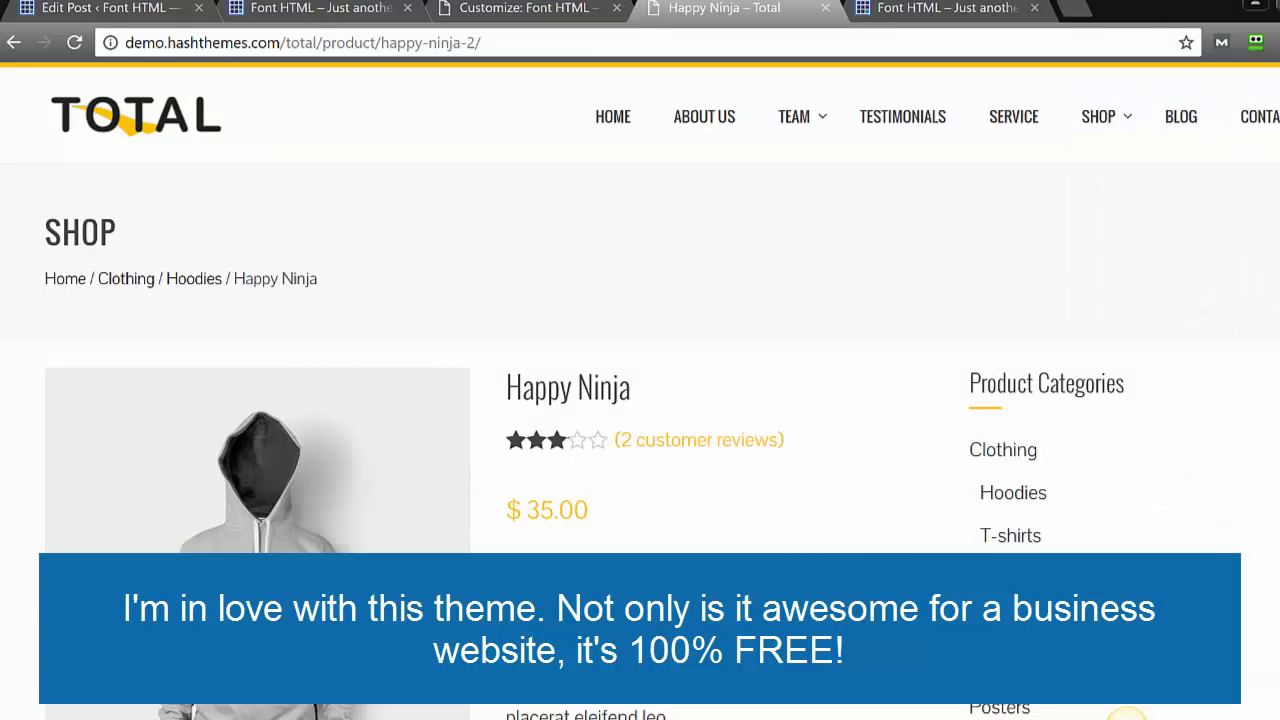
Examine the Happy Ninja product page's description, add-to-cart area, sidebar and related products.
scroll(1127, 712, down, 5)
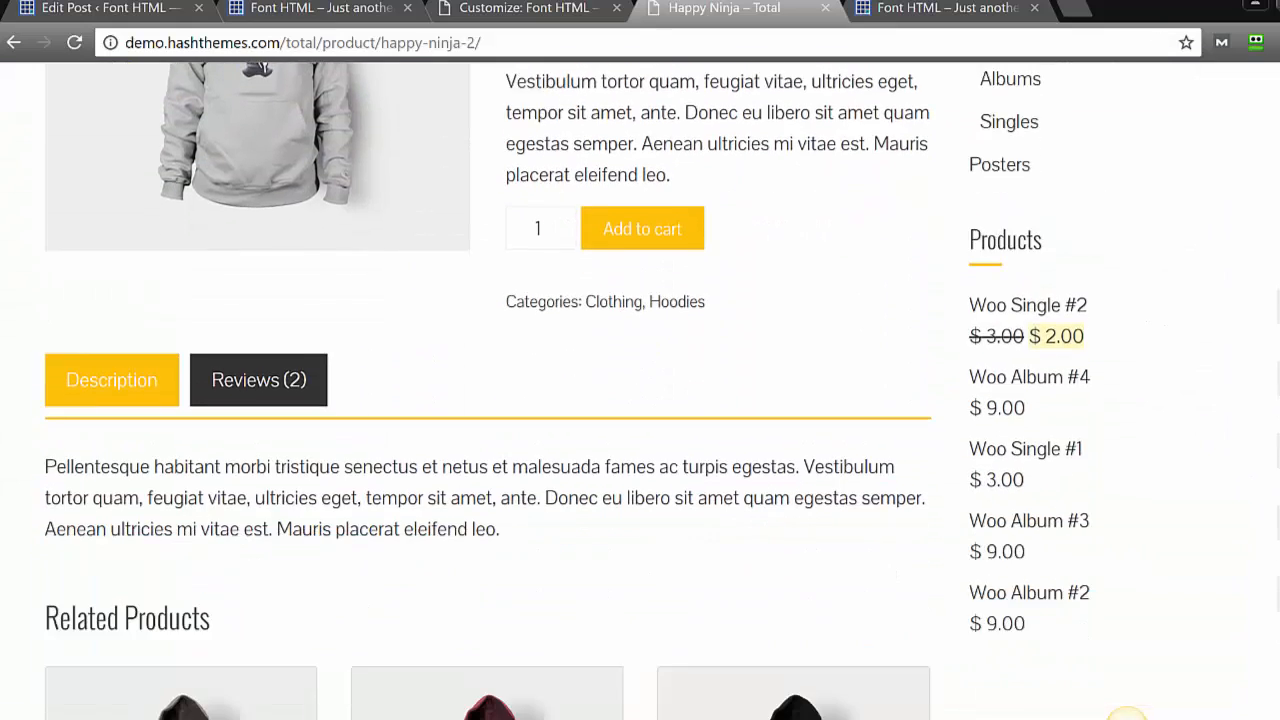
scroll(1127, 712, down, 2)
scroll(1127, 715, down, 5)
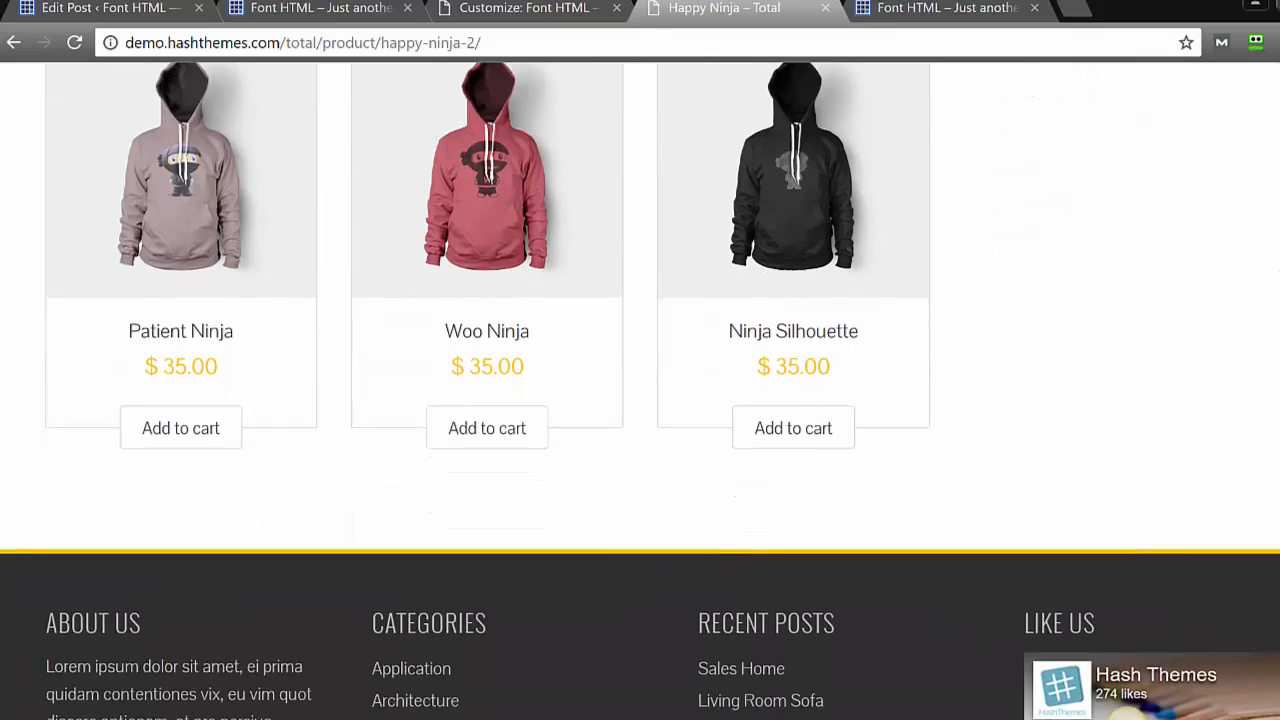
scroll(1127, 713, up, 10)
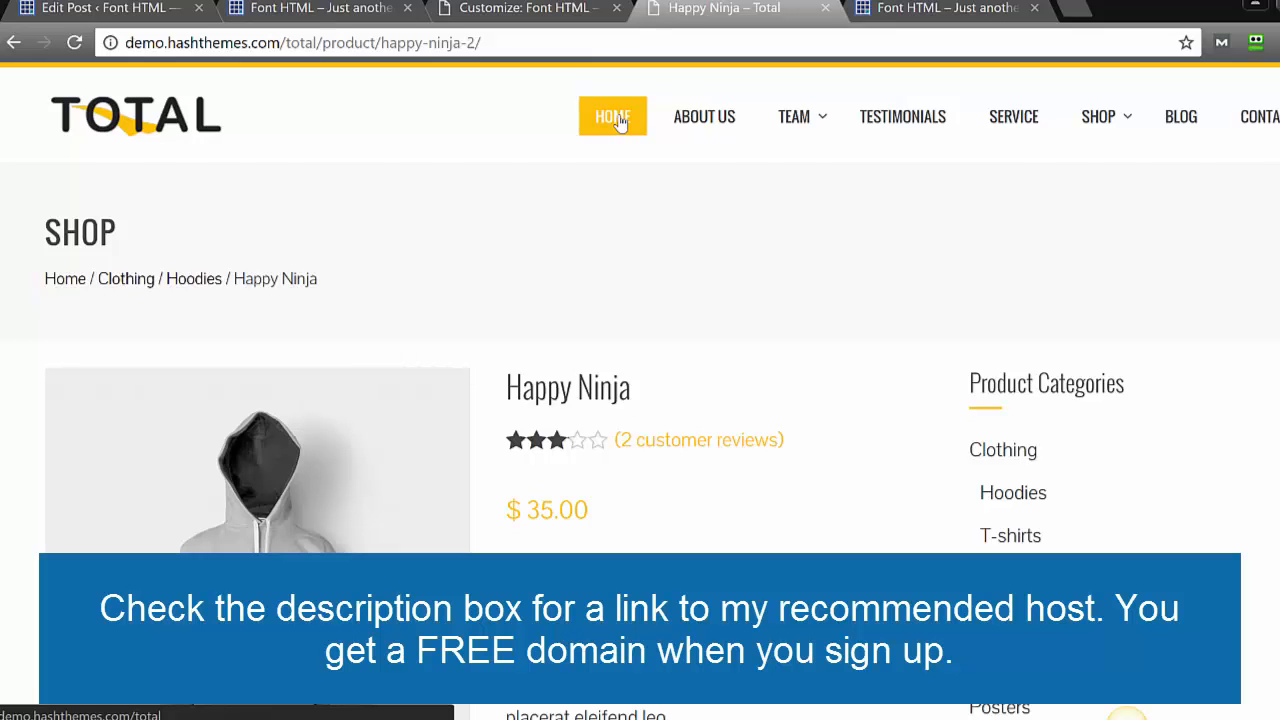
key(XF86AudioRaiseVolume)
key(XF86AudioRaiseVolume)
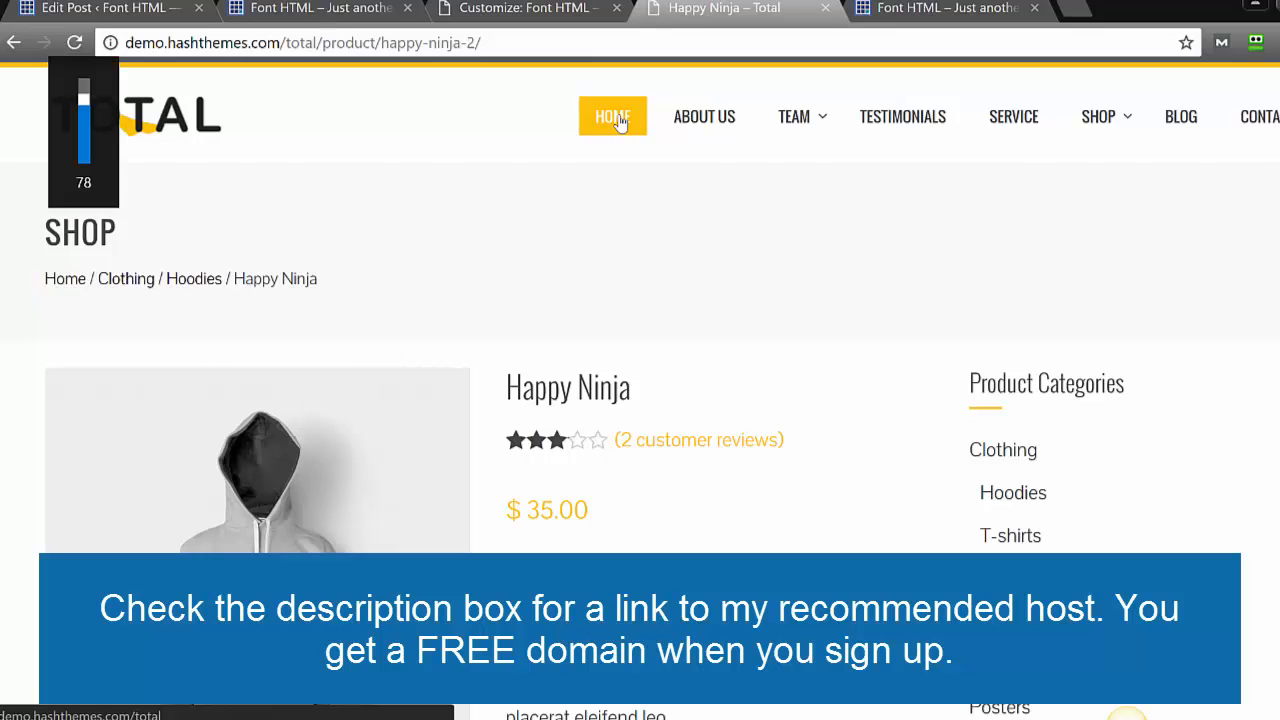